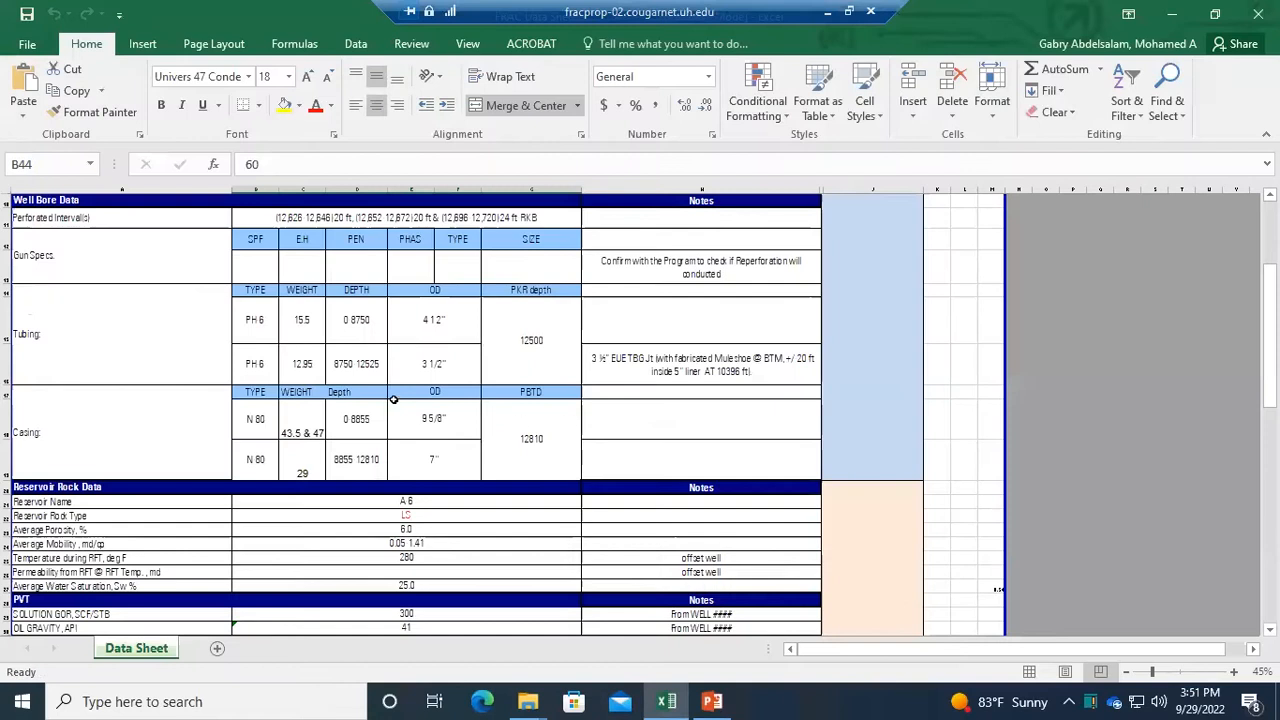
- Review the perforated intervals, tubing specifications, reservoir permeability and fluid properties in the well data sheet
drag(285, 219, 280, 229)
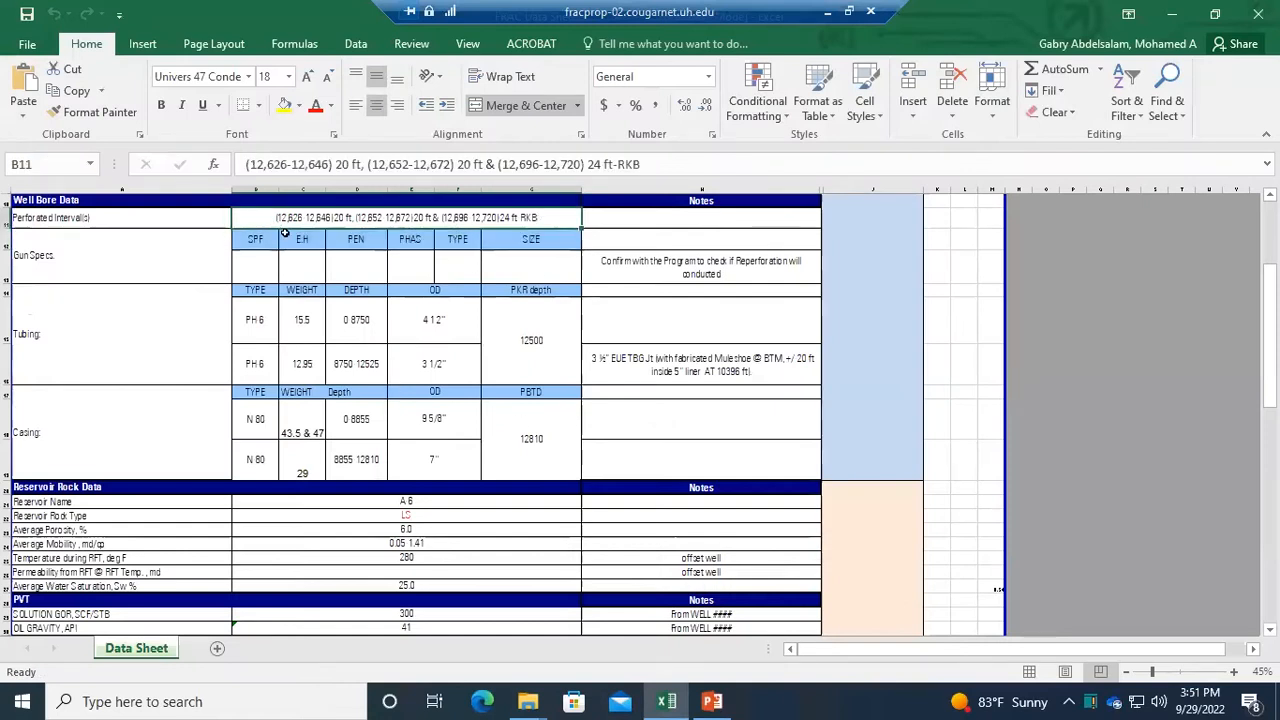
drag(517, 341, 256, 358)
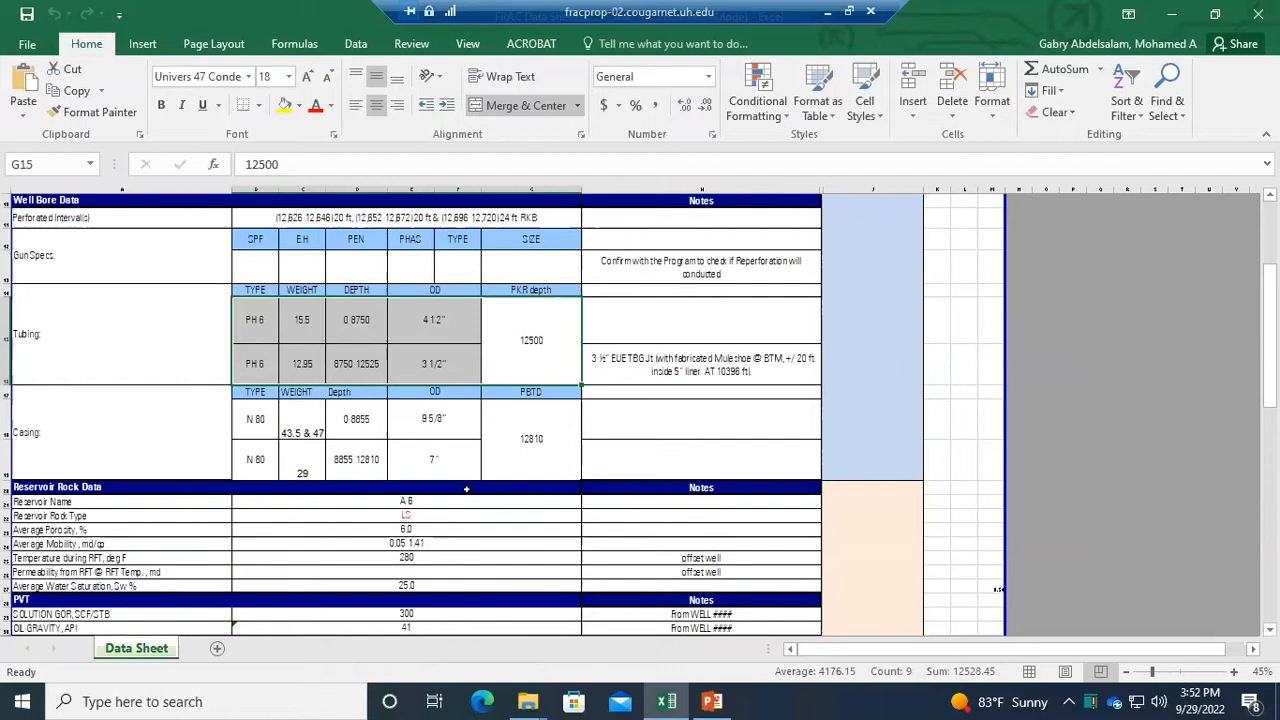
scroll(466, 490, down, 1)
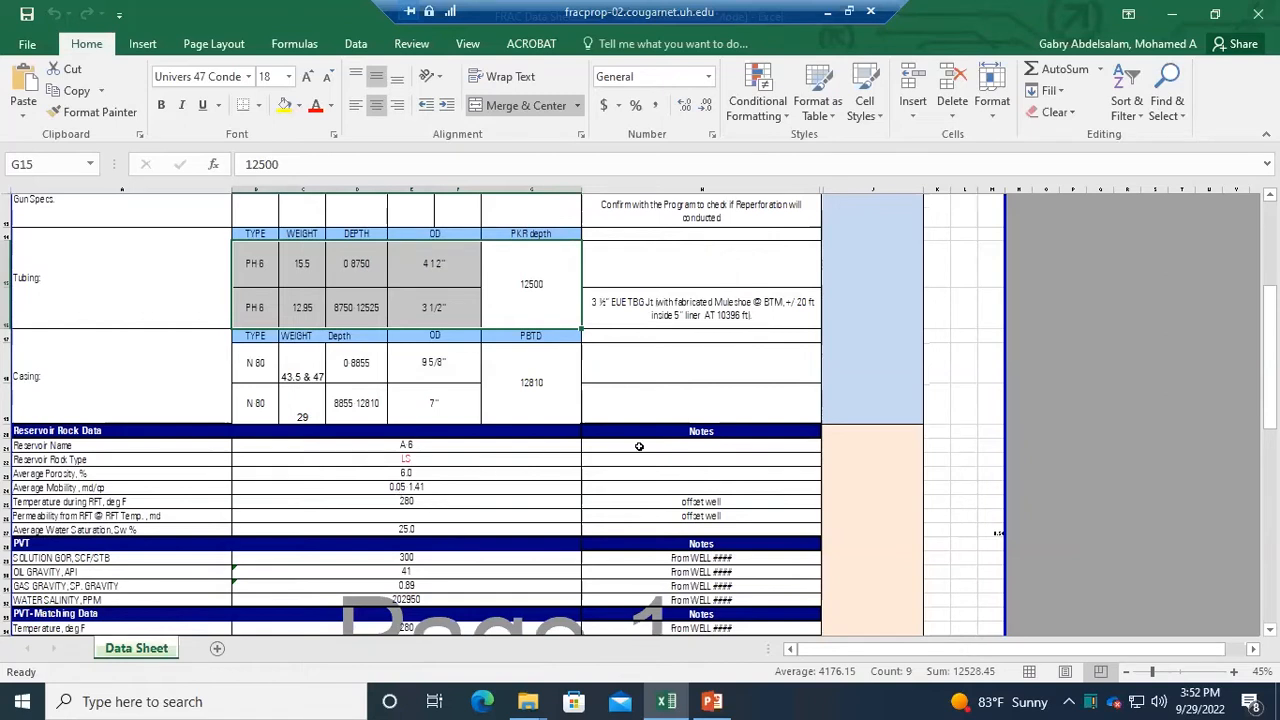
scroll(600, 465, down, 8)
scroll(579, 484, down, 3)
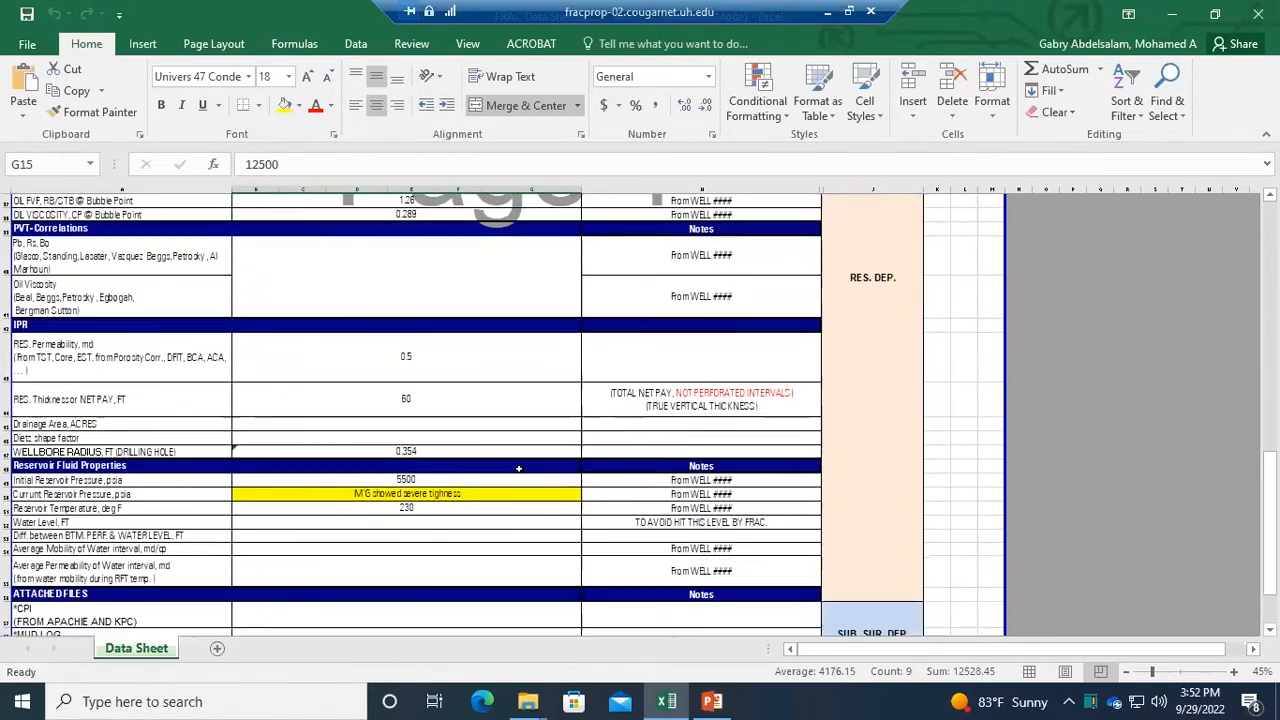
drag(153, 362, 427, 355)
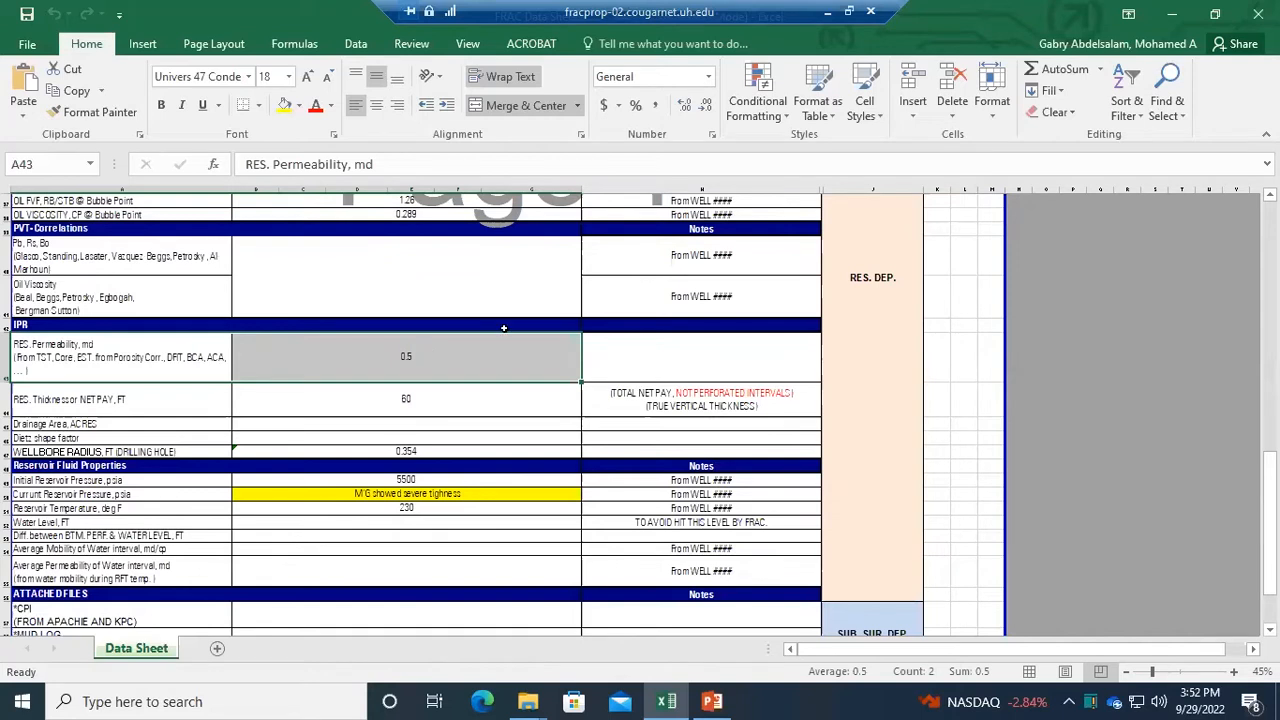
scroll(483, 463, down, 5)
scroll(485, 468, up, 6)
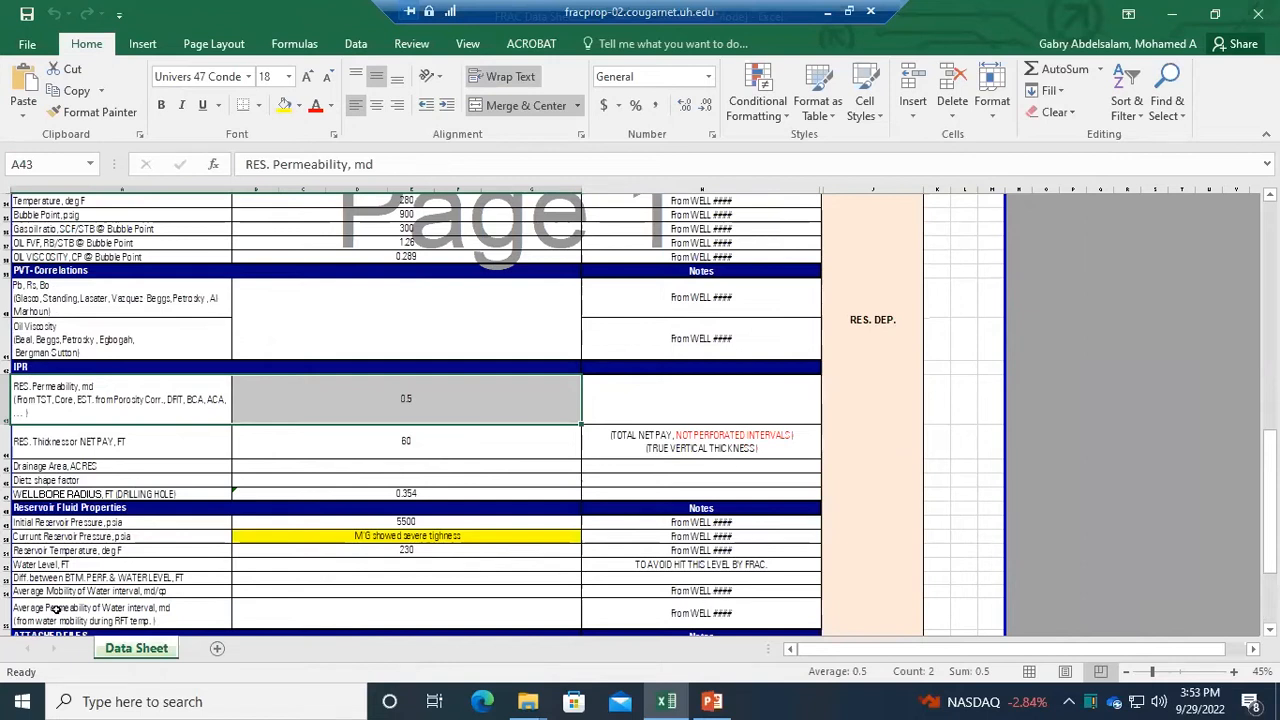
- Find and launch the GOHFER3D fracture simulator and acknowledge its licence information
click(128, 701)
text(G)
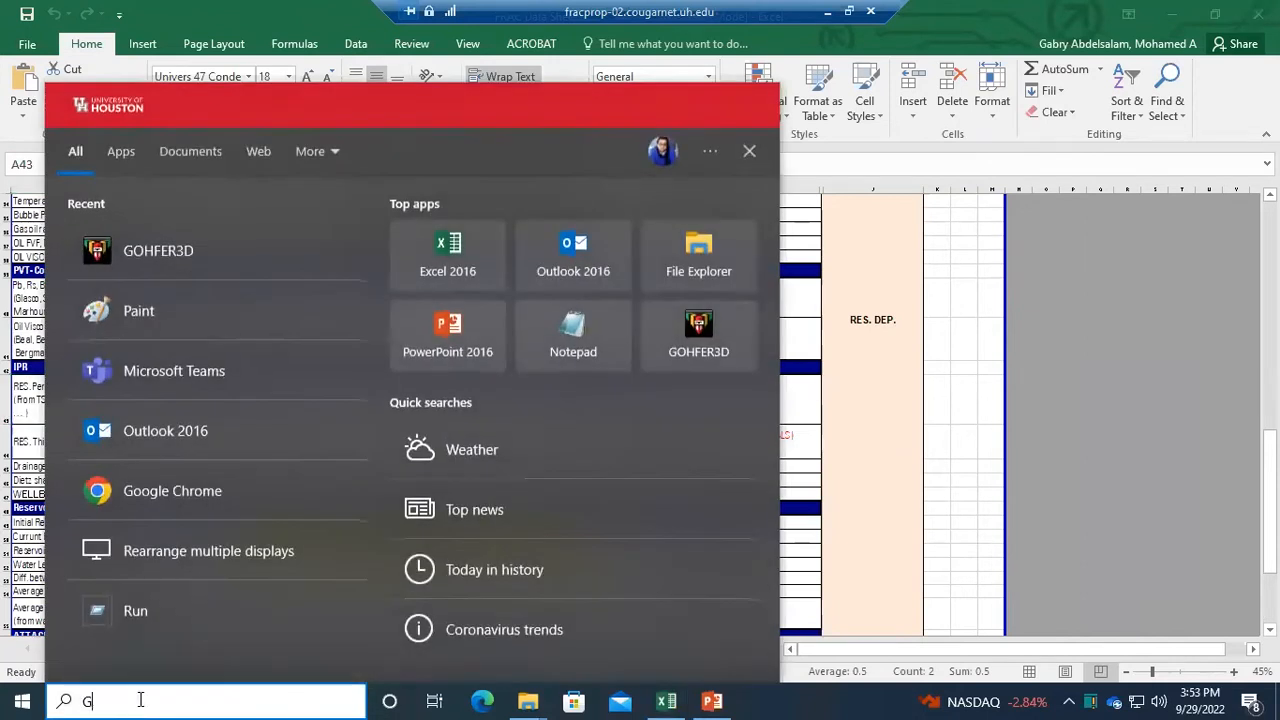
text(OHFEr)
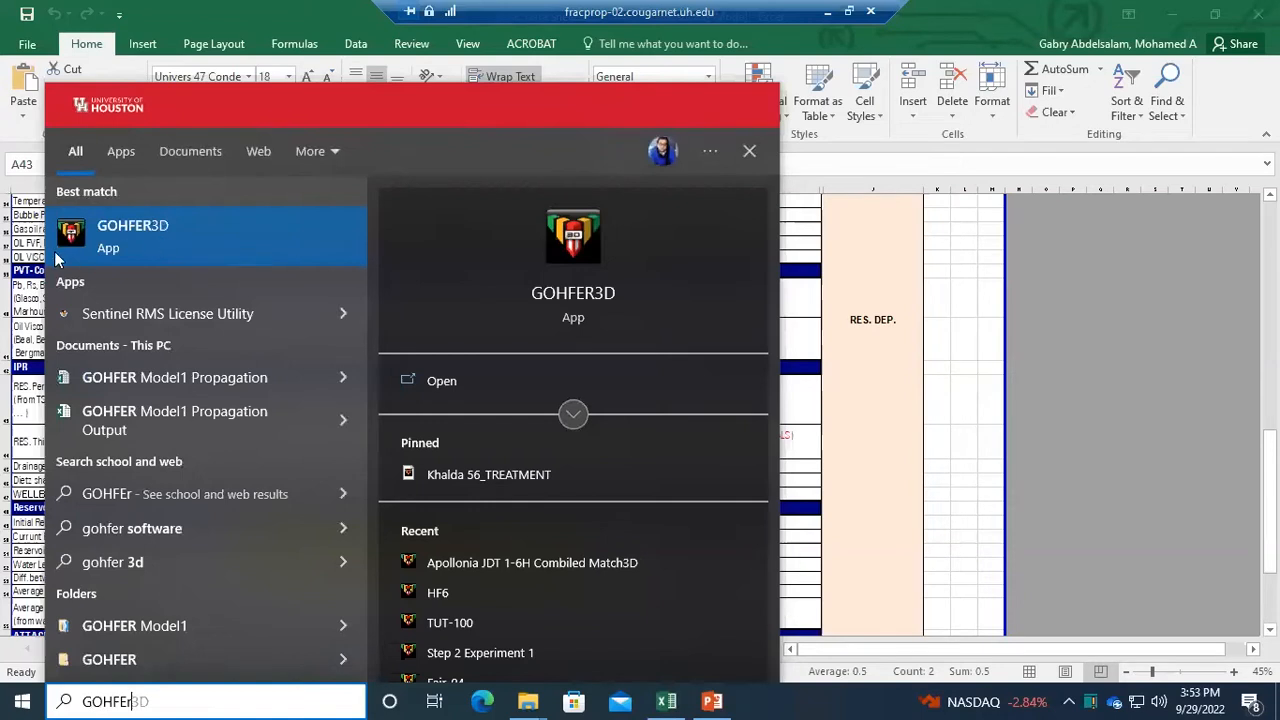
click(120, 236)
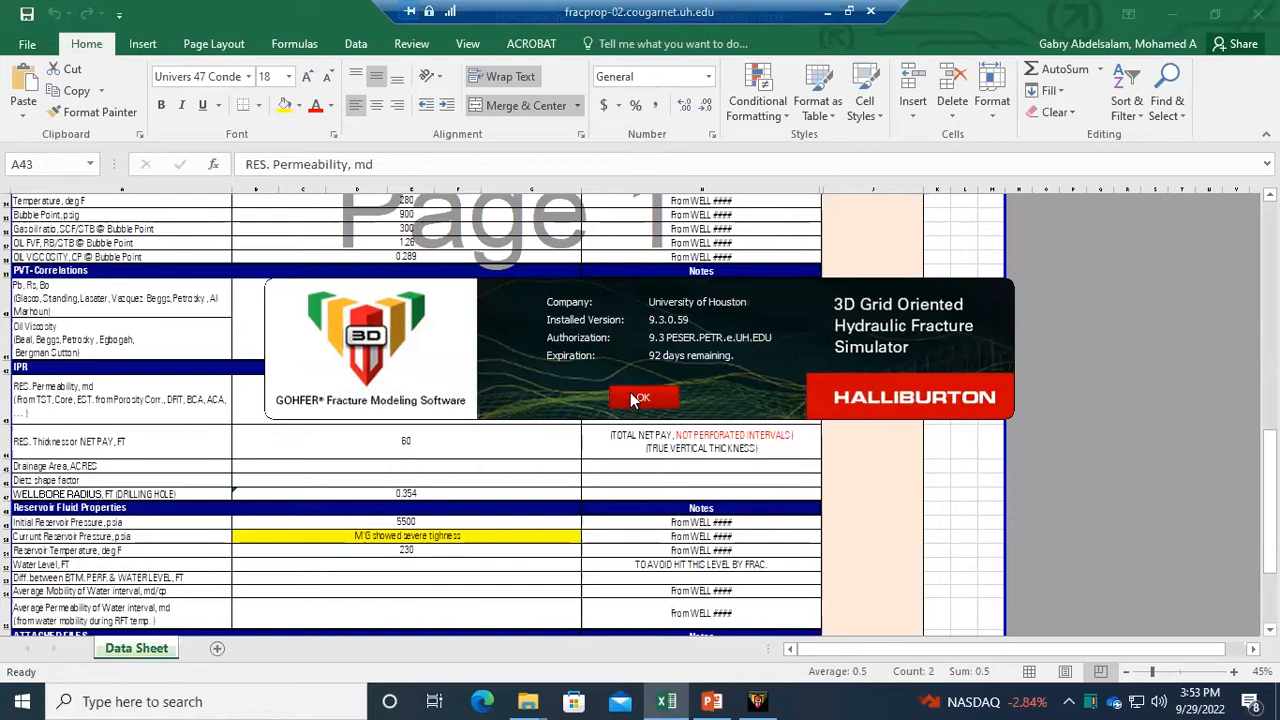
click(632, 399)
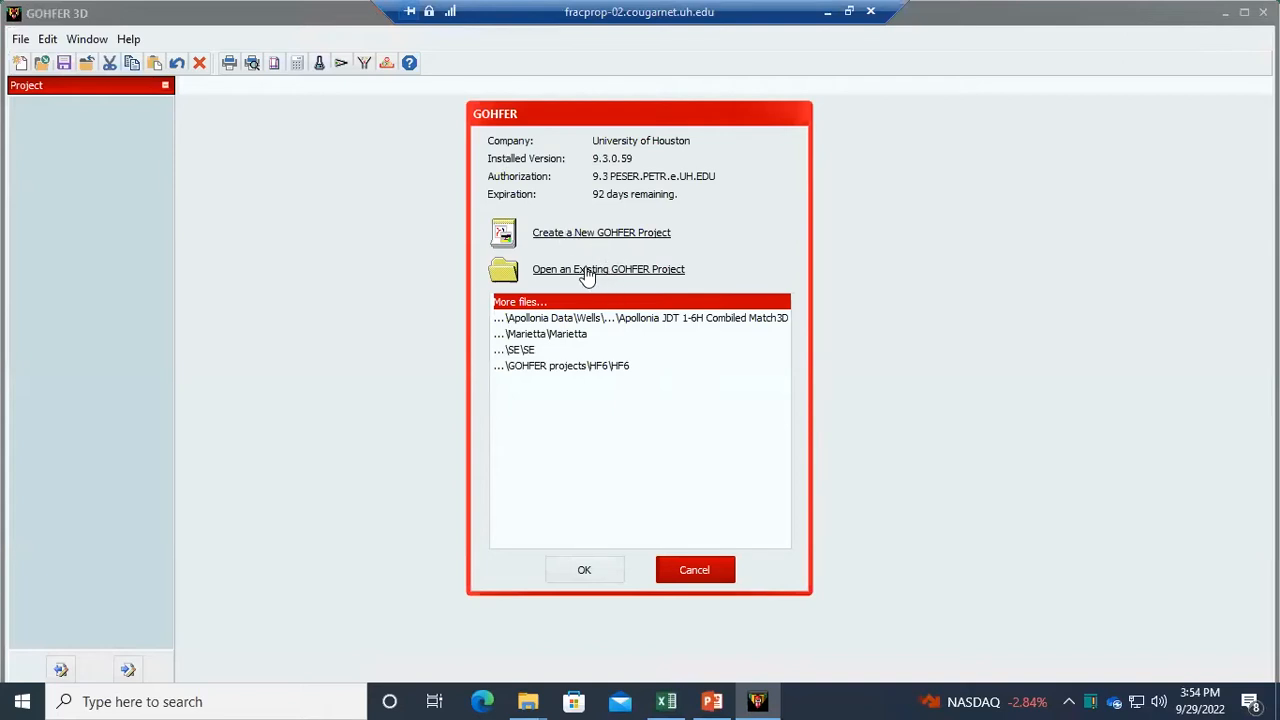
click(586, 271)
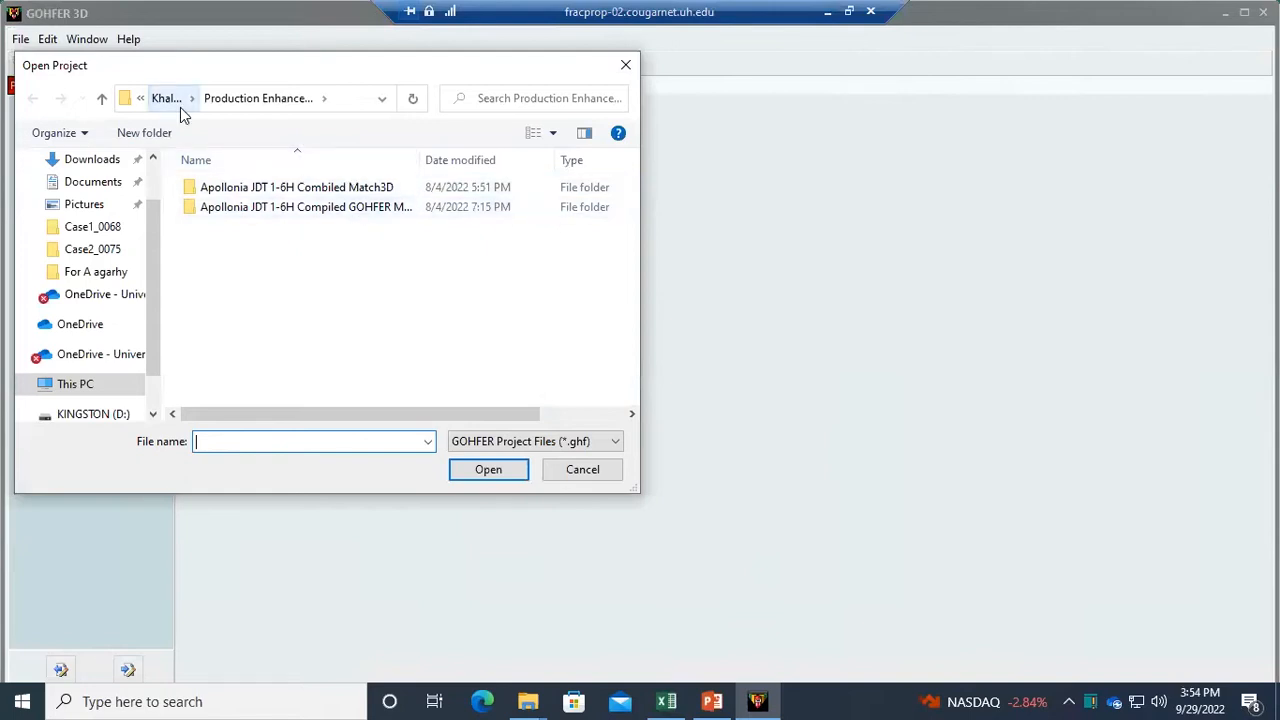
click(142, 100)
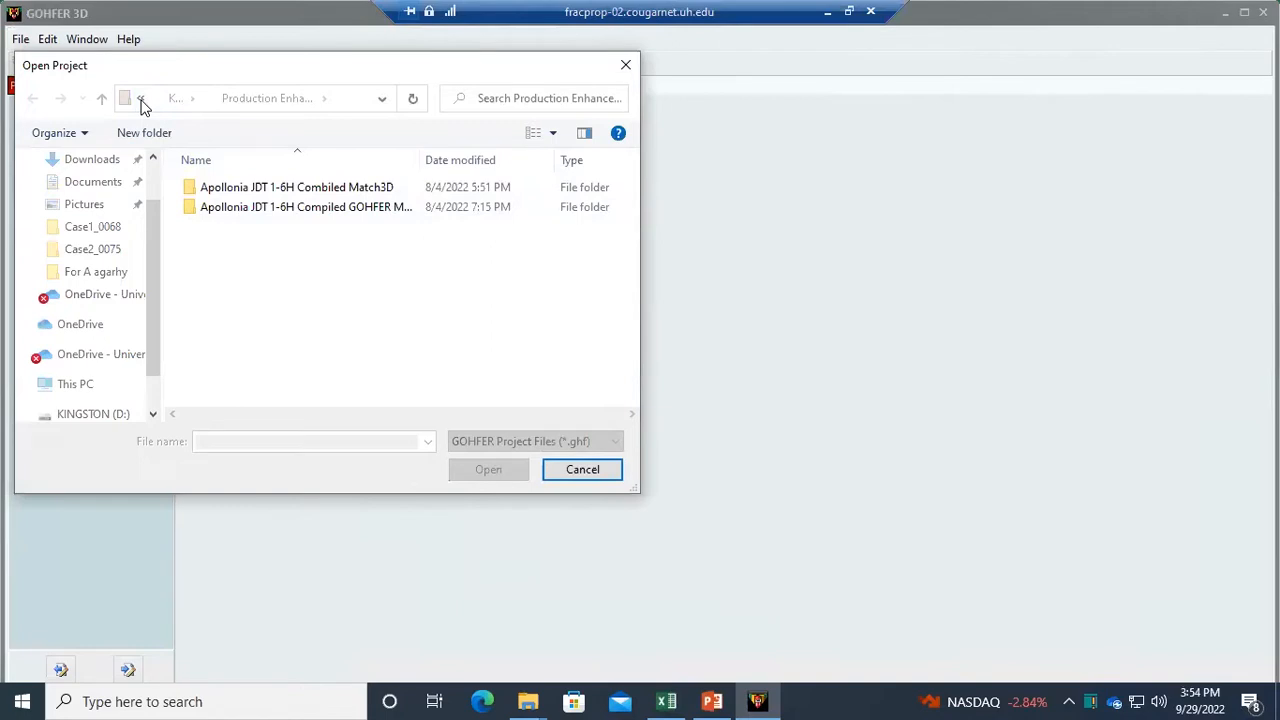
click(588, 476)
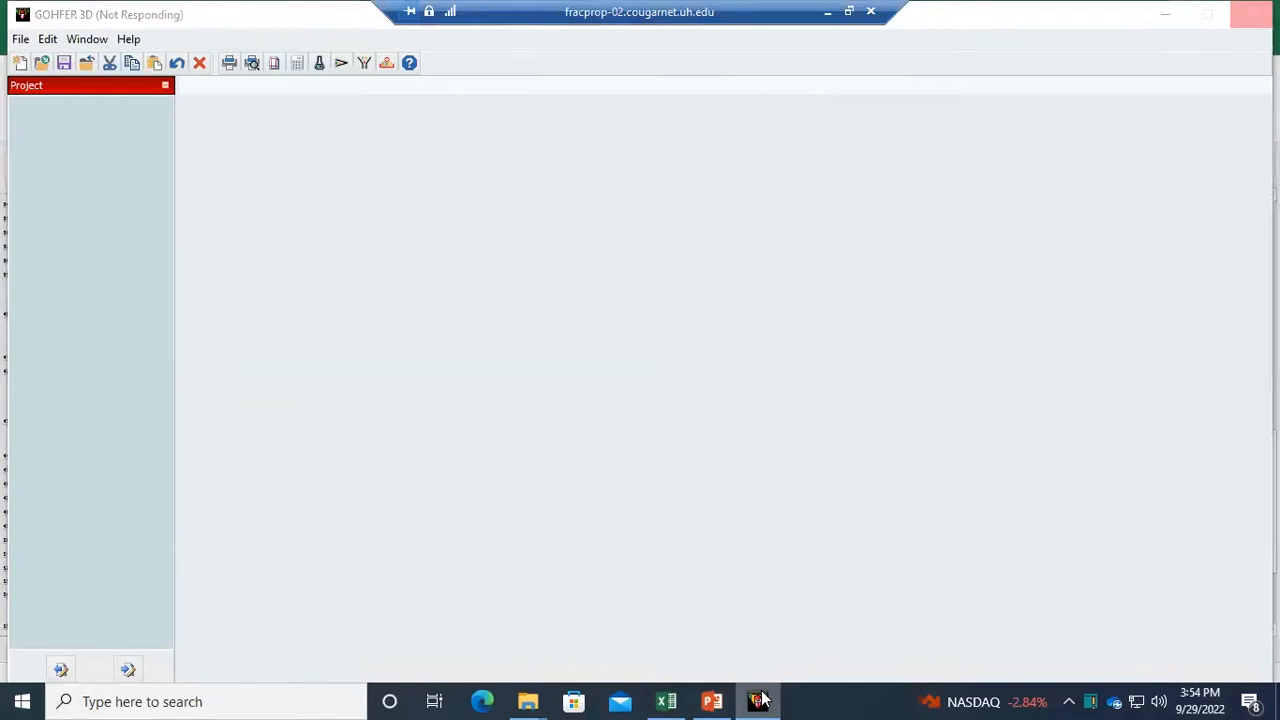
click(1246, 20)
click(597, 372)
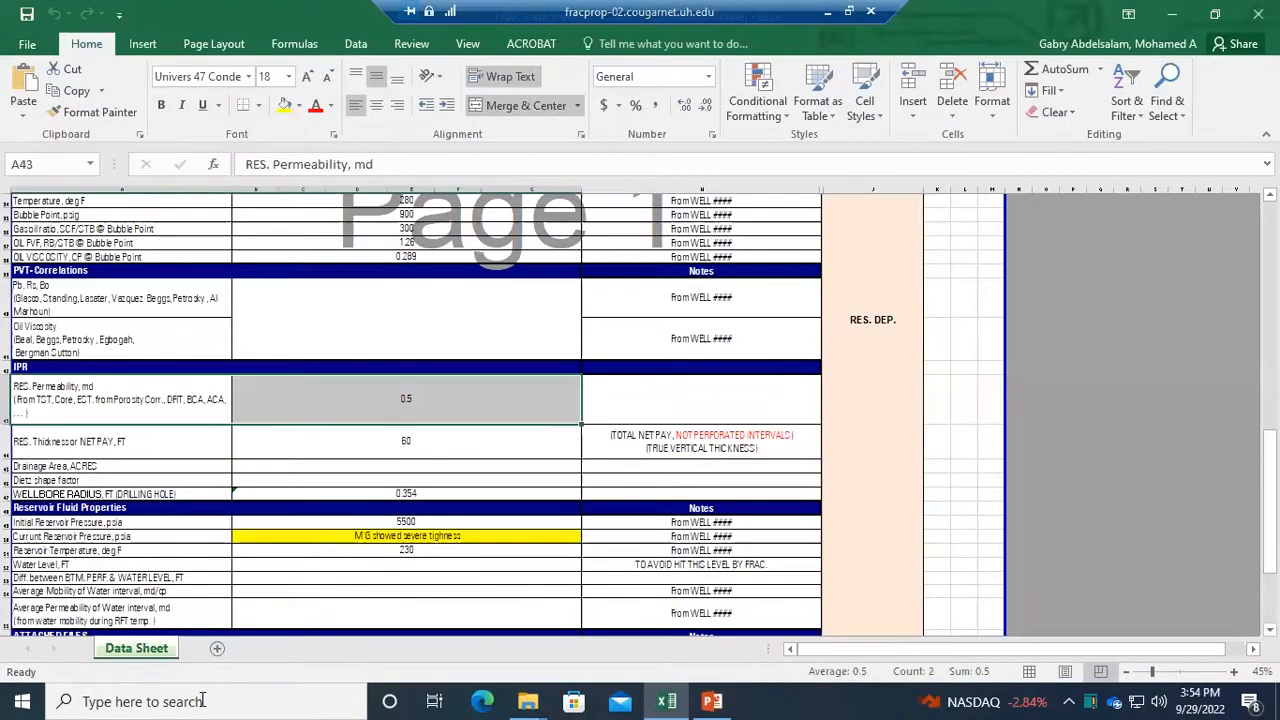
- Restart GOHFER3D to reach its project start screen
click(217, 701)
text(GO)
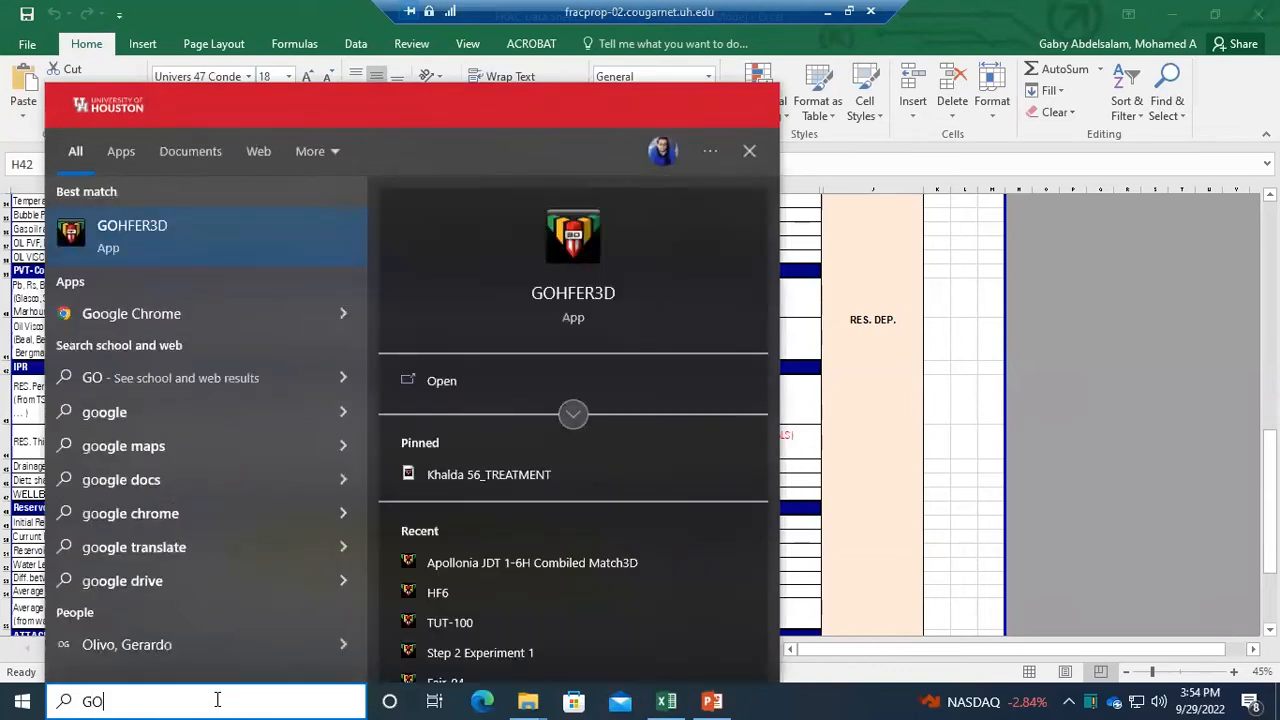
text(HFER3D)
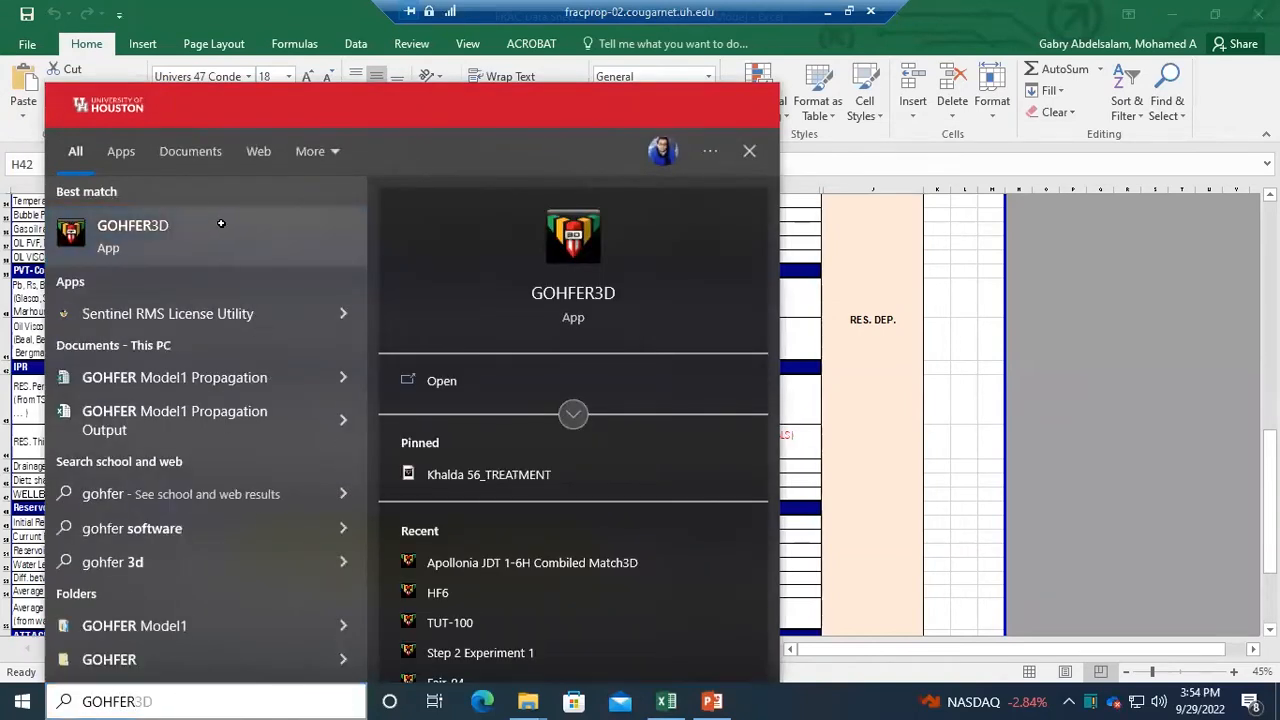
click(221, 228)
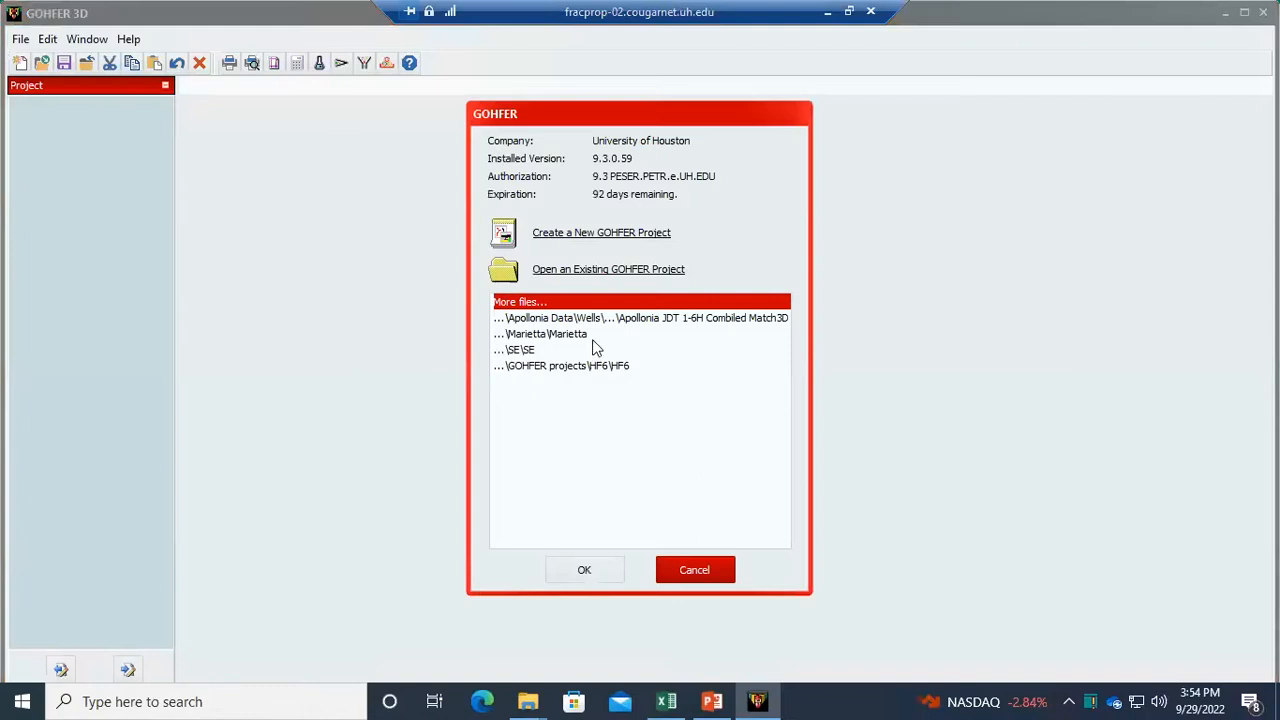
- Start a new GOHFER project and name it "Marietta College"
click(634, 232)
click(508, 188)
drag(566, 314, 474, 316)
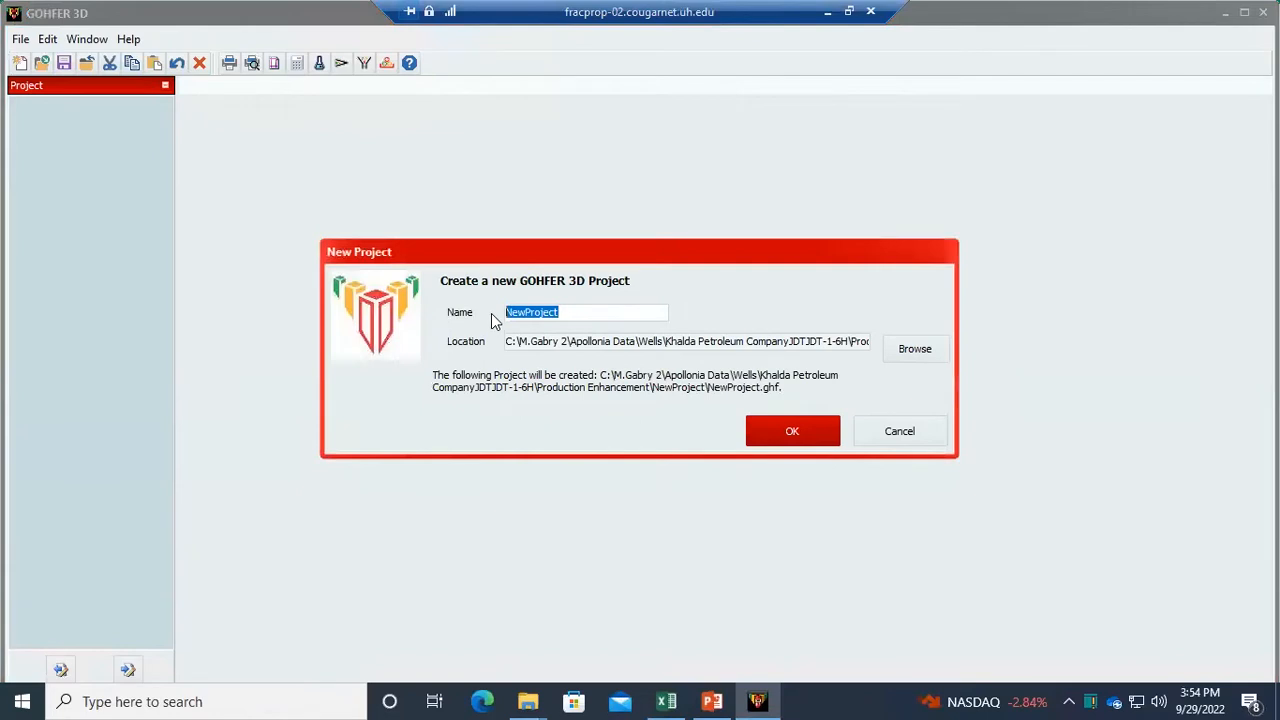
text(Marietta)
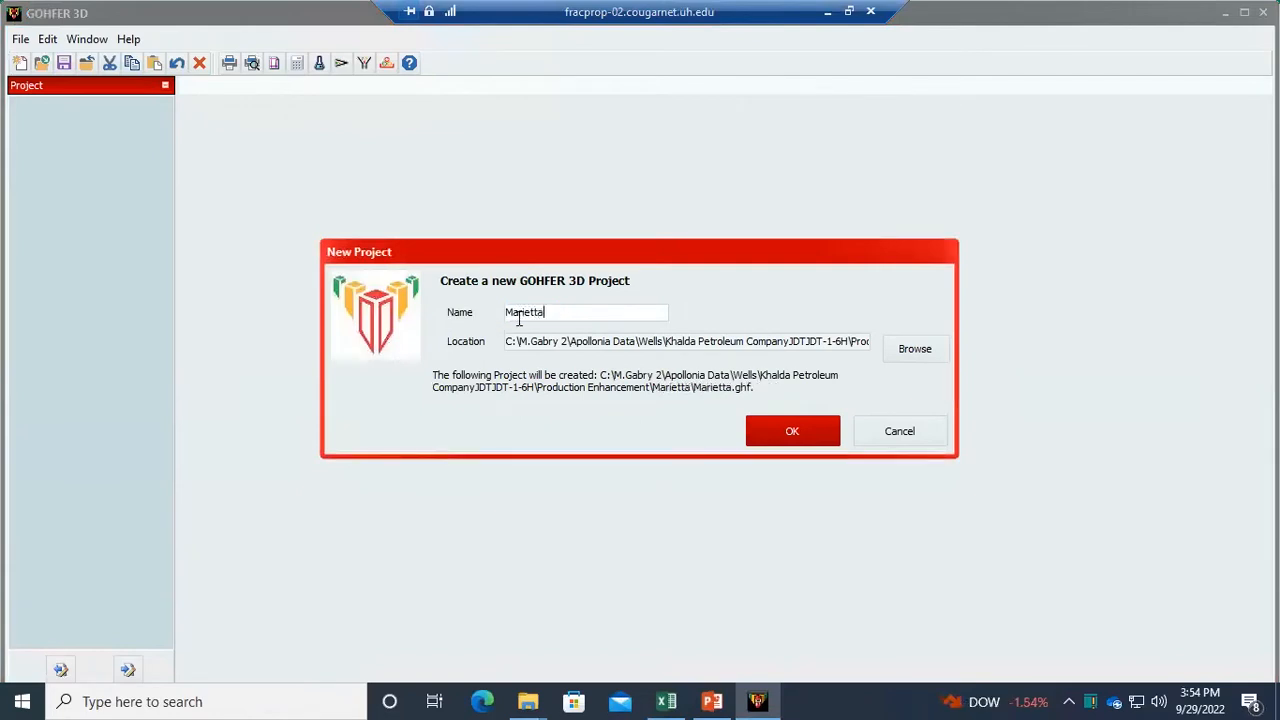
text( Collega)
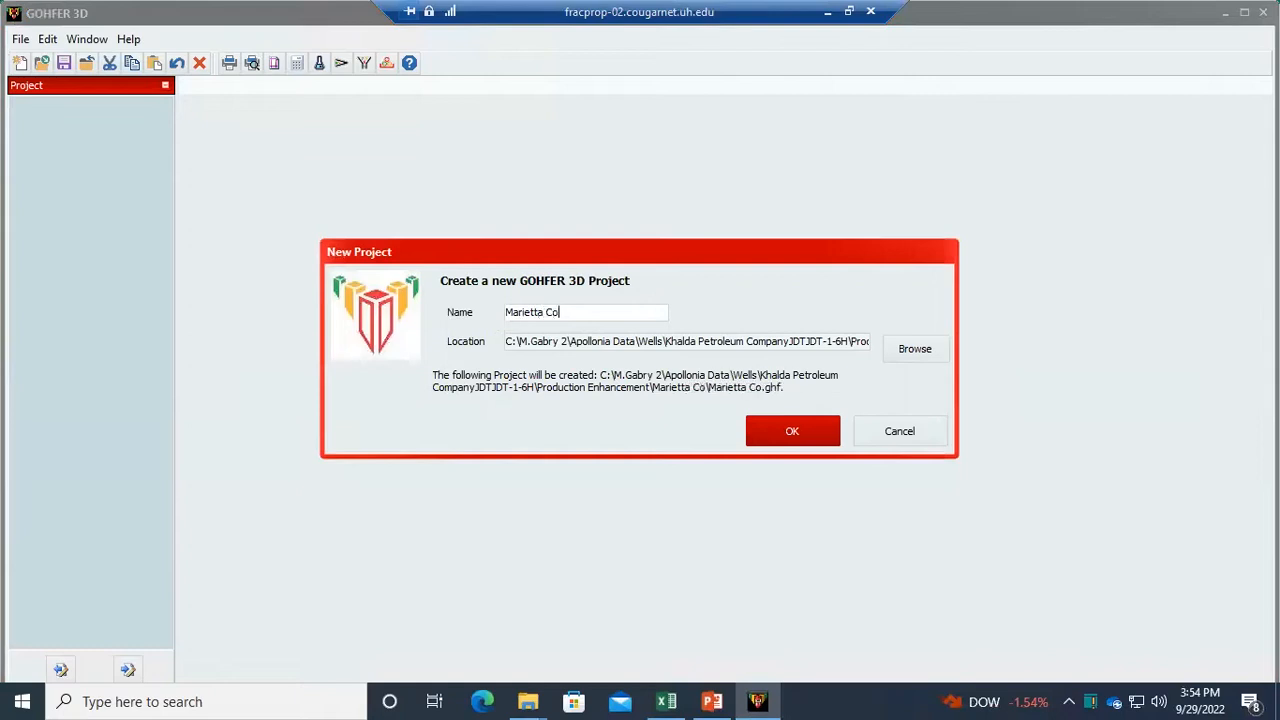
key(BackSpace)
key(BackSpace)
text(ge)
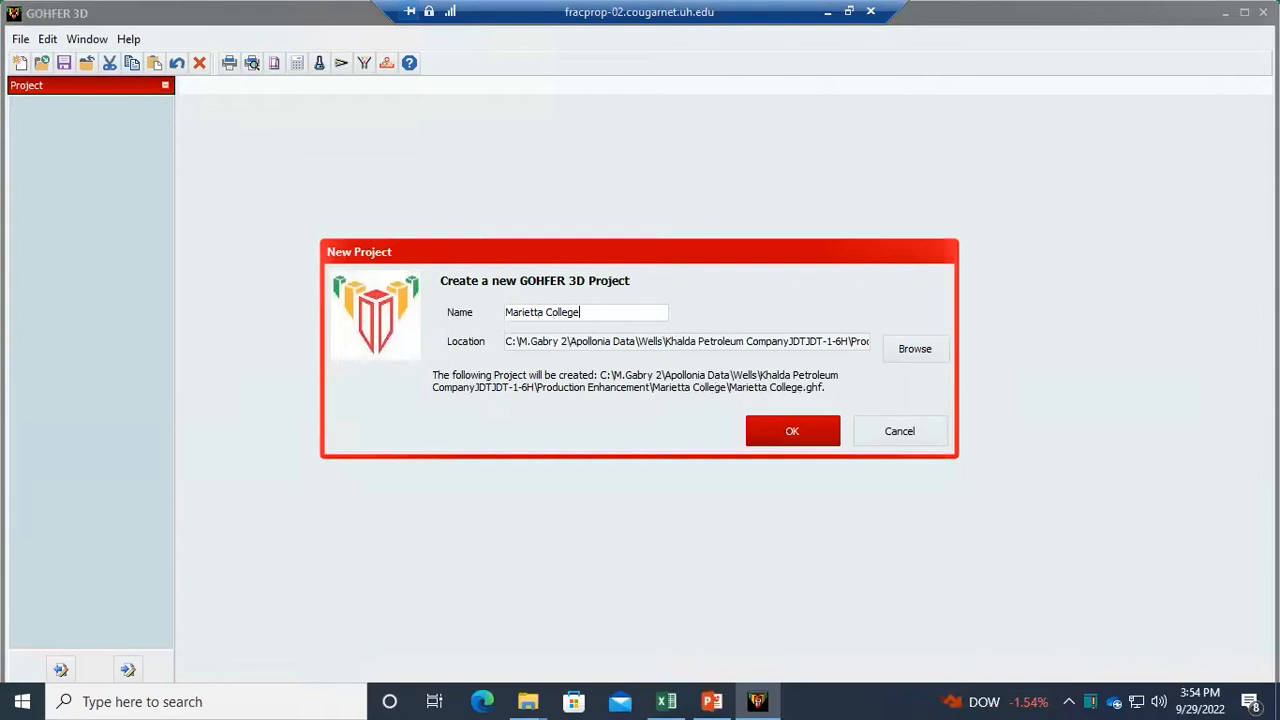
- Set the project location to the quick-access folder listed after Case2_0075 and create the project
click(922, 347)
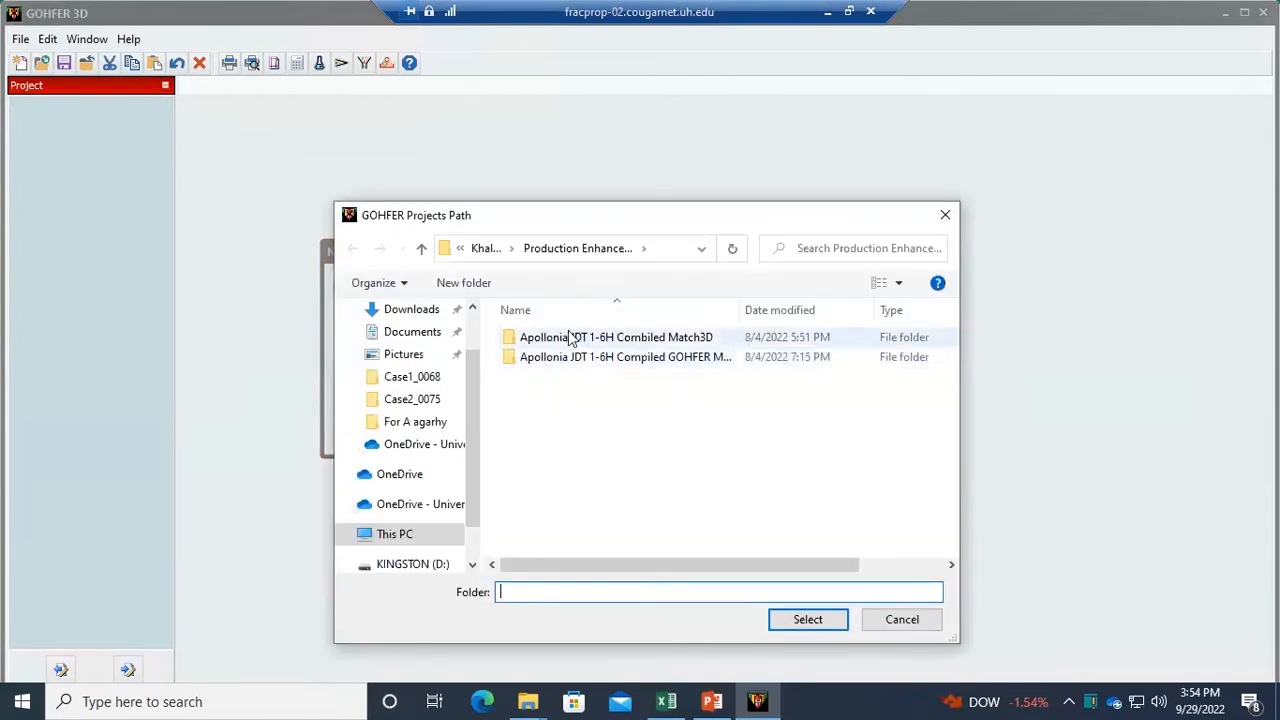
scroll(408, 449, up, 1)
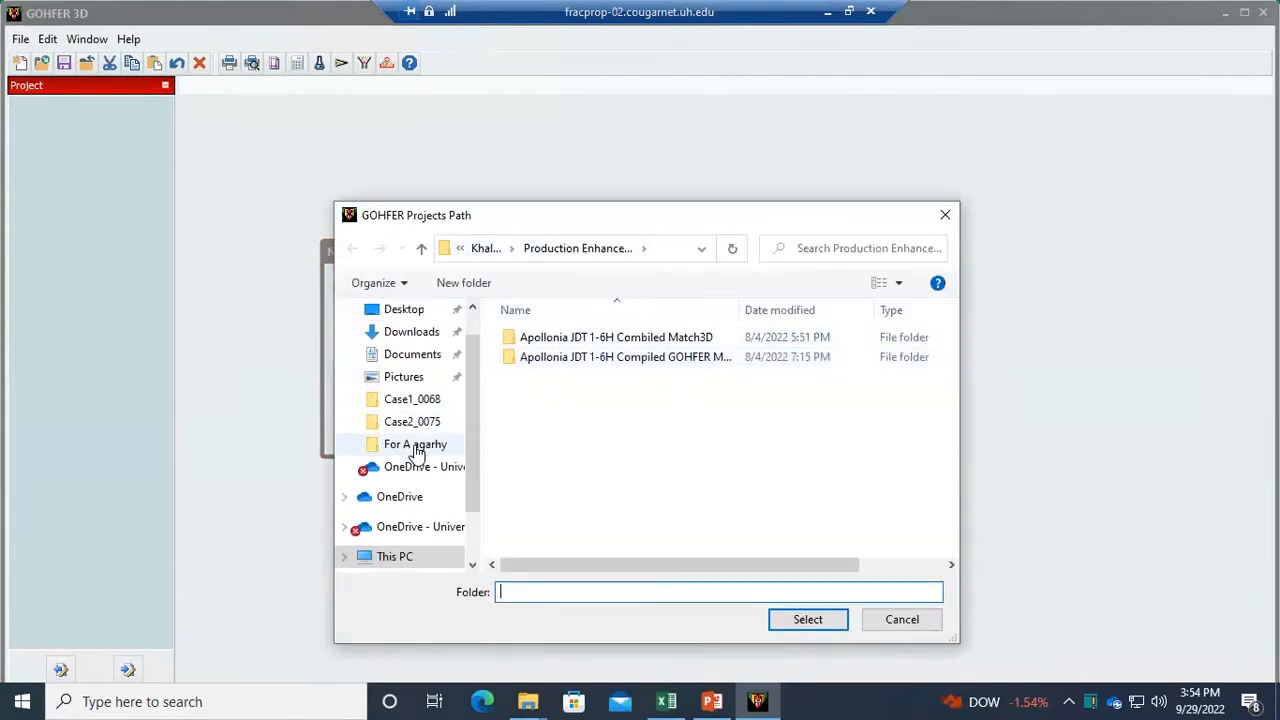
click(418, 446)
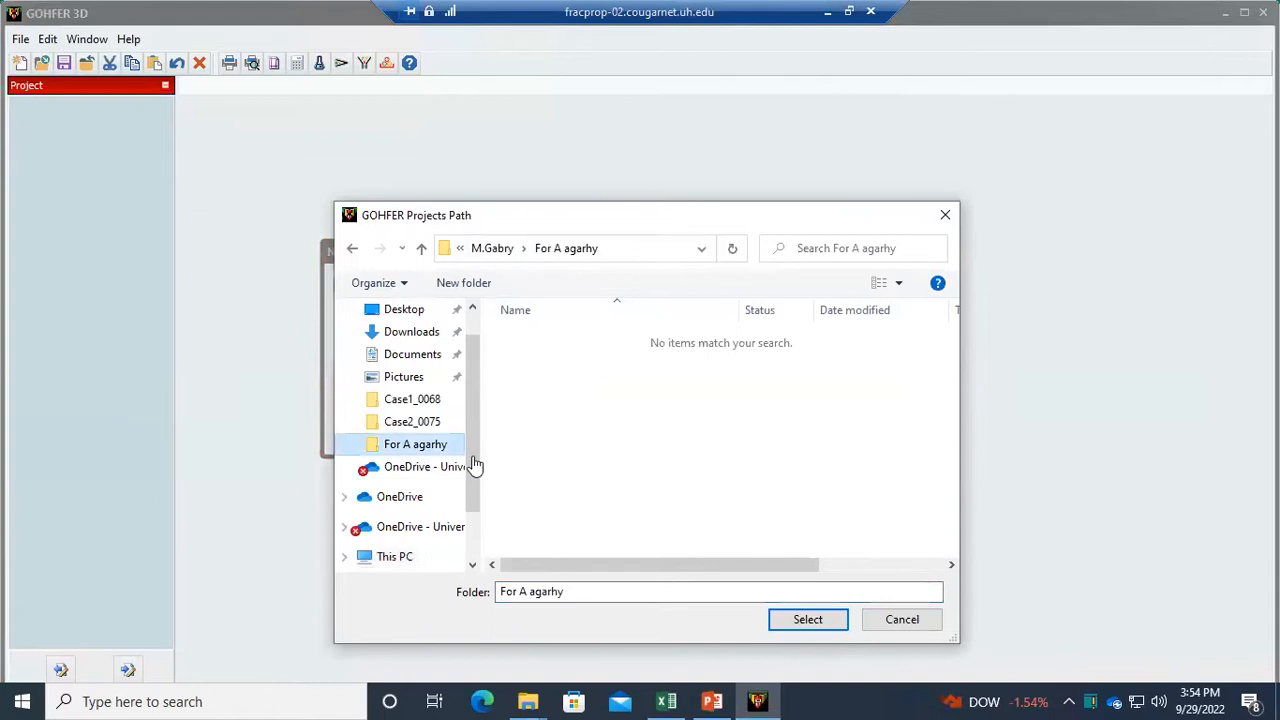
click(802, 622)
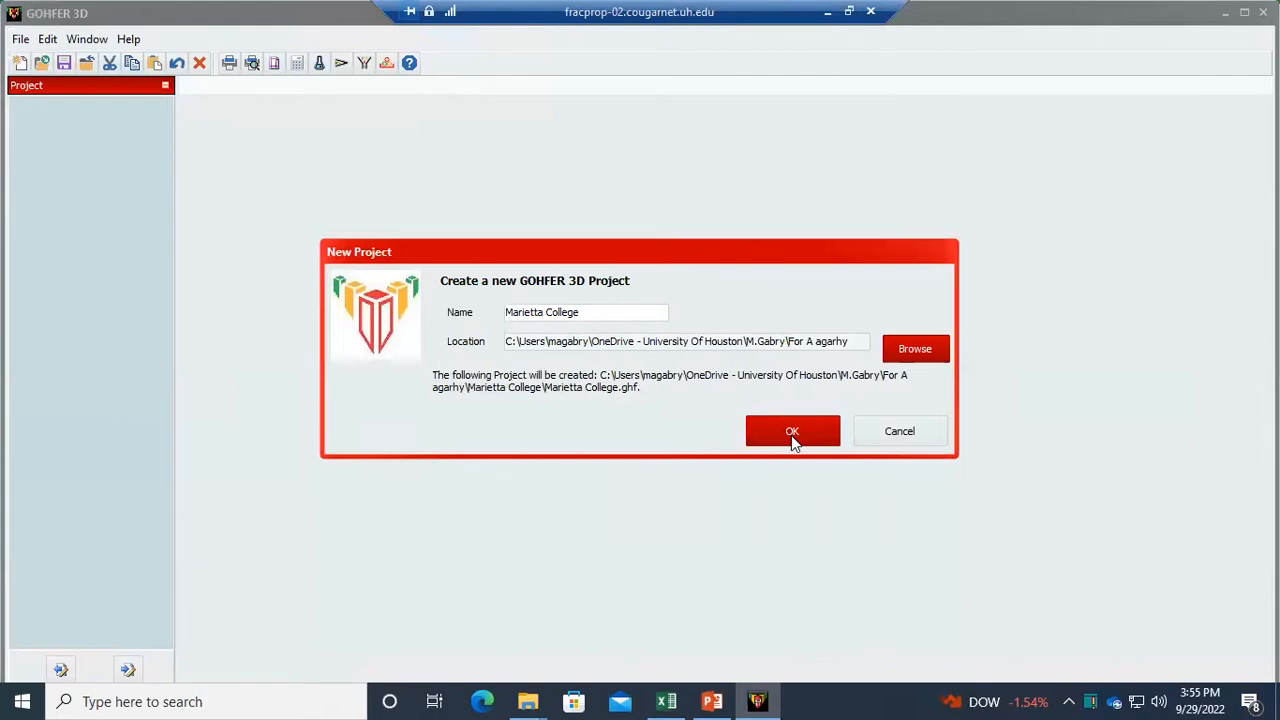
click(791, 435)
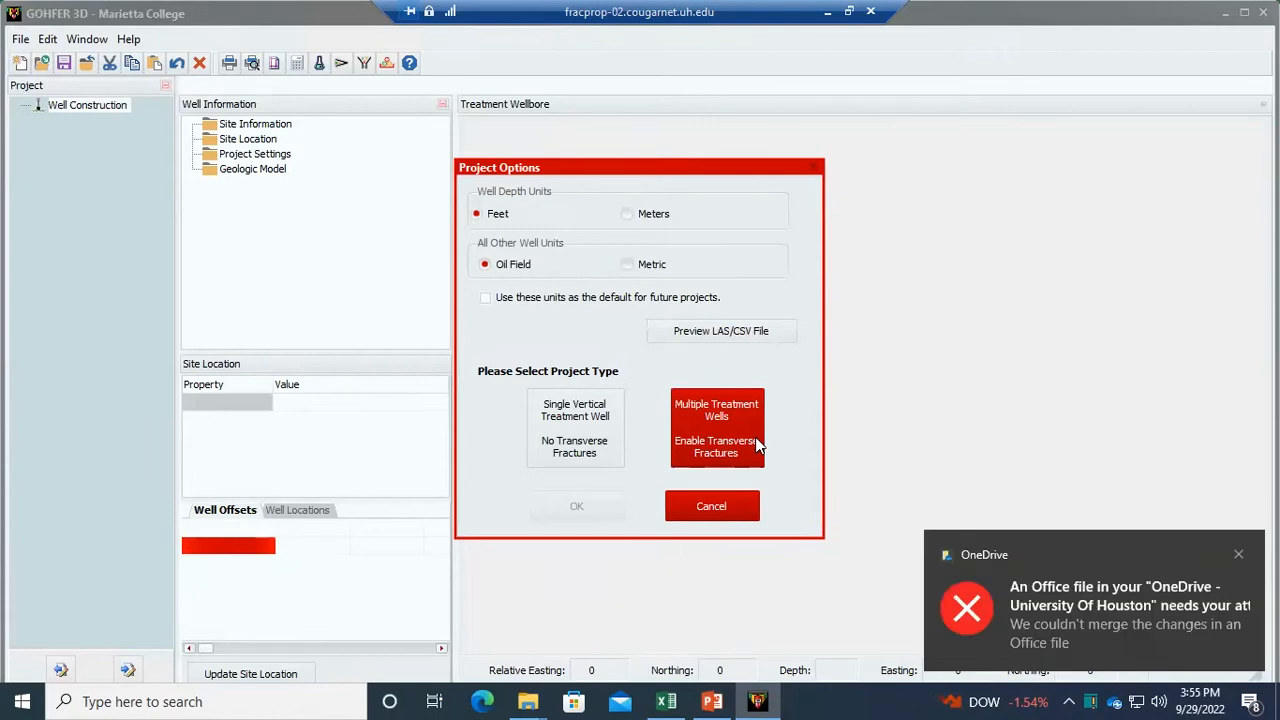
- Set the project type to Single Vertical Treatment Well with feet and oil field units, dismissing the OneDrive notifications
click(1238, 555)
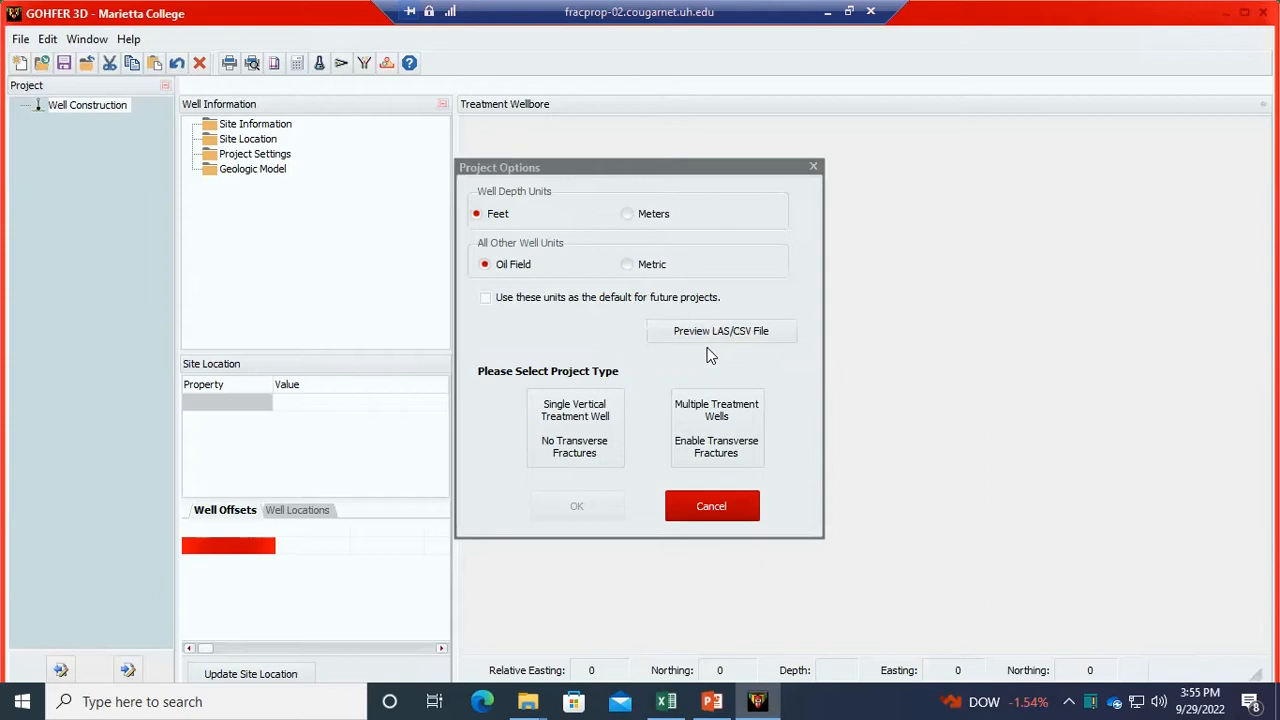
click(549, 435)
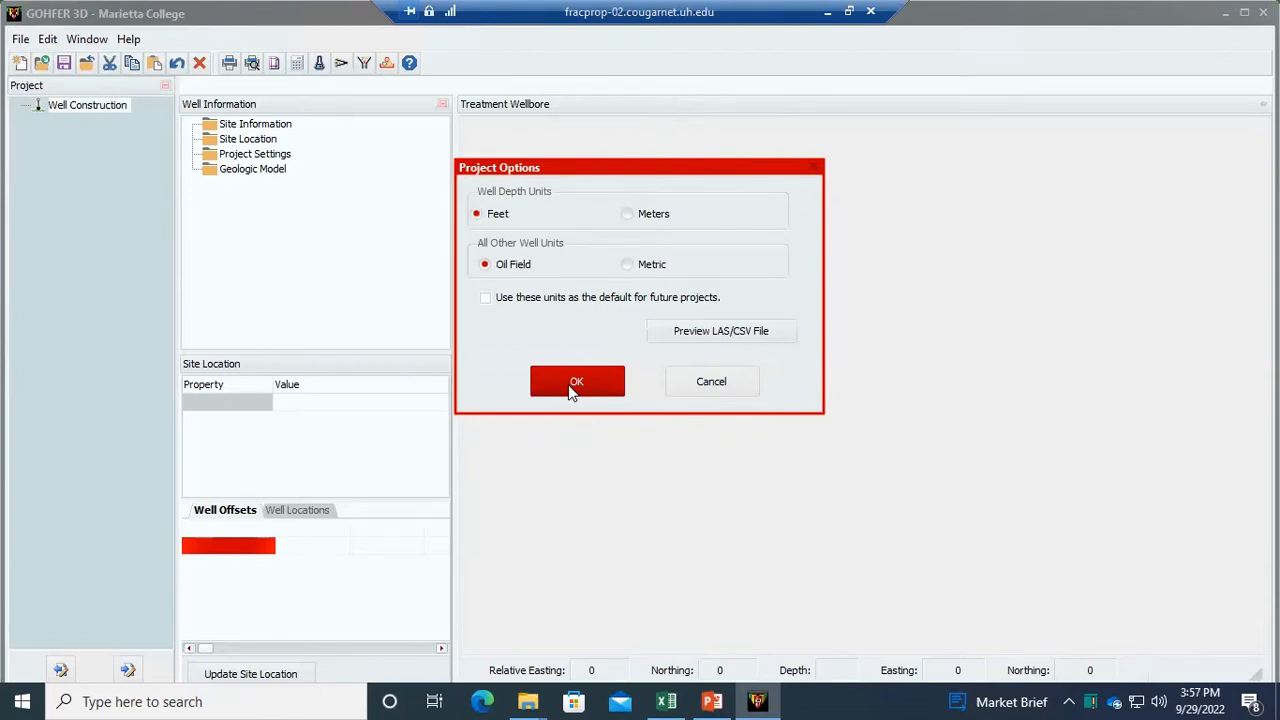
click(575, 385)
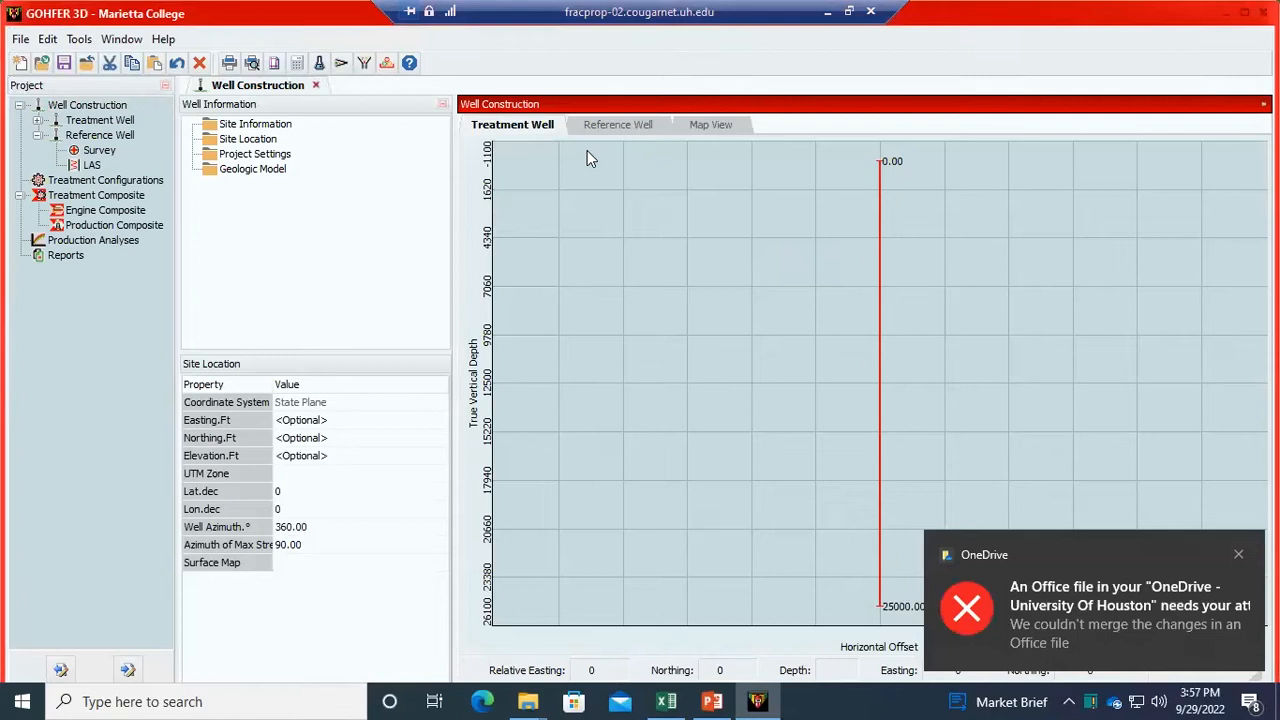
click(1238, 554)
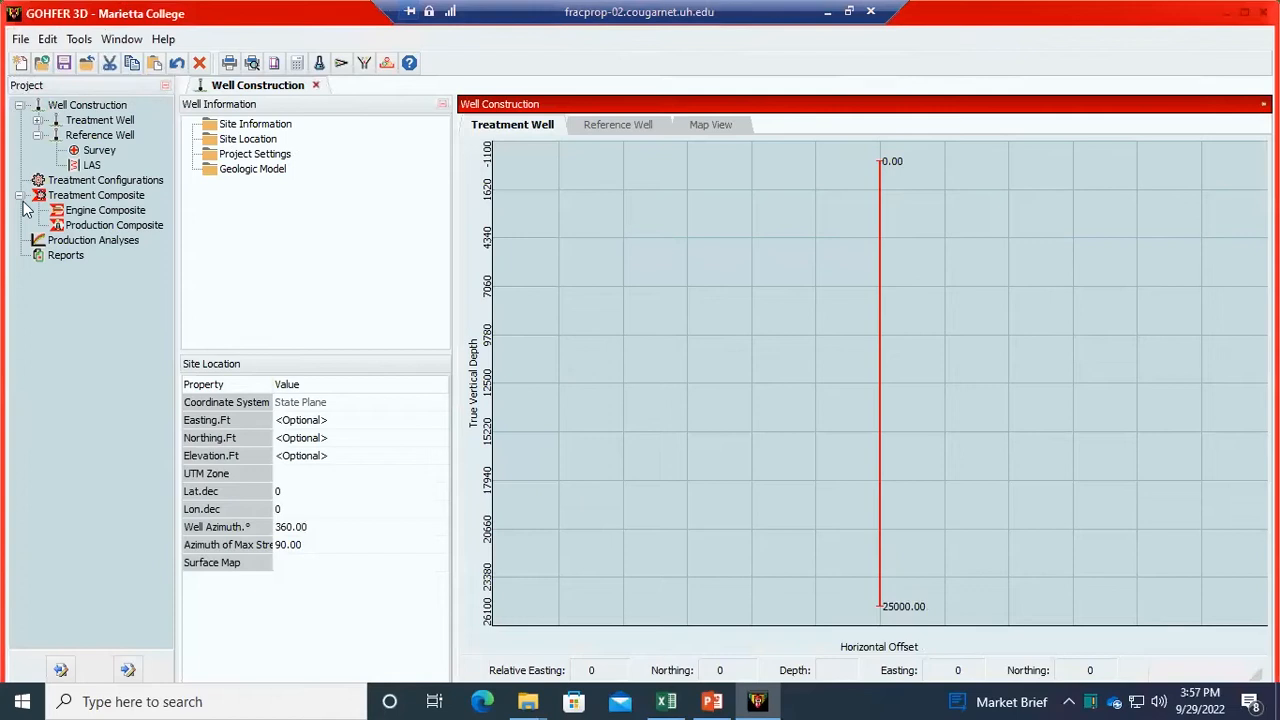
- Open the Reference Well's settings and its directional survey editor from the well construction tree
click(86, 107)
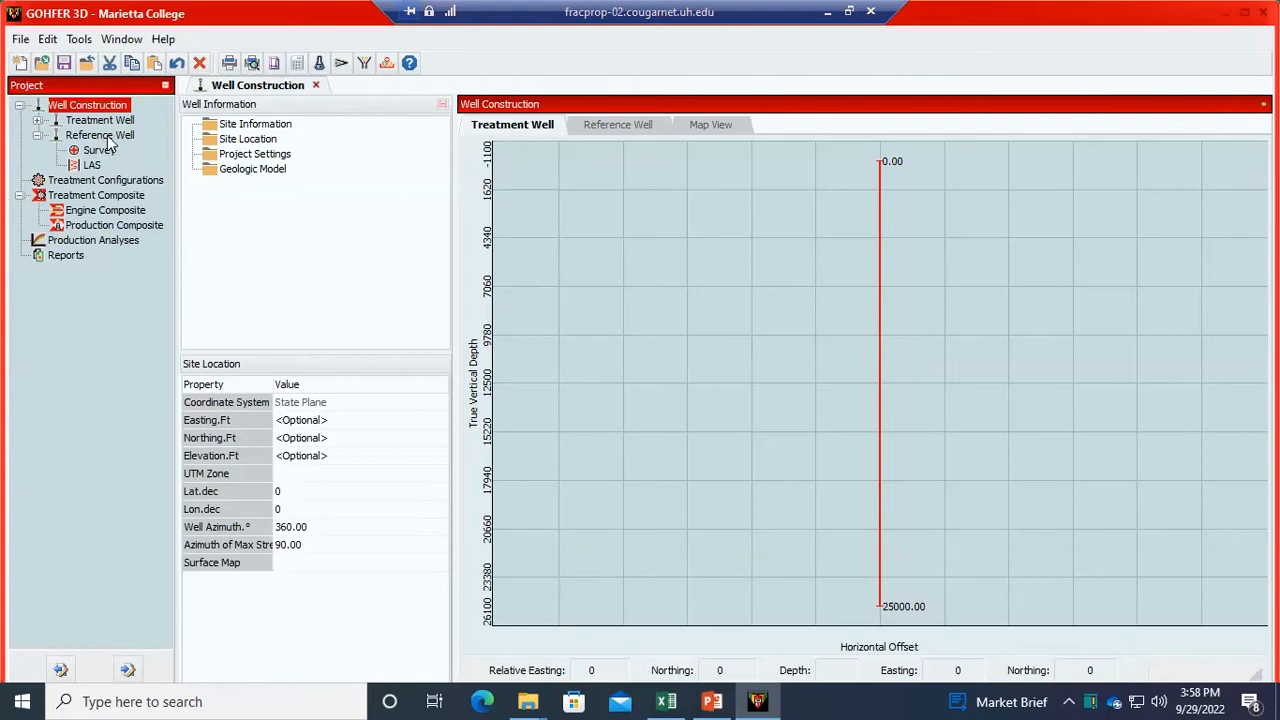
double_click(105, 135)
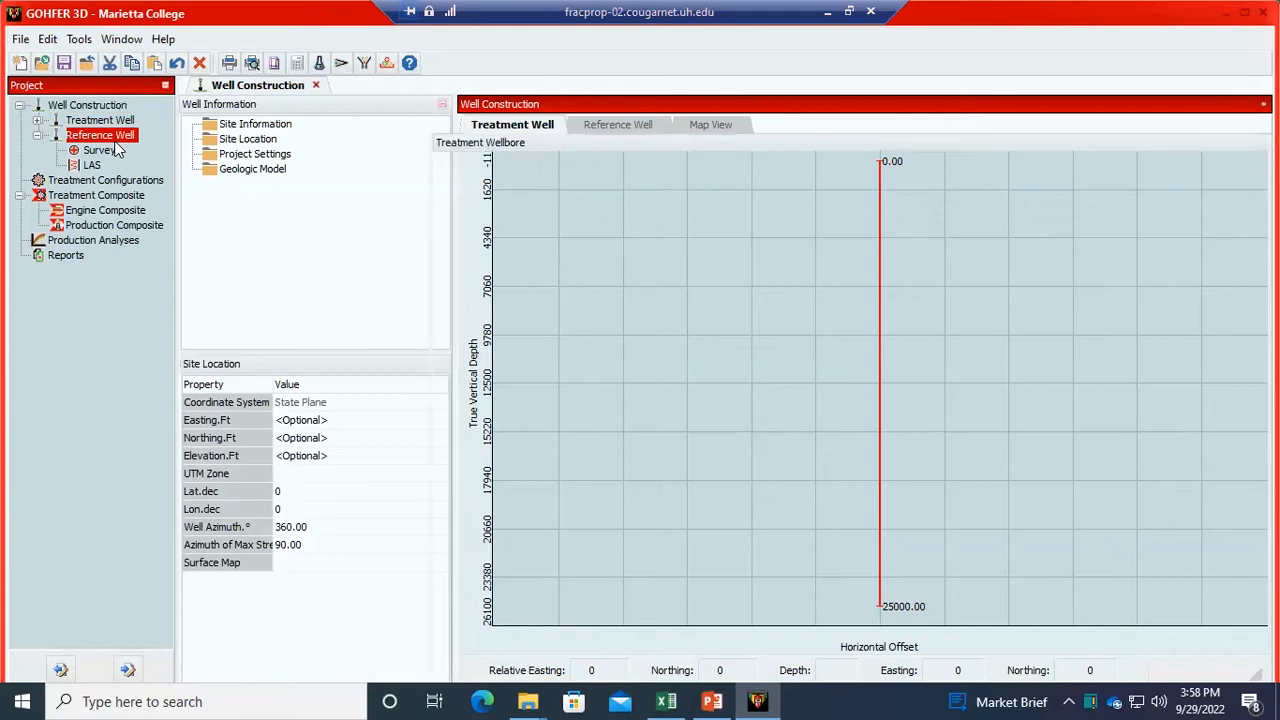
click(443, 119)
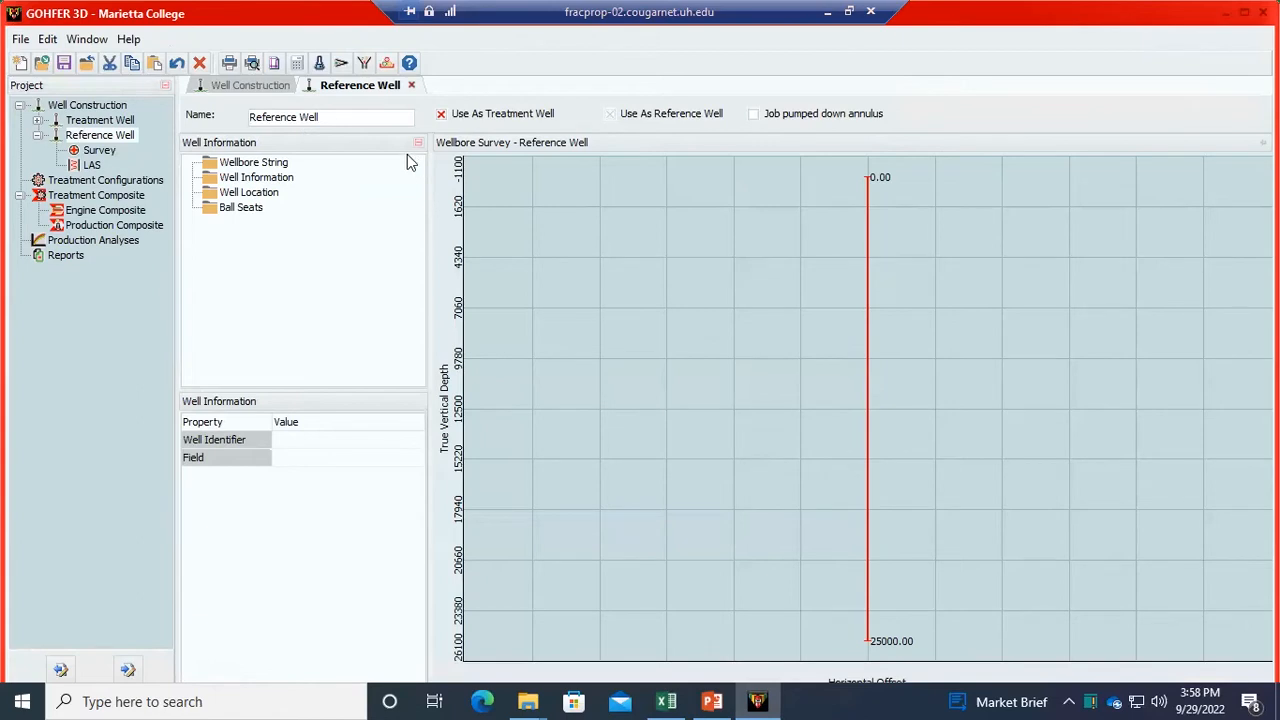
click(100, 135)
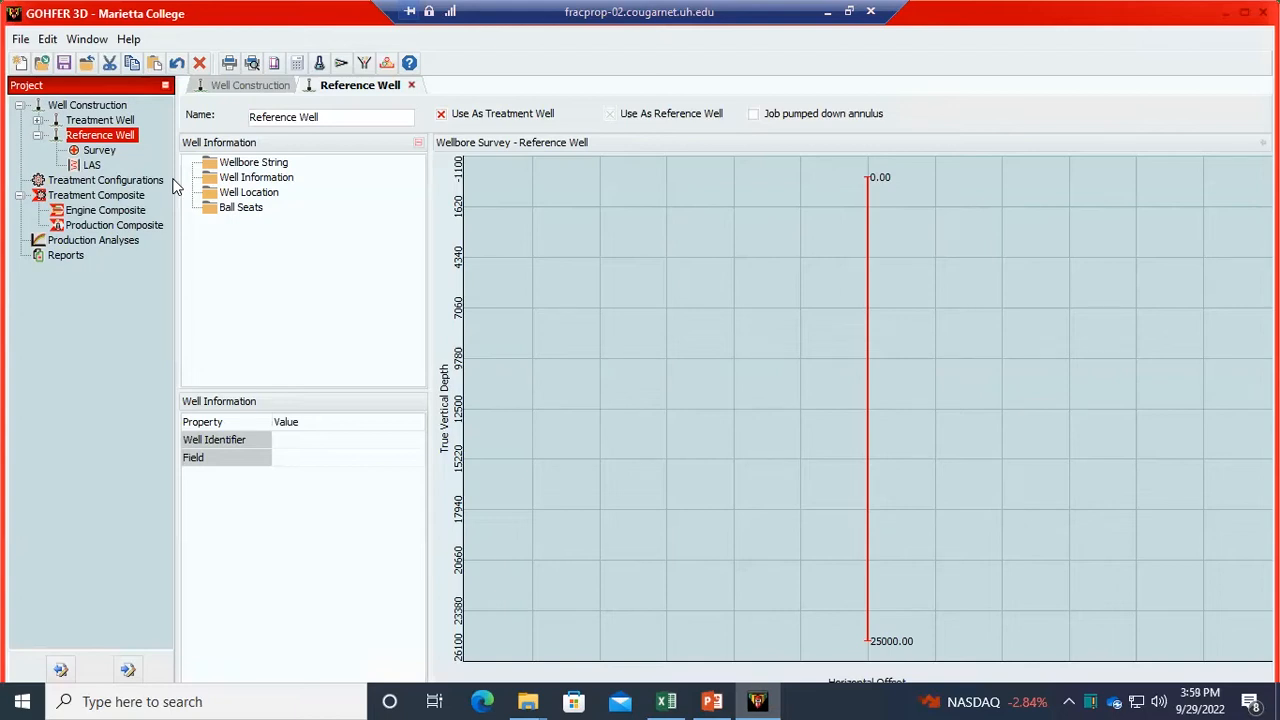
double_click(109, 150)
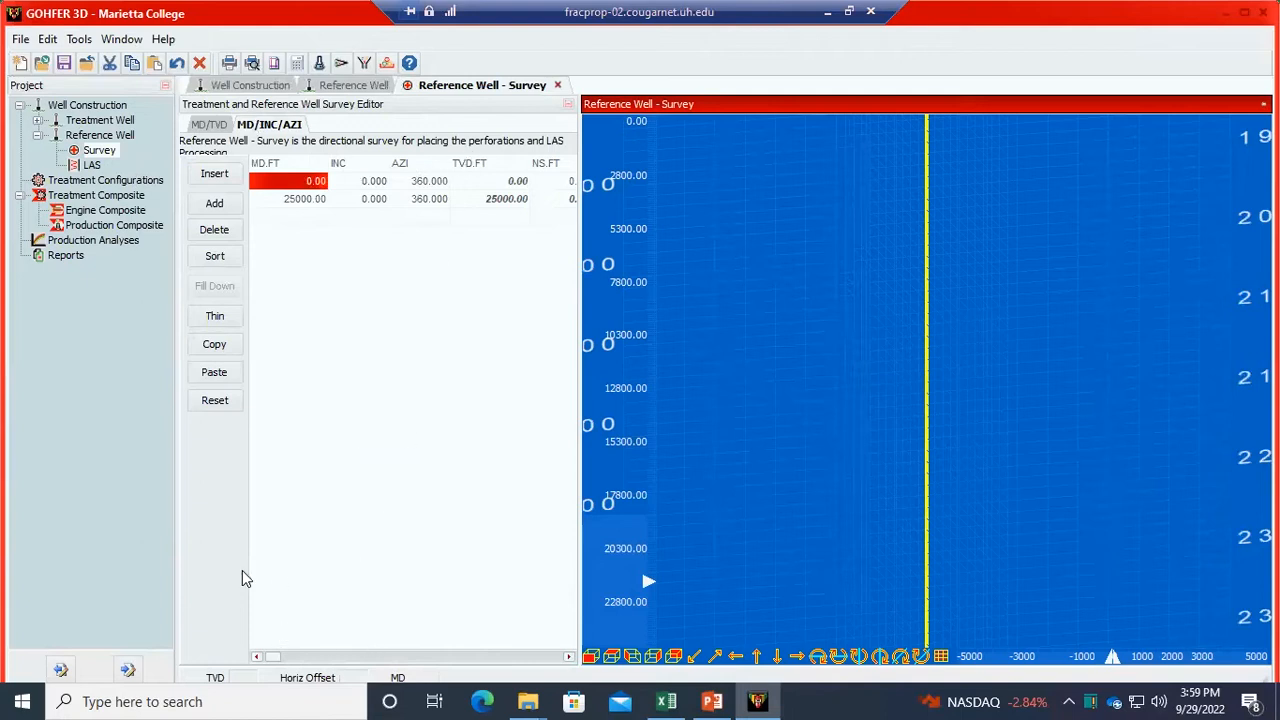
- Compare the survey's MD/TVD and MD/INC/AZI entry modes, and inspect the S E-1X_CPI log file through to its last depth
click(213, 127)
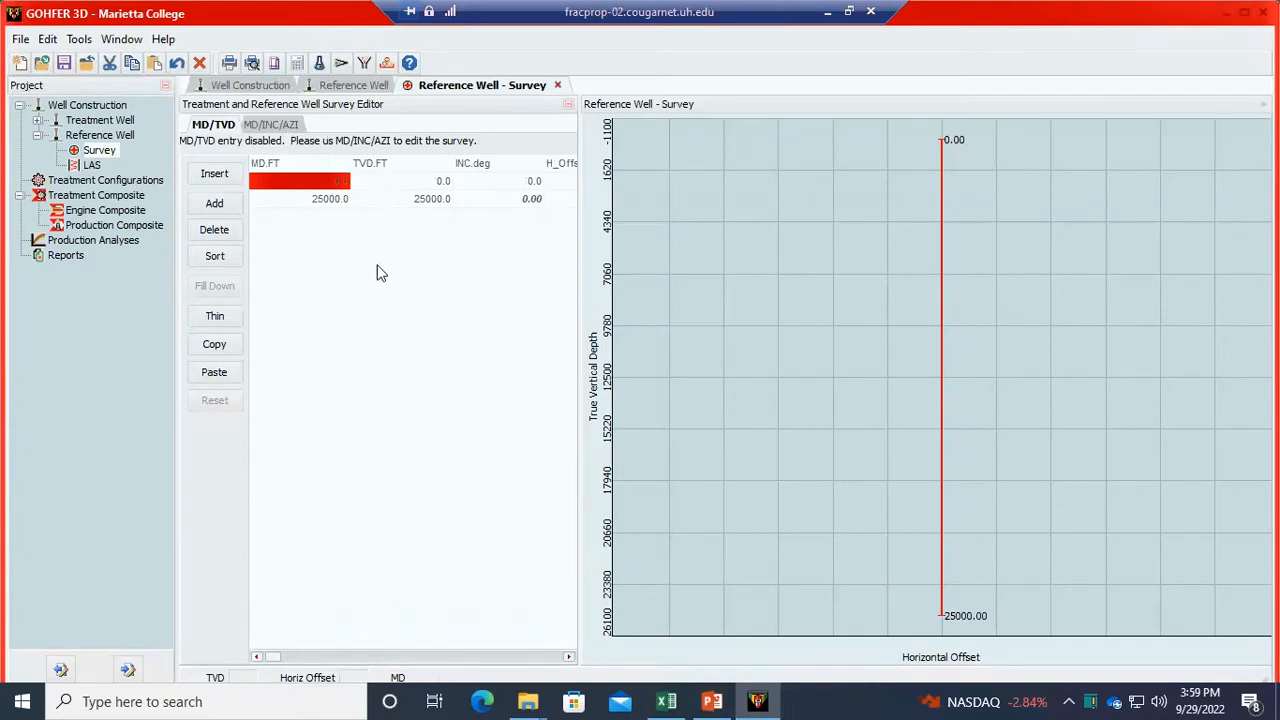
click(272, 126)
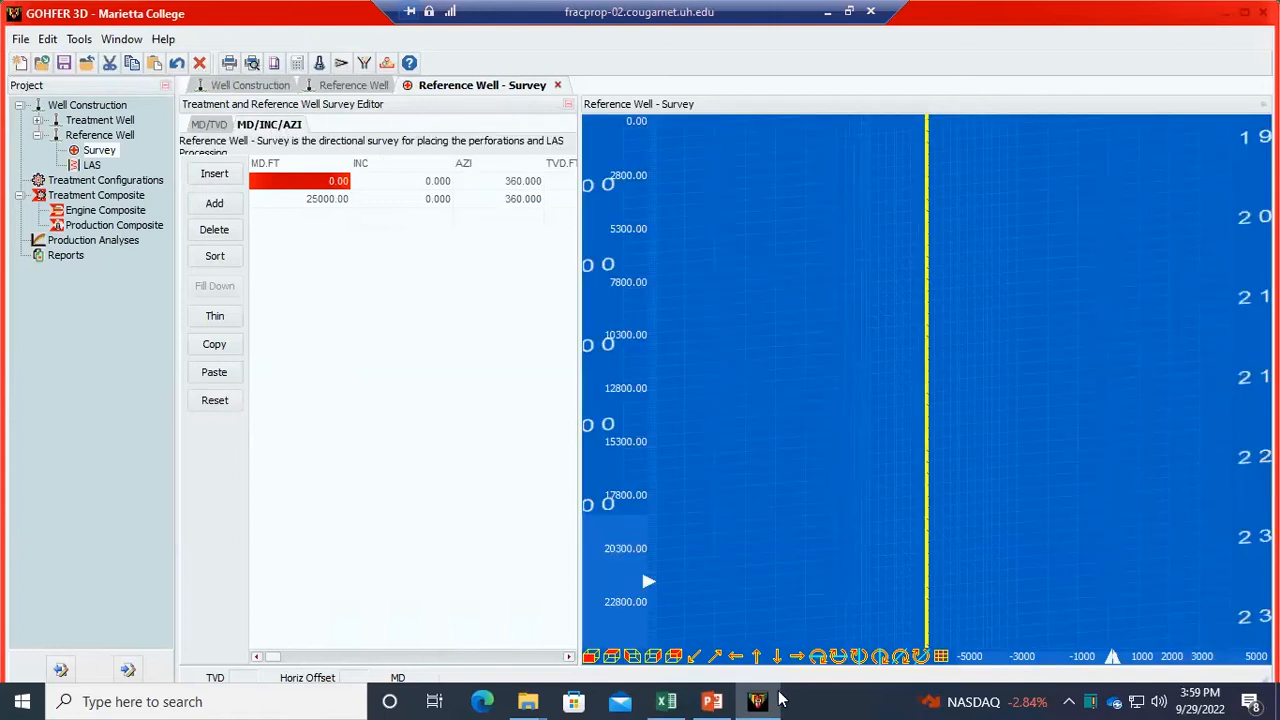
click(528, 701)
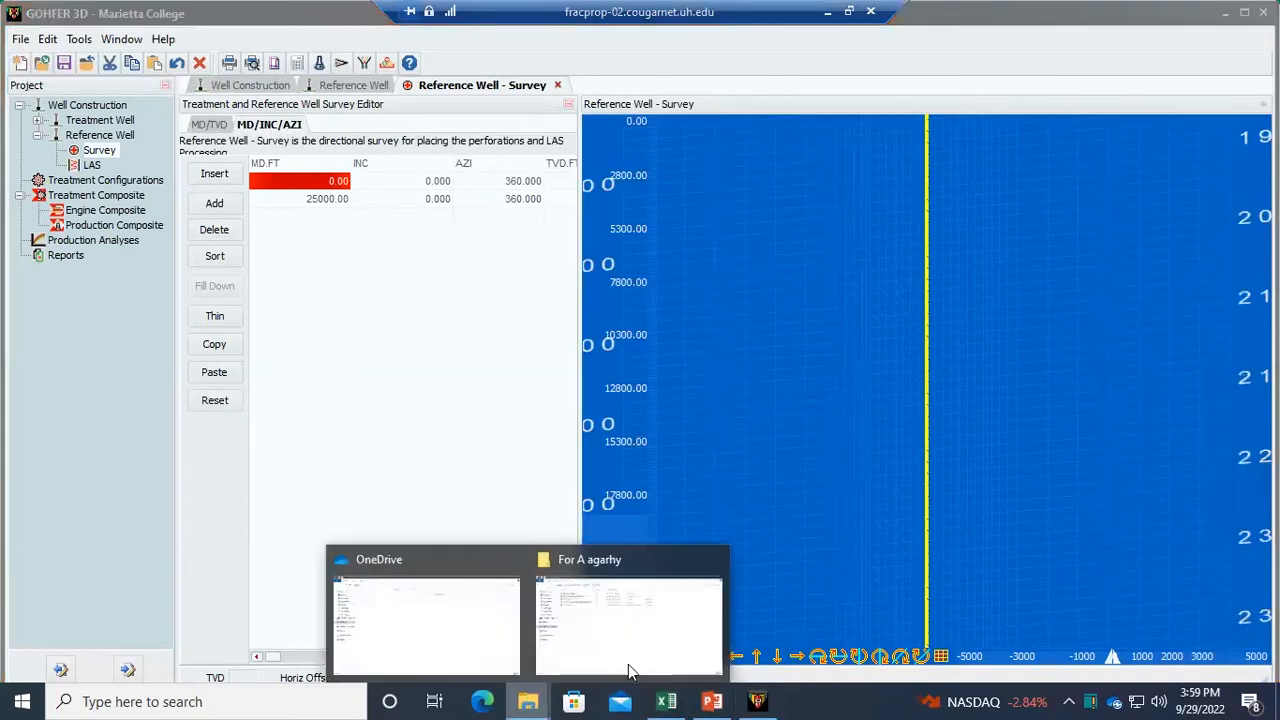
click(628, 640)
click(285, 165)
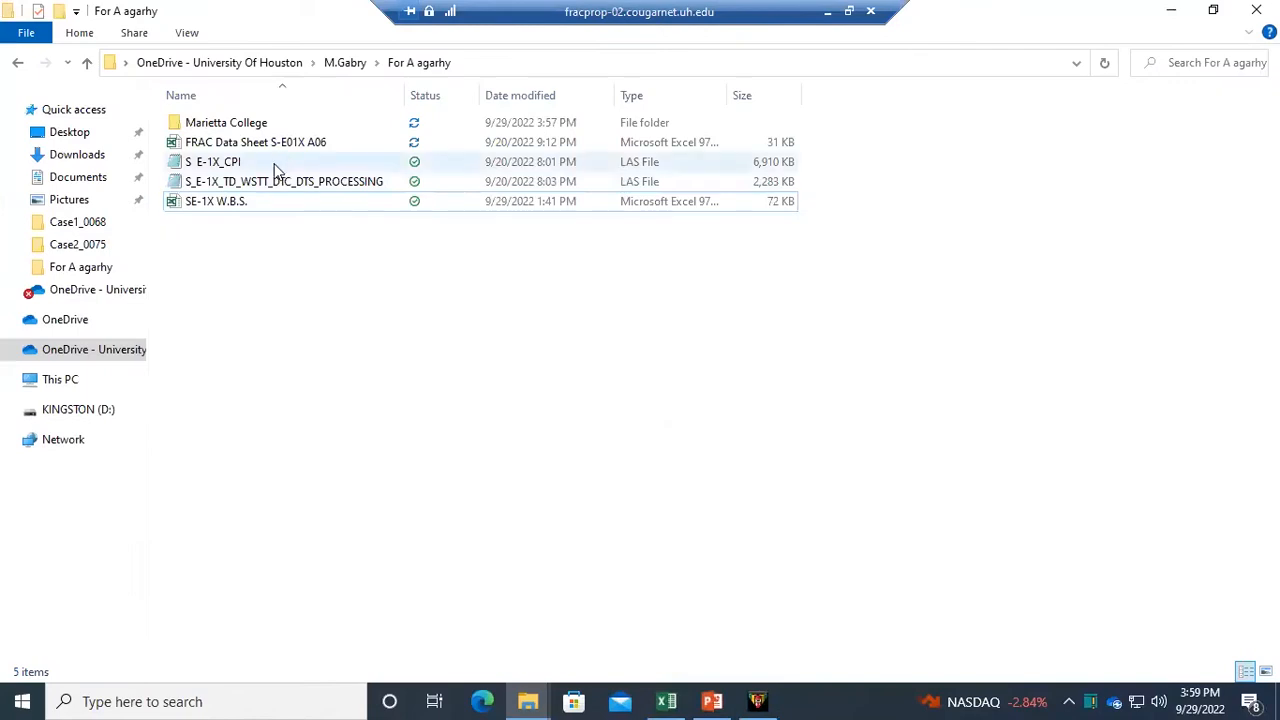
double_click(290, 164)
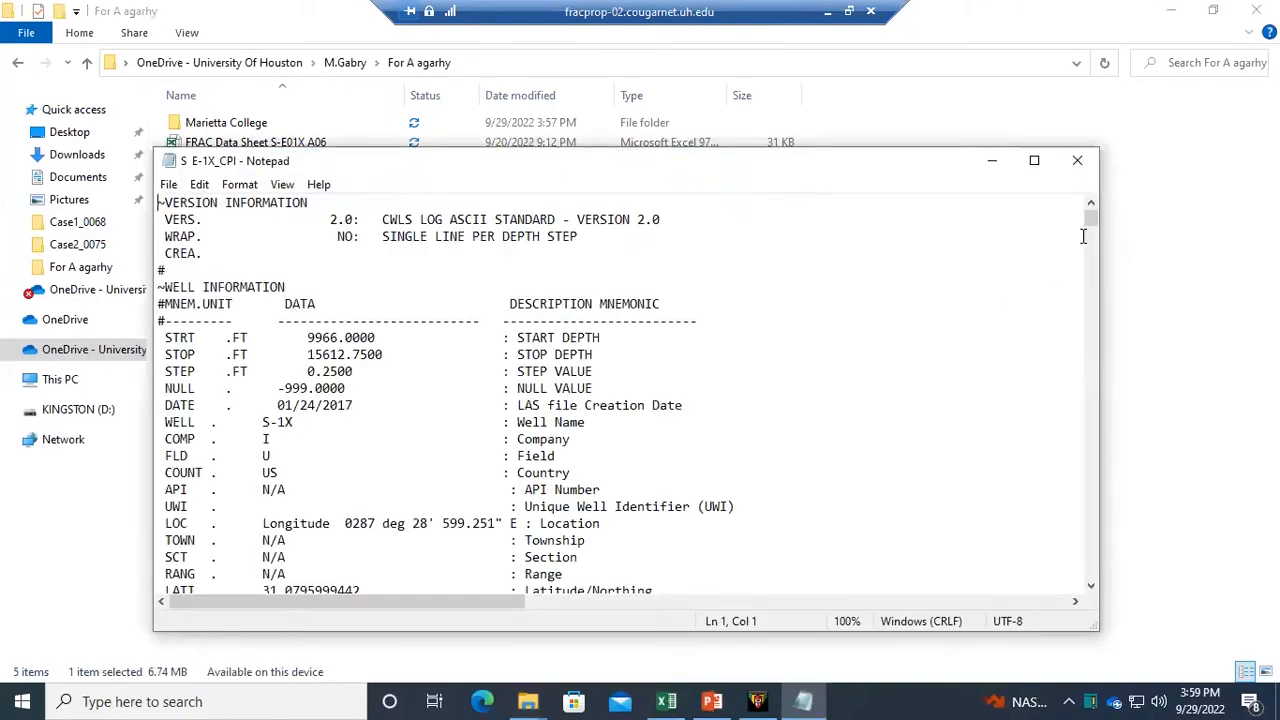
drag(1147, 699, 1095, 592)
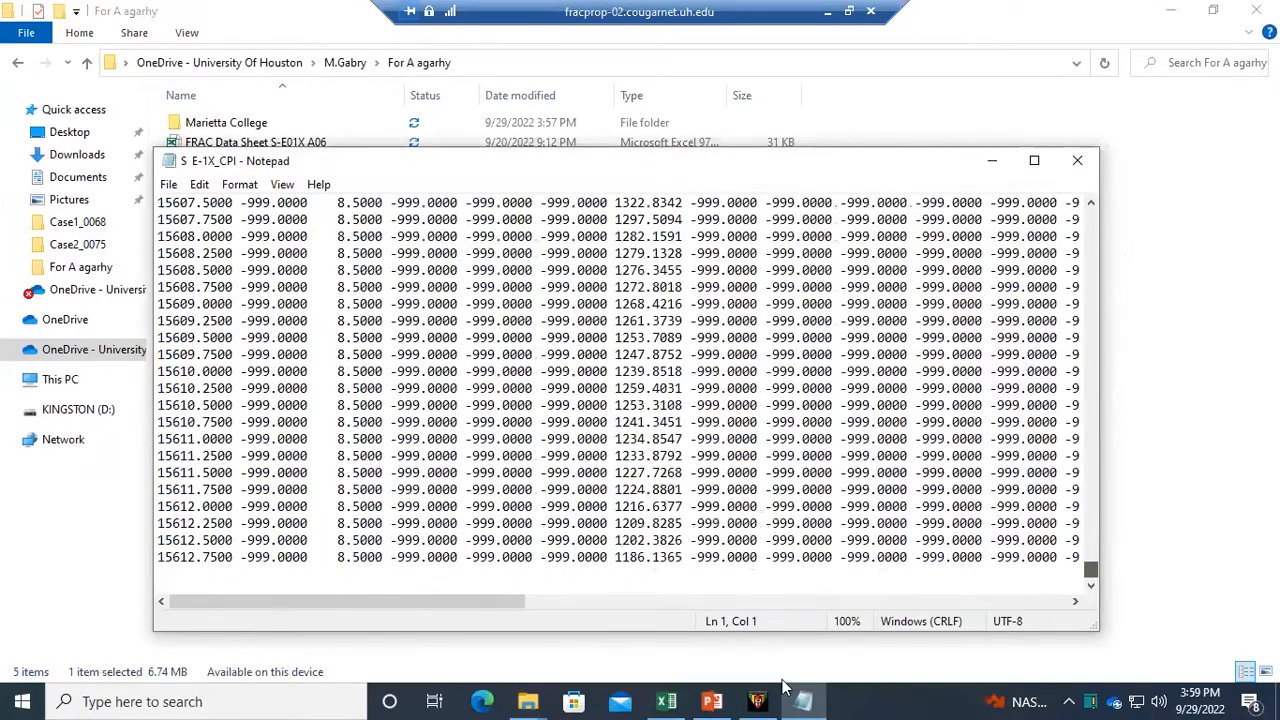
- Switch to the Excel data sheet and look up the well's PBTD in the casing section
click(674, 700)
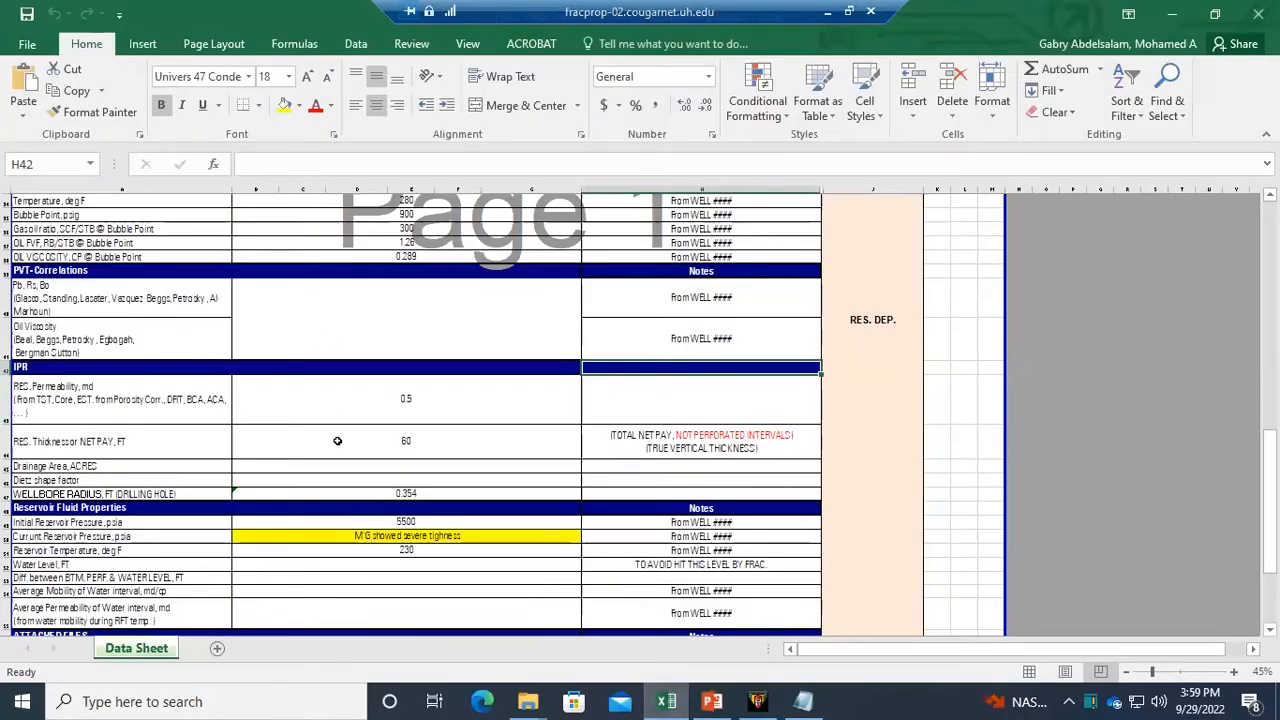
scroll(337, 440, up, 8)
scroll(337, 440, up, 1)
click(547, 380)
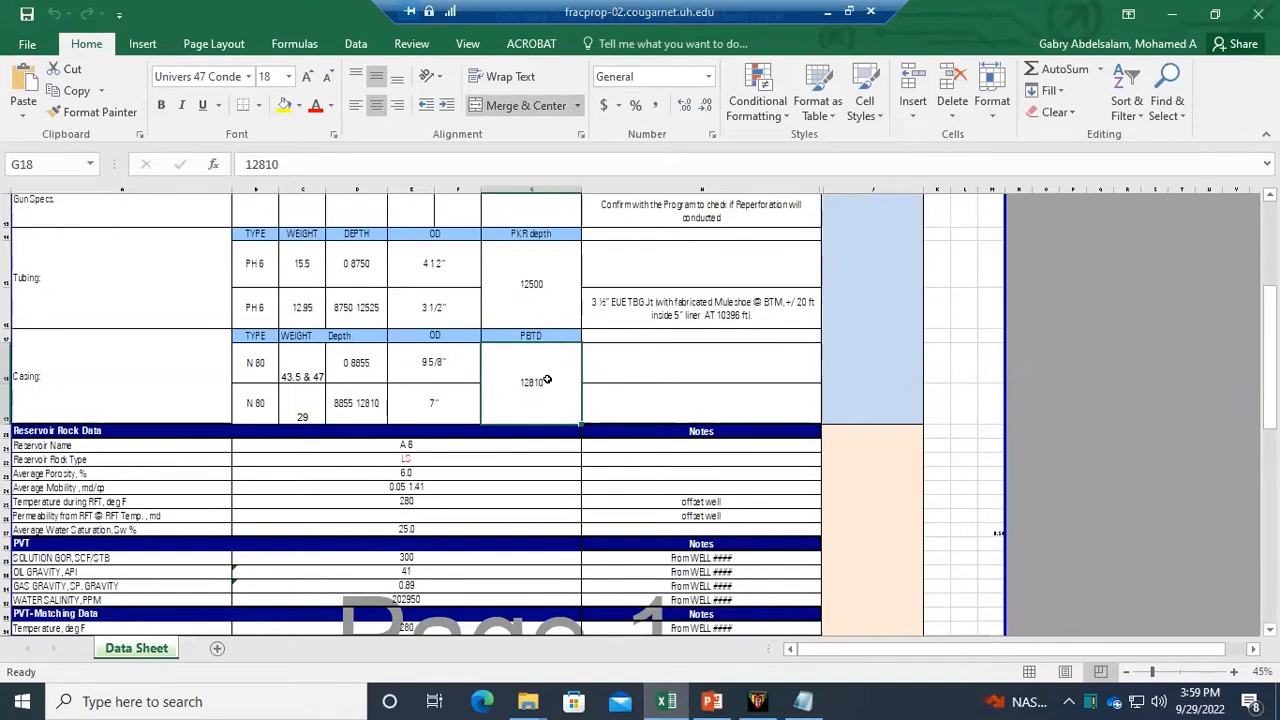
- Return to GOHFER and set the measured depth of the Reference Well survey's last row to 12810 ft
click(757, 701)
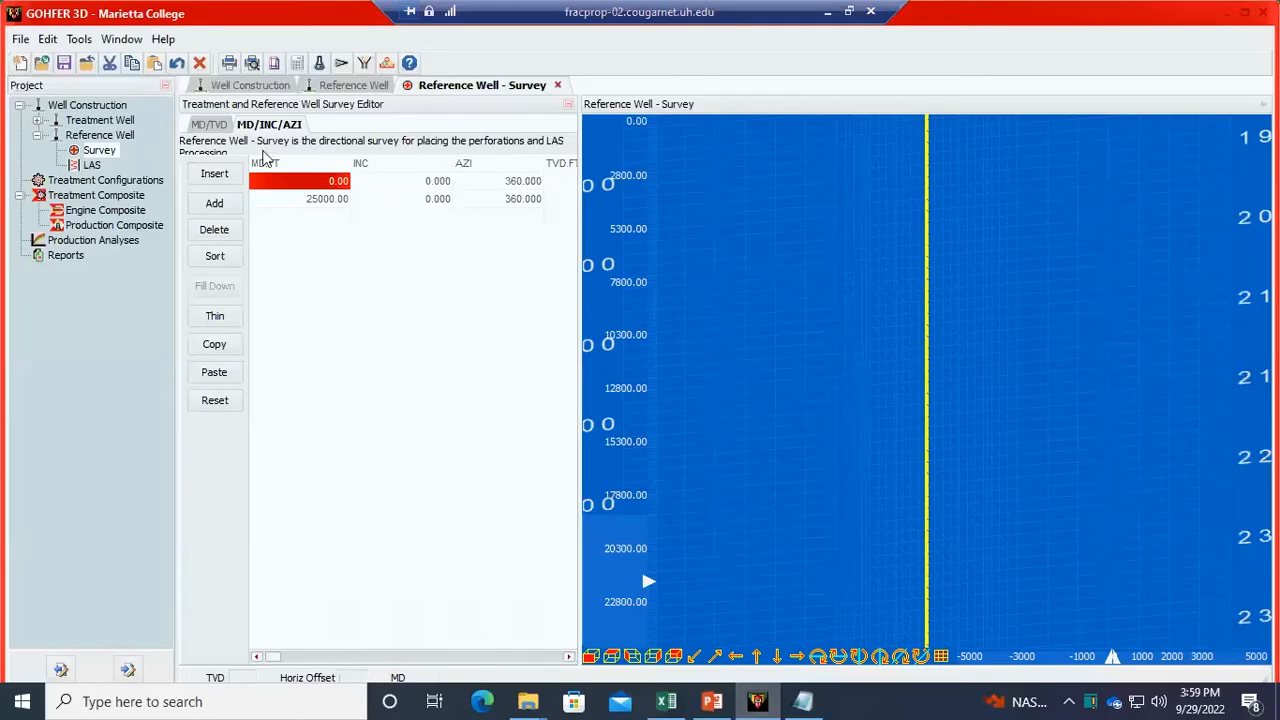
click(362, 200)
click(323, 200)
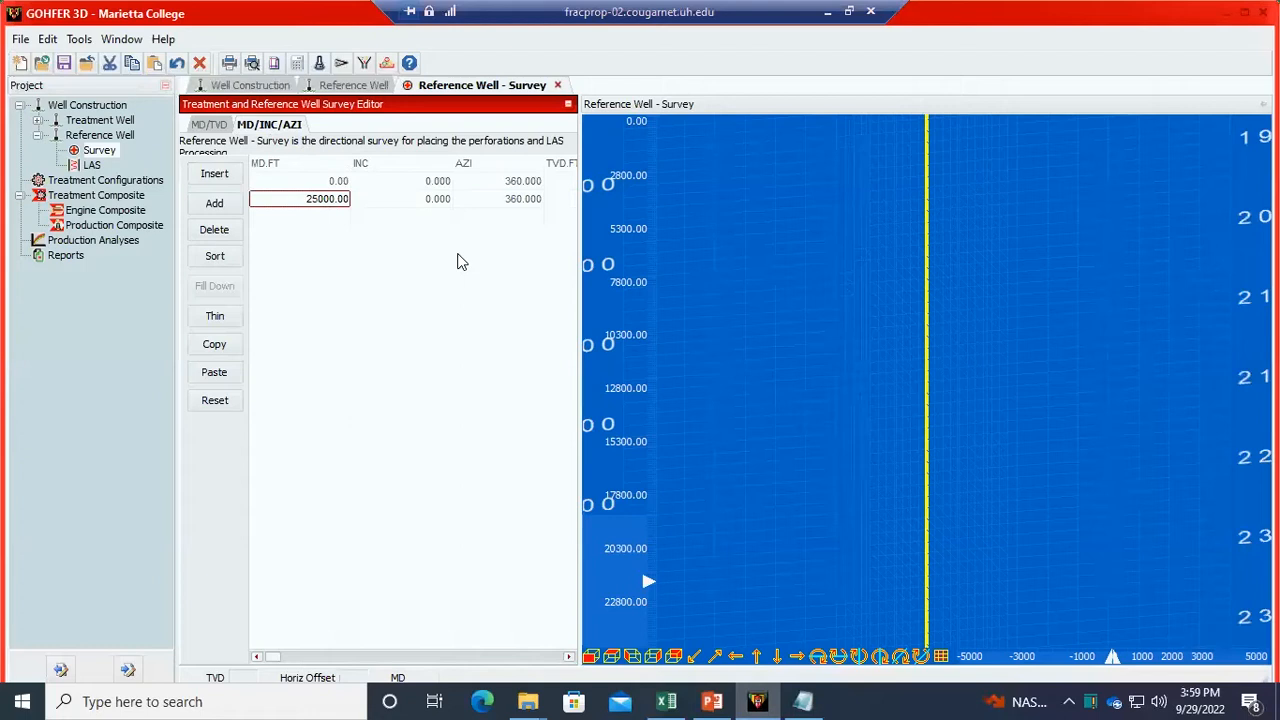
text(12810)
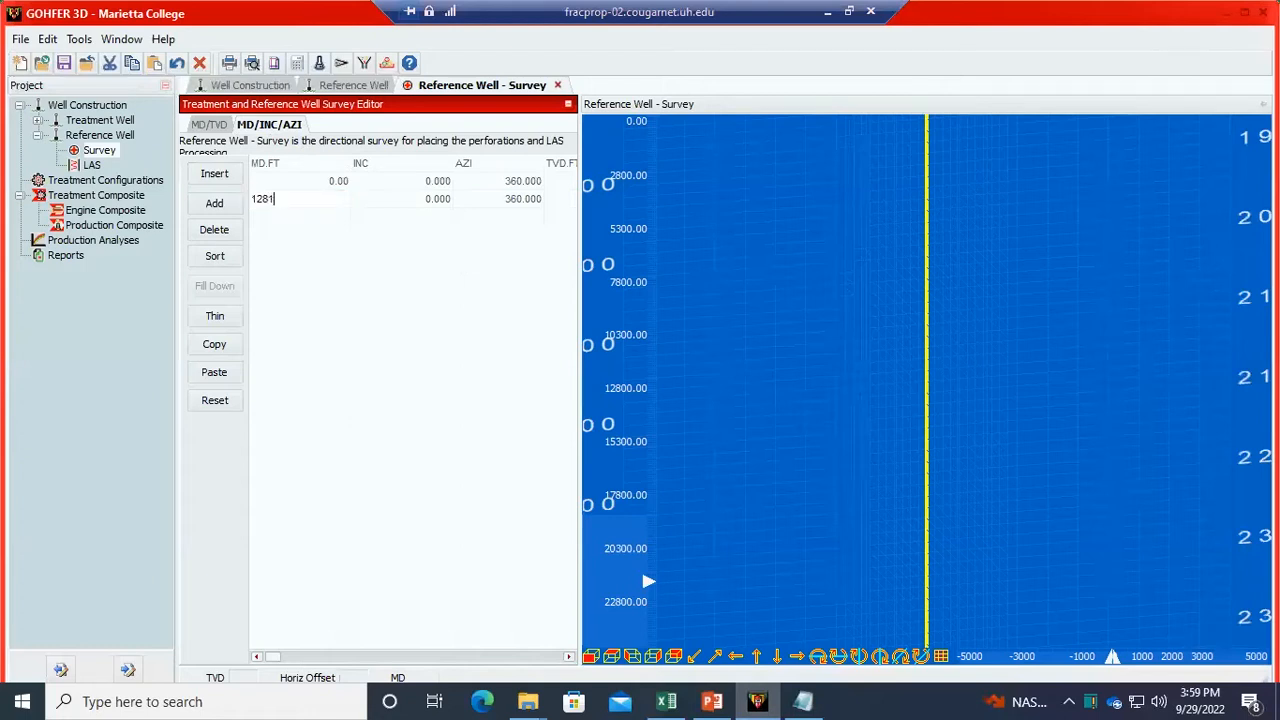
click(424, 201)
click(330, 204)
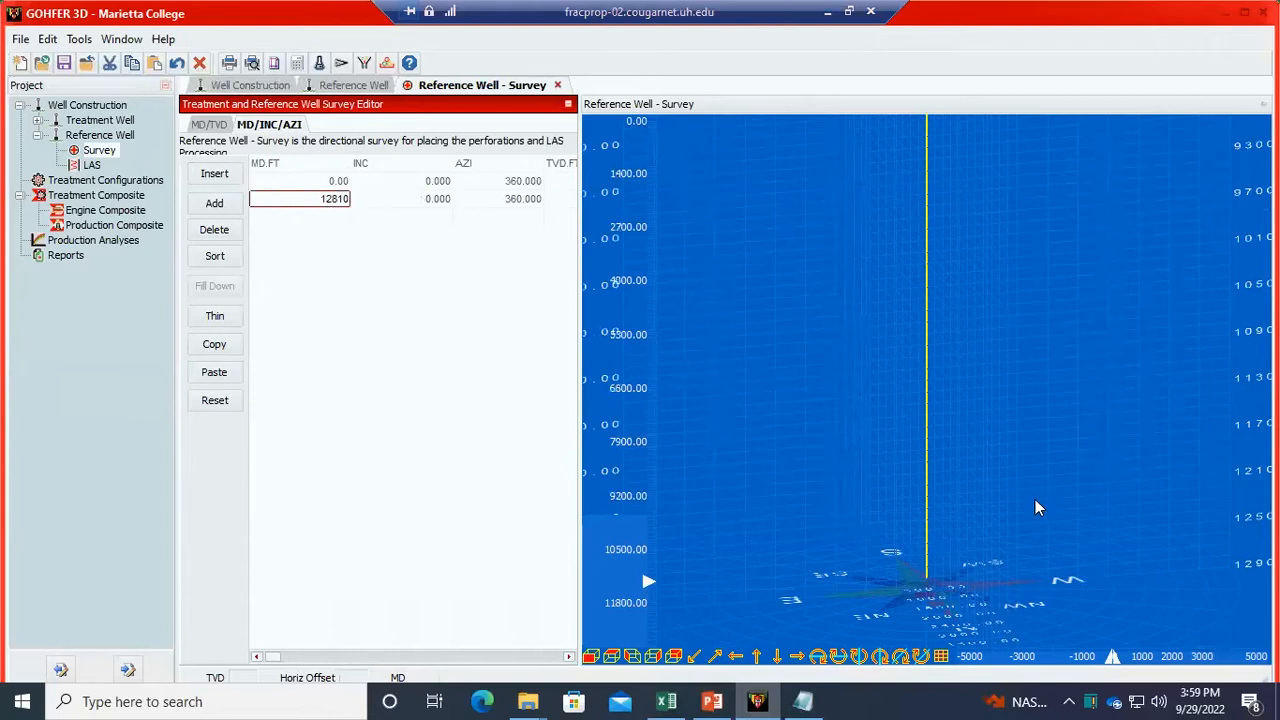
- Examine the Reference Well's path in the 3D survey view and its MD, inclination and azimuth rows
click(990, 546)
drag(1012, 518, 908, 406)
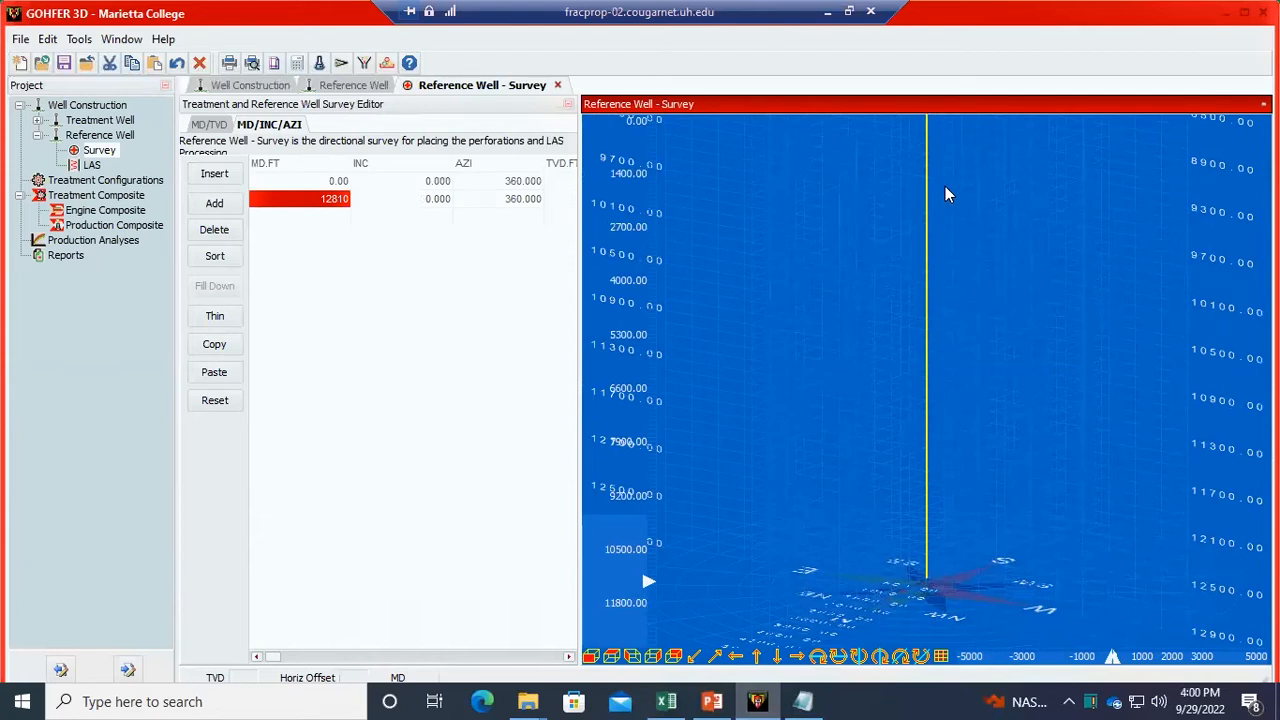
drag(909, 446, 820, 404)
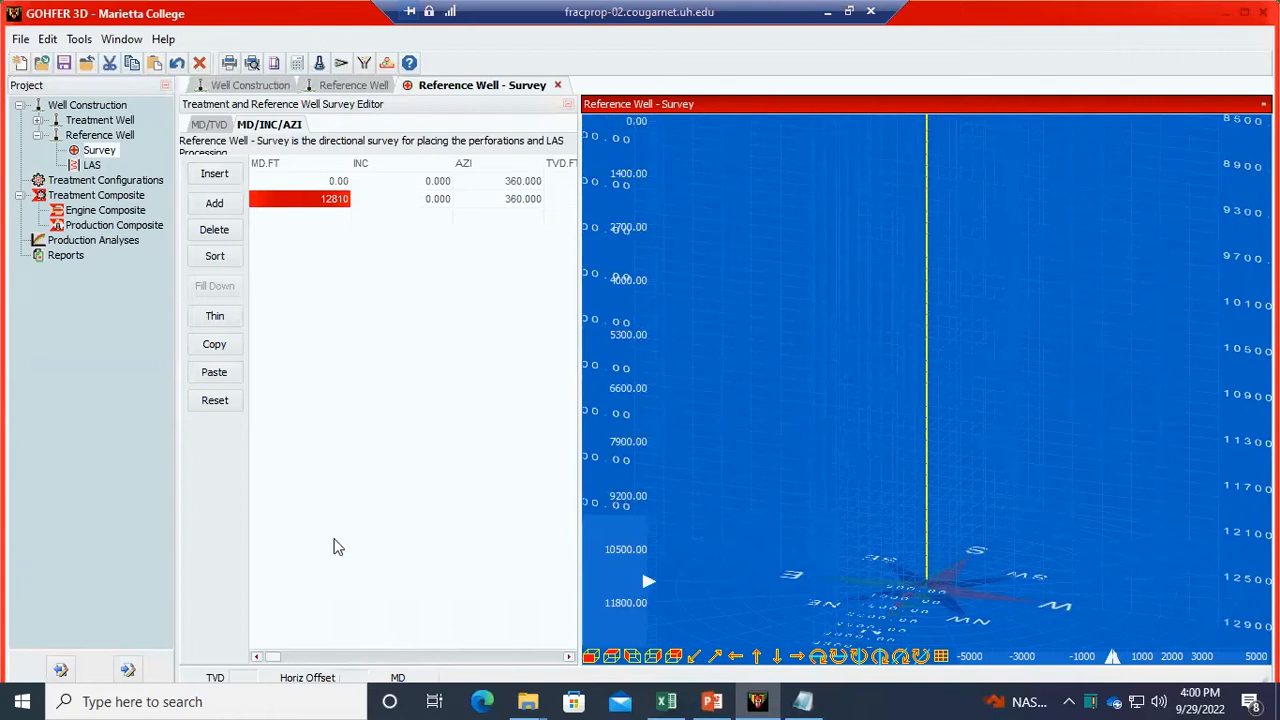
click(104, 155)
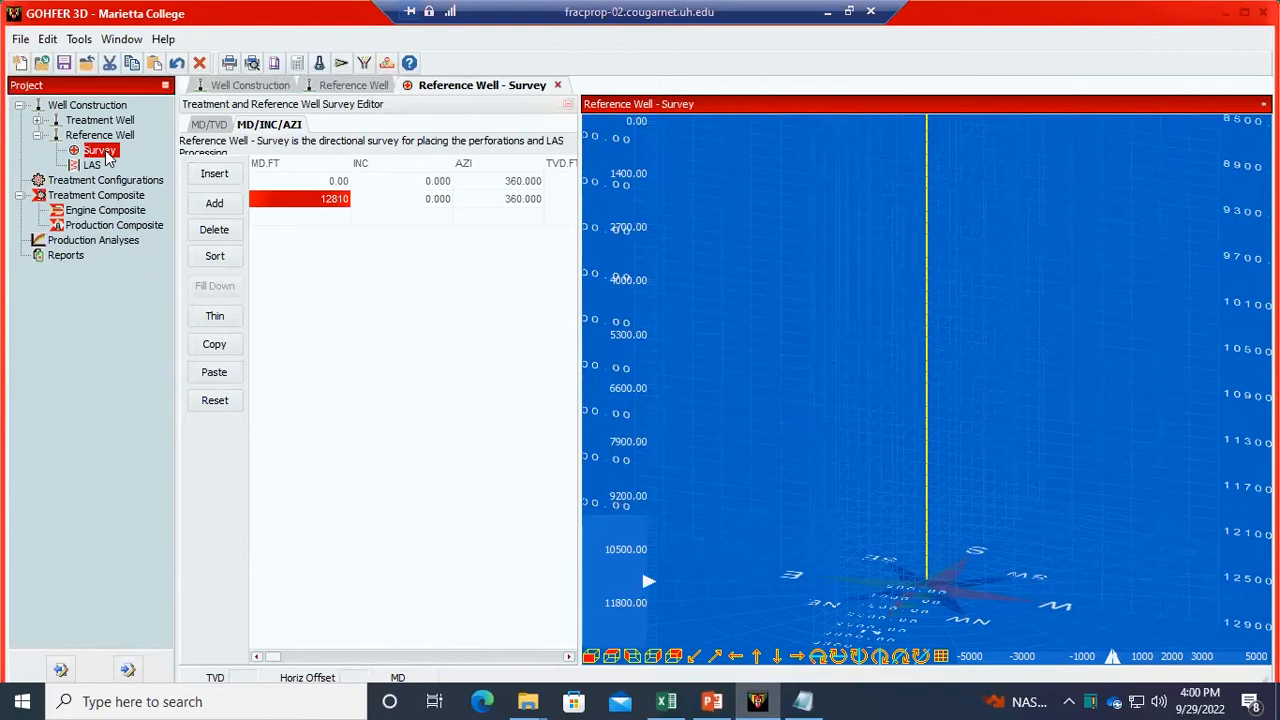
click(354, 208)
drag(314, 203, 540, 176)
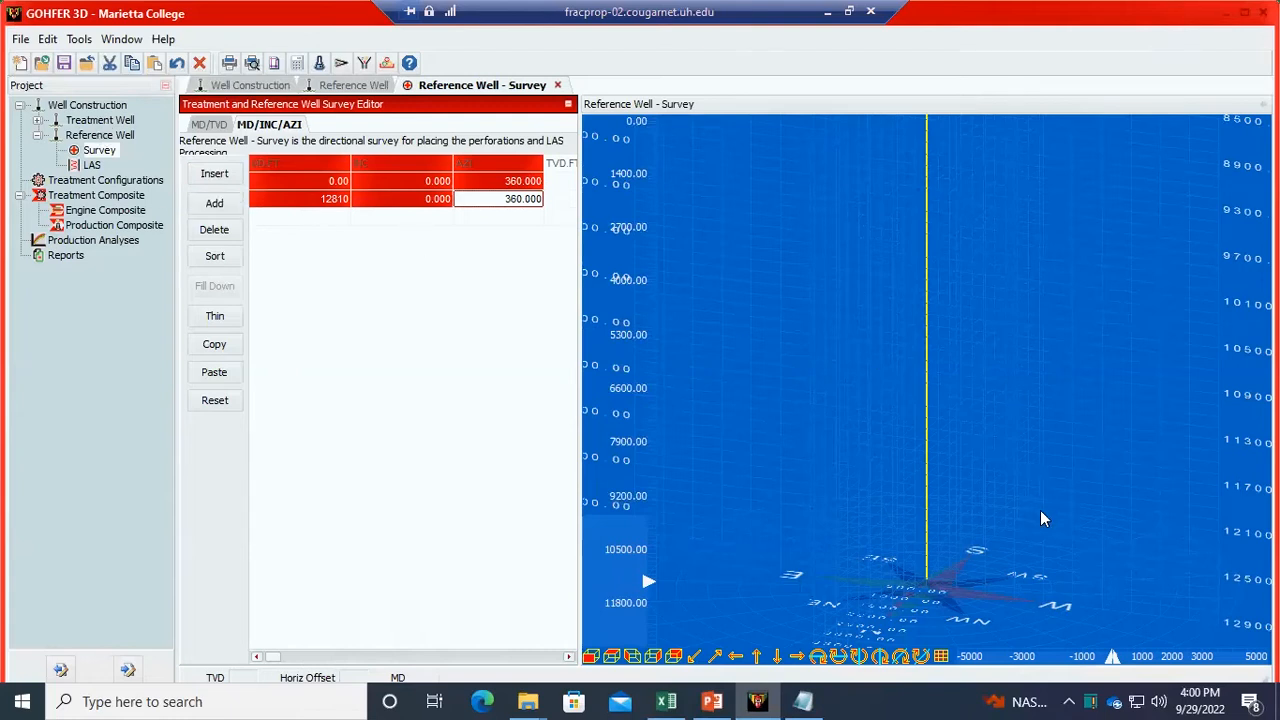
click(934, 580)
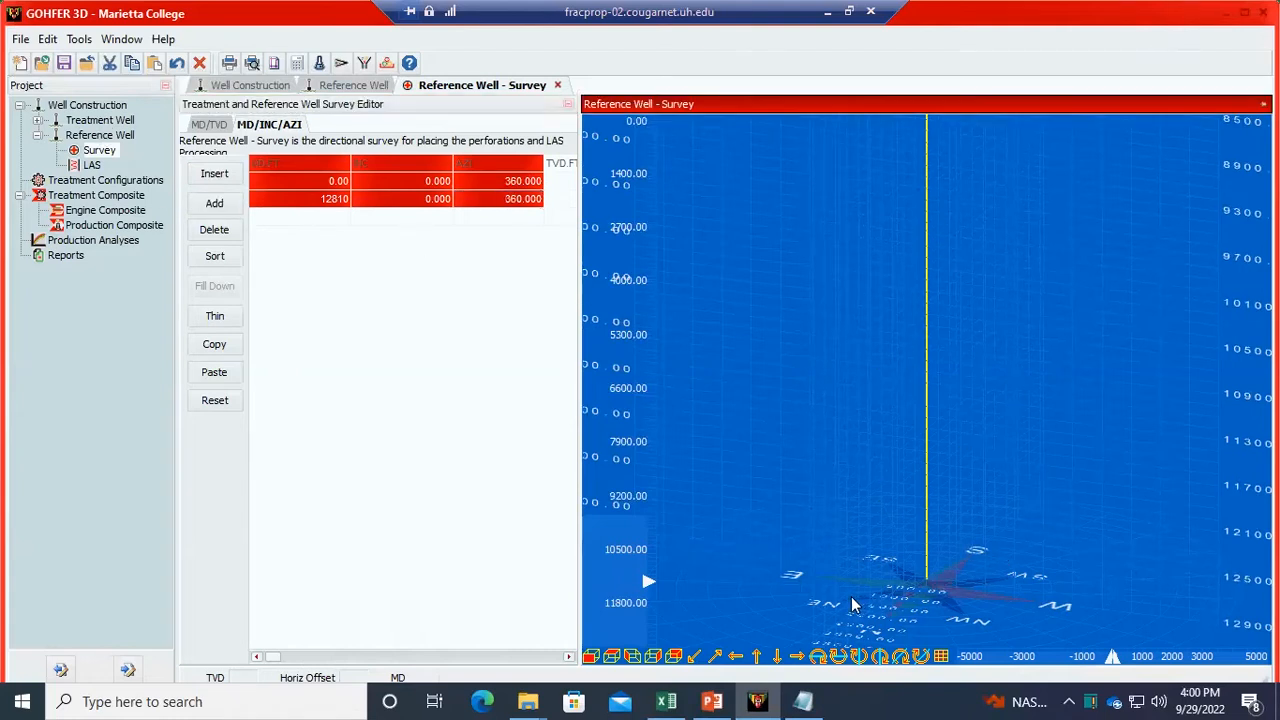
- Review the Site Information and Site Location properties of the well construction
click(87, 107)
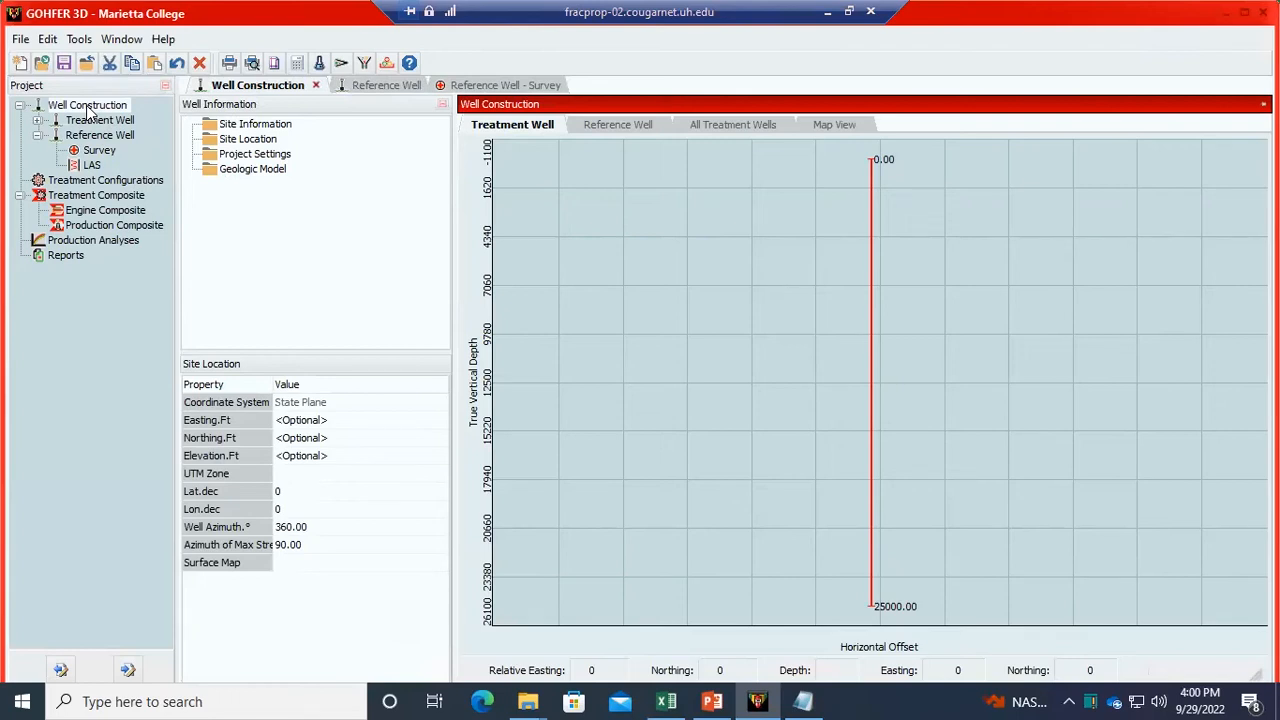
click(248, 140)
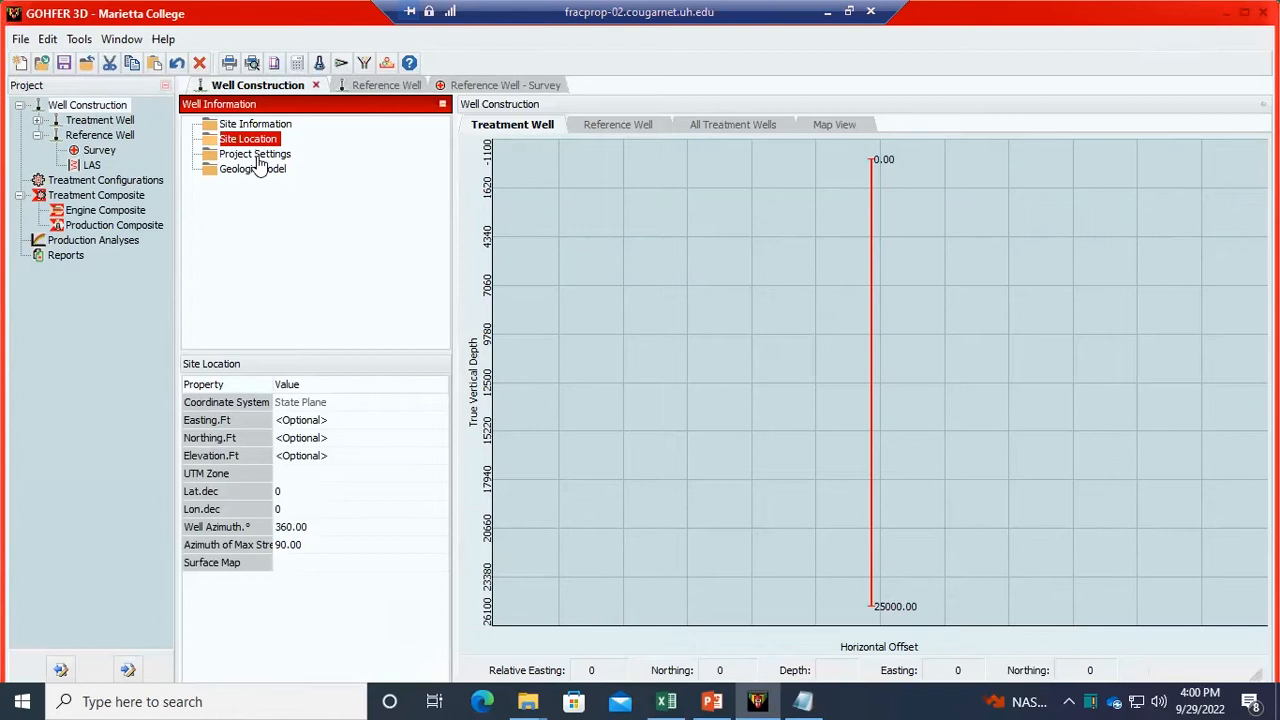
click(268, 126)
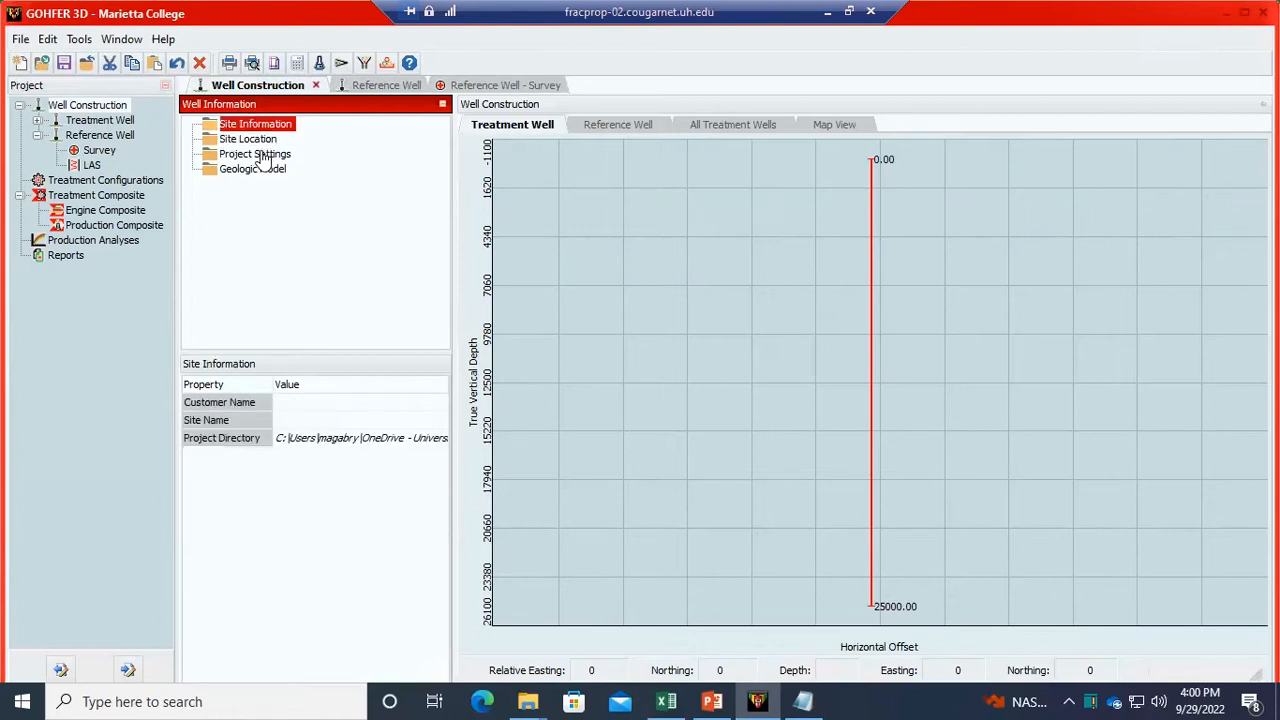
click(256, 141)
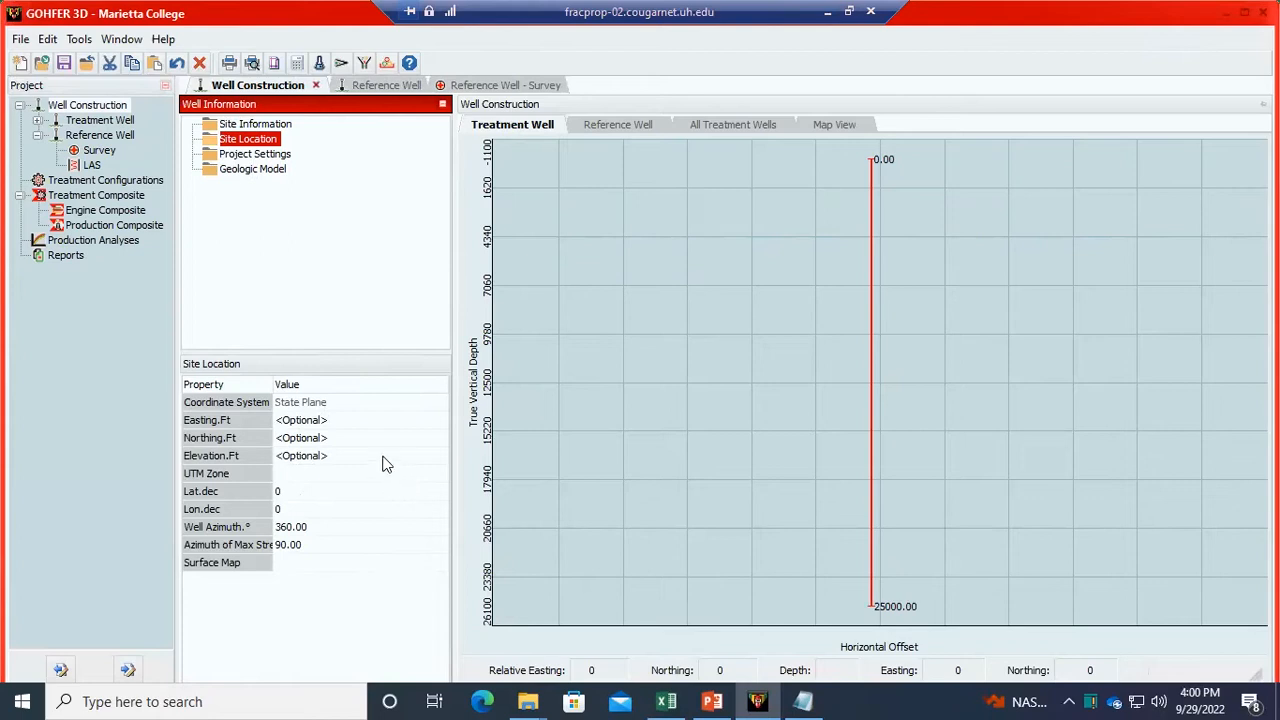
- Set the overburden gradient (OBG) in the Project Settings to 1.05 psi/ft, widening the property column to read the full names
click(255, 156)
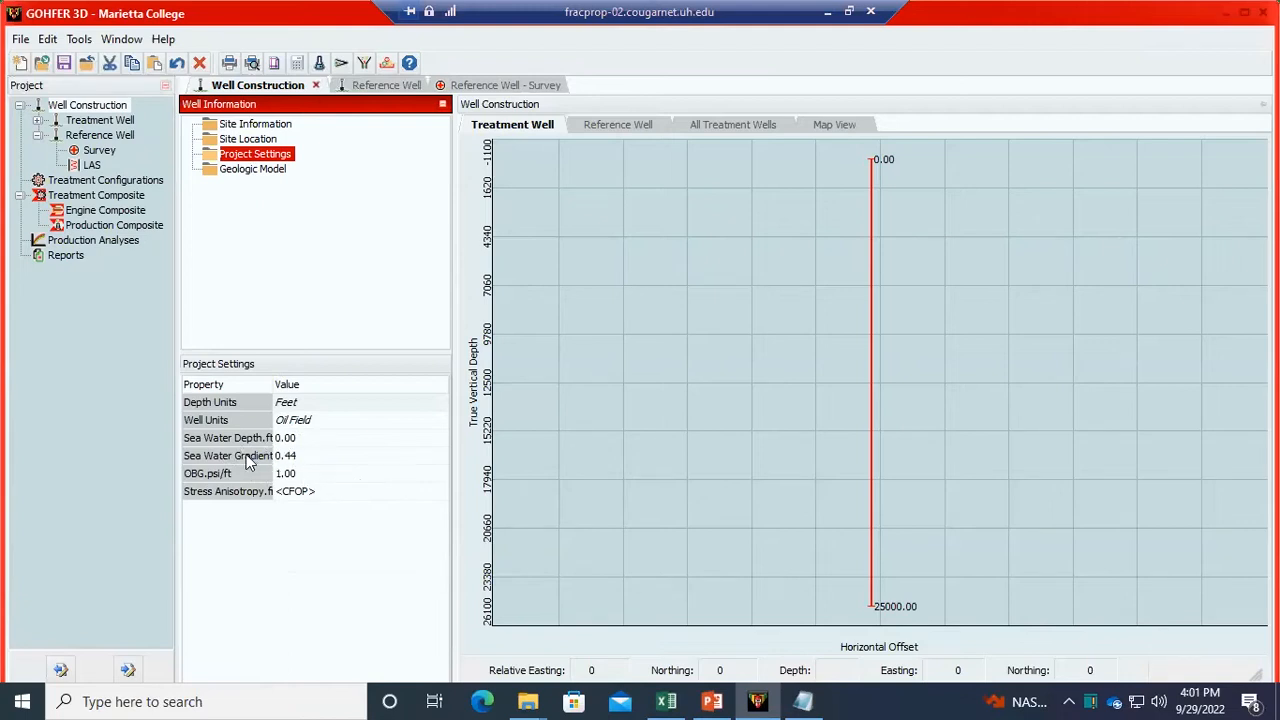
drag(267, 388, 315, 392)
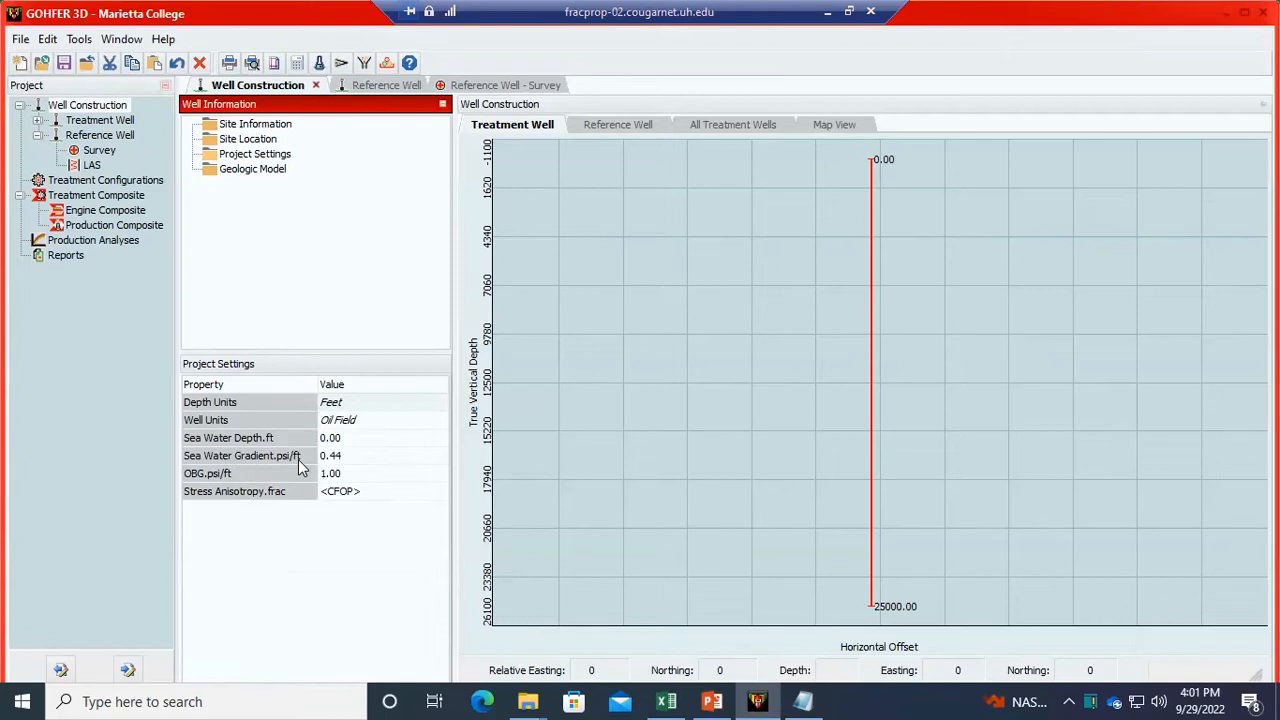
click(335, 475)
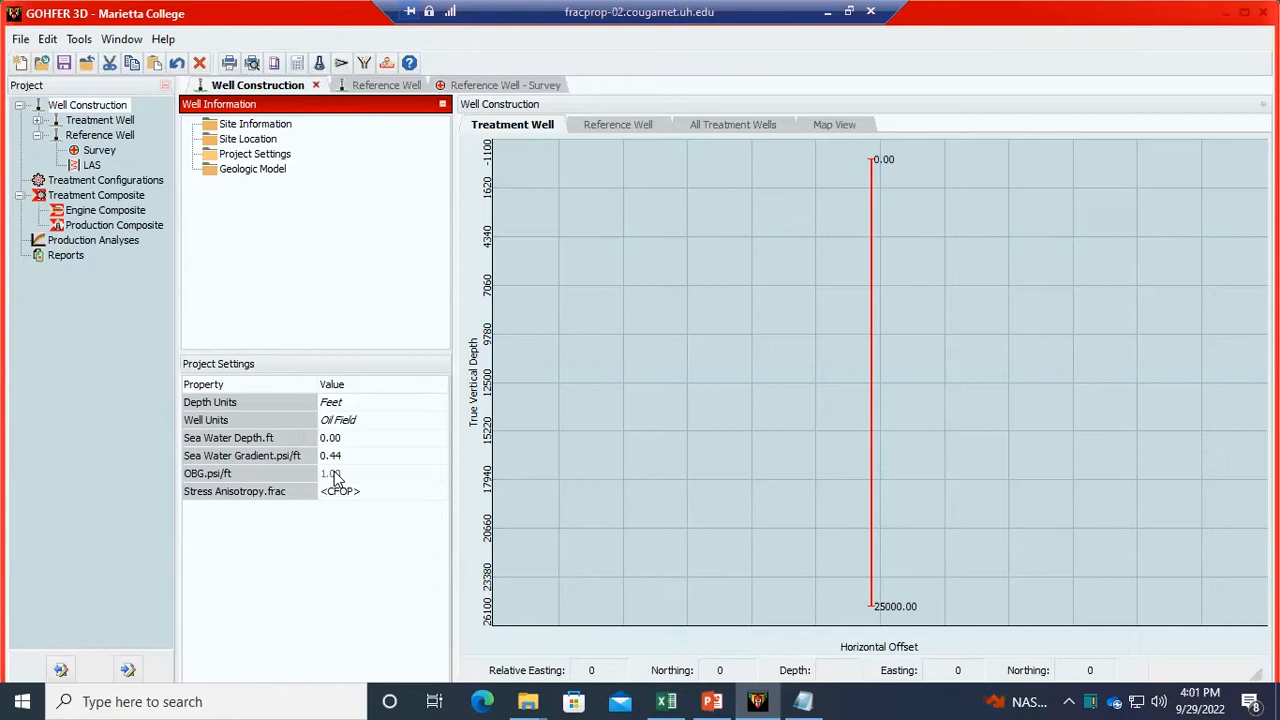
click(331, 476)
text(1.1)
key(BackSpace)
text(0.)
key(BackSpace)
key(BackSpace)
key(BackSpace)
text(.05)
key(Return)
click(366, 459)
- Try to add a geologic model to the project, declining to use the model center for the site location
click(263, 172)
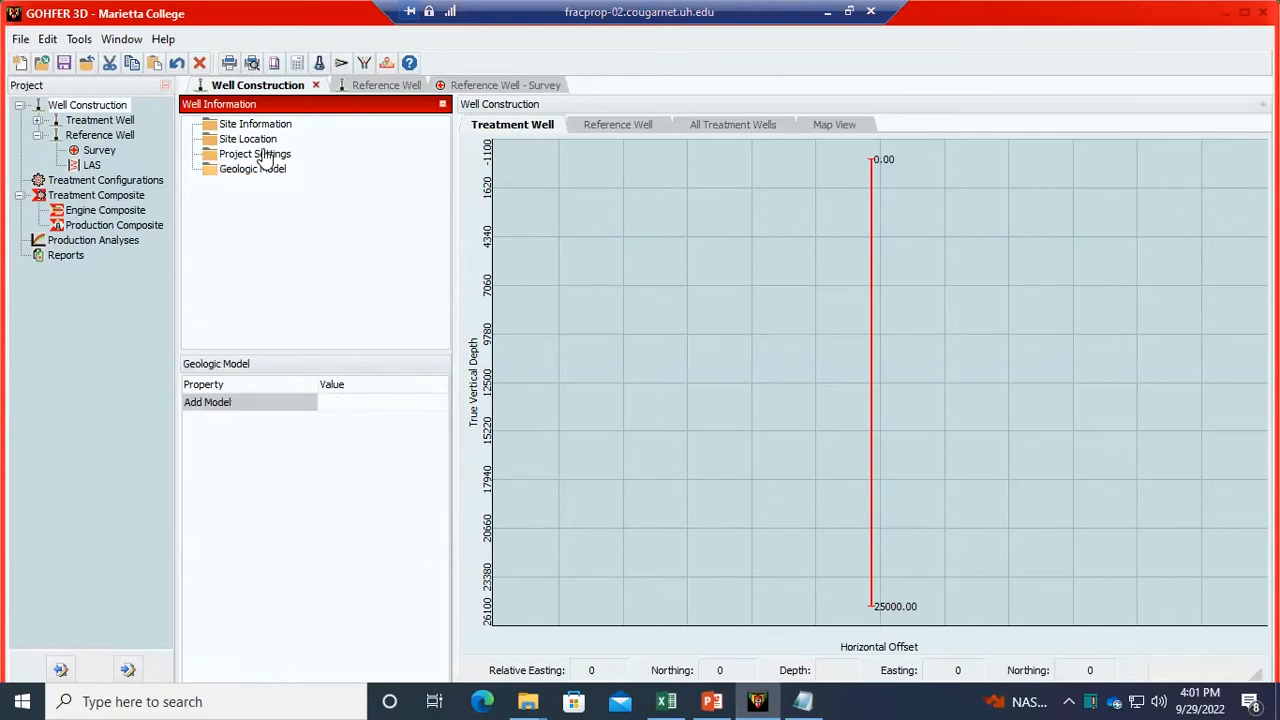
click(266, 155)
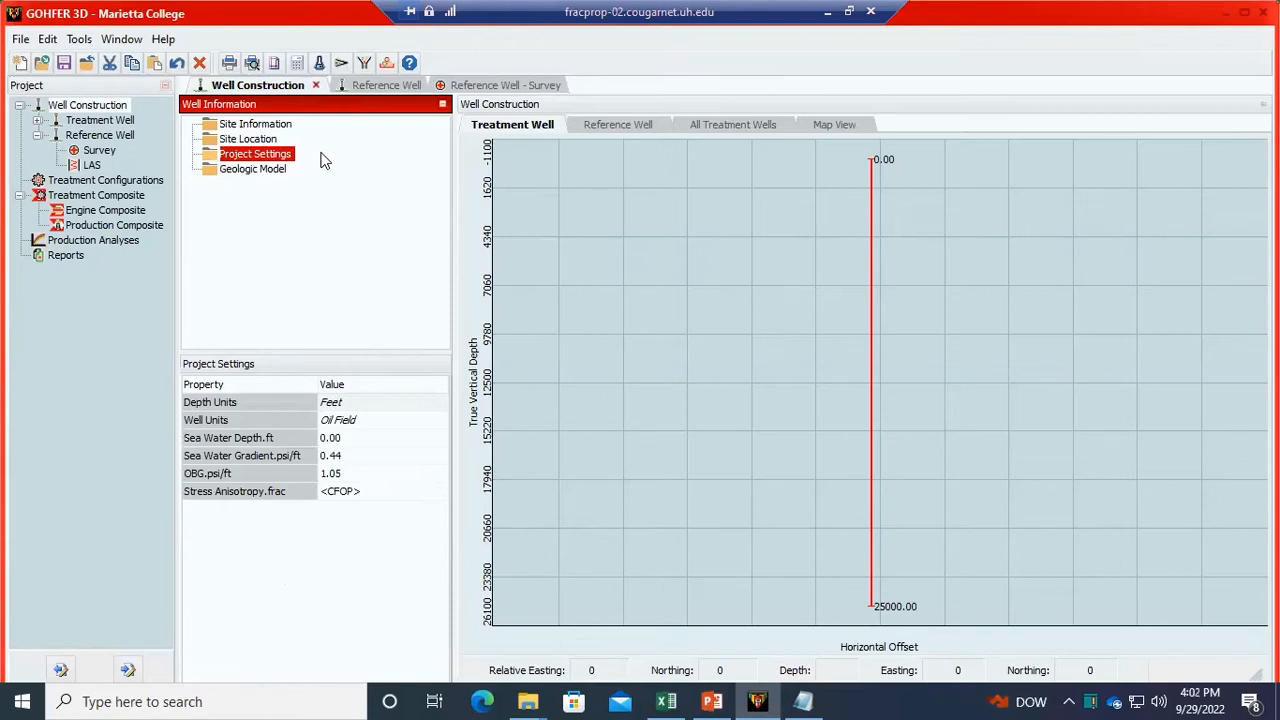
click(240, 170)
click(340, 403)
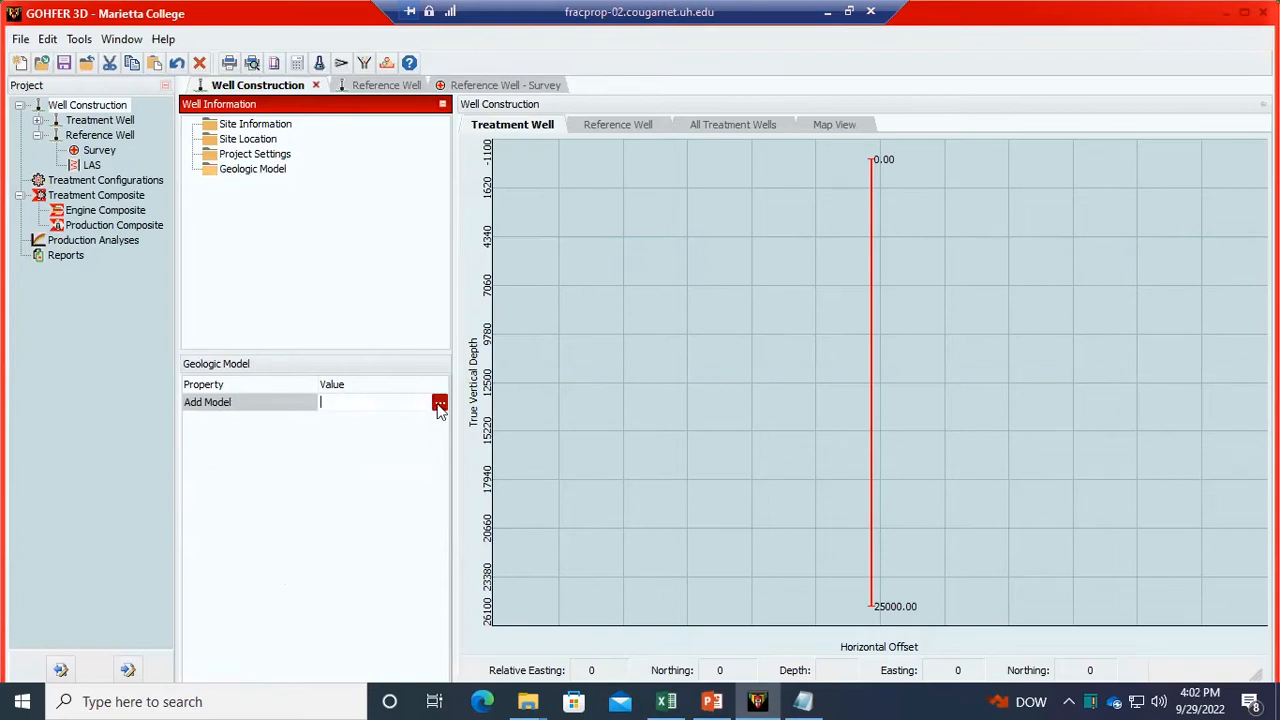
click(439, 403)
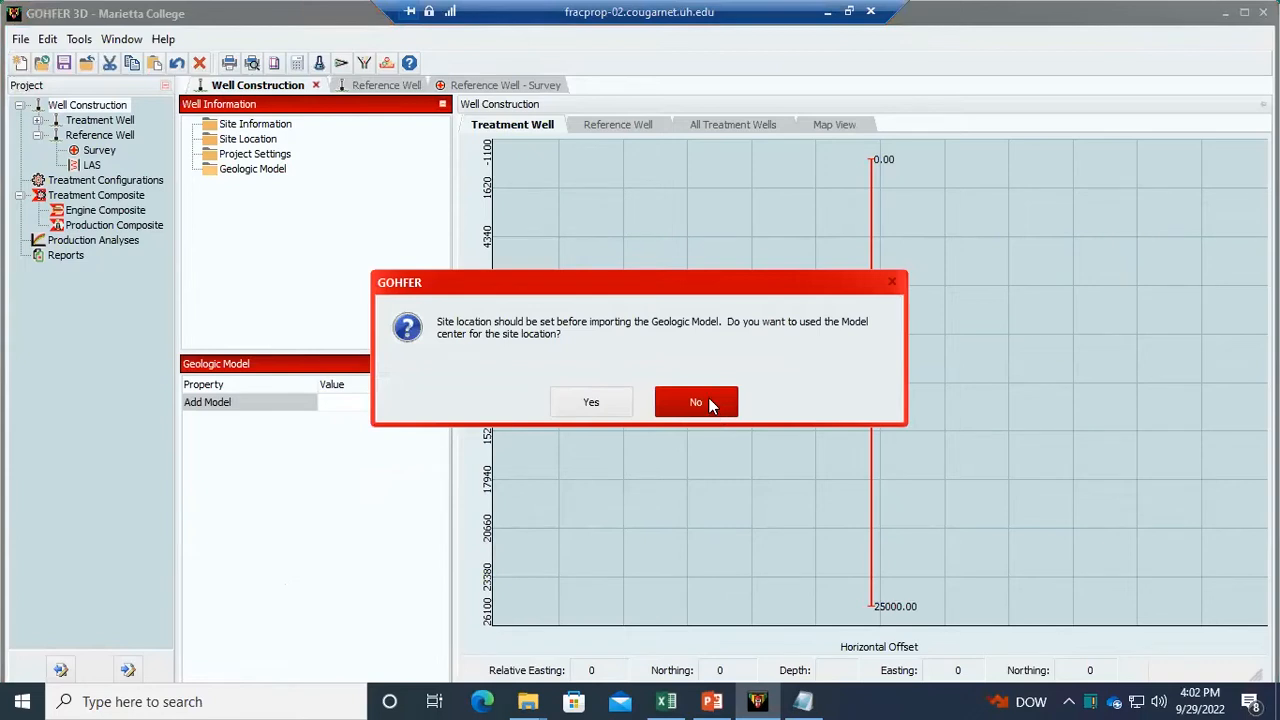
click(709, 402)
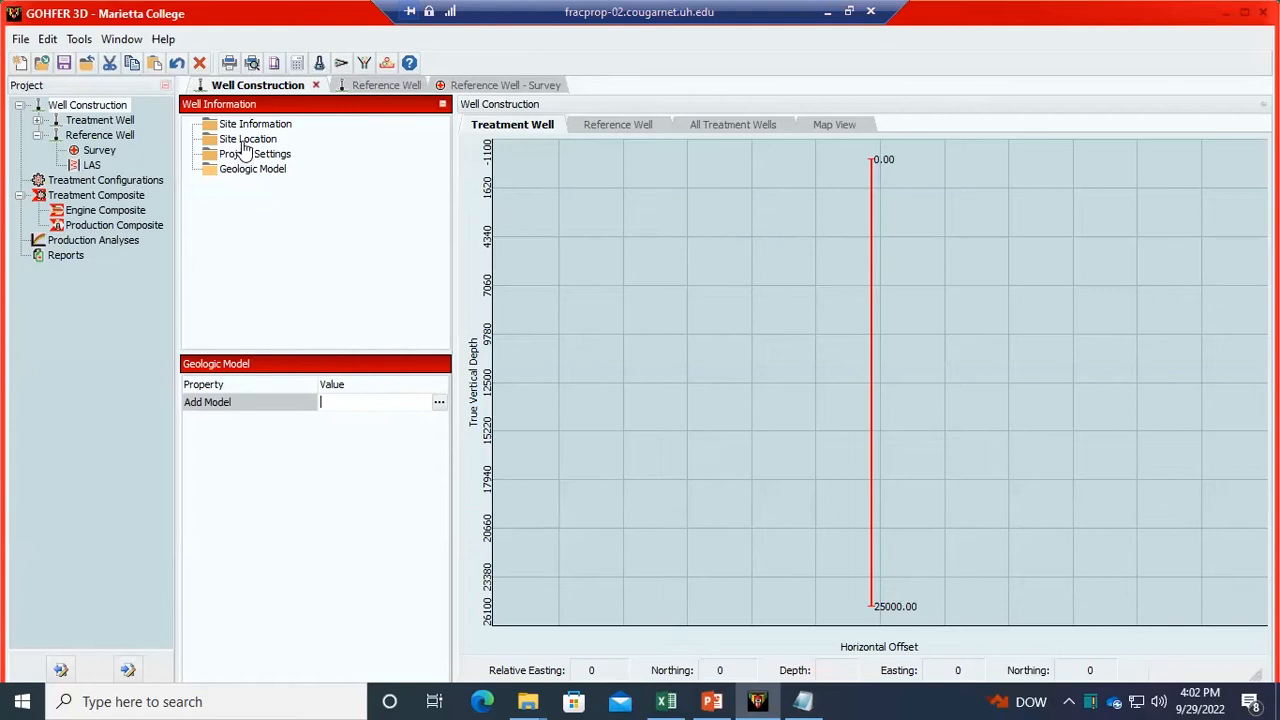
- Review the Reference Well's survey rows and 3D path, widening the survey table to include the TVD column
click(100, 135)
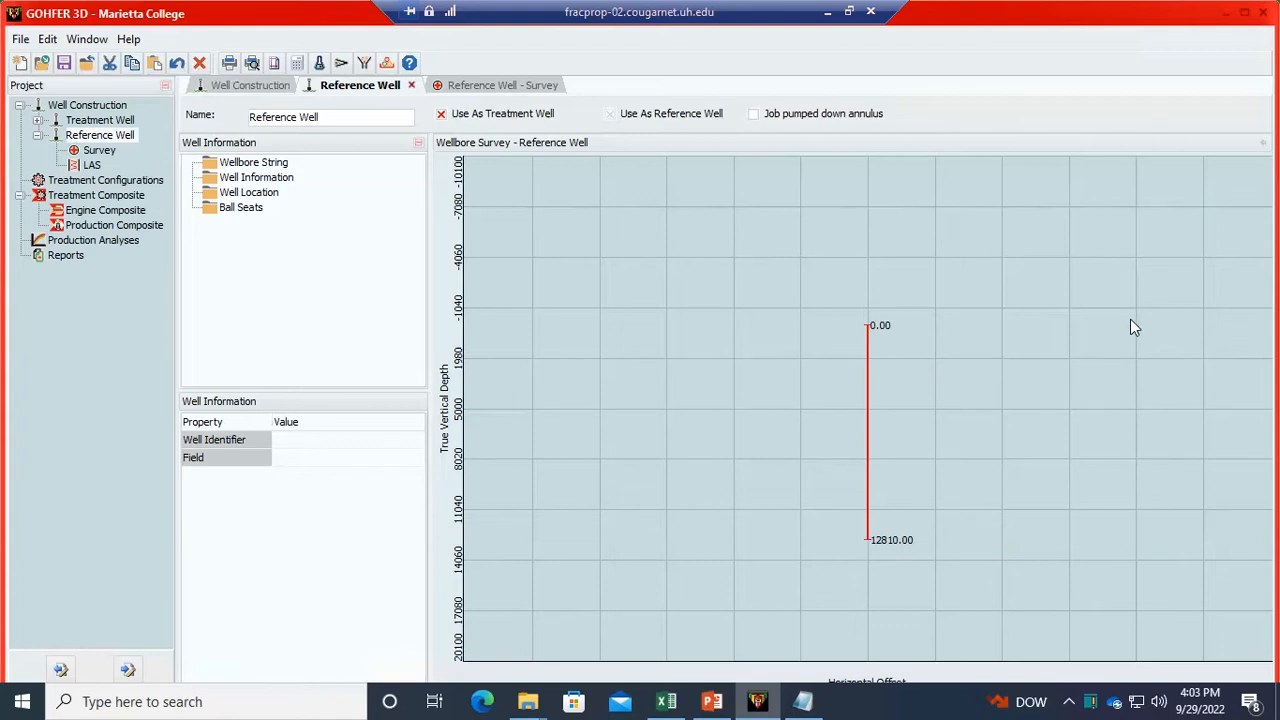
click(100, 152)
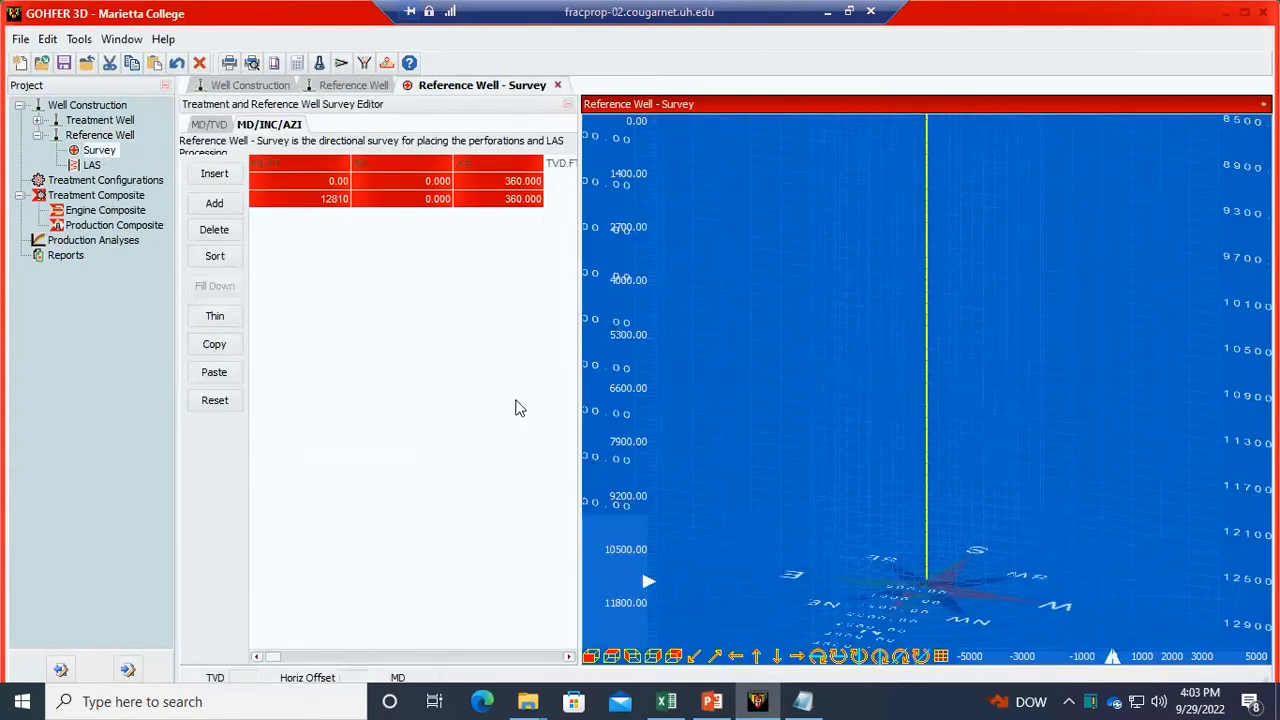
click(484, 398)
click(328, 200)
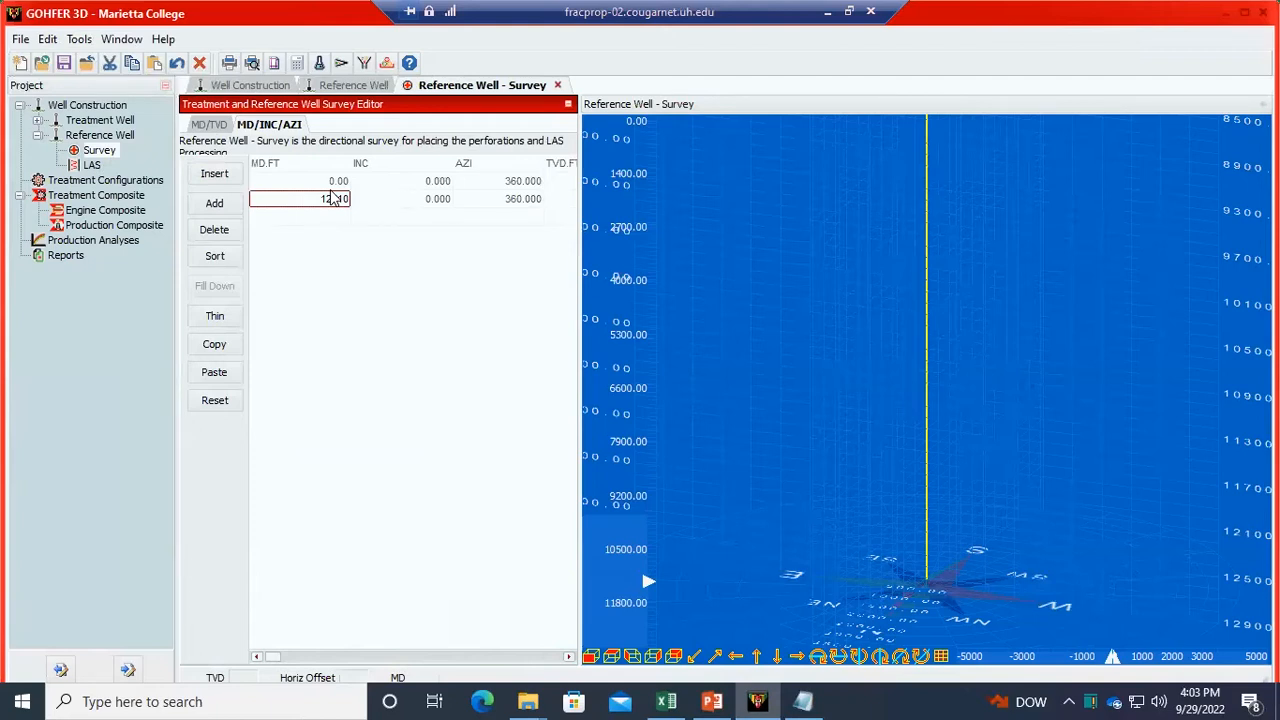
click(435, 201)
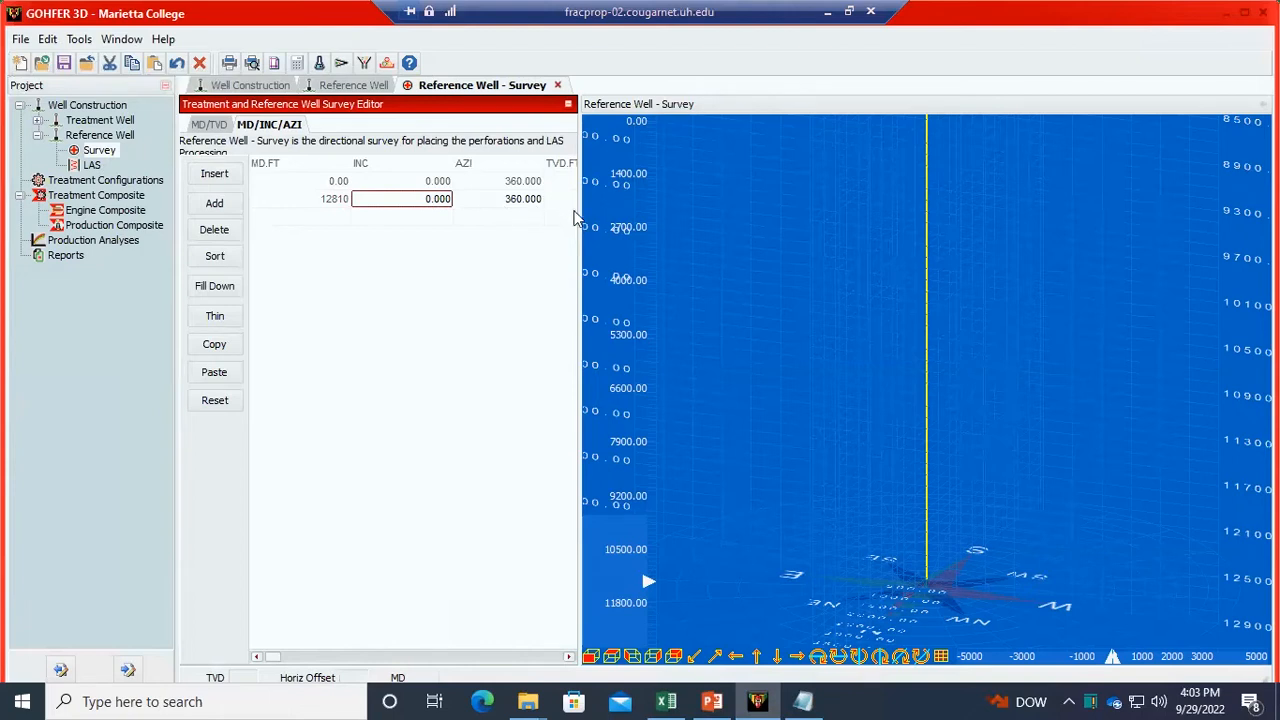
drag(579, 212, 670, 250)
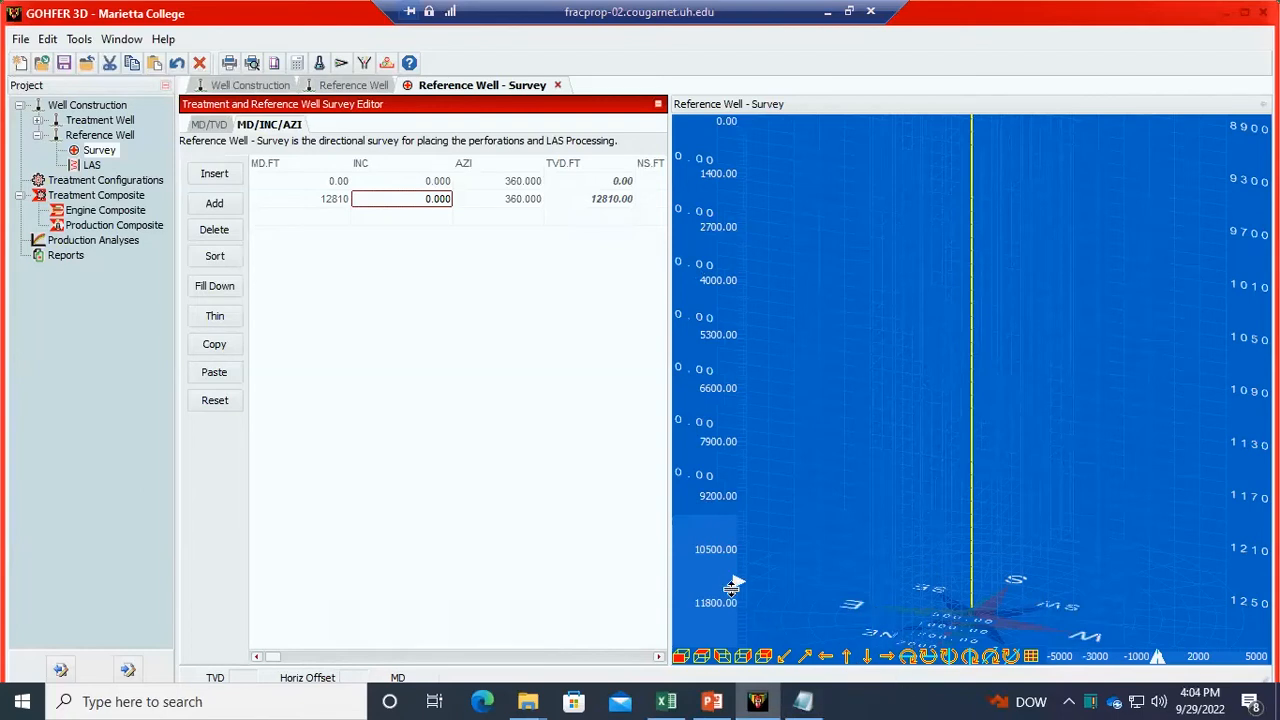
mouse_move(735, 586)
mouse_down()
mouse_move(738, 598)
mouse_move(731, 579)
mouse_up()
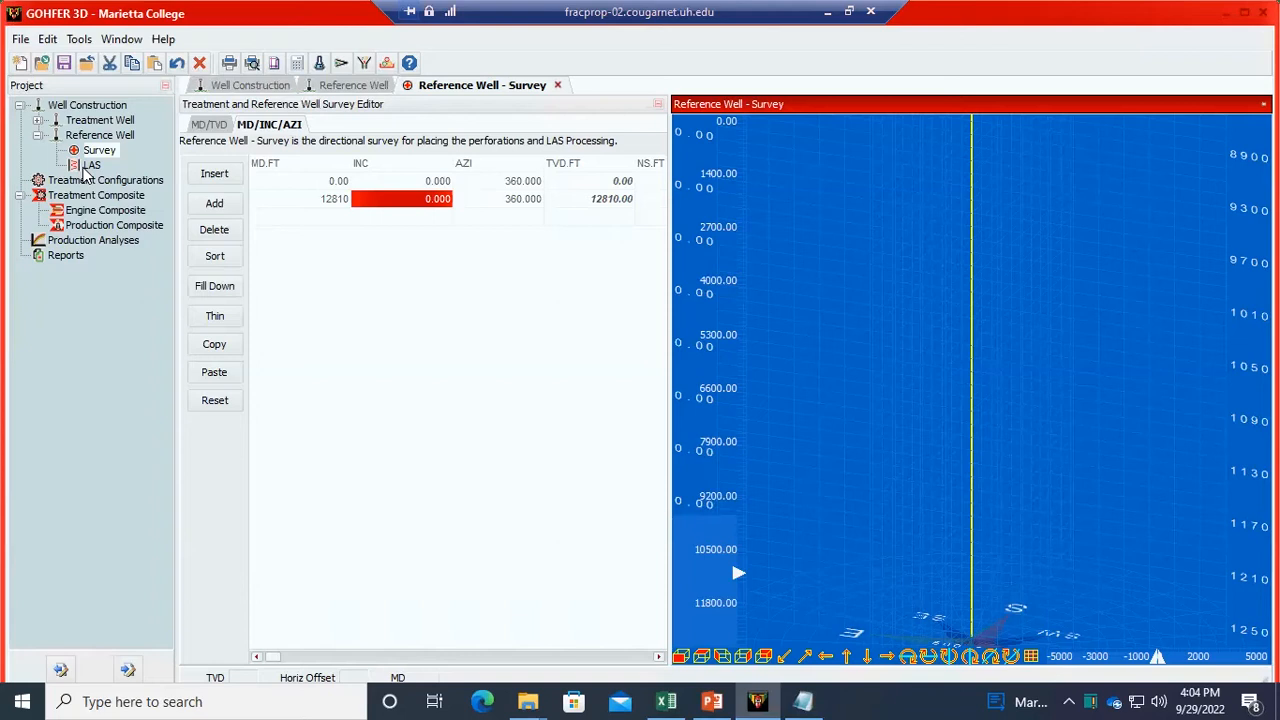
- Load S E-1X_CPI.las and S_E-1X_TD_WSTT_DTC_DTS_PROCESSING.las as the Reference Well's LAS input and set the lithology to Carbonate/Shale
click(85, 167)
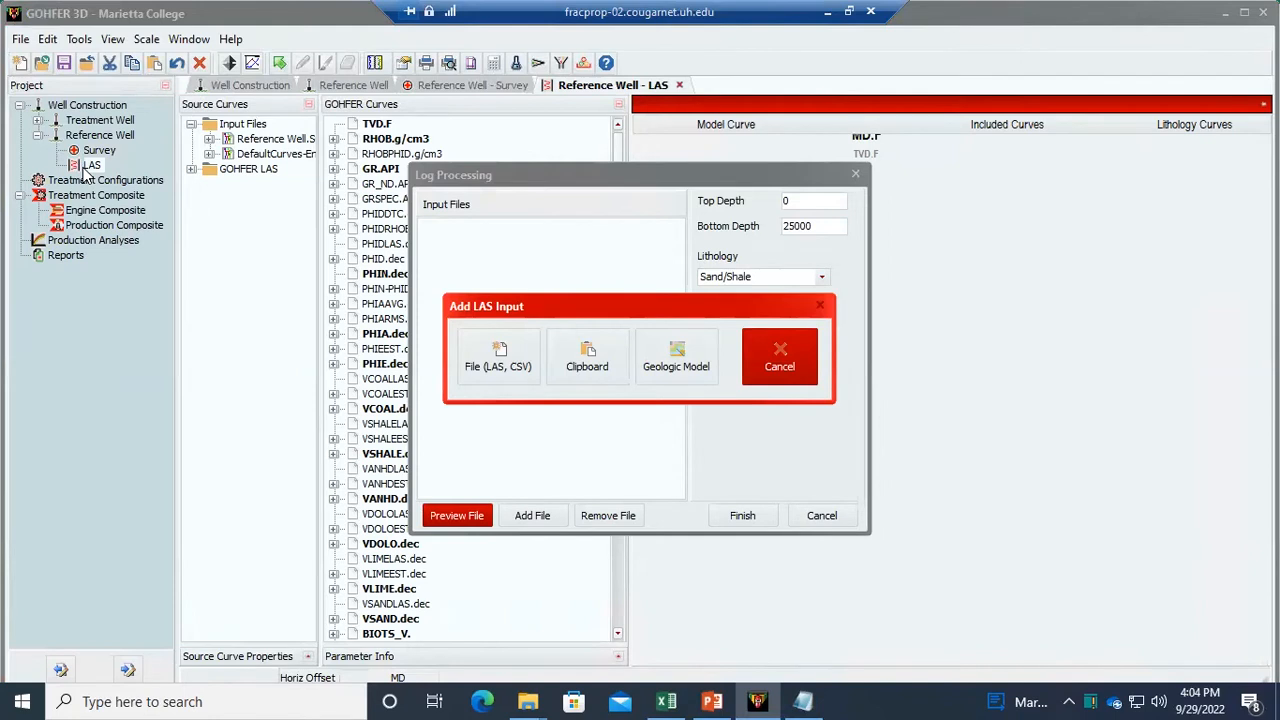
click(476, 360)
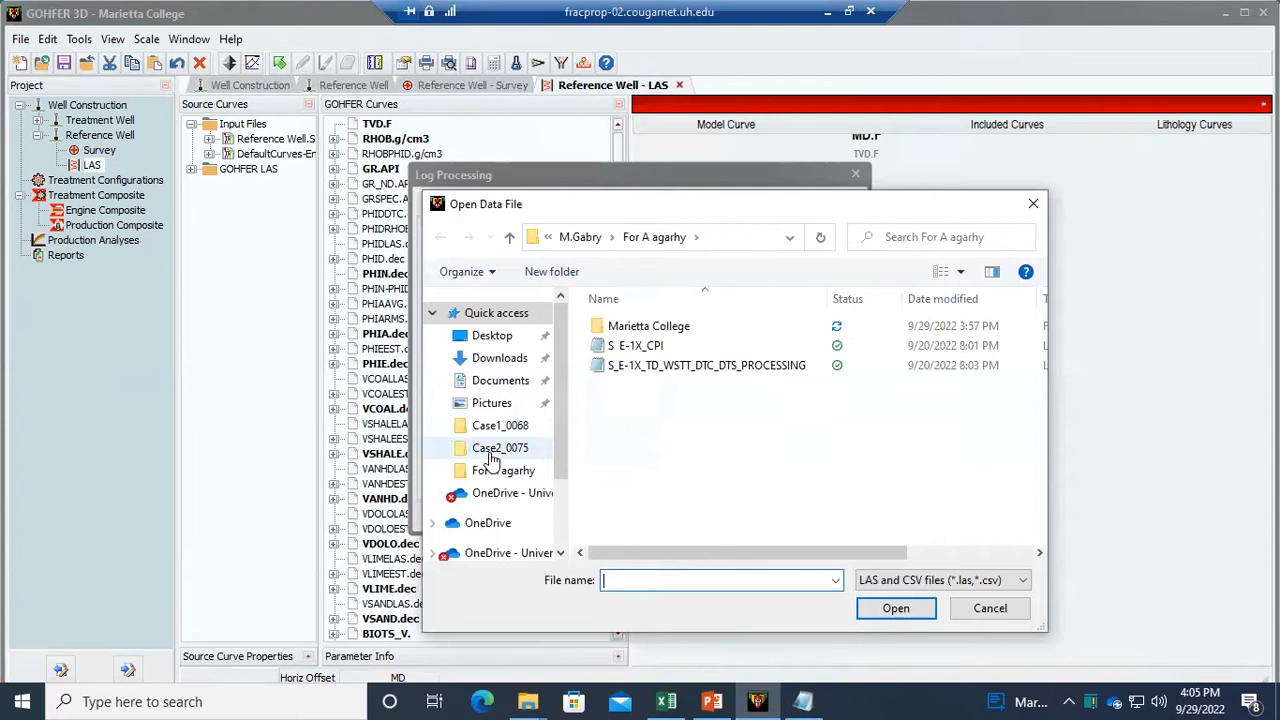
click(710, 366)
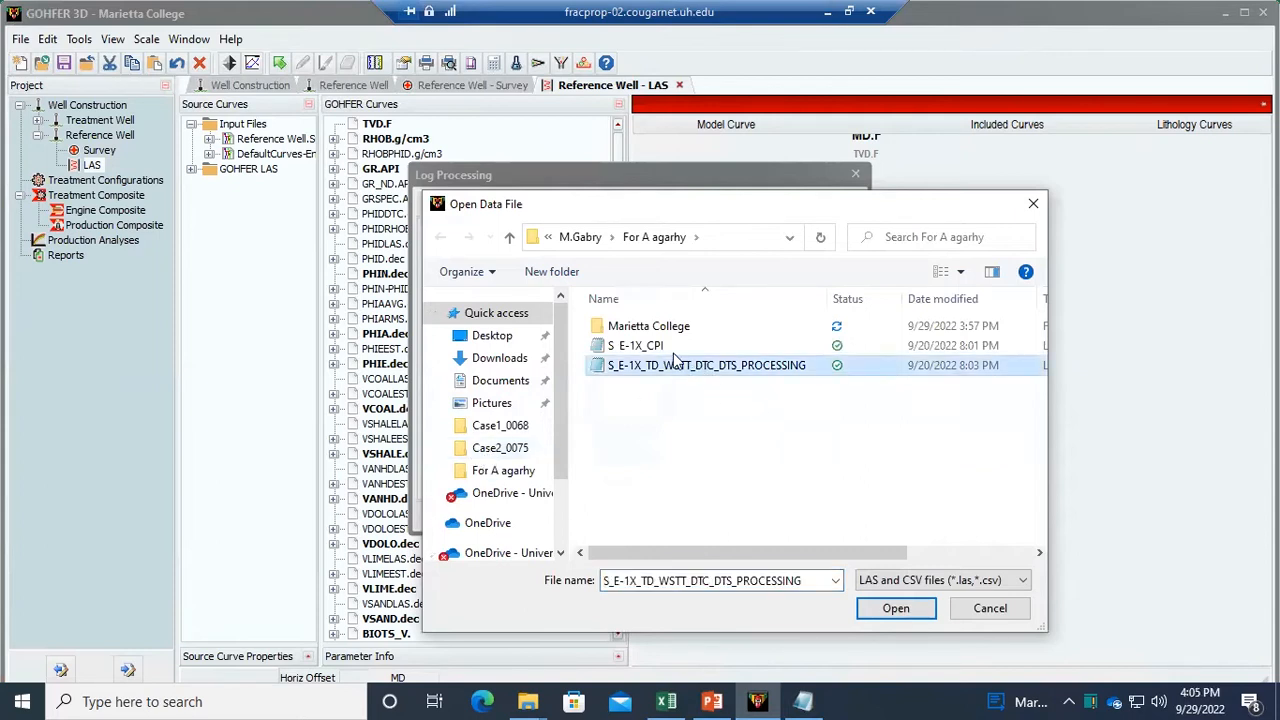
ctrl+click(673, 350)
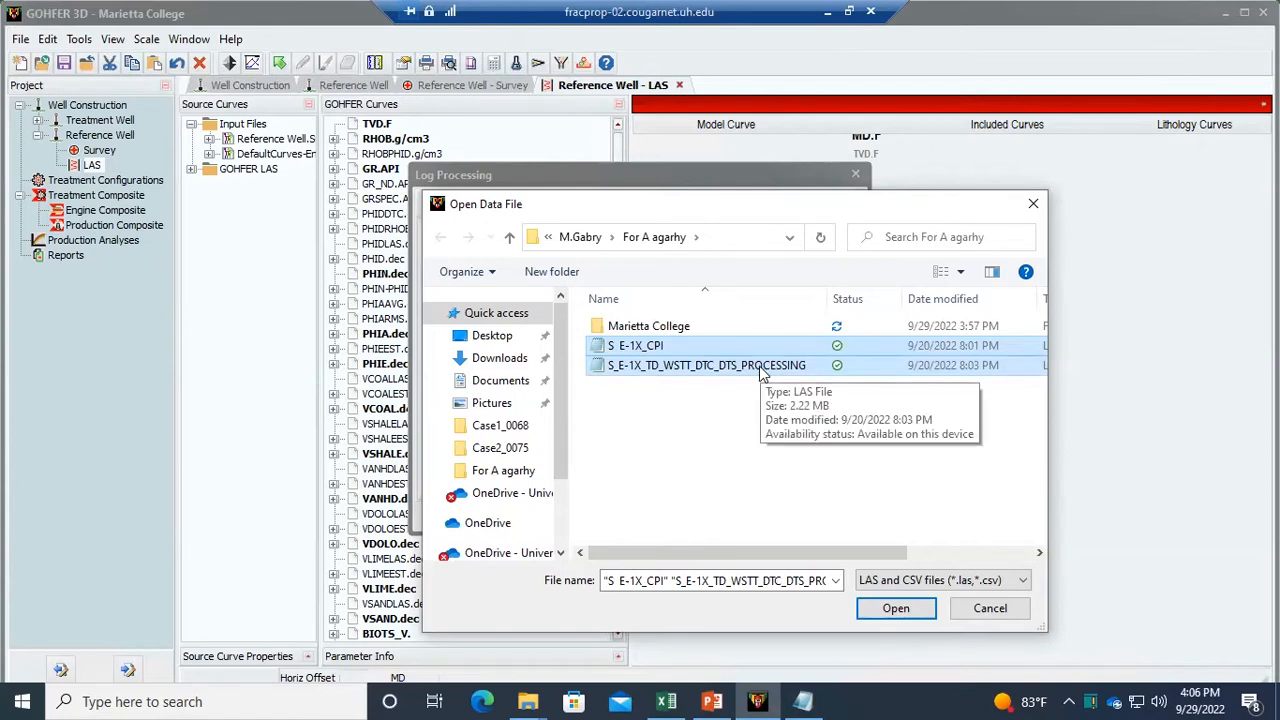
click(895, 609)
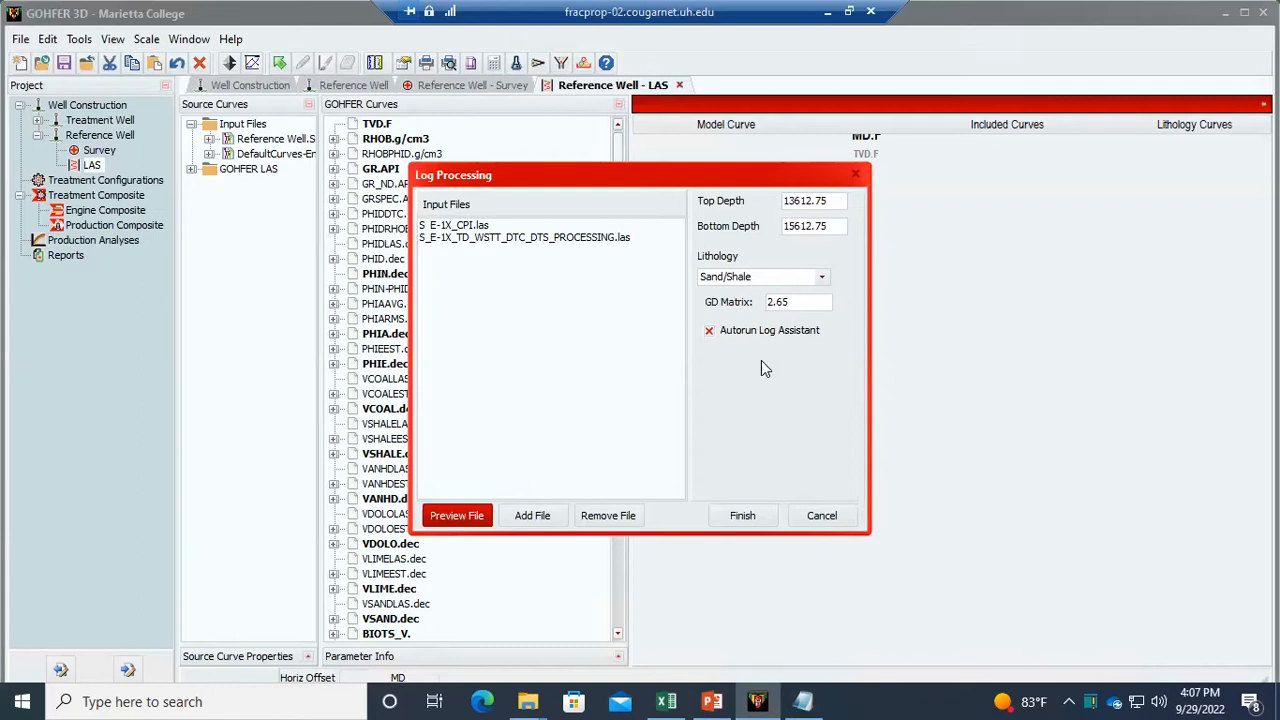
click(813, 280)
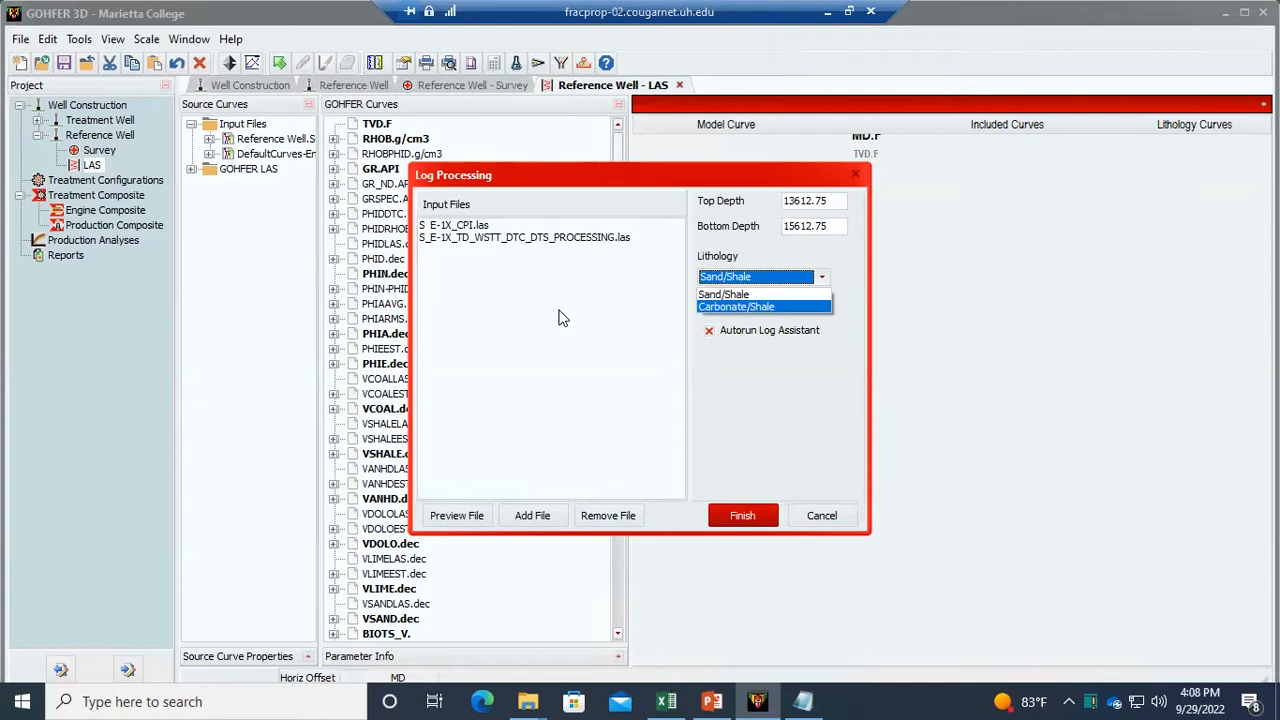
click(776, 306)
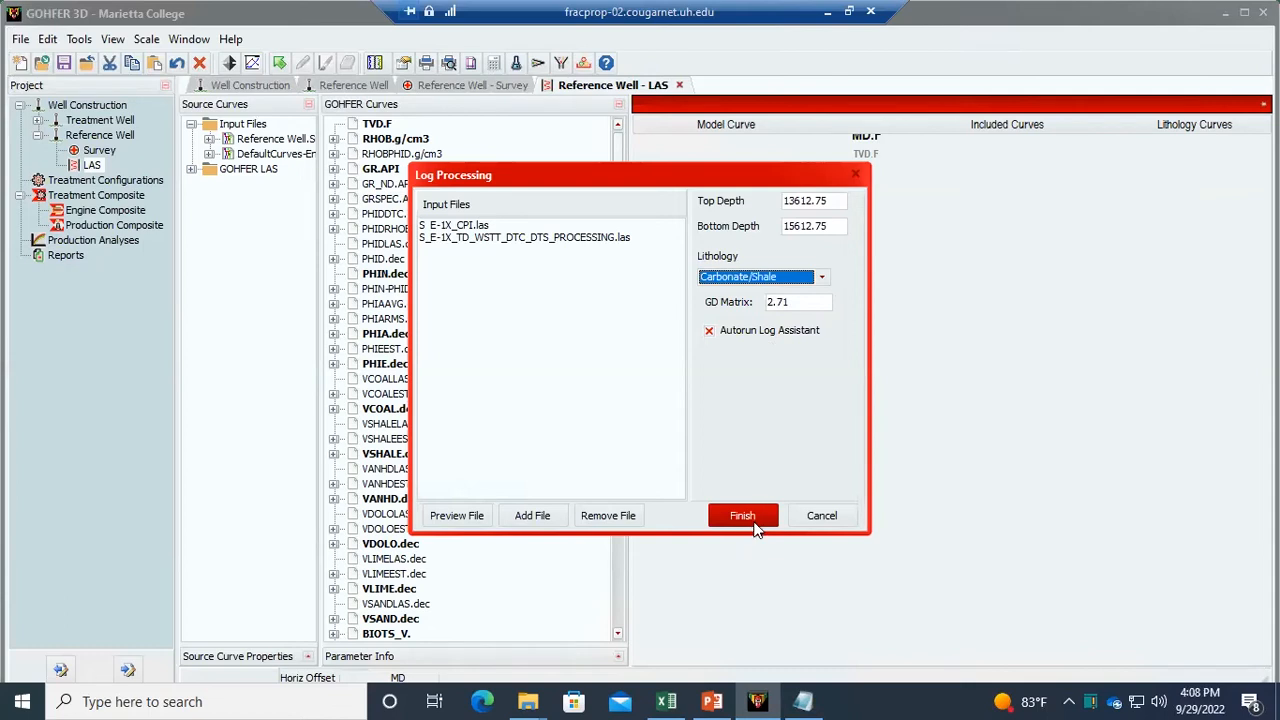
- Look up the well's perforated intervals in the Well Bore Data section of the Excel data sheet
drag(842, 204, 734, 196)
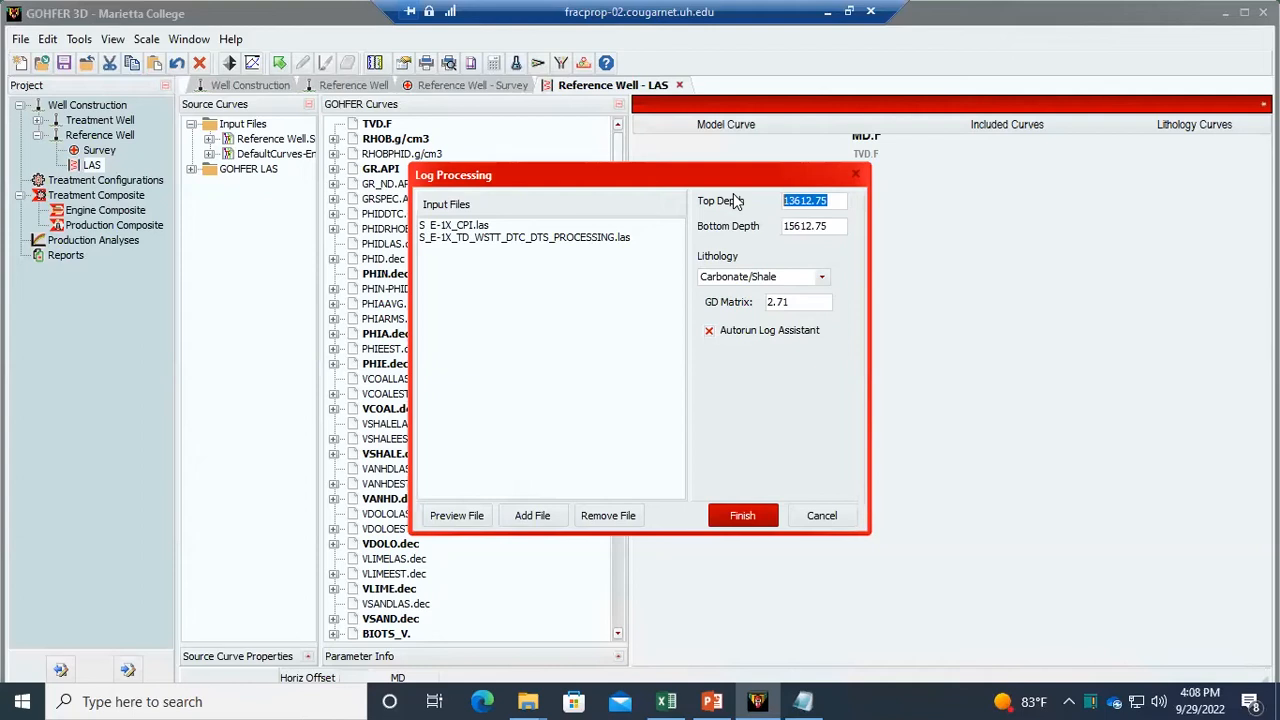
click(667, 701)
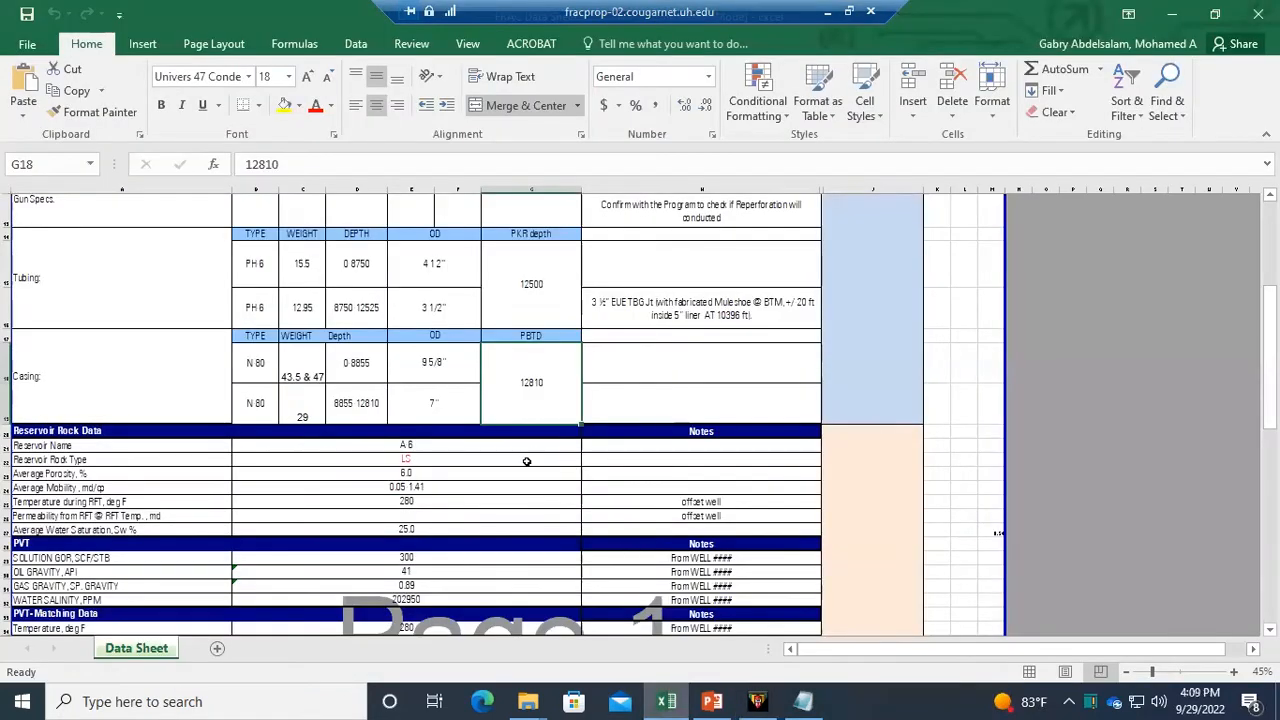
scroll(527, 461, up, 2)
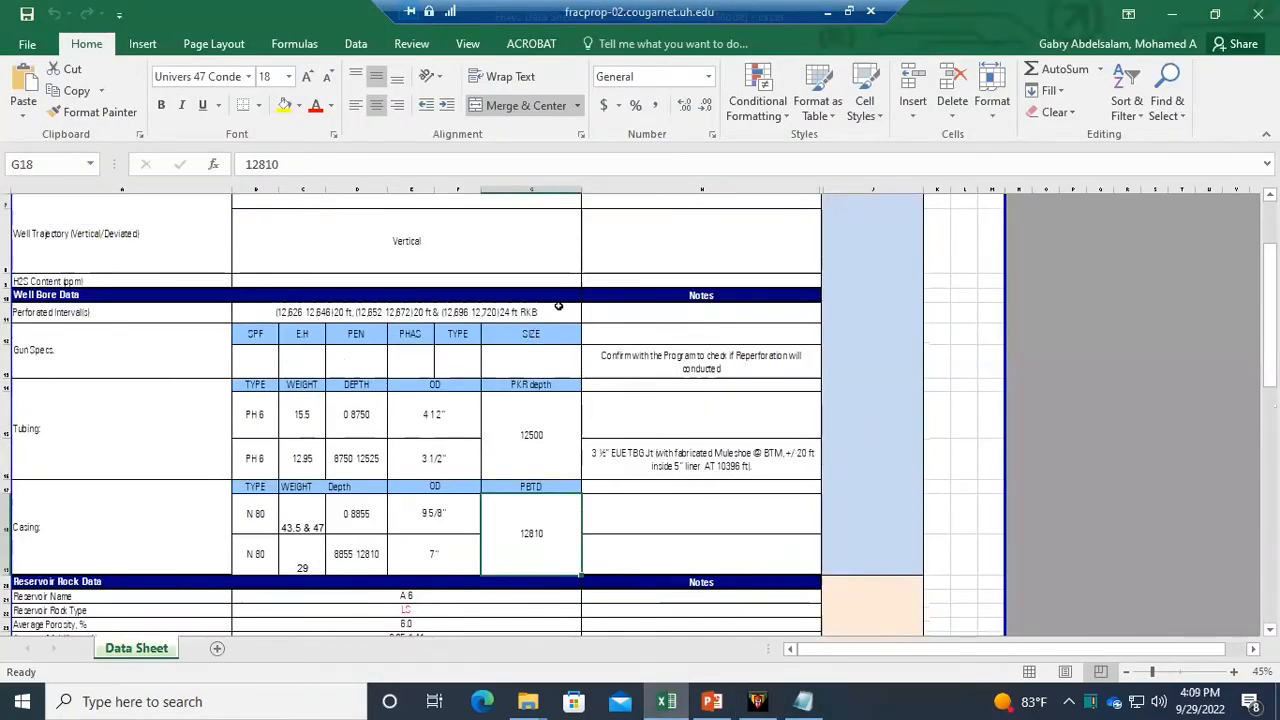
click(548, 311)
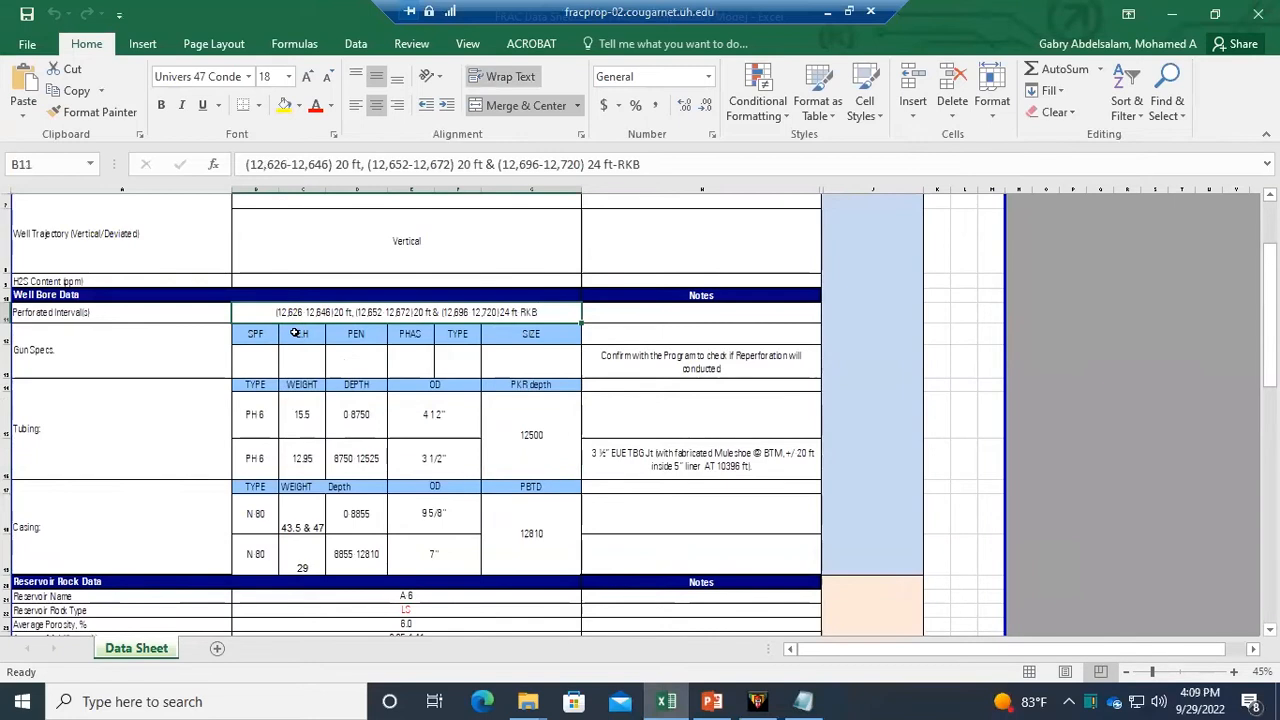
ctrl+scroll(293, 345, up, 2)
ctrl+scroll(295, 353, up, 1)
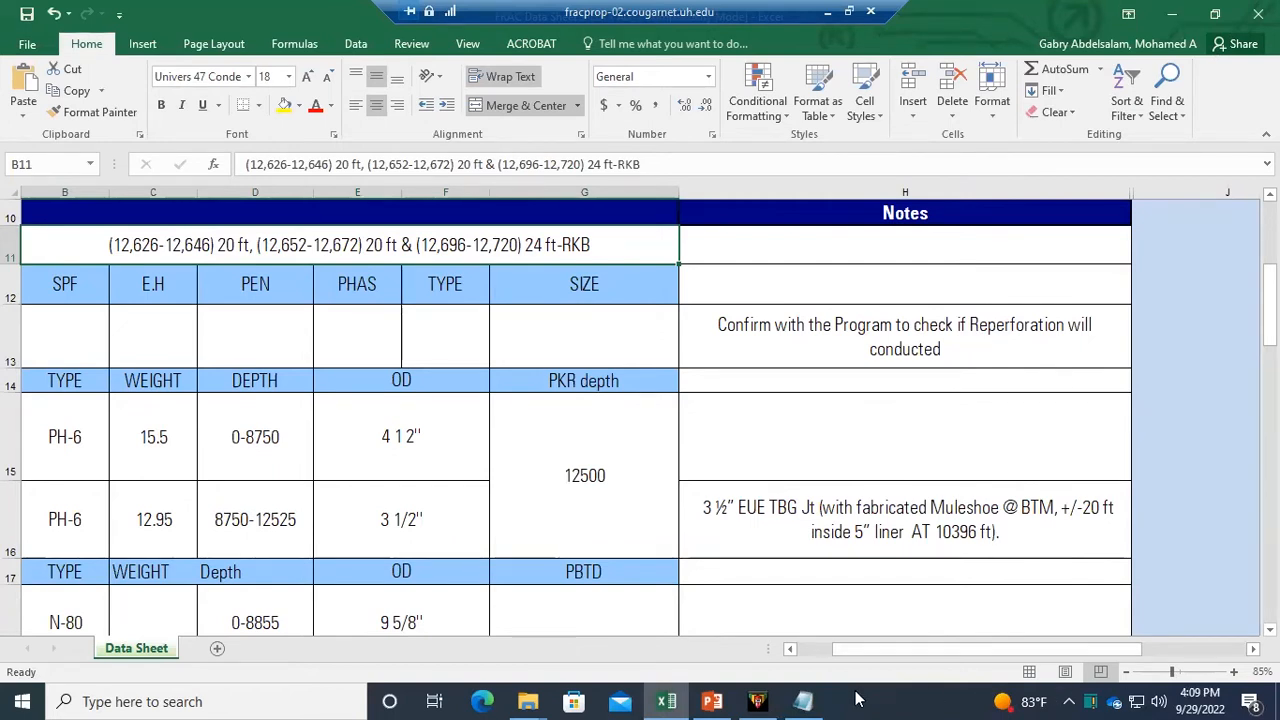
- Return to GOHFER, set the log processing top depth to 12000 and bottom depth to 14000, and run the Auto Log Assistant
mouse_move(771, 699)
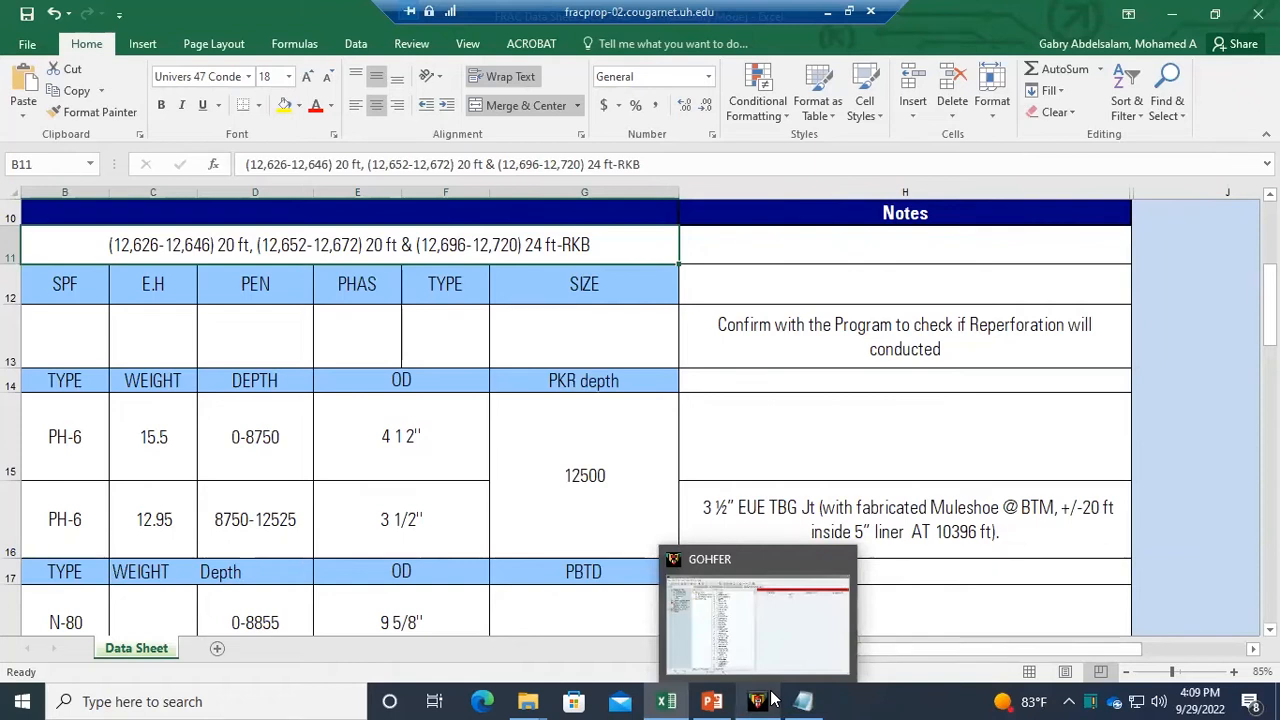
click(771, 699)
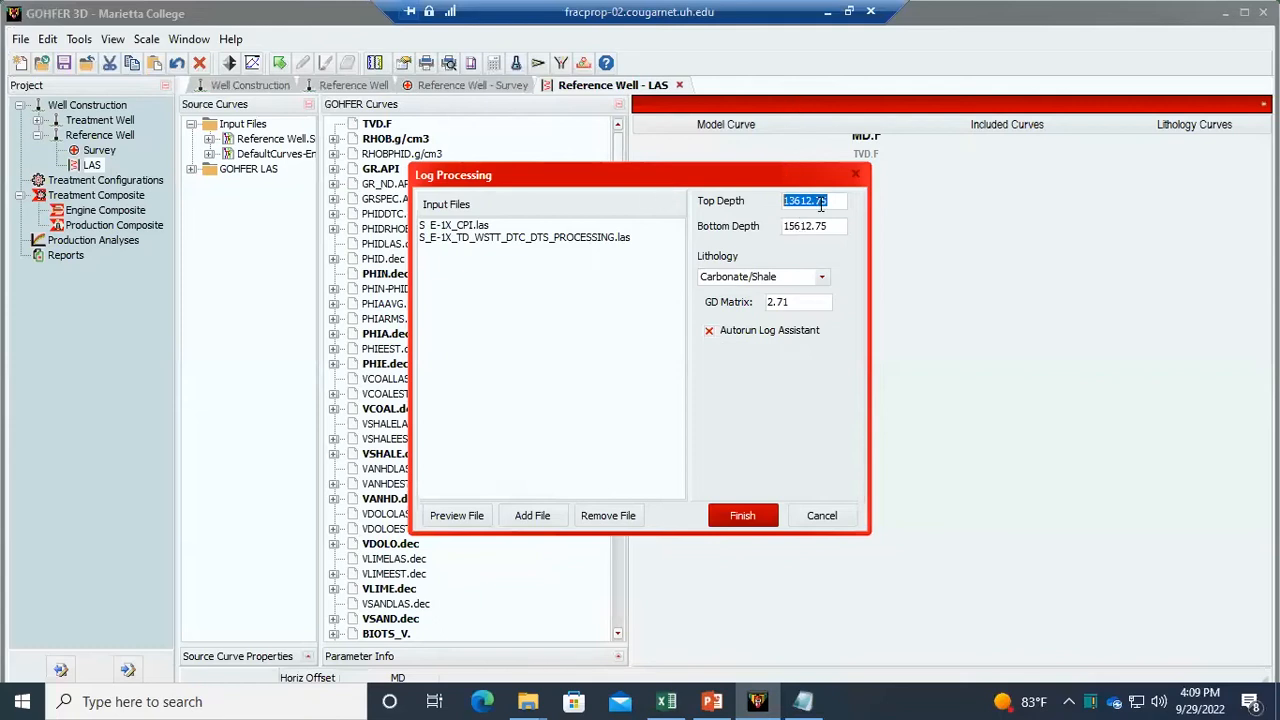
text(12000)
drag(823, 226, 776, 226)
text(14000)
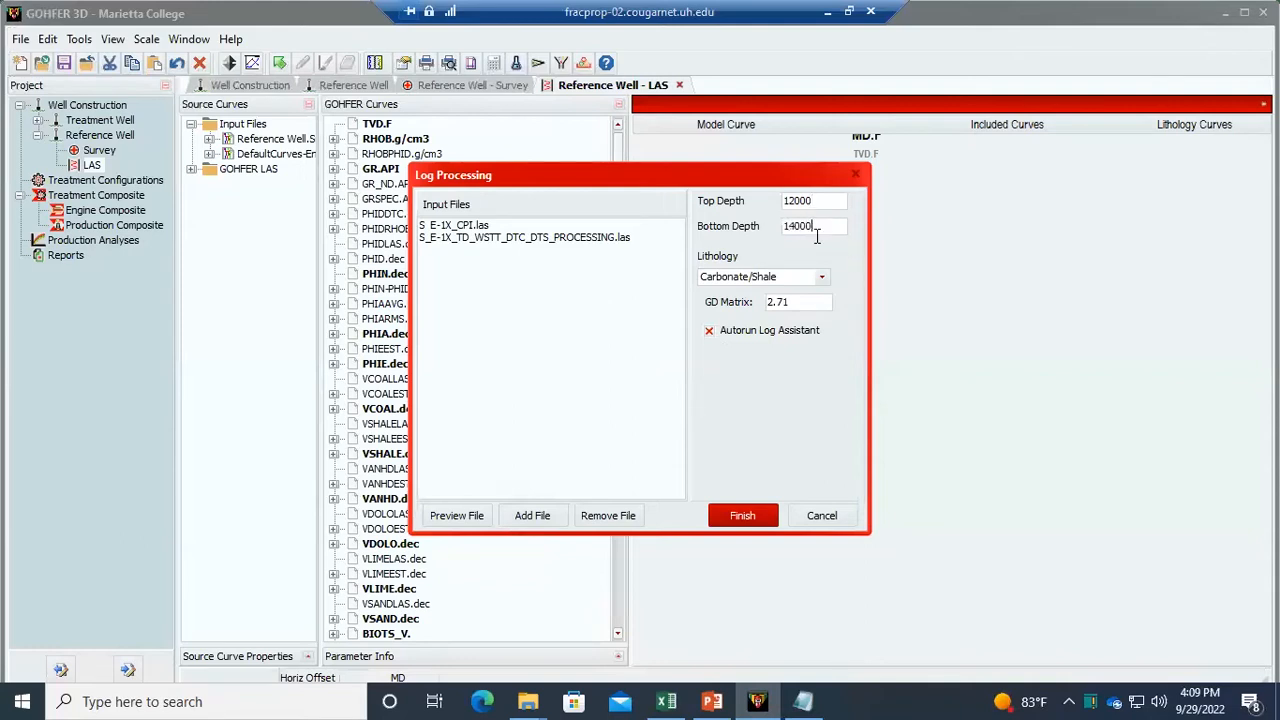
drag(820, 227, 772, 218)
click(819, 226)
click(748, 516)
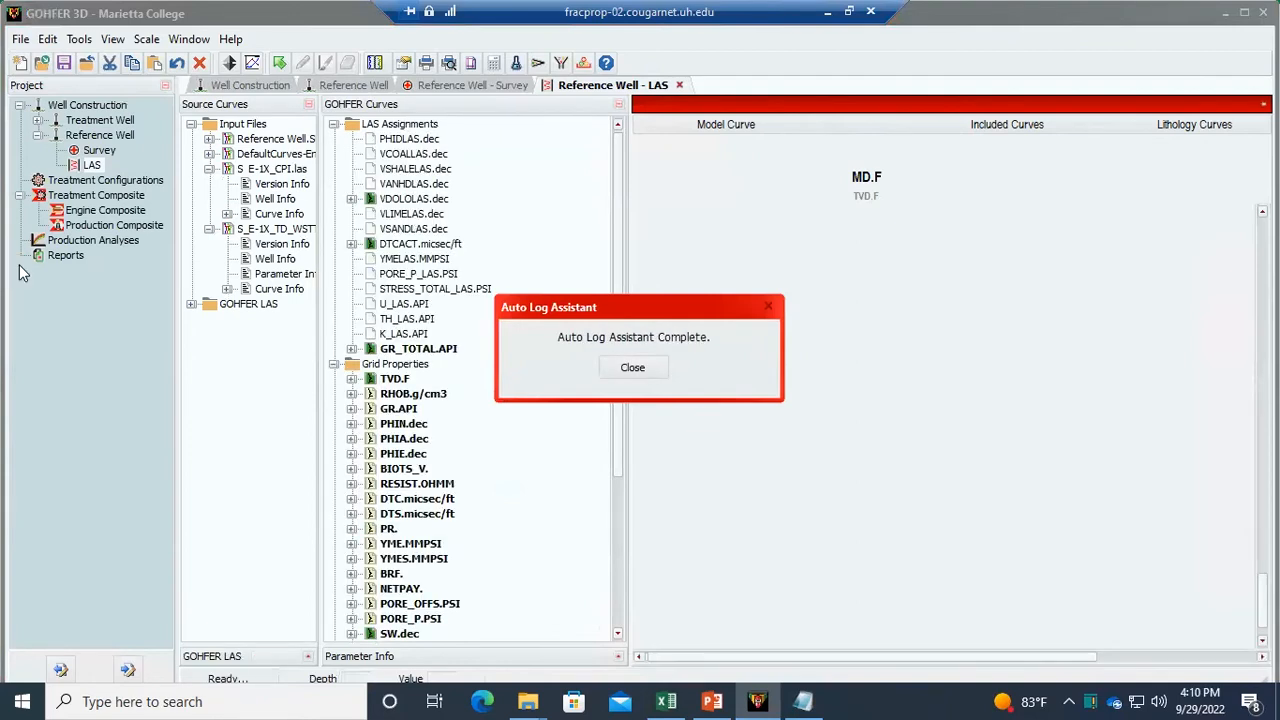
click(632, 367)
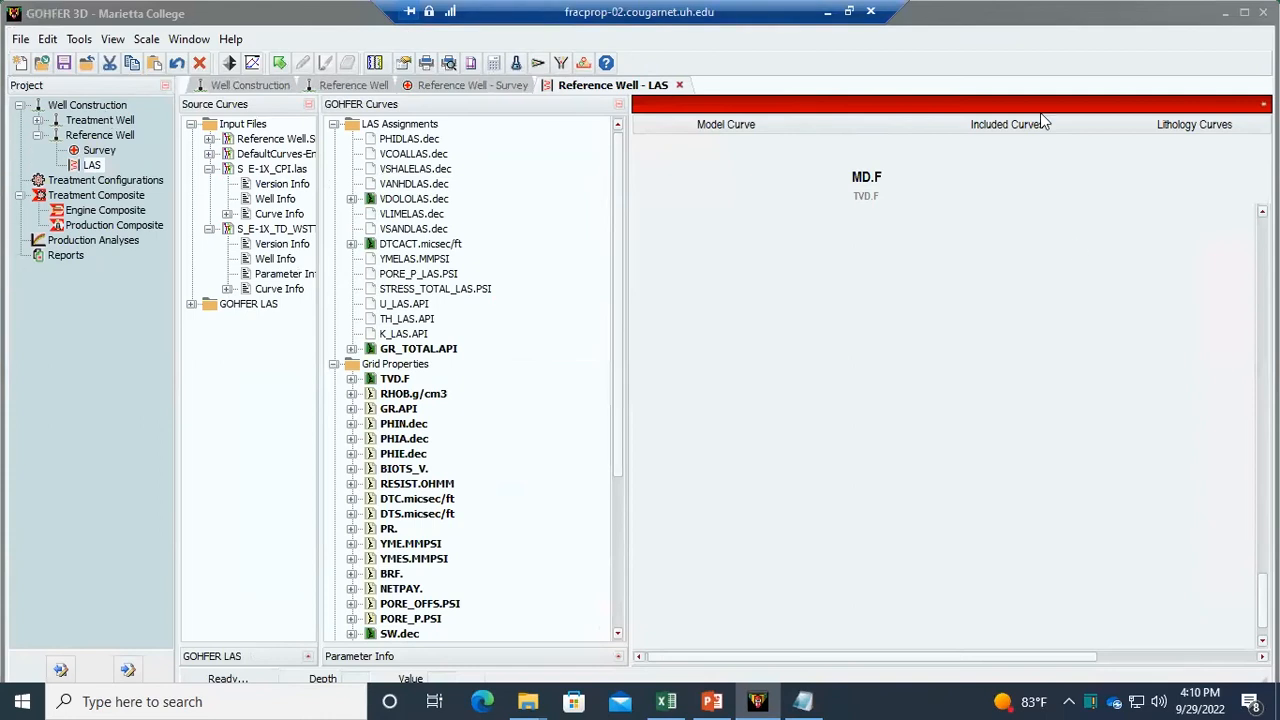
double_click(767, 699)
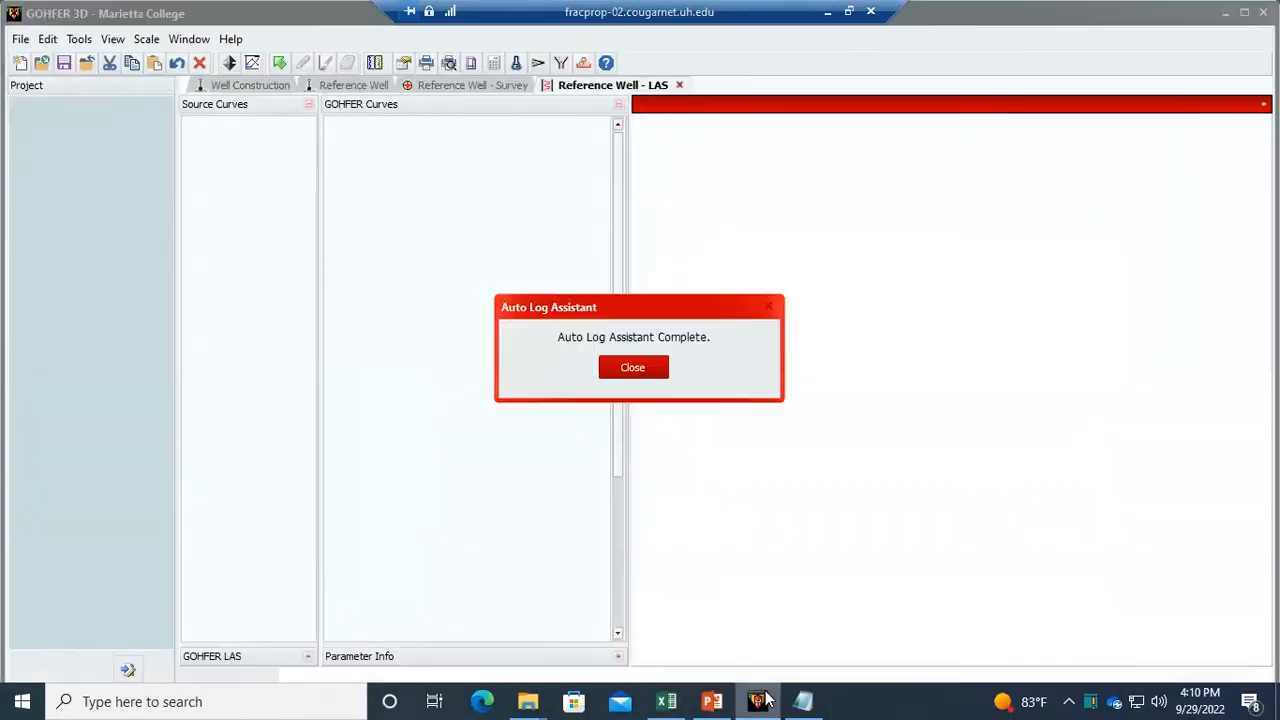
click(638, 368)
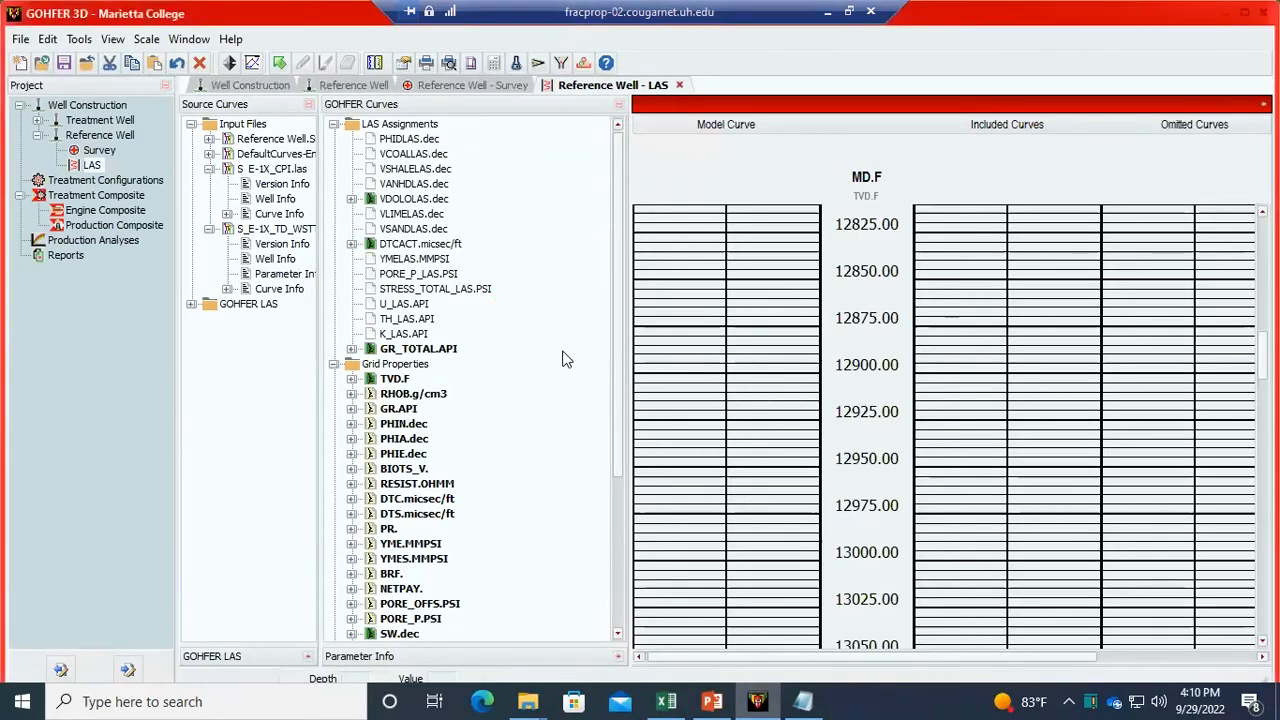
- Collapse the Grid Properties curve group and widen the Source Curves list to show the full file names
drag(617, 302, 615, 587)
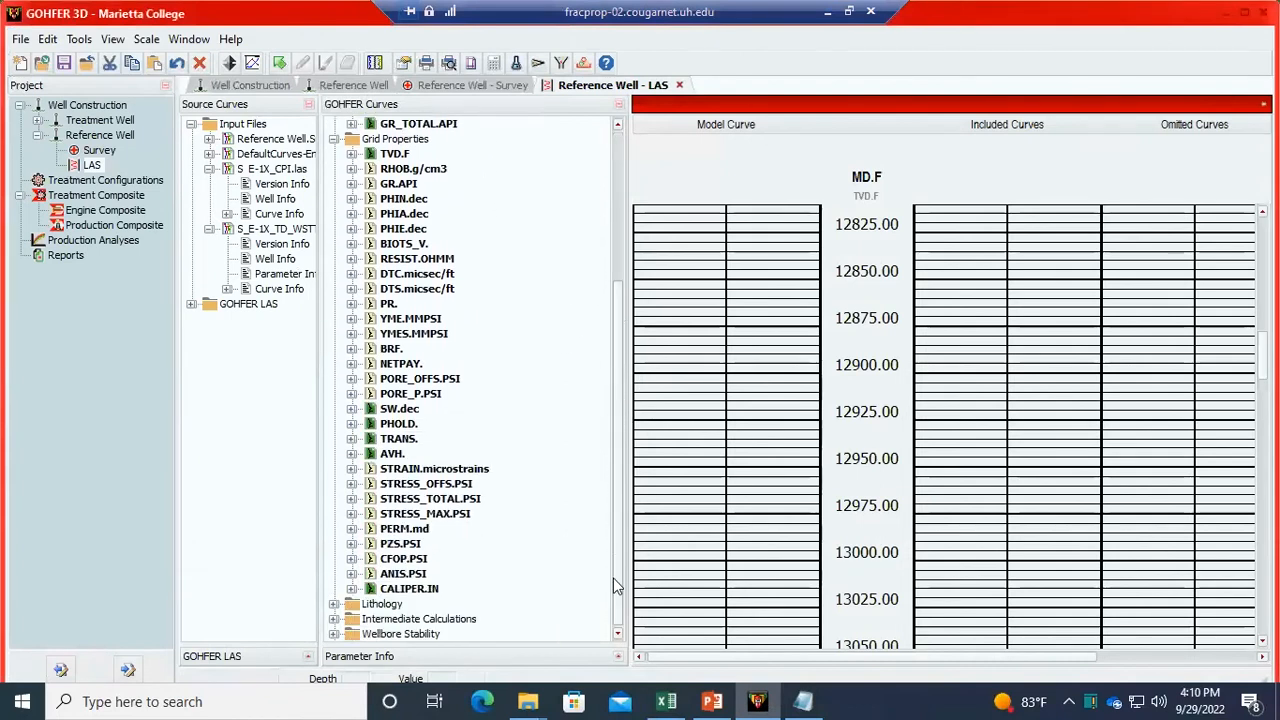
click(334, 139)
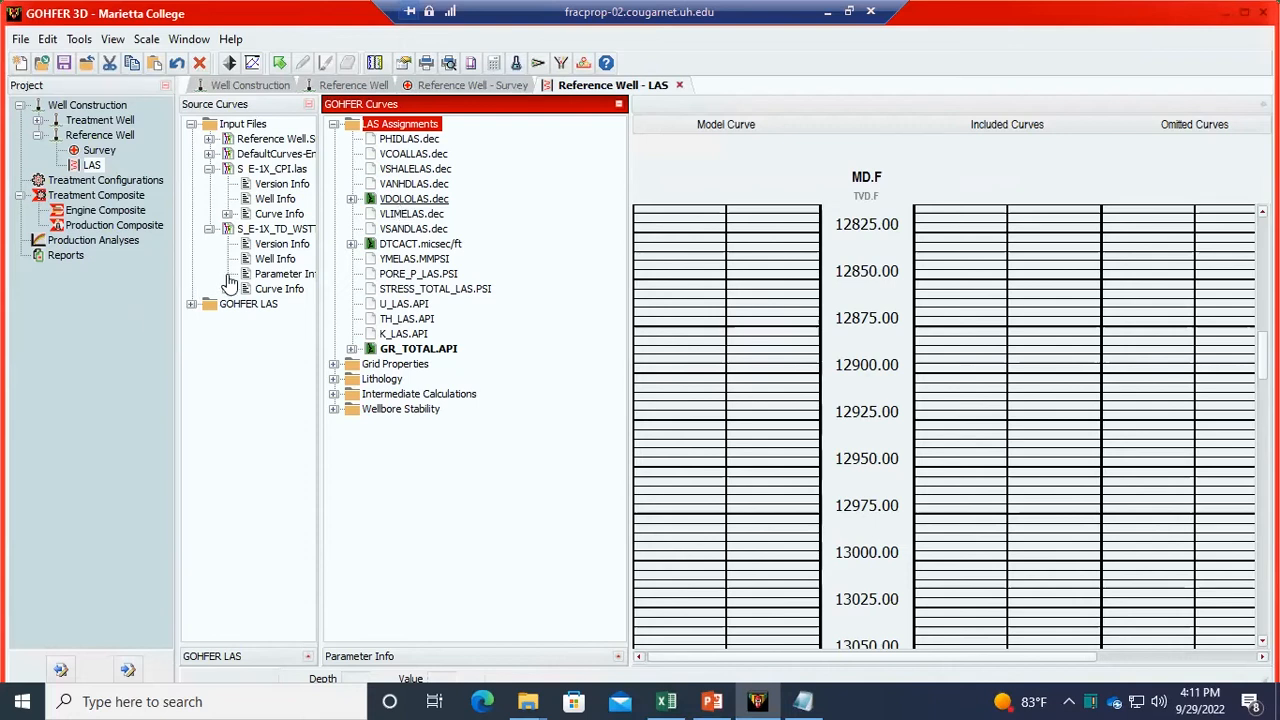
click(304, 426)
drag(316, 451, 474, 451)
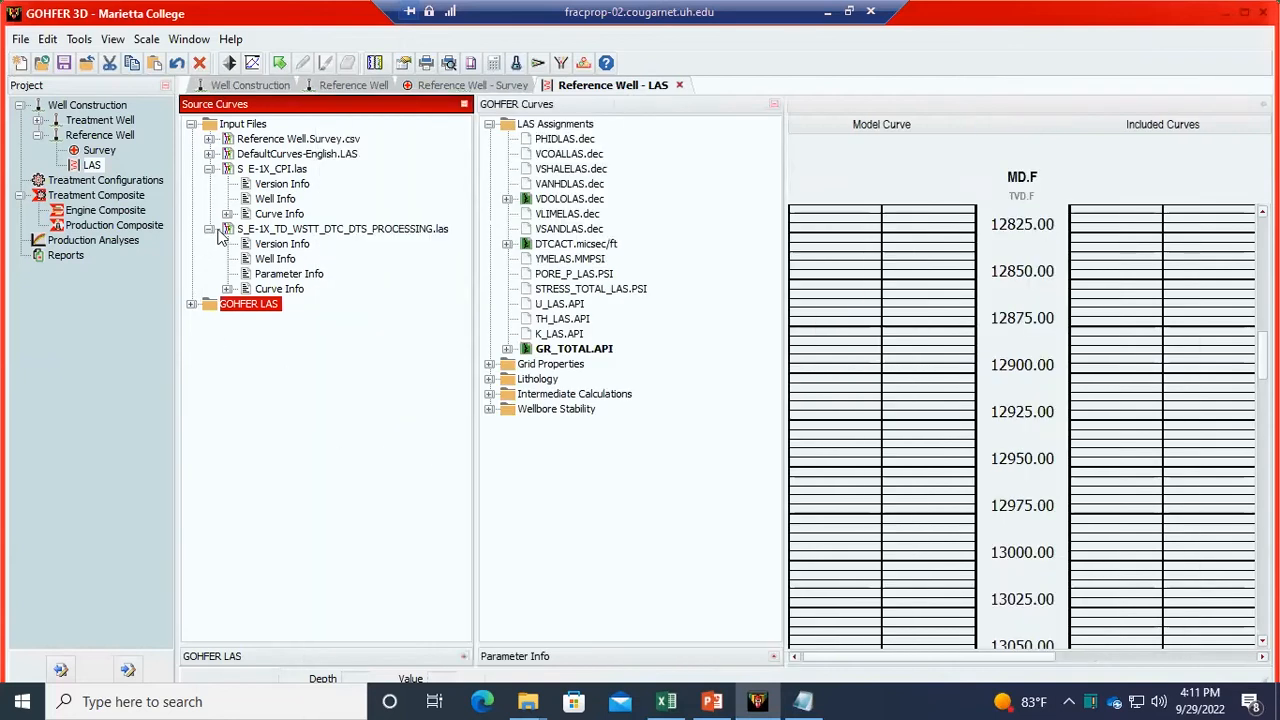
- Review the curves listed in the Curve Info of S E-1X_CPI.las
click(227, 215)
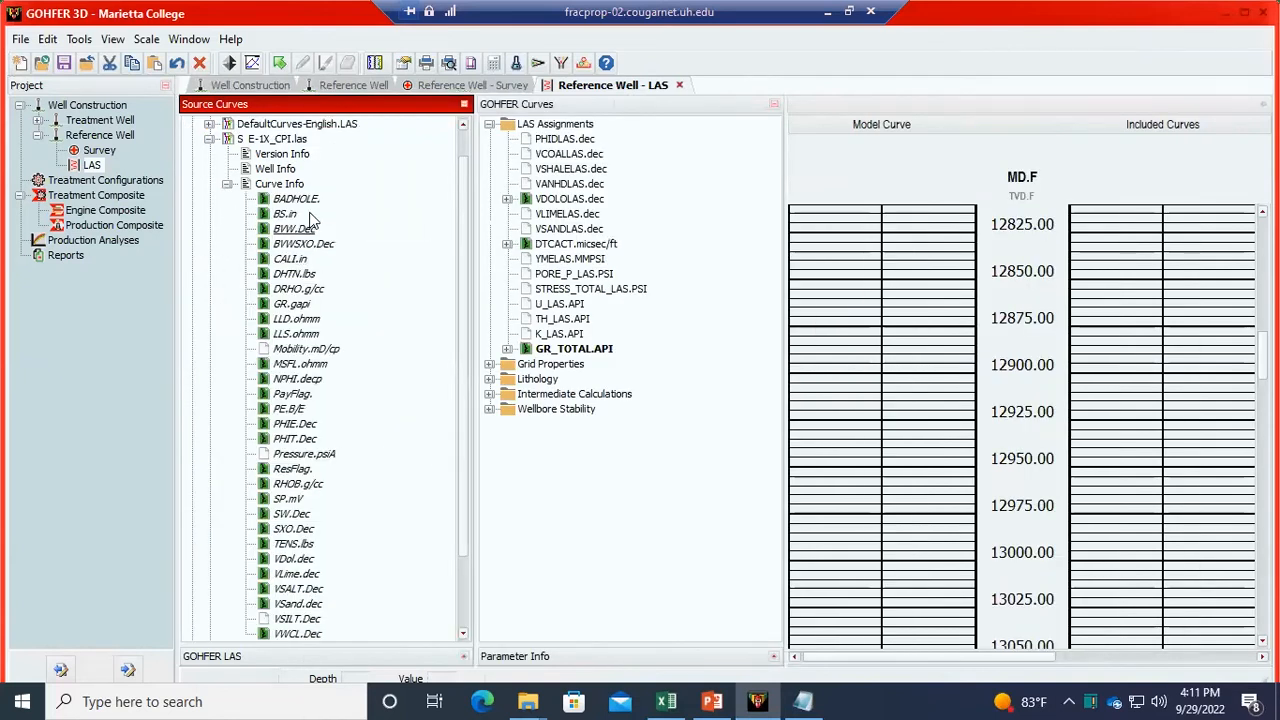
scroll(318, 245, down, 1)
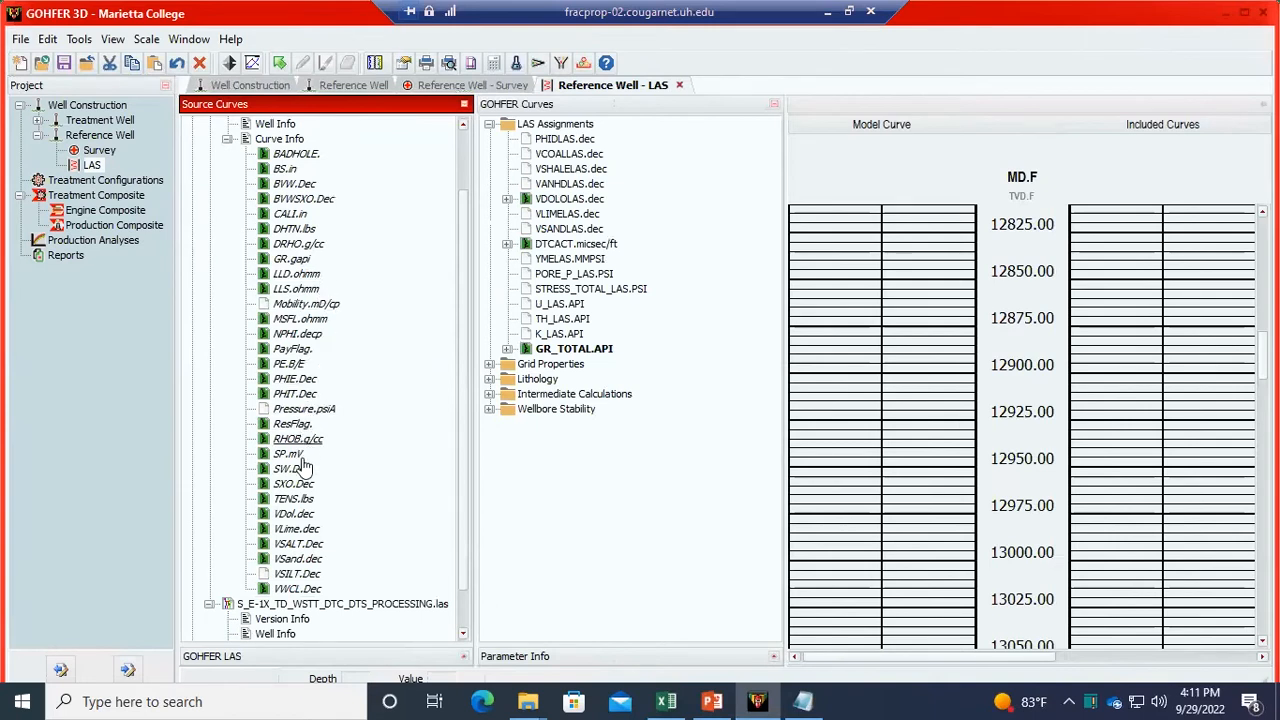
scroll(316, 495, down, 1)
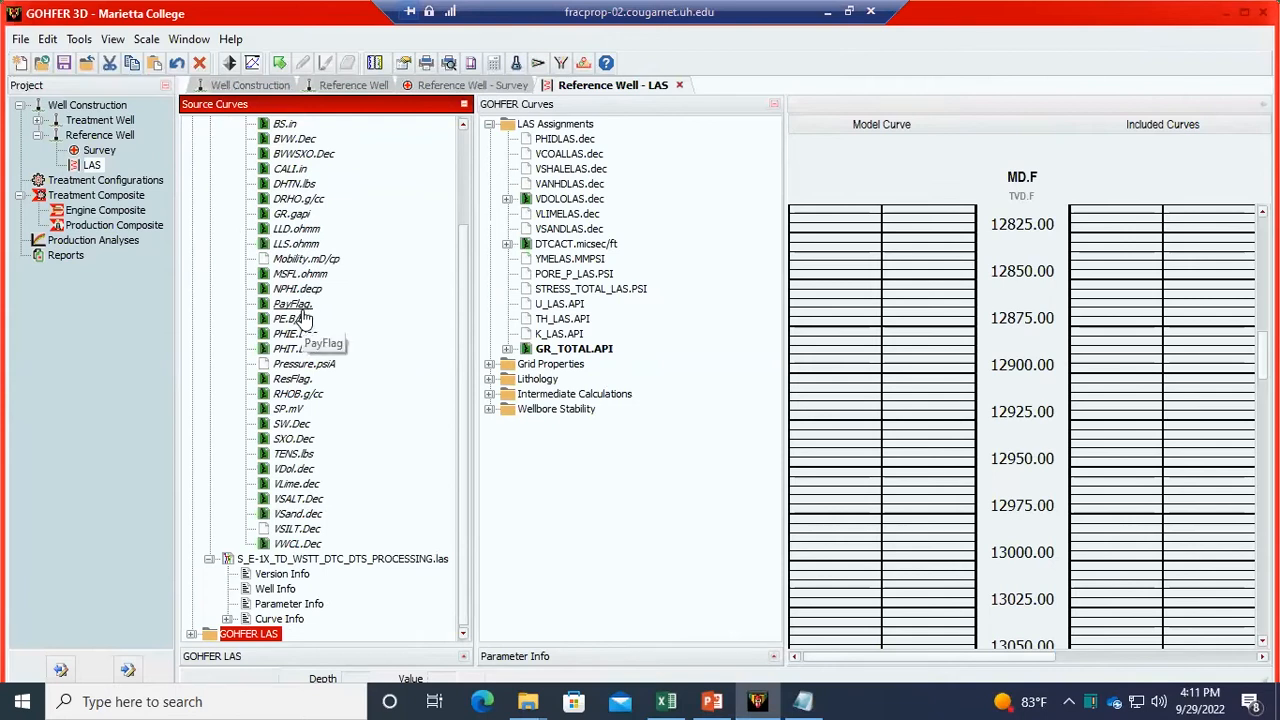
scroll(910, 545, up, 3)
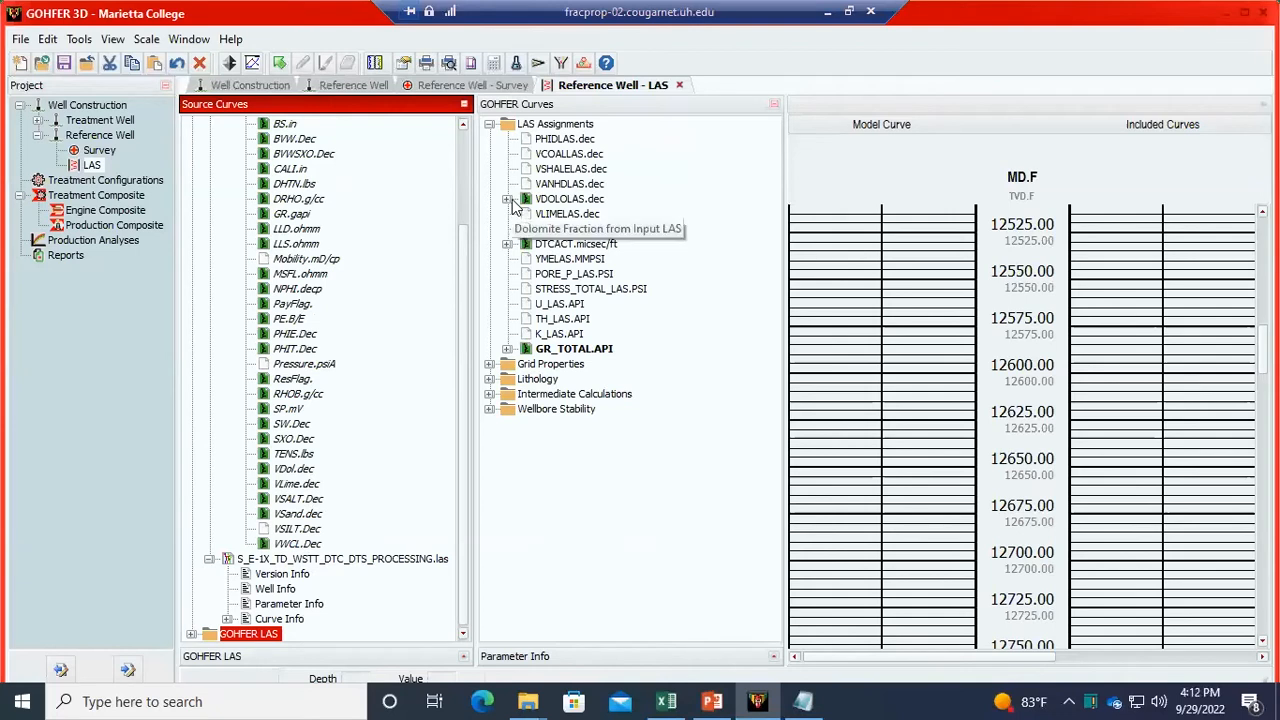
- Check the VDol input under VDOLOLAS, and assign VSand to VSANDLAS, VLime to VLIMELAS and VSALT to VANHDLAS
drag(280, 474, 560, 200)
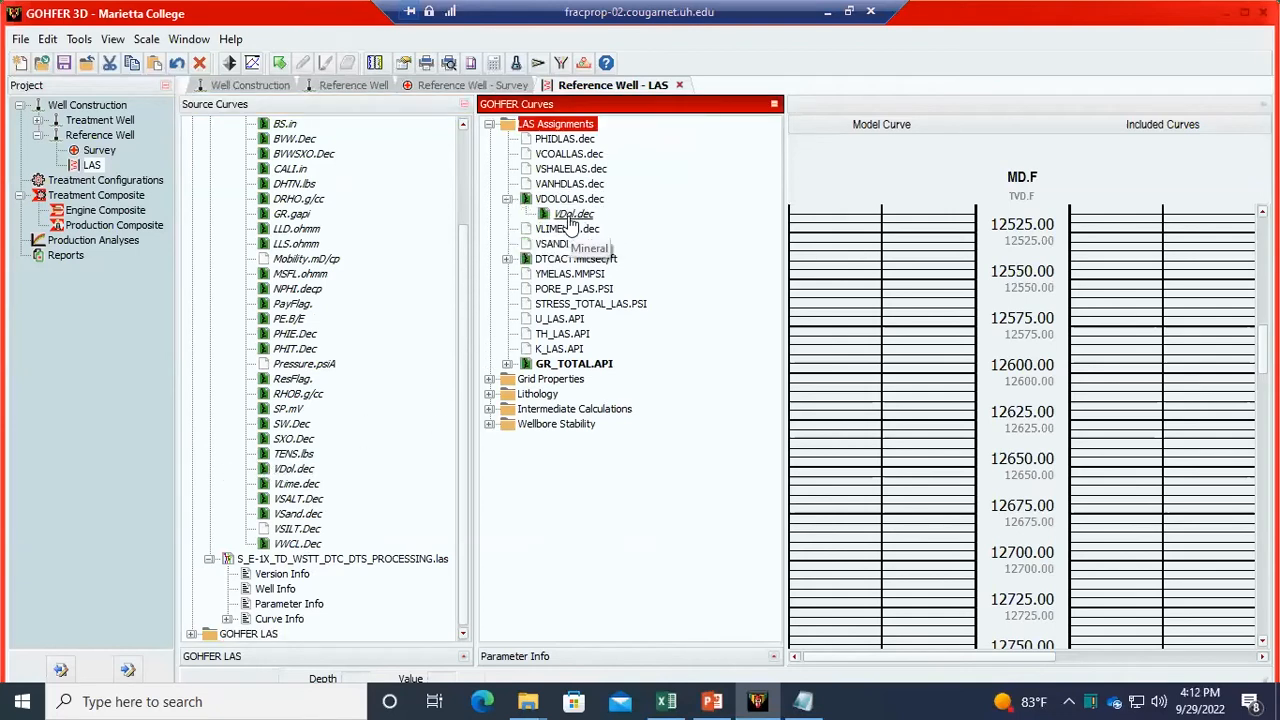
click(574, 216)
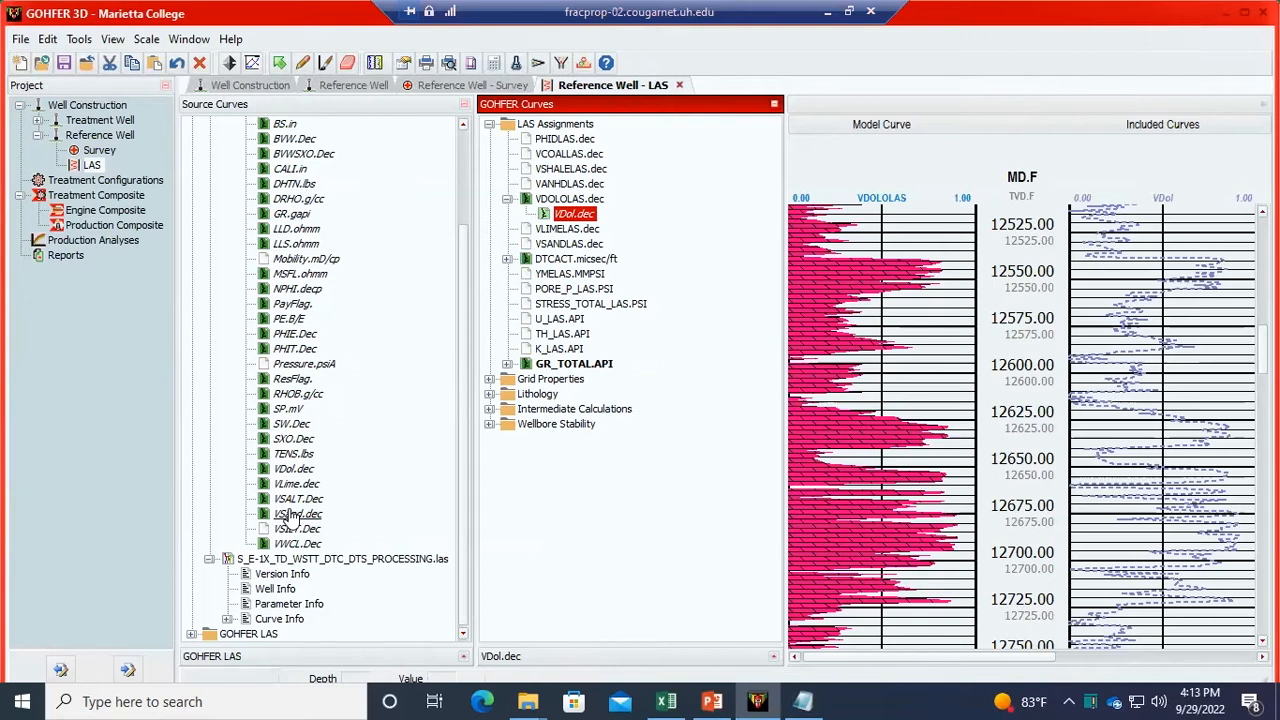
drag(297, 515, 527, 245)
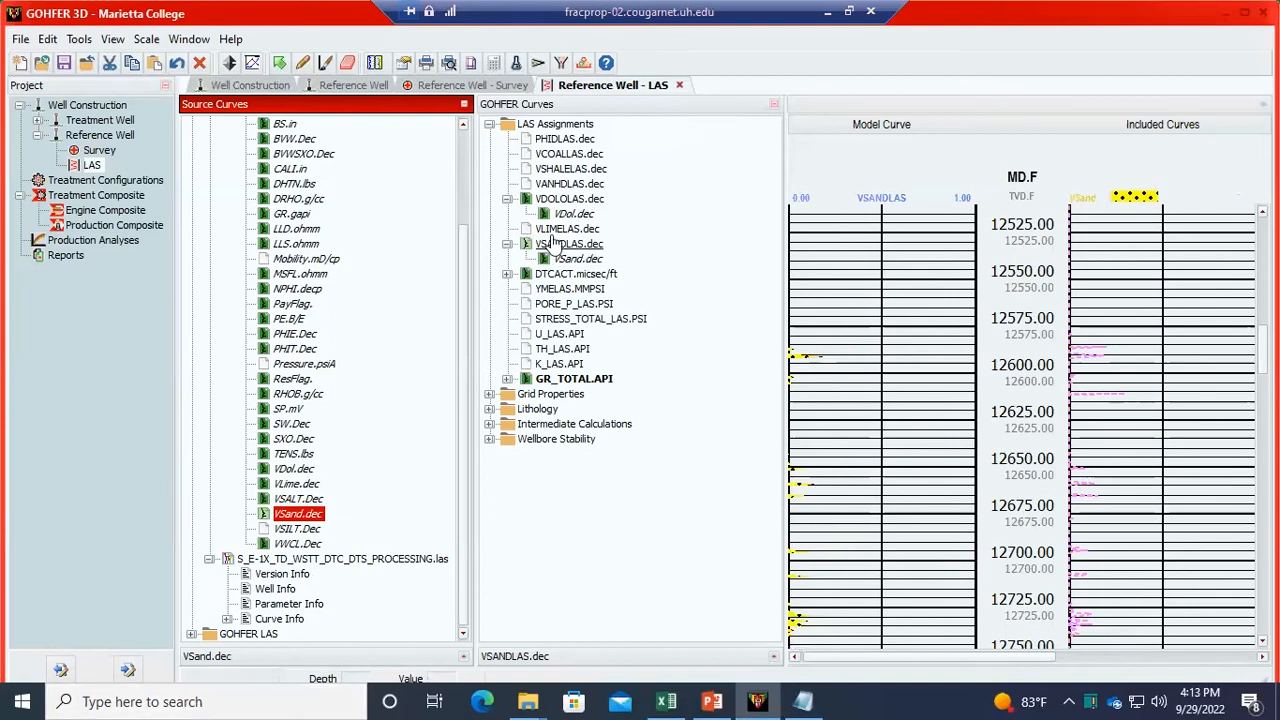
drag(296, 483, 527, 229)
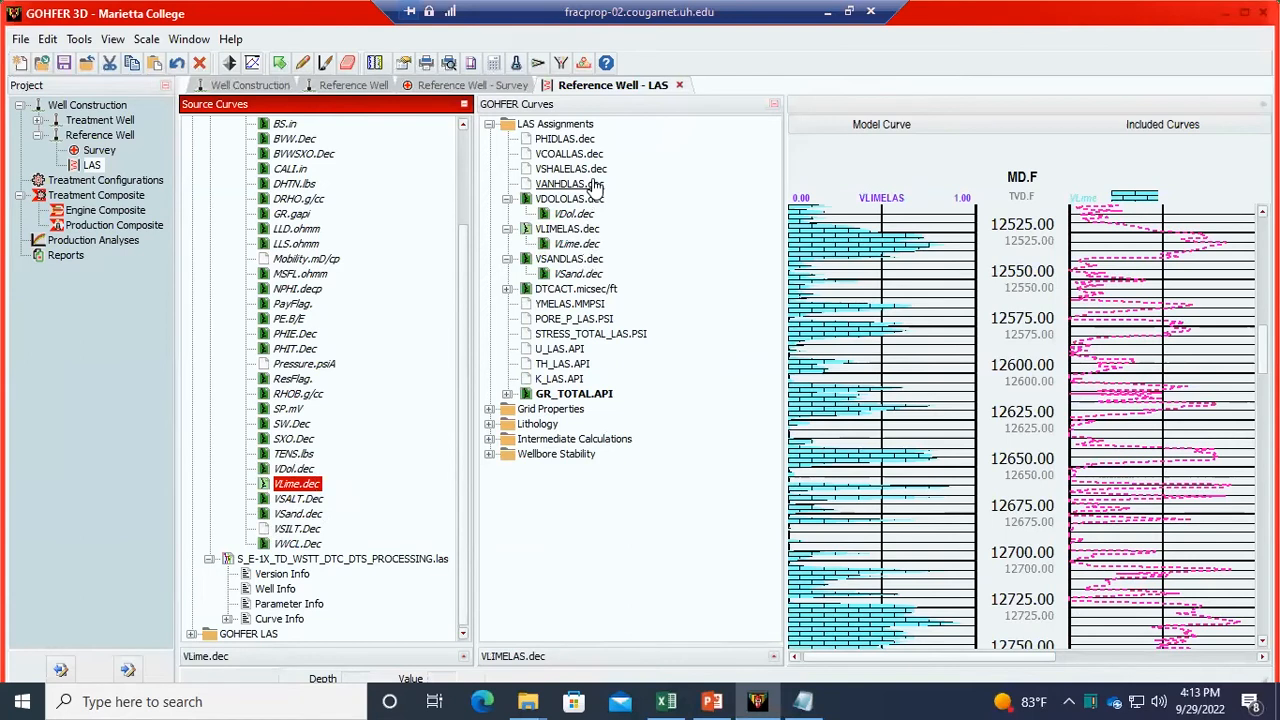
drag(298, 498, 528, 187)
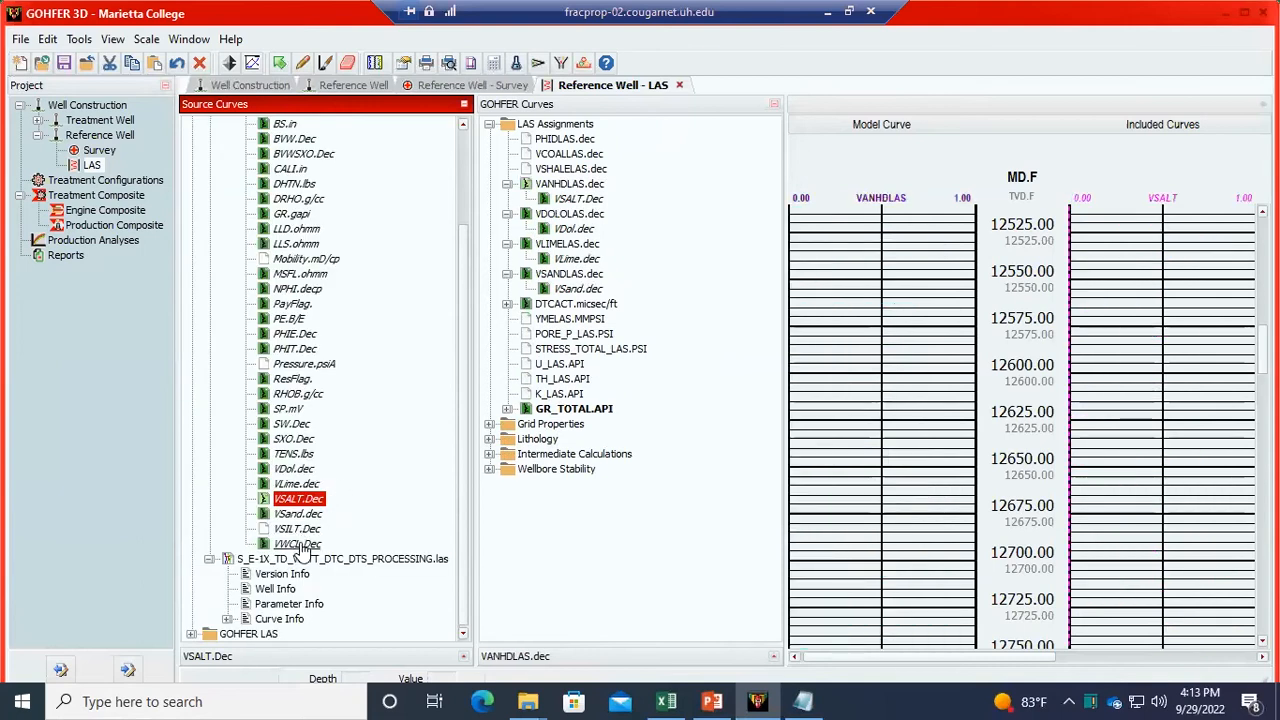
- Try the VWCL source curve as the input for VCOALLAS, and remove that input curve again
drag(298, 545, 520, 157)
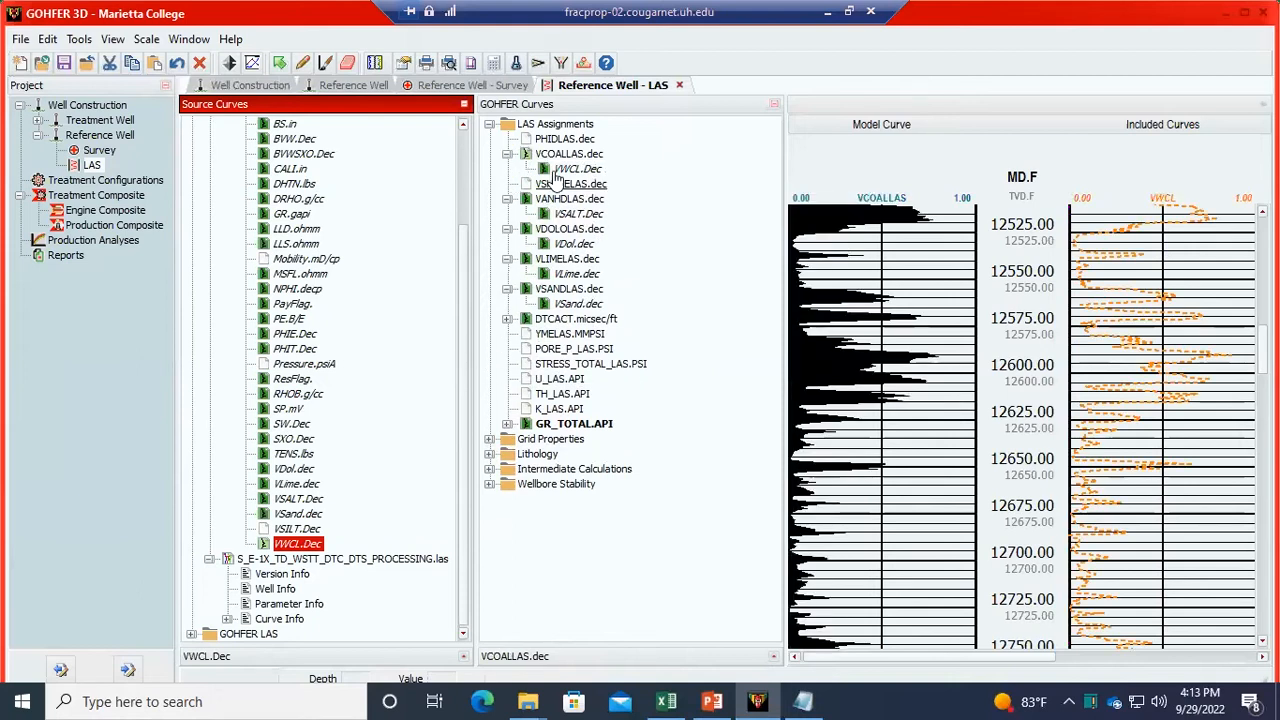
drag(548, 173, 515, 186)
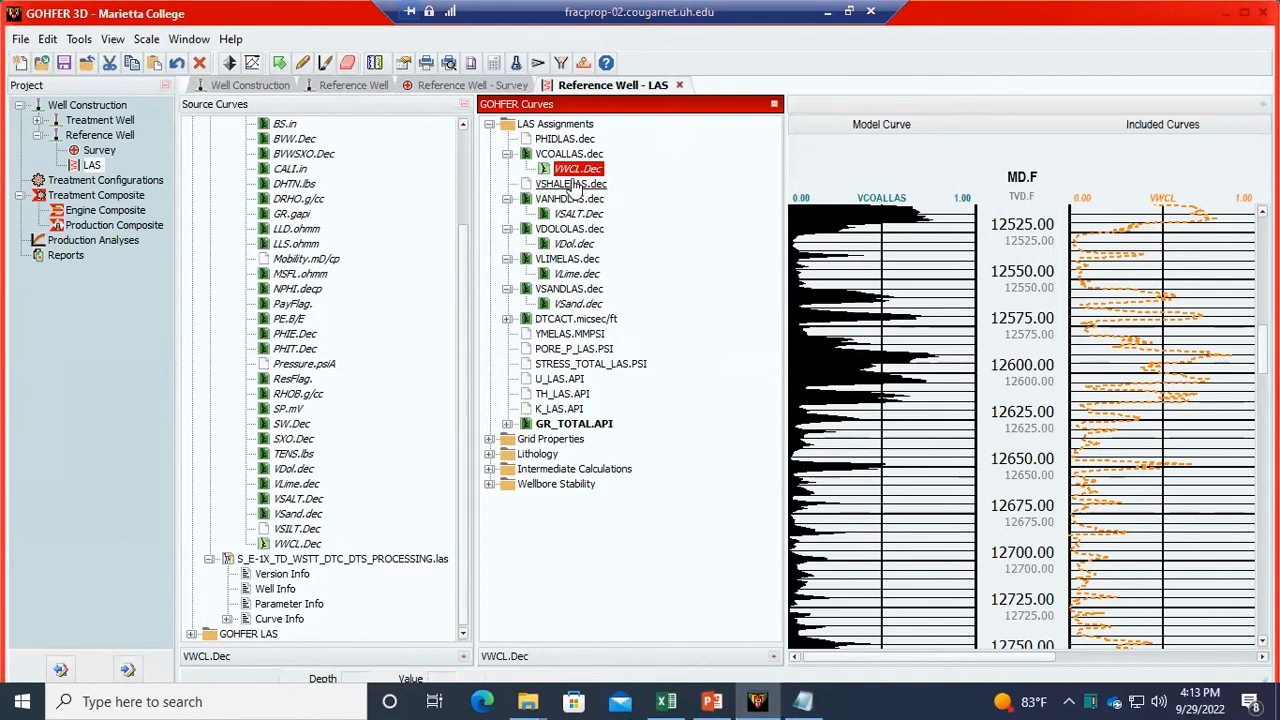
right_click(578, 170)
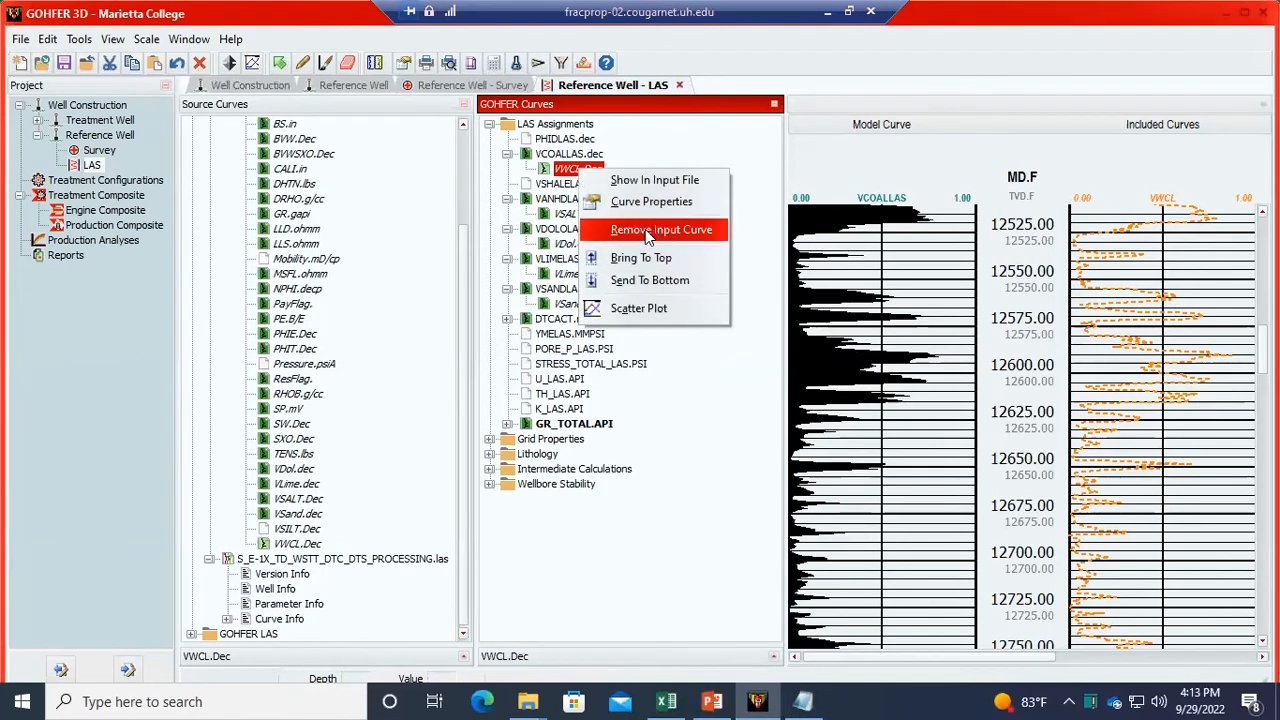
click(645, 229)
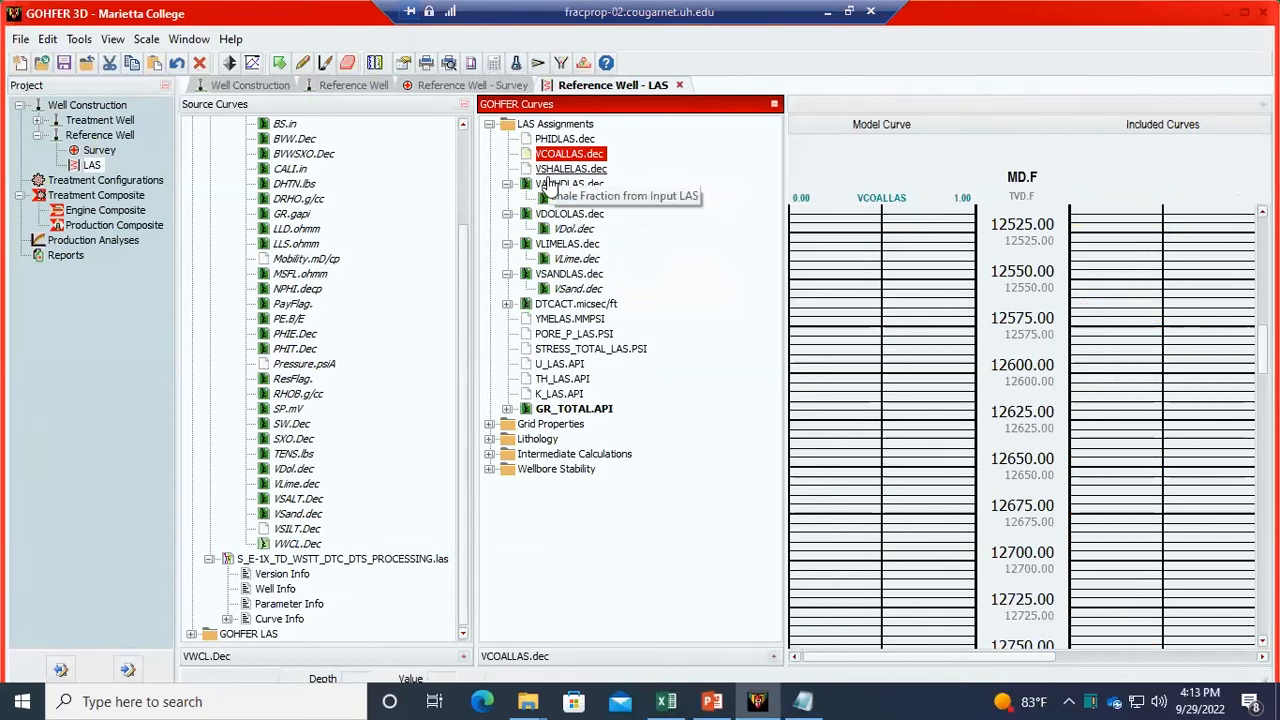
- Assign the VWCL source curve from S E-1X_CPI.las as the input for VSHALELAS
drag(307, 548, 522, 174)
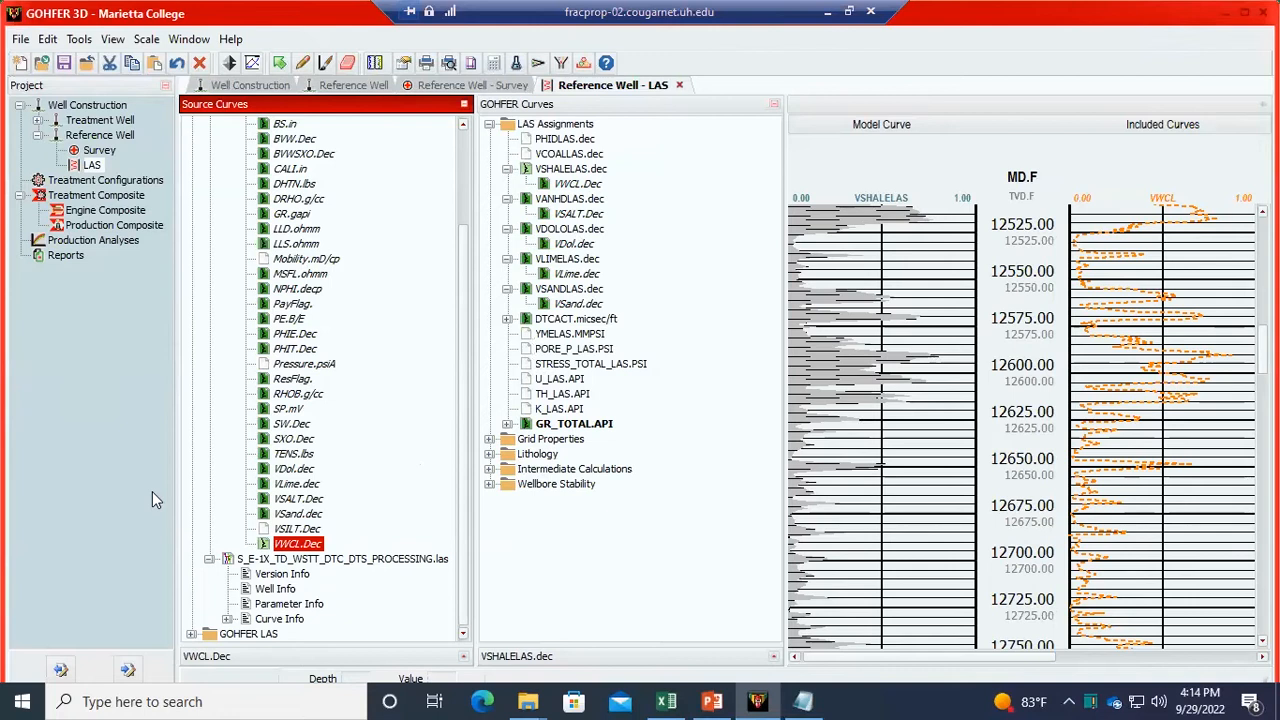
scroll(378, 480, up, 3)
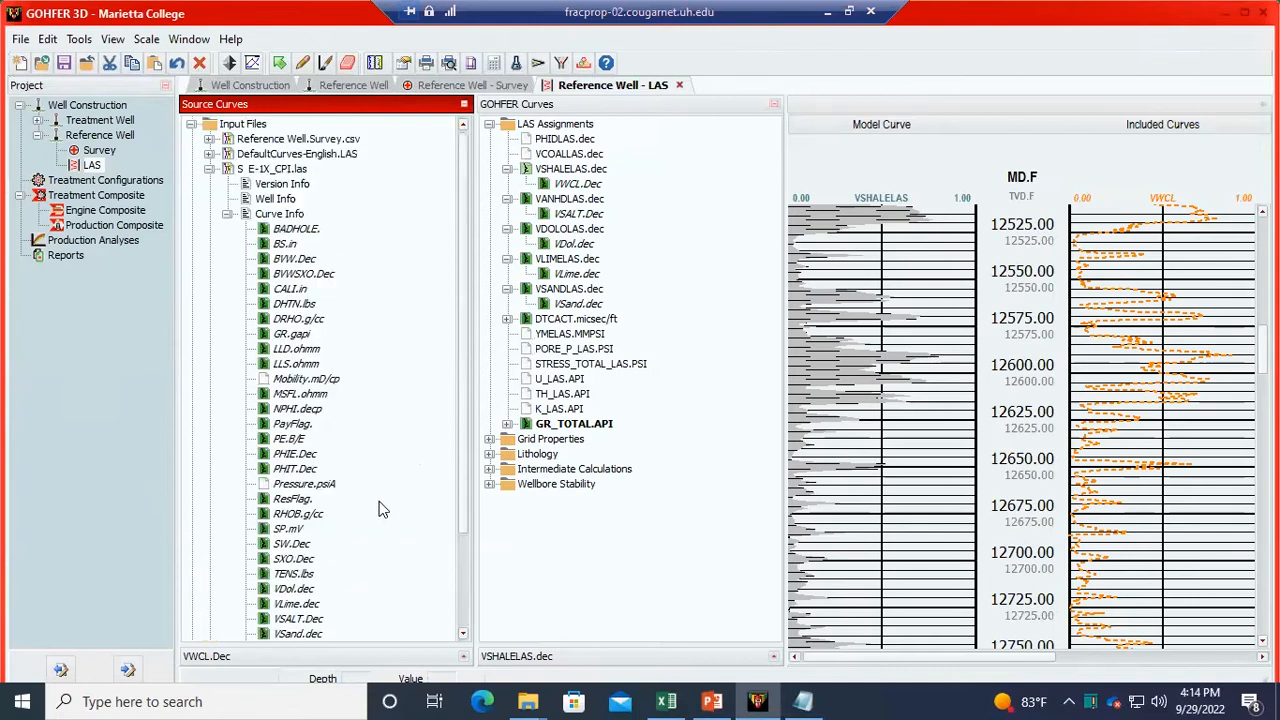
drag(402, 434, 396, 445)
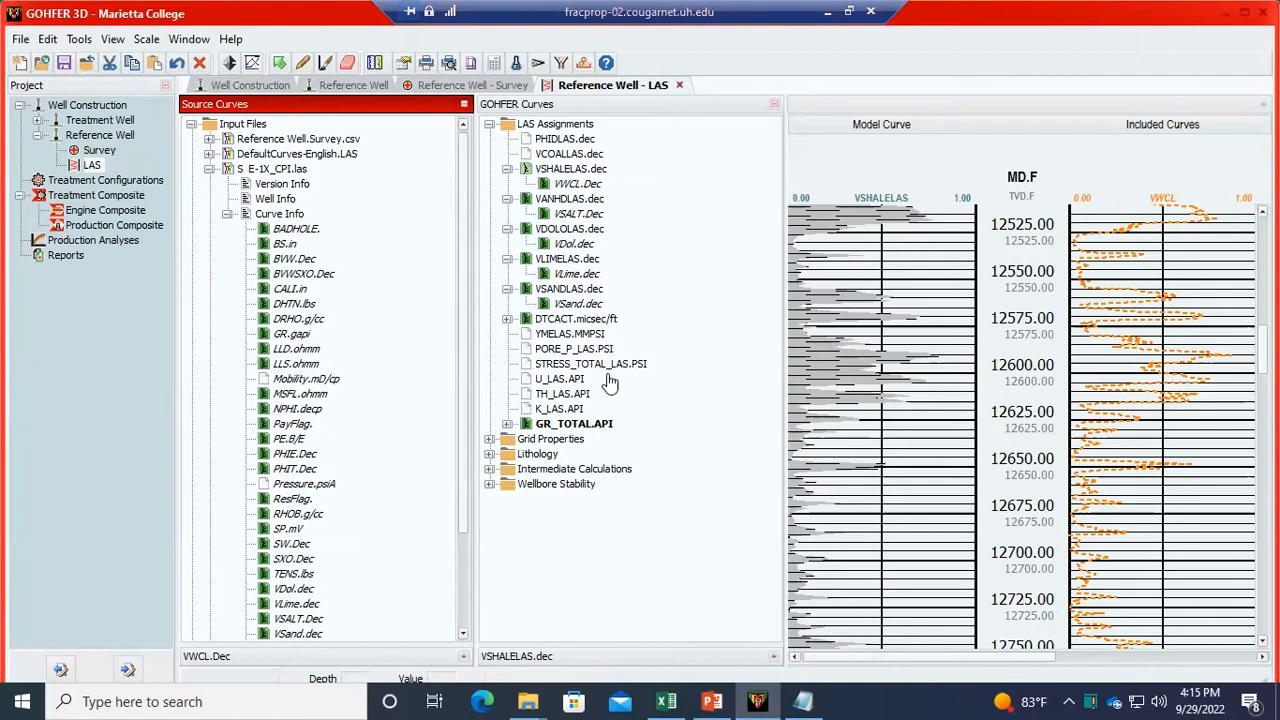
- Plot the GR_TOTAL curve, then expand the Grid Properties group and plot its RHOB curve
click(536, 428)
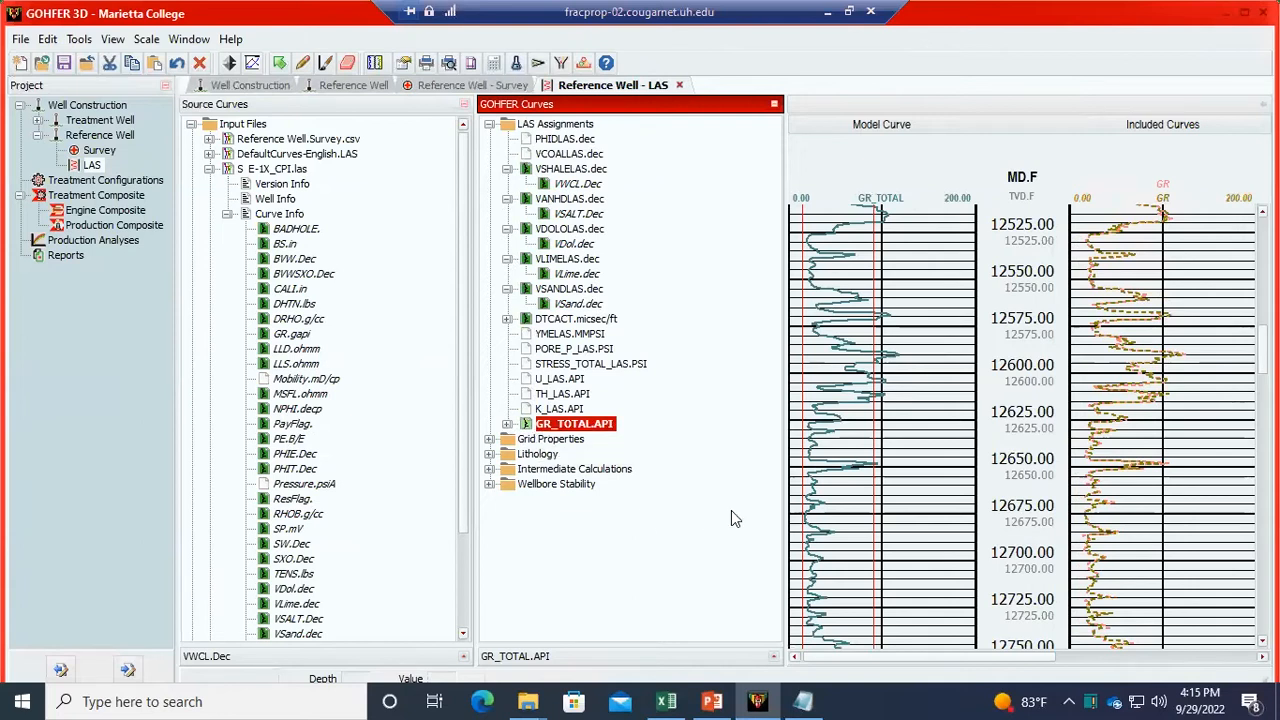
click(490, 440)
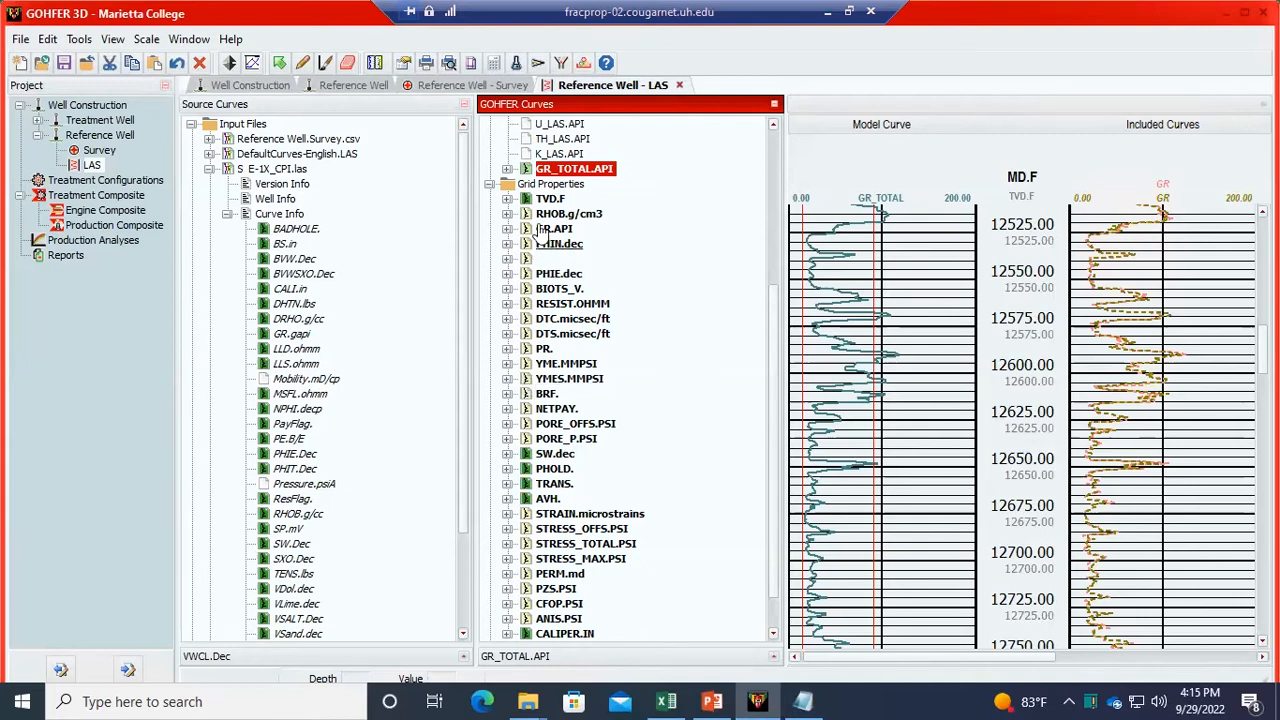
click(550, 214)
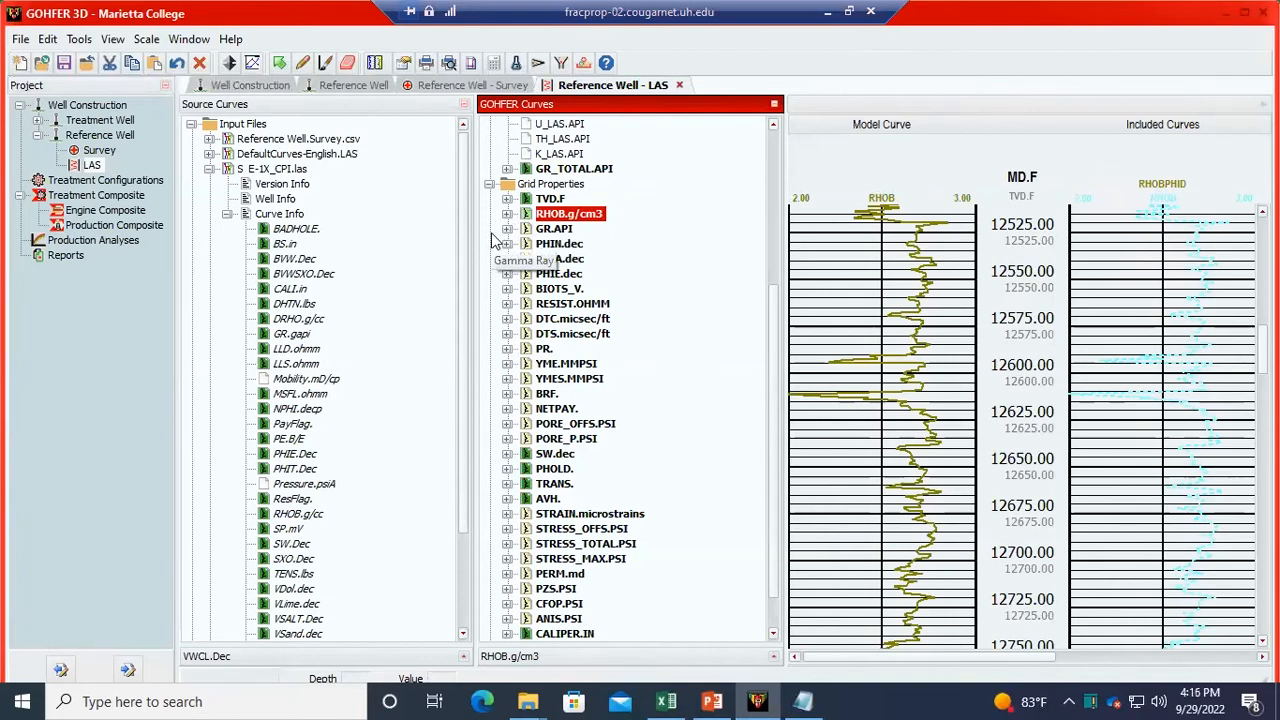
scroll(572, 287, up, 3)
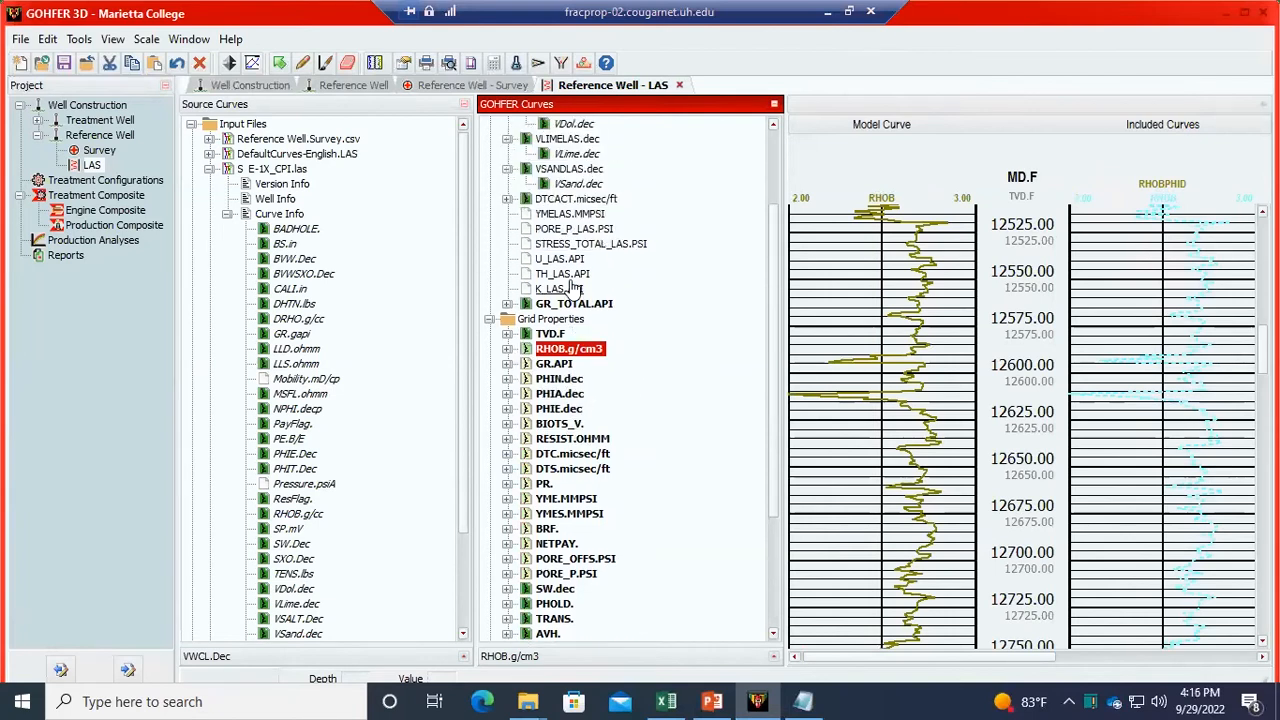
scroll(565, 295, up, 3)
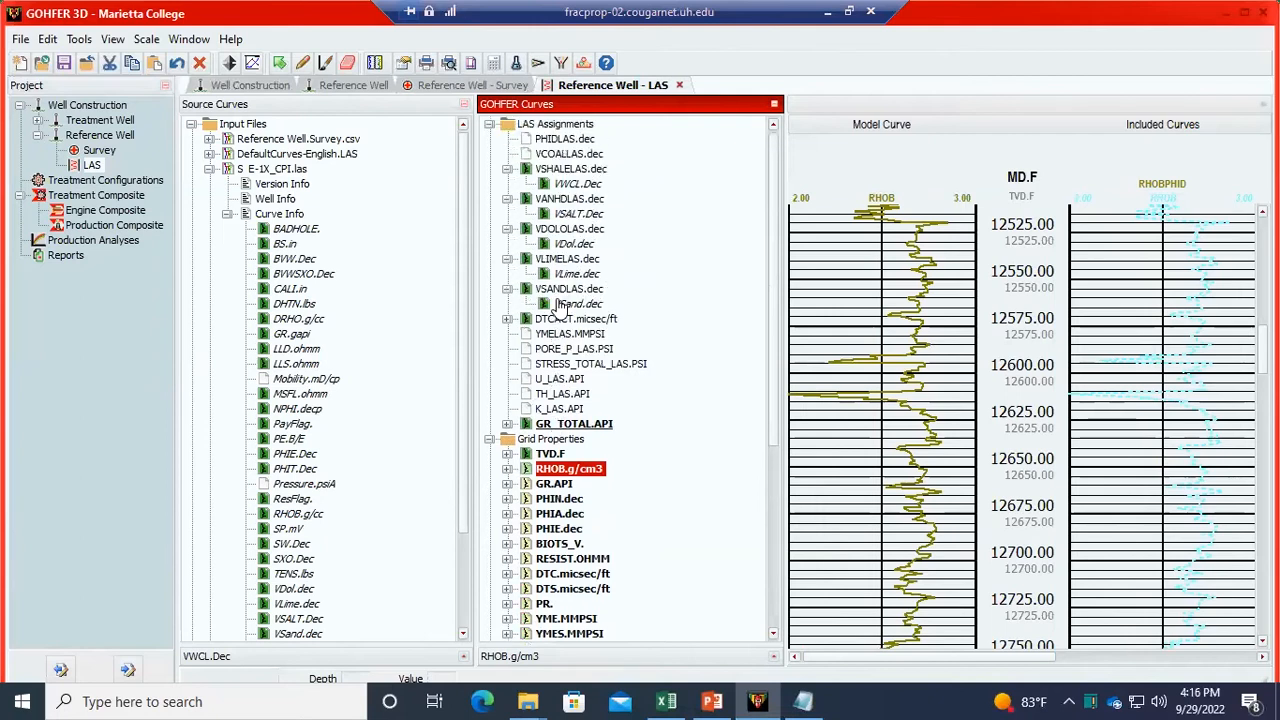
- Plot DTCACT with its input curves listed, and expand the Curve Info of S_E-1X_TD_WSTT_DTC_DTS_PROCESSING.las
click(588, 321)
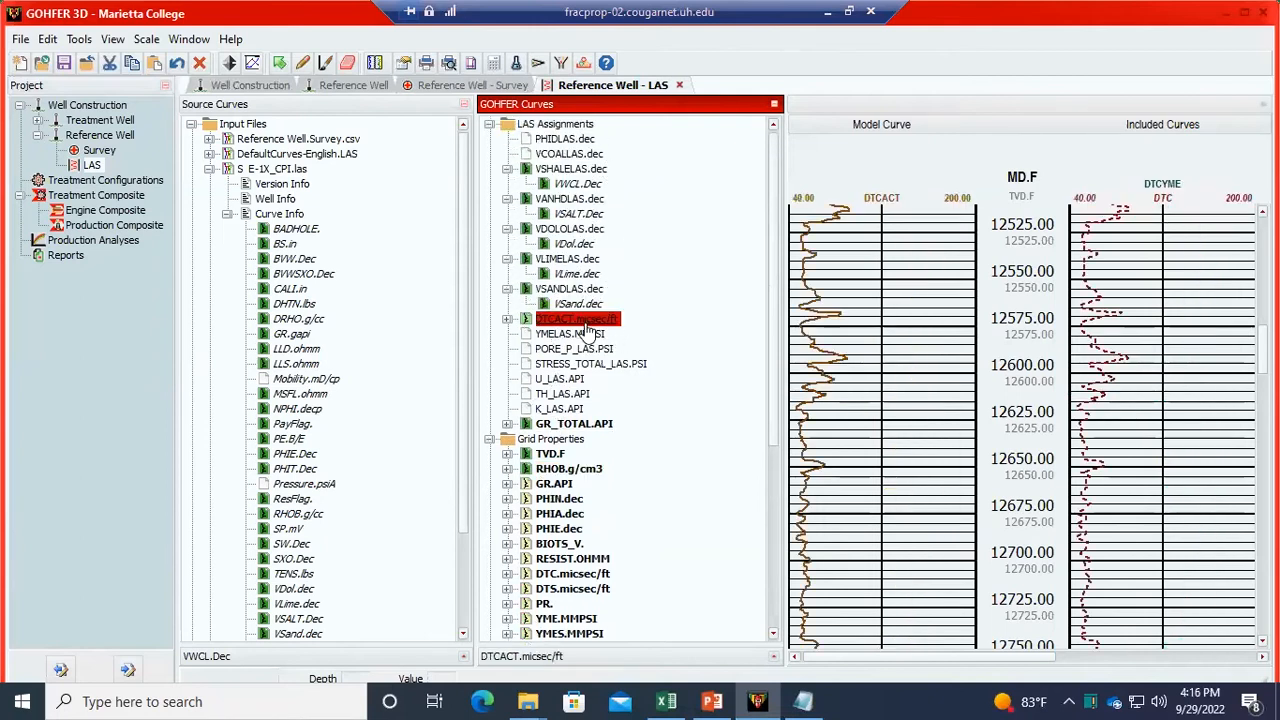
click(507, 319)
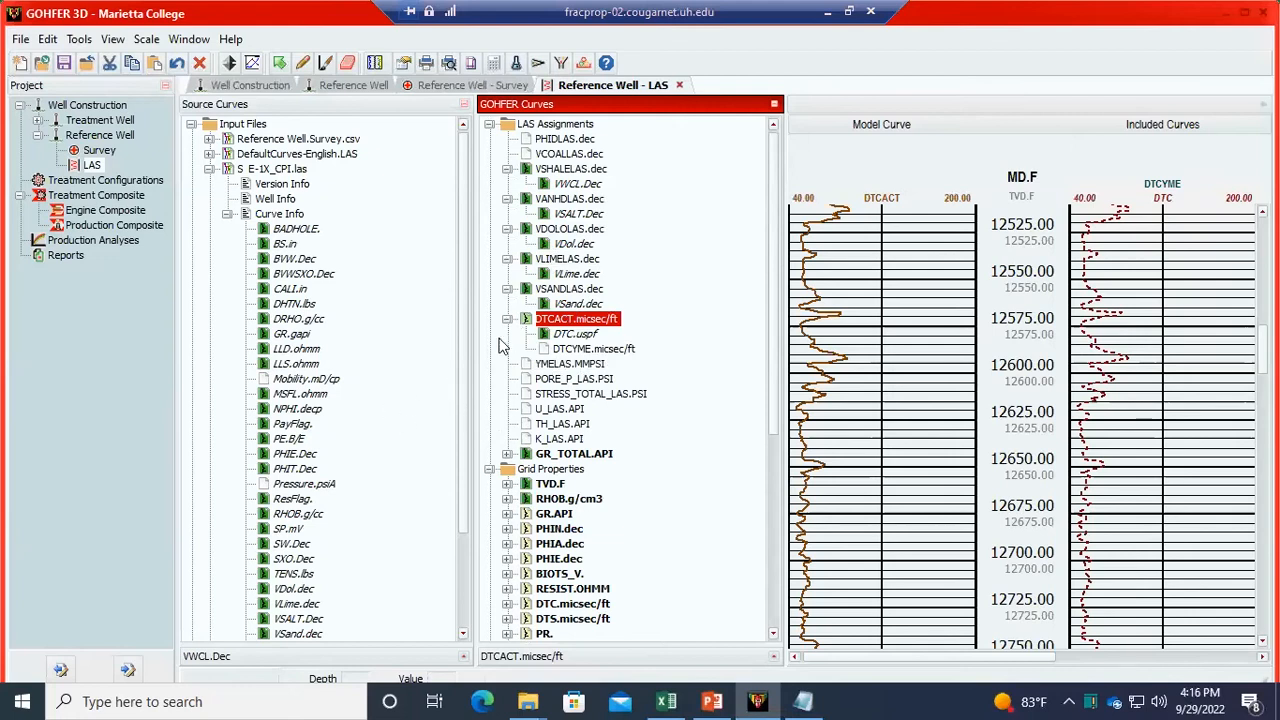
scroll(395, 430, down, 1)
scroll(392, 430, down, 2)
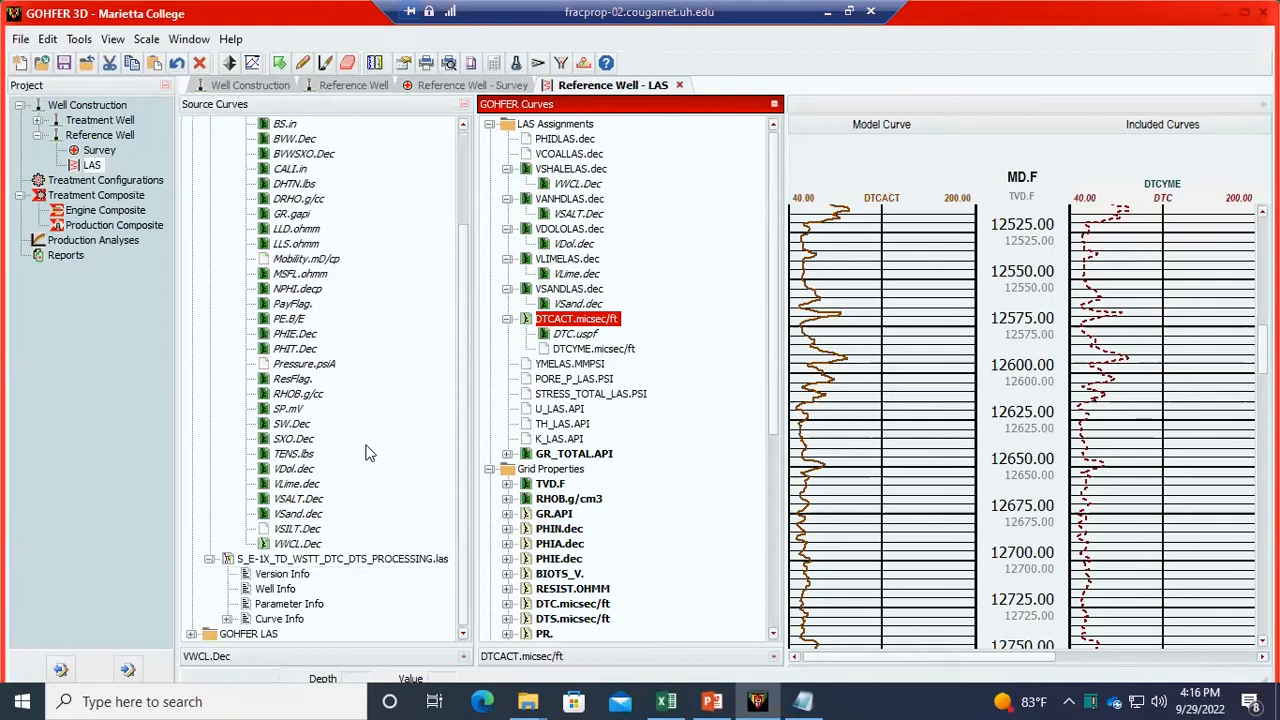
click(227, 619)
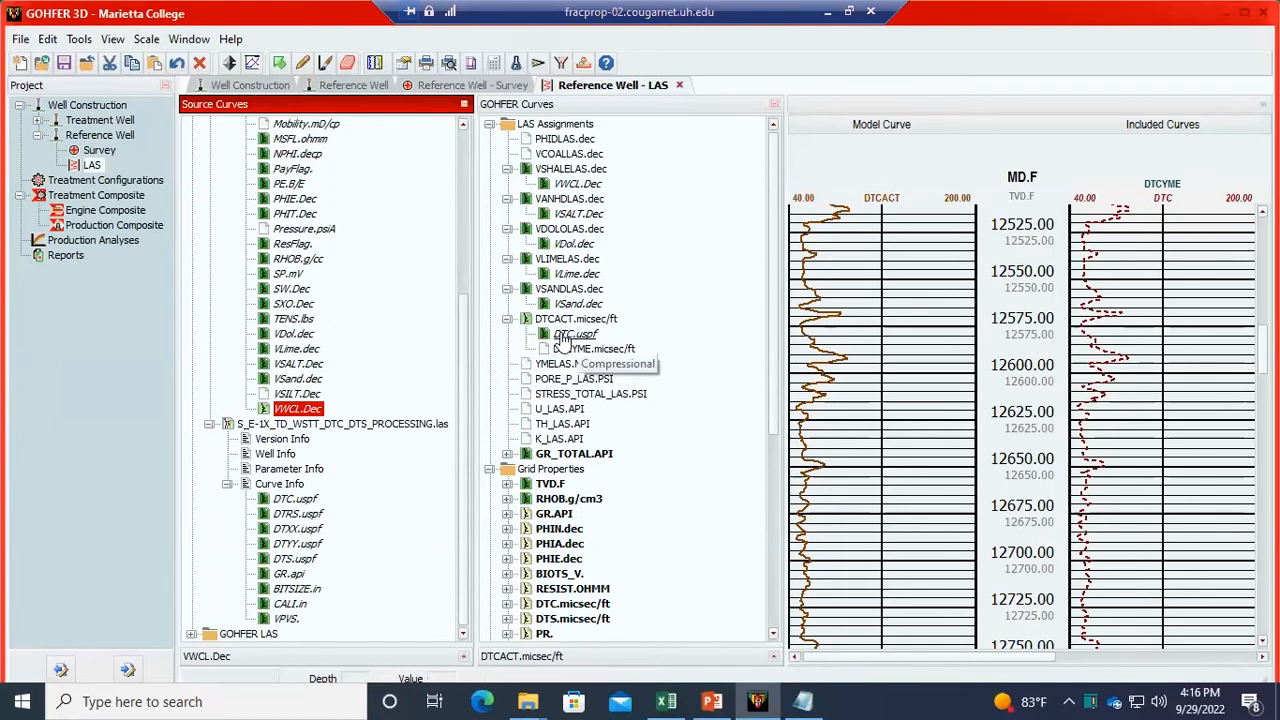
- Examine the DTC.uspf input of DTCACT along the full depth range of the log tracks
click(561, 336)
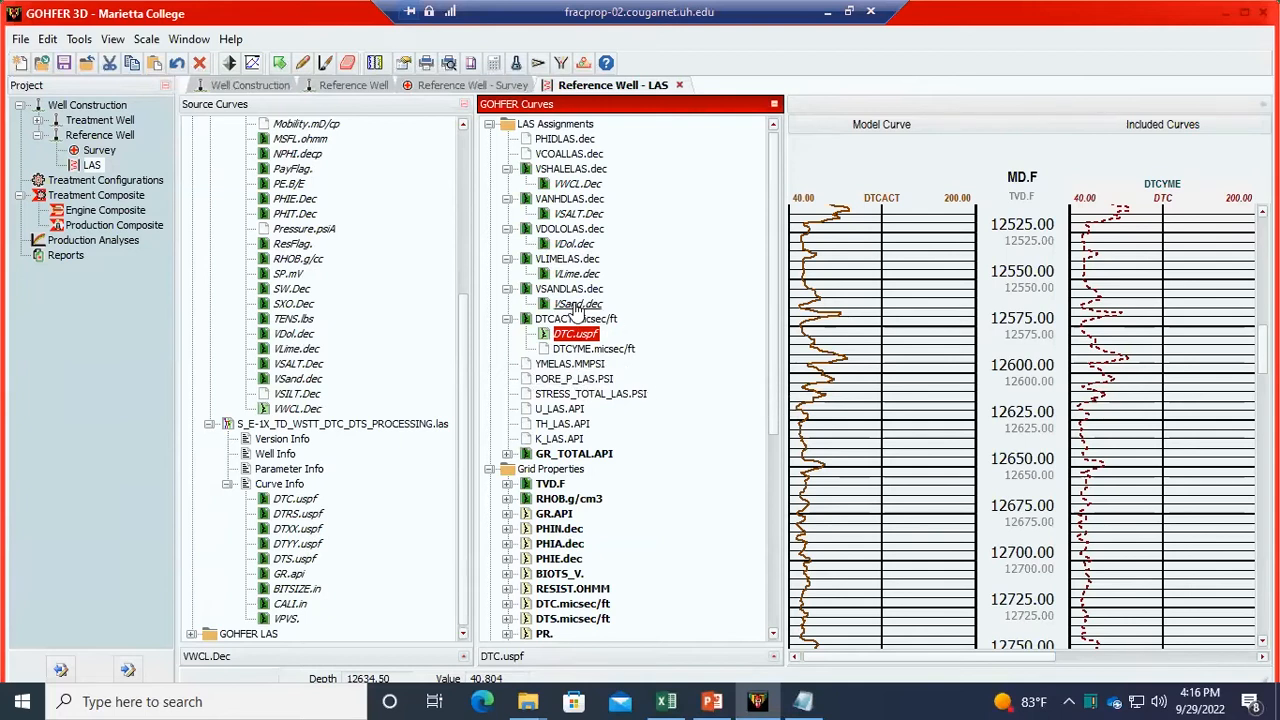
scroll(955, 425, up, 5)
scroll(940, 440, up, 2)
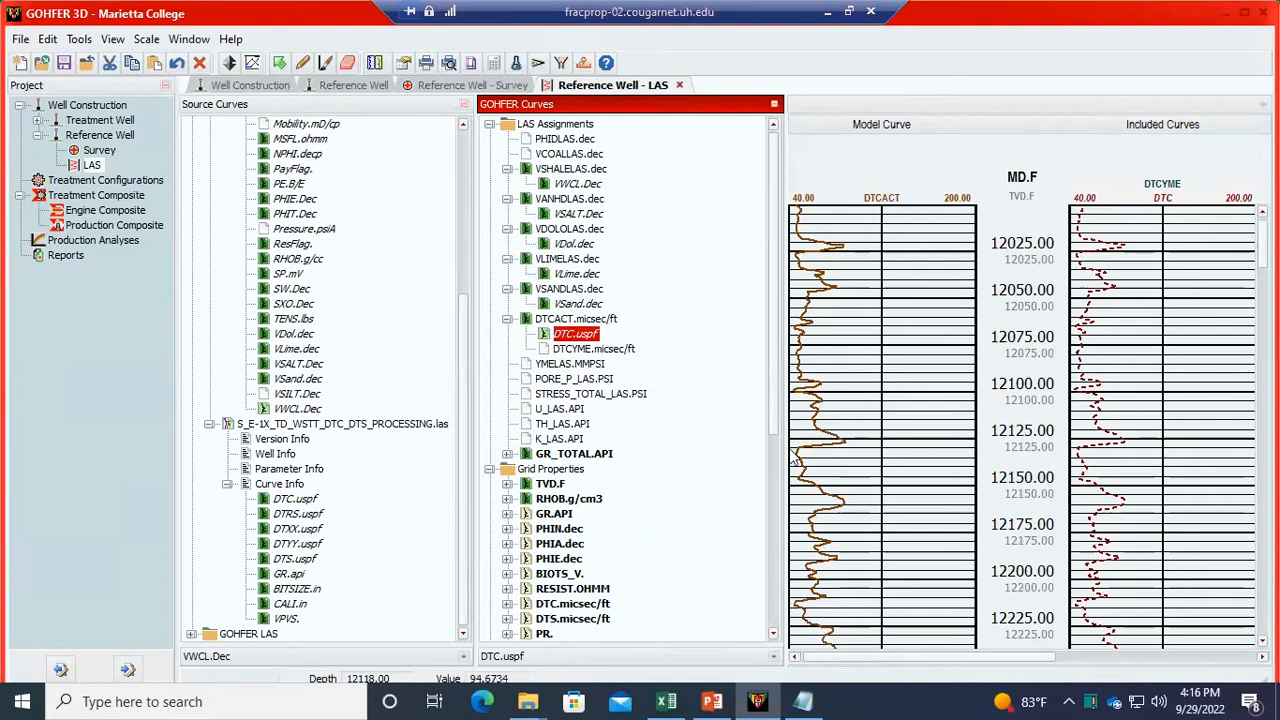
scroll(875, 505, down, 3)
scroll(855, 505, down, 17)
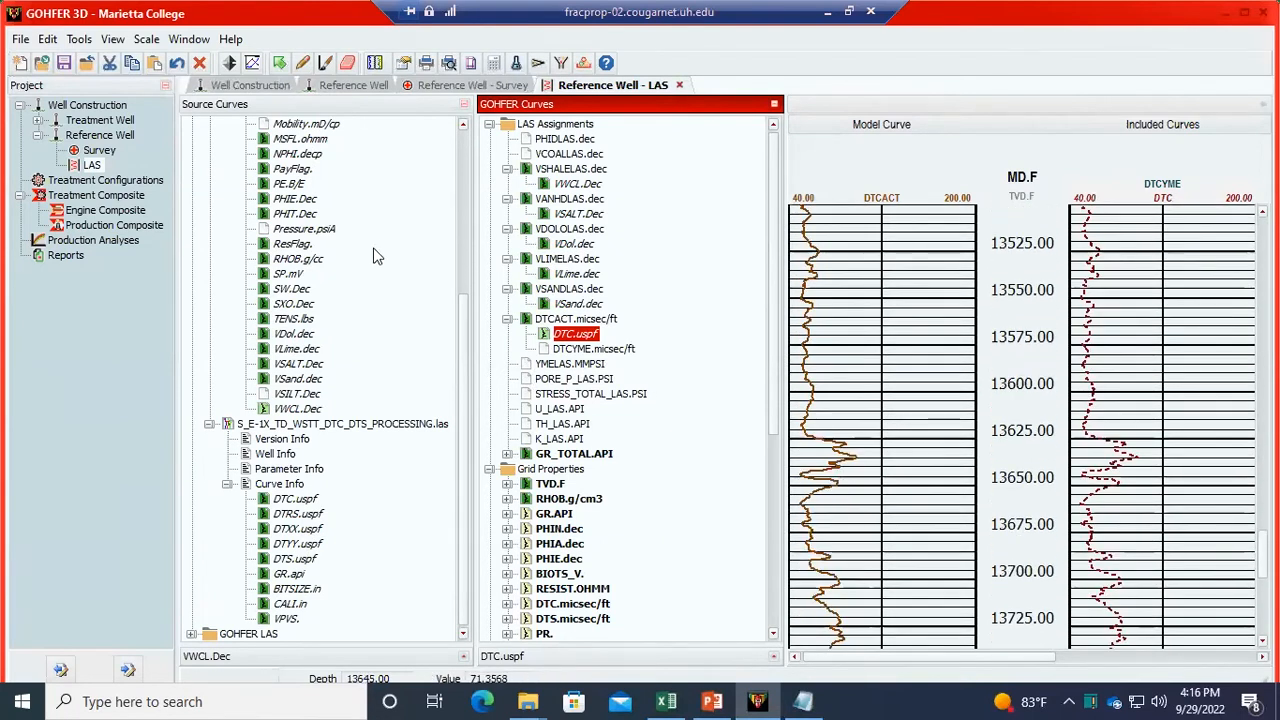
scroll(530, 455, down, 2)
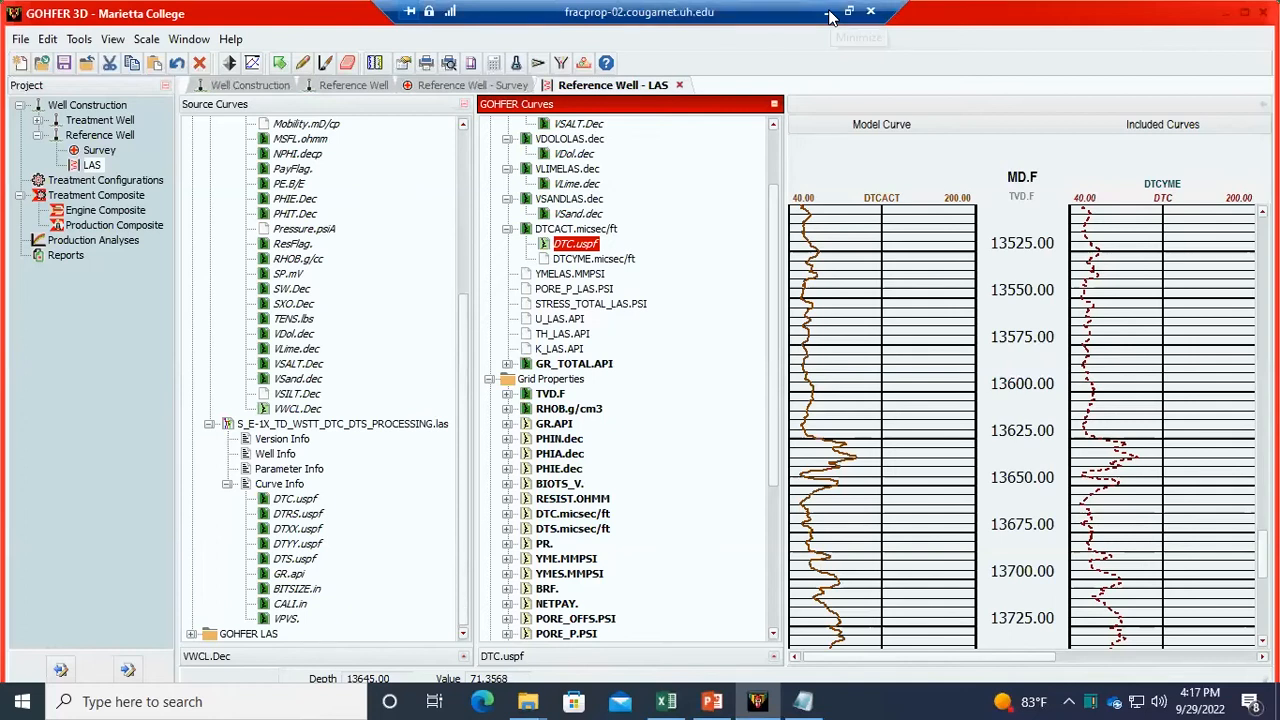
scroll(1022, 425, up, 10)
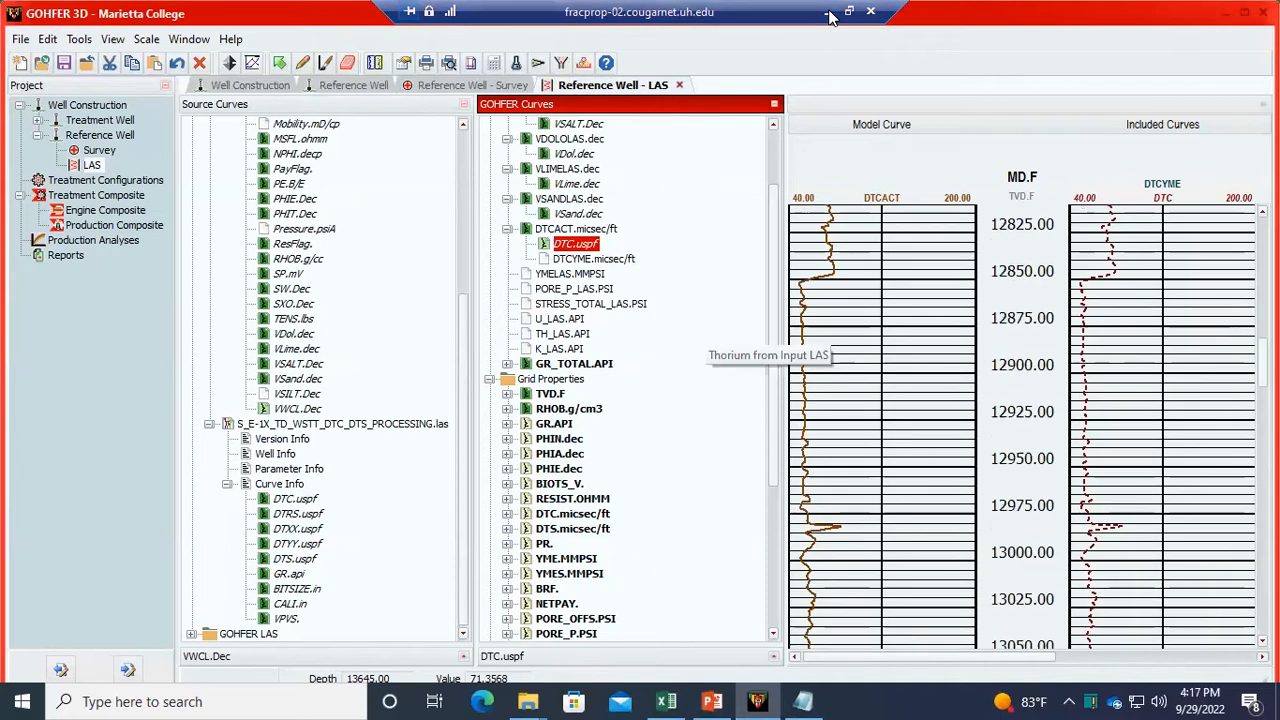
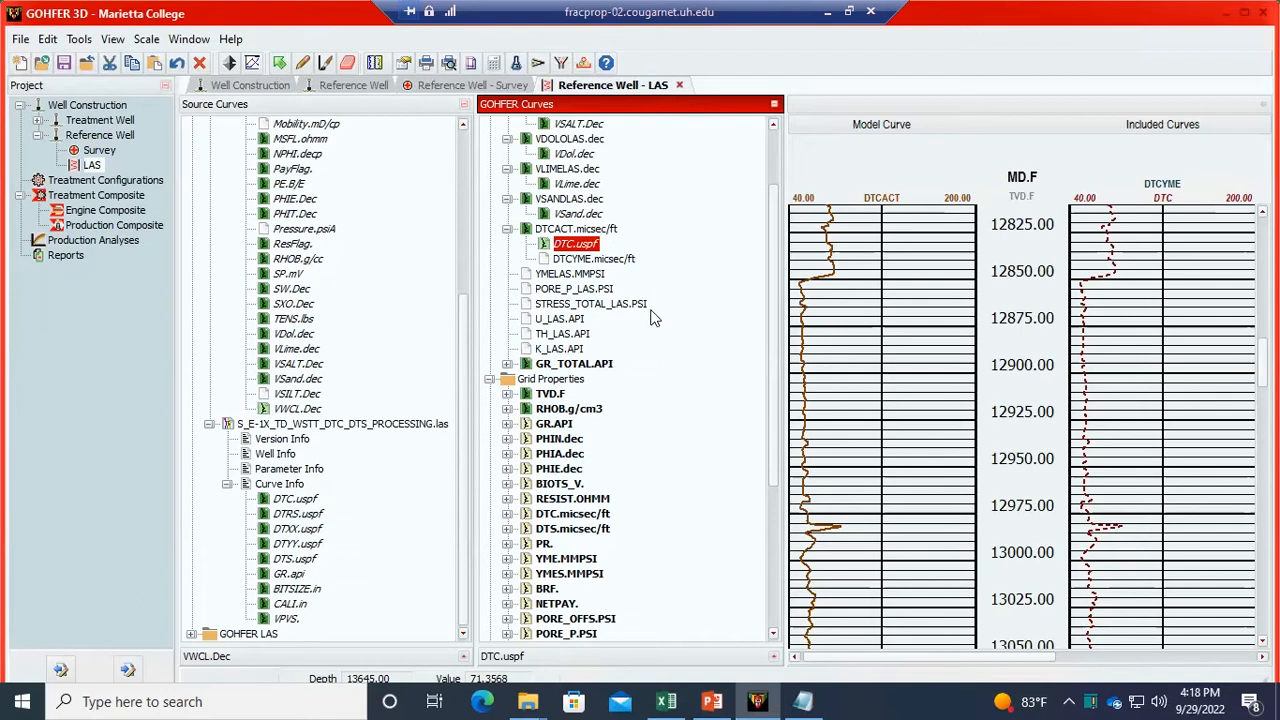
- Examine the GR_TOTAL curve along the depth tracks and narrow the GOHFER Curves list to enlarge the plot
click(603, 368)
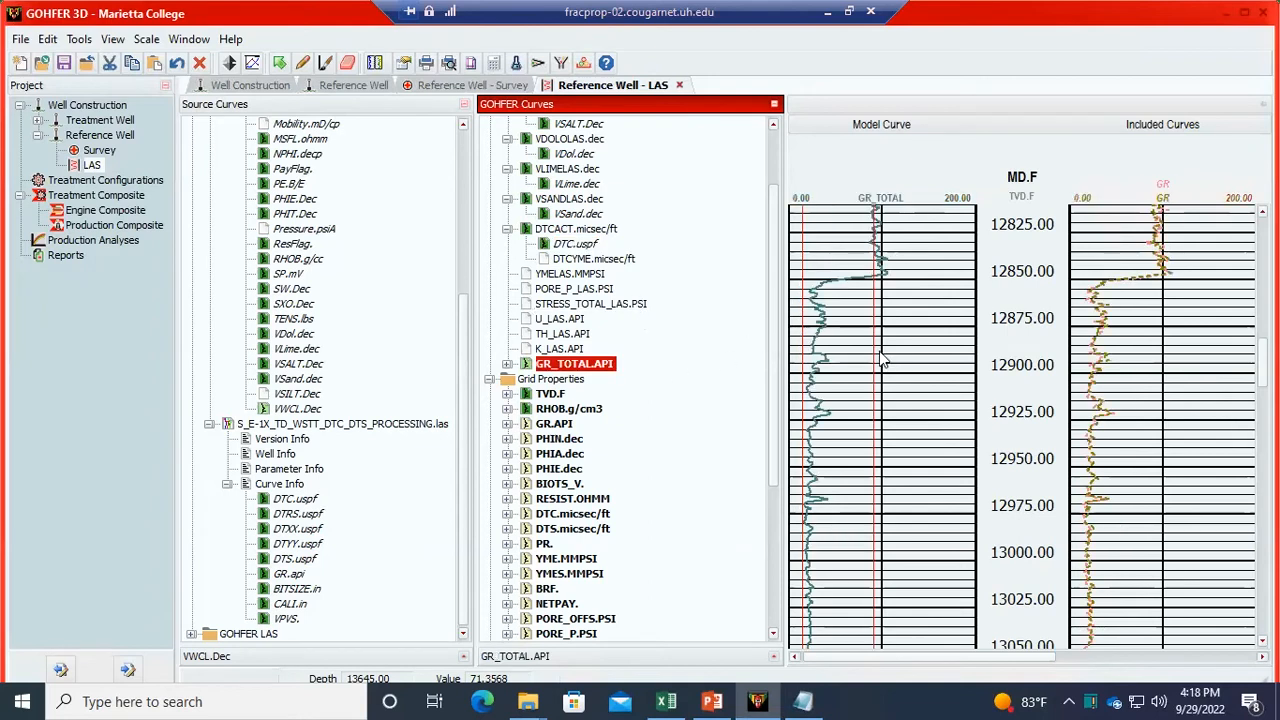
scroll(865, 400, down, 7)
scroll(855, 432, up, 10)
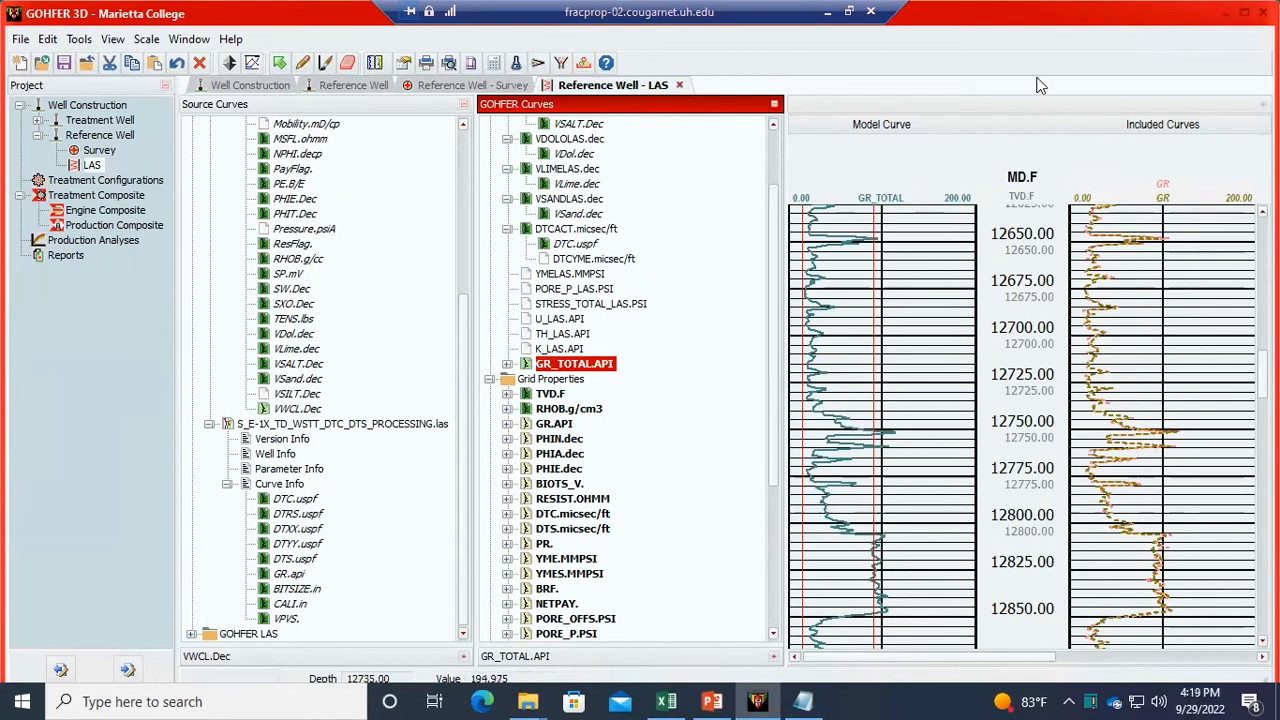
double_click(1050, 19)
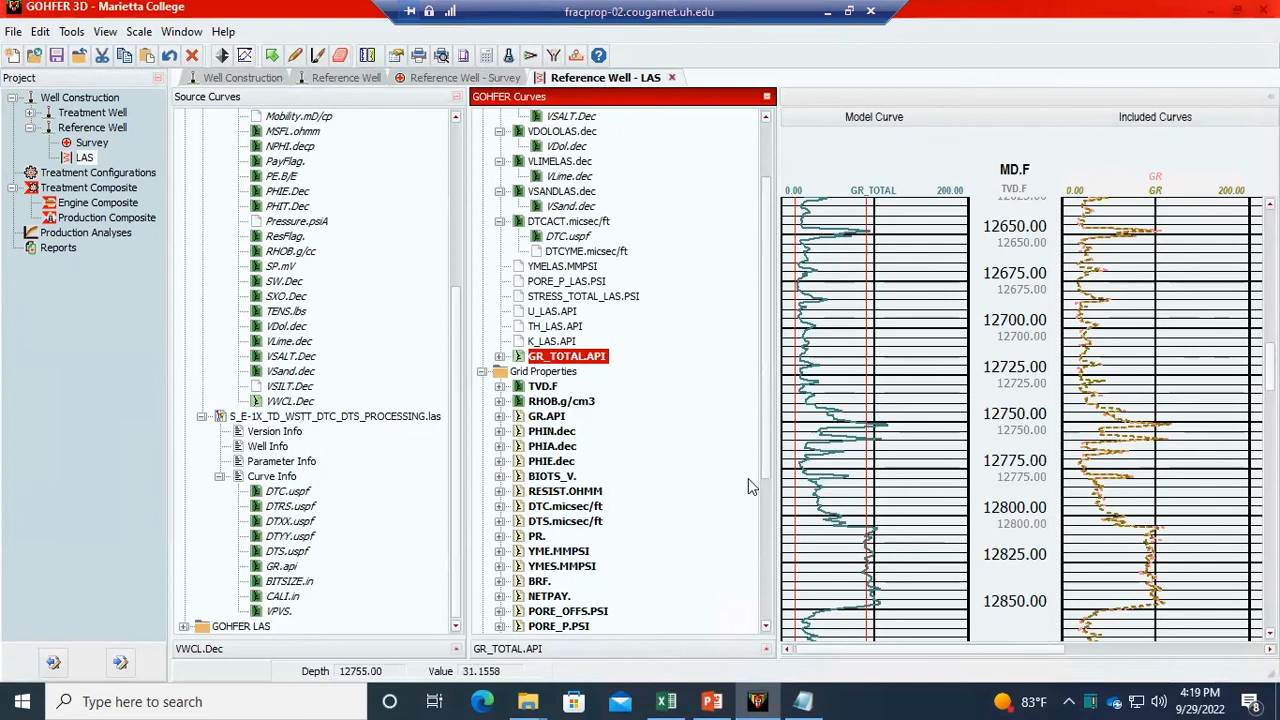
drag(775, 492, 696, 476)
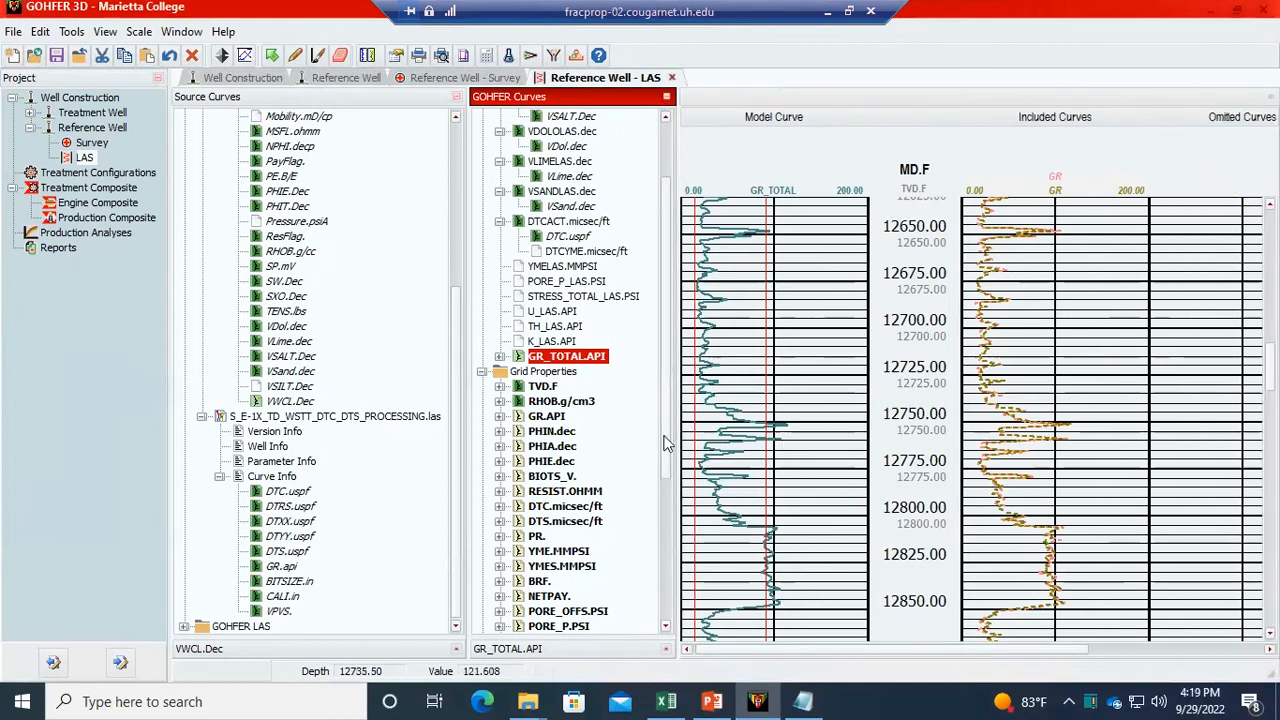
- List the input curves under GR_TOTAL and look at GR.api and GR.gapi individually
click(500, 357)
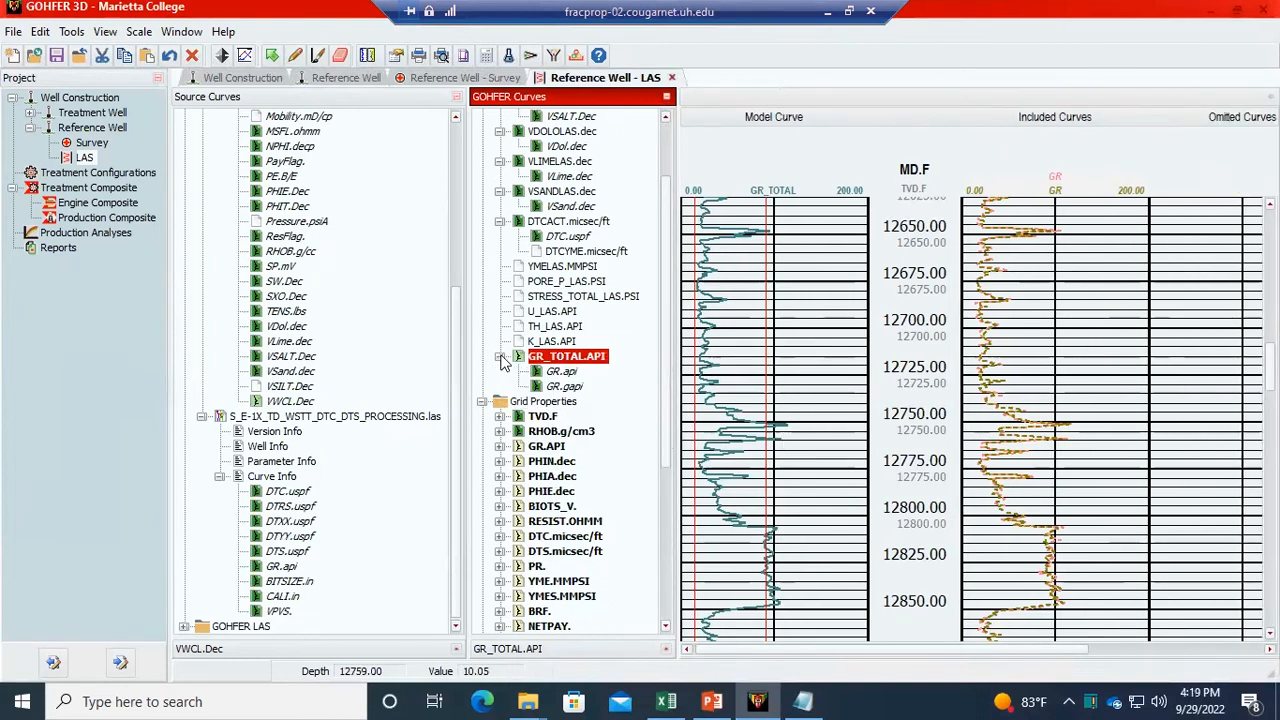
click(563, 371)
click(566, 358)
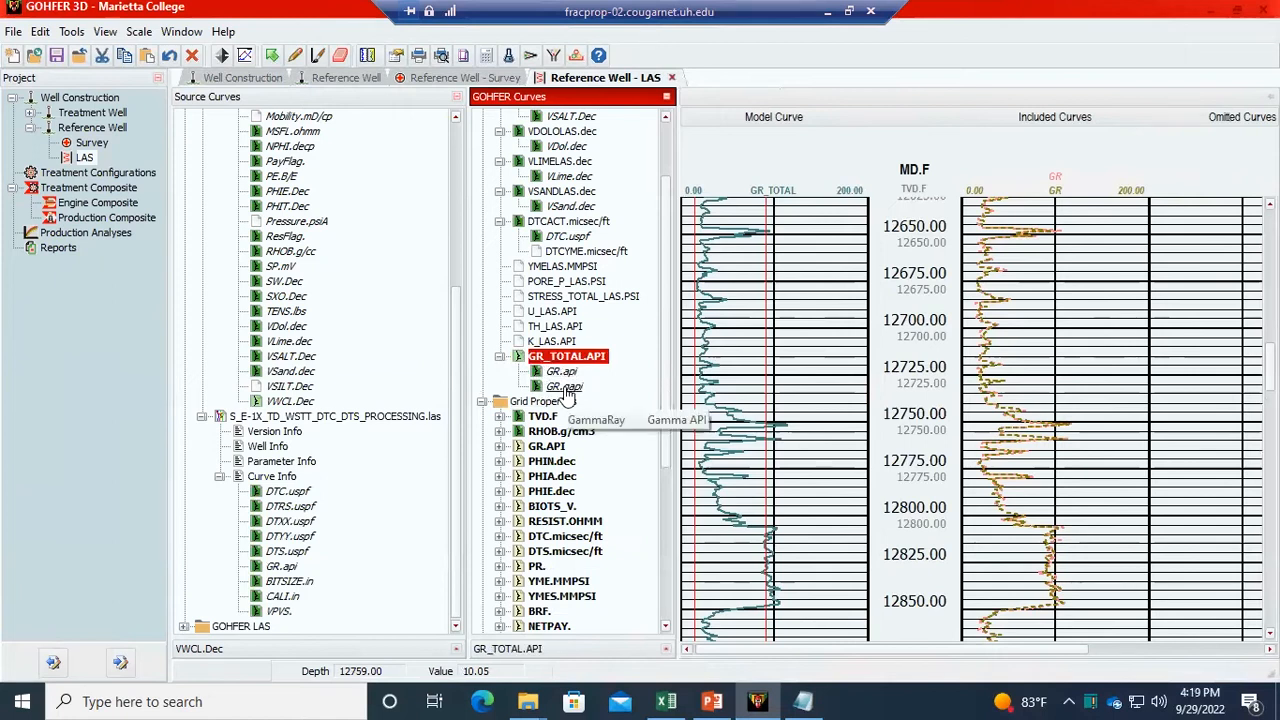
click(562, 372)
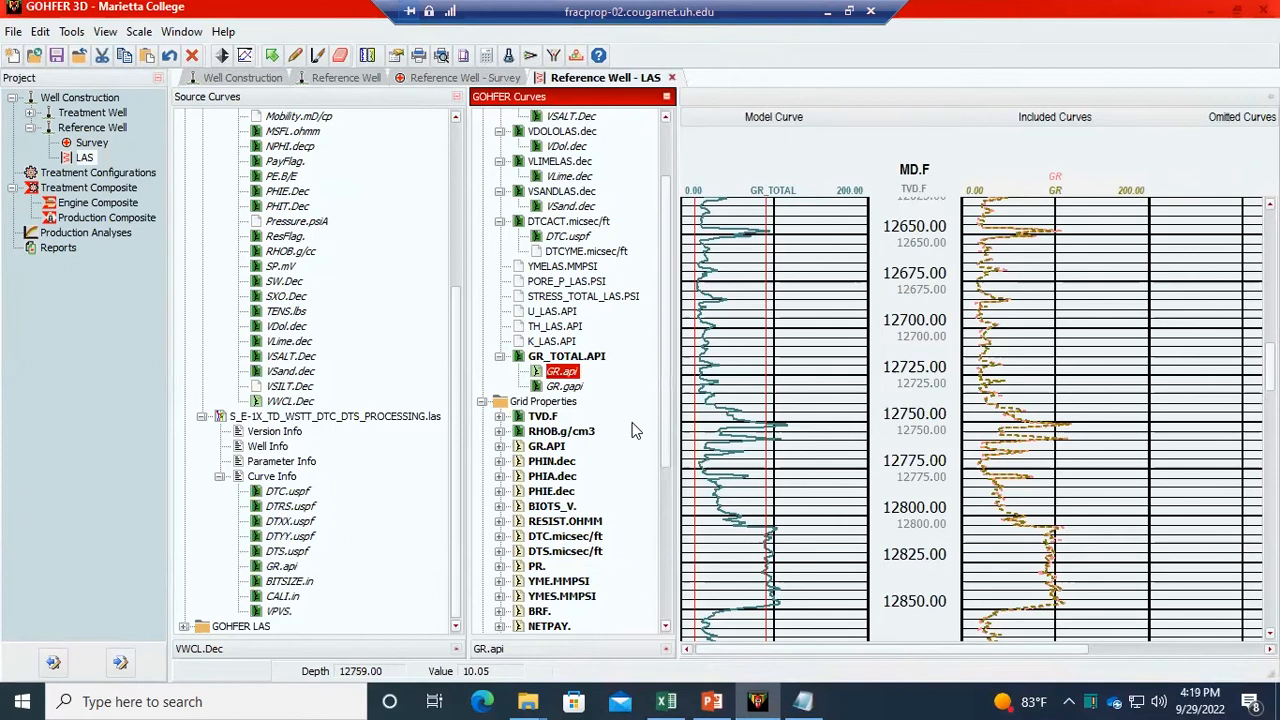
click(558, 386)
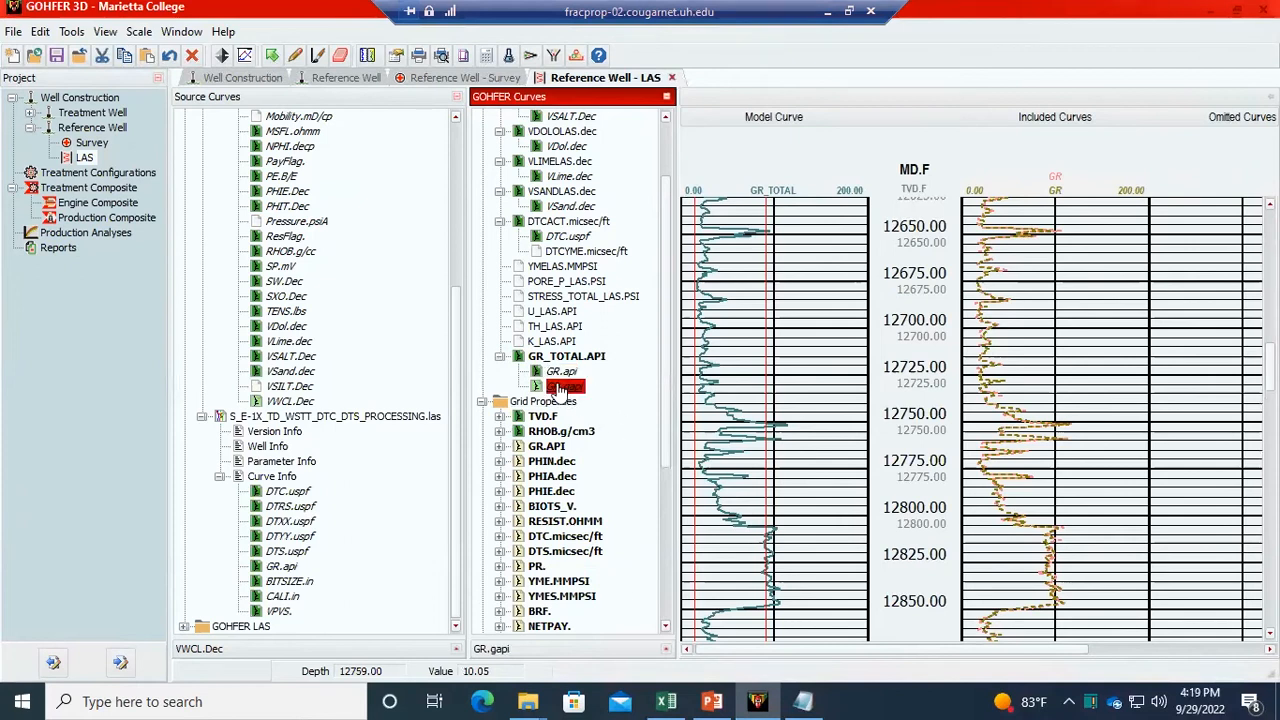
click(562, 372)
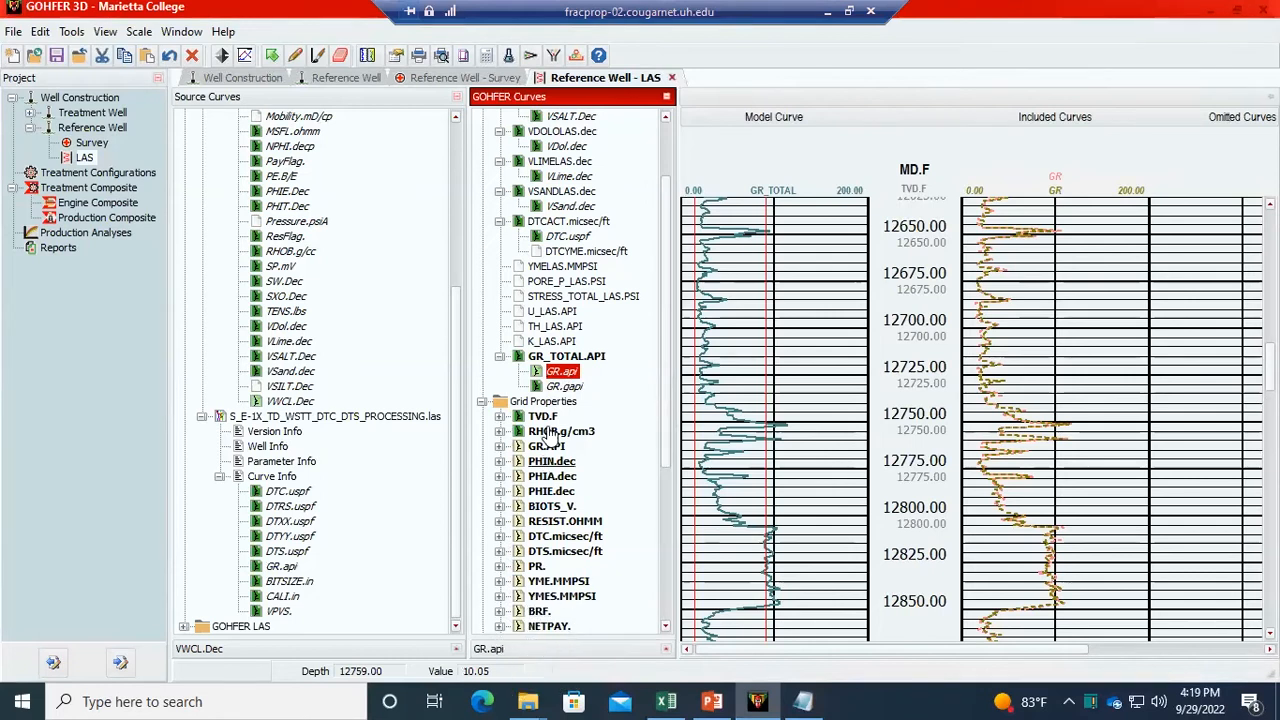
click(600, 358)
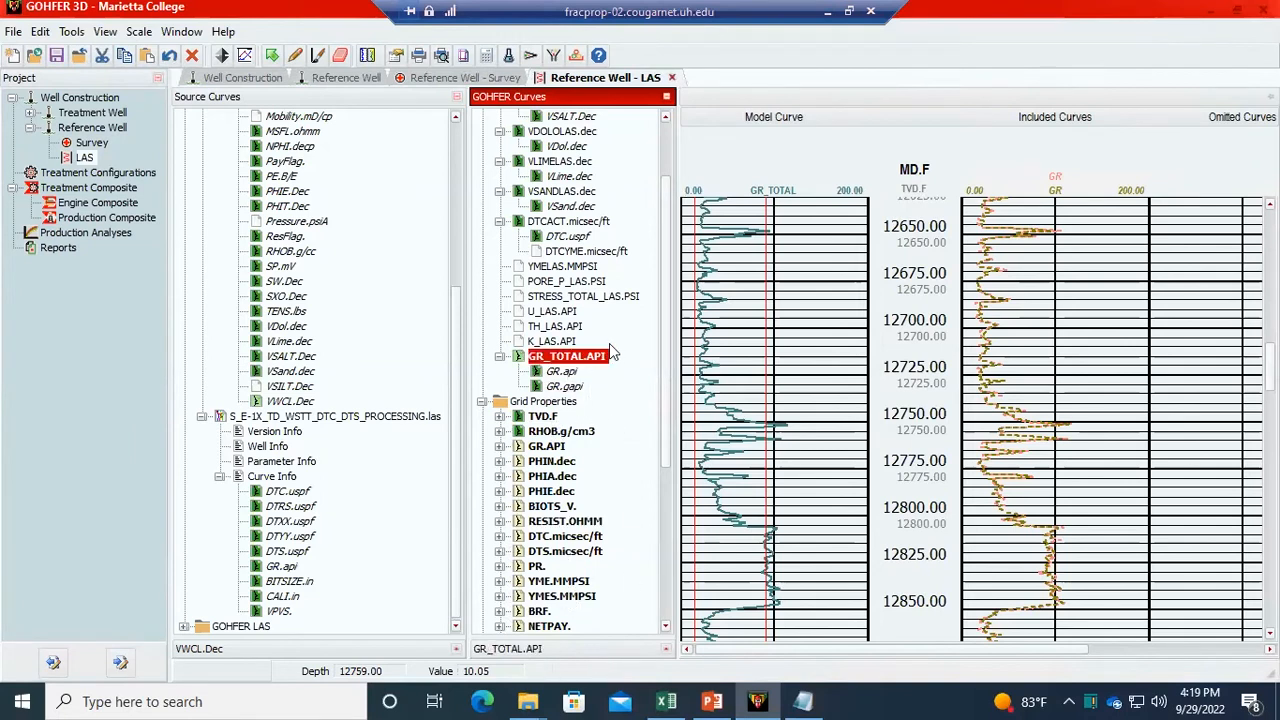
- Reveal the property table for GR_TOTAL and review its calculation, gamma ray limits, depths and scale
click(669, 649)
drag(653, 628, 653, 411)
scroll(581, 549, down, 1)
scroll(583, 555, down, 3)
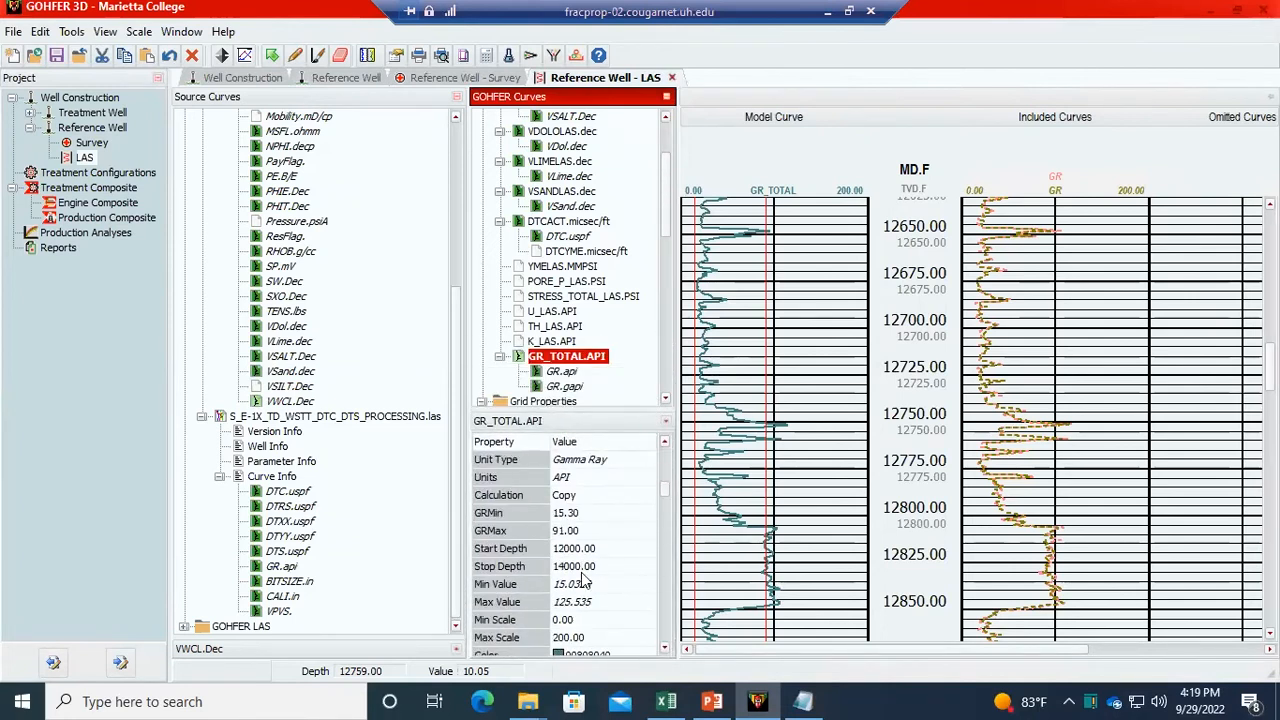
scroll(595, 630, up, 4)
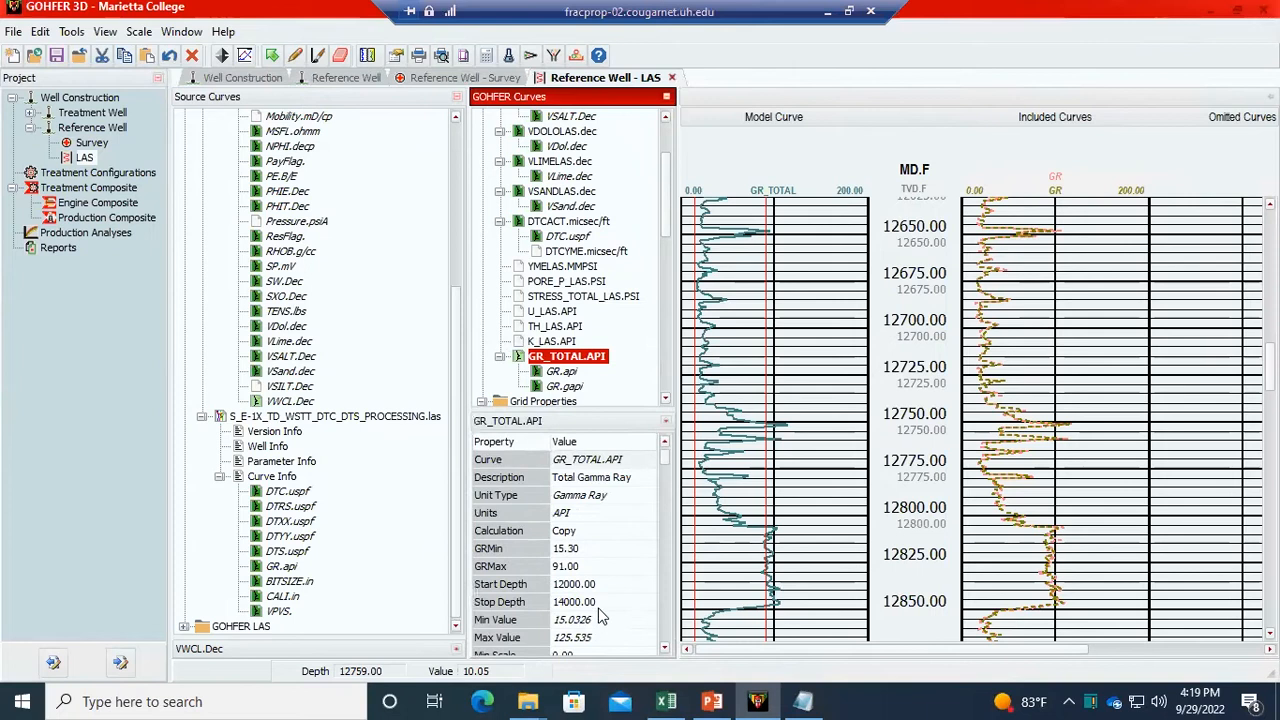
- Check which LAS file GR.api and GR.gapi each come from, widening the property table to show the full file name
click(565, 373)
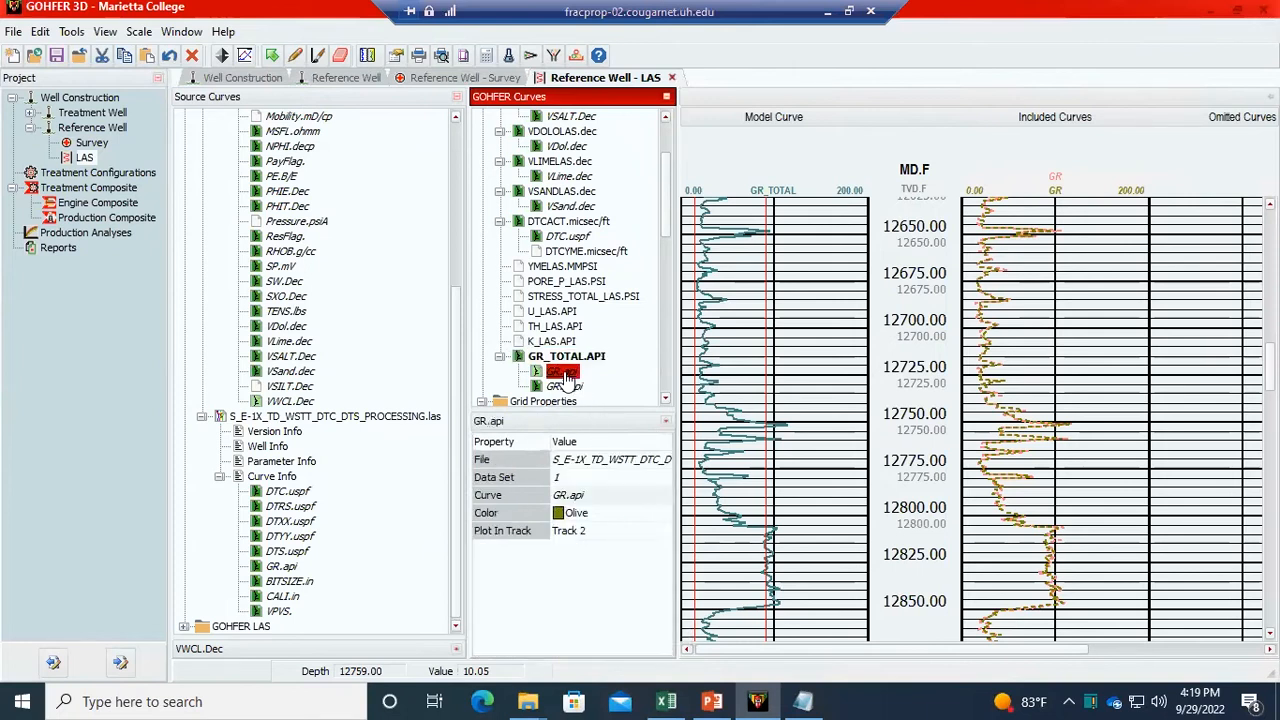
click(599, 470)
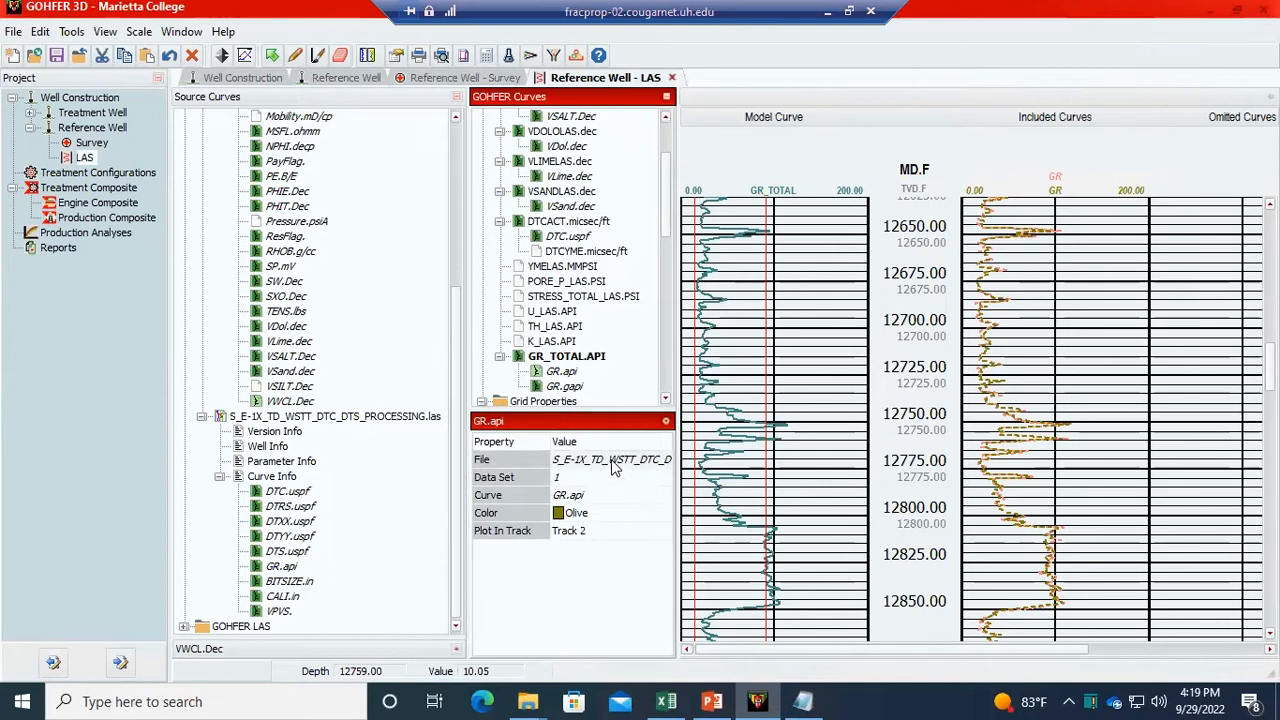
click(561, 372)
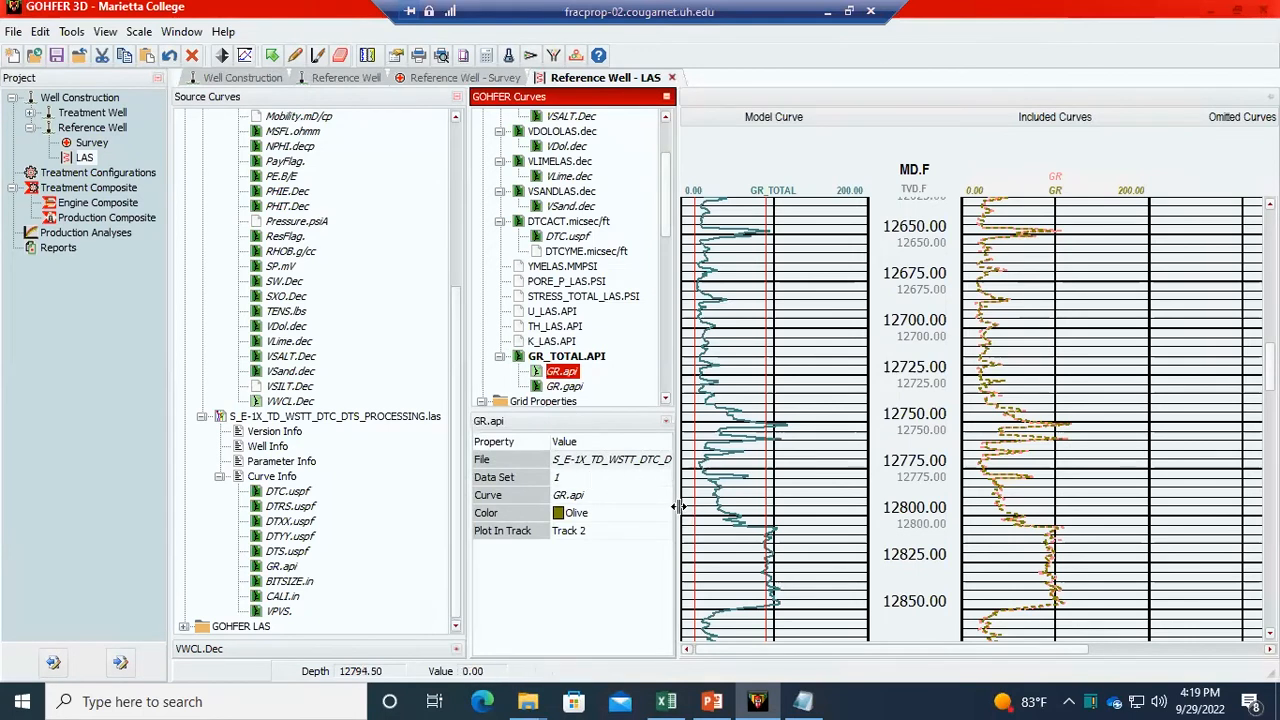
drag(678, 507, 766, 515)
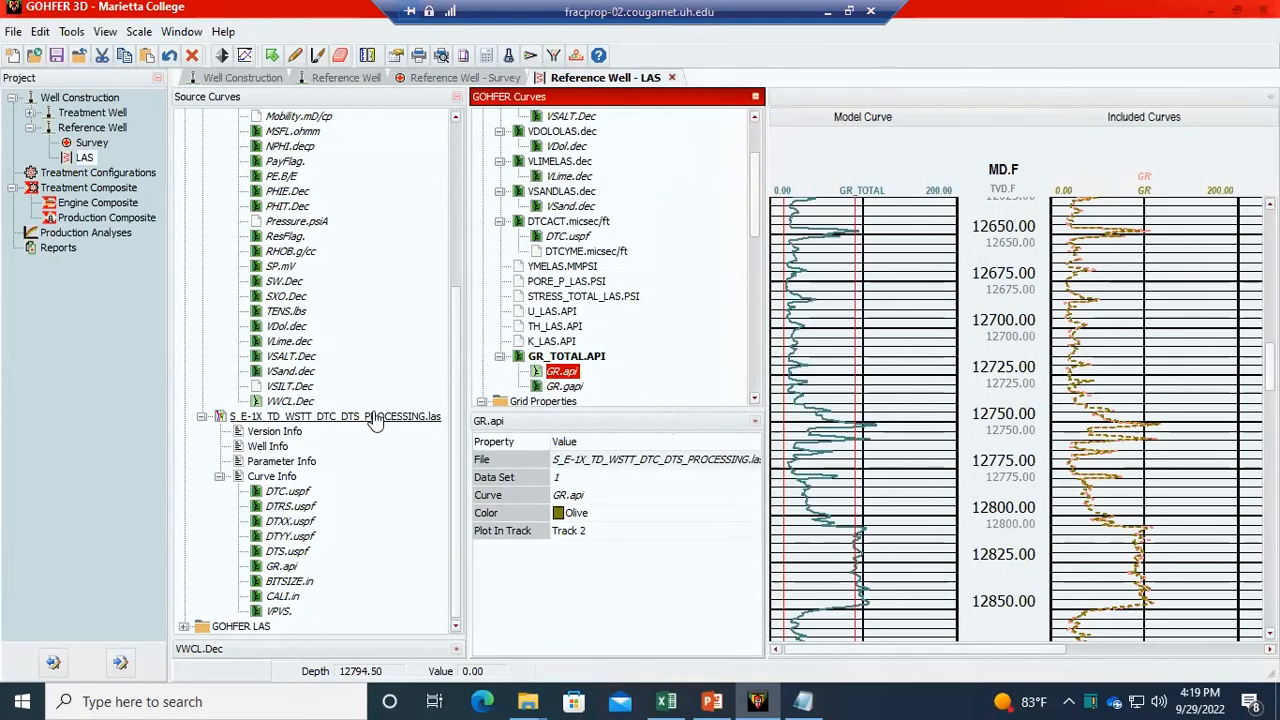
click(566, 388)
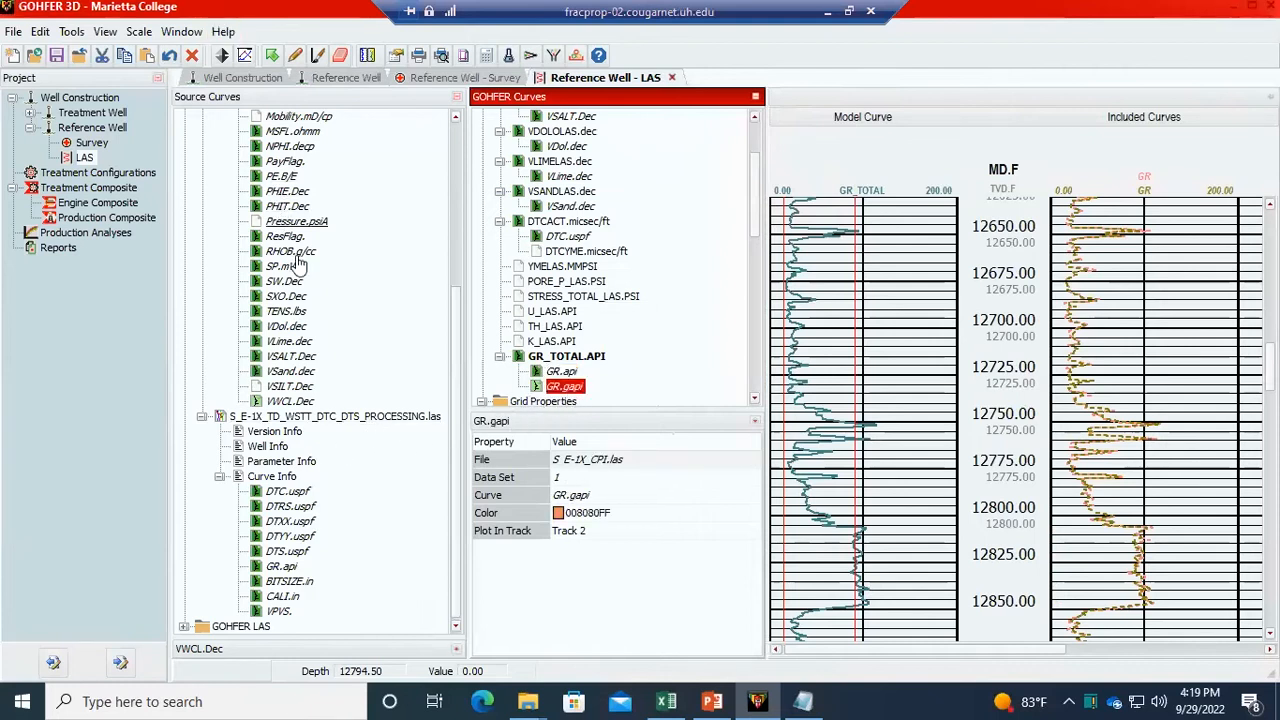
- Compare the S E-1X_CPI.las source curves with the file of GR.api, and return to the GR_TOTAL properties
scroll(297, 260, up, 5)
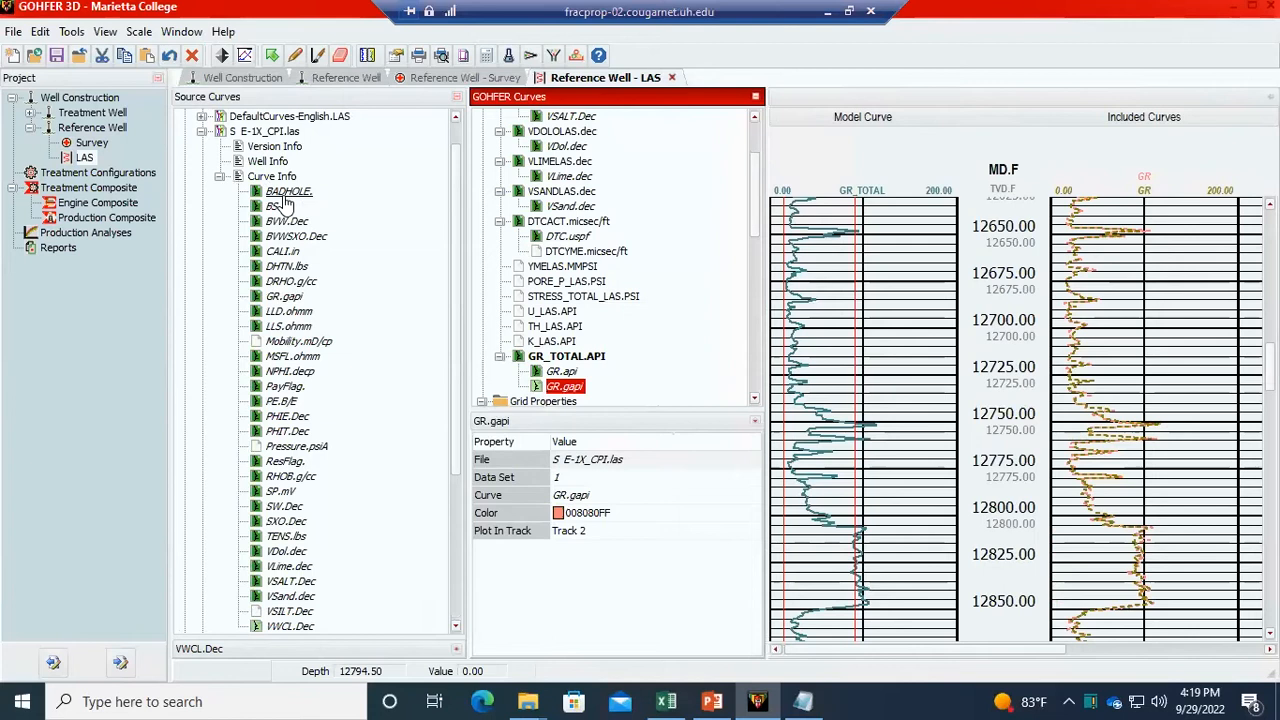
click(562, 372)
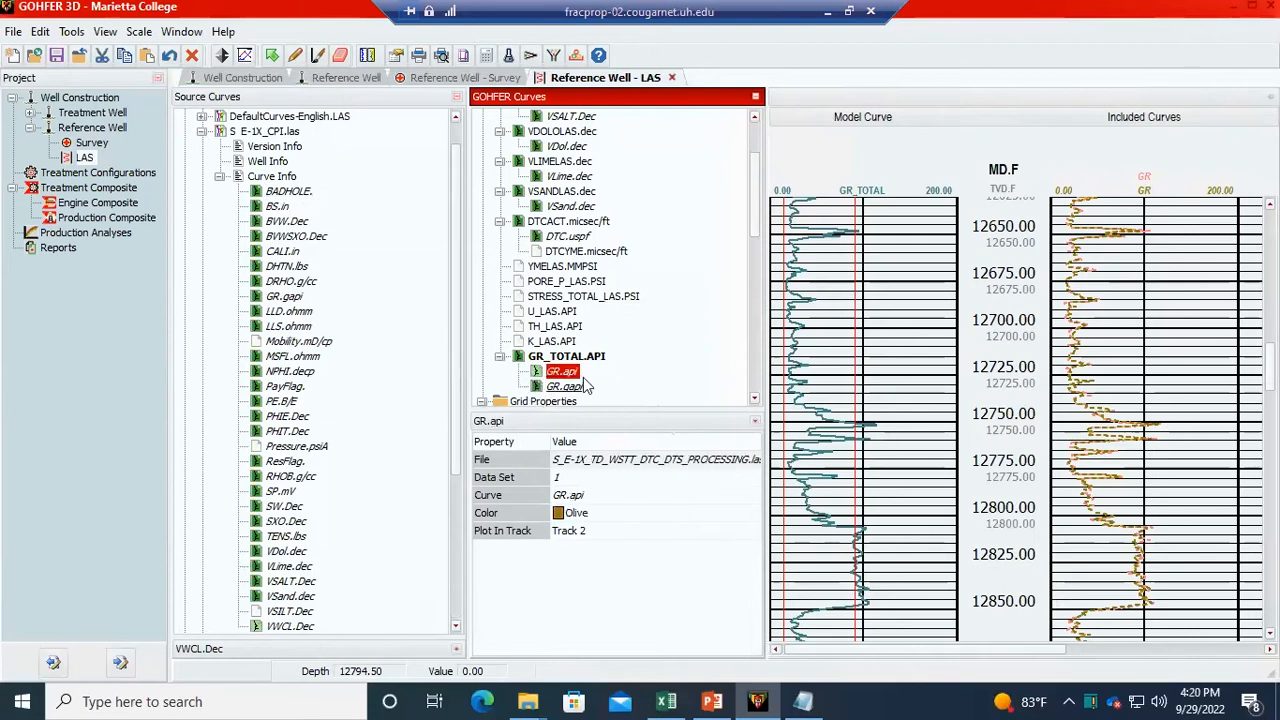
click(567, 357)
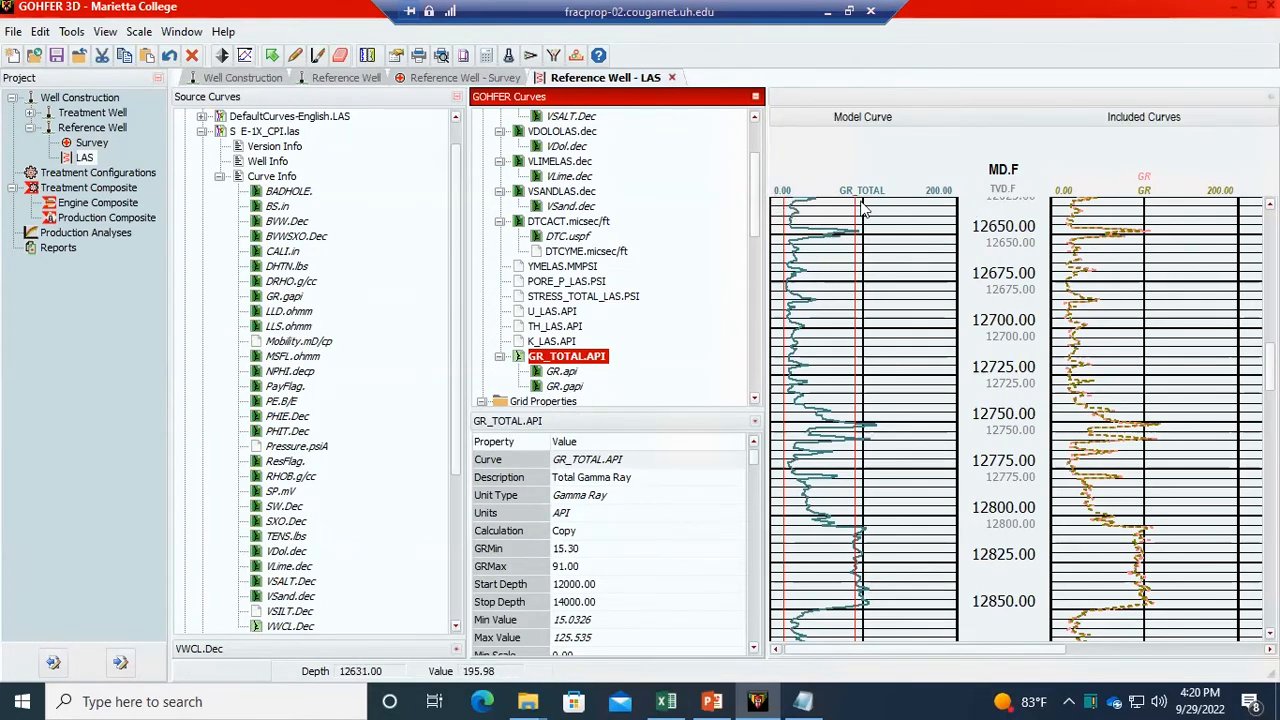
- Try Max Scale values of 300 and 100 for GR_TOTAL, and restore it to 200
scroll(600, 584, down, 3)
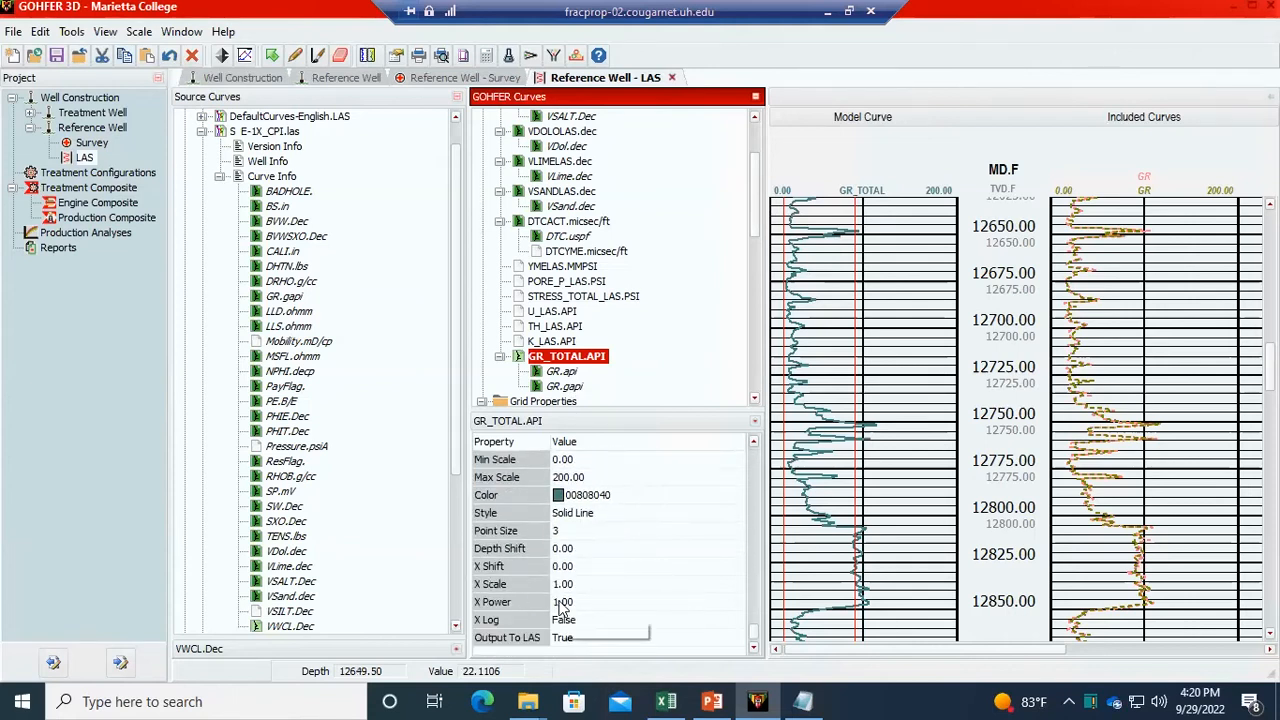
scroll(555, 563, up, 1)
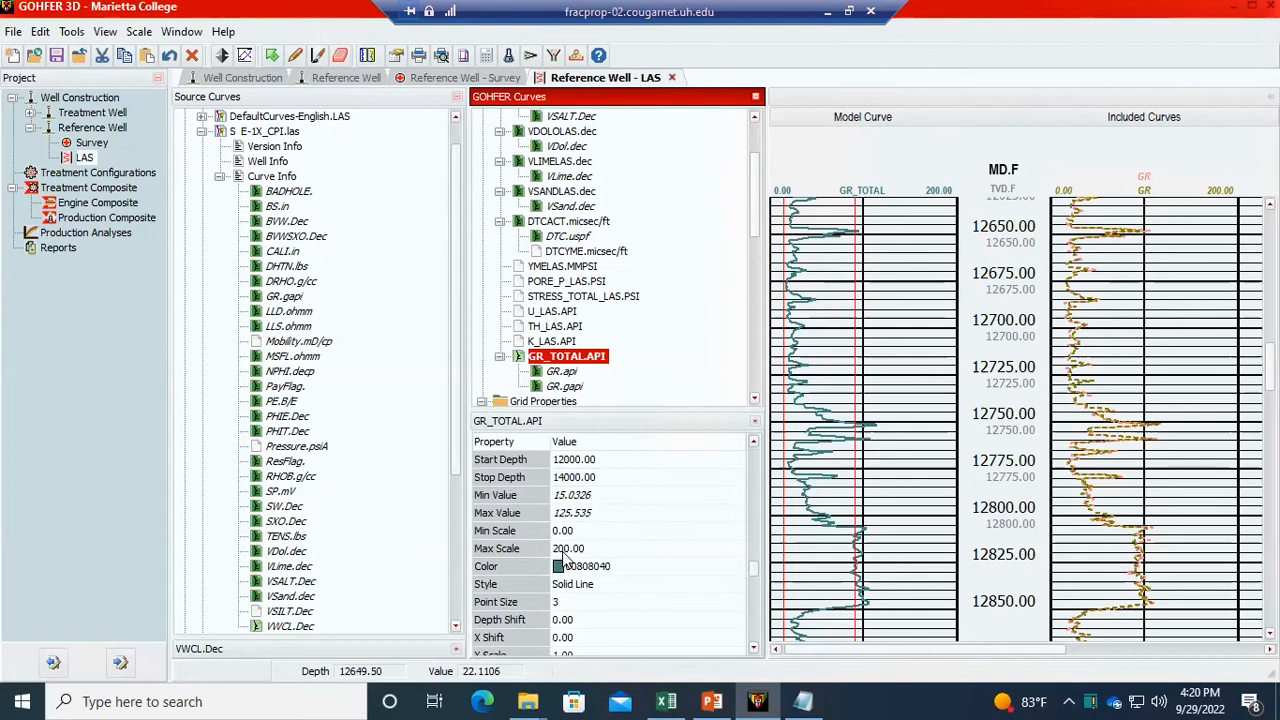
click(562, 548)
click(562, 548)
text(300)
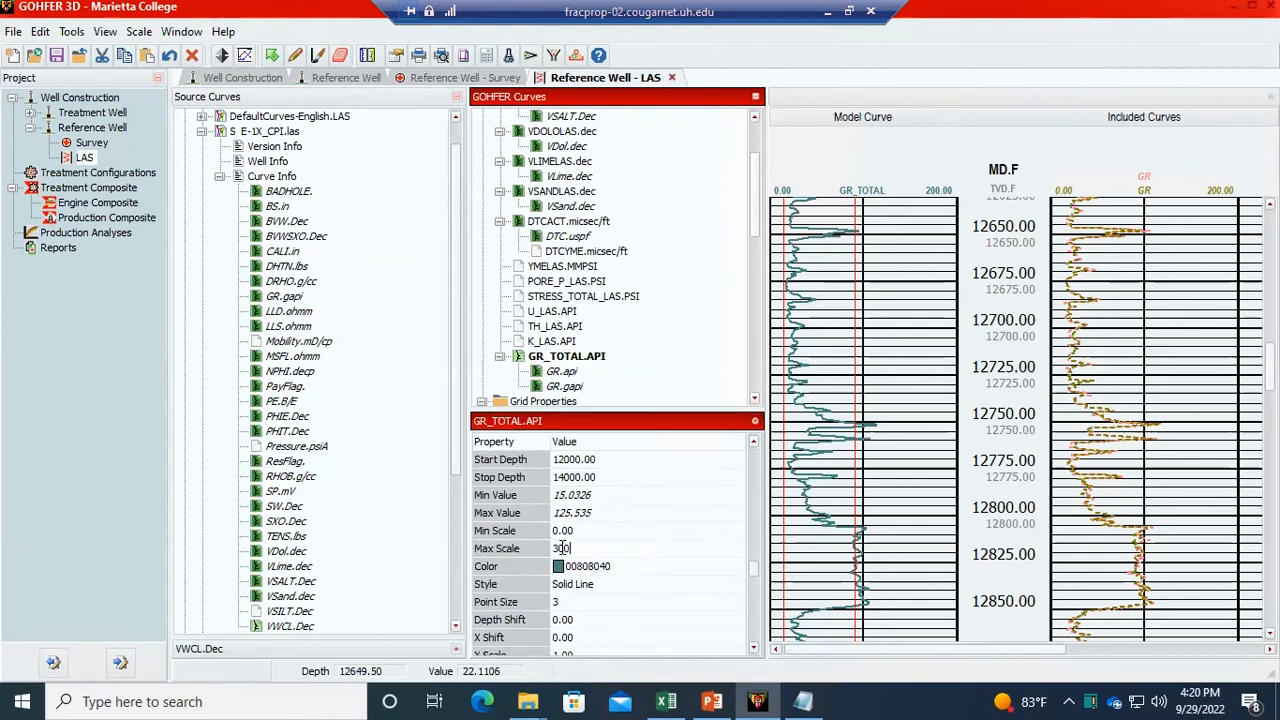
key(Return)
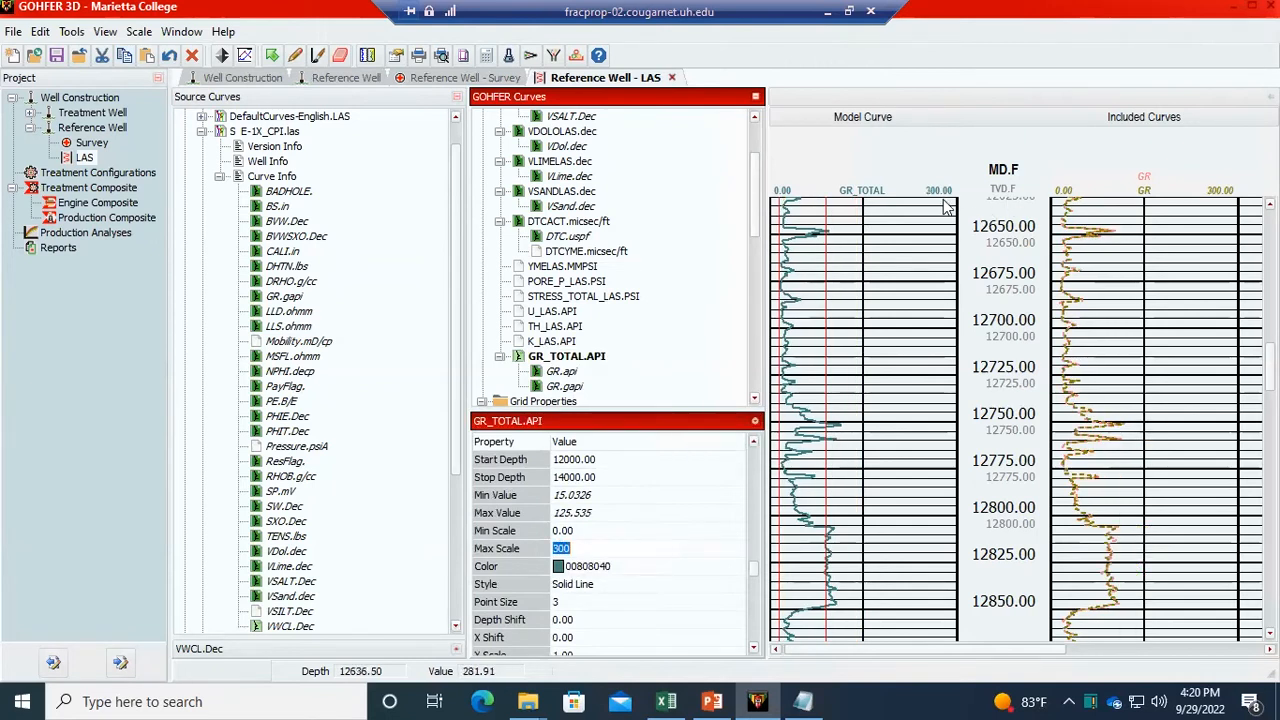
text(100)
key(Return)
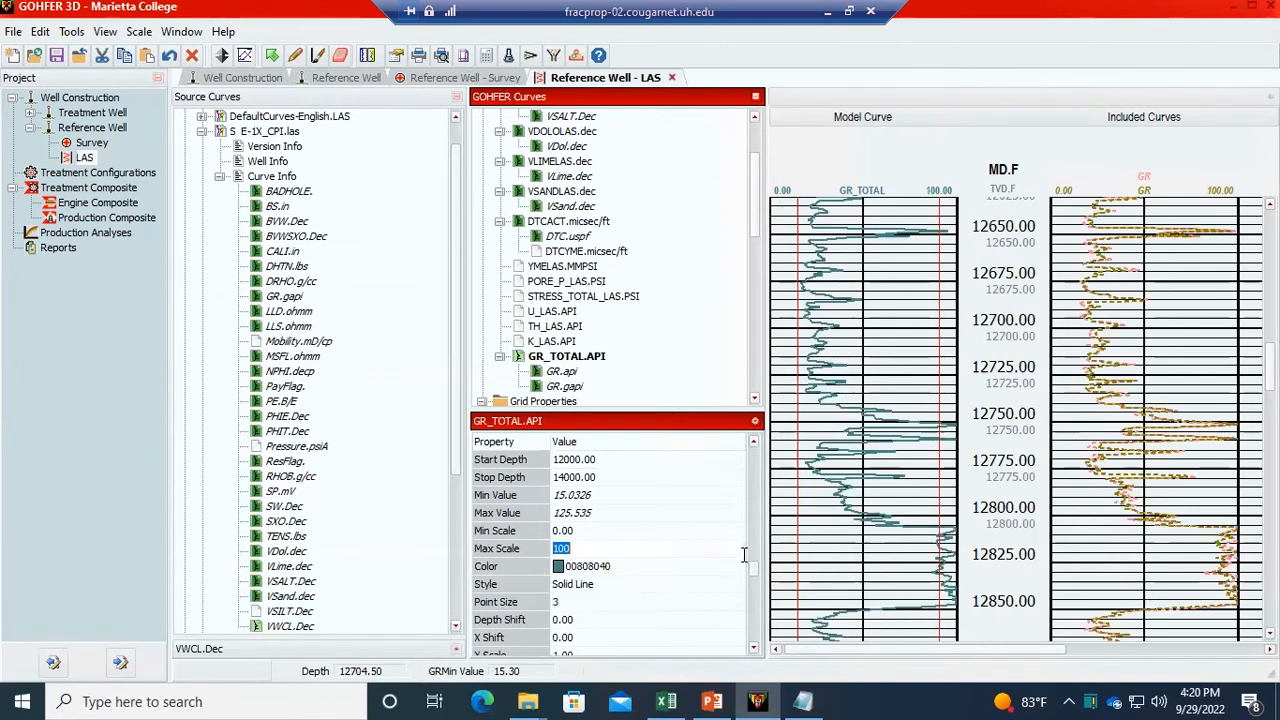
text(200)
key(Return)
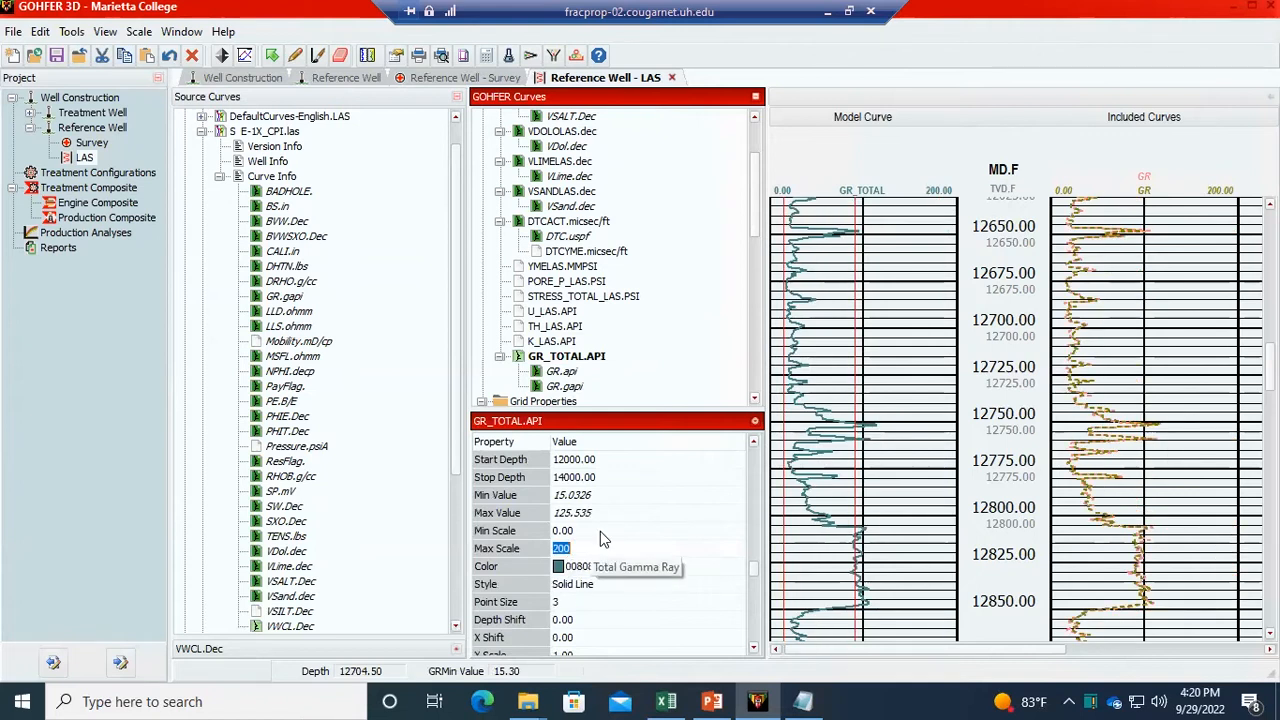
- Move the GRMax limit line of GR_TOTAL to about 113.57, aligned with the high gamma ray readings near 12231 ft
scroll(607, 527, down, 5)
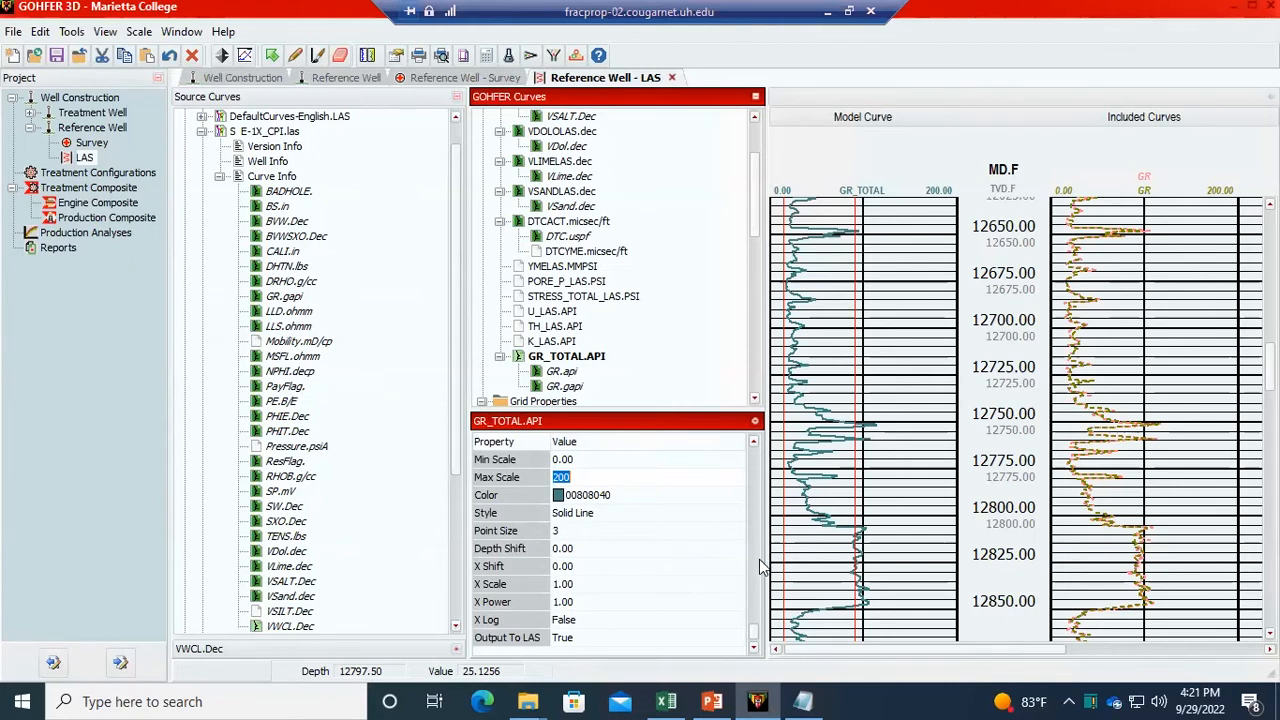
scroll(866, 550, down, 3)
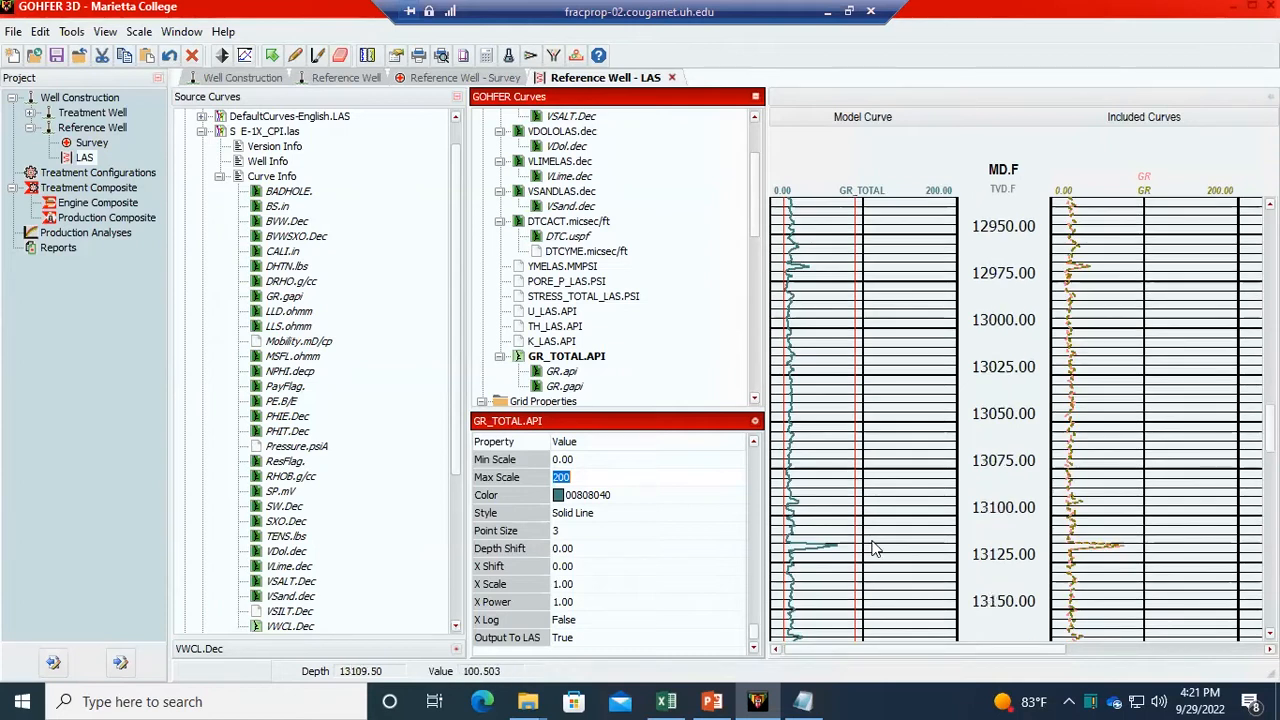
scroll(870, 565, up, 4)
scroll(866, 586, down, 2)
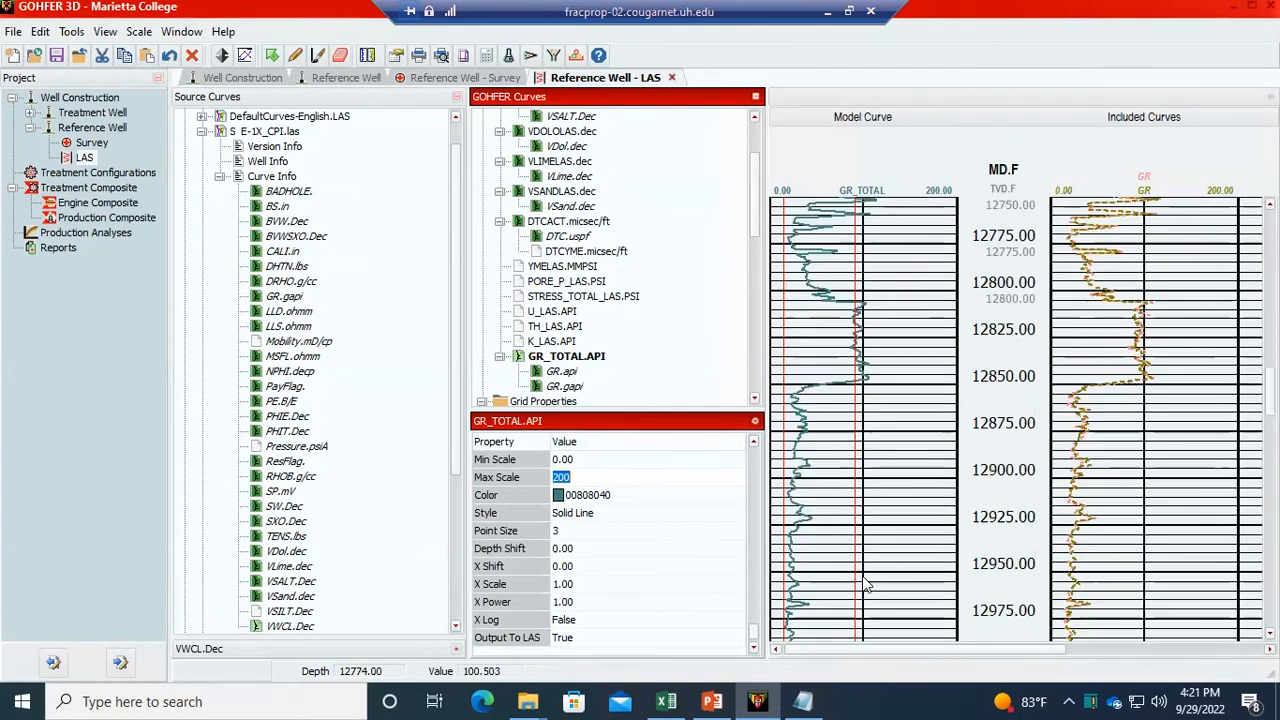
scroll(866, 586, down, 8)
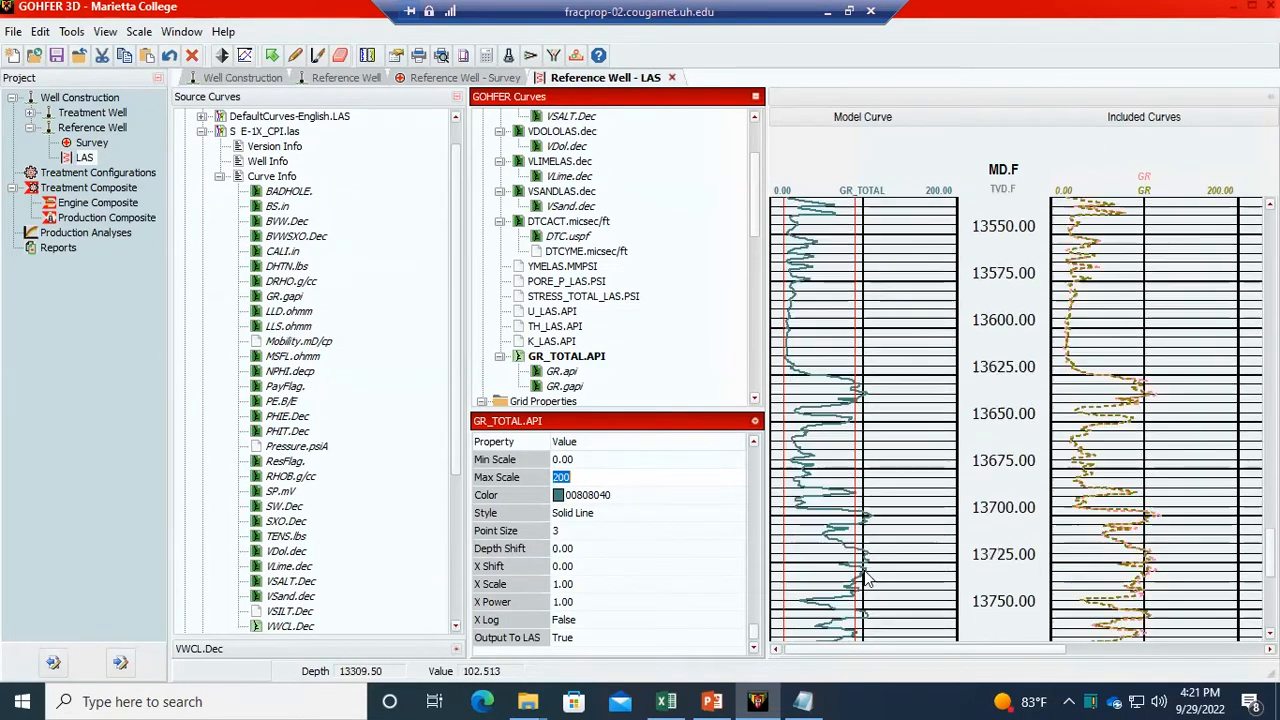
scroll(866, 578, down, 1)
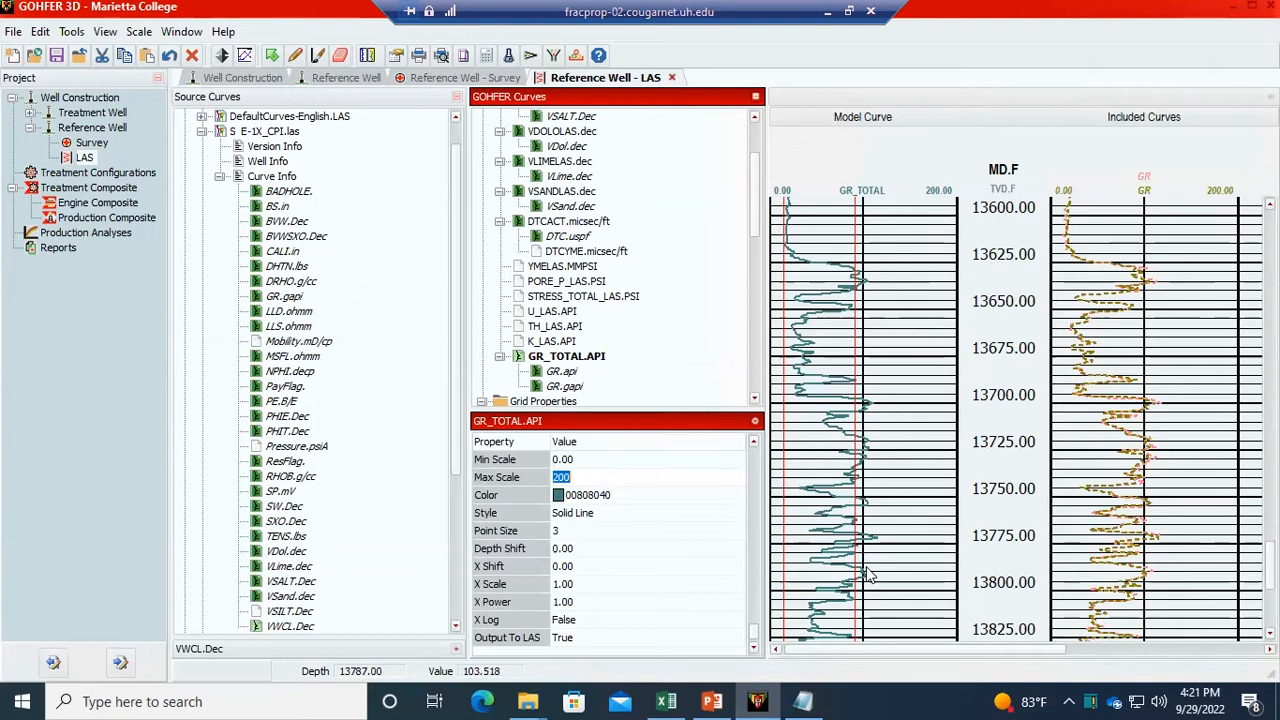
click(855, 482)
scroll(895, 450, up, 1)
scroll(895, 450, up, 20)
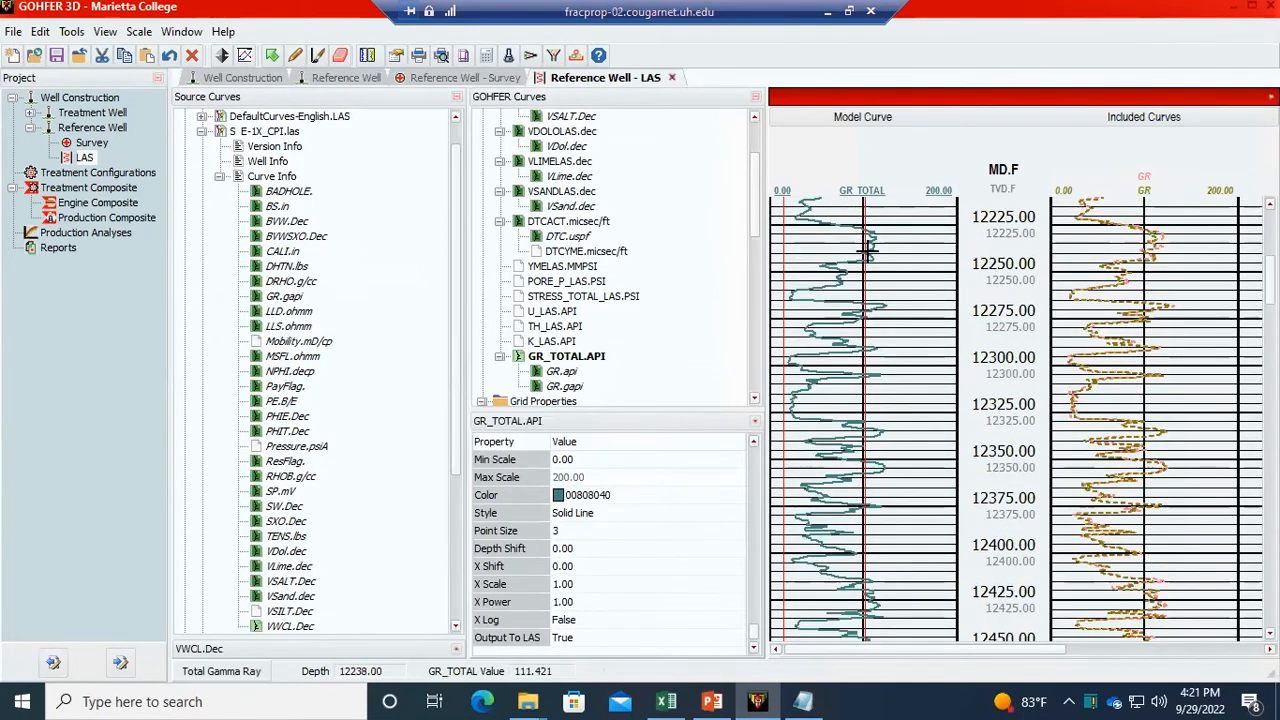
drag(867, 236, 876, 236)
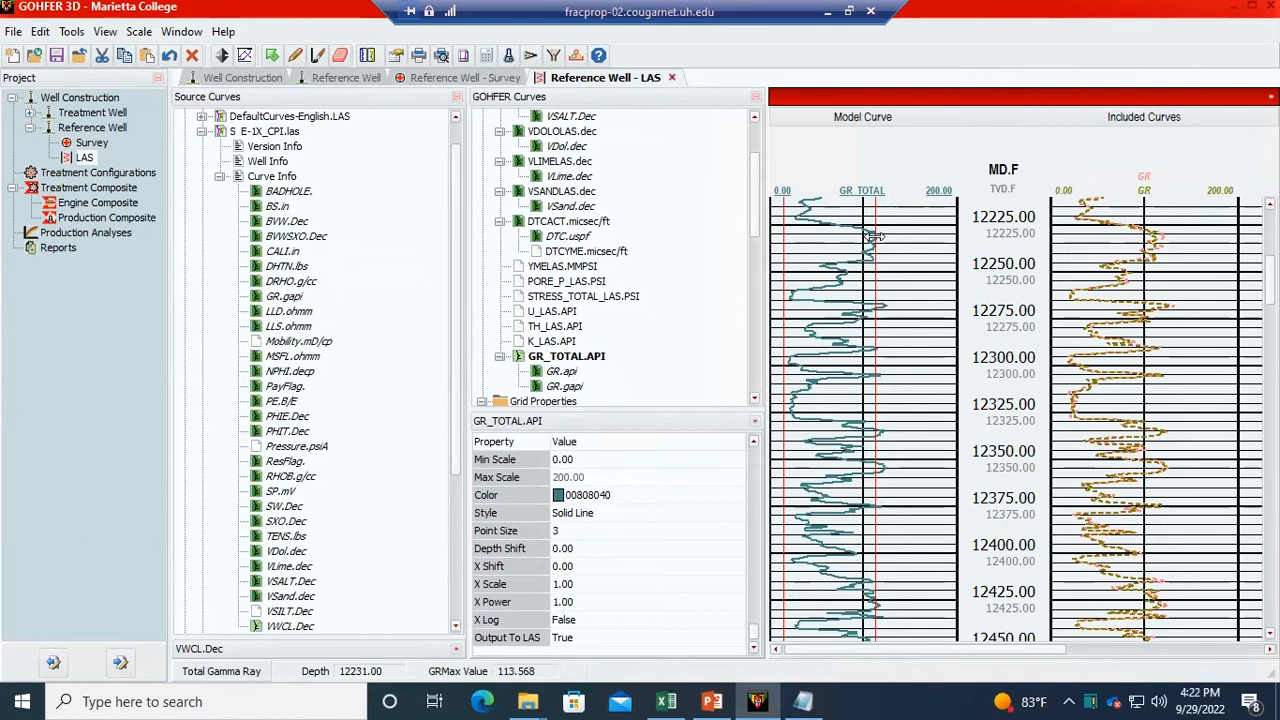
- View the TVD and RHOB curves under Grid Properties on the depth tracks, rechecking GR_TOTAL in between
scroll(656, 274, down, 4)
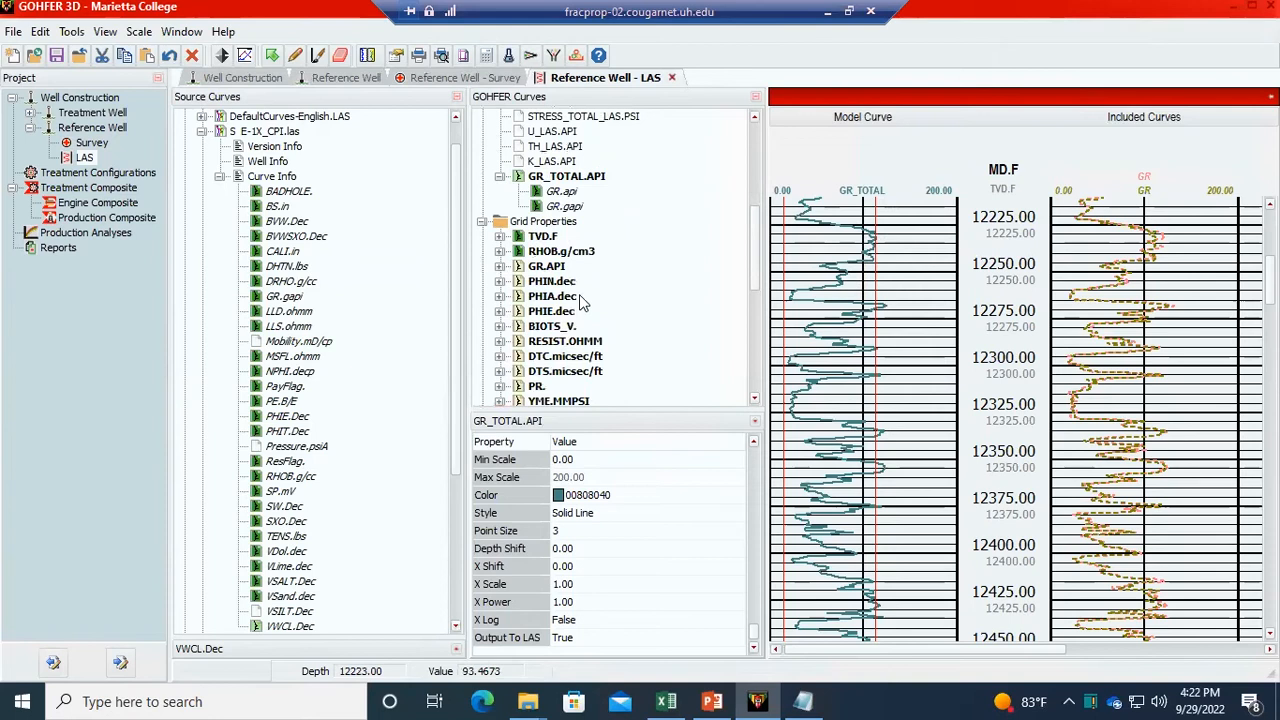
click(548, 251)
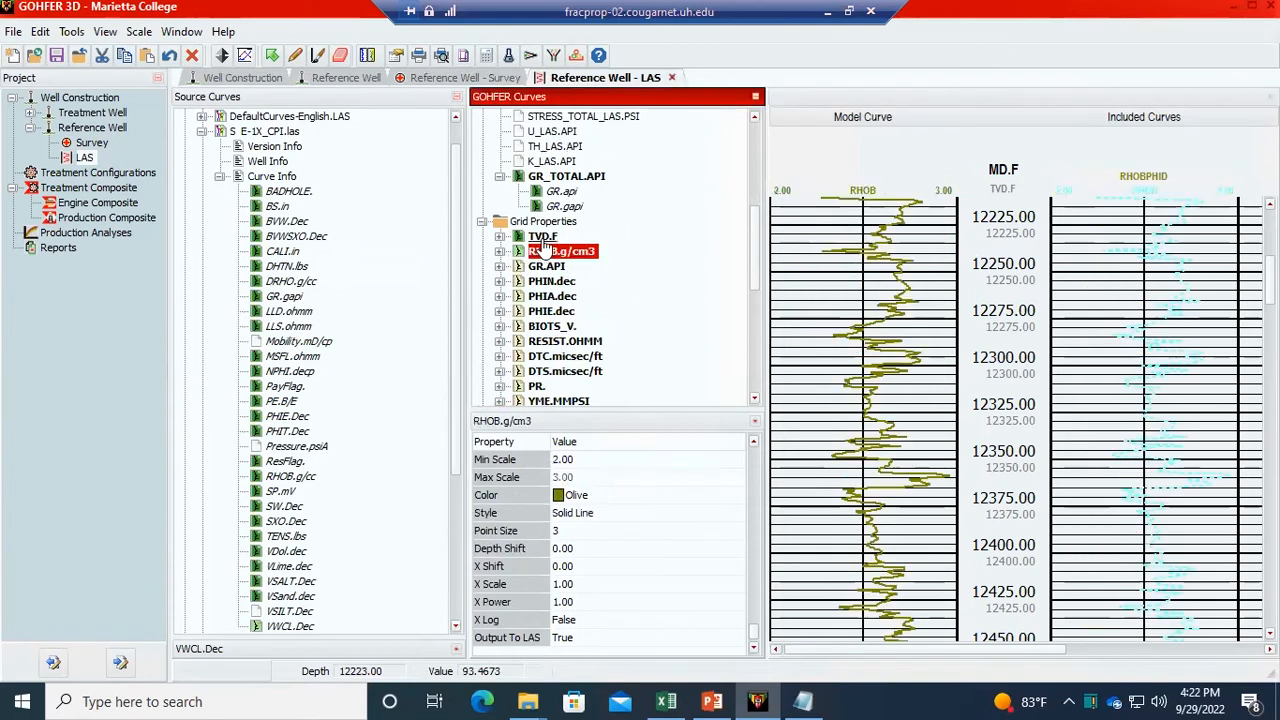
click(543, 236)
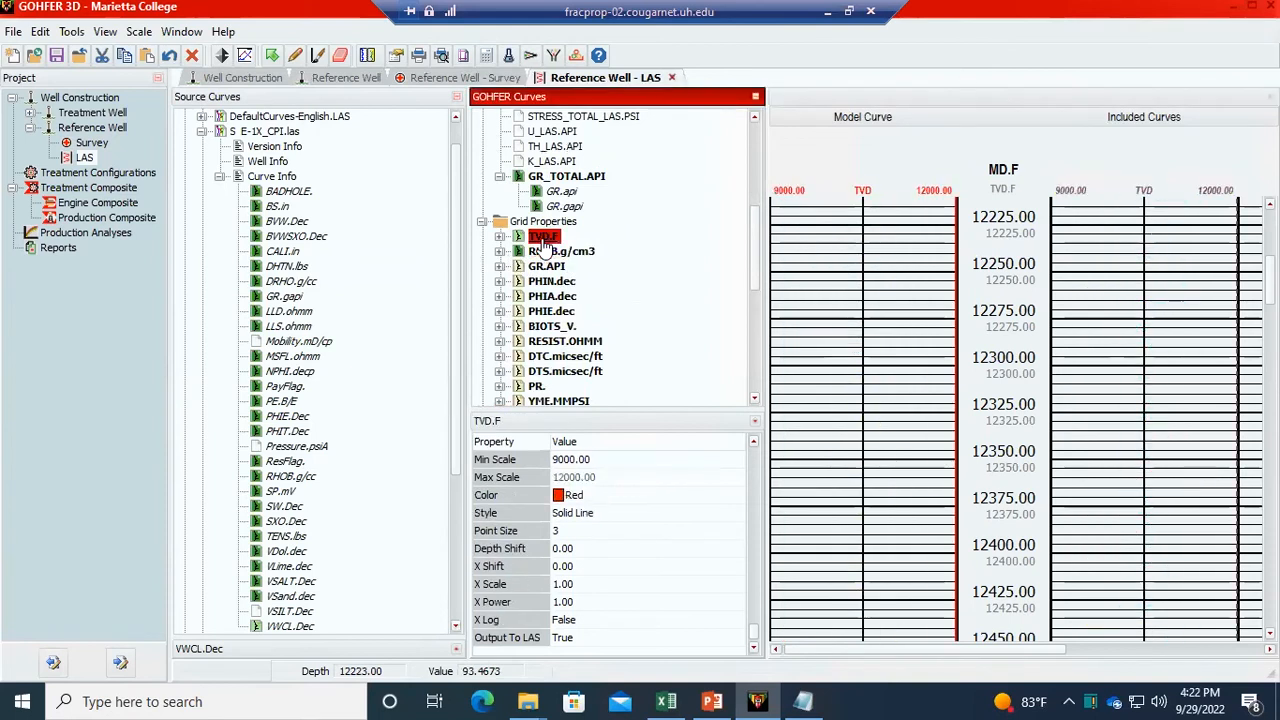
click(562, 177)
click(540, 238)
click(545, 251)
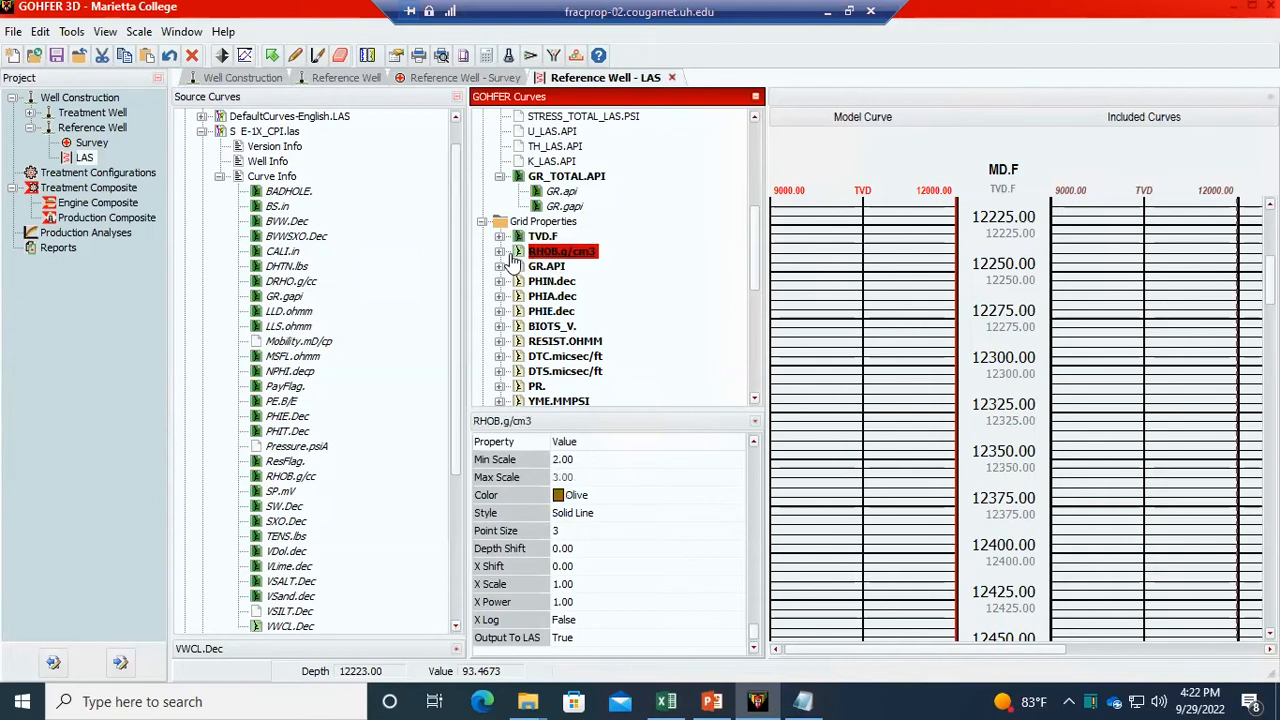
- List the input curves under RHOB and trace RHOB.g/cc back to its LAS file in the source curves
click(499, 252)
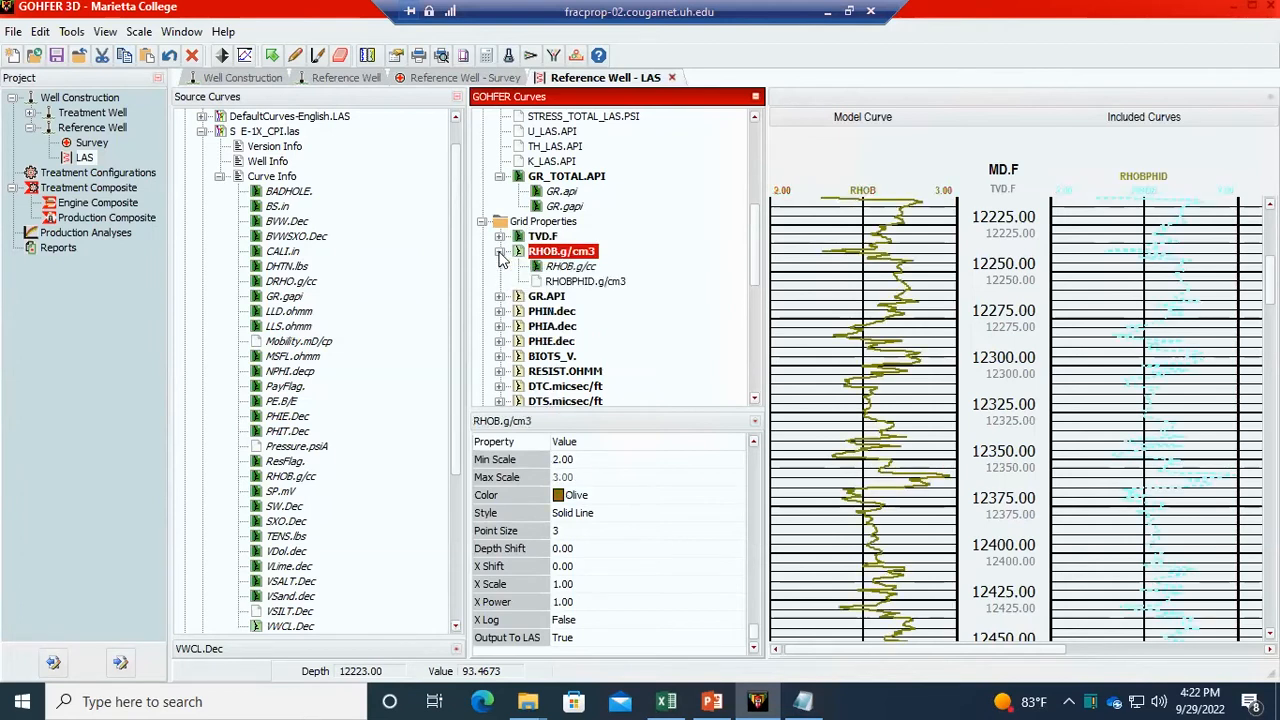
click(592, 268)
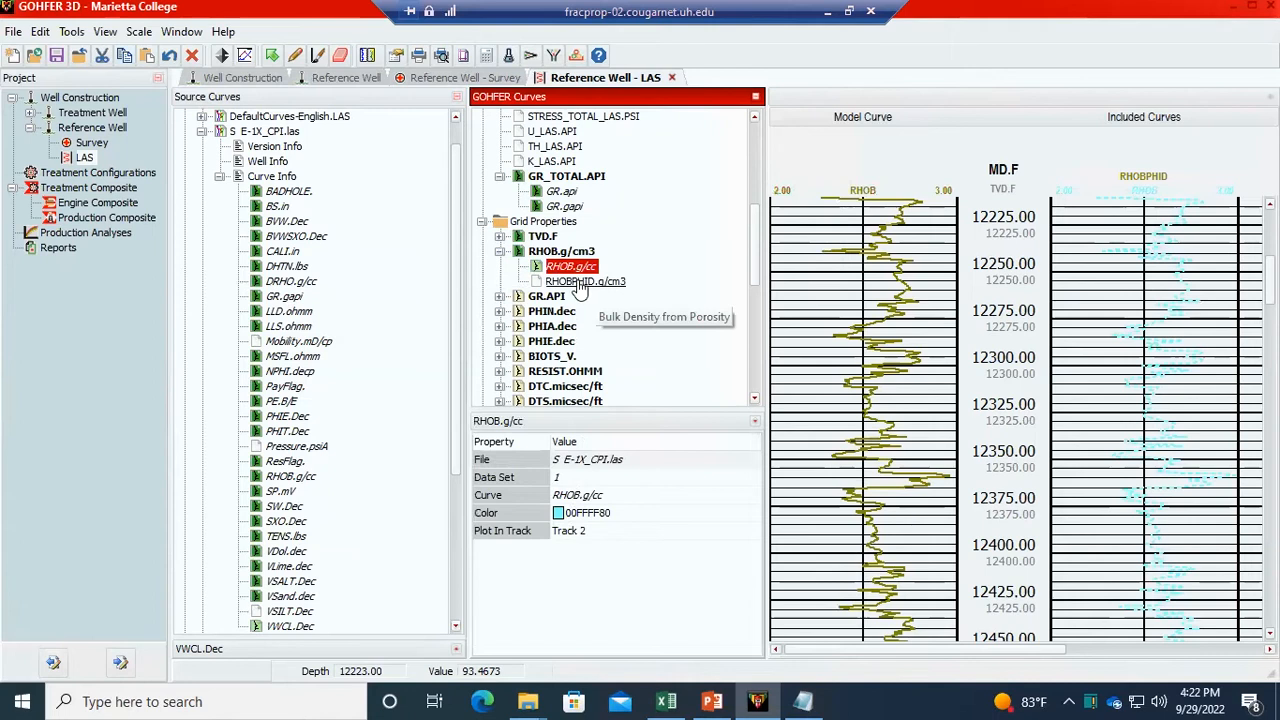
click(594, 461)
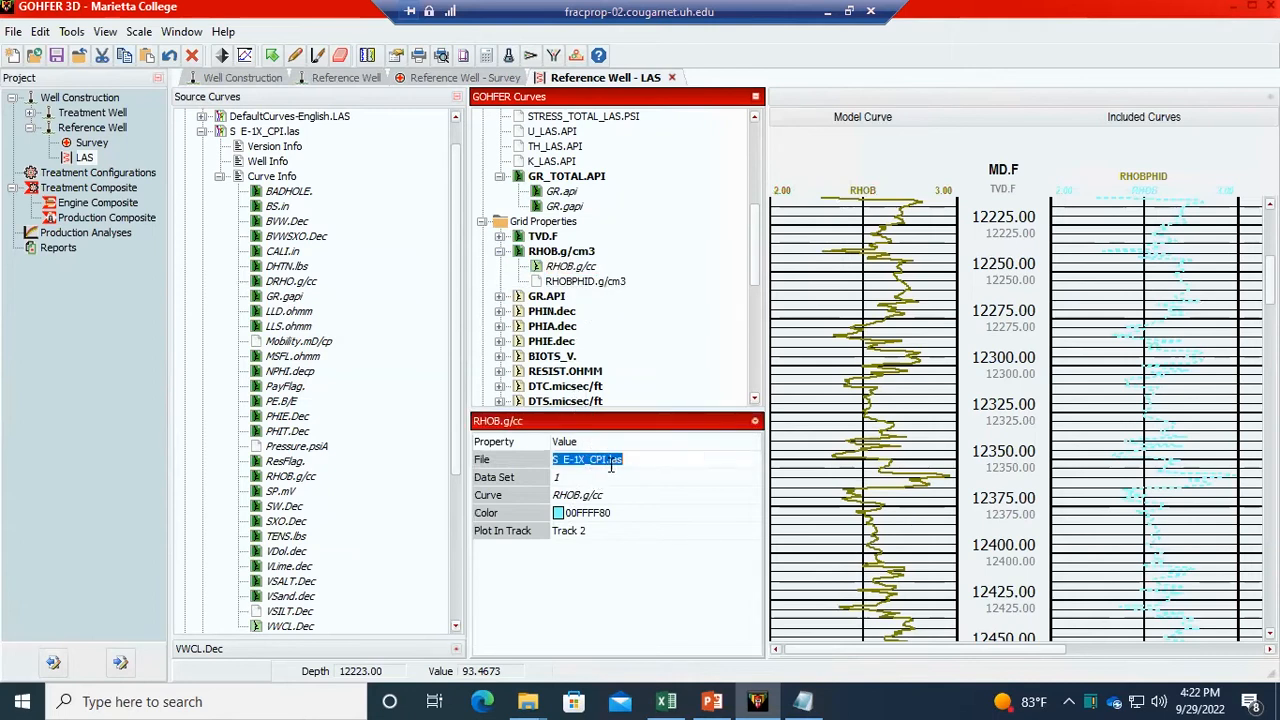
scroll(300, 385, down, 3)
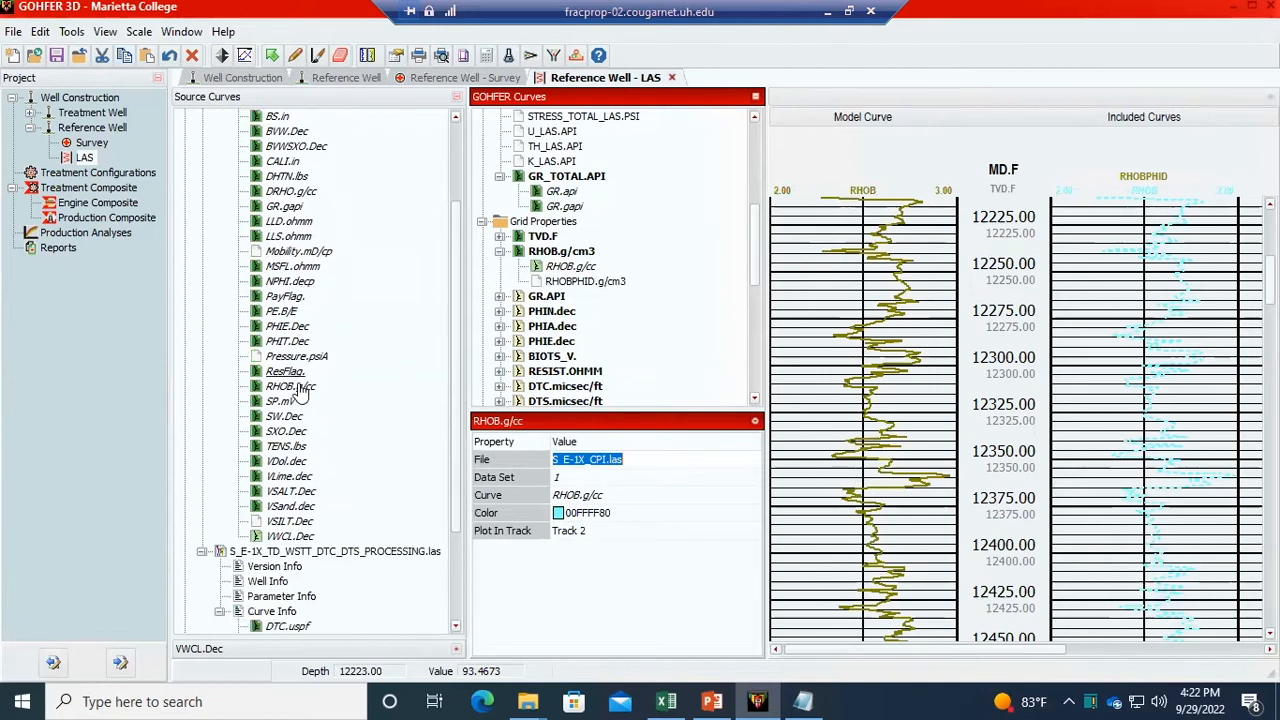
scroll(297, 390, up, 4)
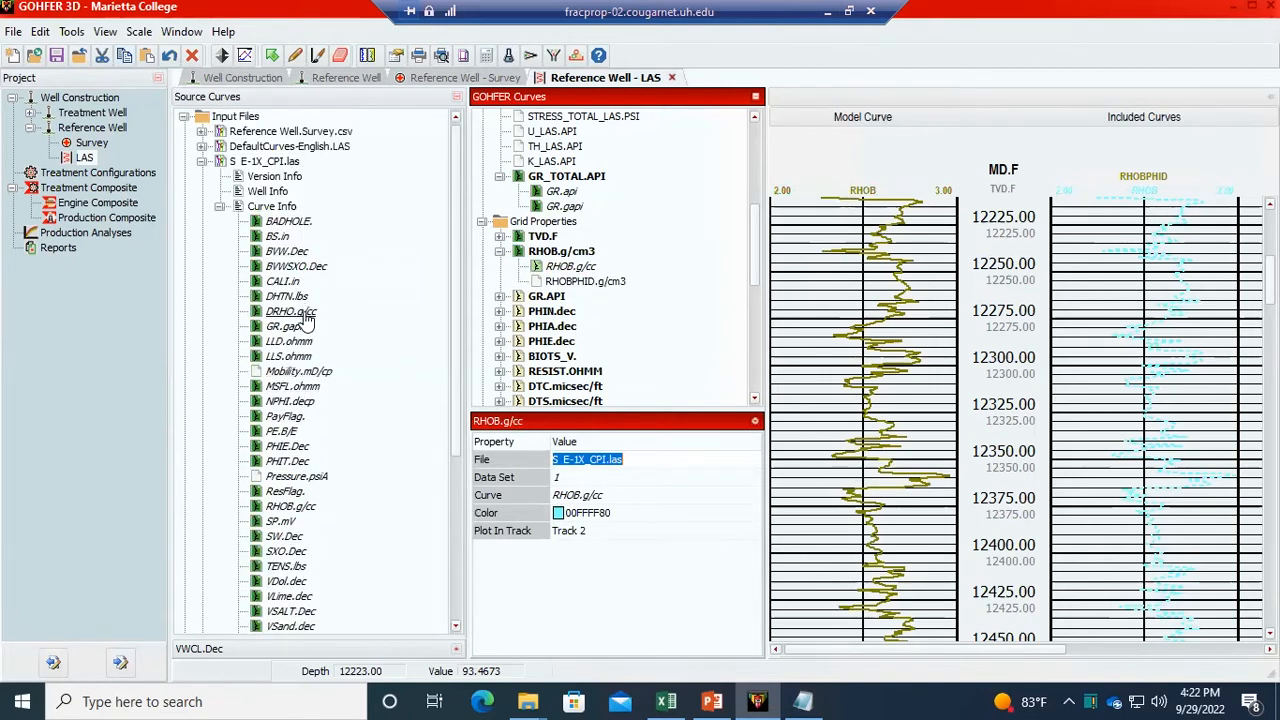
- View the input choices for adding another LAS or CSV to the project, cancel, and look through the source curves
click(291, 312)
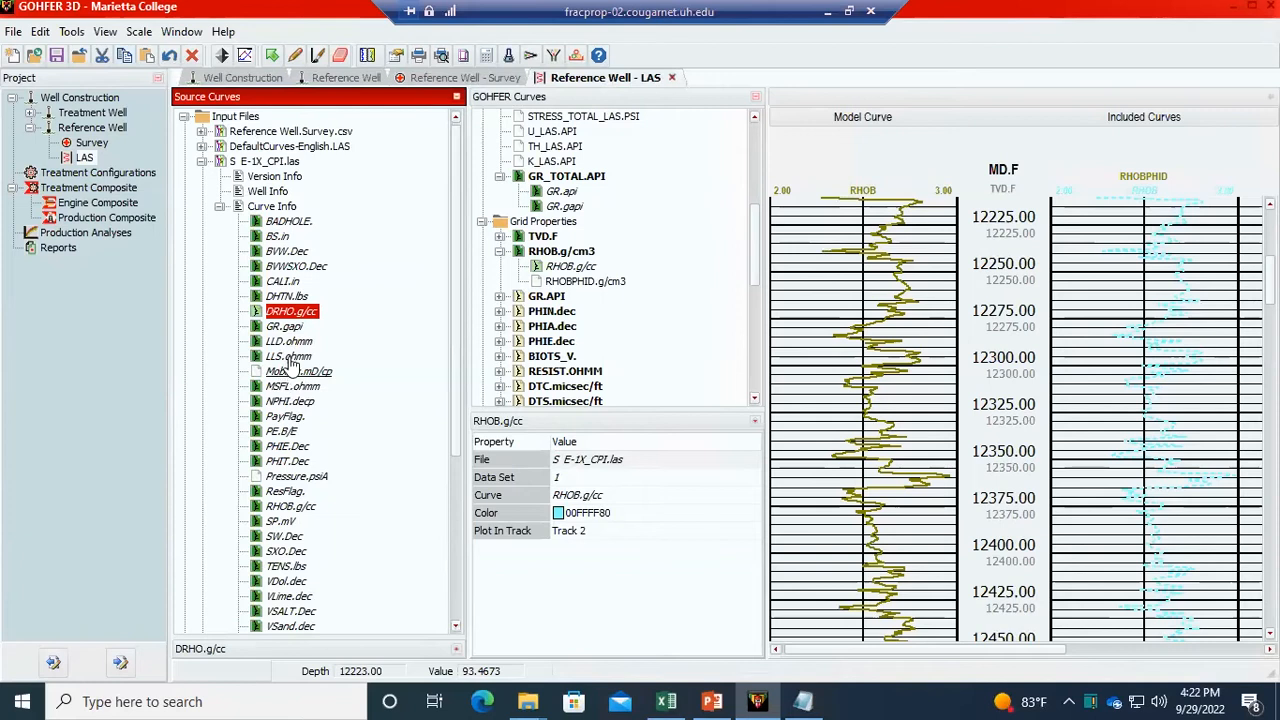
right_click(383, 257)
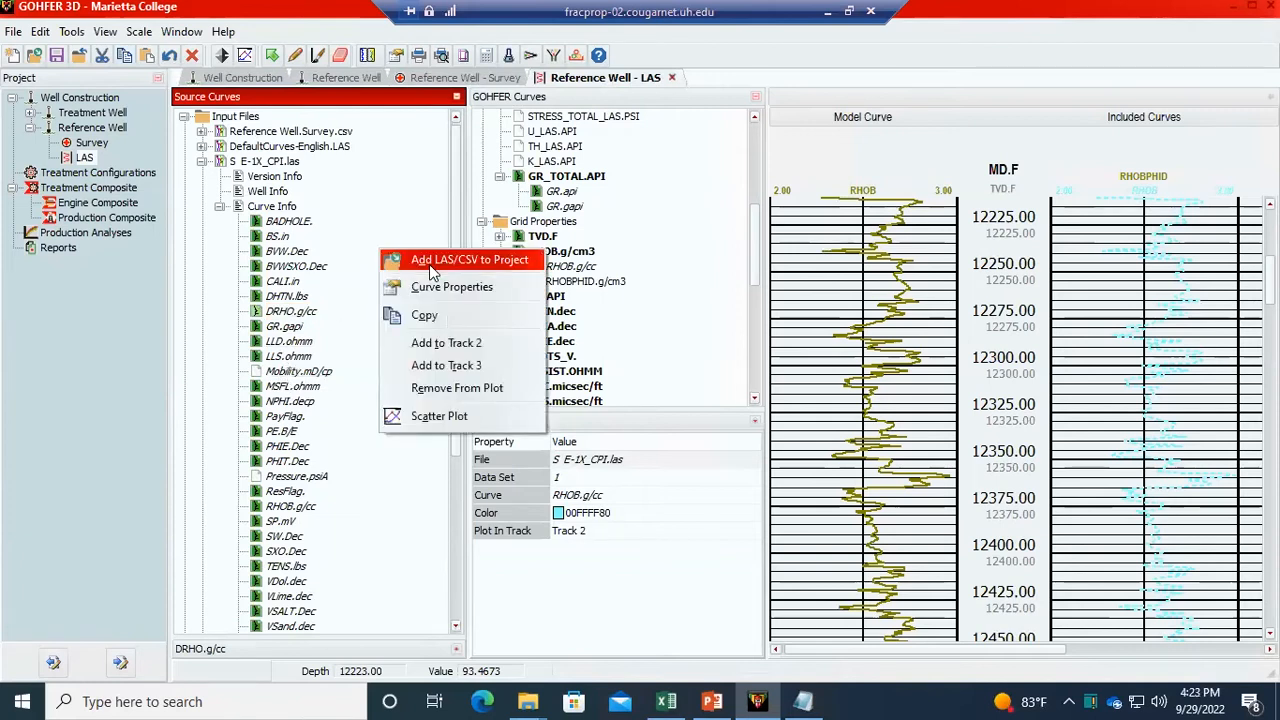
click(432, 265)
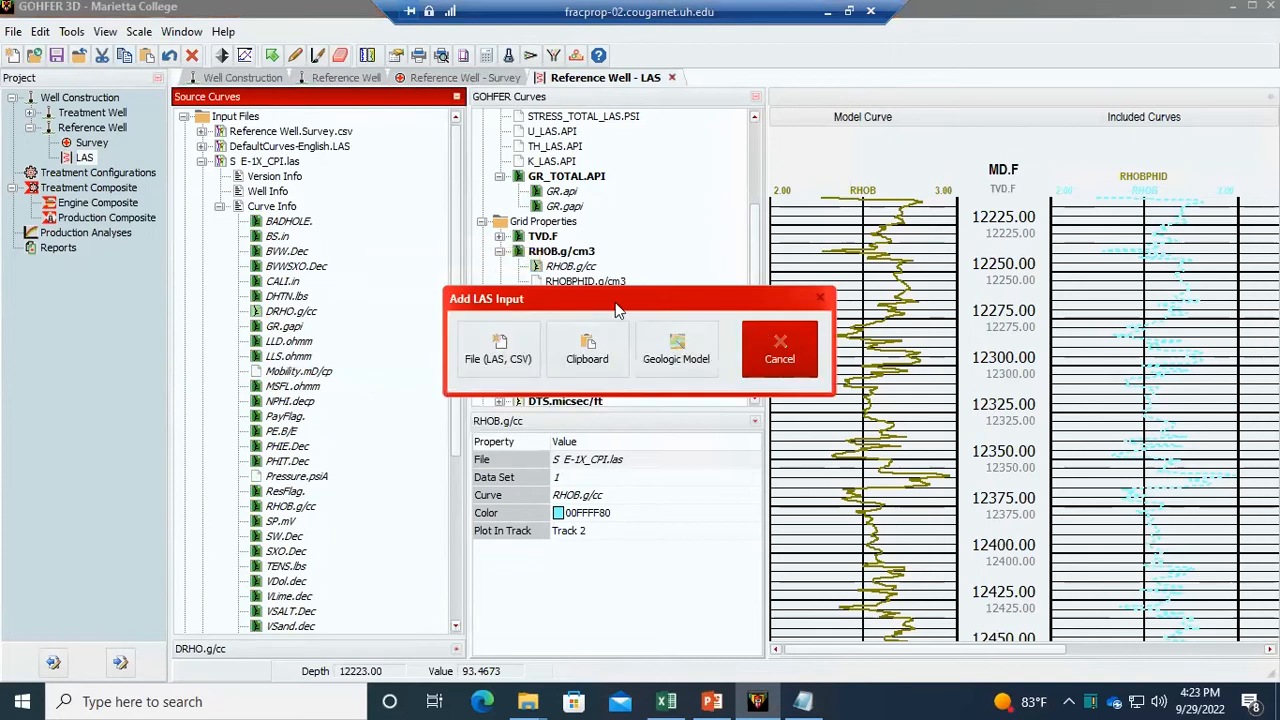
click(287, 251)
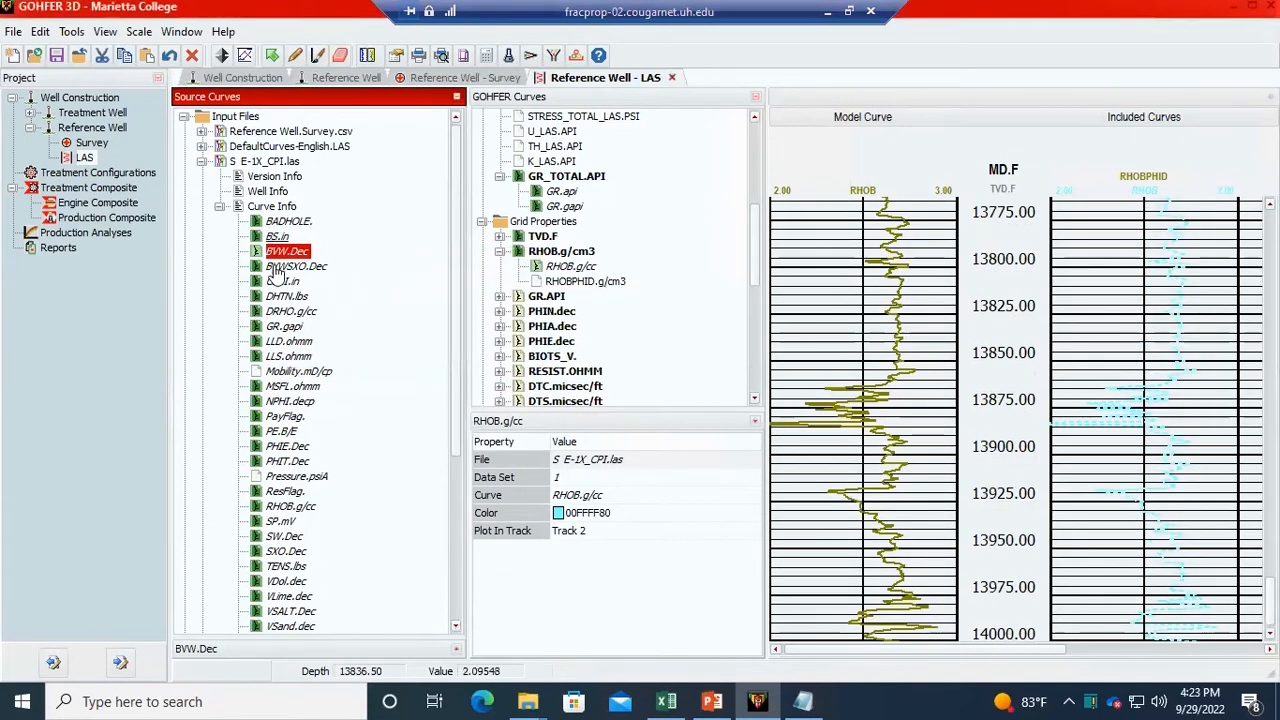
scroll(250, 500, down, 6)
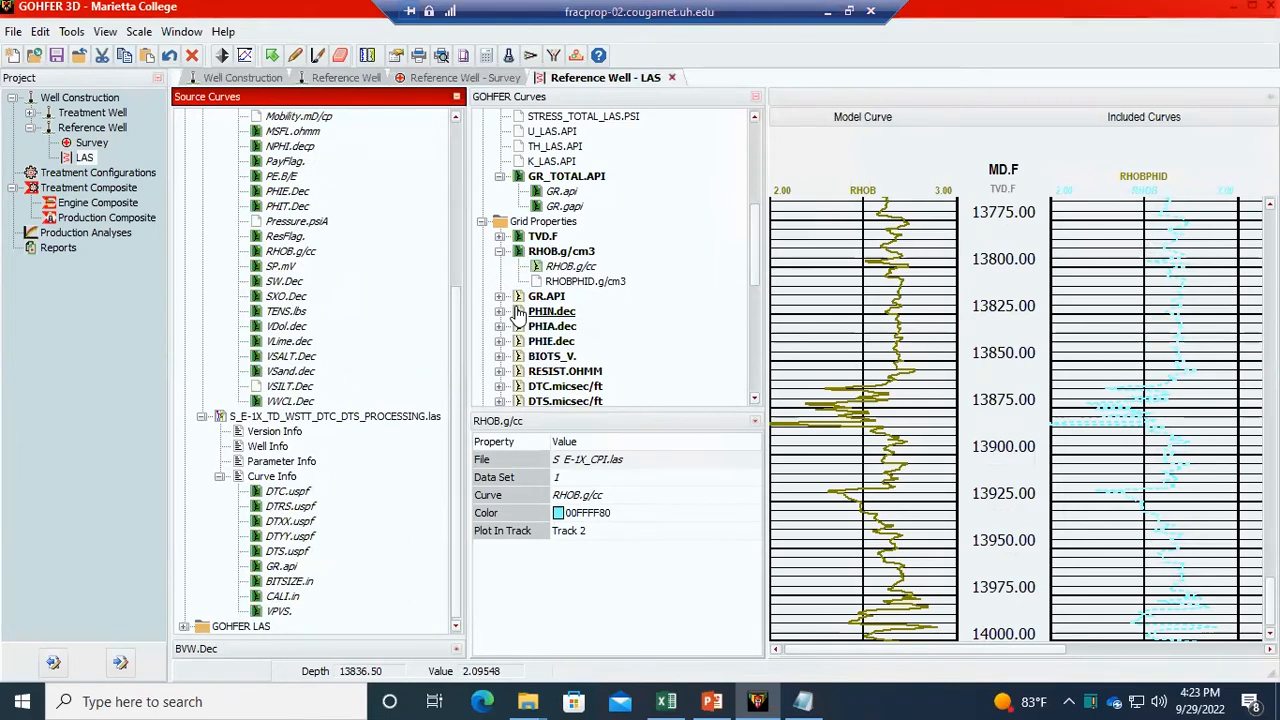
- Review the RHOB bulk density properties and list the input curves under GR.API
click(545, 252)
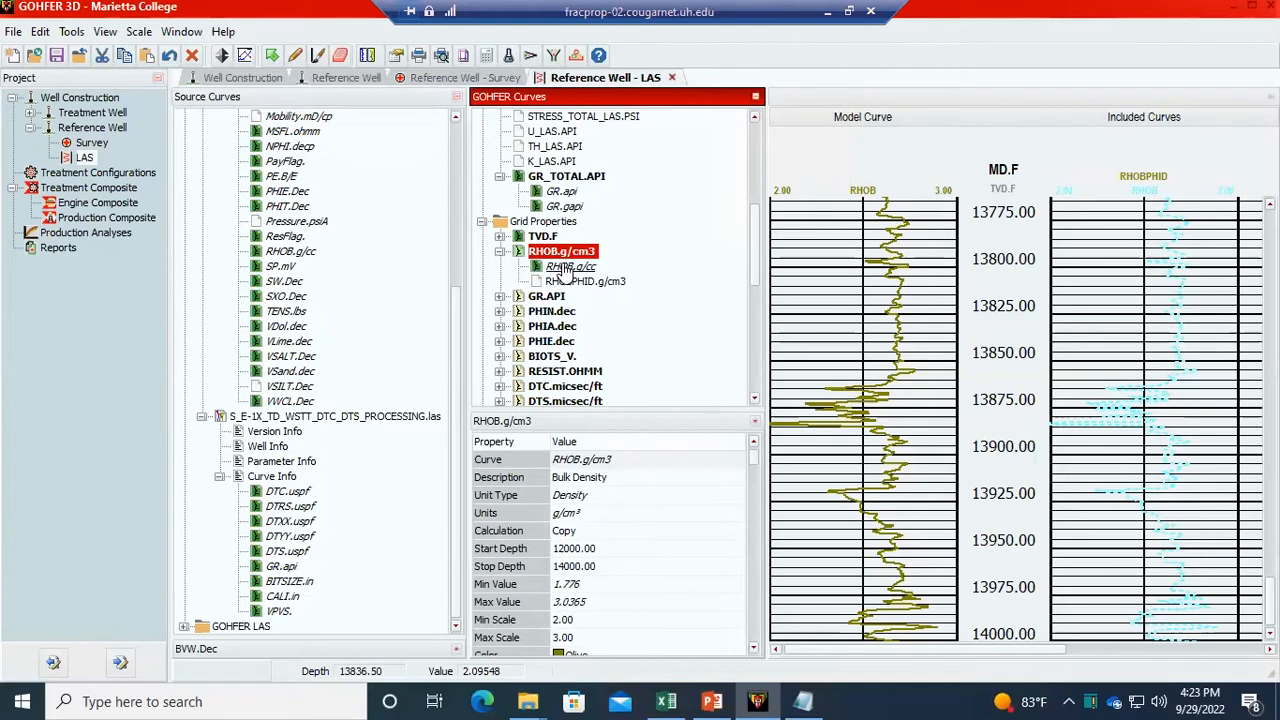
double_click(529, 298)
click(536, 300)
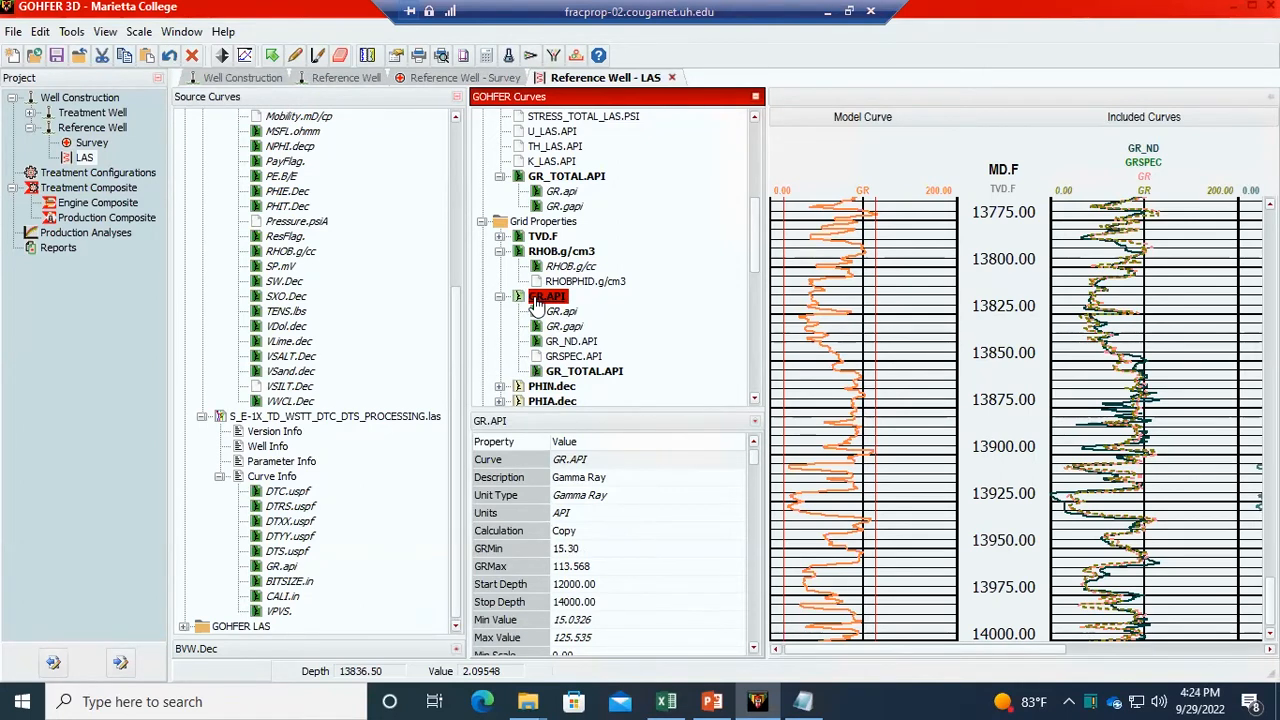
- Look at the available Calculation options for the GR.API curve, such as Copy, Average and Maximum
click(555, 541)
click(613, 535)
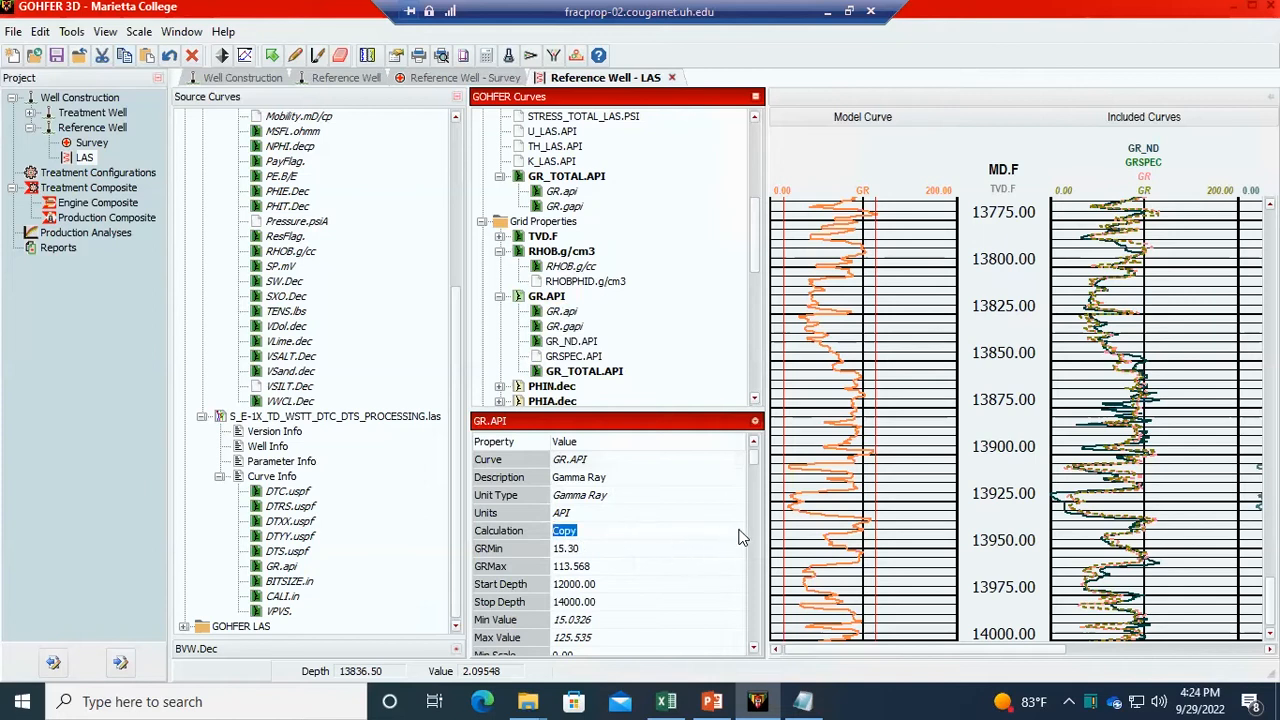
click(737, 531)
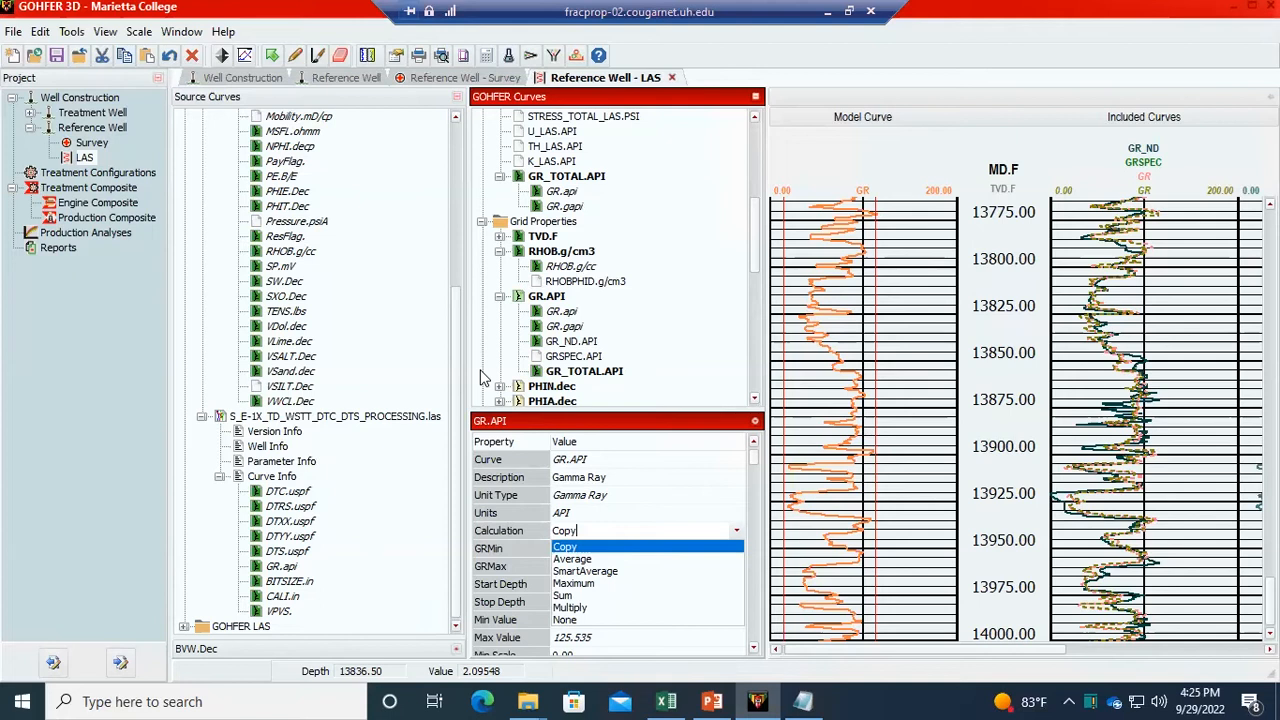
- View the ordering options for the GR_ND.API input curve, and review PHIN.dec together with its NPHI.decp input
right_click(566, 344)
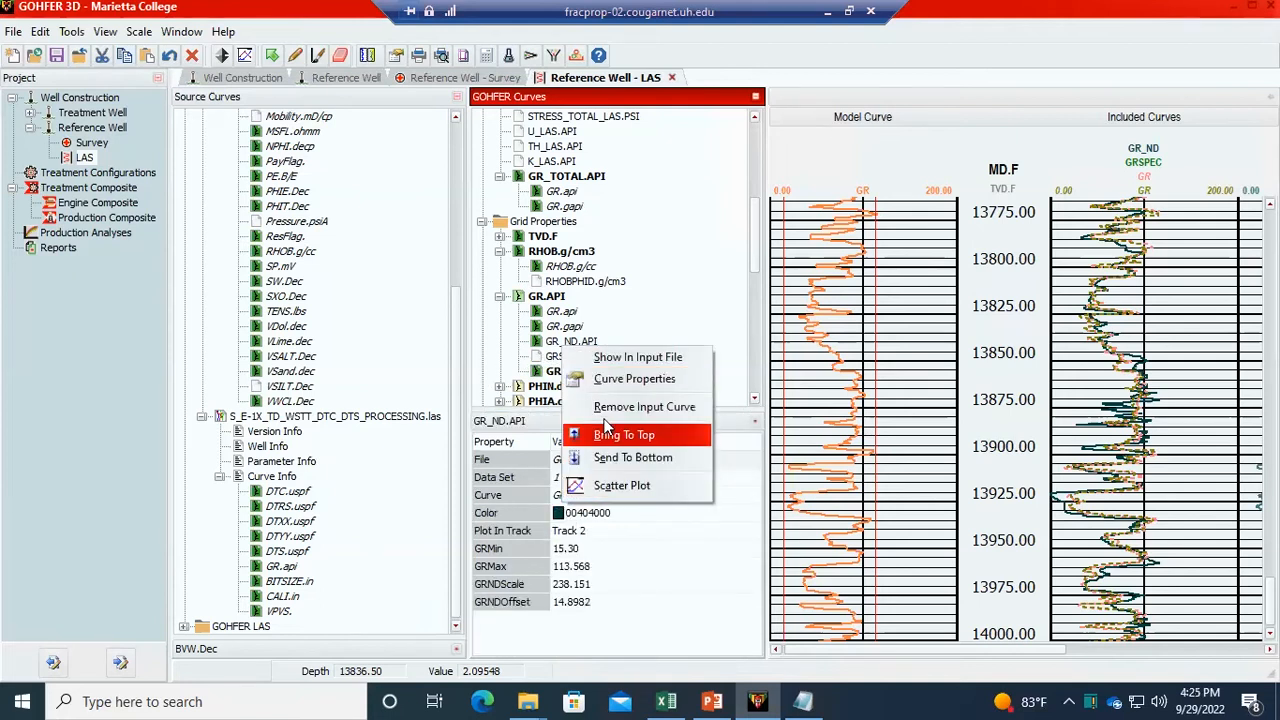
click(718, 203)
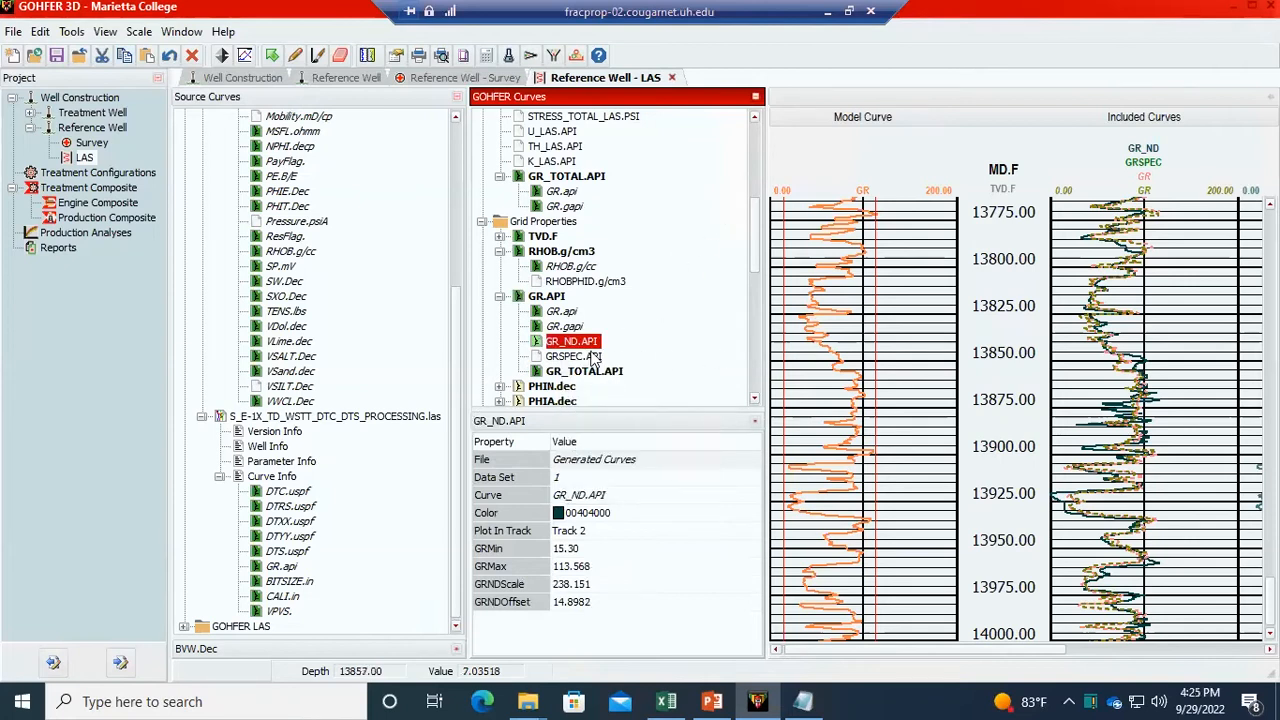
scroll(595, 360, down, 2)
click(551, 297)
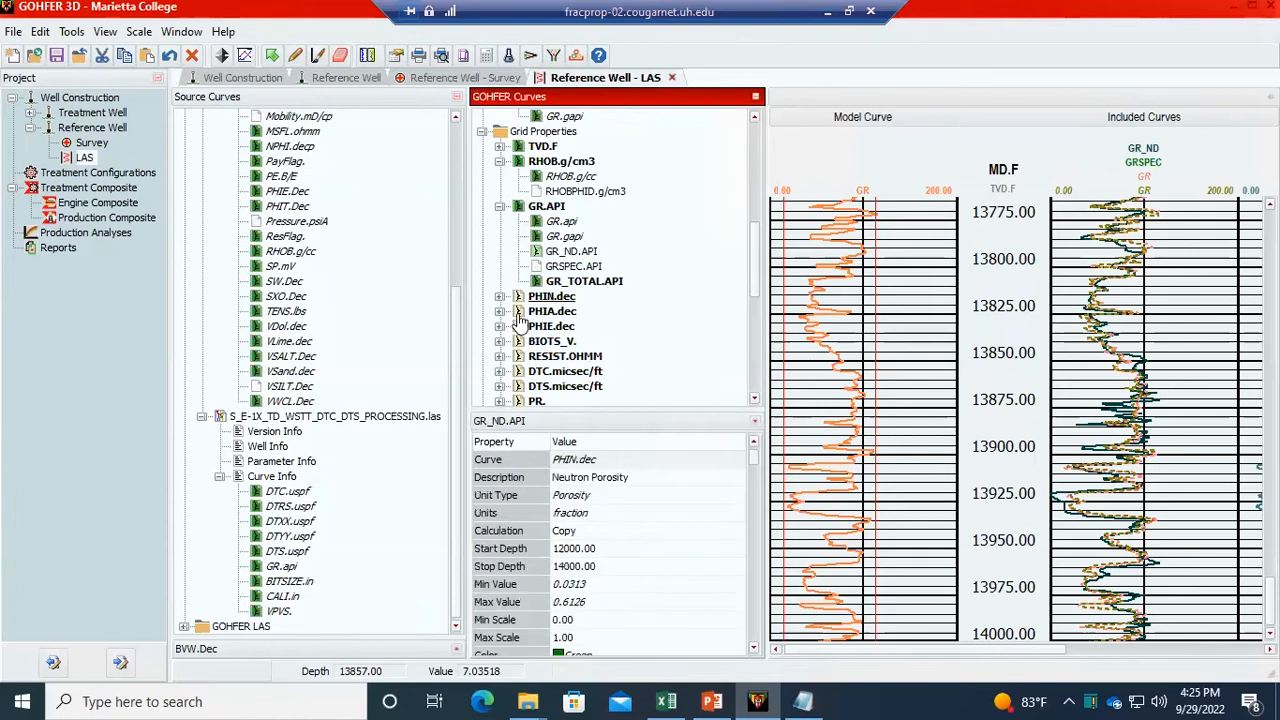
click(499, 297)
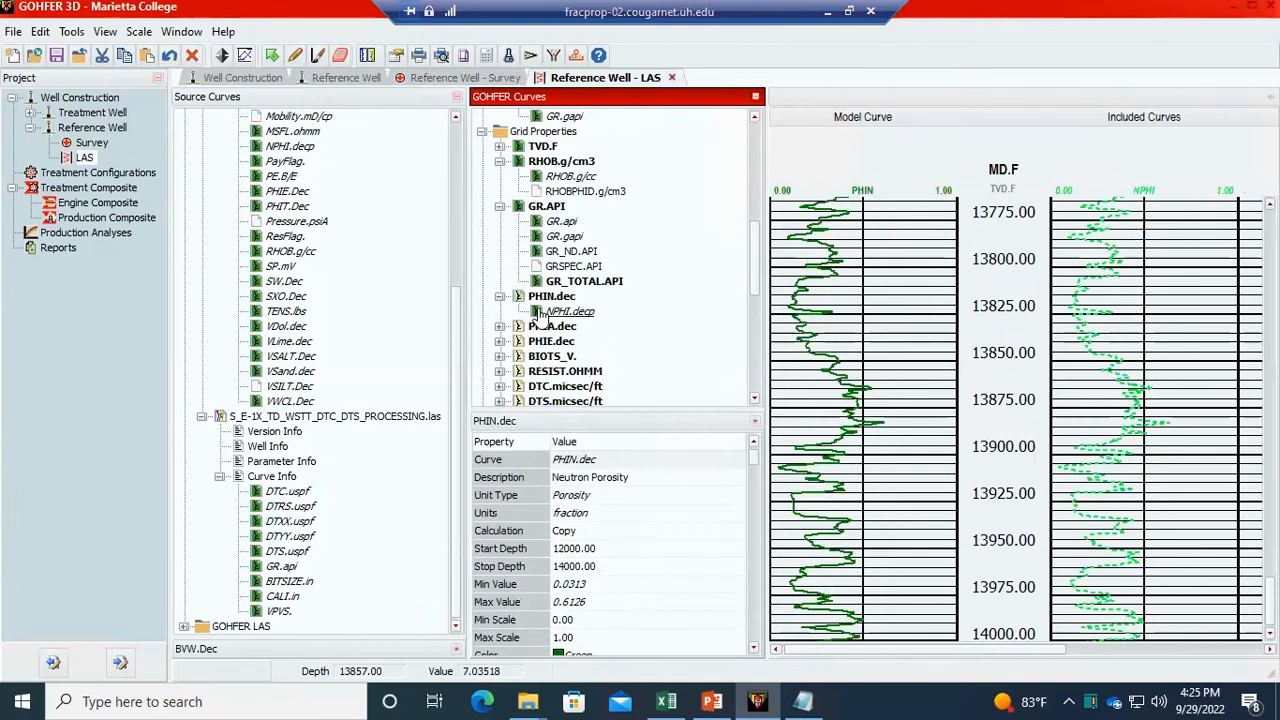
click(542, 313)
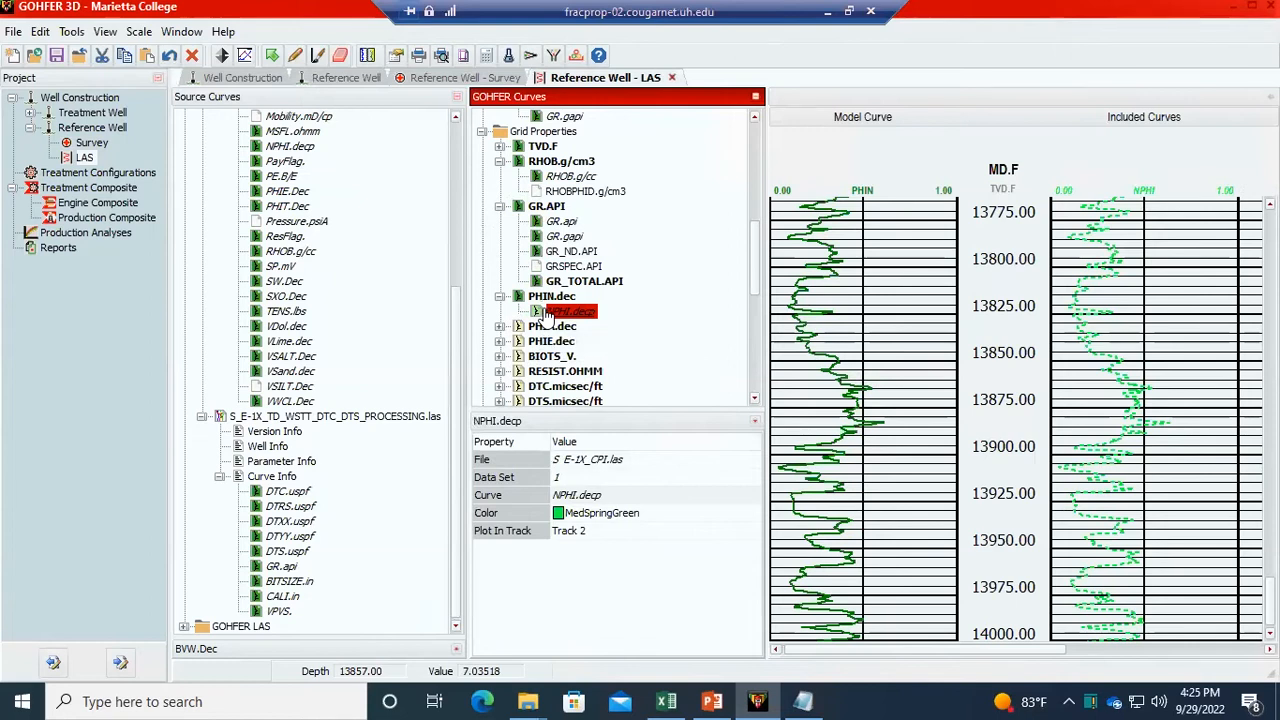
- Review the PHIA.dec average porosity with its PHIAAVG and PHIARMS inputs, and examine the plotted curves at shallower depths
click(499, 326)
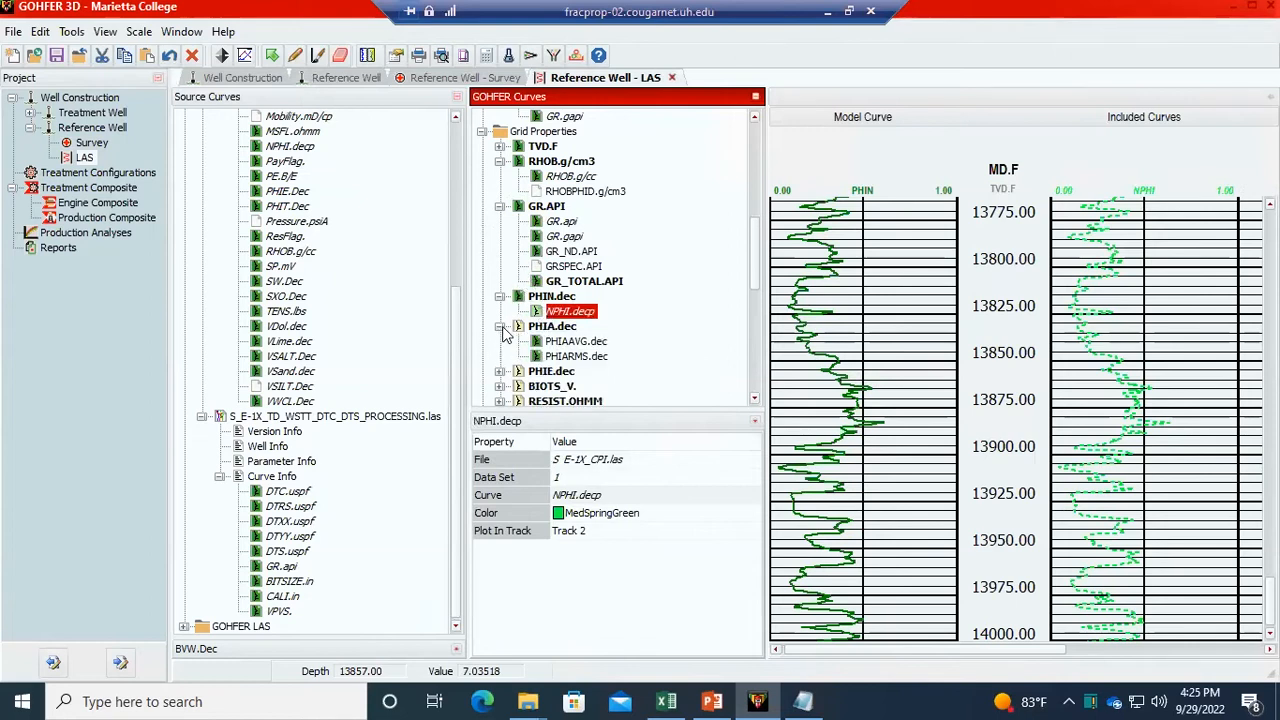
click(535, 330)
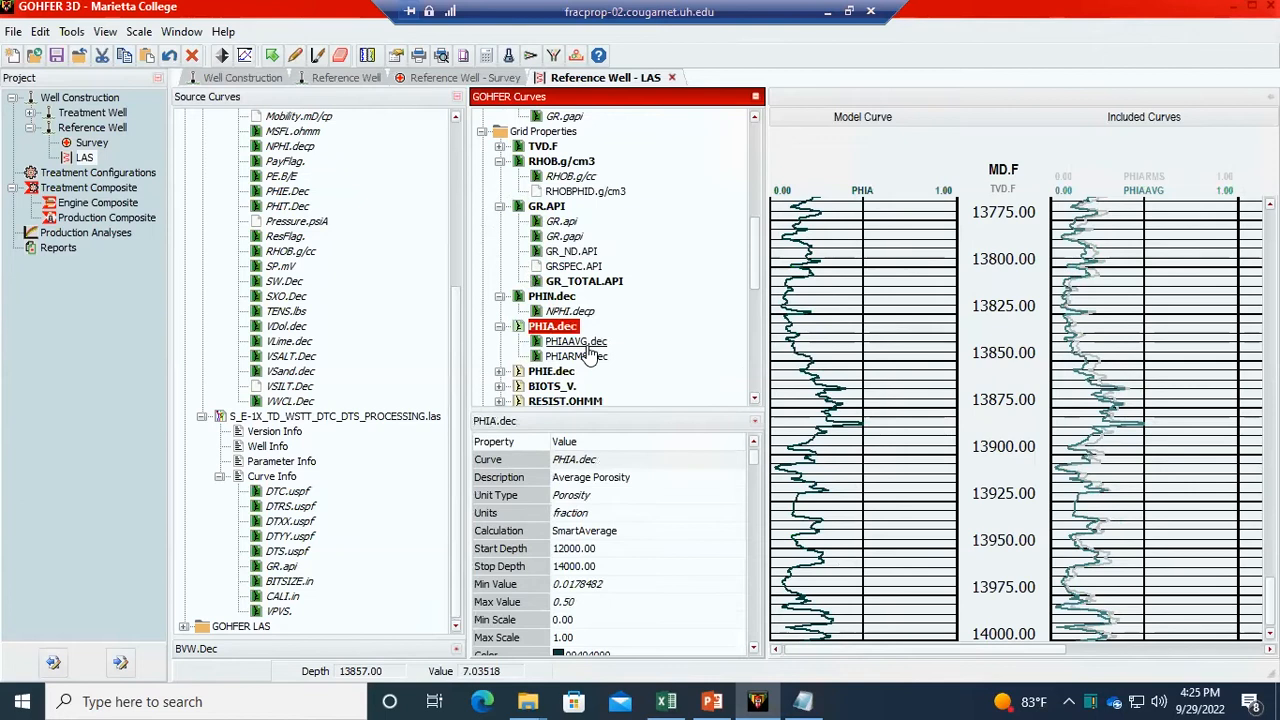
click(592, 345)
click(595, 358)
scroll(914, 437, down, 2)
scroll(914, 445, up, 10)
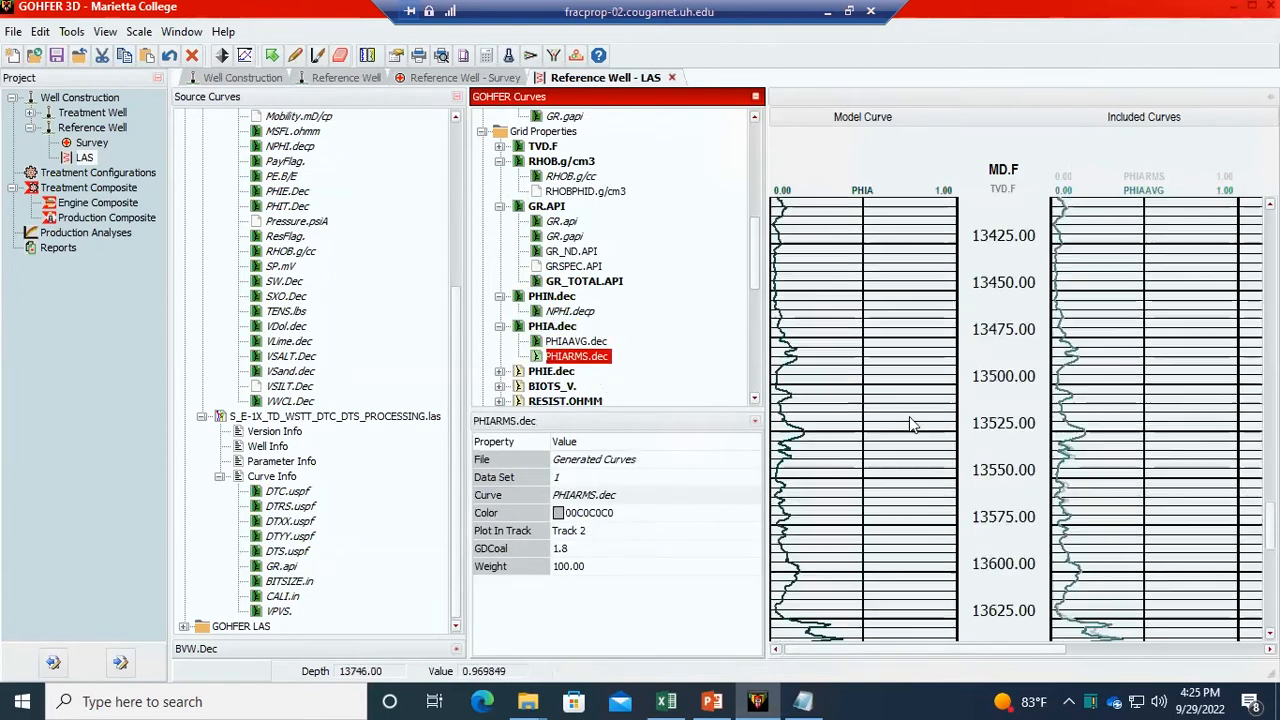
scroll(928, 437, down, 1)
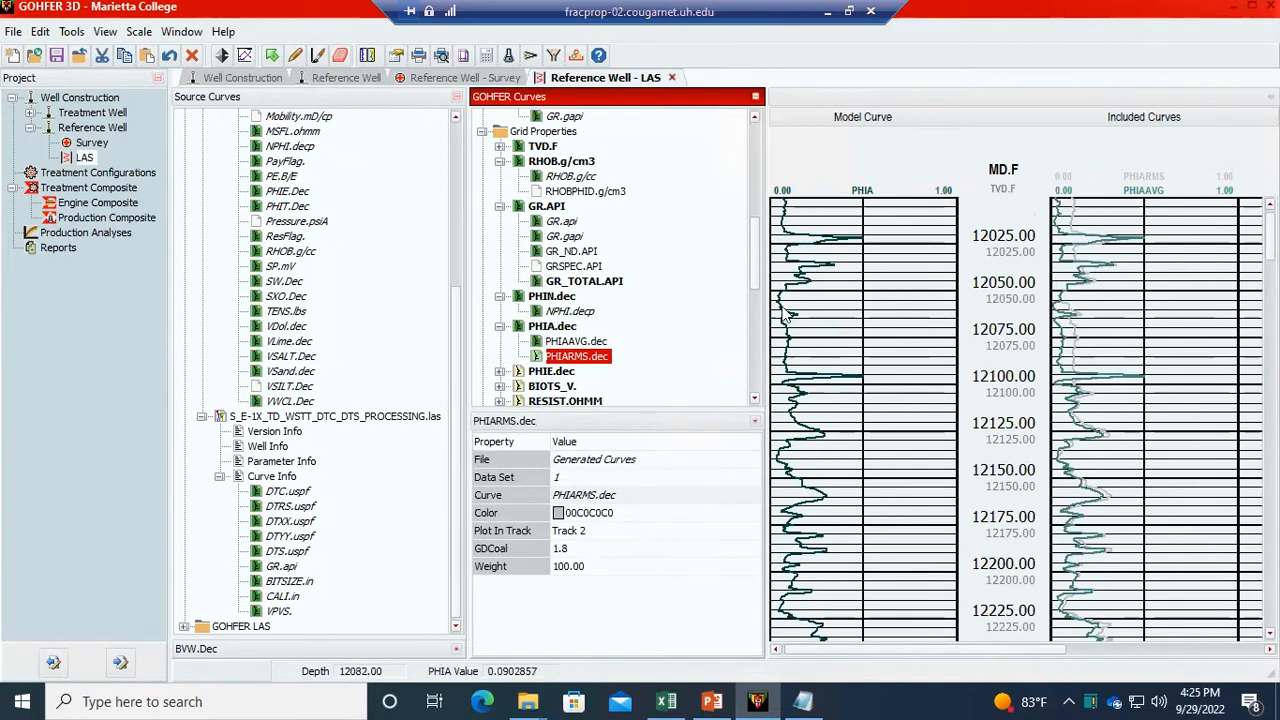
scroll(817, 366, down, 1)
click(550, 328)
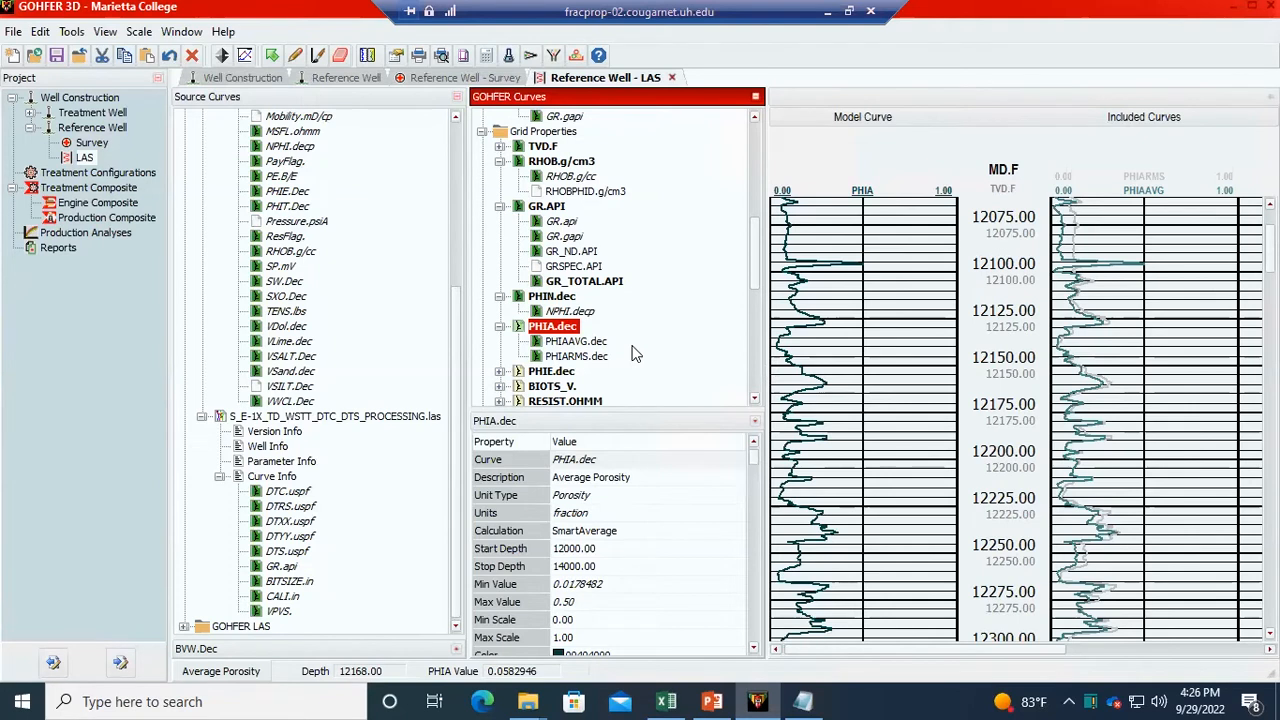
- List the input curves under PHIE.dec and BIOTS_V, and view the properties of PHIE.Dec and BIOTS_VPHIE
click(499, 371)
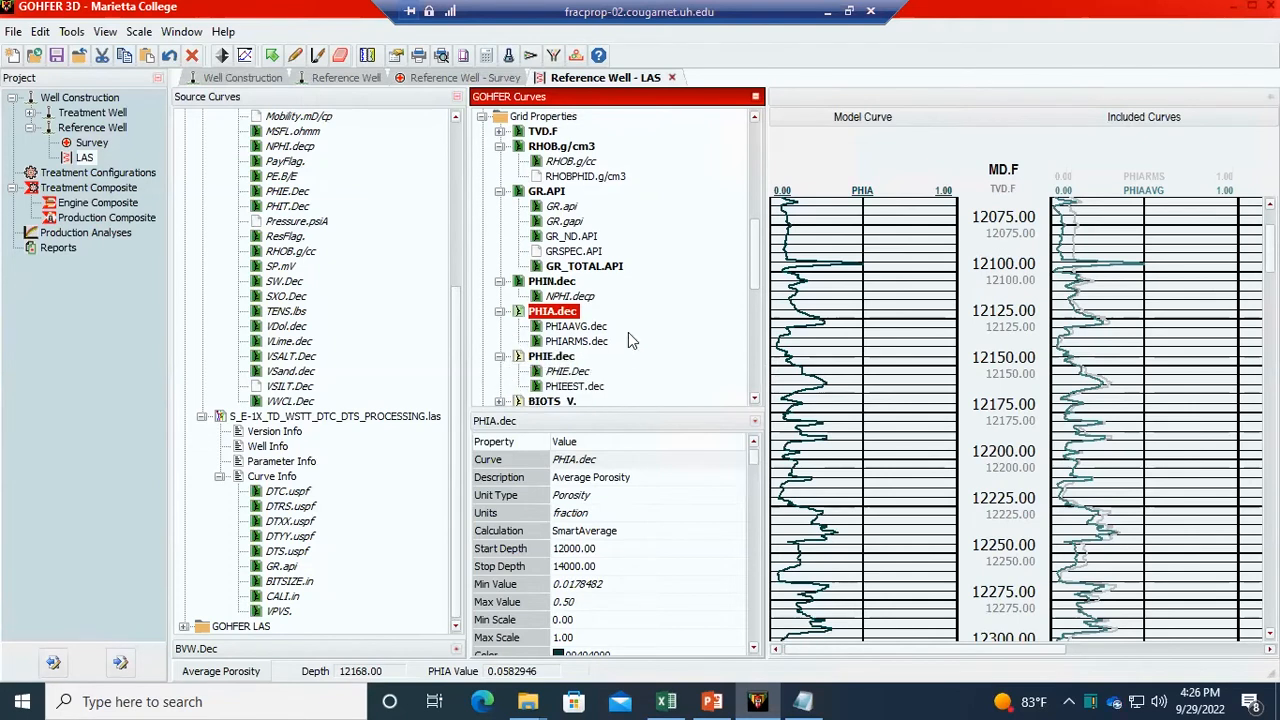
scroll(630, 340, down, 2)
click(565, 282)
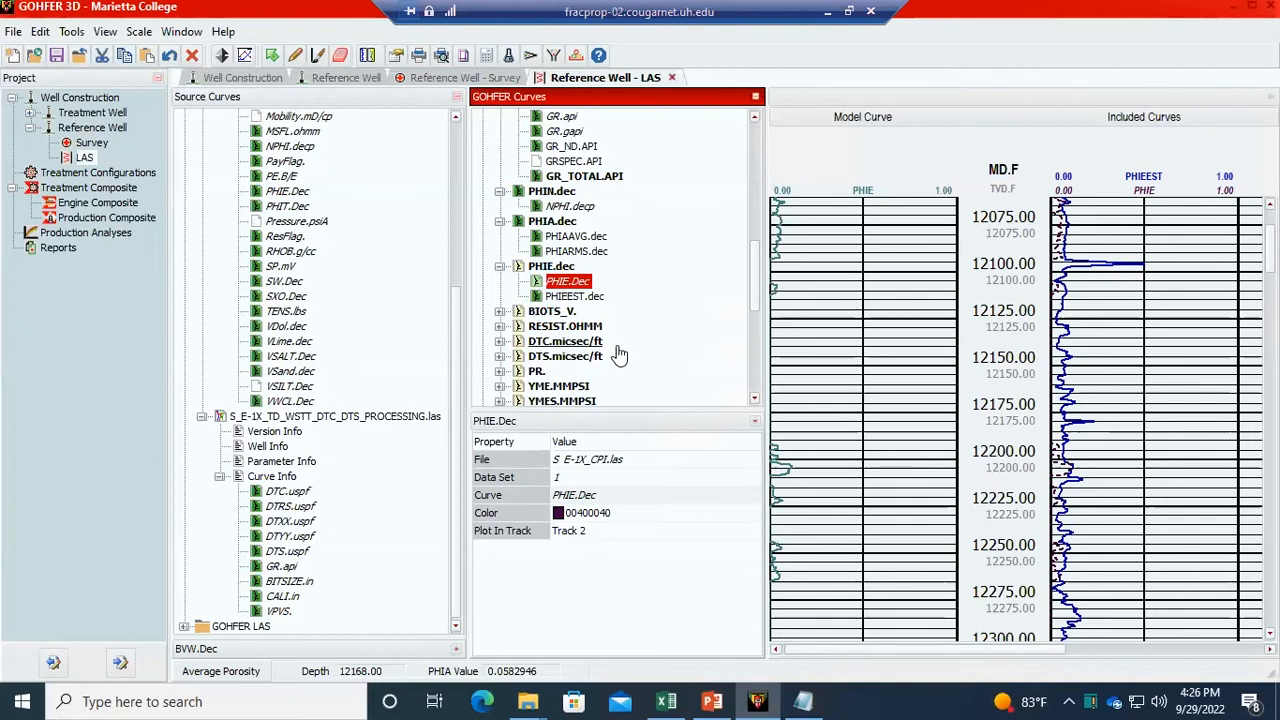
scroll(625, 298, down, 1)
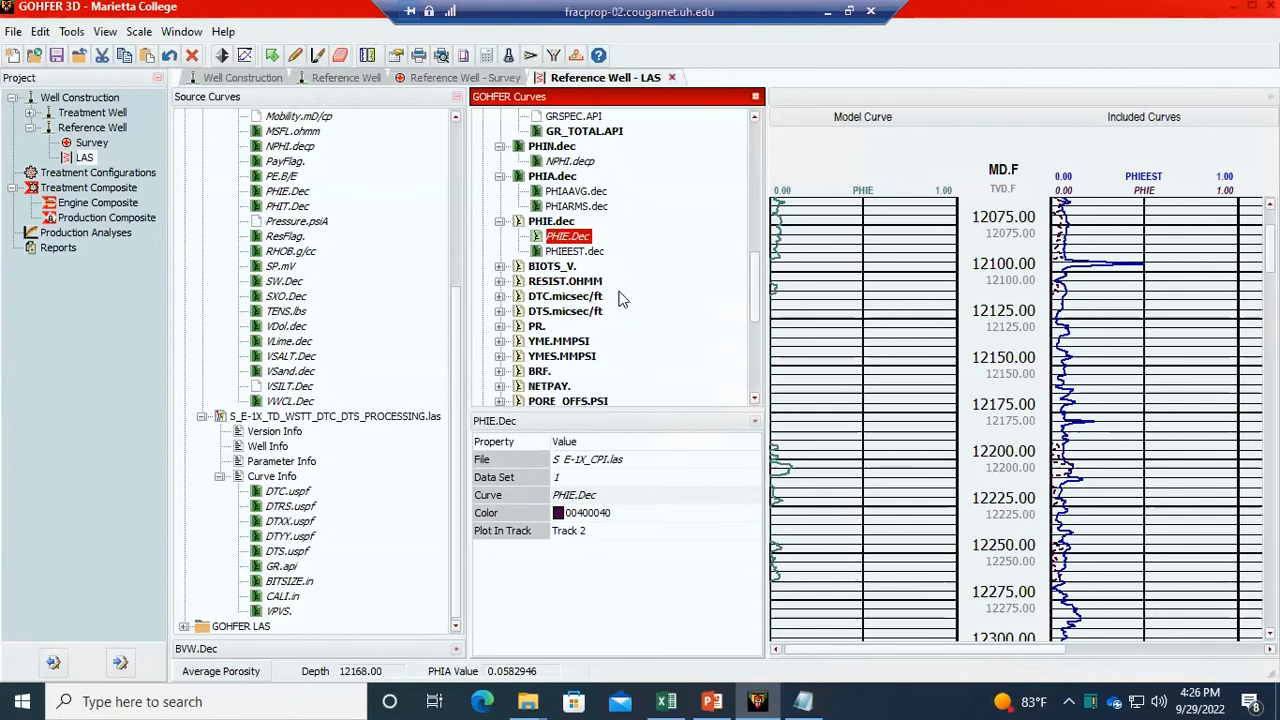
click(499, 266)
click(566, 284)
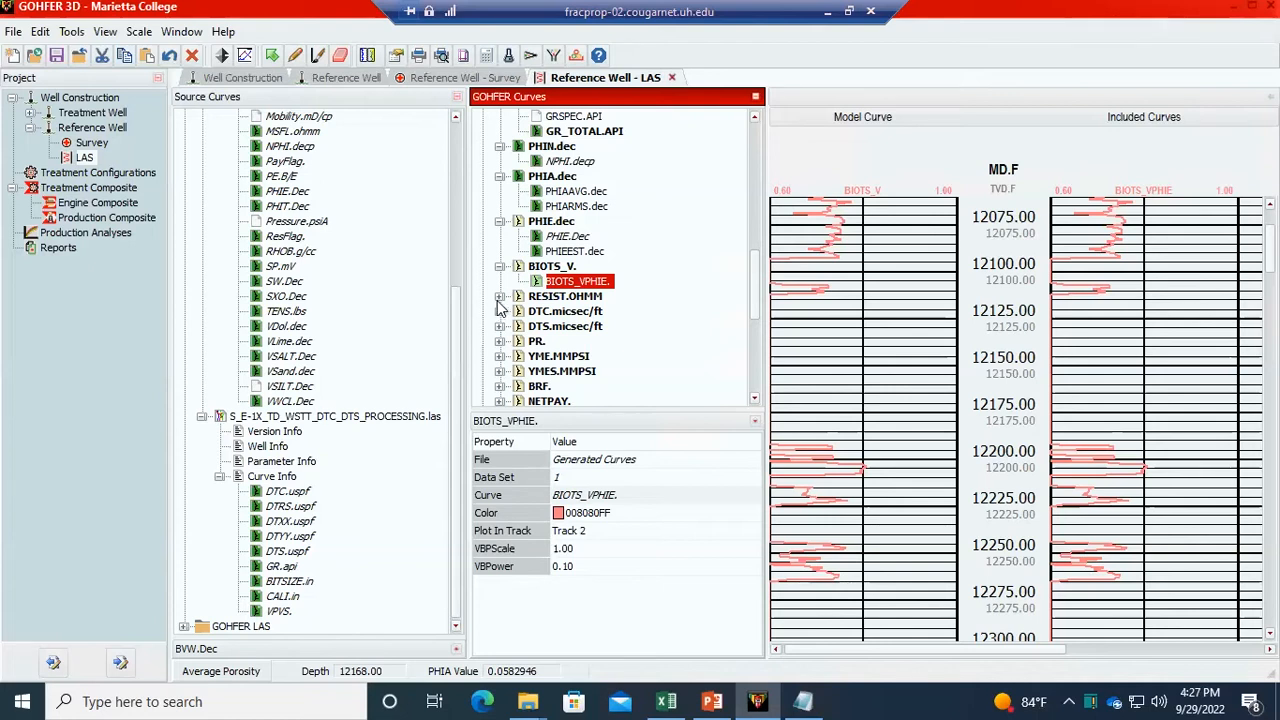
- List the input curves under RESIST.OHMM and move LLD.ohmm above MSFL.ohmm
click(499, 297)
click(548, 298)
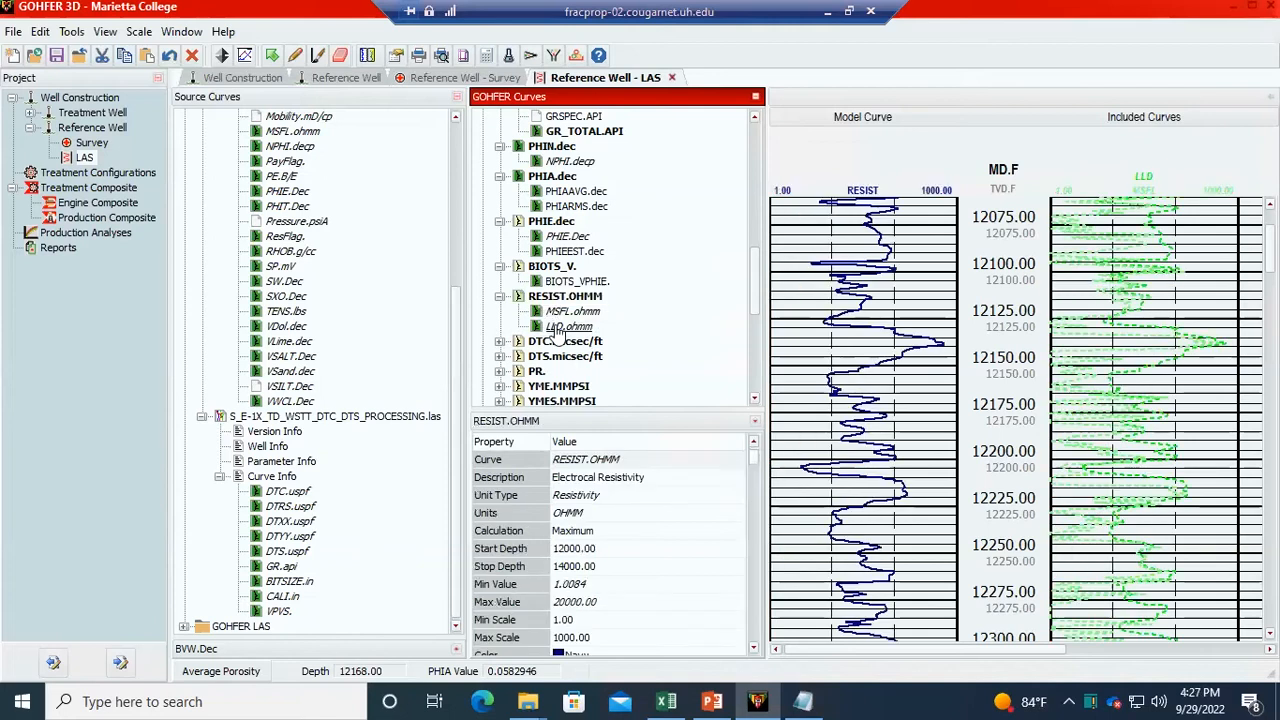
click(566, 326)
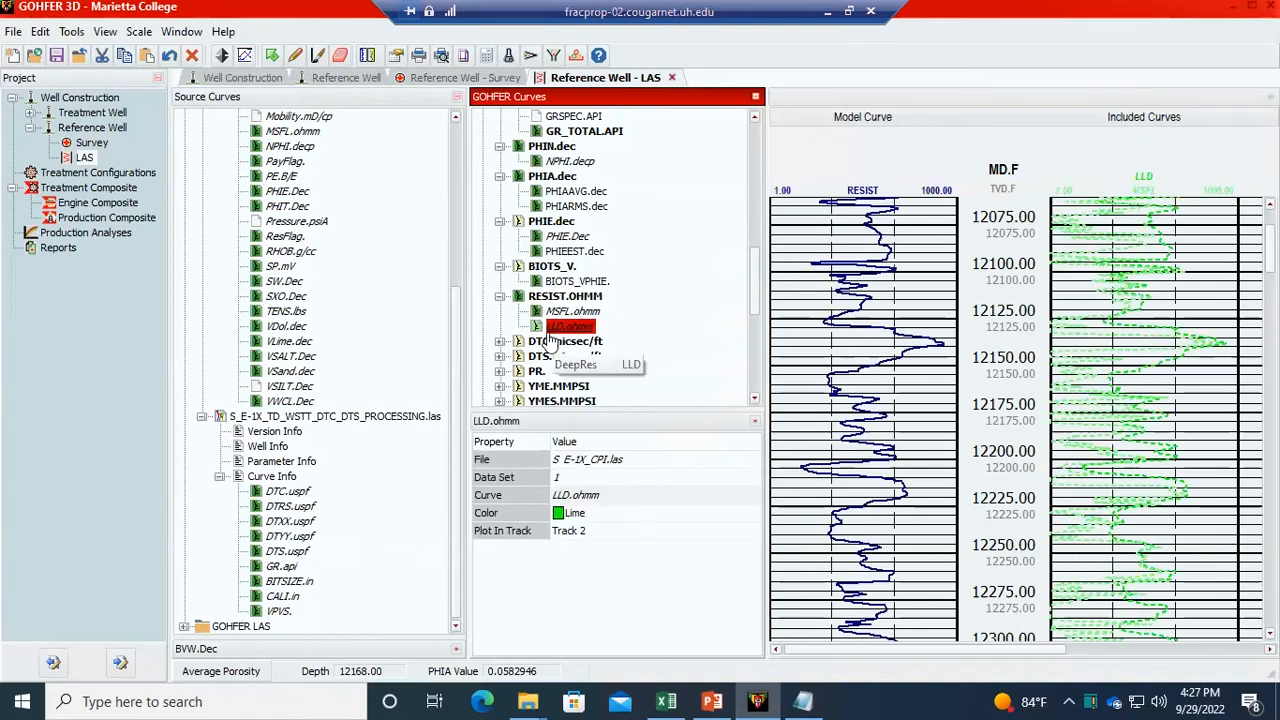
drag(566, 327, 537, 309)
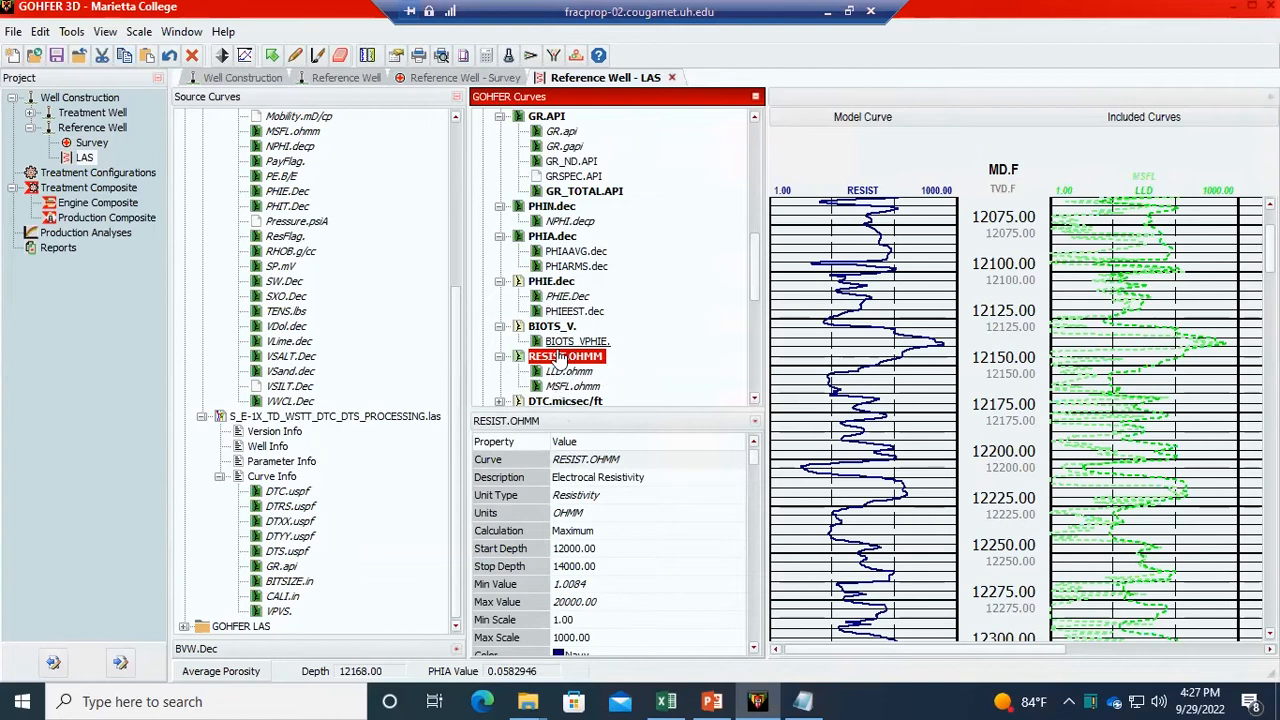
- Set the Calculation of the RESIST.OHMM curve to Copy and check its first input, LLD.ohmm
click(587, 533)
click(587, 533)
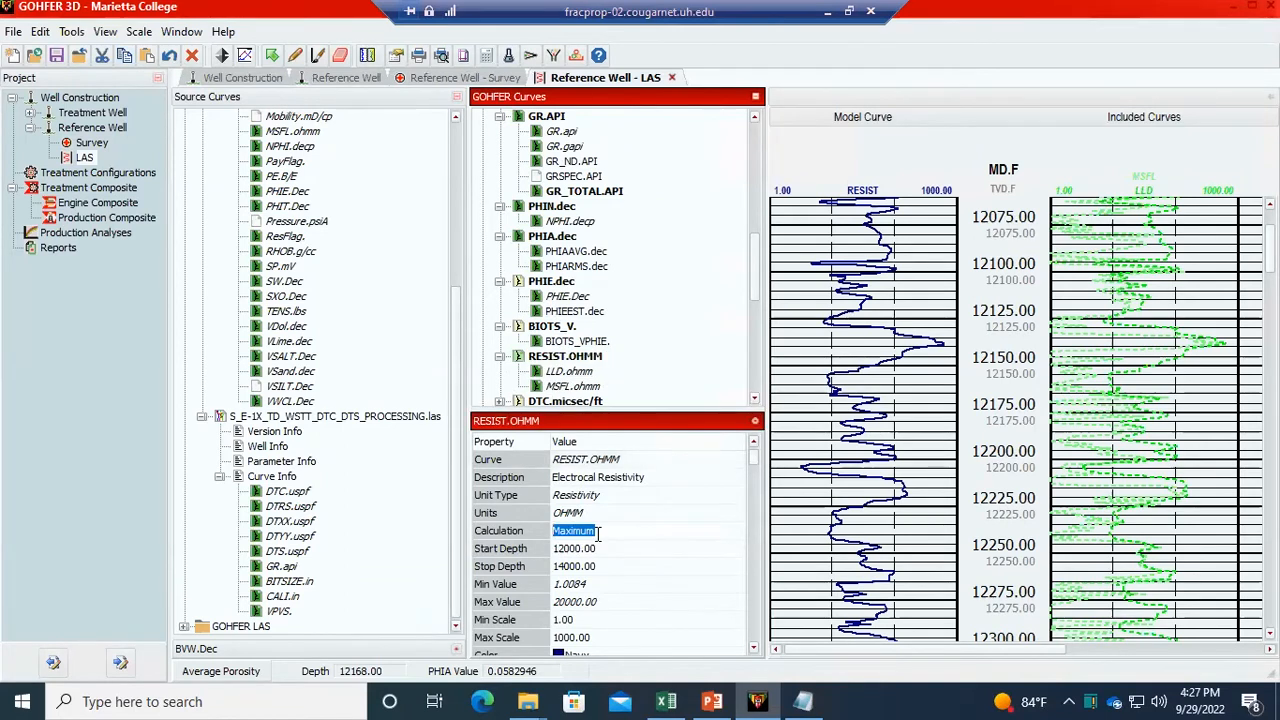
click(736, 531)
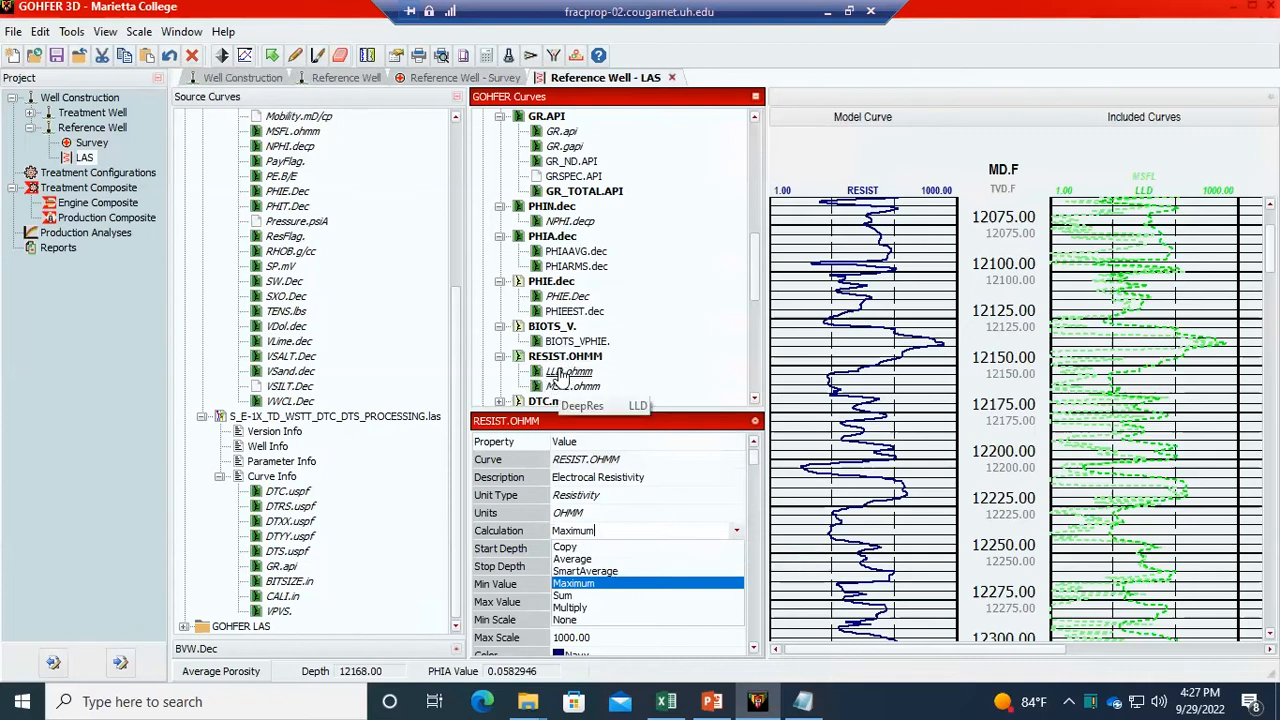
click(668, 378)
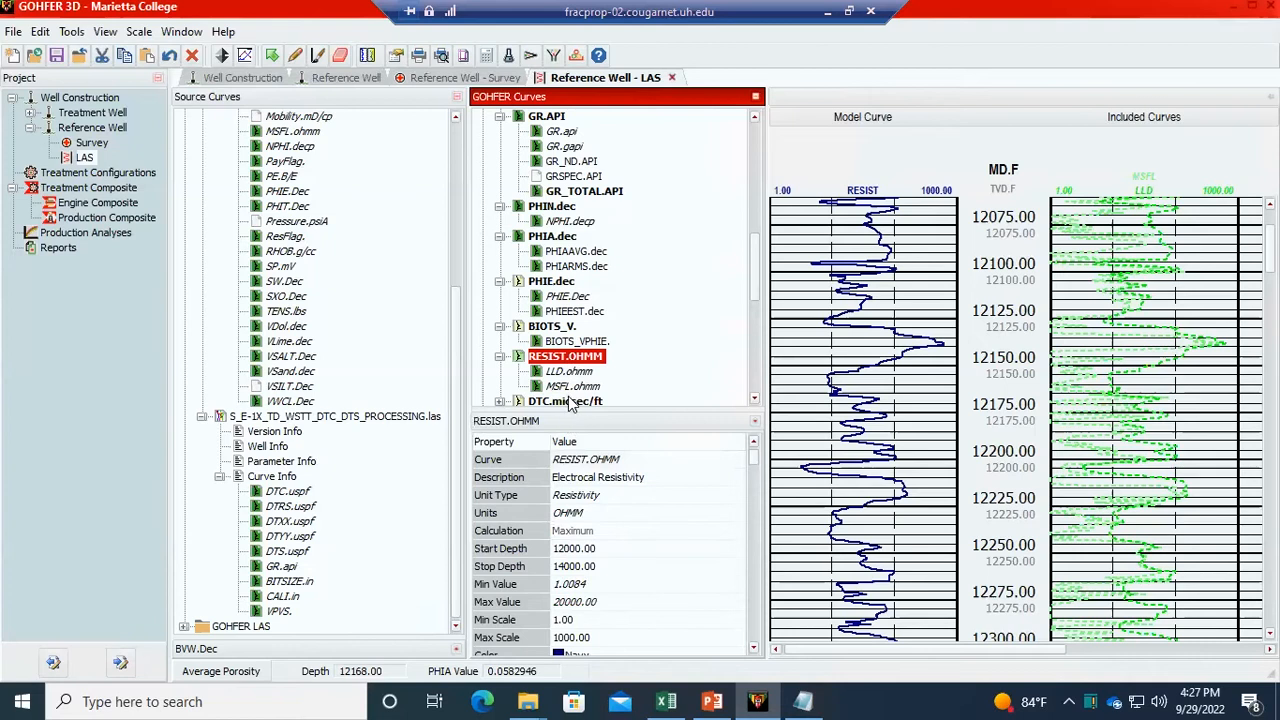
click(562, 535)
text(Copy)
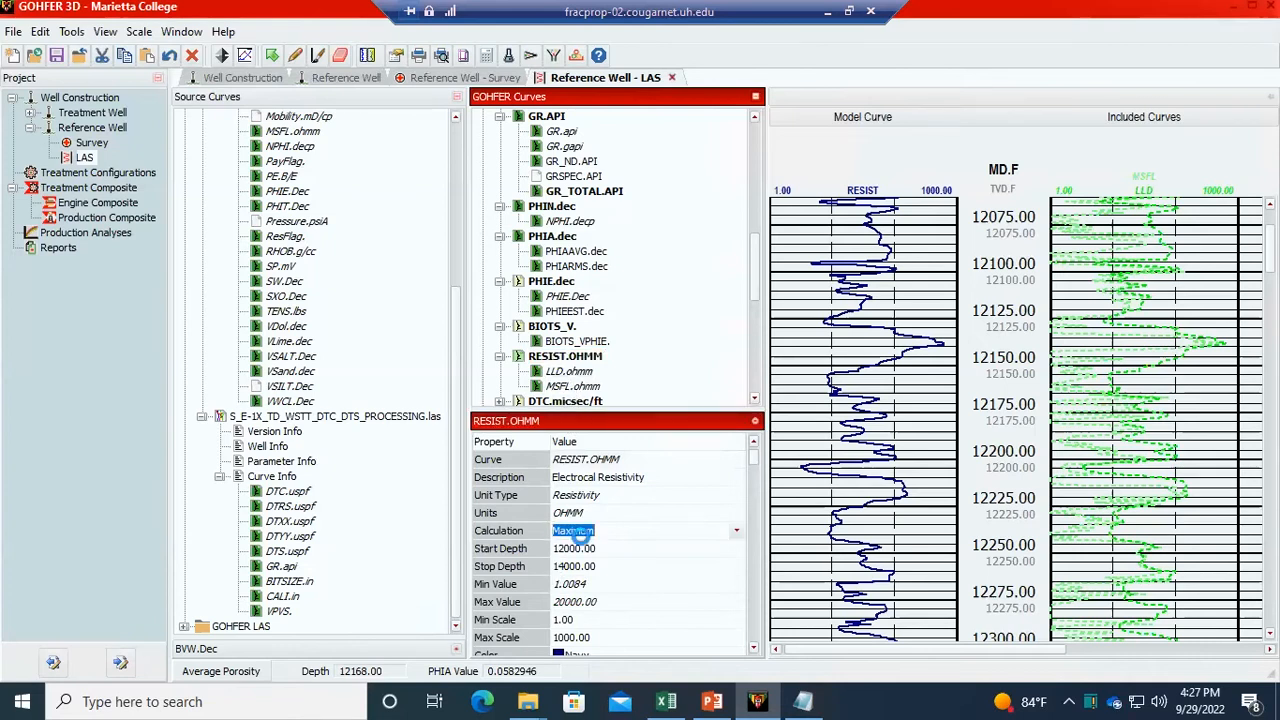
click(736, 531)
click(672, 549)
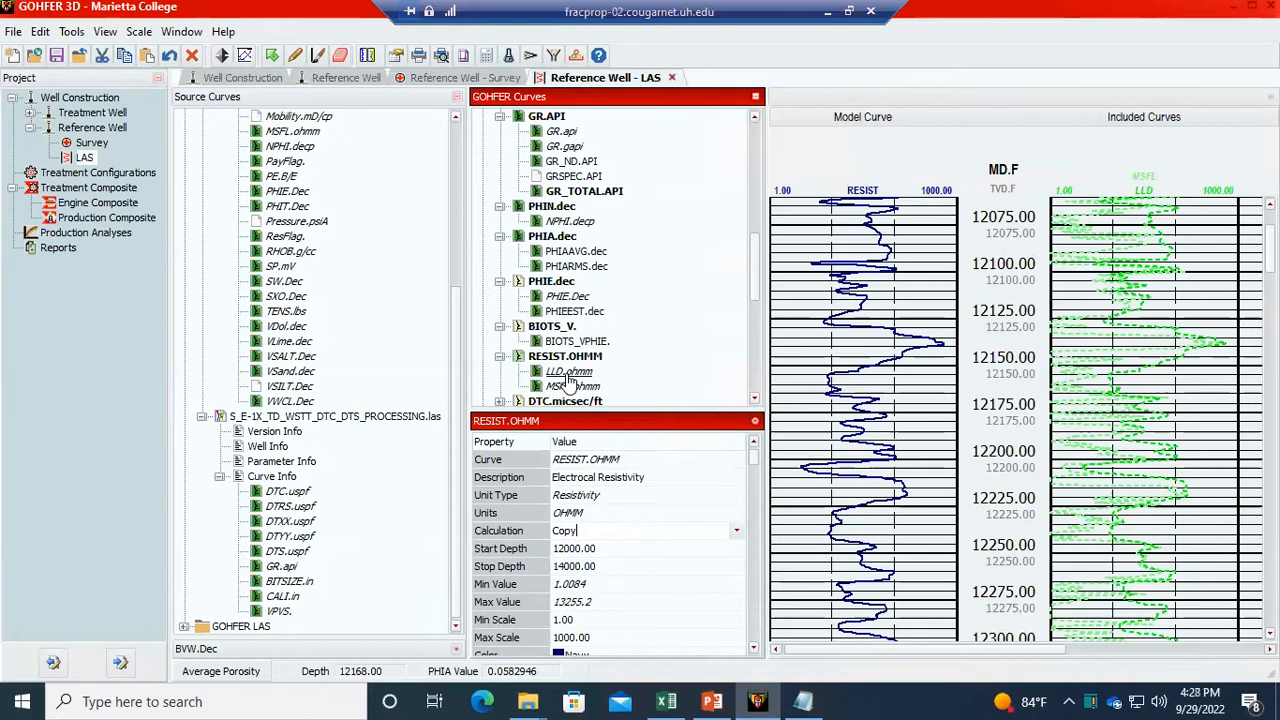
click(567, 377)
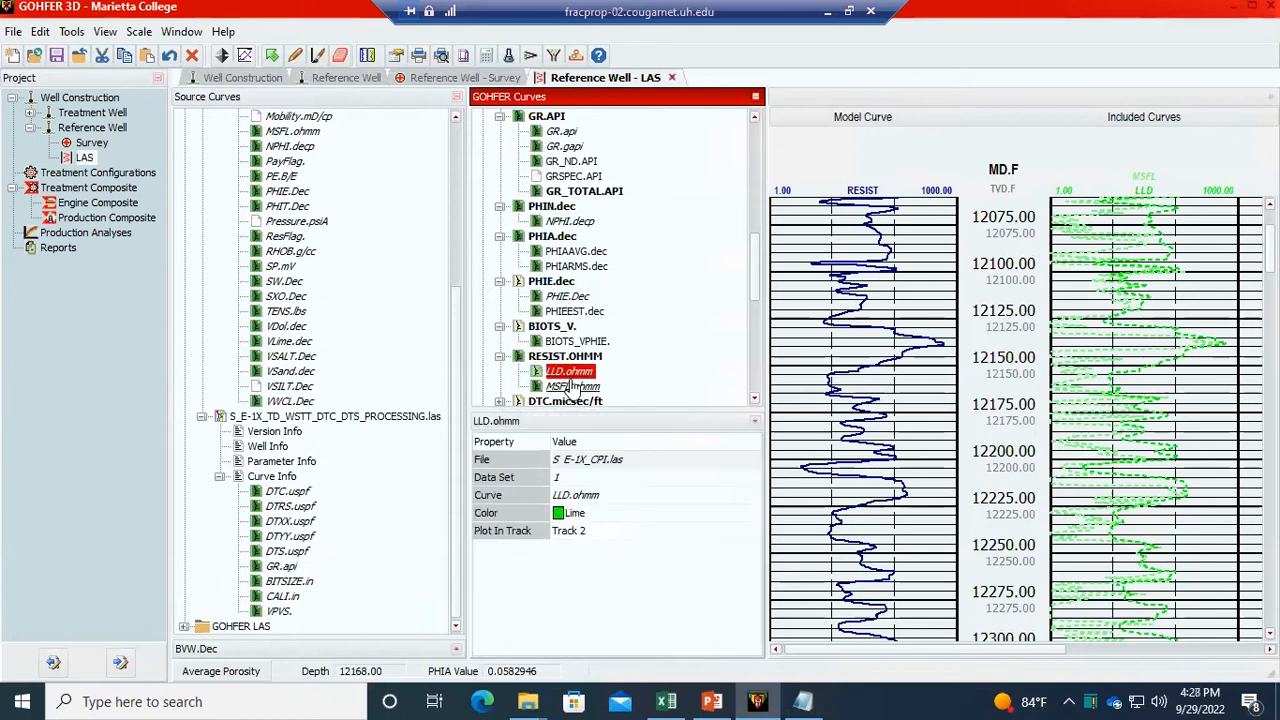
- List the input curves under DTC.micsec/ft, locate the DTC/DTS processing LAS file among the source curves, and review the DTC properties
scroll(590, 386, down, 1)
click(499, 356)
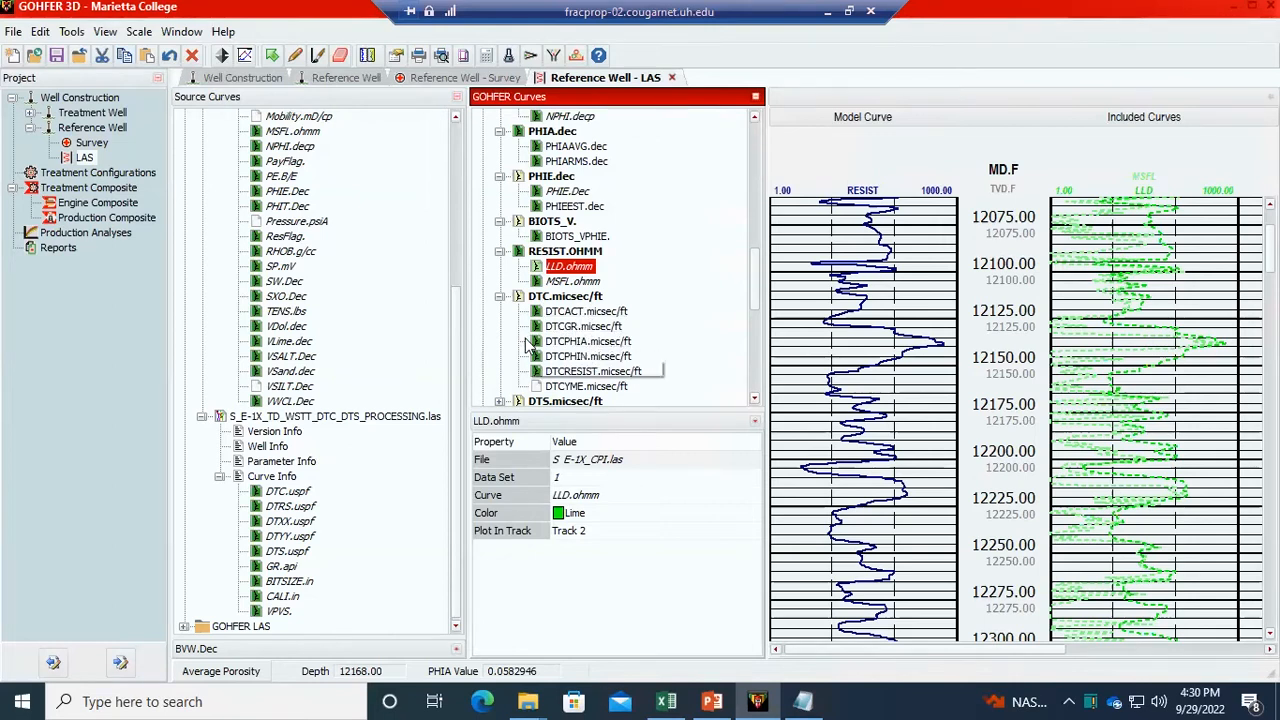
click(429, 417)
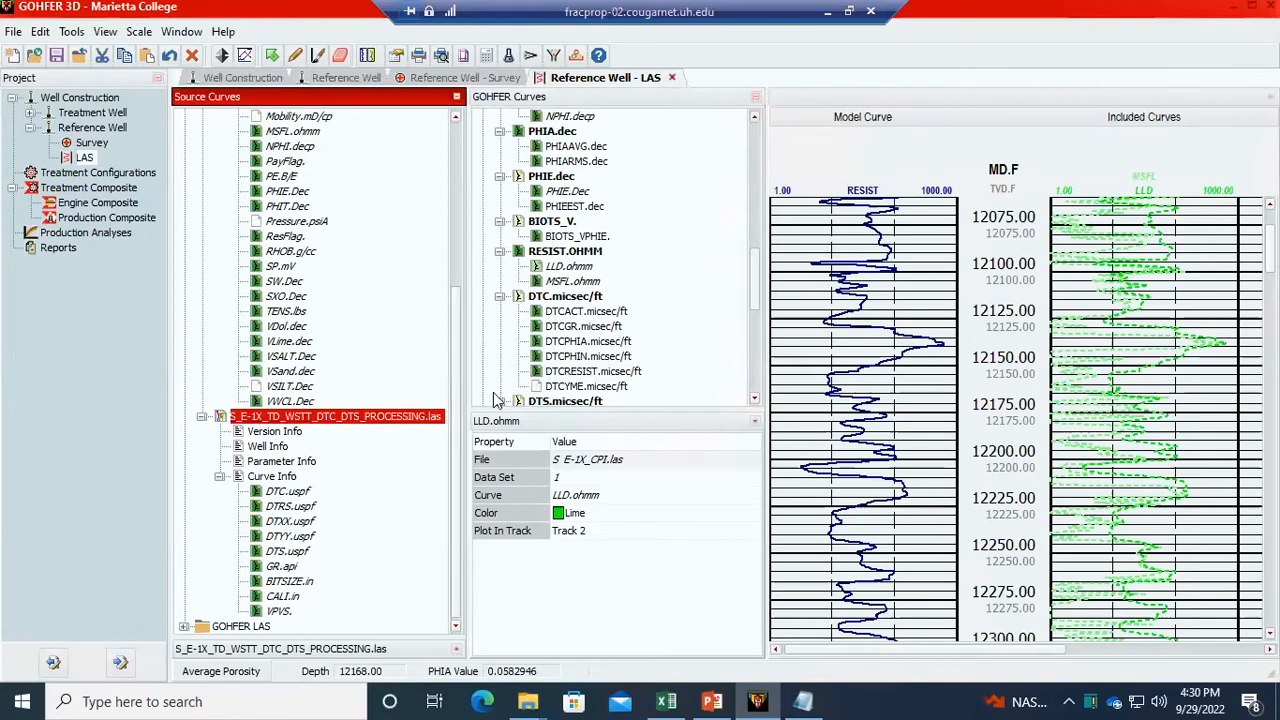
click(562, 300)
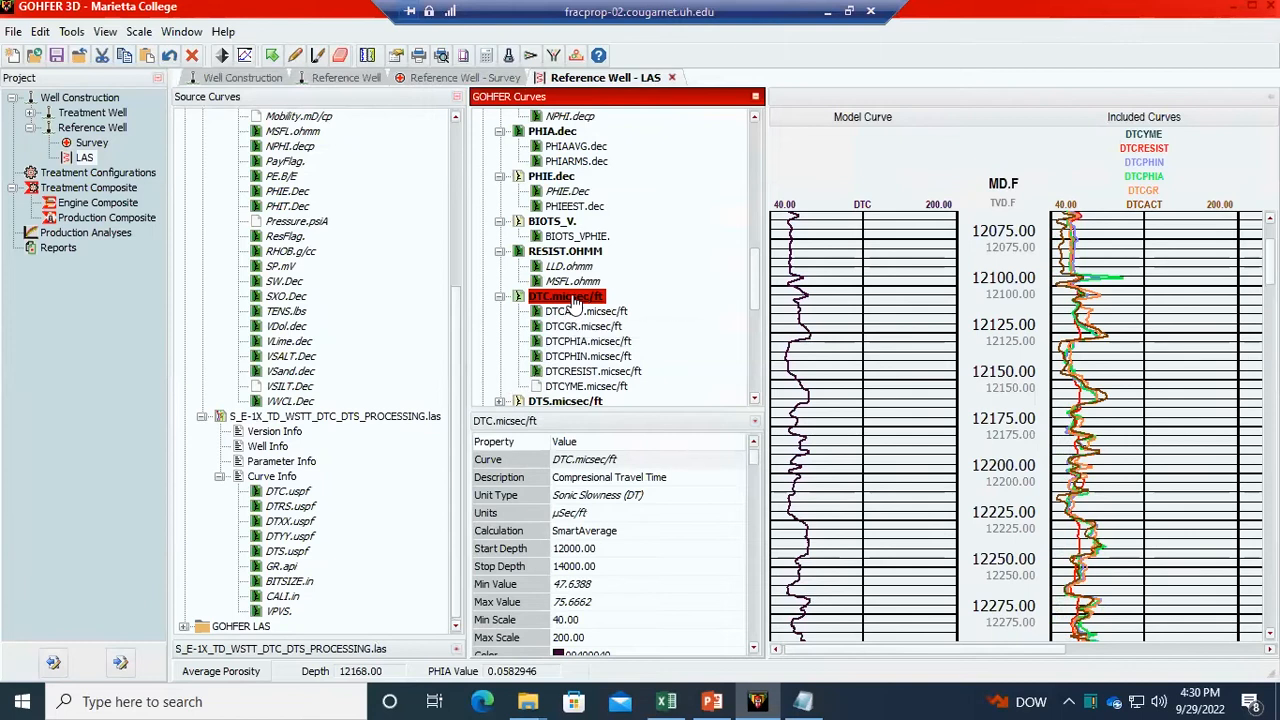
- Open the Log Assistant for the DTC.micsec/ft curve
right_click(575, 303)
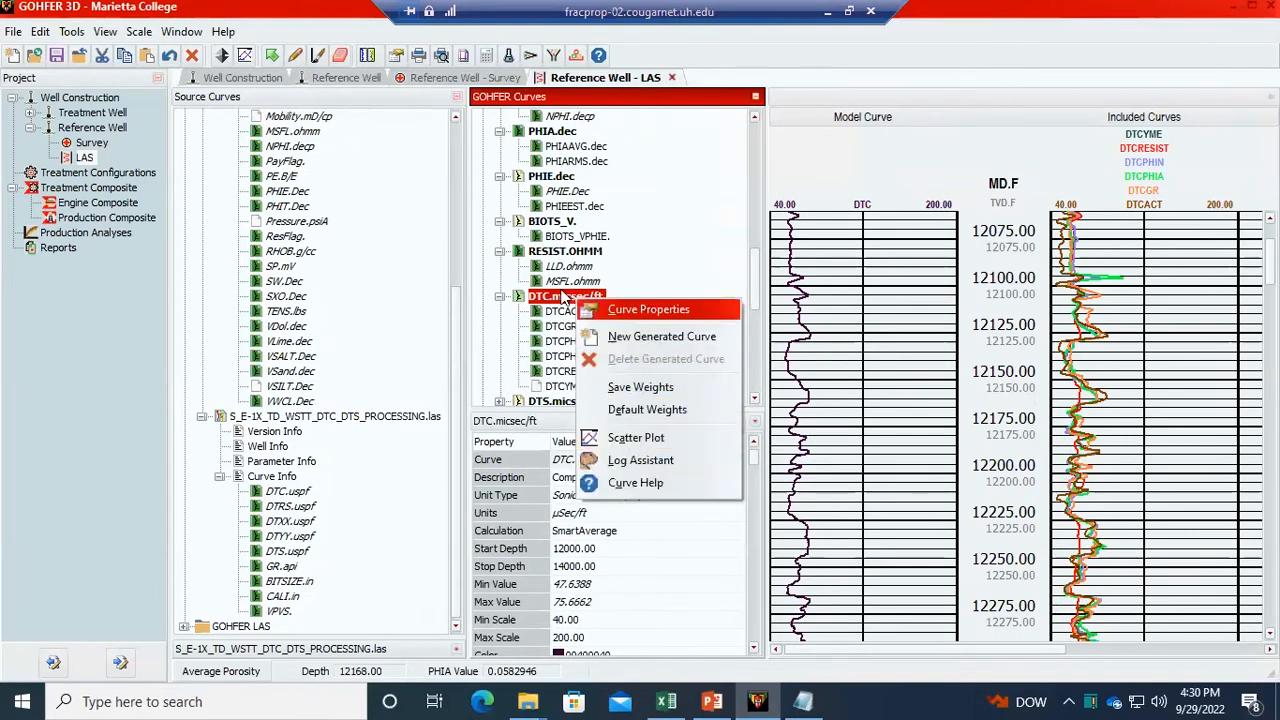
click(566, 297)
right_click(565, 294)
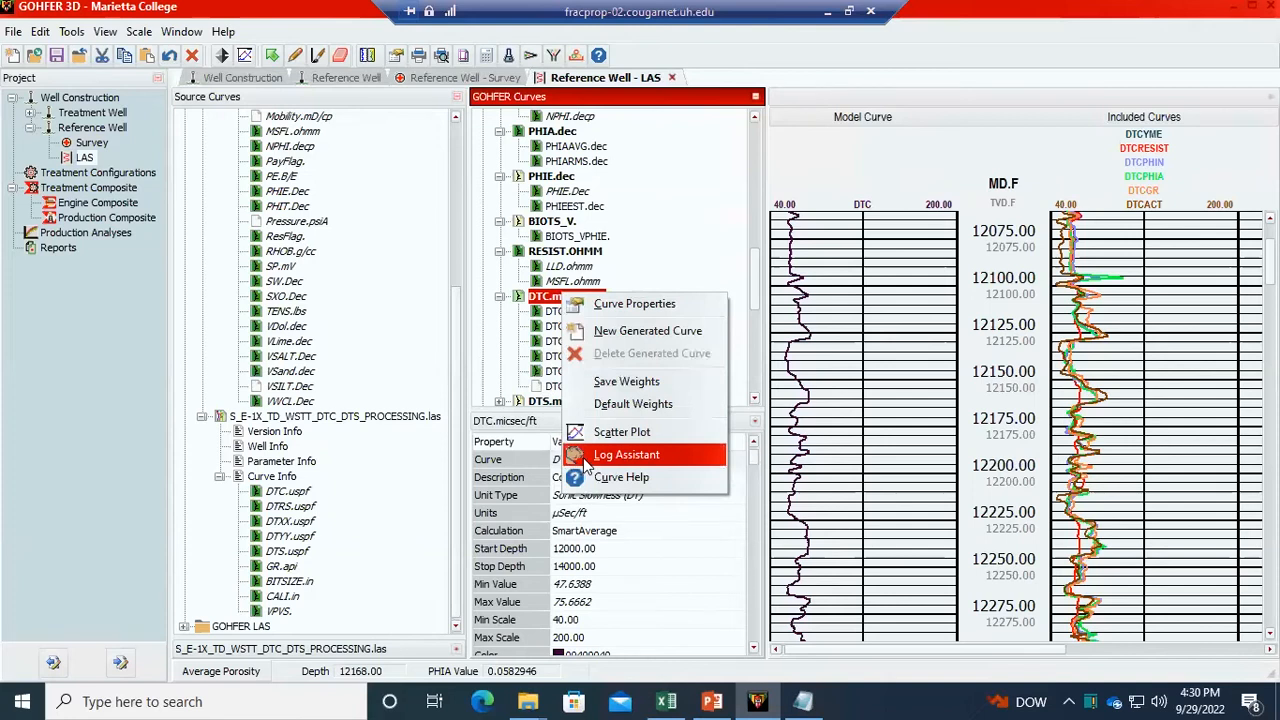
click(585, 457)
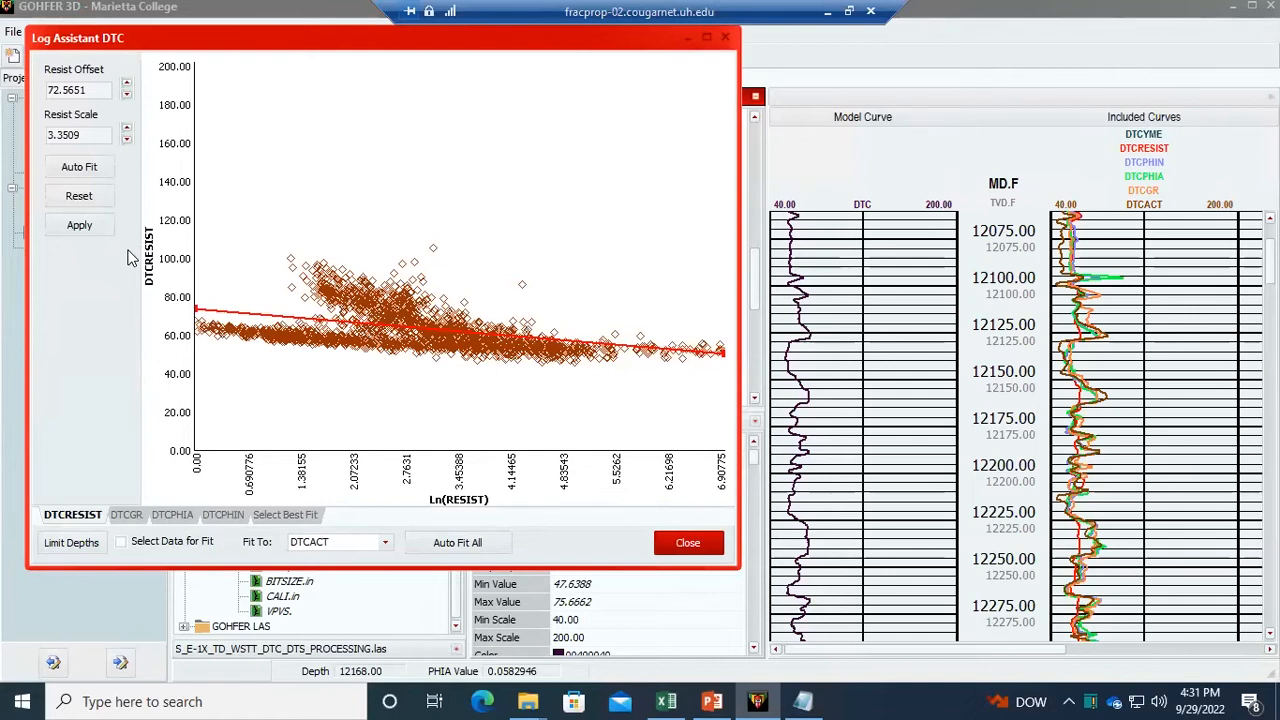
- Compare the DTCRESIST, DTCGR, DTCPHIA and DTCPHIN crossplot fits to DTCACT, close the Log Assistant, and examine the plotted DTC curves
click(132, 517)
click(172, 517)
click(224, 516)
click(282, 516)
click(226, 516)
click(162, 518)
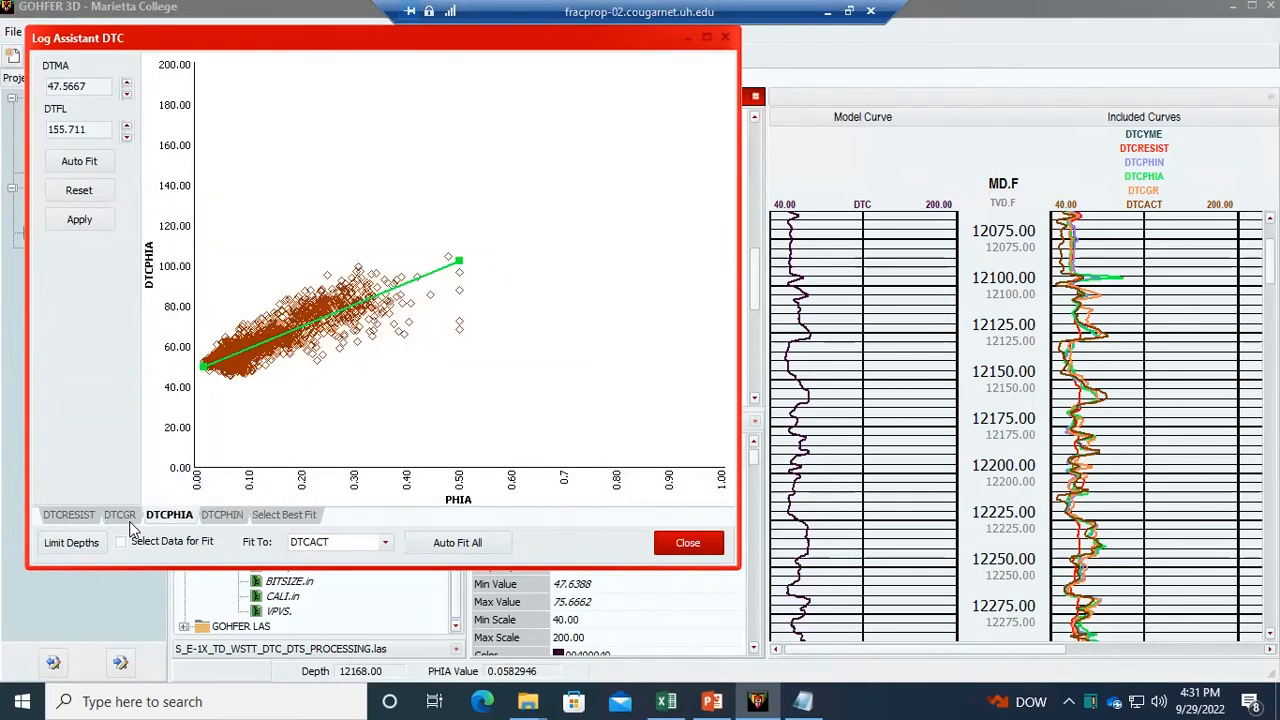
click(128, 519)
click(92, 517)
click(132, 518)
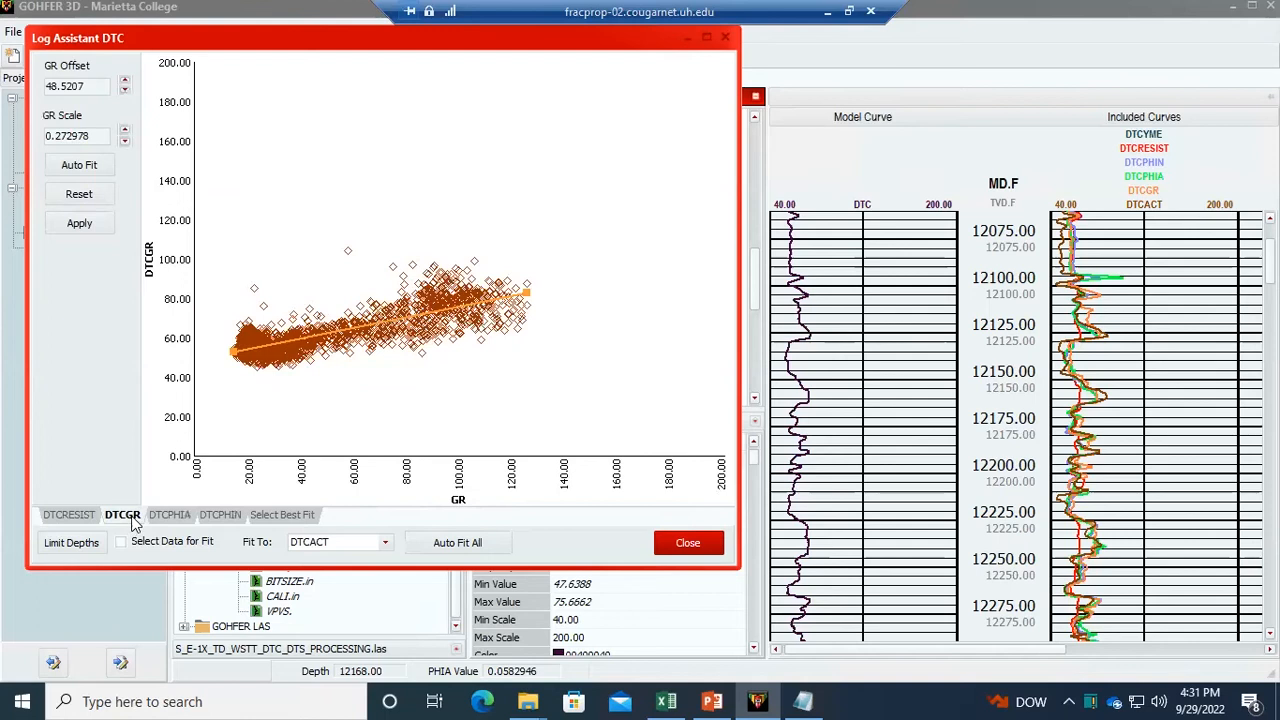
click(166, 518)
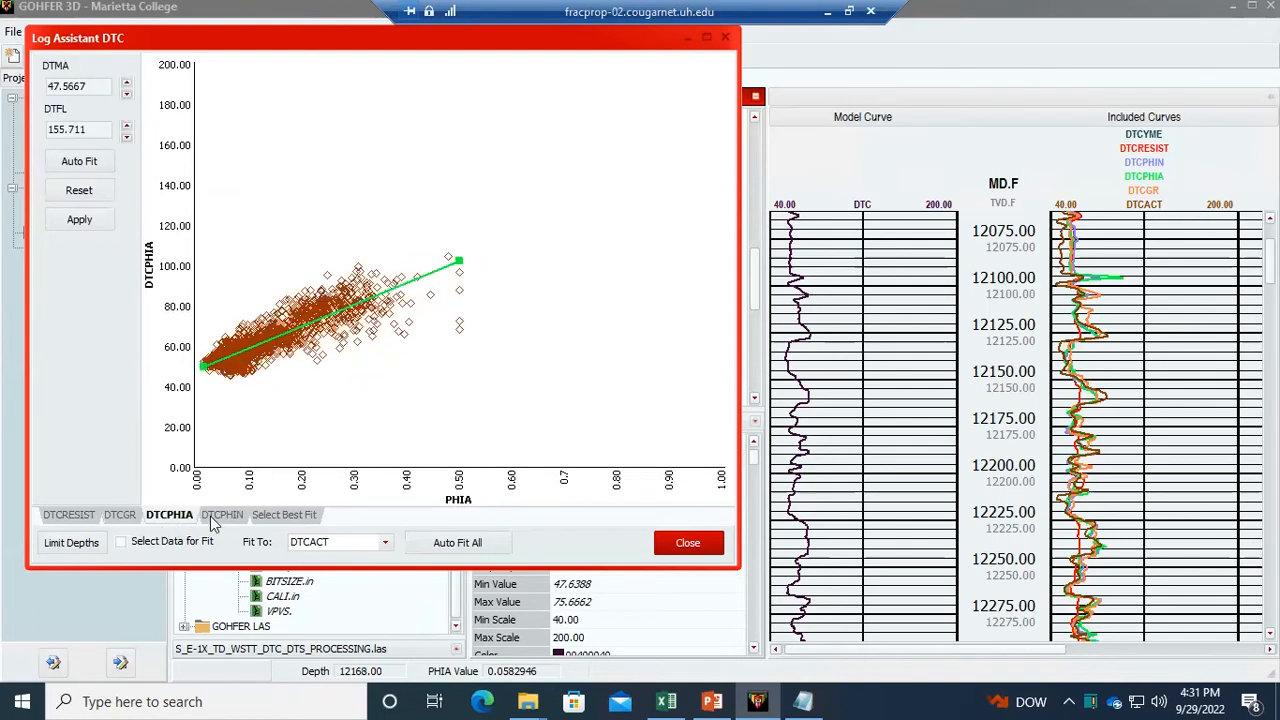
click(224, 516)
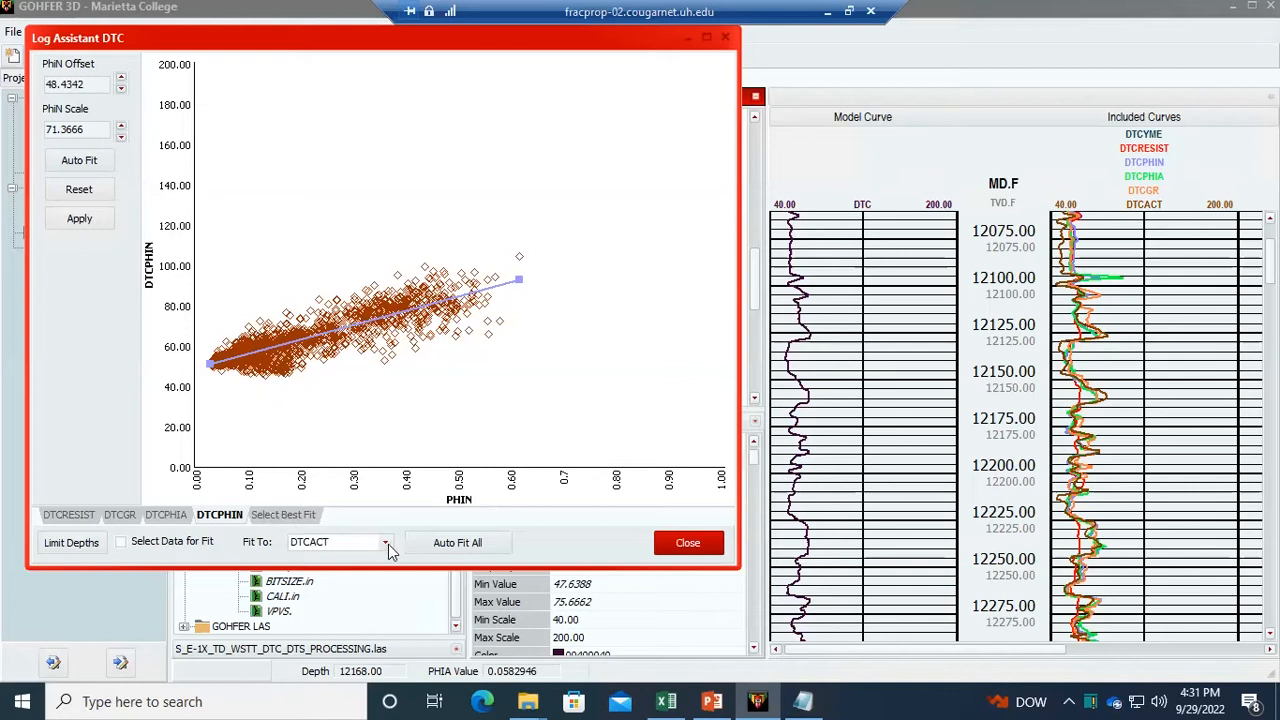
click(270, 515)
click(230, 515)
click(170, 515)
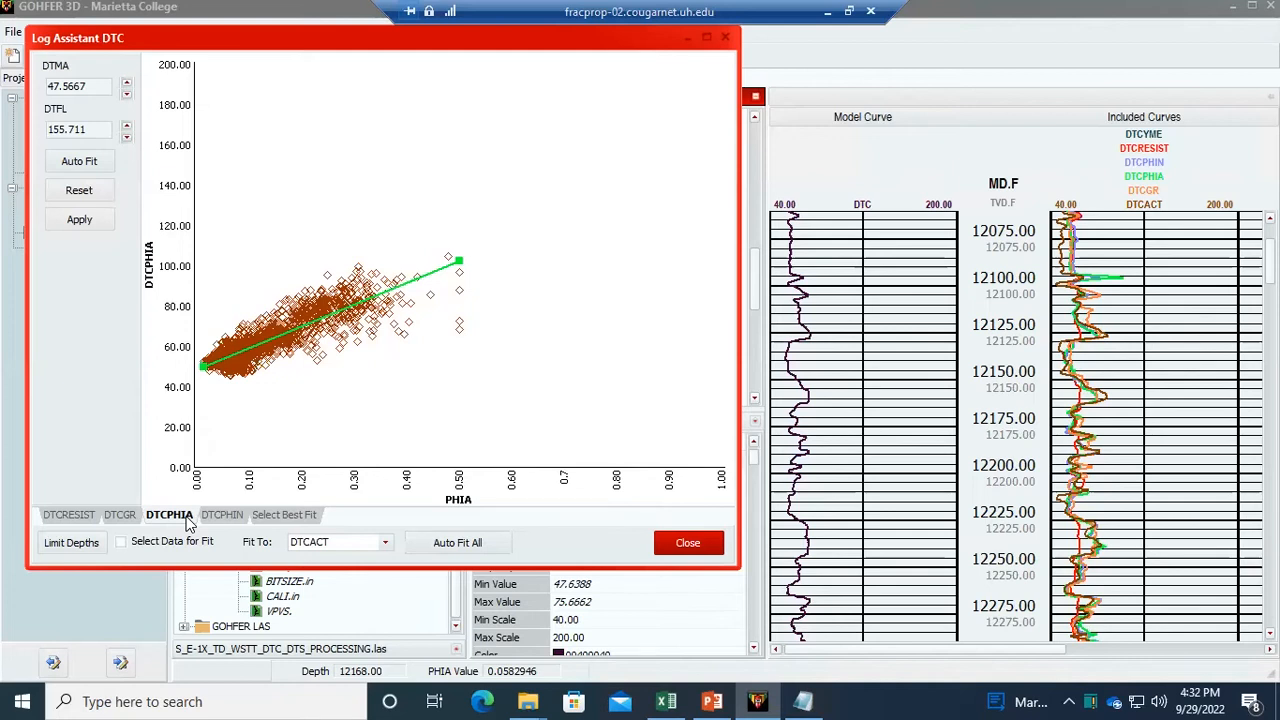
click(671, 555)
scroll(995, 430, down, 6)
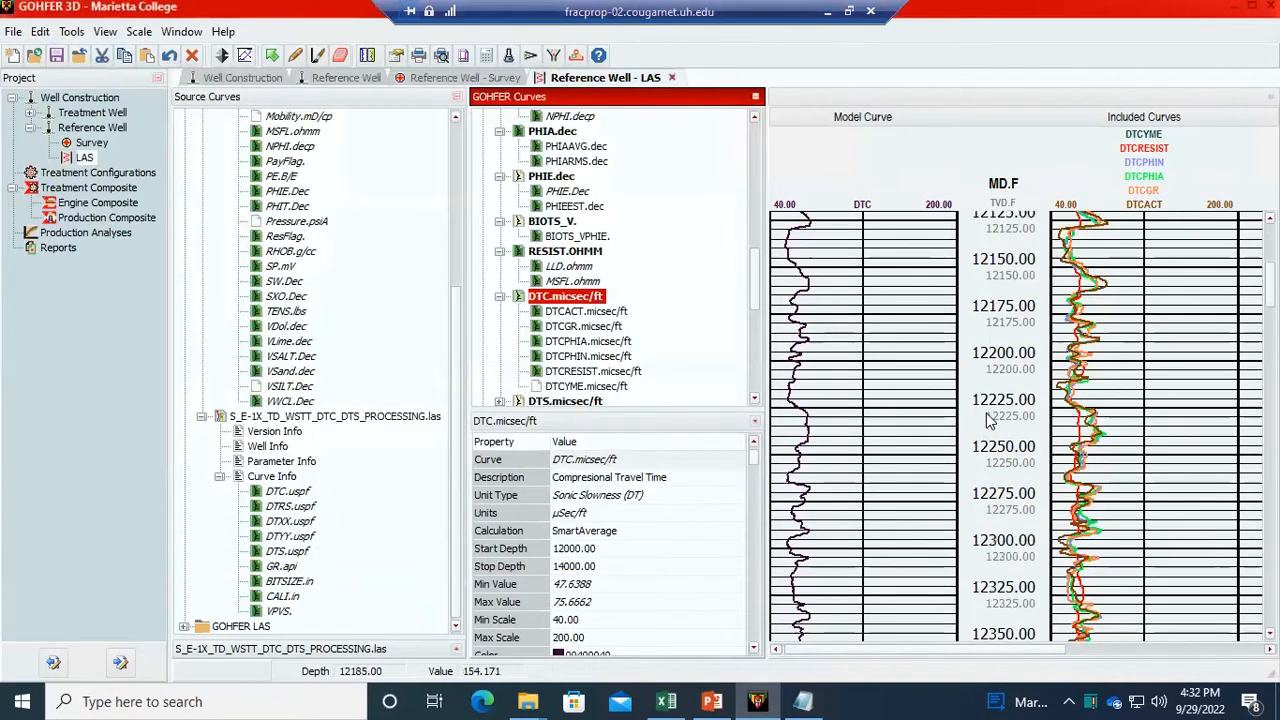
- Open the Log Assistant for the DTC.micsec/ft curve and auto-fit DTCRESIST to DTCACT
scroll(995, 435, up, 7)
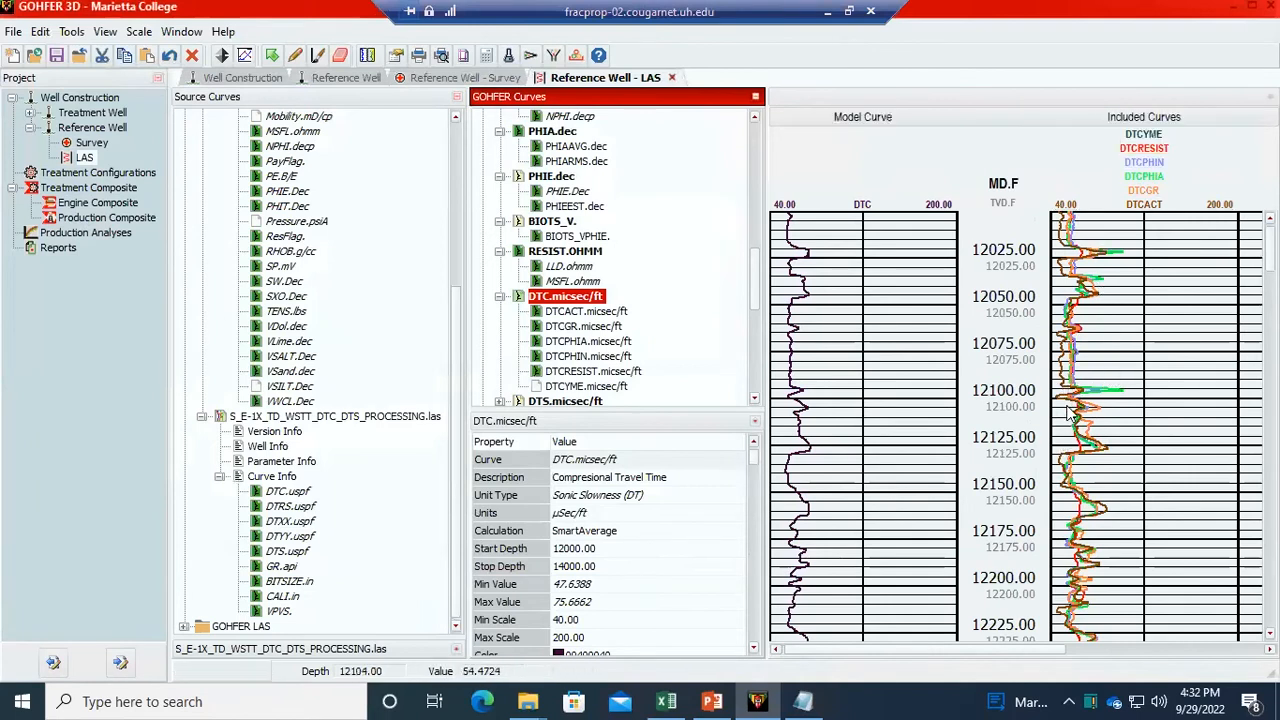
right_click(596, 298)
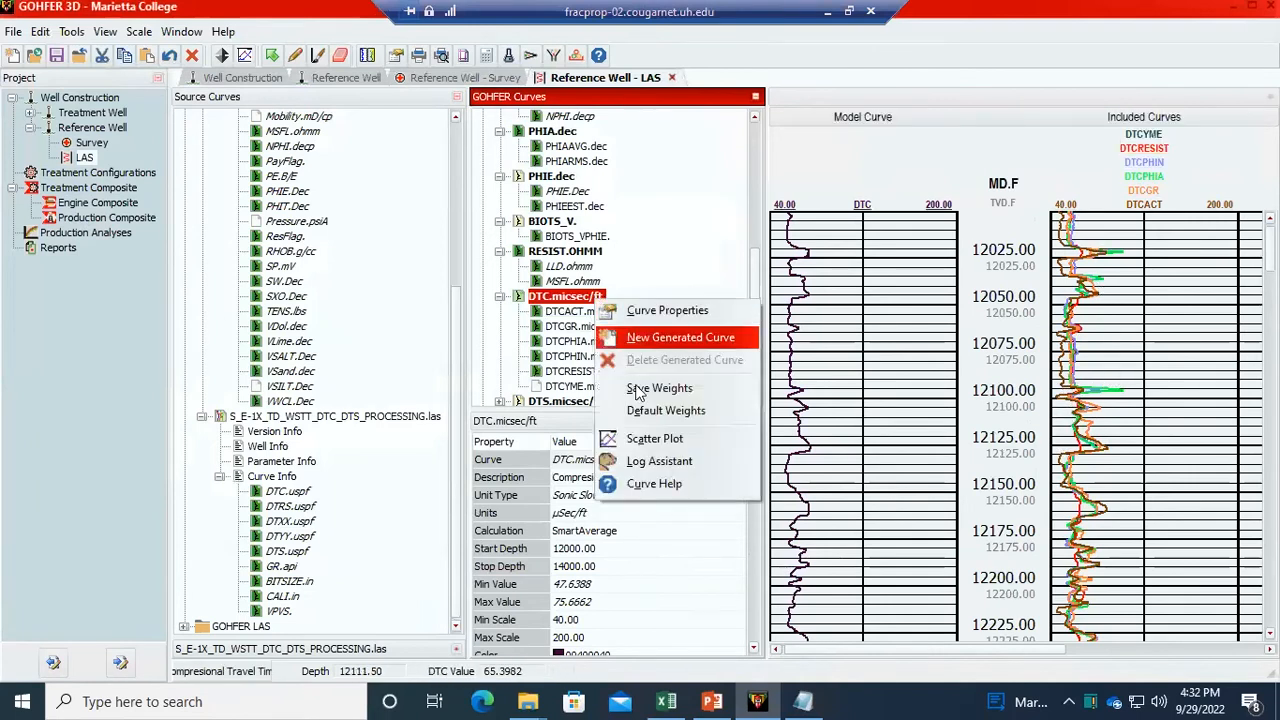
click(665, 465)
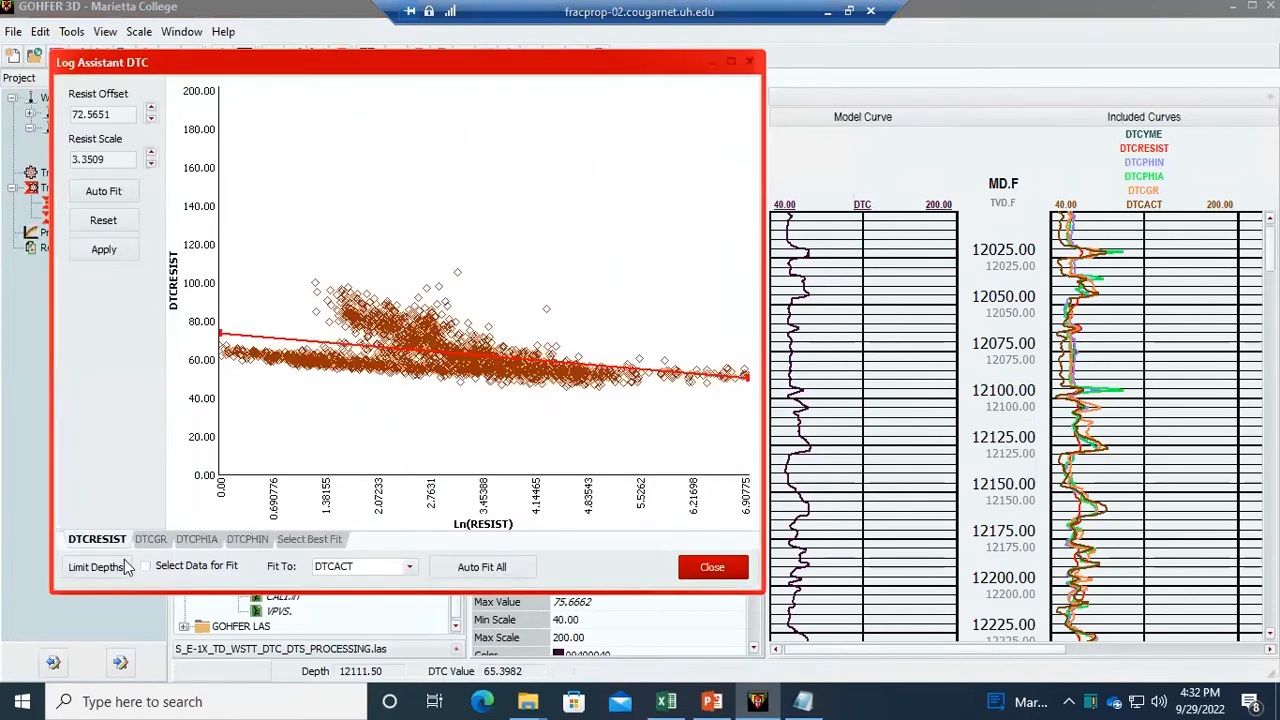
click(106, 193)
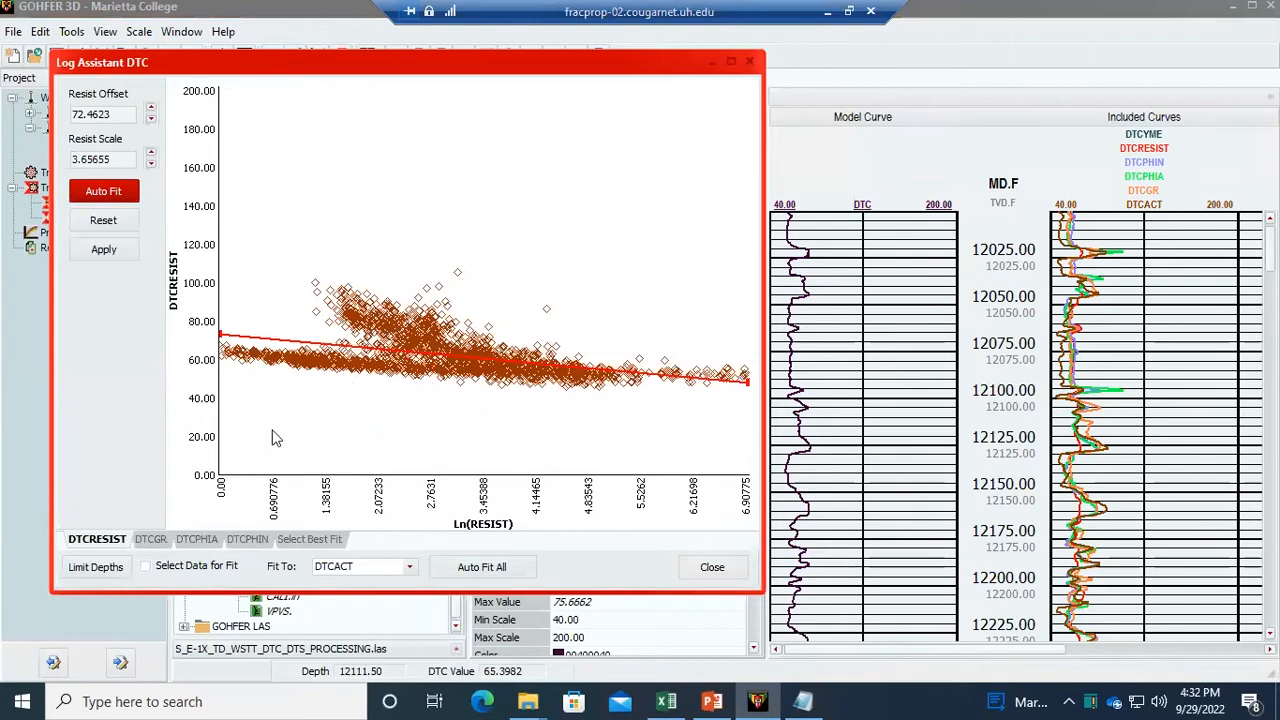
- Auto-fit the DTCGR crossplot to DTCACT and close the Log Assistant
click(150, 541)
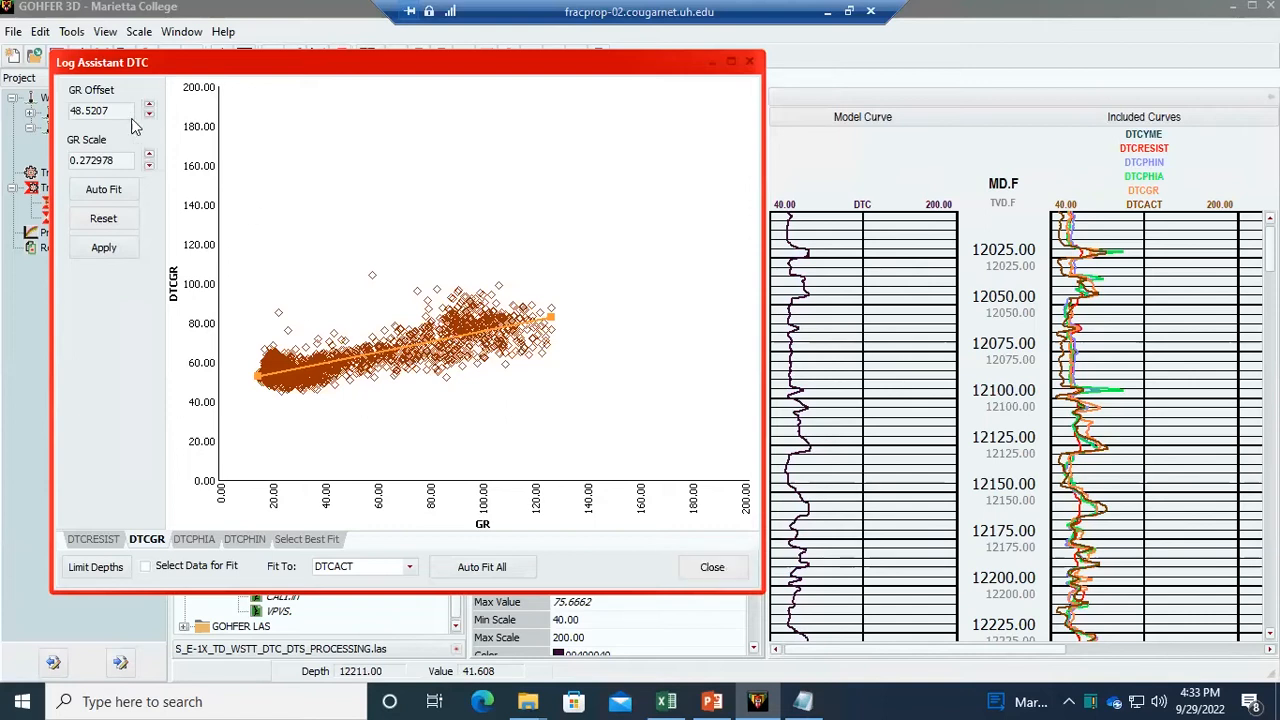
drag(110, 111, 72, 111)
click(103, 189)
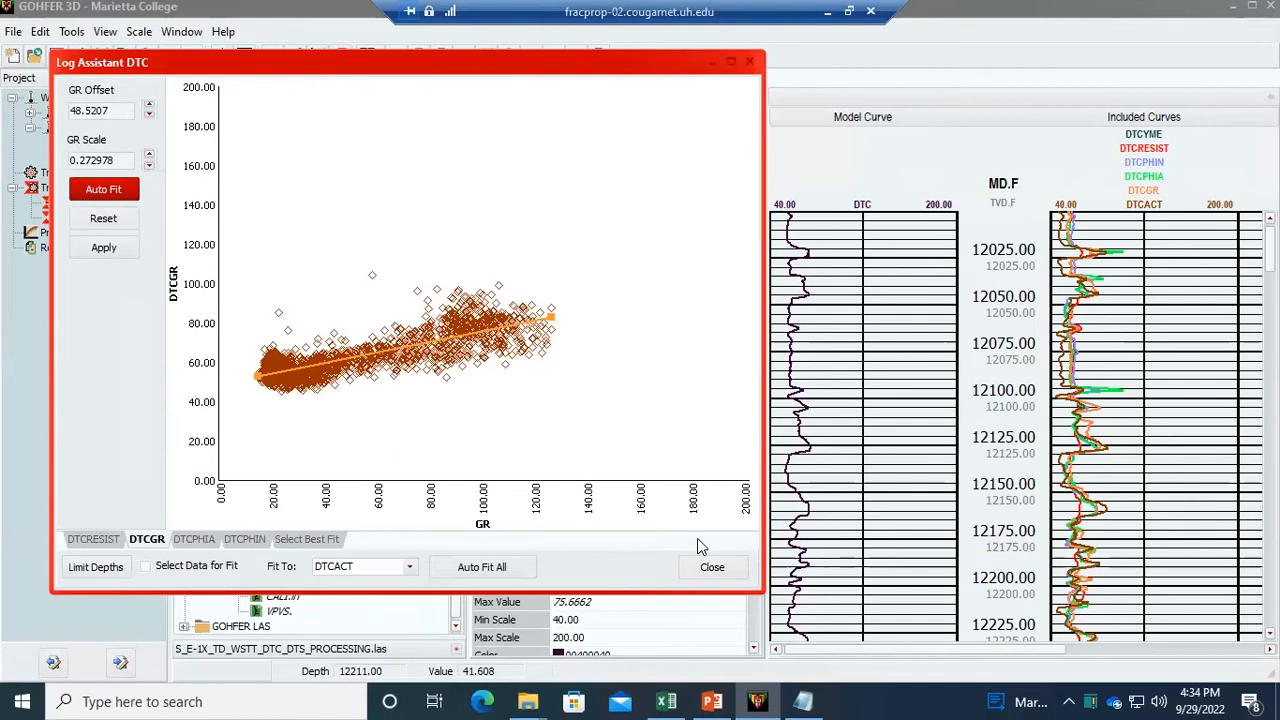
click(712, 567)
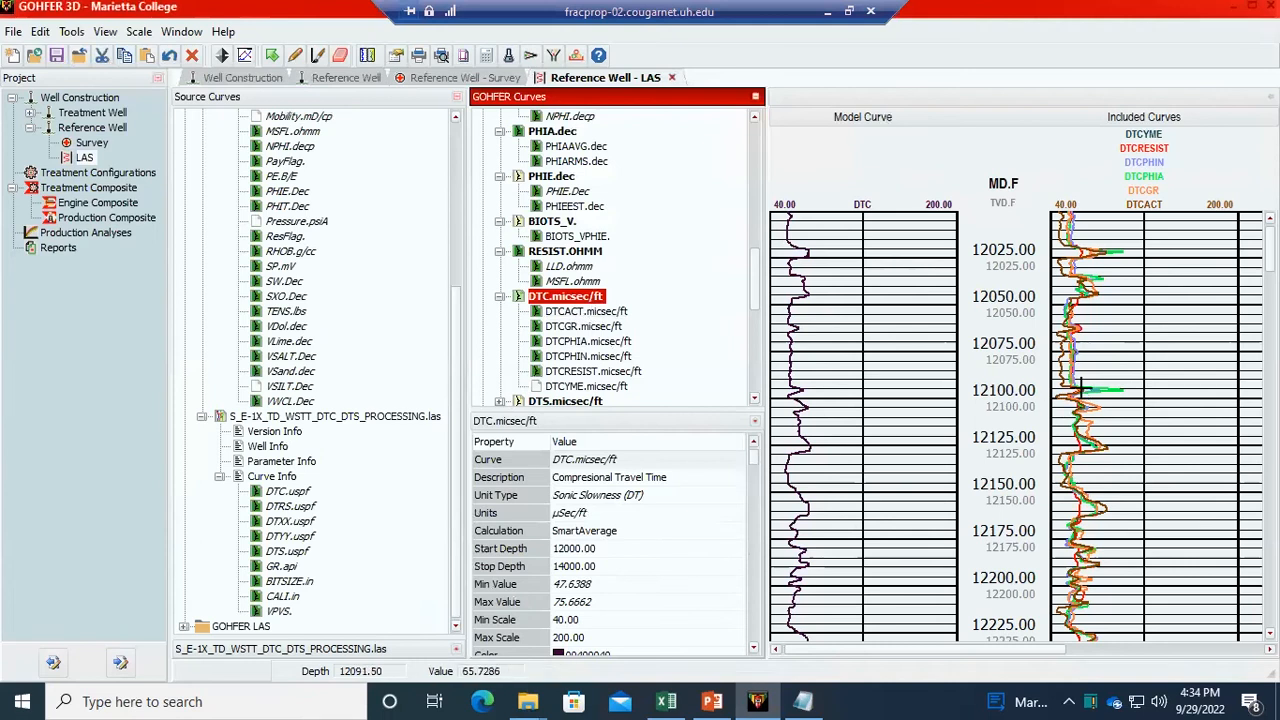
- Examine the deeper DTC curves, and review the DTS.micsec/ft properties and its DTS.uspf input in the DTC/DTS processing LAS file
scroll(1078, 390, down, 3)
scroll(1076, 395, down, 3)
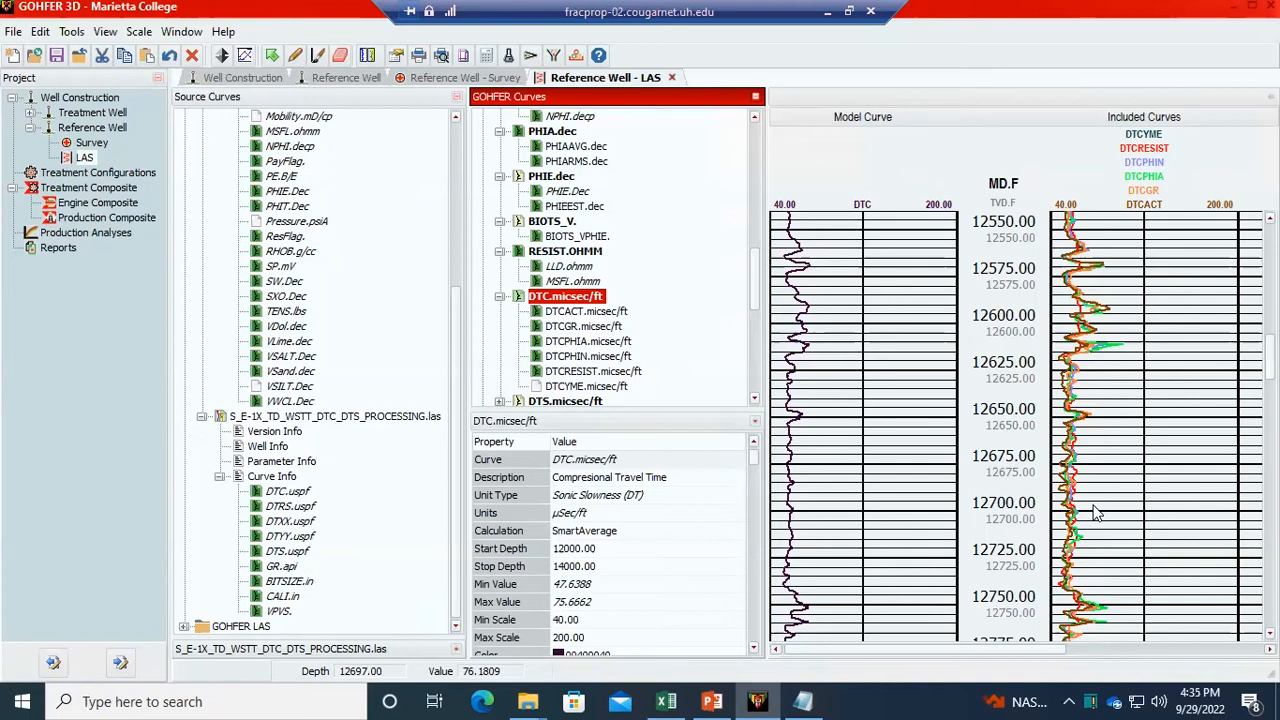
scroll(680, 353, down, 2)
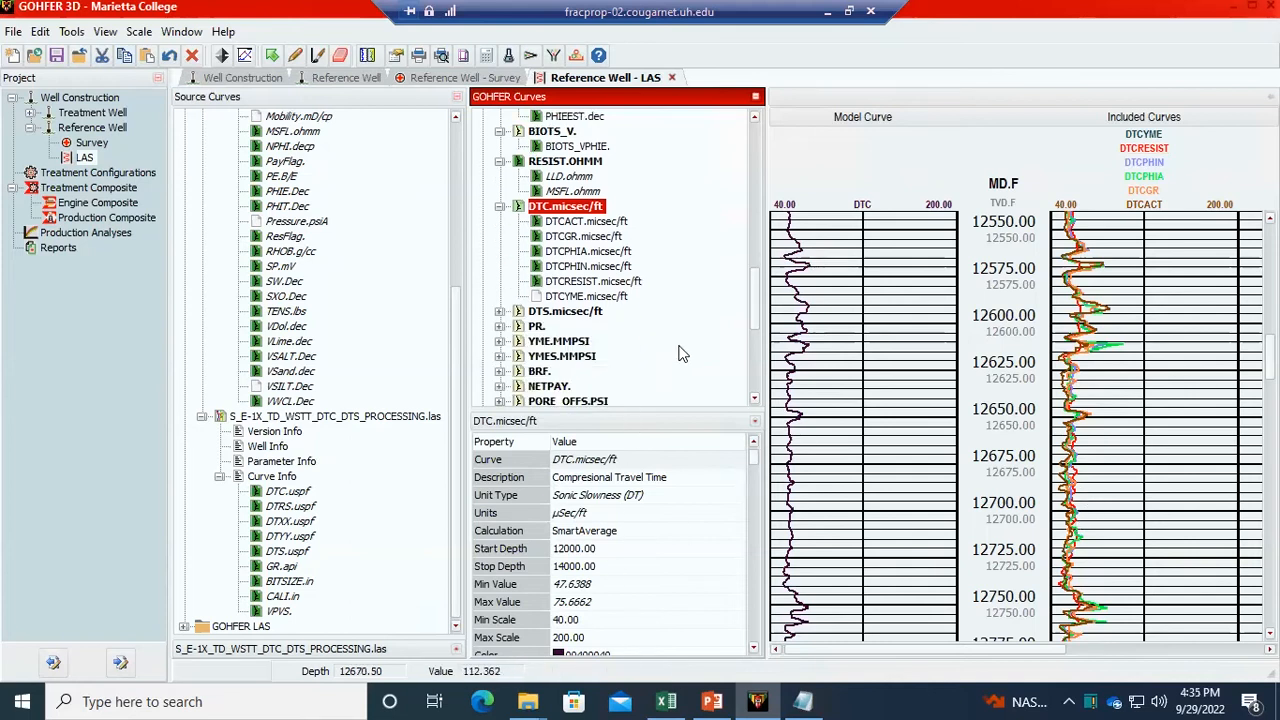
click(499, 311)
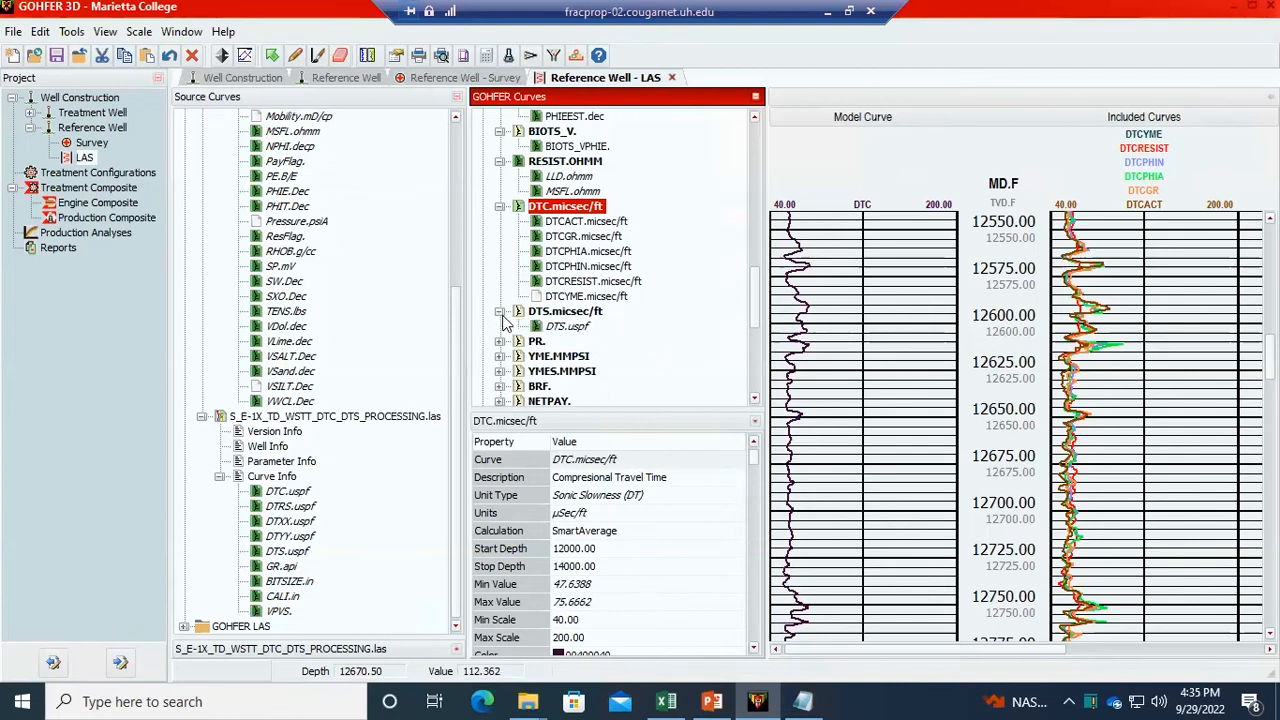
click(565, 312)
click(562, 328)
click(560, 314)
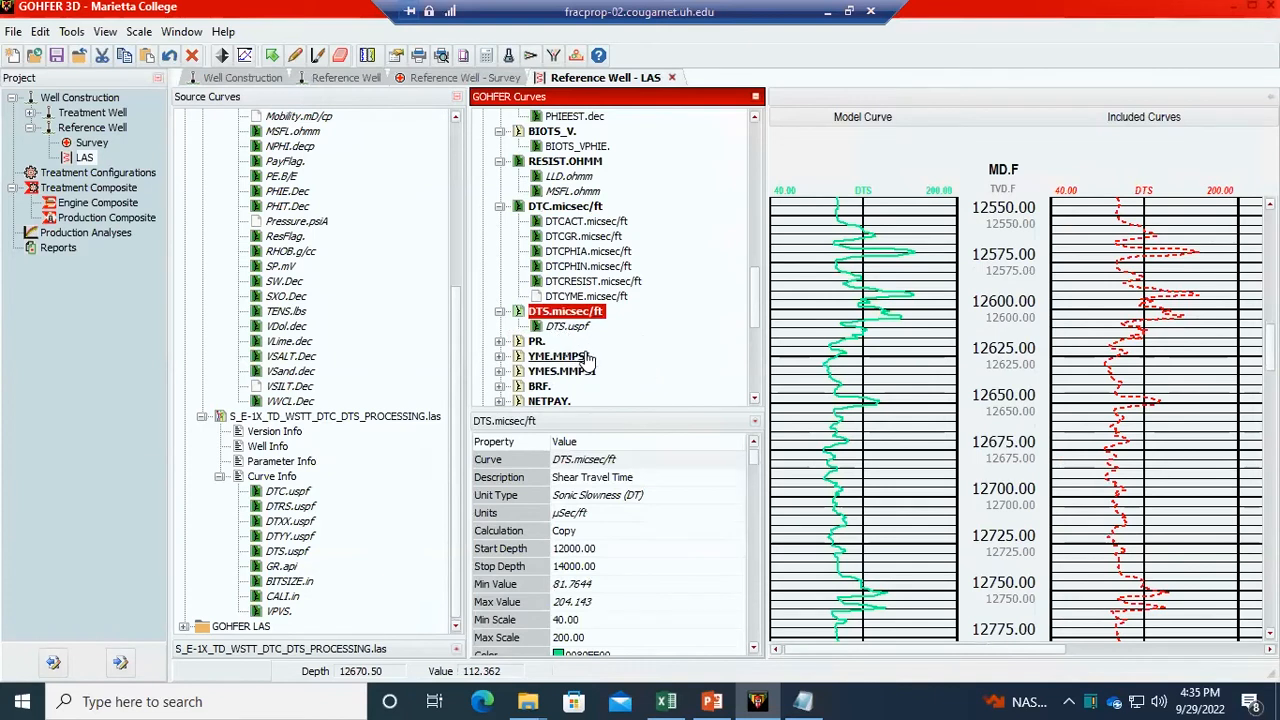
click(570, 328)
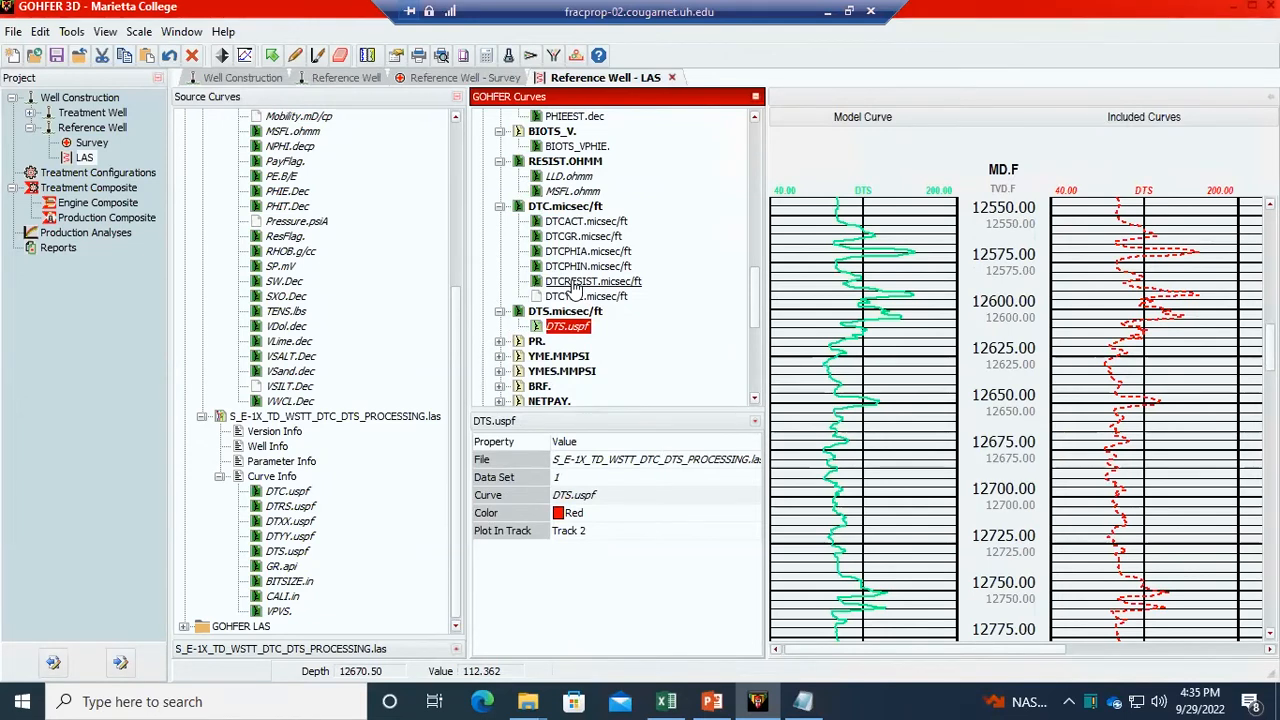
click(288, 551)
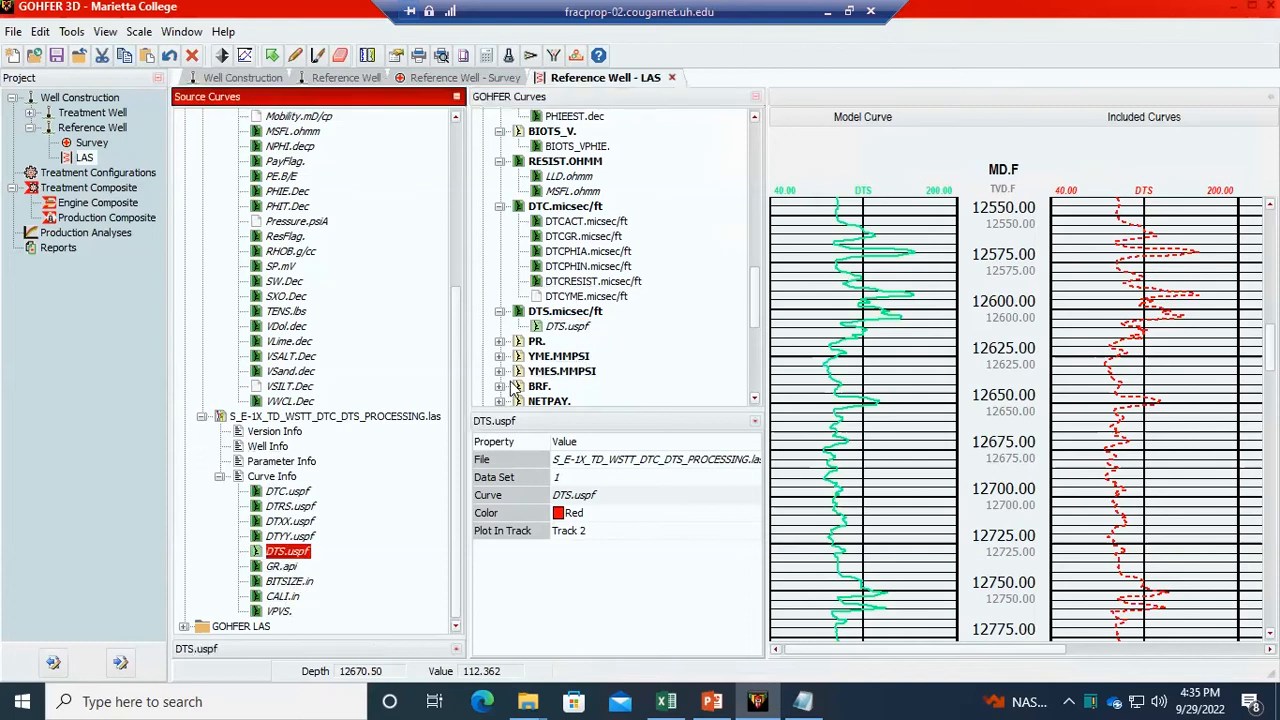
click(553, 328)
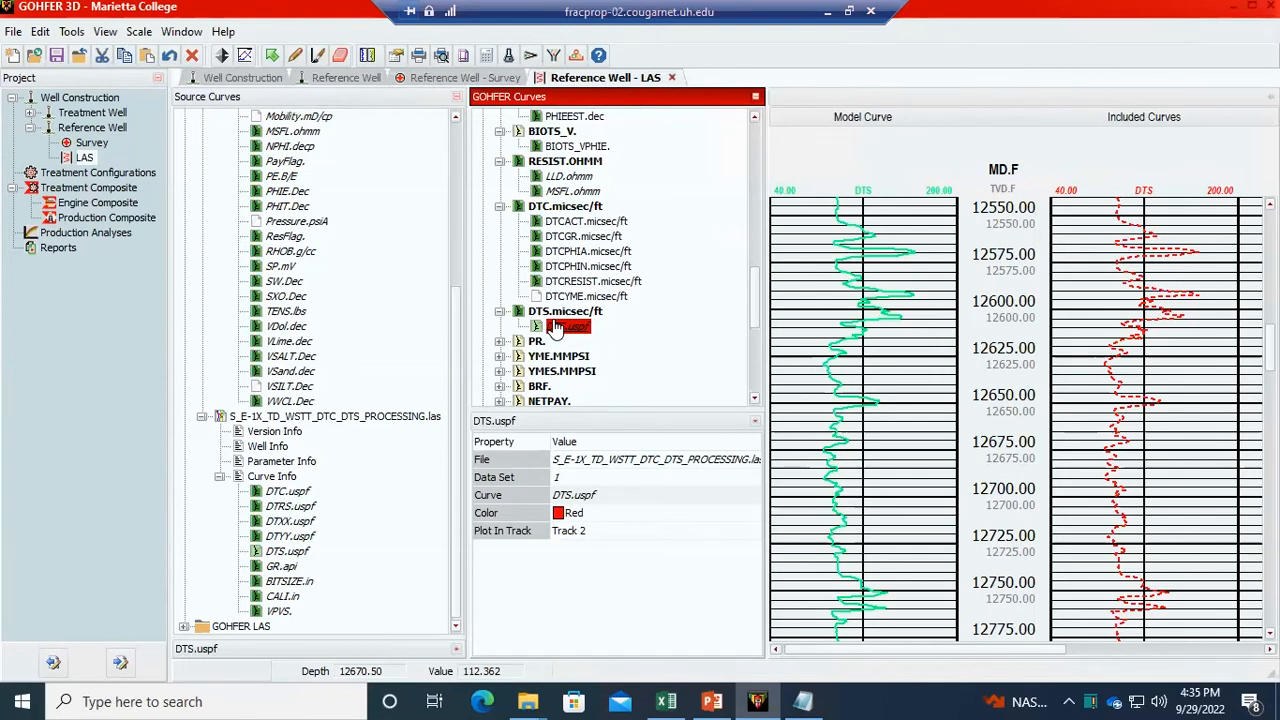
- List the input curves under PR, open its Log Assistant, and auto-fit PRRESIST to PRDTC
scroll(651, 248, down, 2)
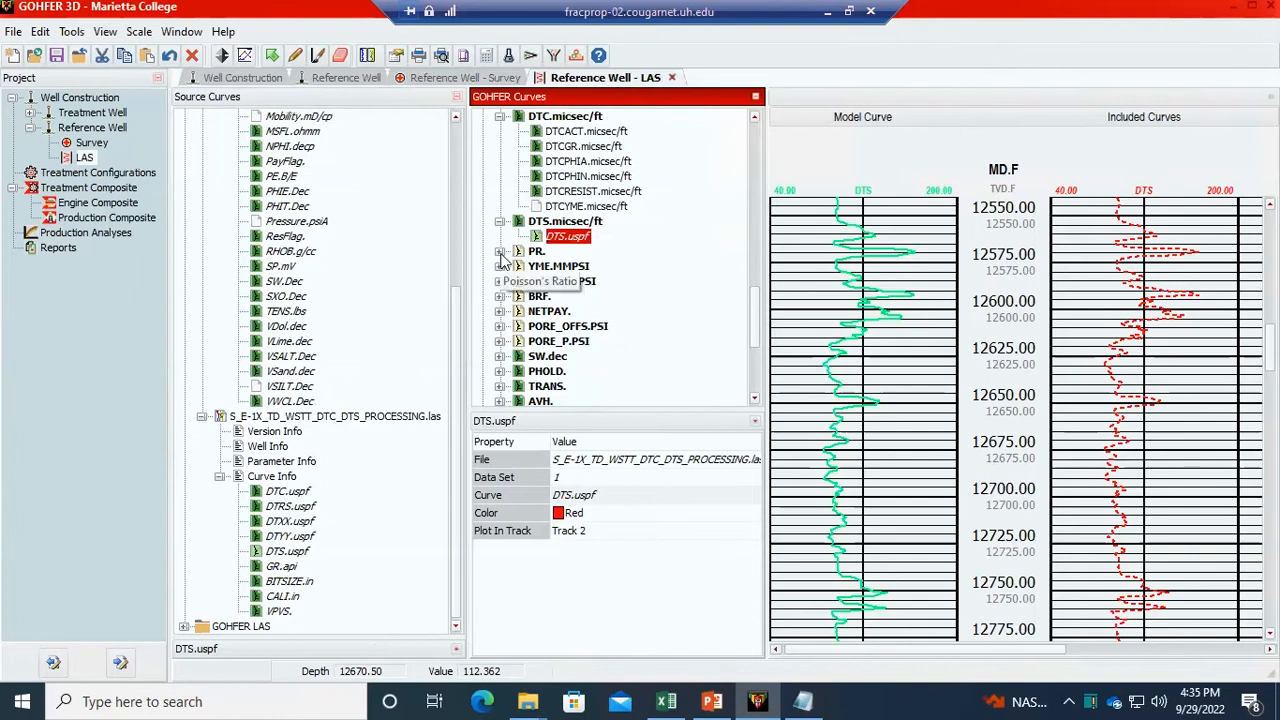
click(499, 251)
click(536, 251)
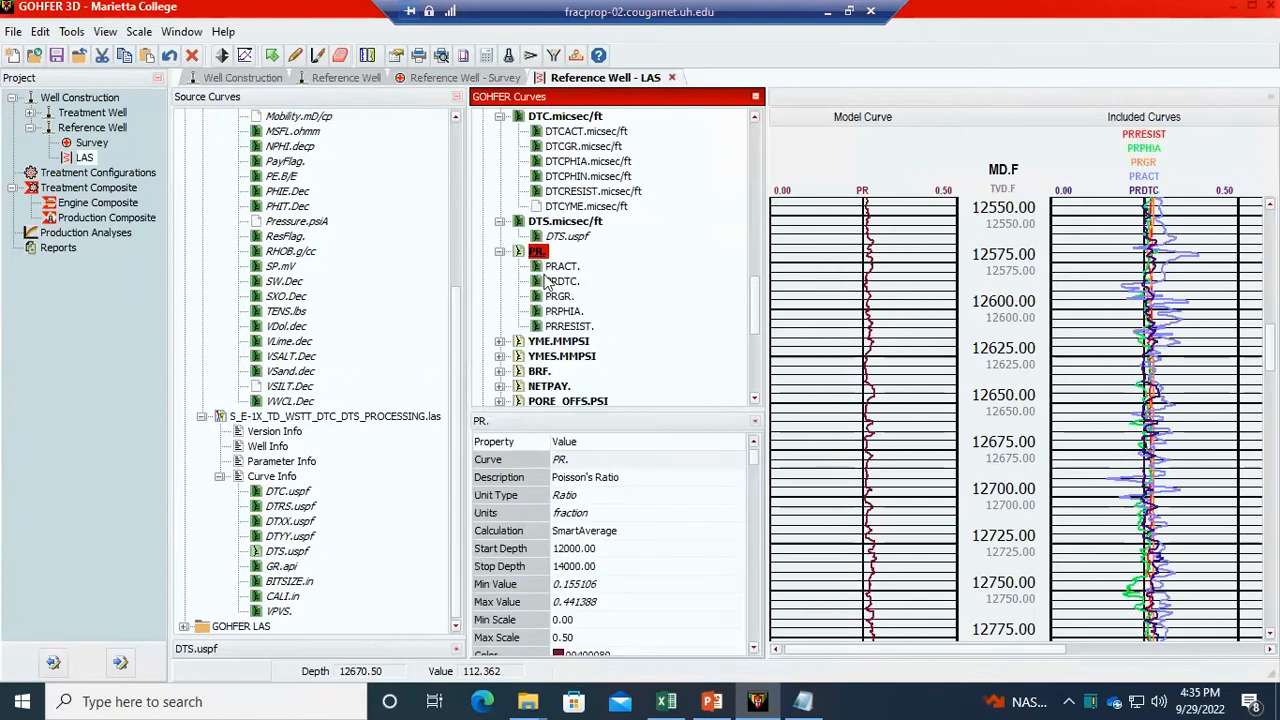
right_click(537, 254)
click(571, 421)
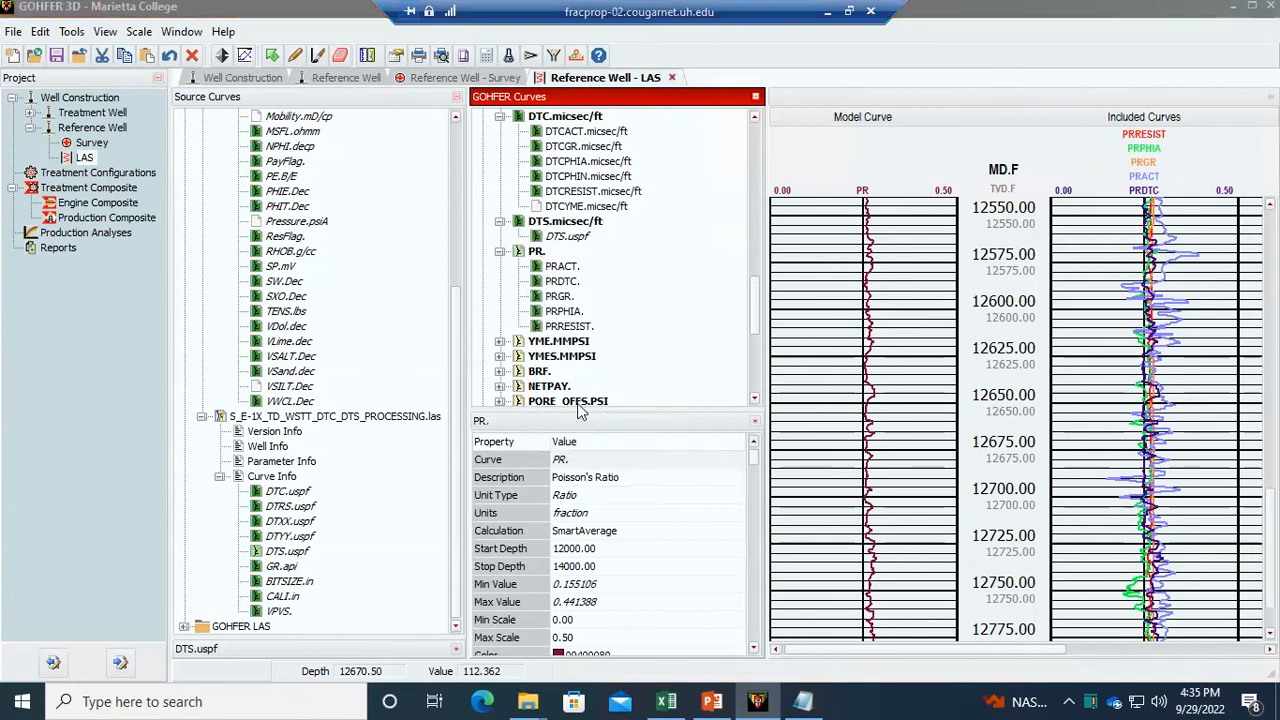
click(125, 239)
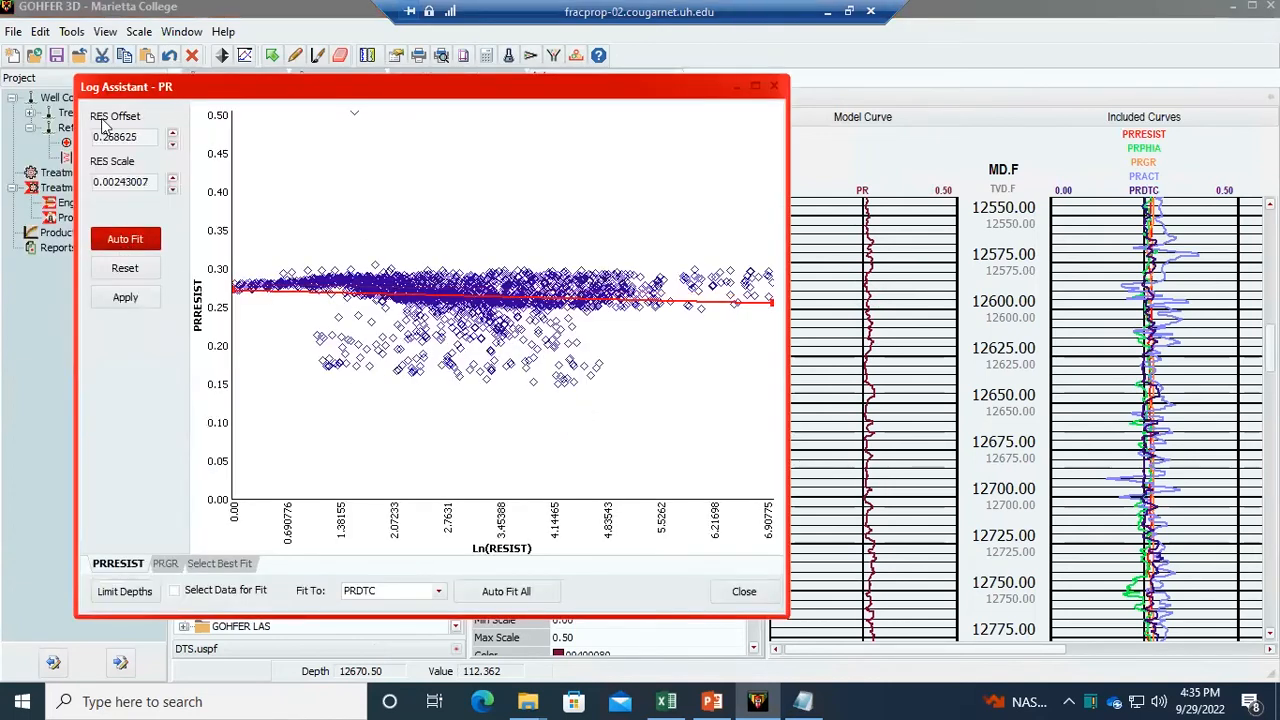
- Try RES Scale values of -0.00456993 and -0.00156993 on the PRRESIST fit and restore the auto fit
click(118, 182)
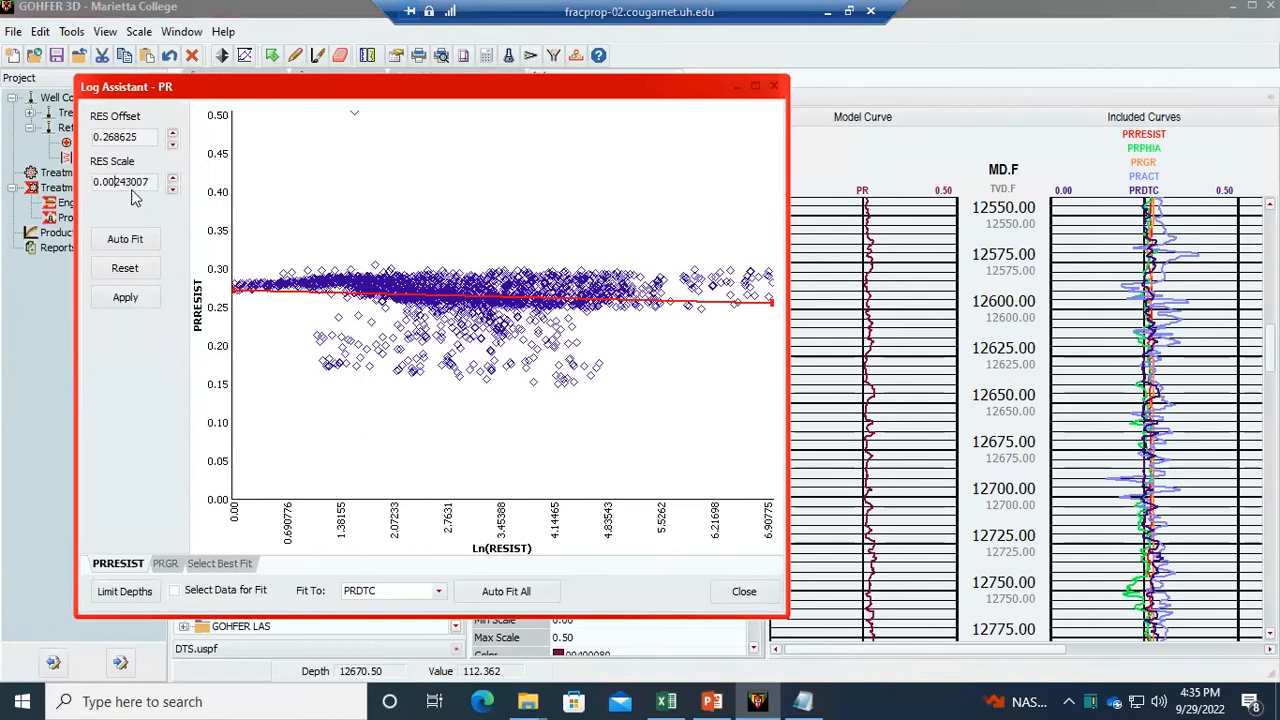
click(173, 191)
triple_click(173, 191)
triple_click(173, 191)
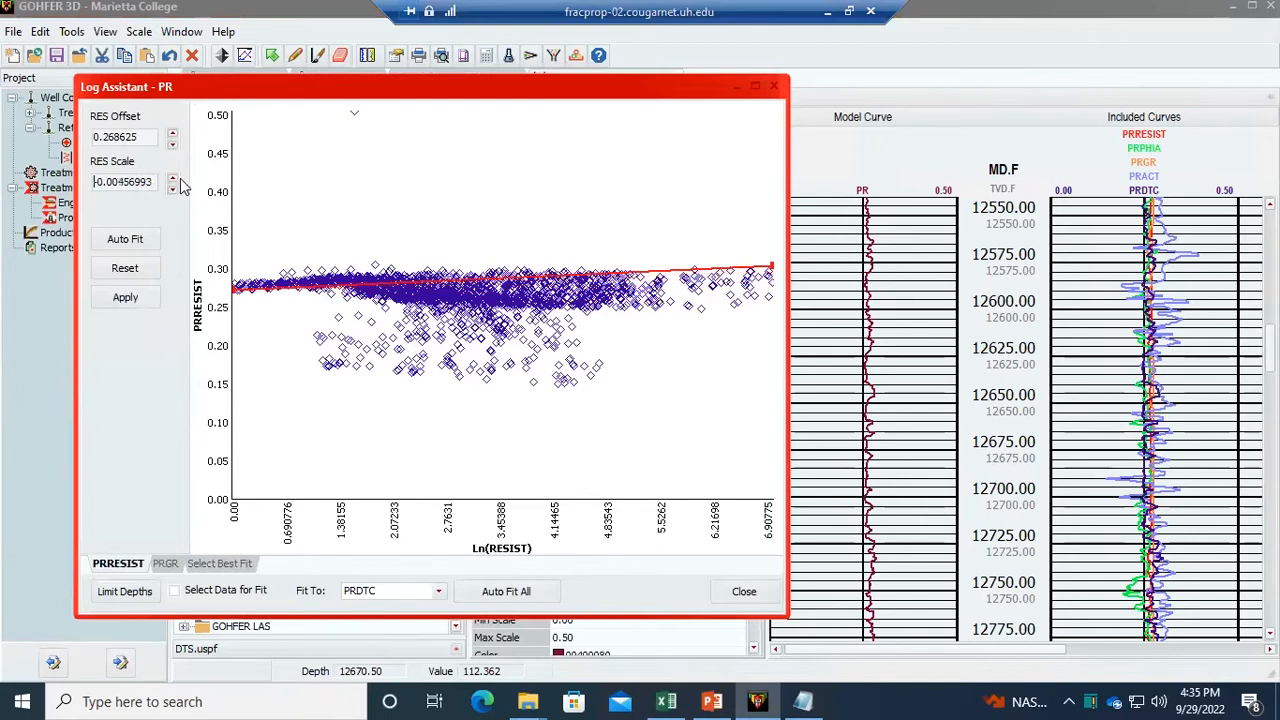
triple_click(173, 178)
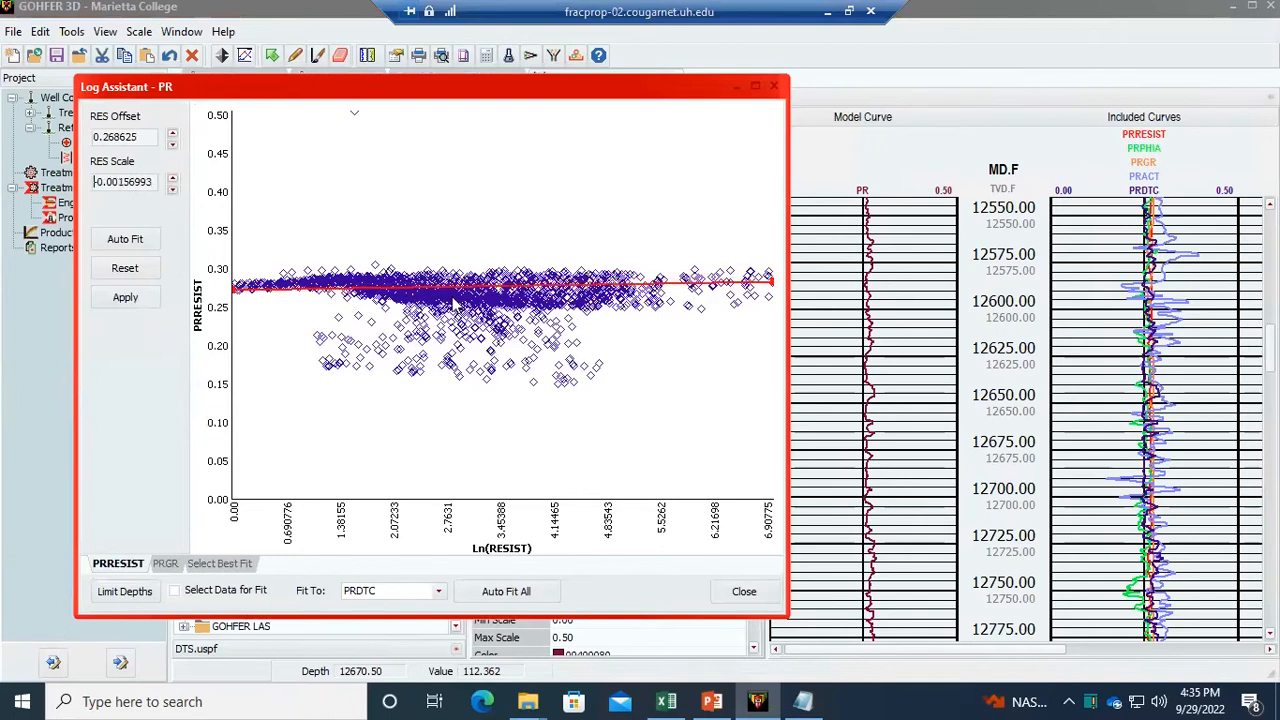
click(125, 239)
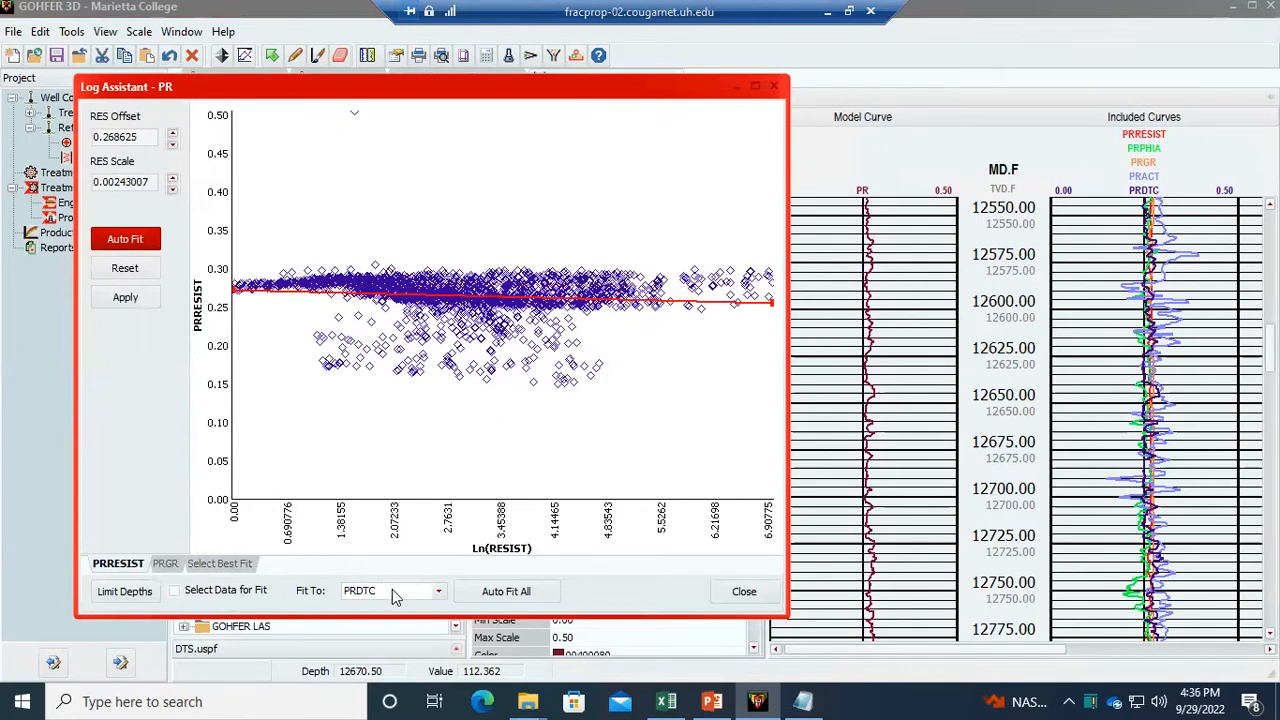
- Compare the PRRESIST and PRGR crossplots with Fit To set to PRACT, and close the Log Assistant
click(407, 592)
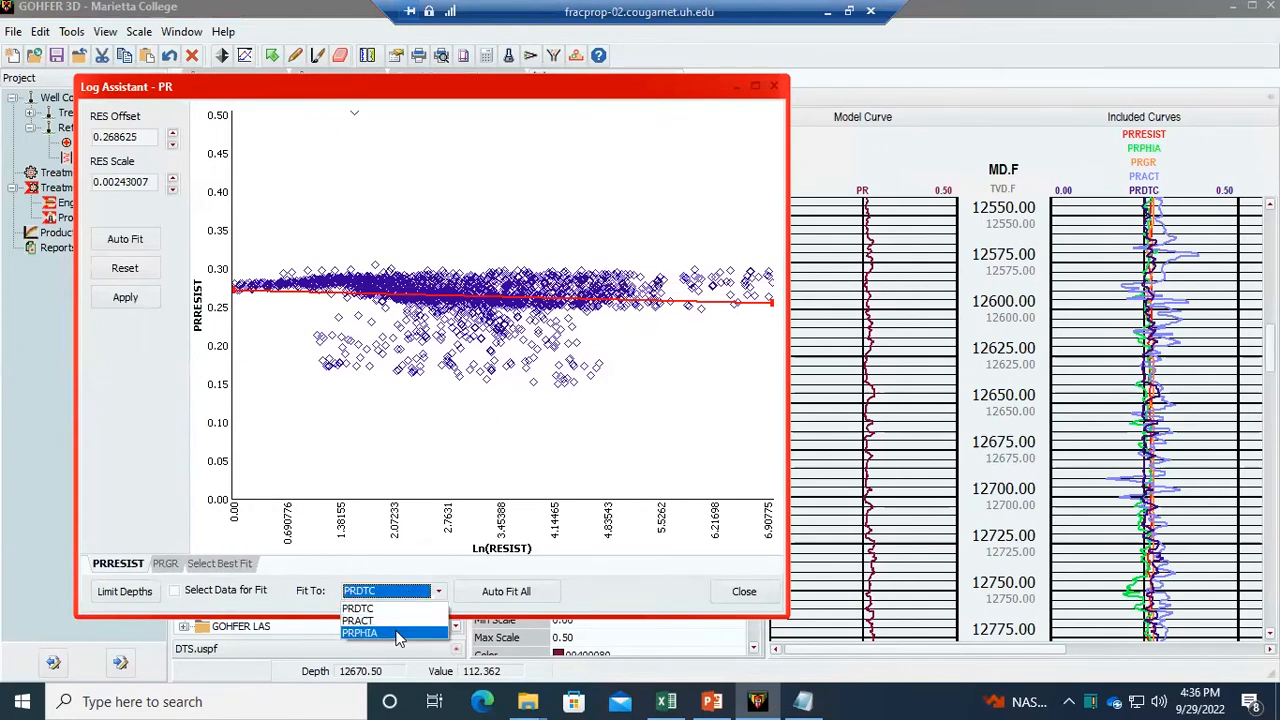
click(396, 620)
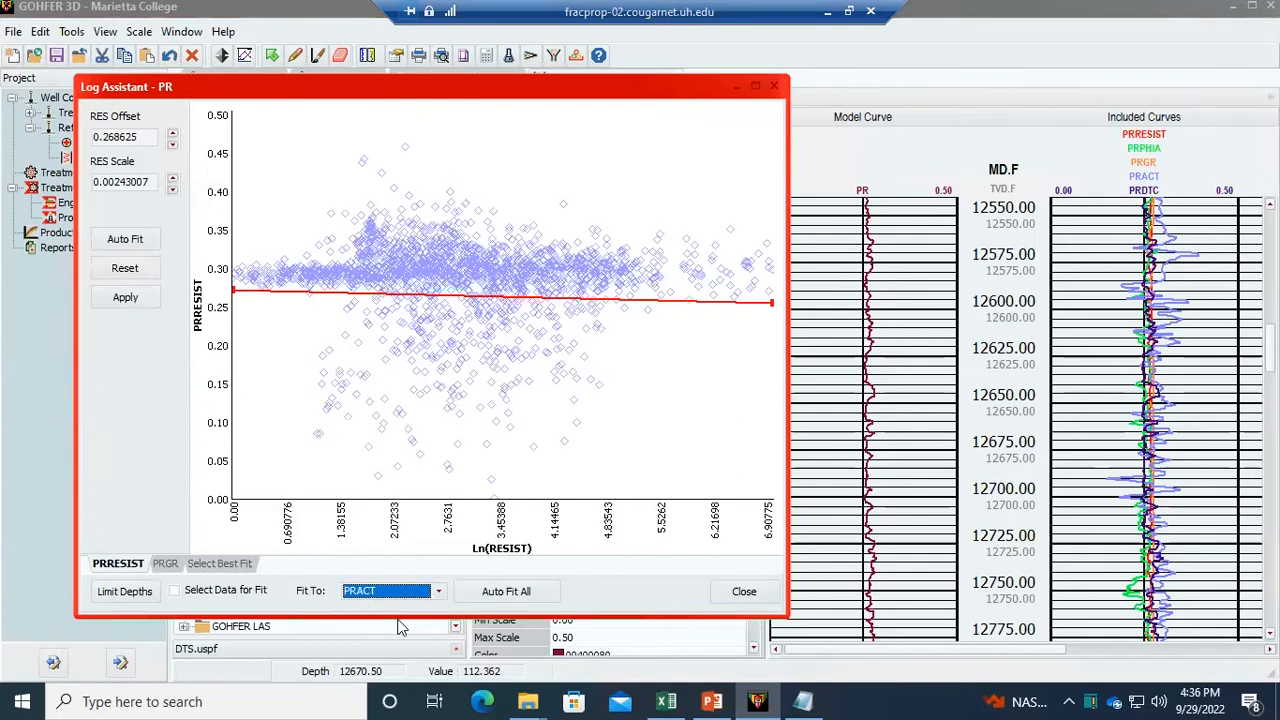
click(168, 566)
click(106, 568)
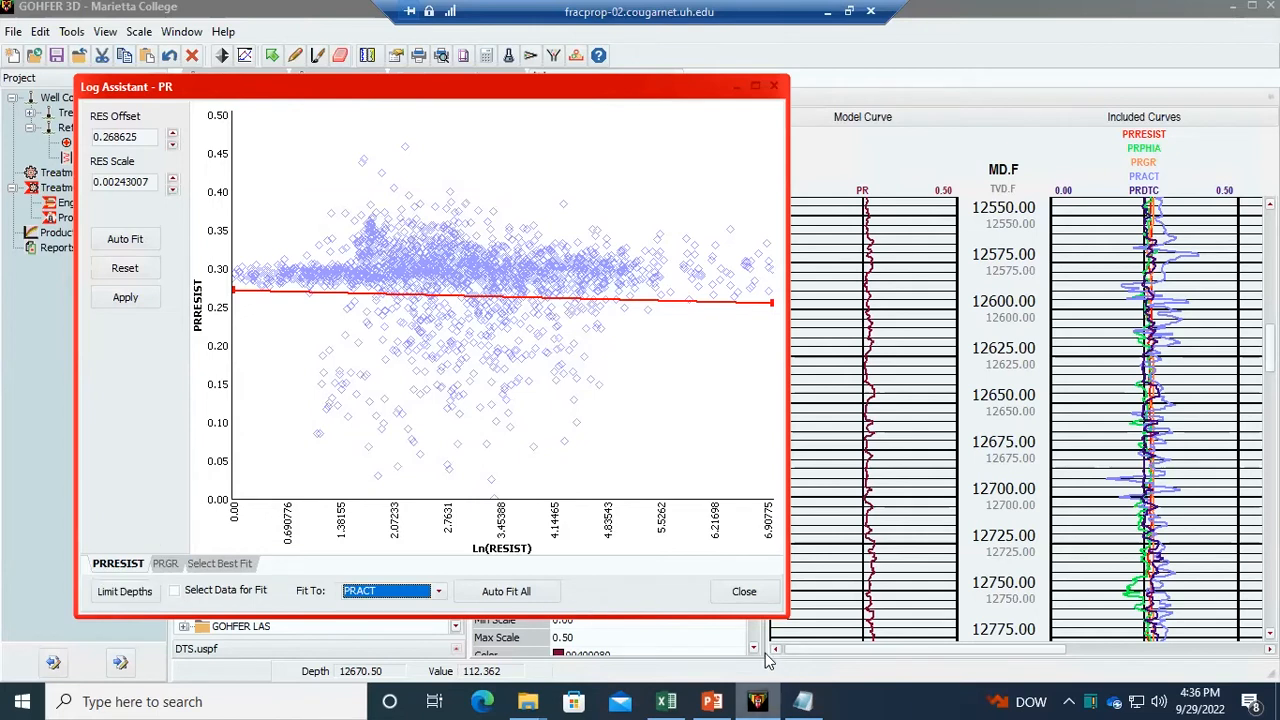
click(755, 592)
- Examine the plotted PR model curve against PRRESIST, PRPHIA, PRGR, PRACT and PRDTC down to the bottom of the logged interval
scroll(1140, 500, down, 10)
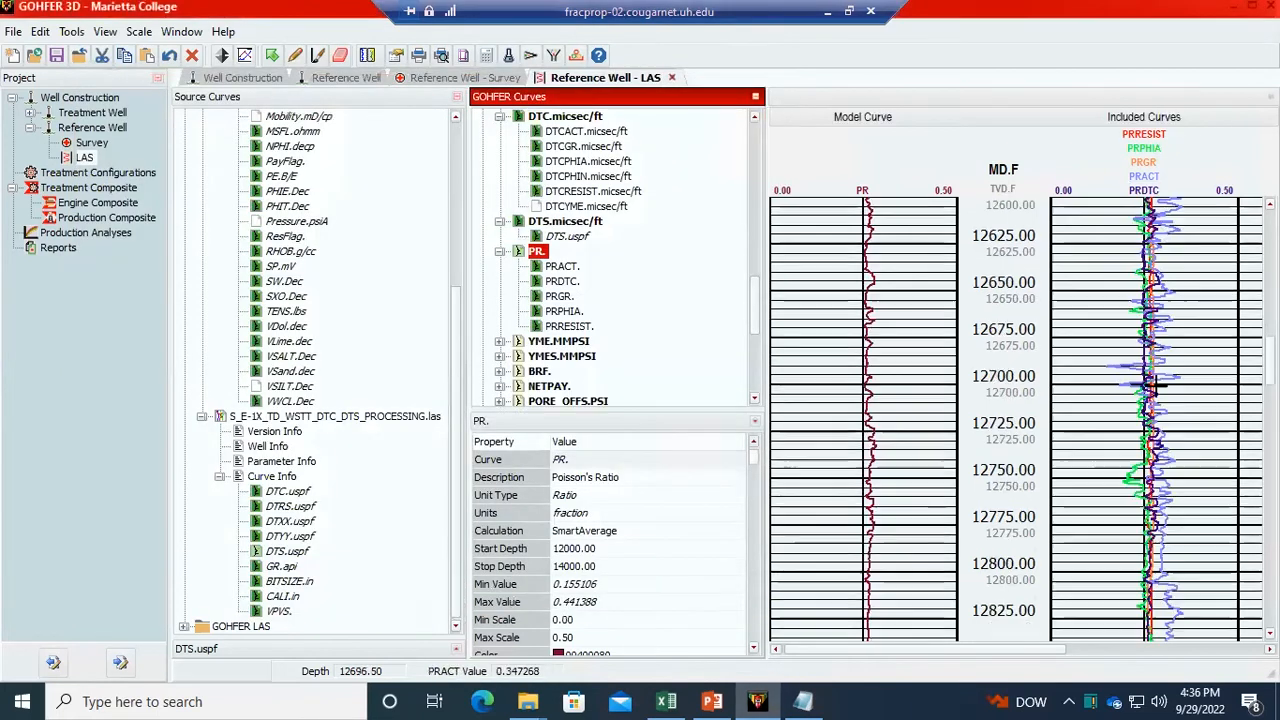
right_click(548, 260)
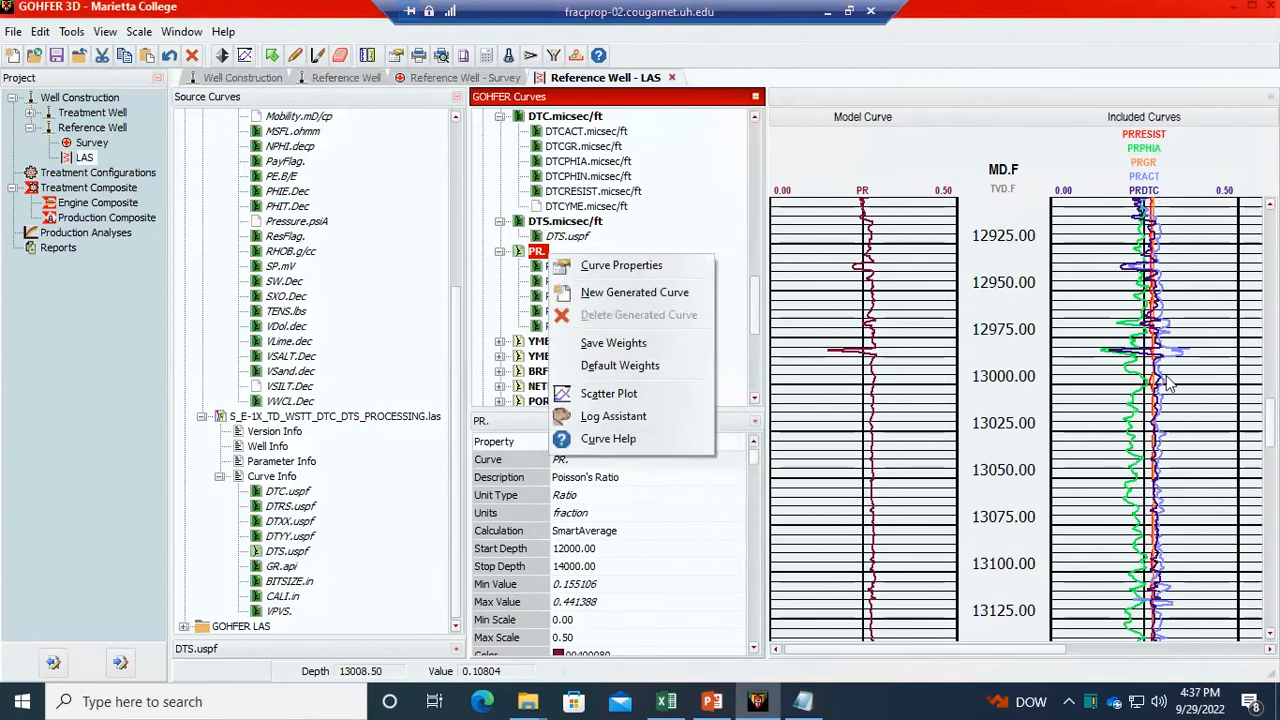
click(1126, 420)
scroll(1128, 440, down, 10)
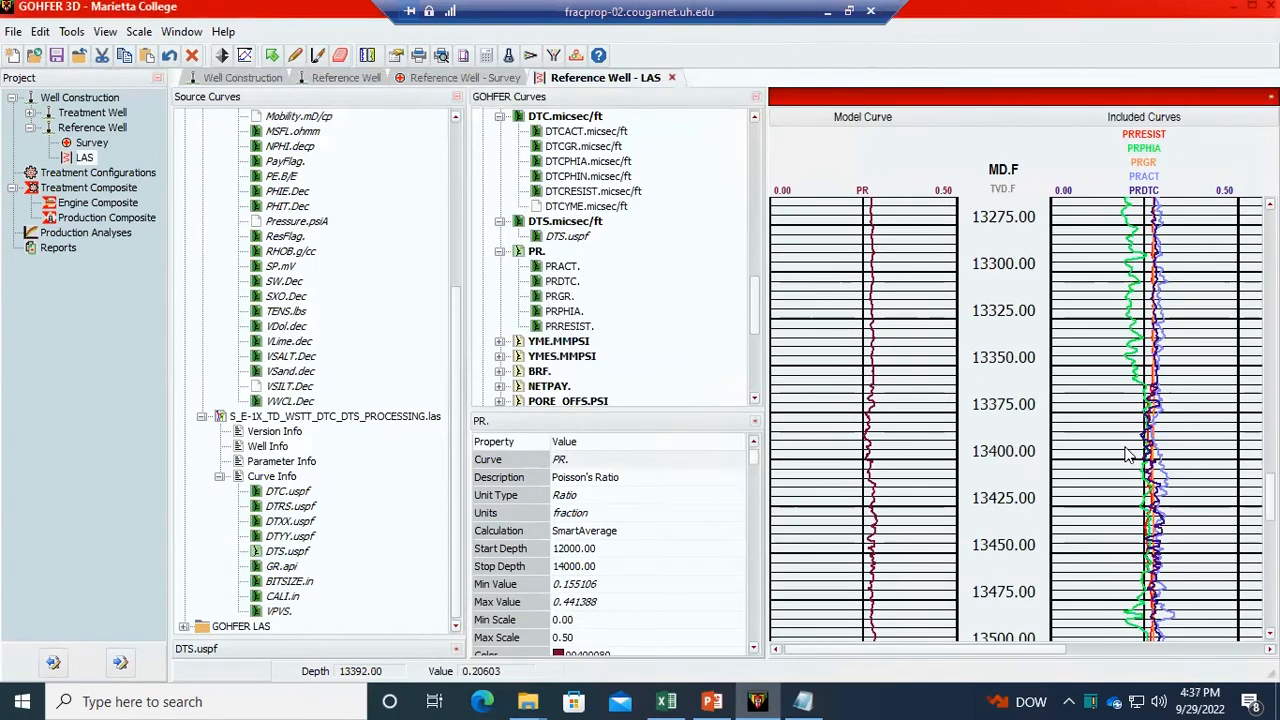
scroll(1128, 455, down, 6)
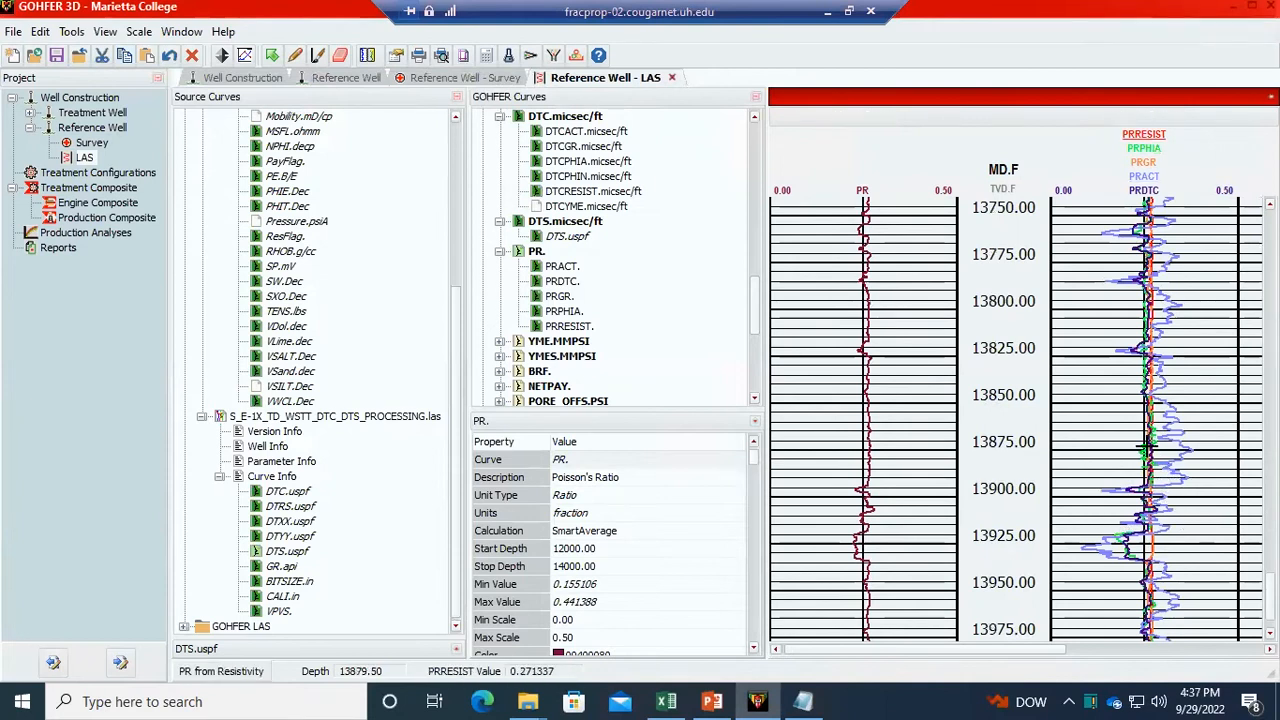
scroll(1113, 519, up, 3)
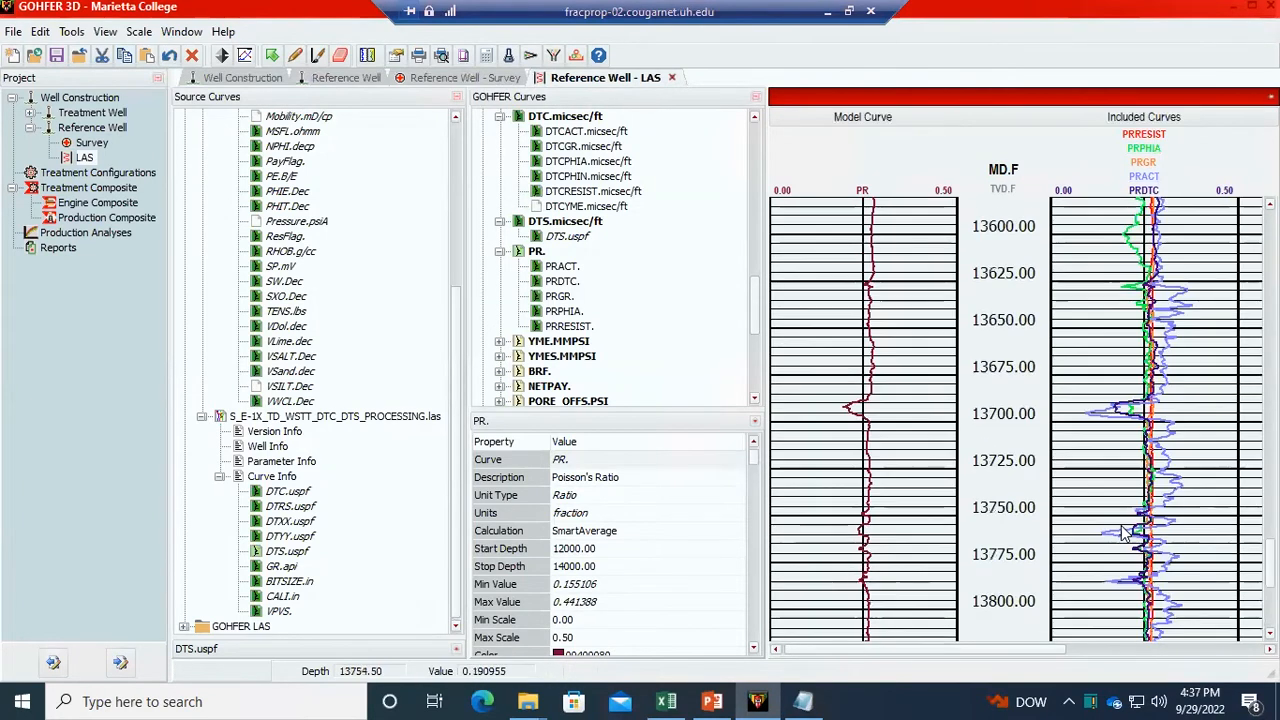
scroll(1155, 517, down, 1)
scroll(1152, 500, up, 6)
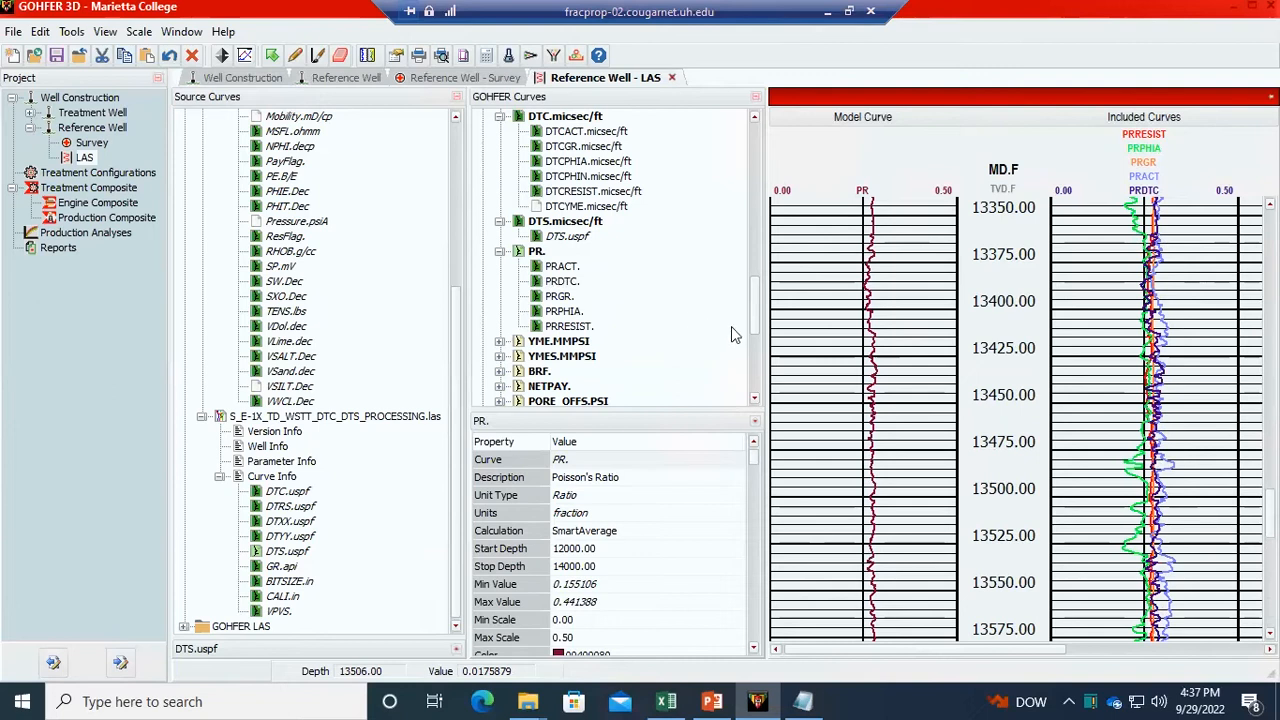
- List the input curves under YME.MMPSI, open its Log Assistant, and auto-fit YMERESIST to YMEDTC
drag(755, 326, 738, 371)
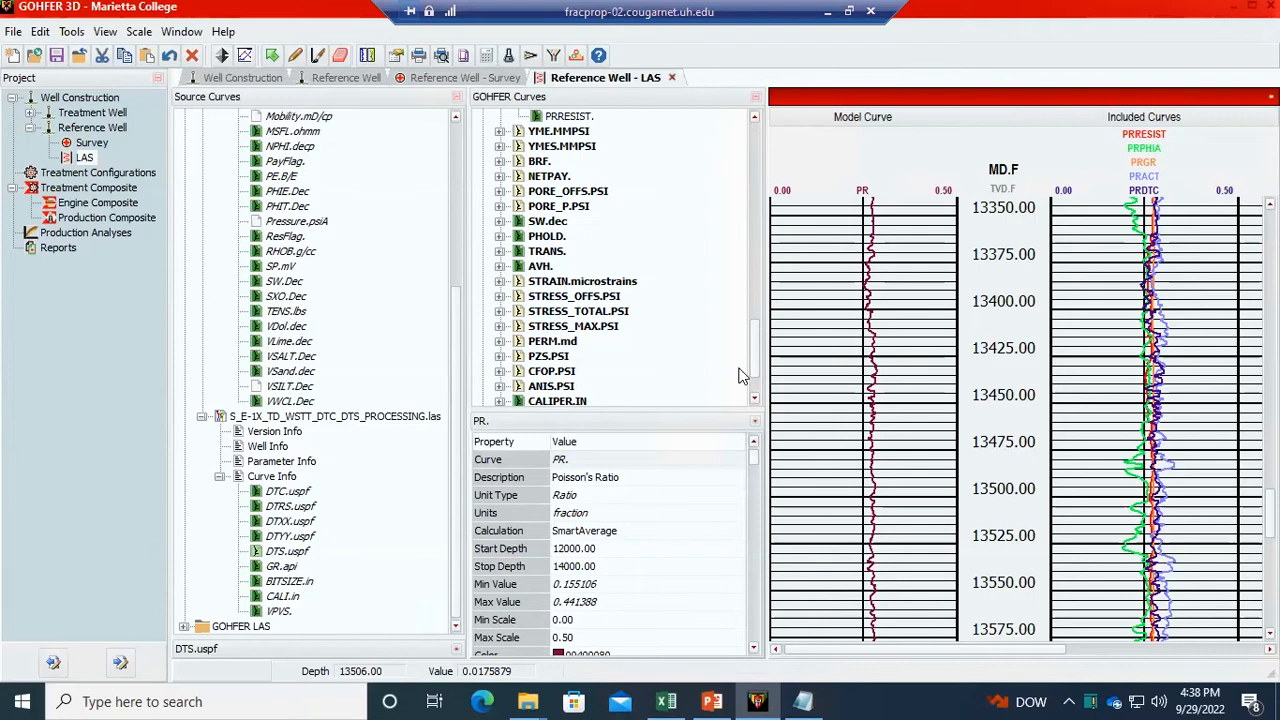
click(499, 132)
click(556, 132)
right_click(556, 132)
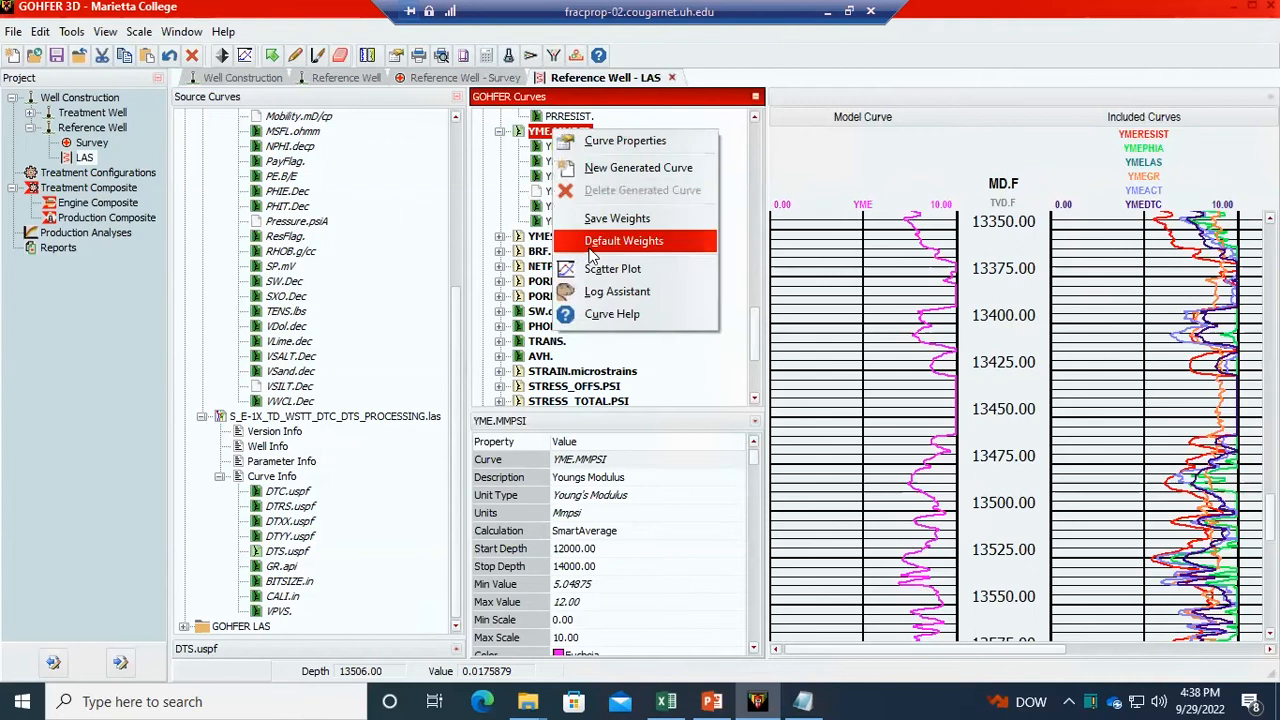
click(608, 291)
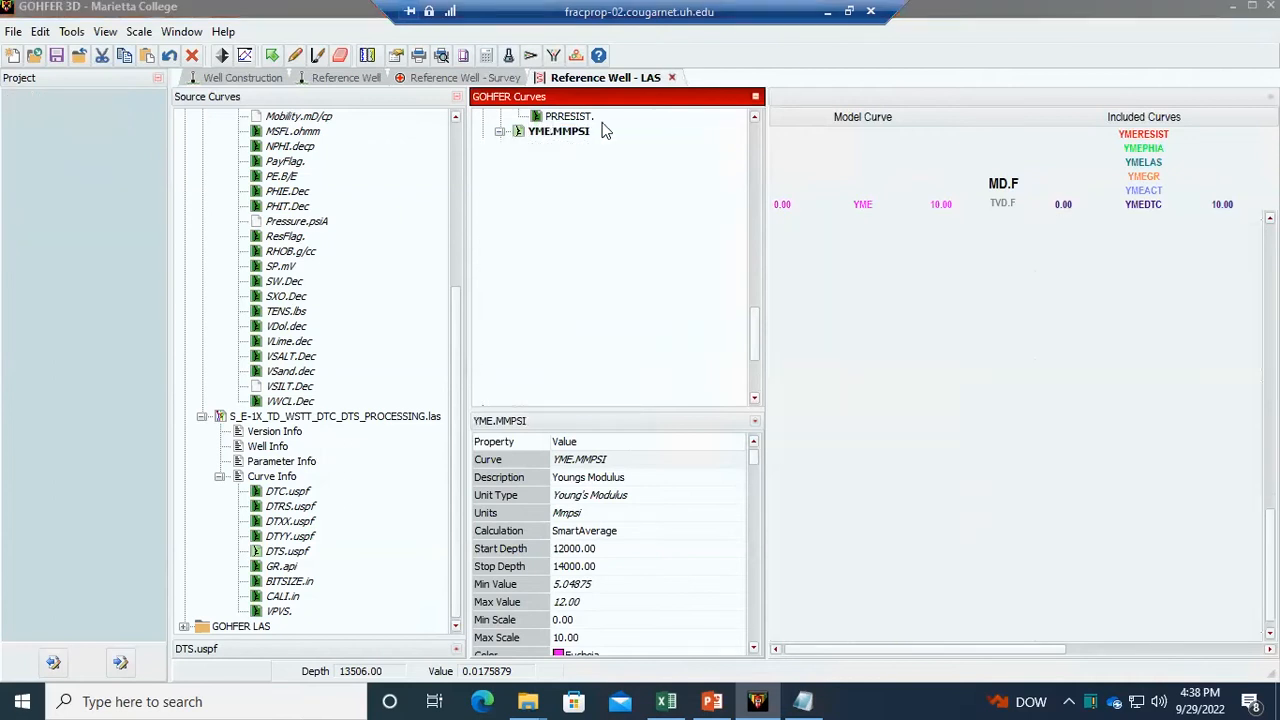
click(140, 258)
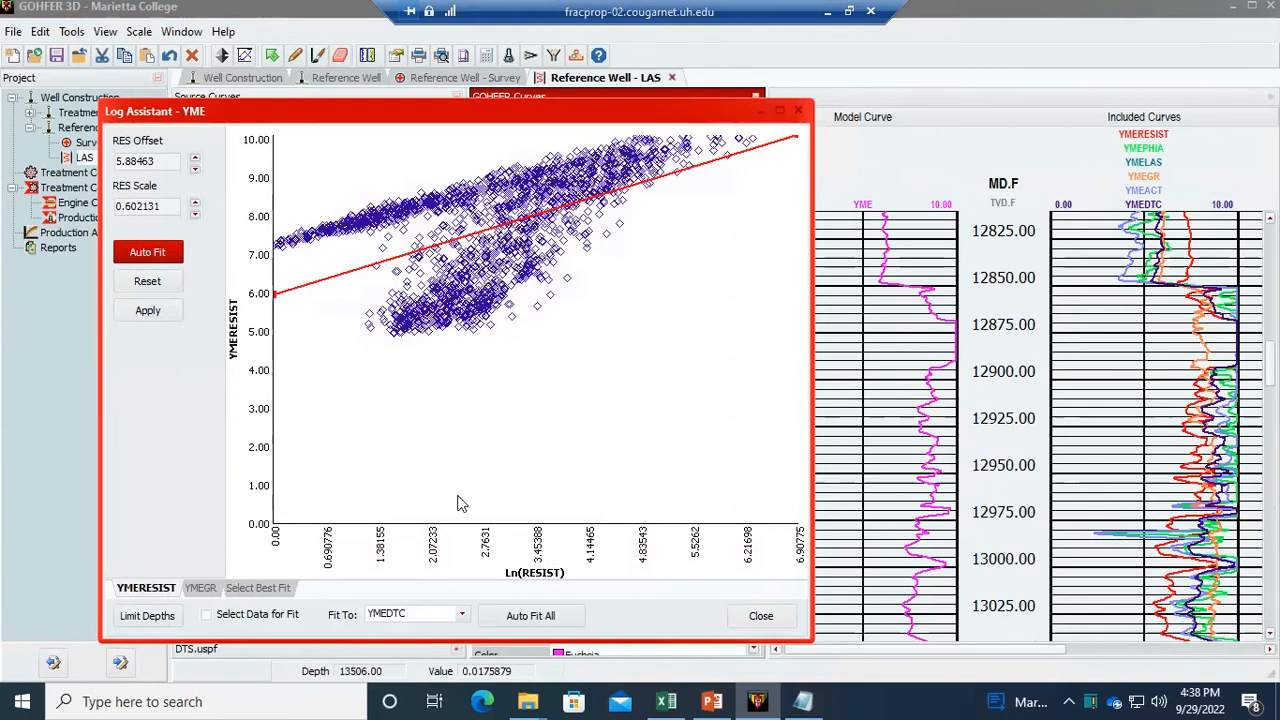
- Compare the YMEGR and YMERESIST crossplots against YMEDTC, view the best-fit curve selection, and close the Log Assistant
click(196, 590)
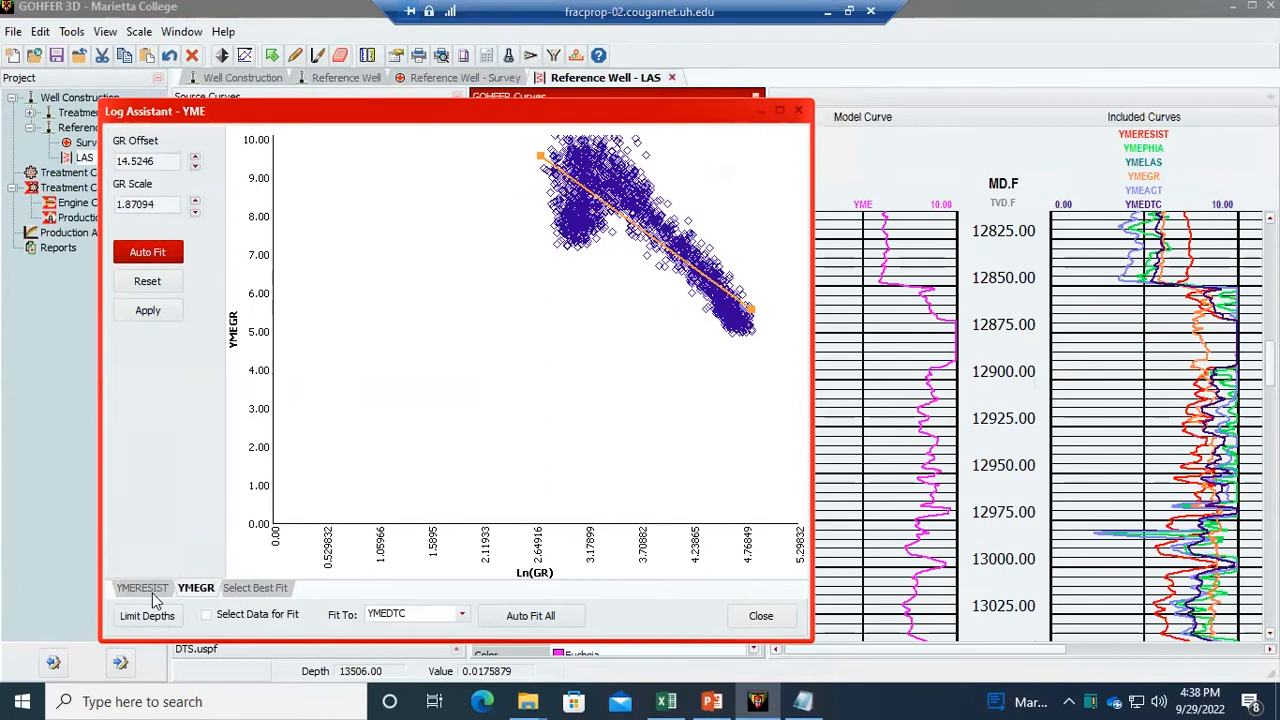
click(150, 589)
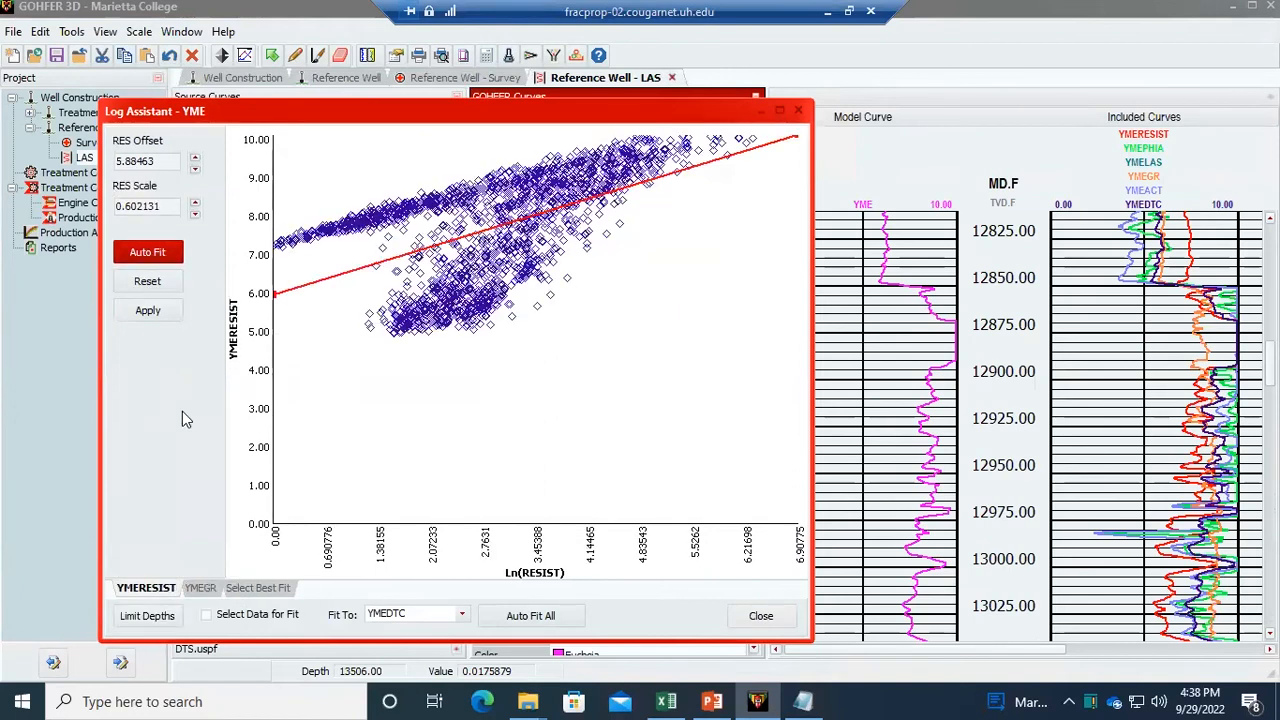
click(205, 591)
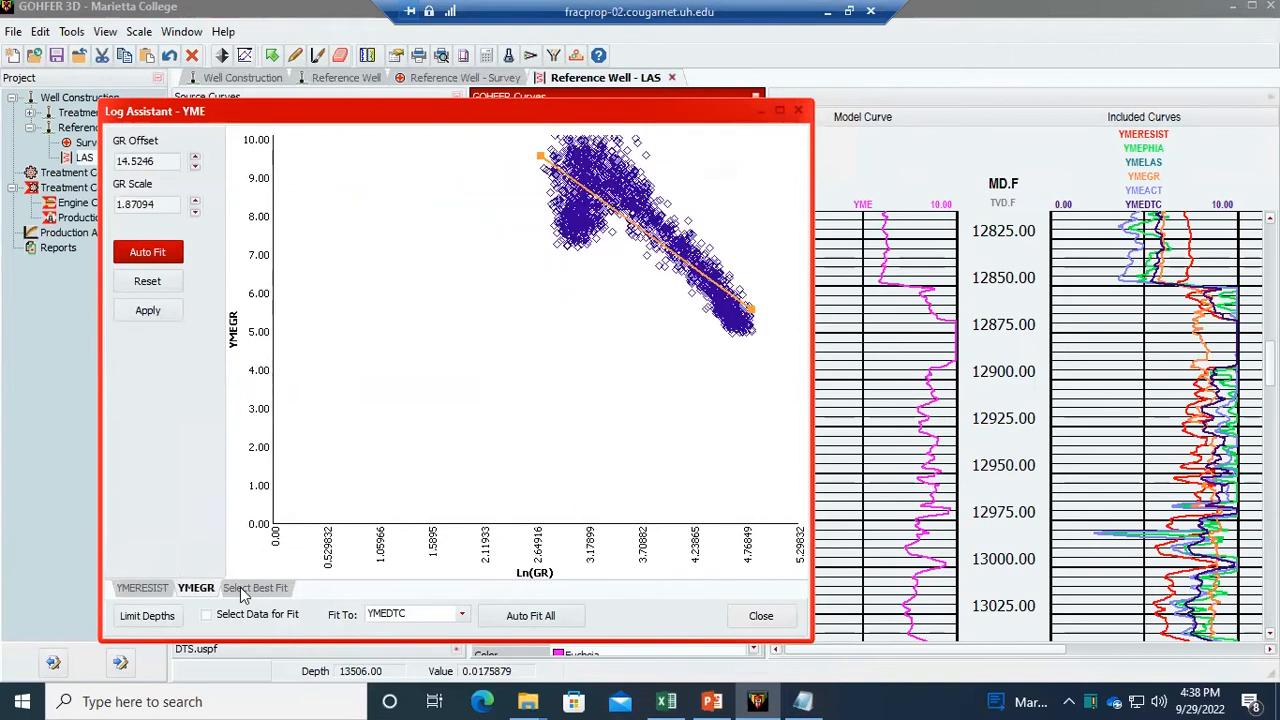
click(245, 589)
click(176, 616)
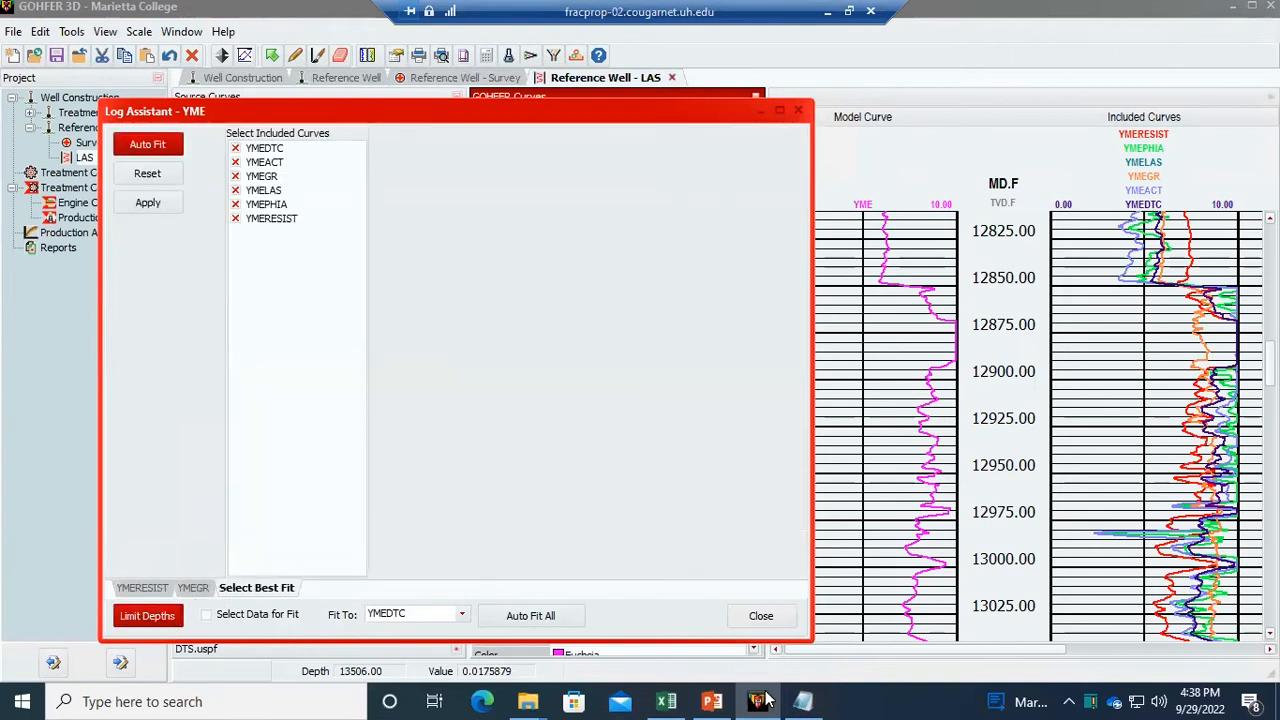
click(761, 615)
- Enlarge the log plot to examine the YME model curve against its included and reference curves, and restore the plot's size
scroll(1100, 470, down, 3)
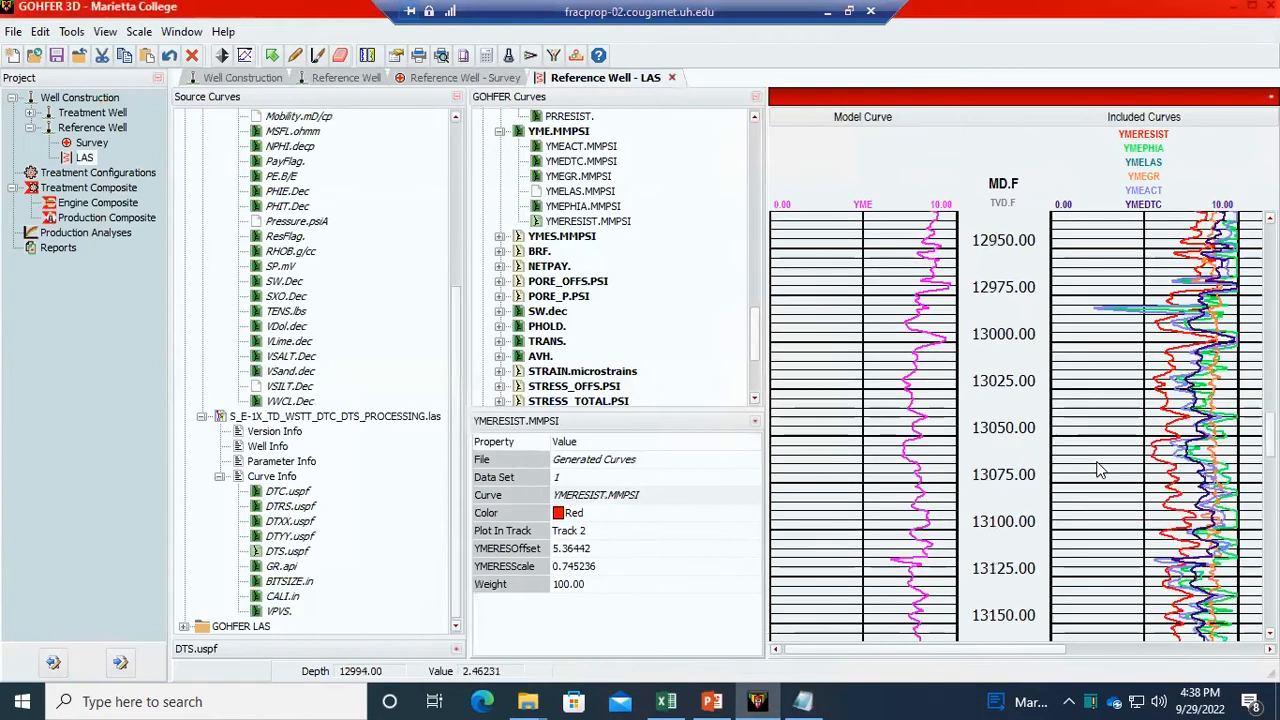
scroll(1100, 470, up, 10)
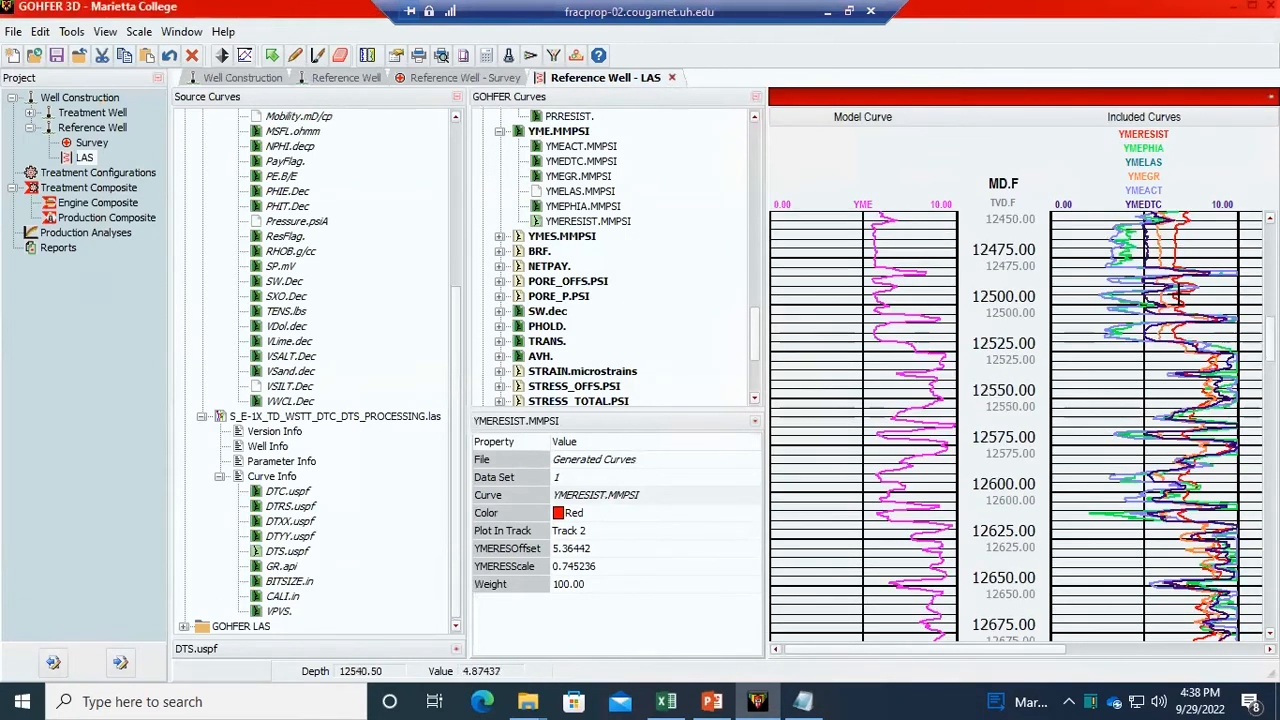
drag(798, 97, 111, 9)
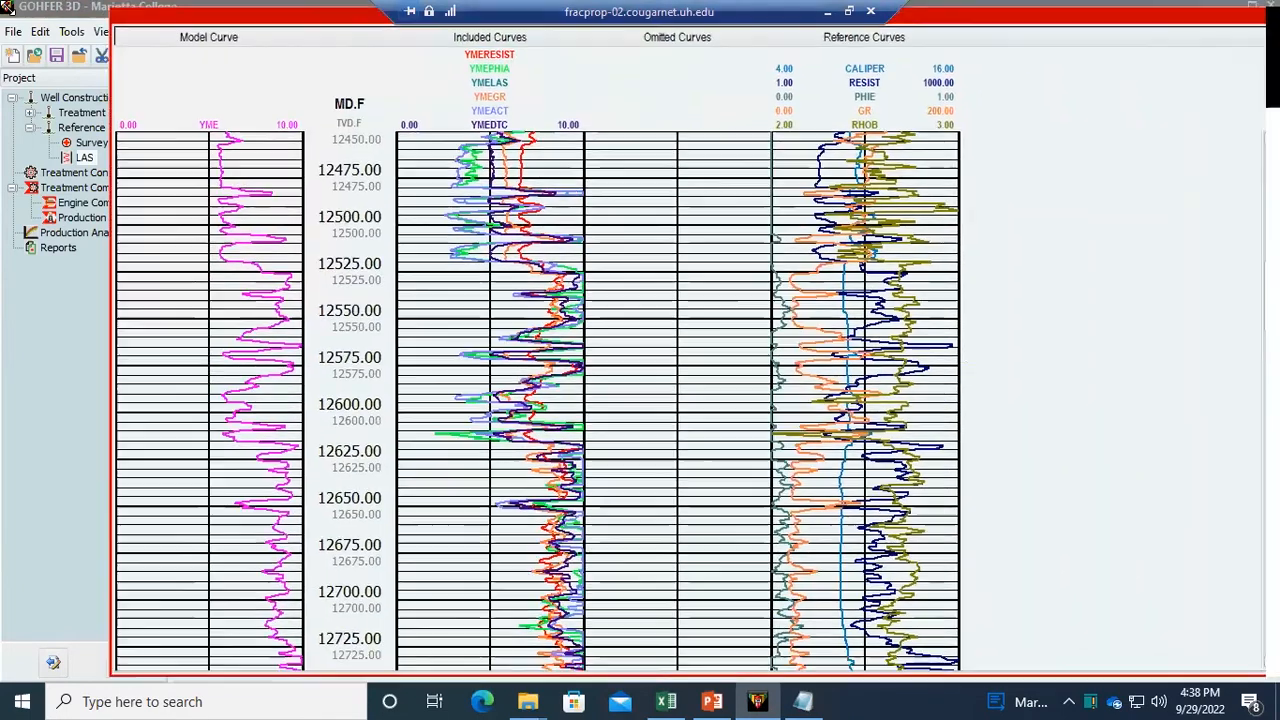
drag(6, 8, 2, 3)
scroll(420, 340, up, 7)
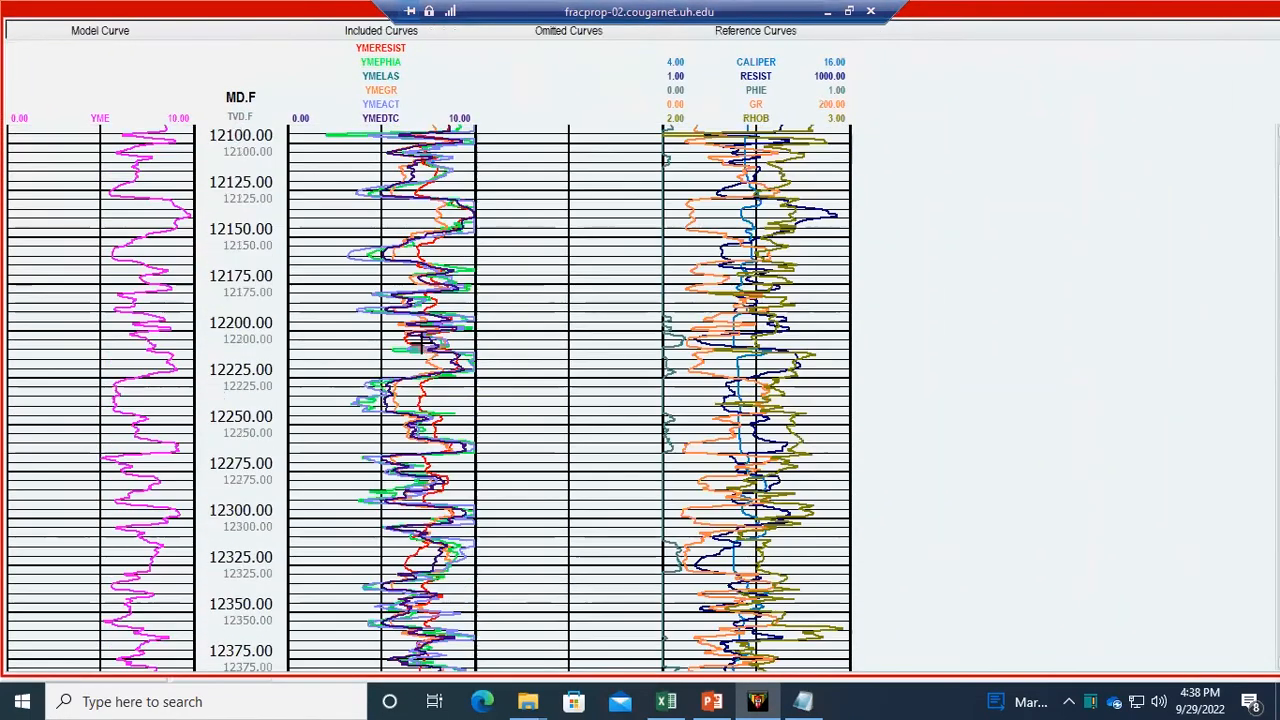
scroll(420, 335, up, 2)
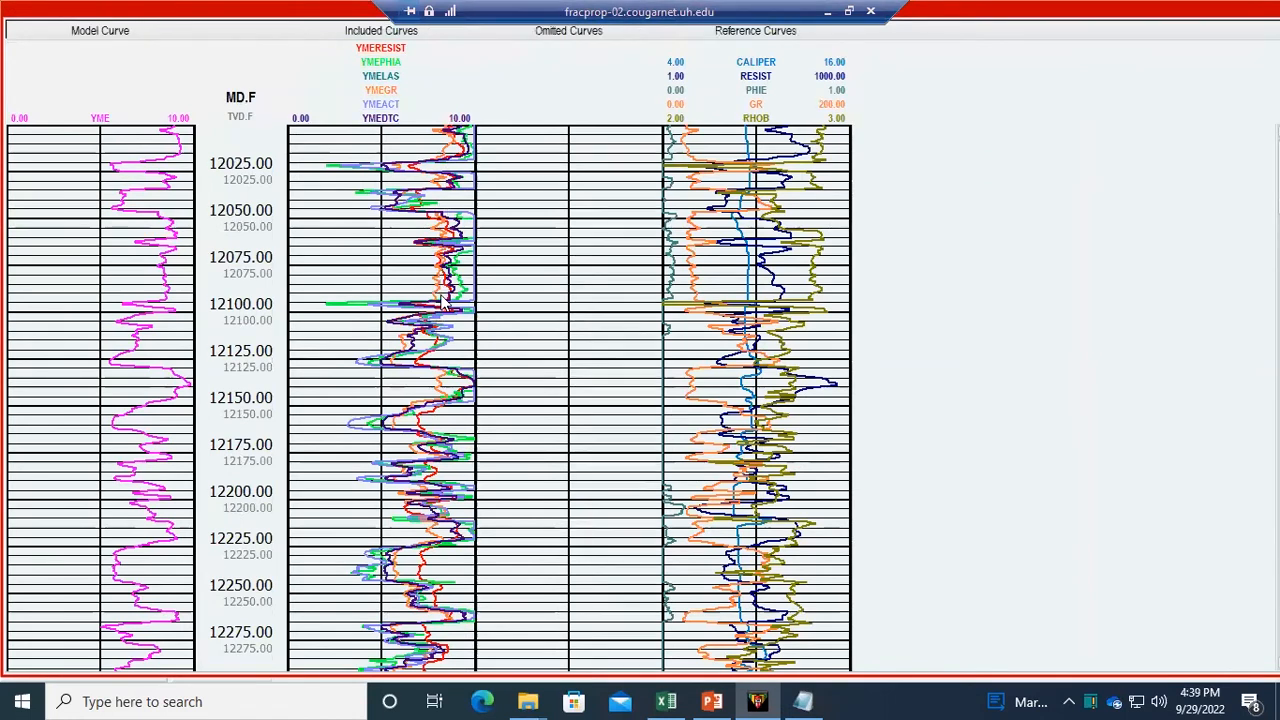
scroll(470, 520, down, 5)
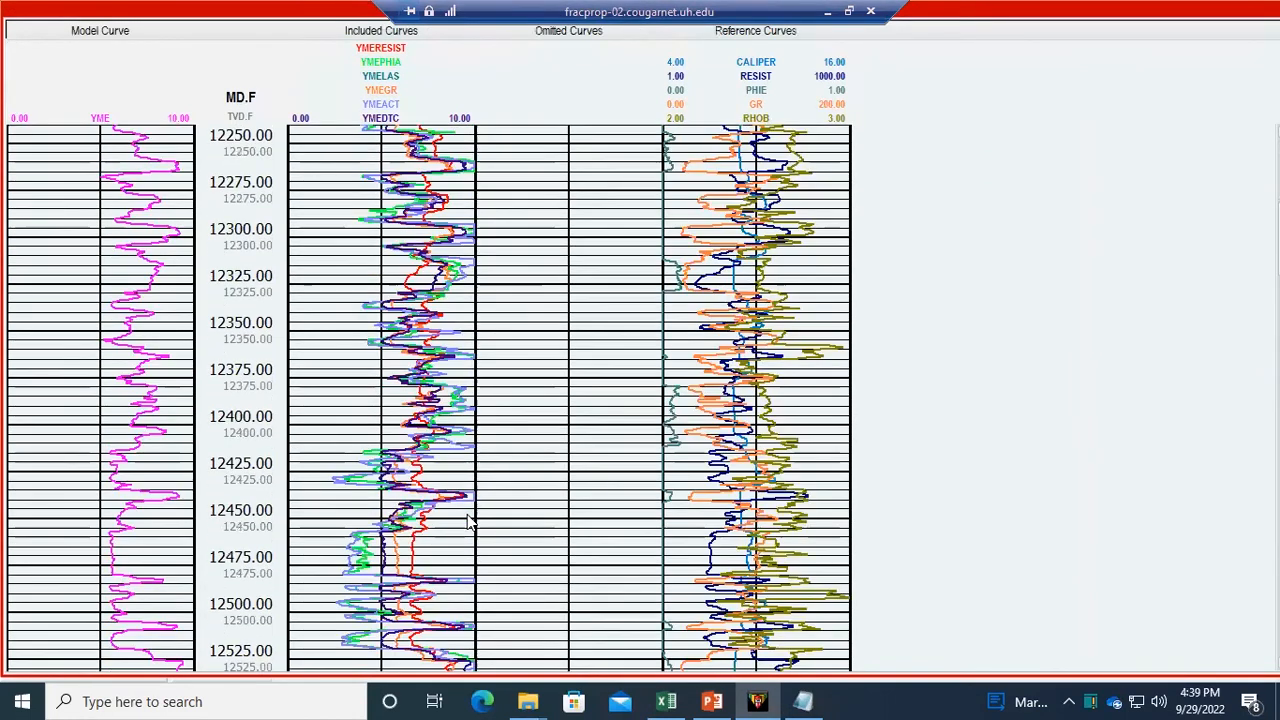
scroll(470, 520, down, 1)
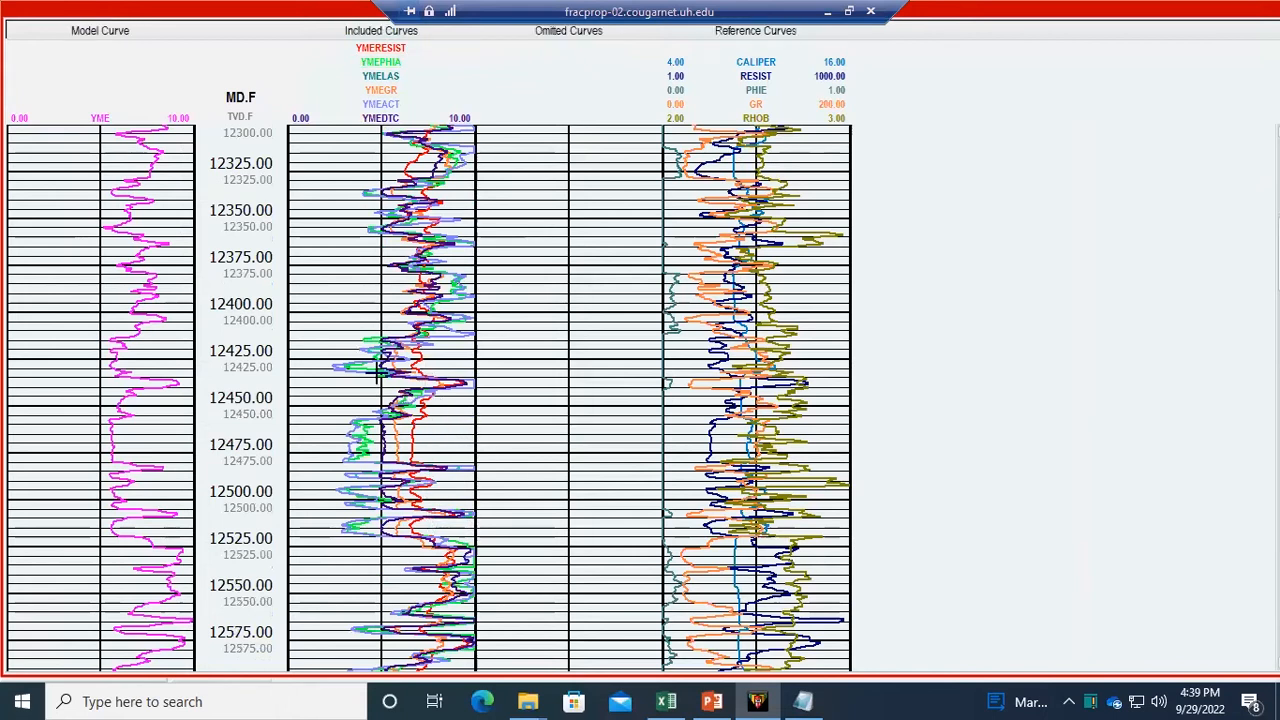
scroll(508, 410, up, 1)
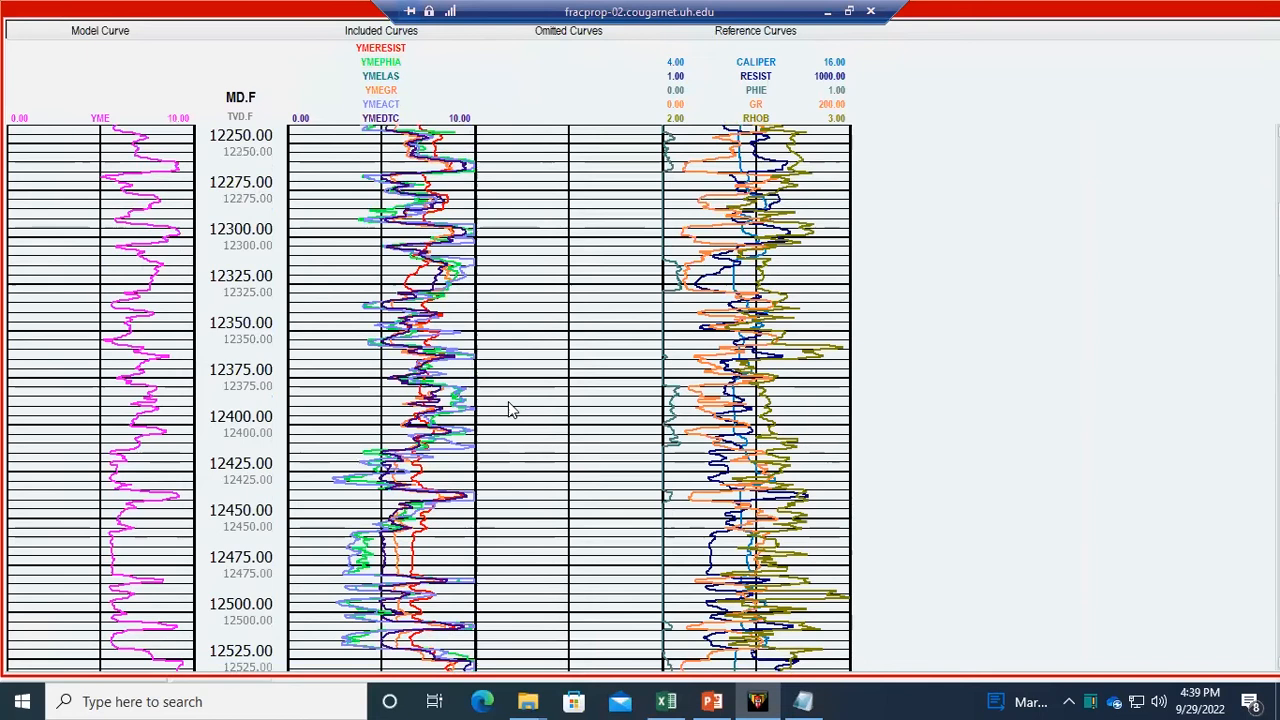
scroll(508, 410, up, 4)
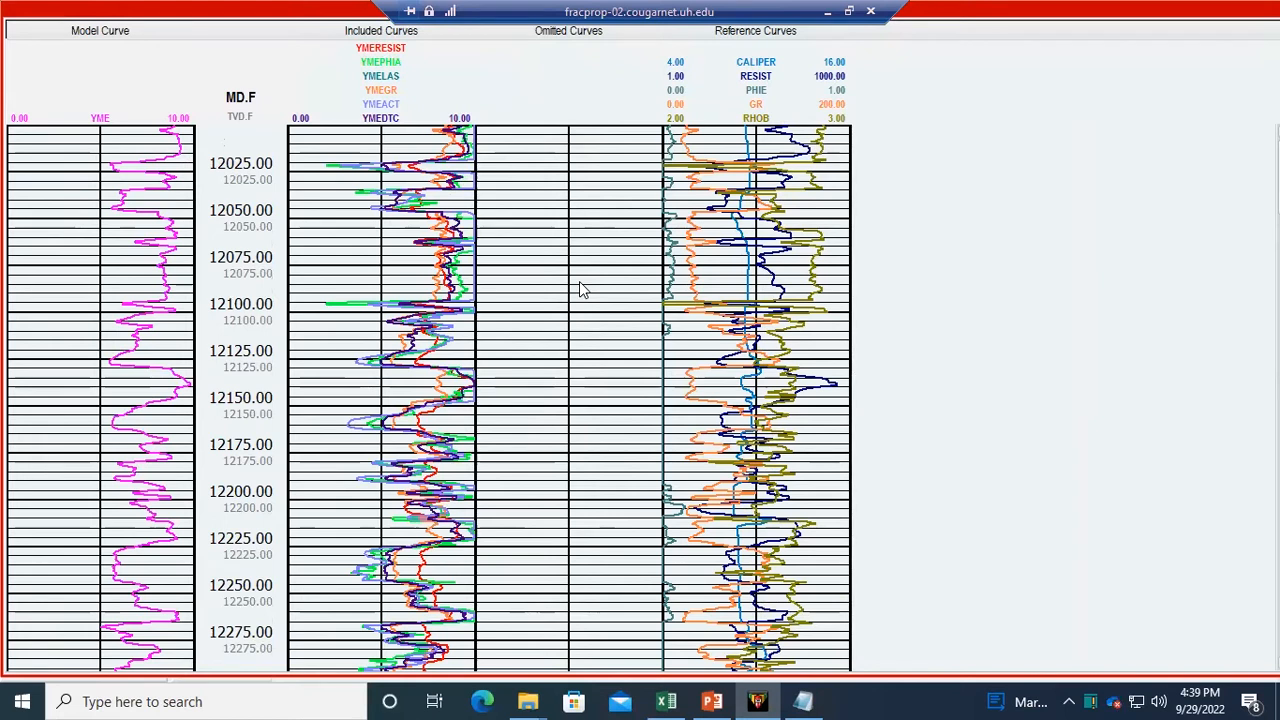
double_click(1148, 10)
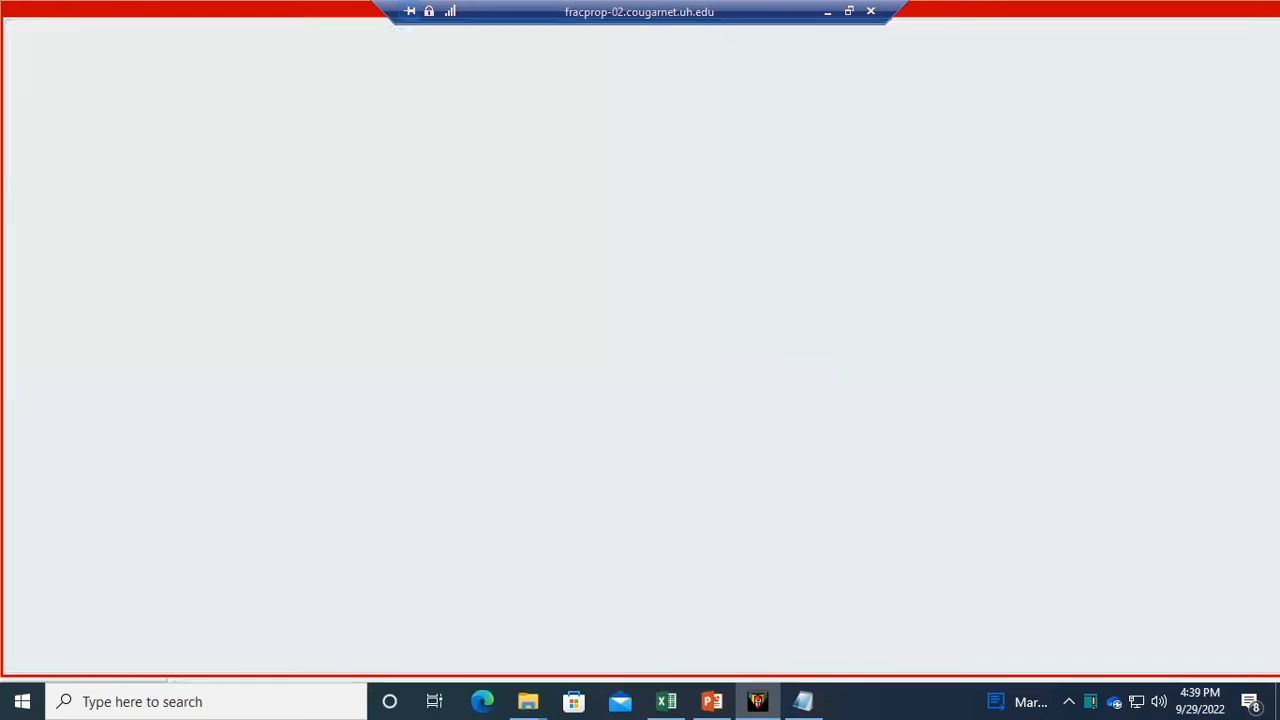
- Inspect the static Young's modulus curve YMES.MMPSI with its YMES_EST input, and the brittleness factor curve BRF
click(536, 237)
click(499, 237)
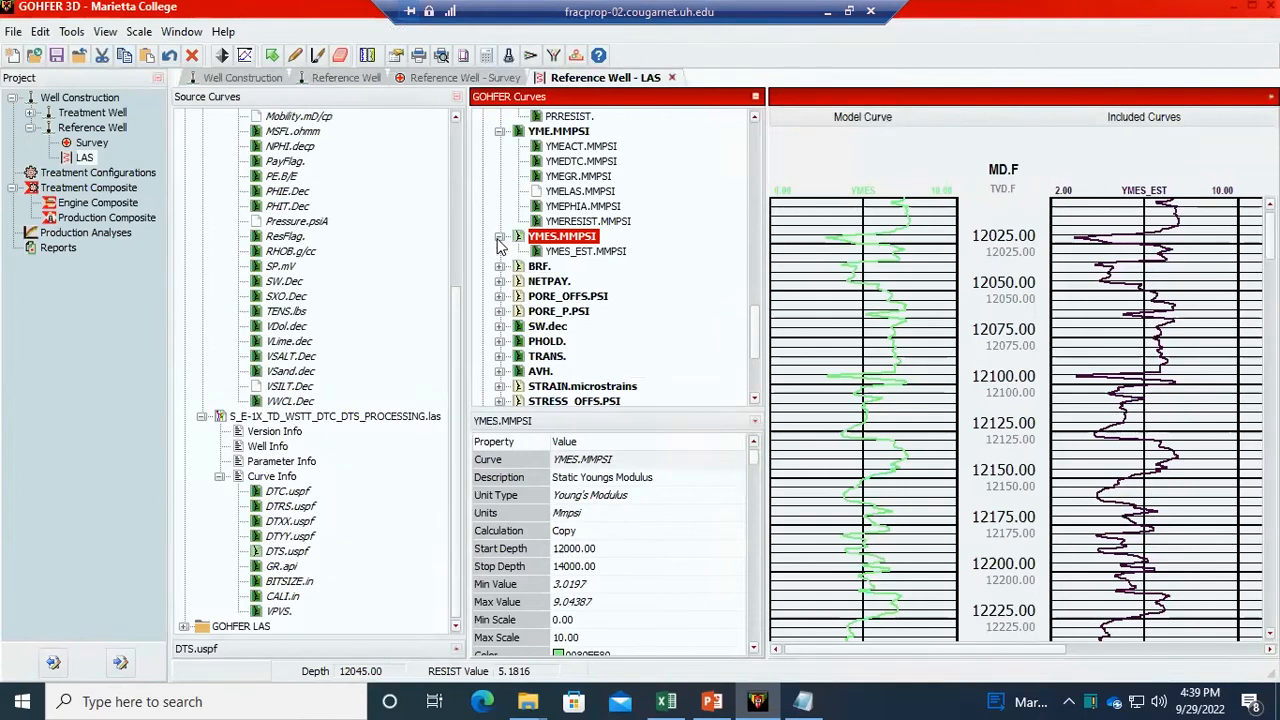
click(560, 252)
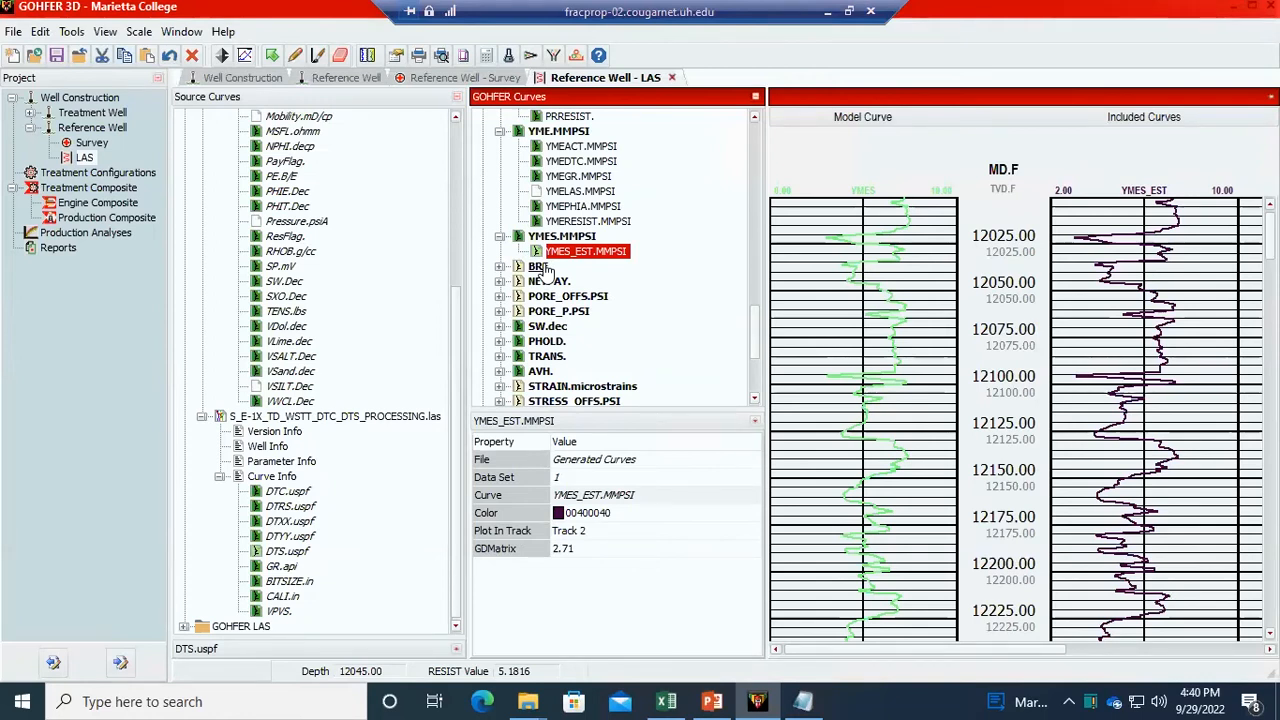
click(540, 268)
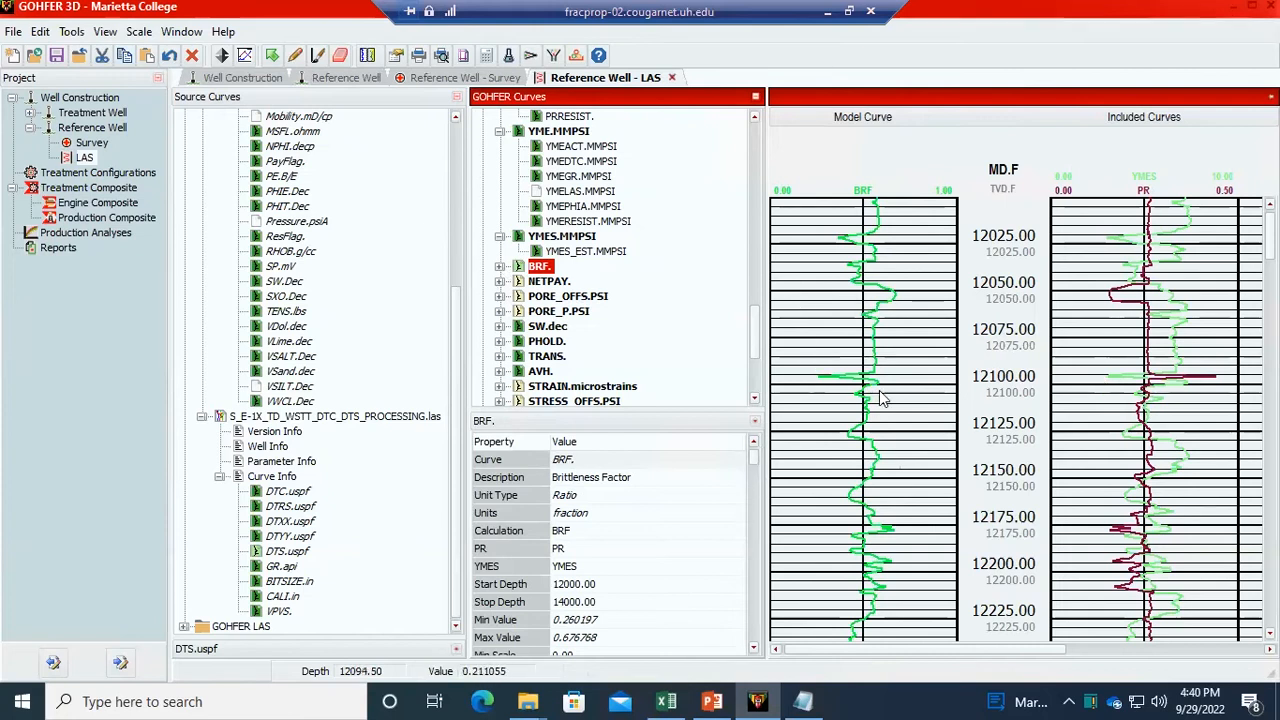
- Add the PayFlag source curve from S_E-1X_CPI.las to NETPAY alongside NETPAYEST and check the net pay flags down the log
click(500, 282)
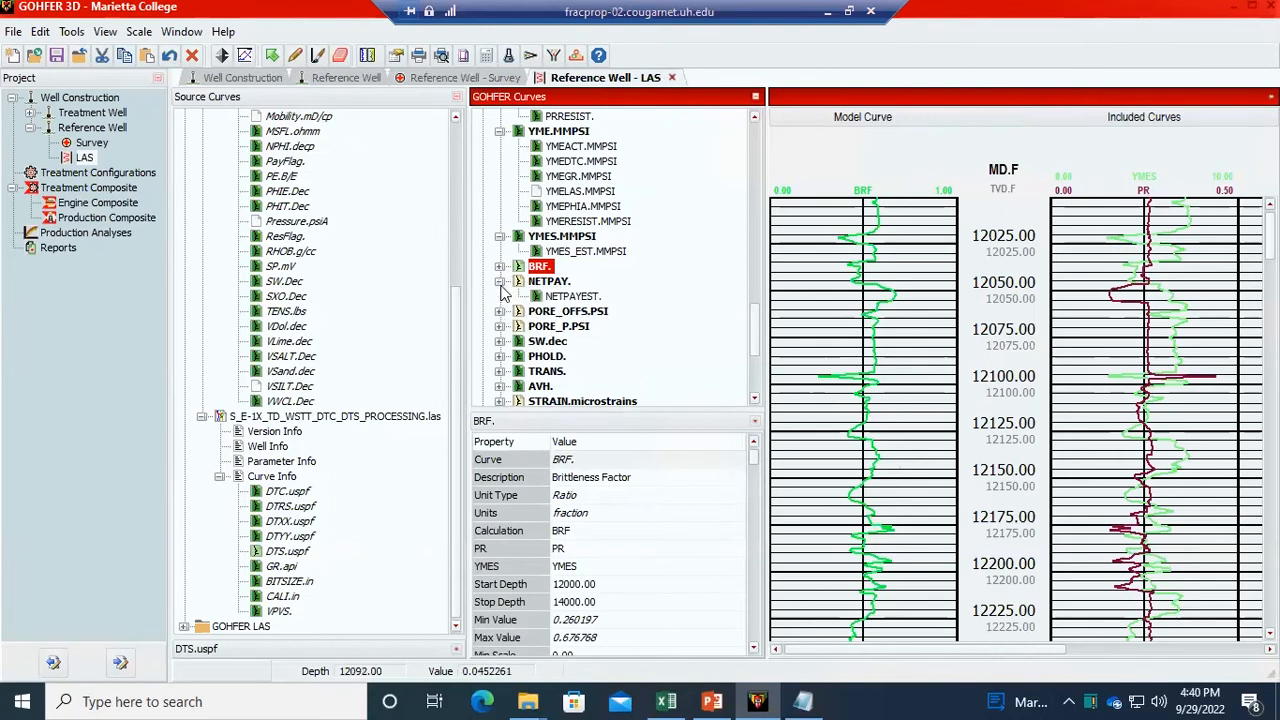
click(556, 299)
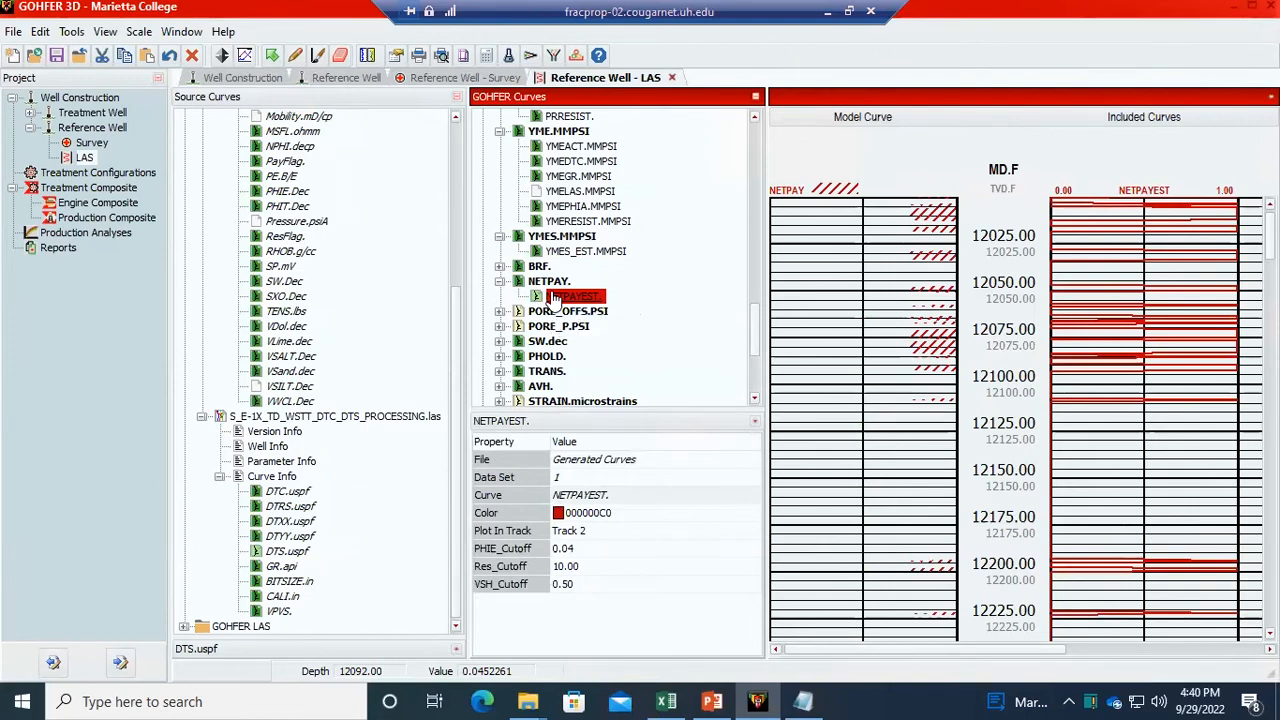
scroll(305, 293, up, 4)
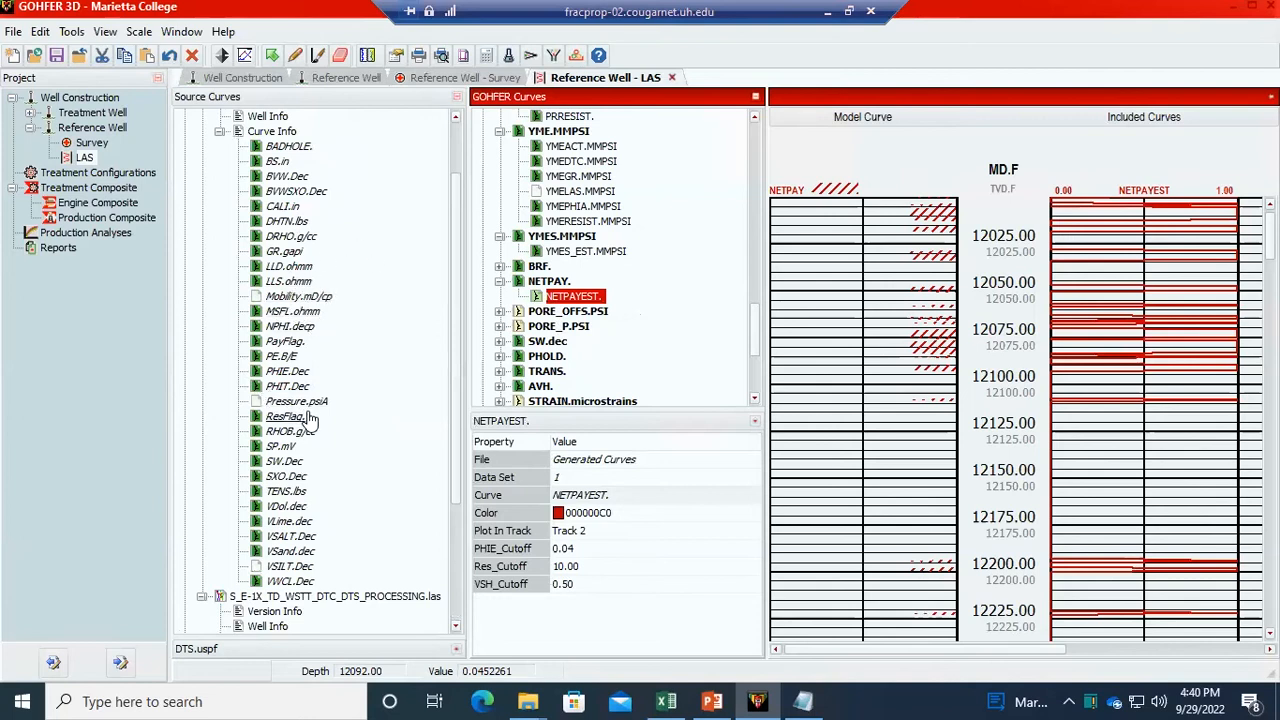
scroll(310, 418, up, 2)
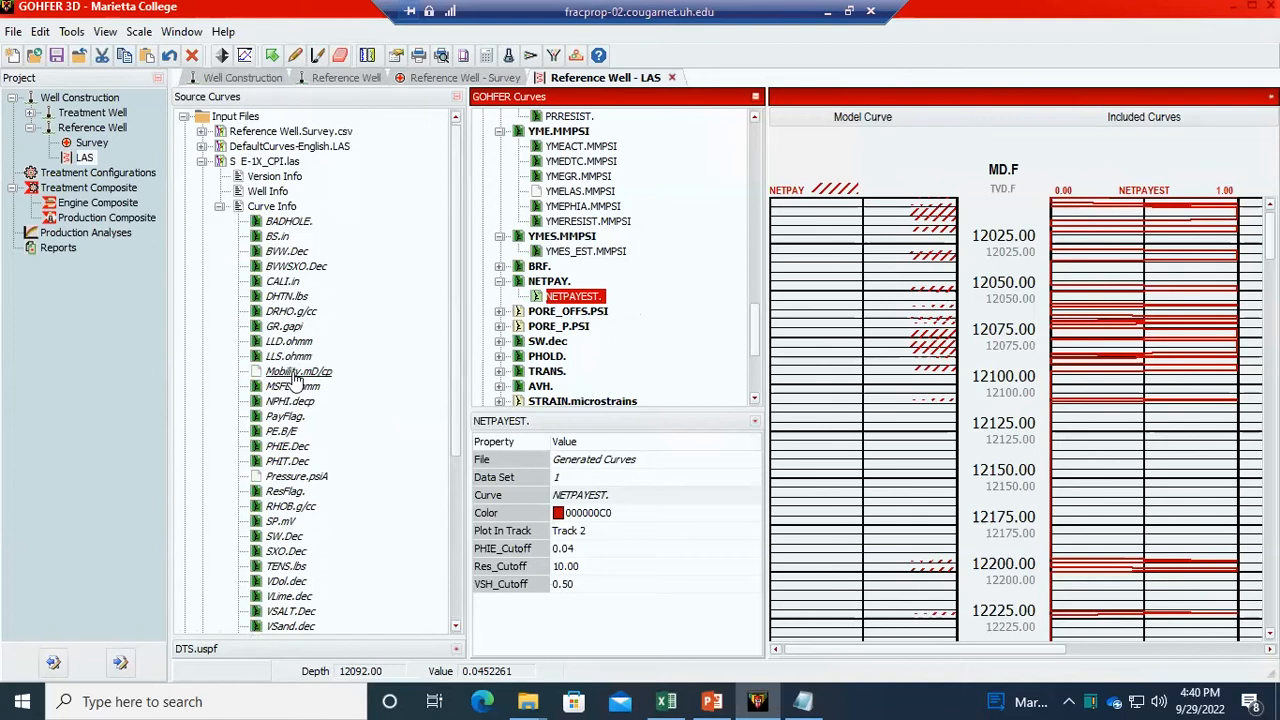
scroll(296, 381, down, 2)
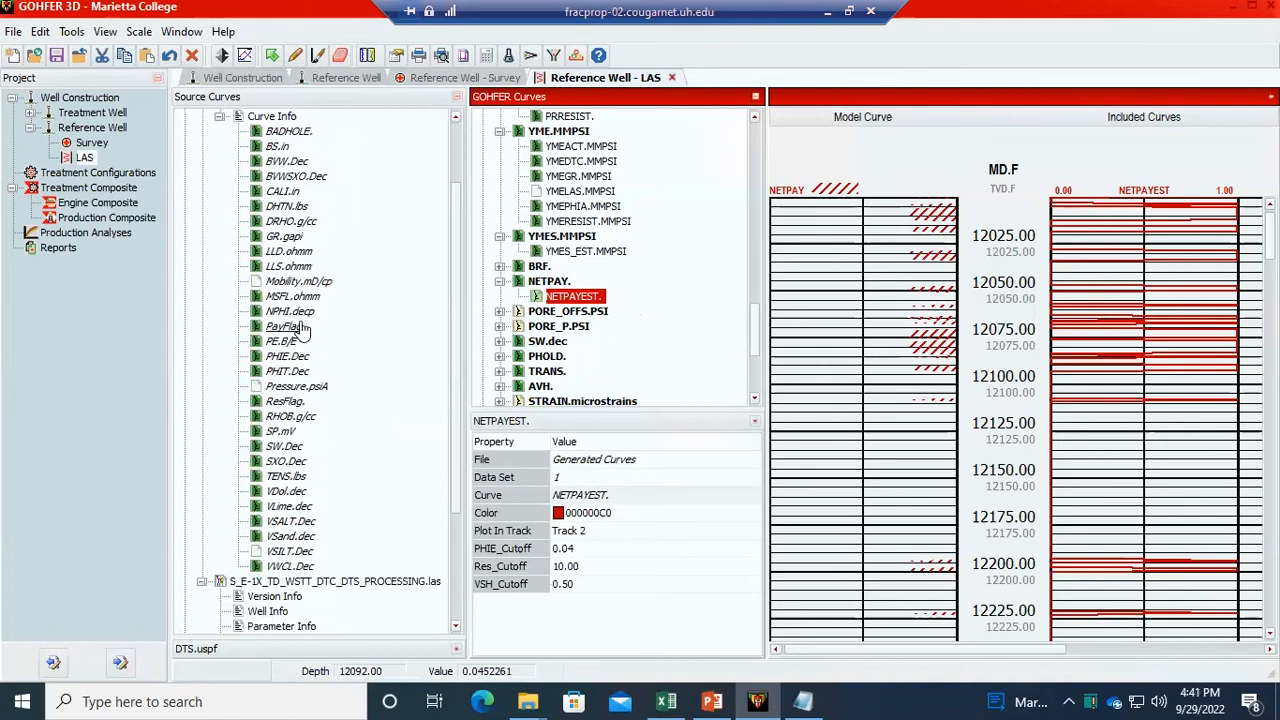
drag(300, 328, 537, 292)
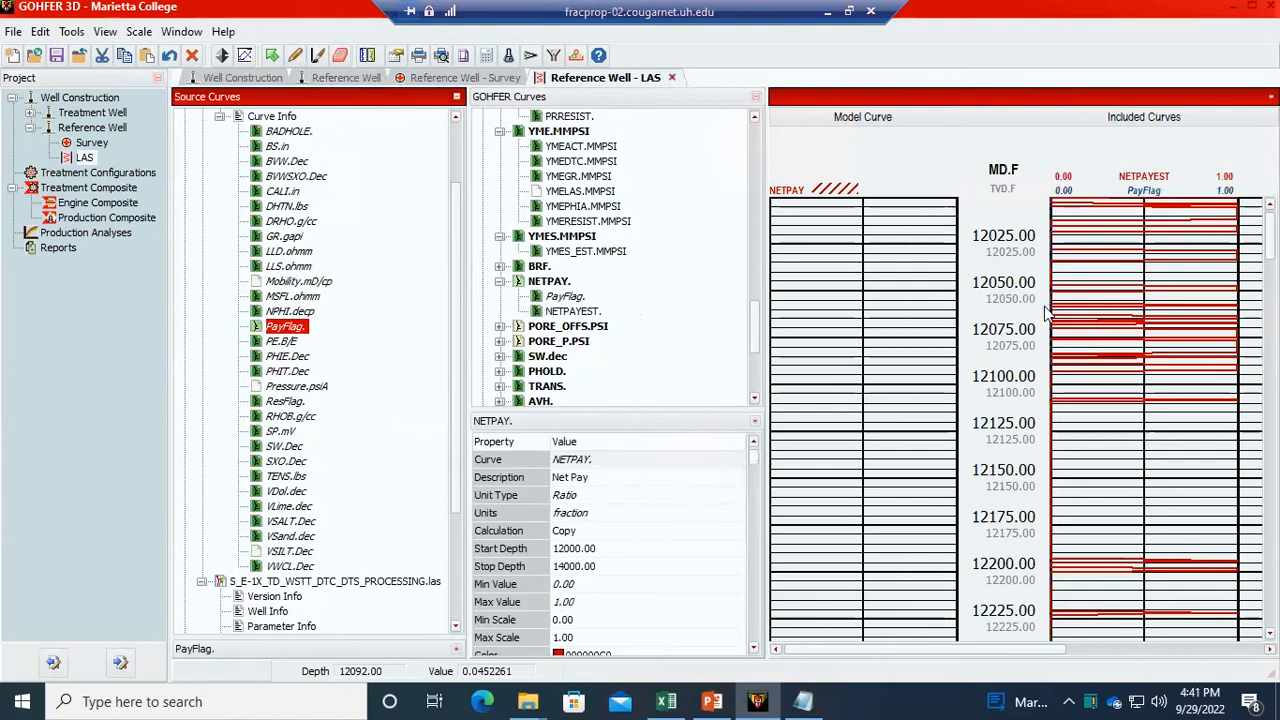
scroll(914, 466, down, 5)
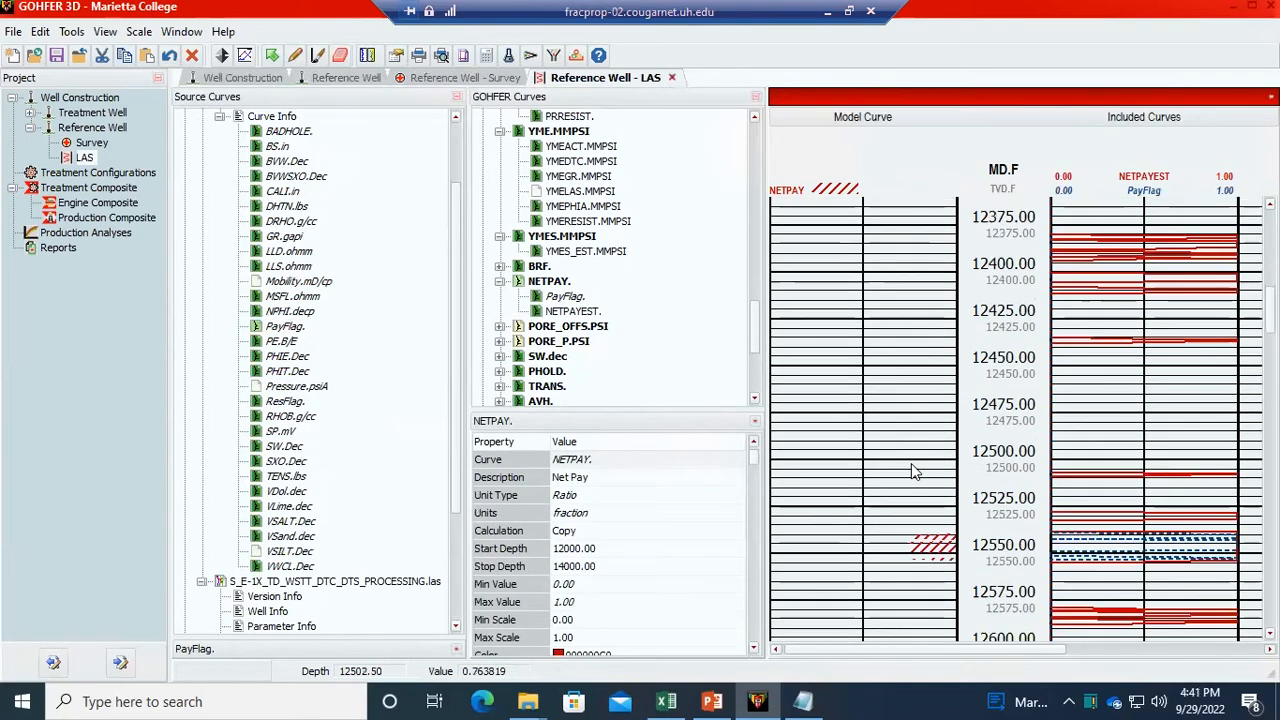
scroll(913, 472, down, 1)
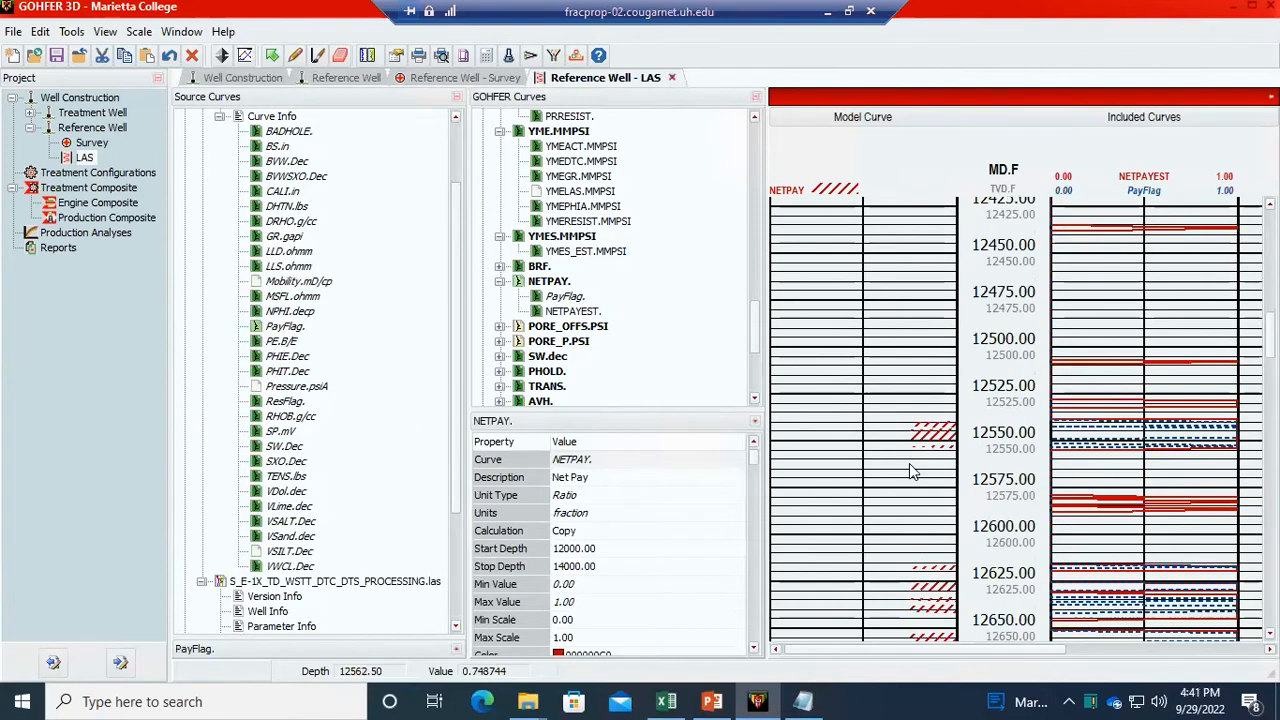
scroll(913, 472, down, 1)
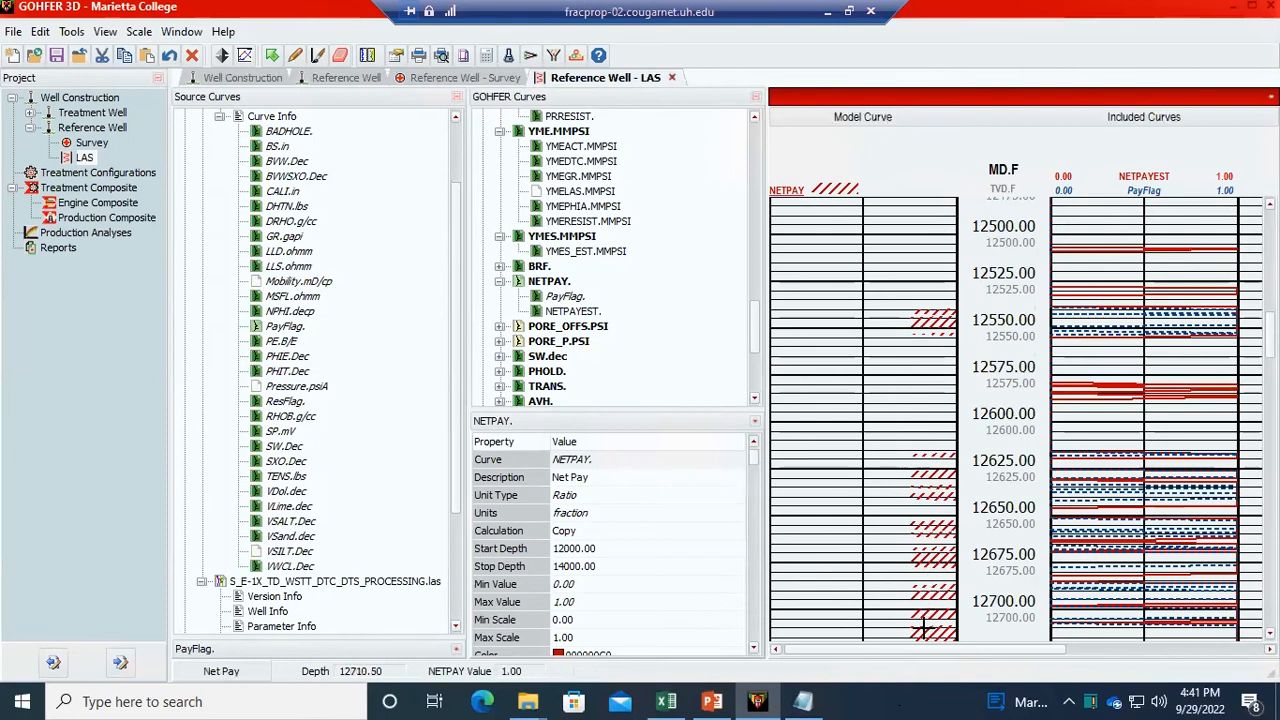
scroll(930, 600, down, 1)
scroll(930, 510, down, 1)
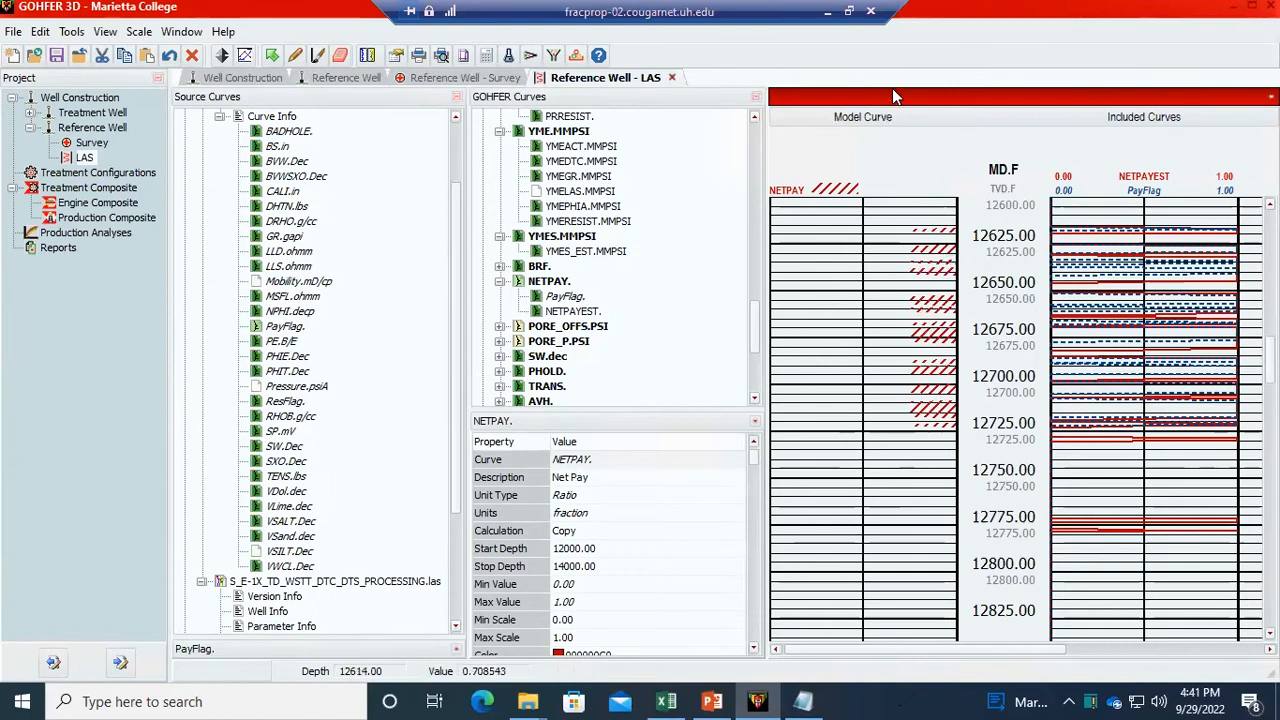
- Try an X Shift of 1 on the pore pressure offset curve PORE_OFFS.PSI and set it back to 0
click(563, 327)
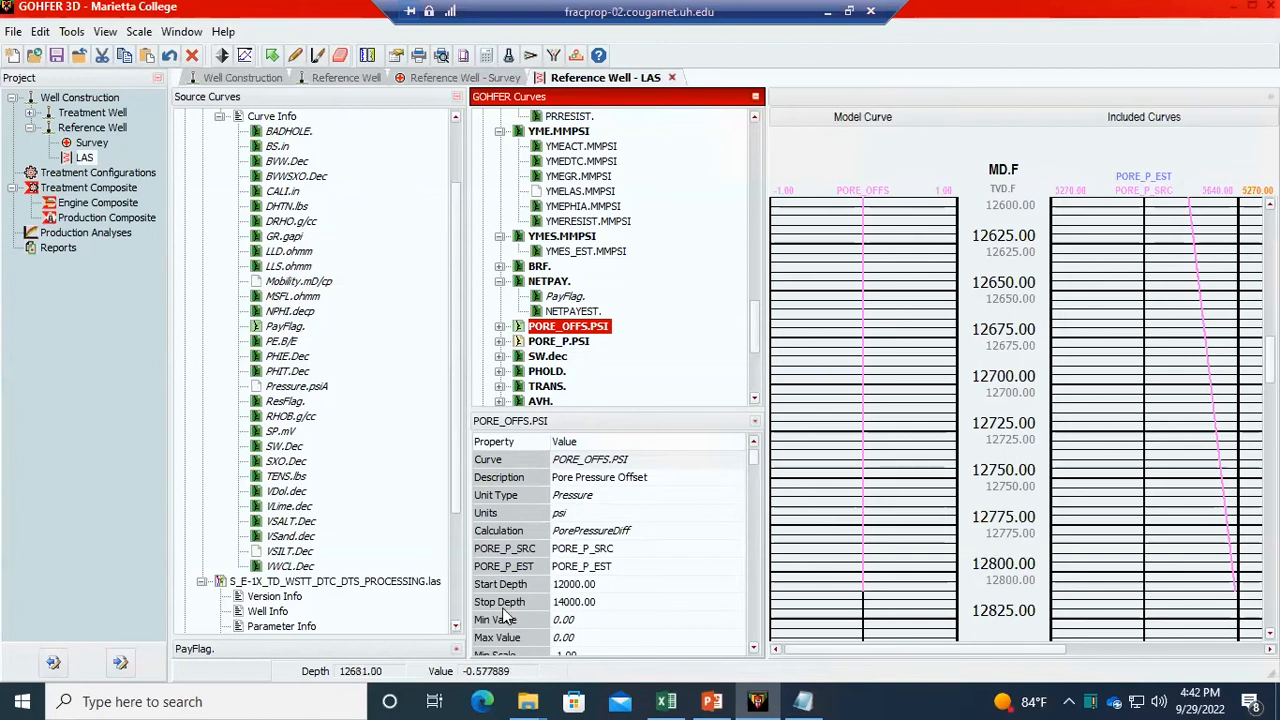
scroll(502, 611, down, 2)
scroll(503, 618, down, 1)
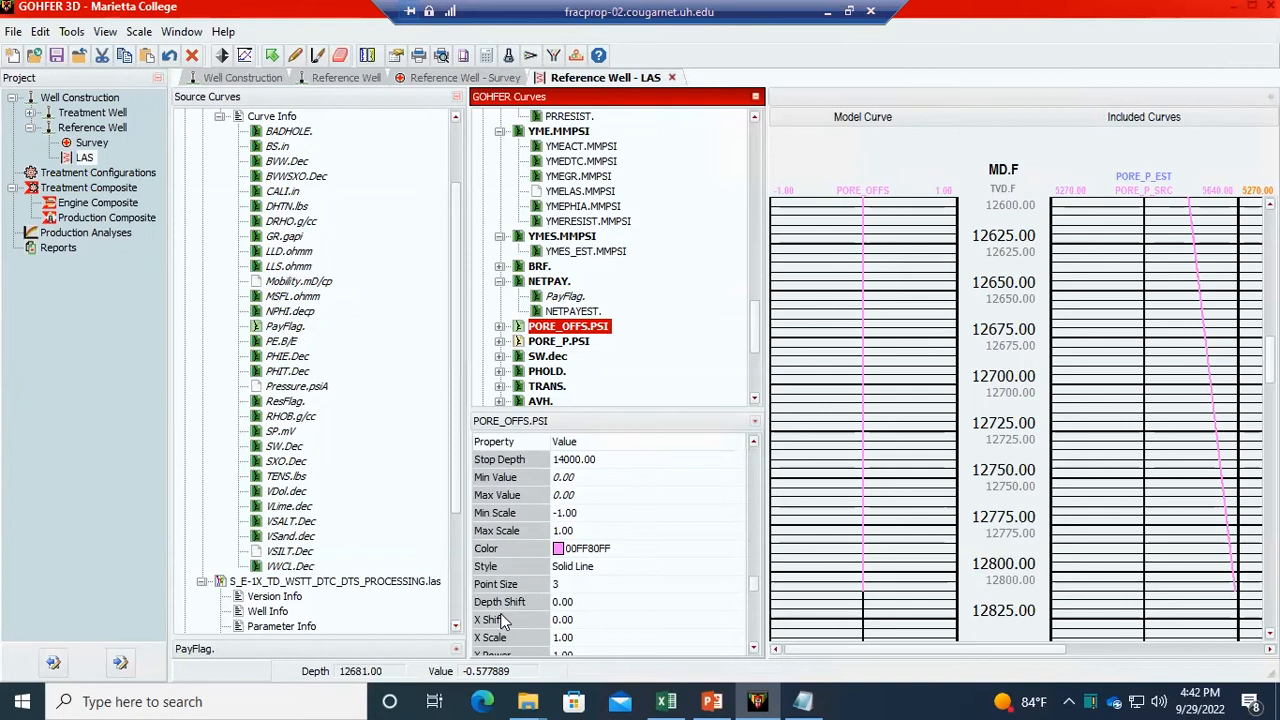
scroll(587, 591, down, 2)
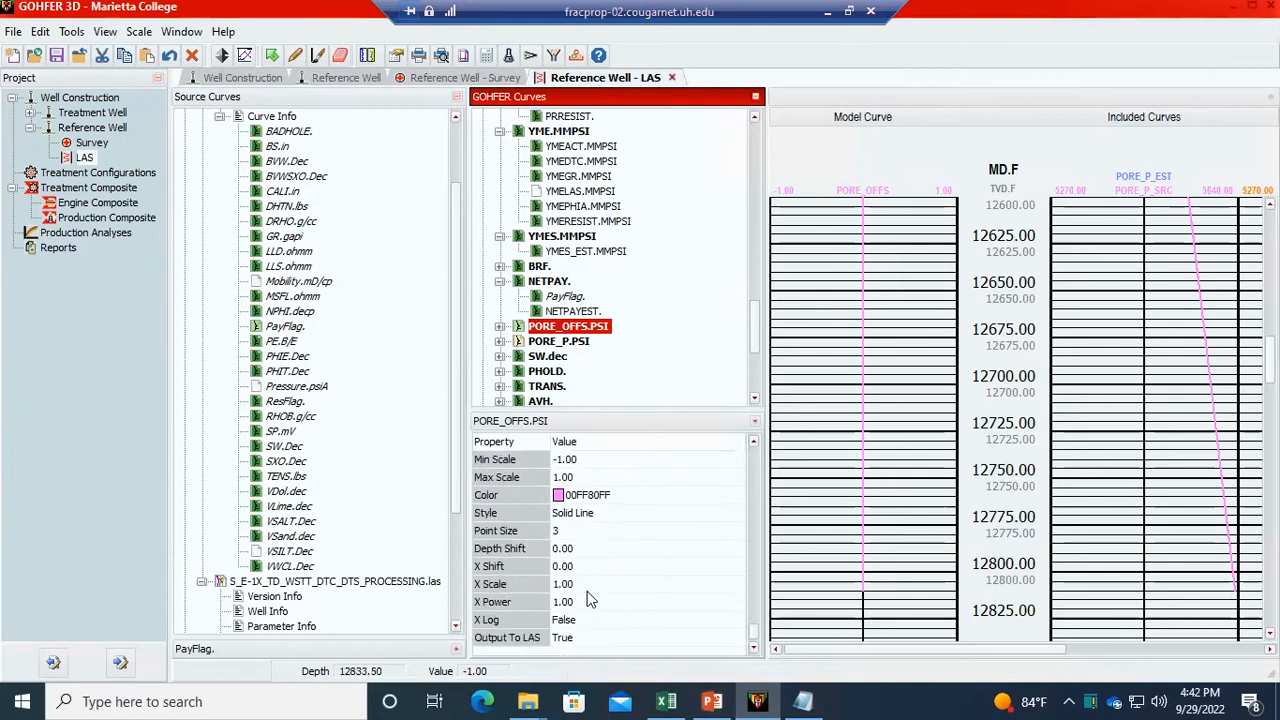
click(563, 566)
click(563, 566)
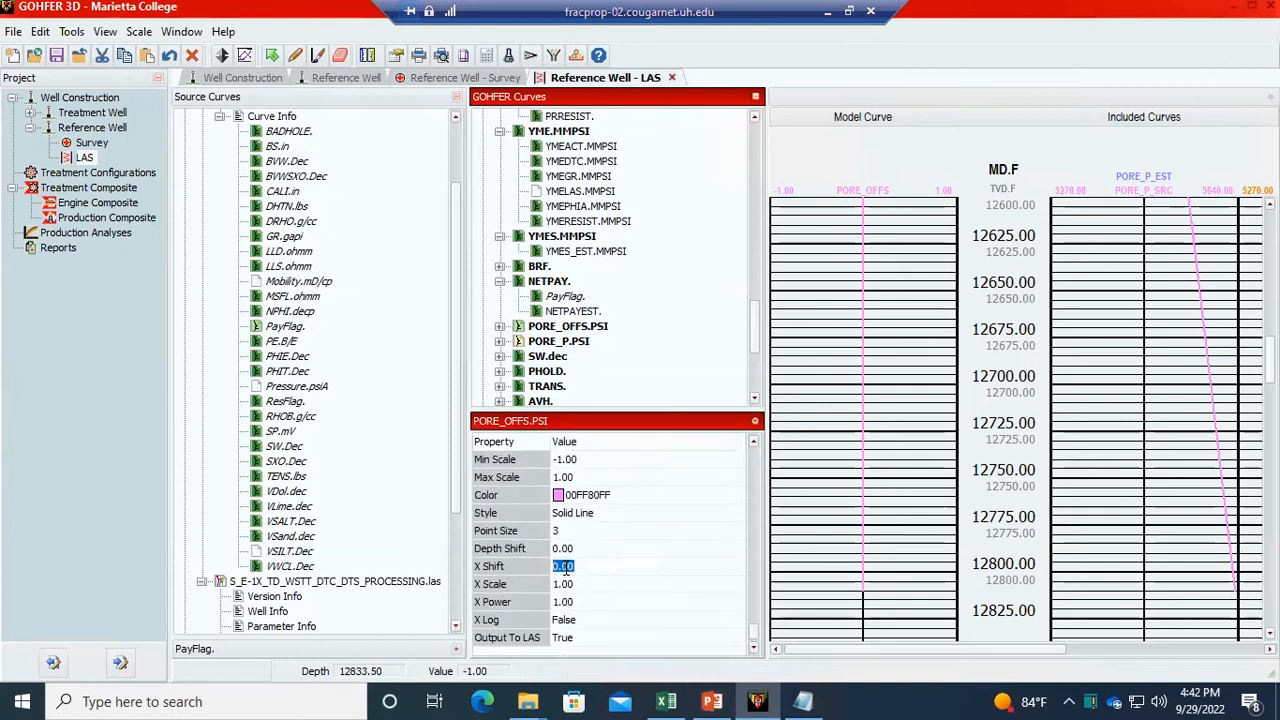
text(1)
click(527, 565)
text(0)
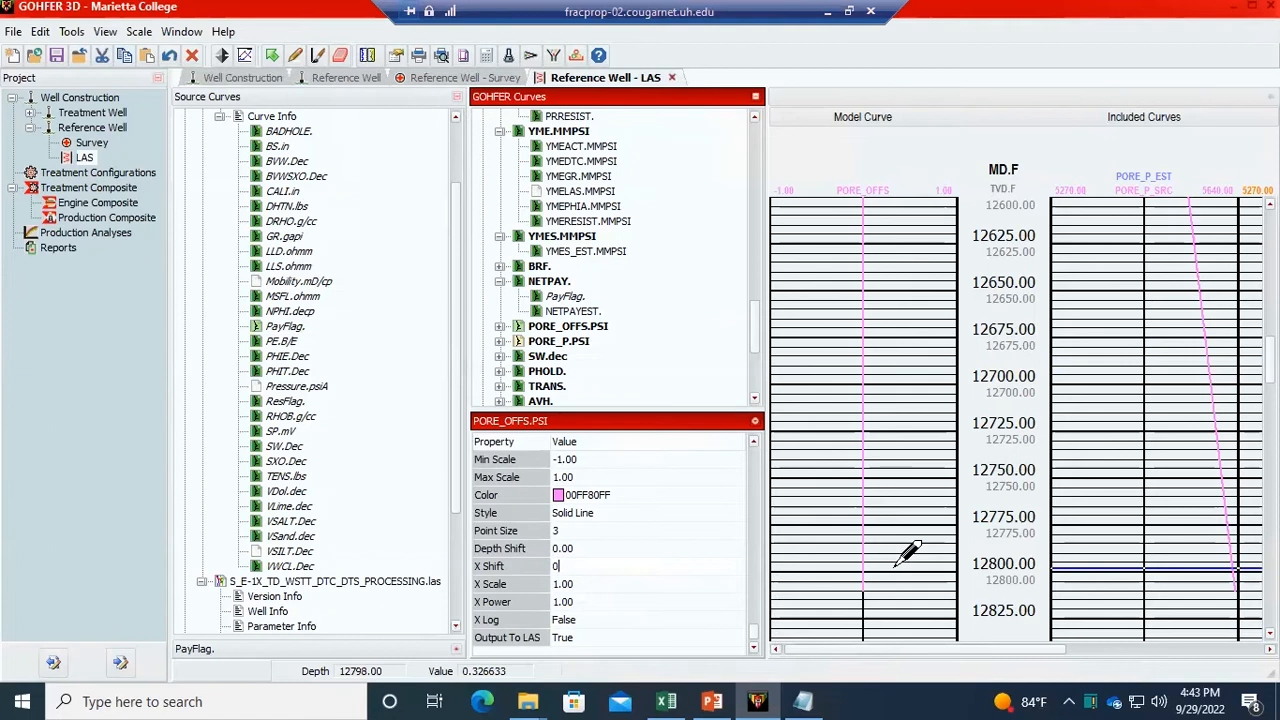
- Review the properties of the pore pressure curve PORE_P.PSI, including its inputs, depth range and scale
click(560, 341)
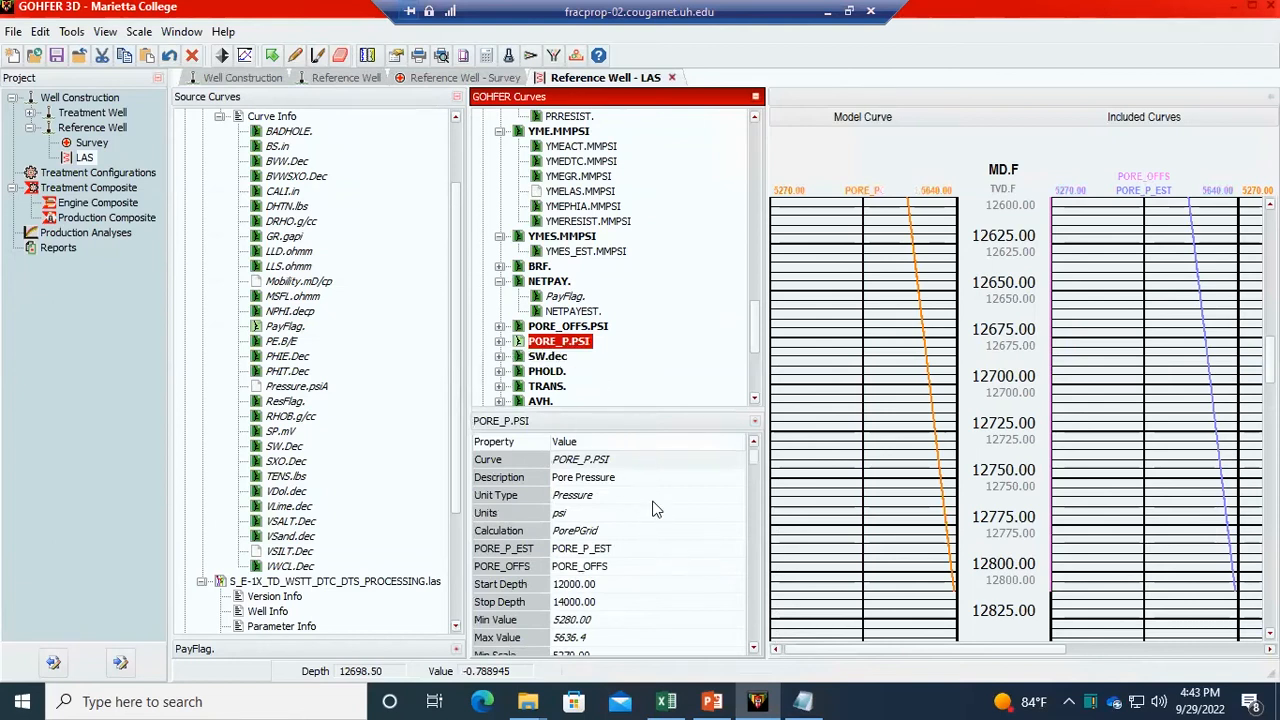
scroll(669, 568, down, 7)
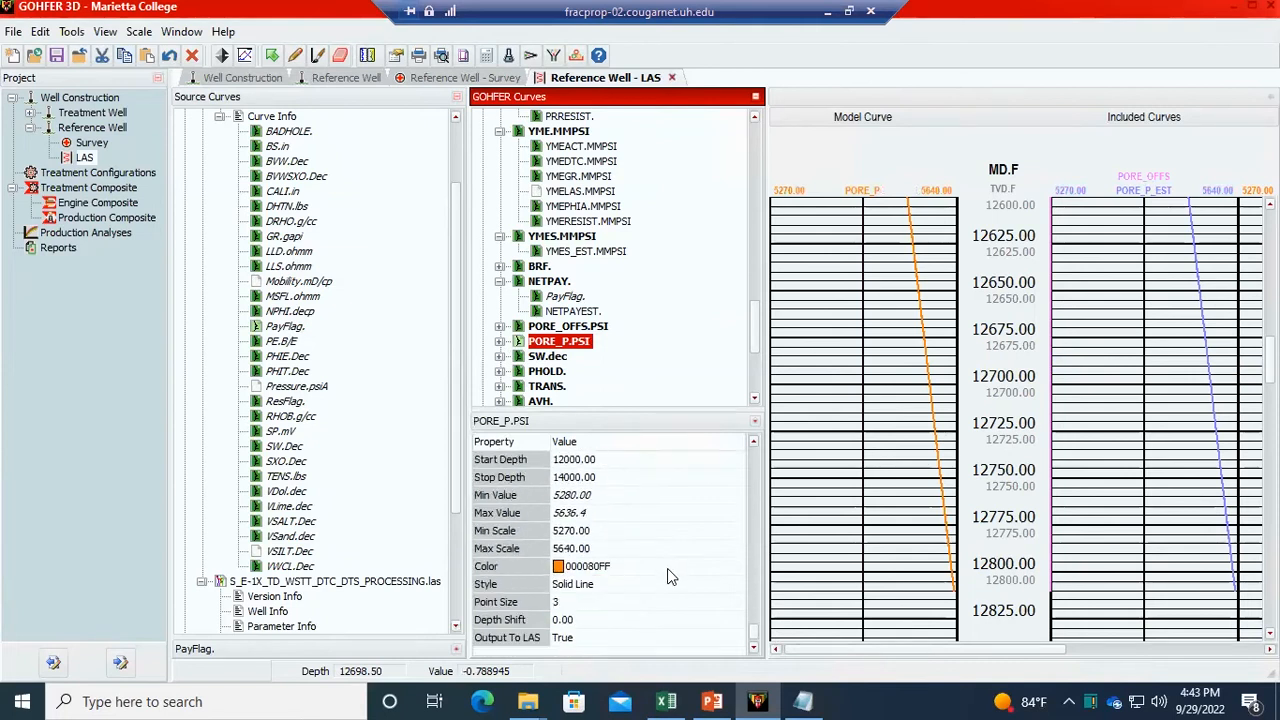
scroll(667, 568, up, 7)
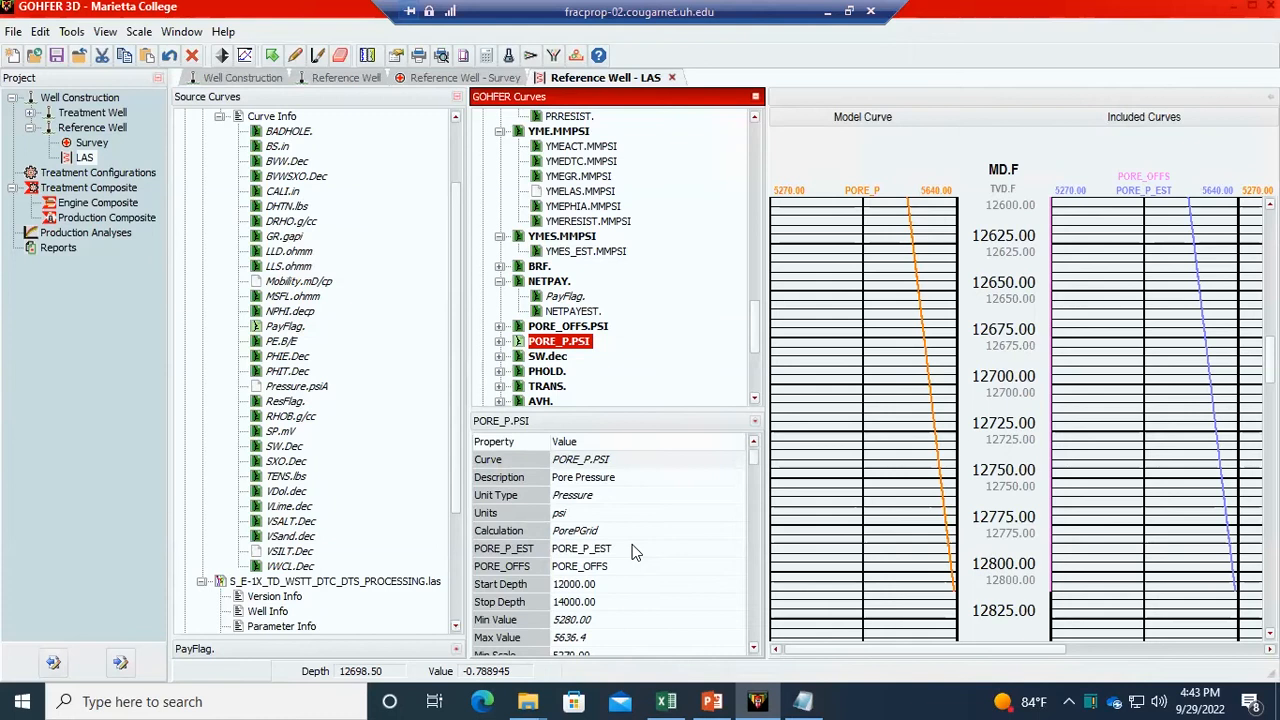
- Inspect the water saturation curve SW.dec and the proppant holdup curve PHOLD down the log
scroll(682, 341, down, 2)
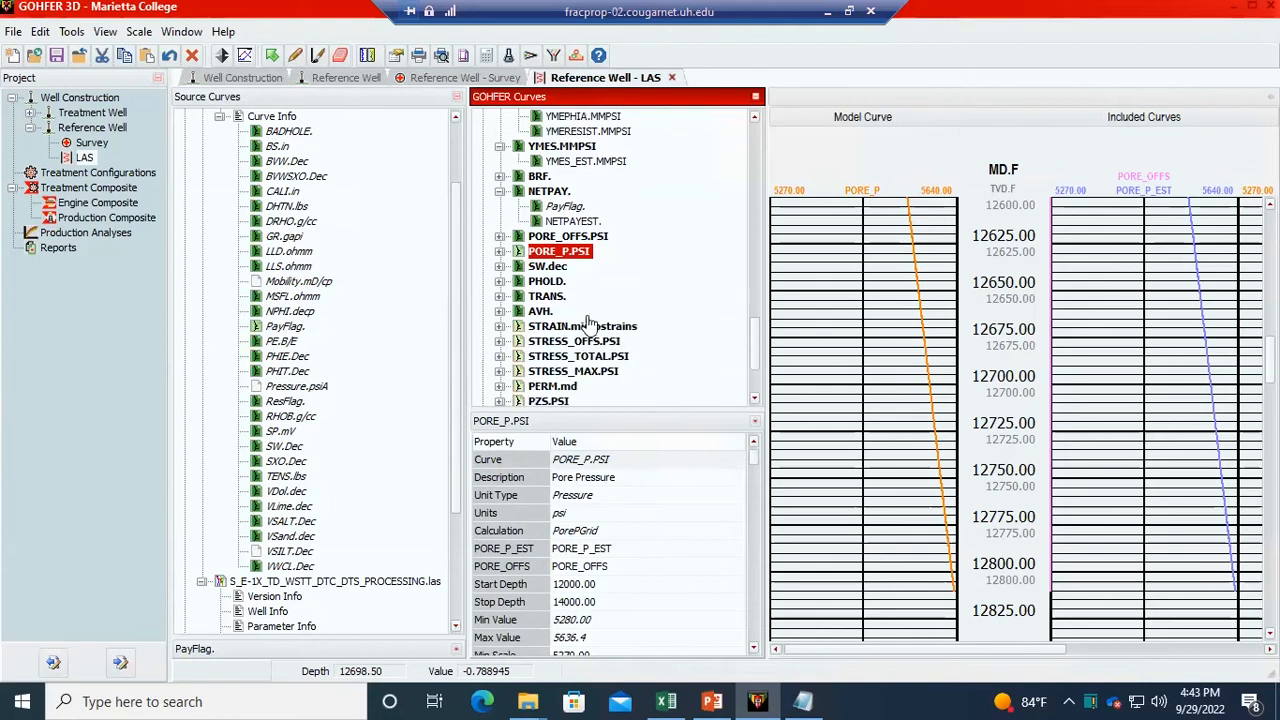
click(547, 267)
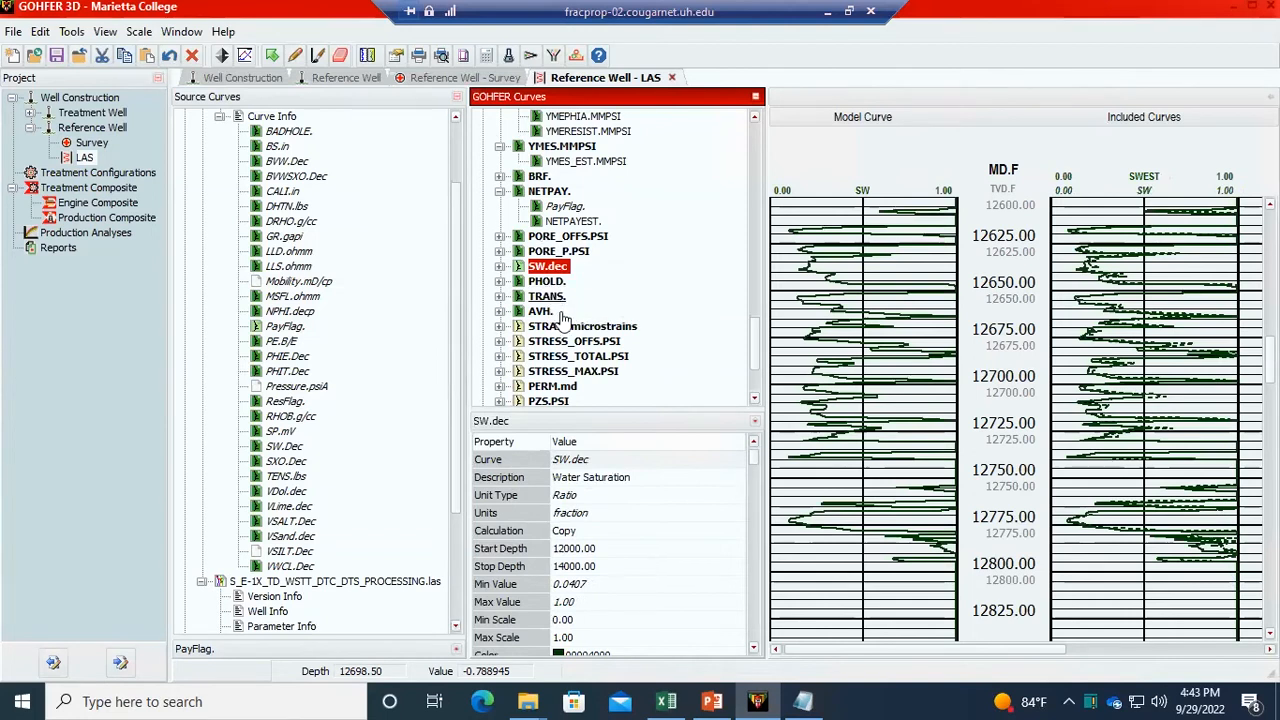
click(546, 283)
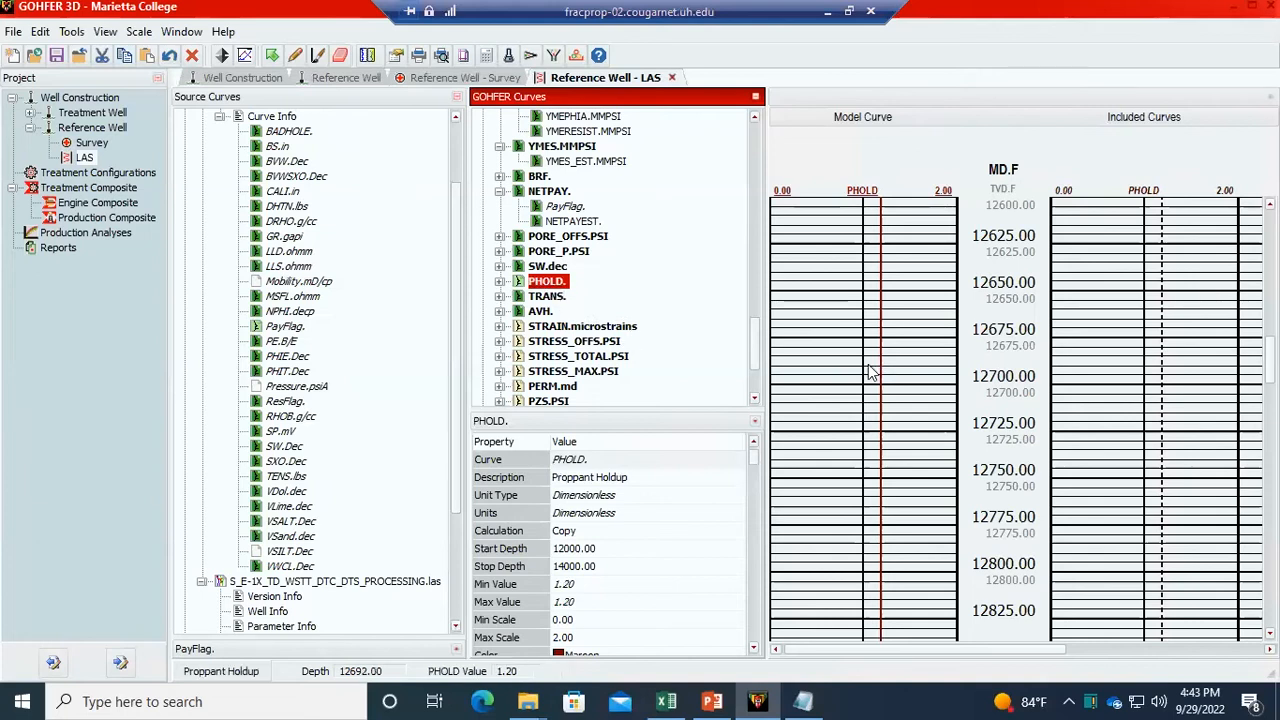
scroll(850, 392, down, 3)
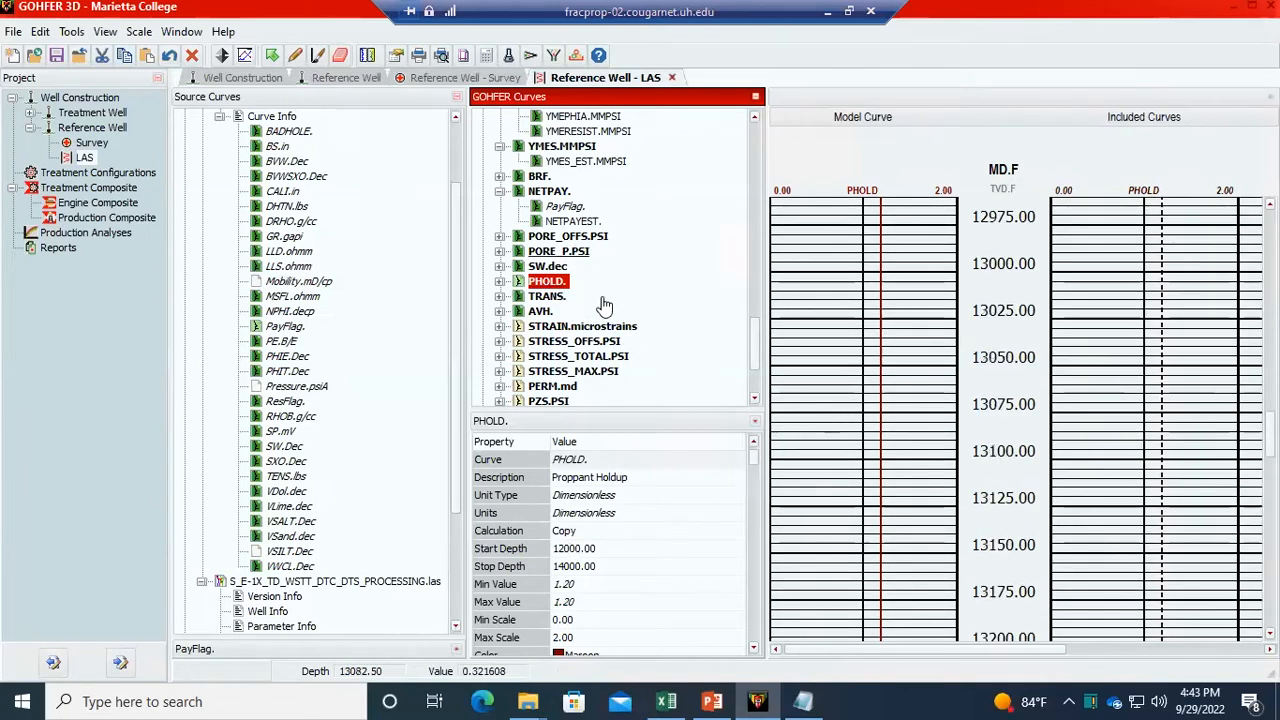
scroll(604, 305, up, 5)
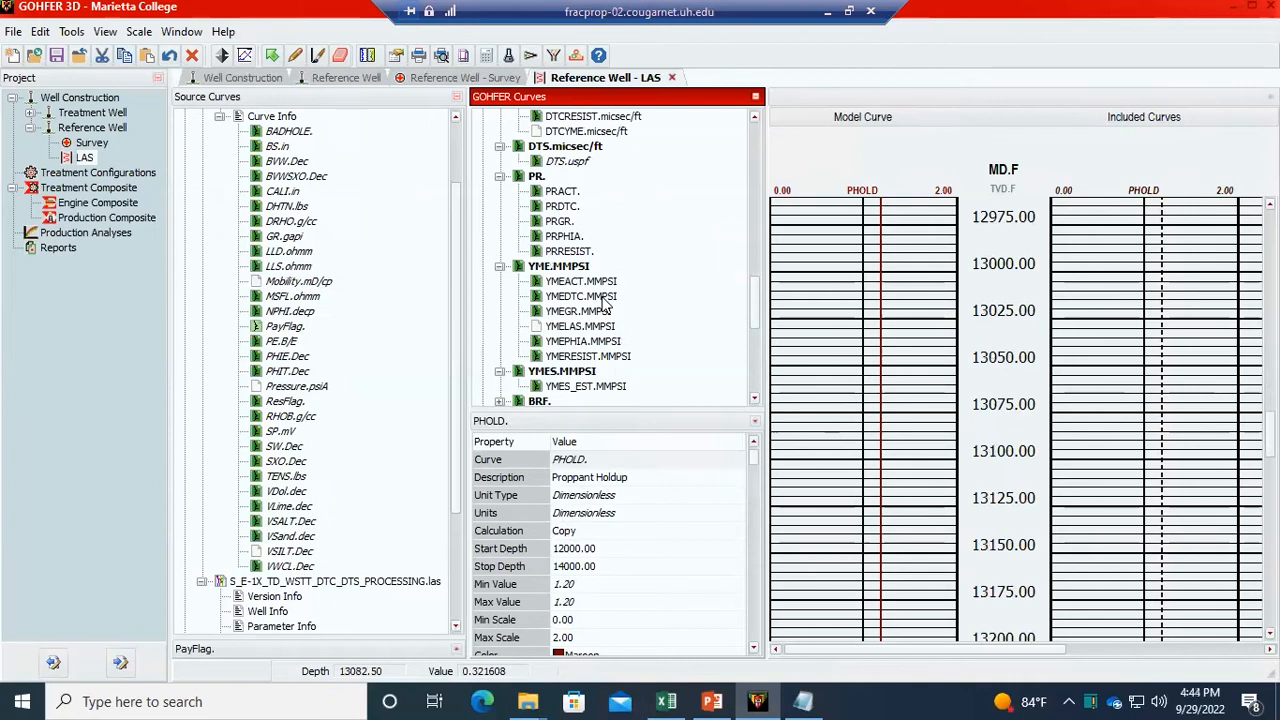
scroll(570, 290, down, 6)
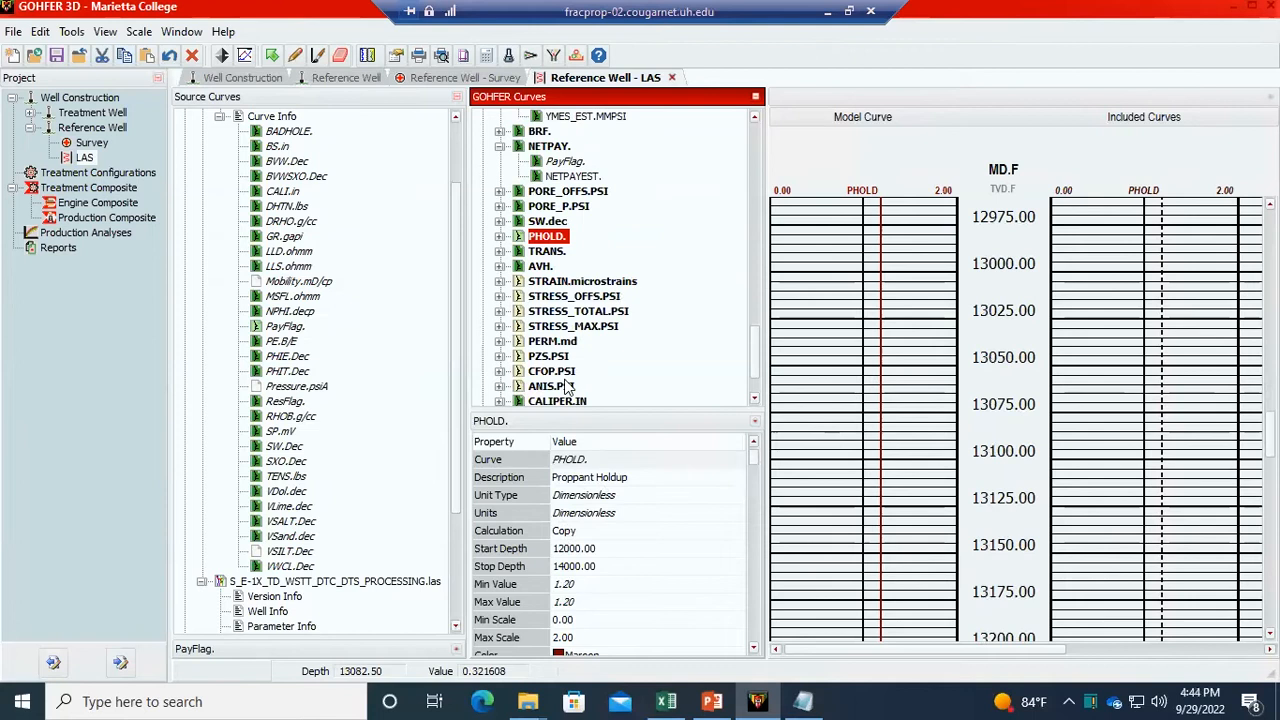
- Inspect the transmissibility factor curve TRANS along the log, back up to the shallower depths around 12,250 ft
click(543, 254)
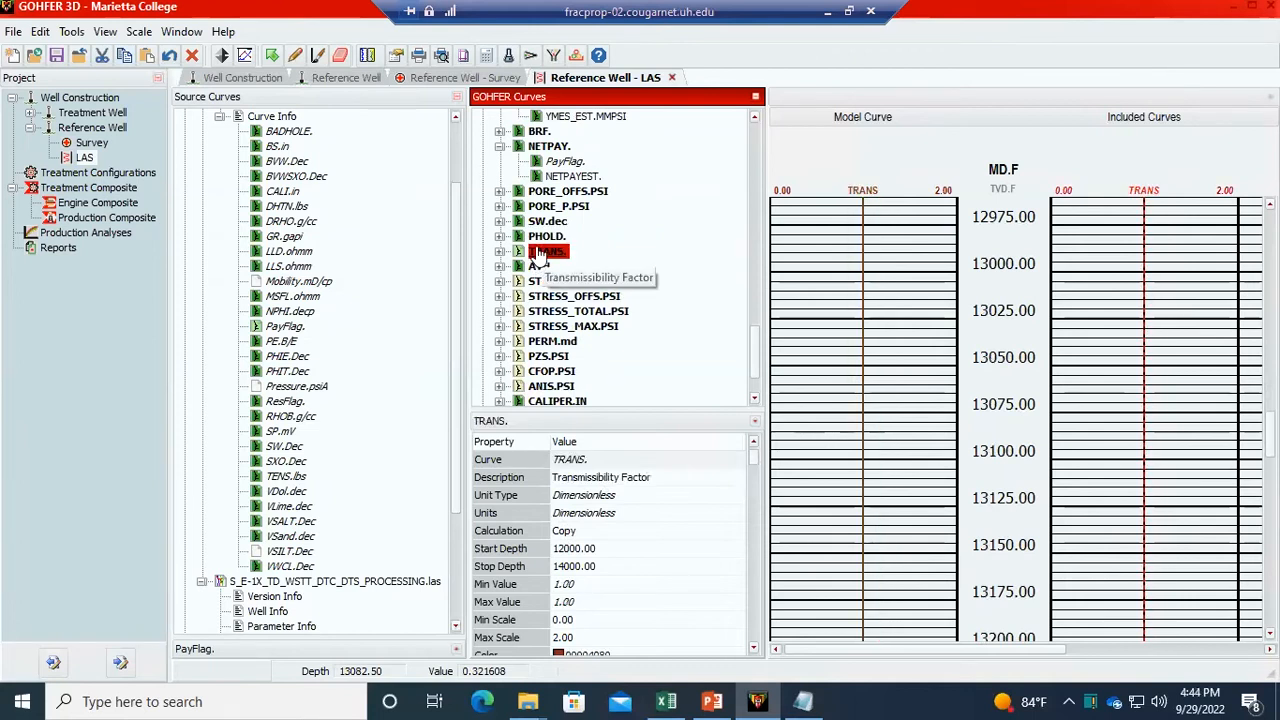
click(943, 437)
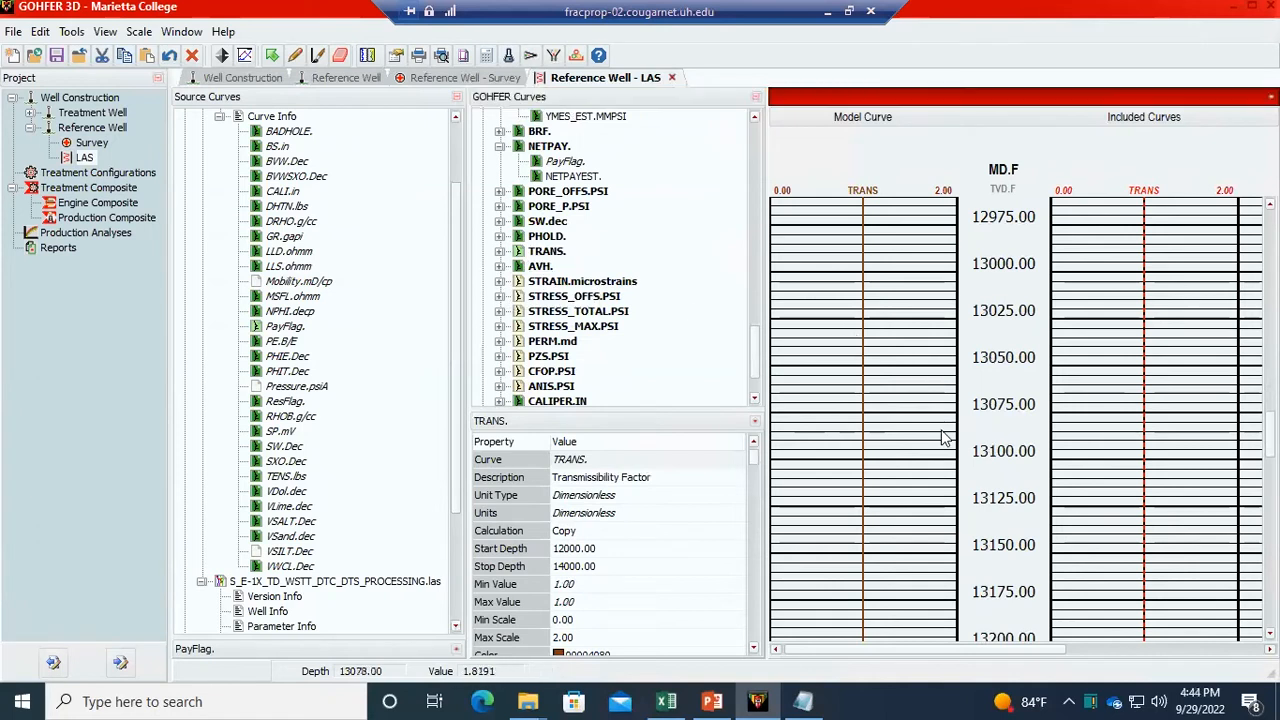
scroll(943, 437, up, 3)
scroll(934, 514, up, 3)
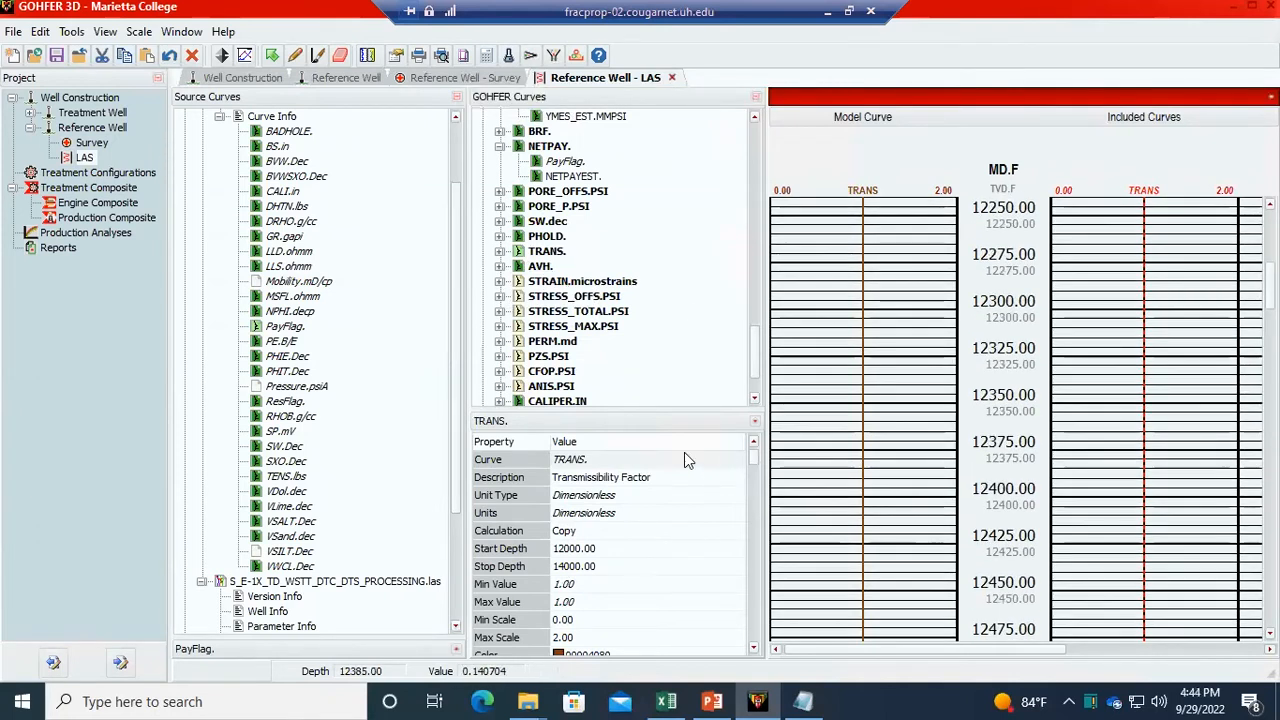
- Compare the tectonic strain curve STRAIN.microstrains with the tectonic stress offset curve STRESS_OFFS.PSI and list the offset's input curves
click(604, 283)
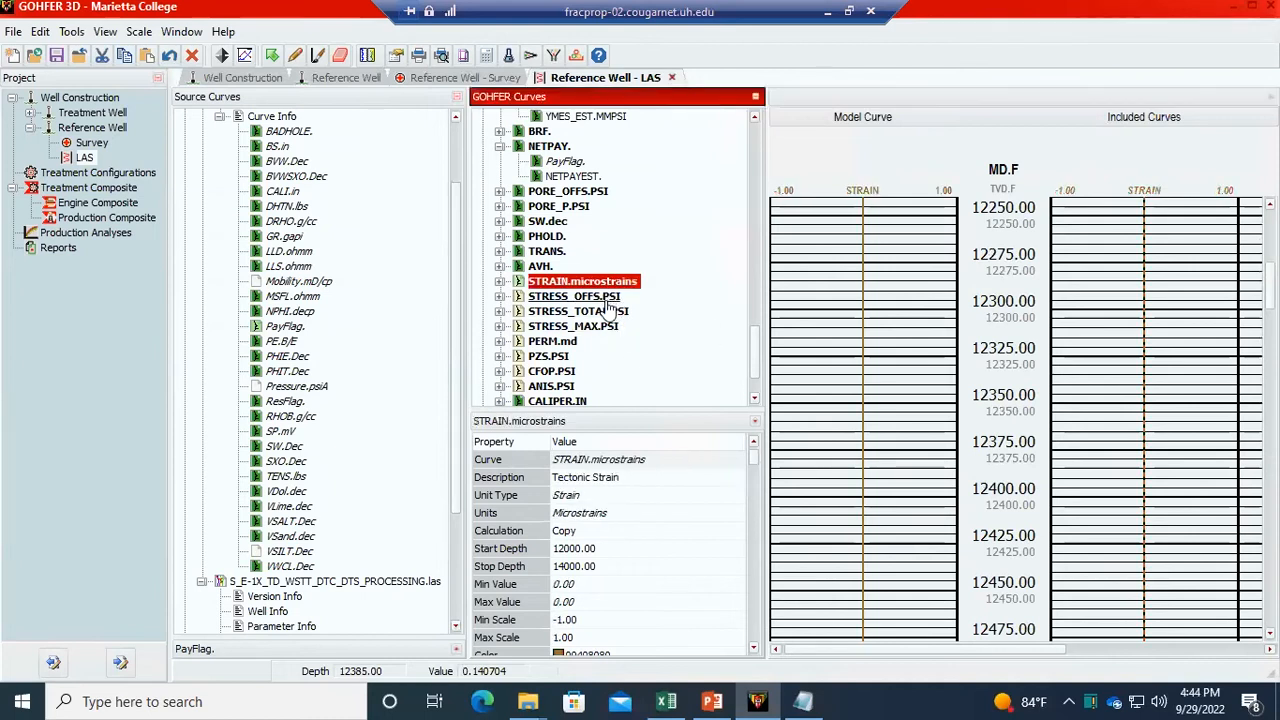
click(606, 302)
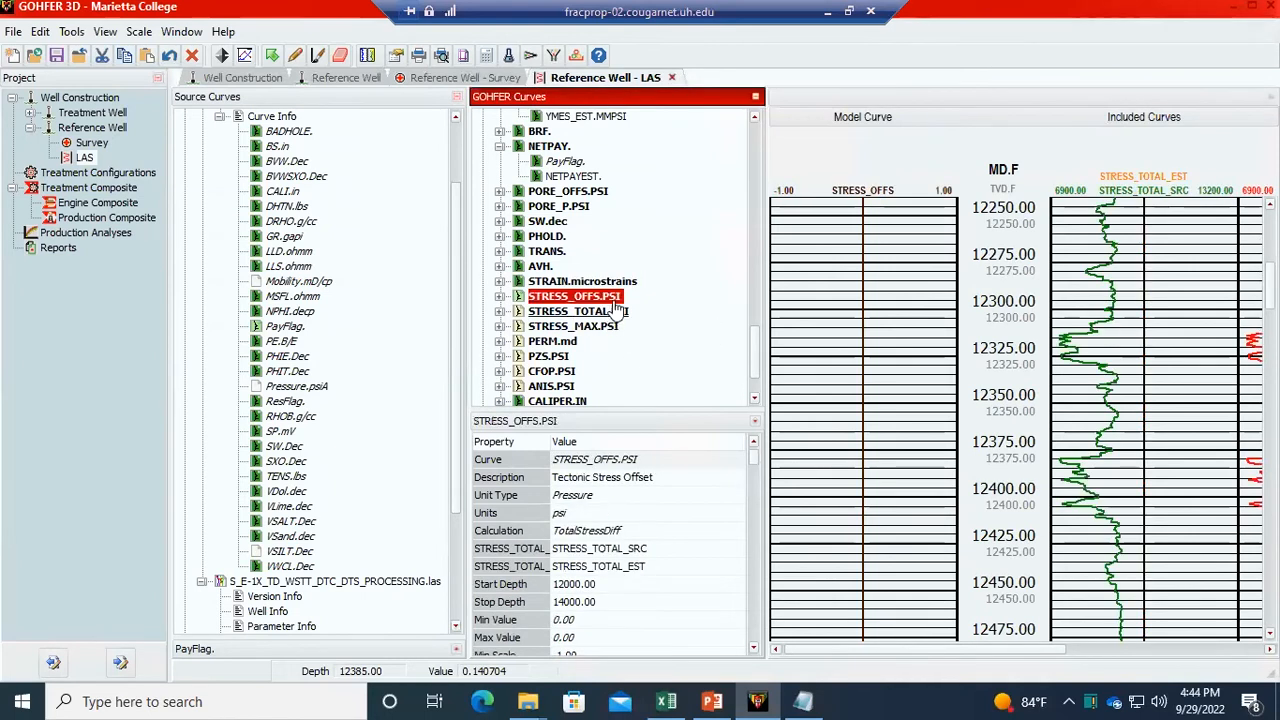
click(605, 283)
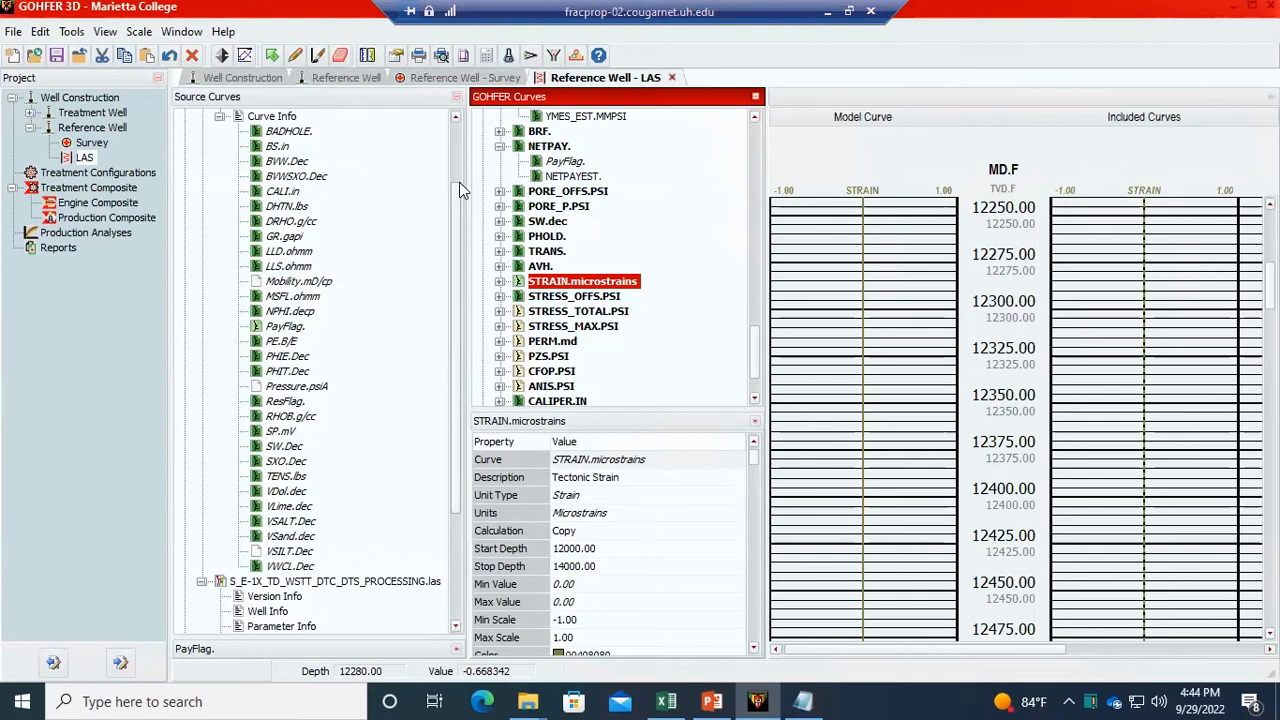
click(590, 297)
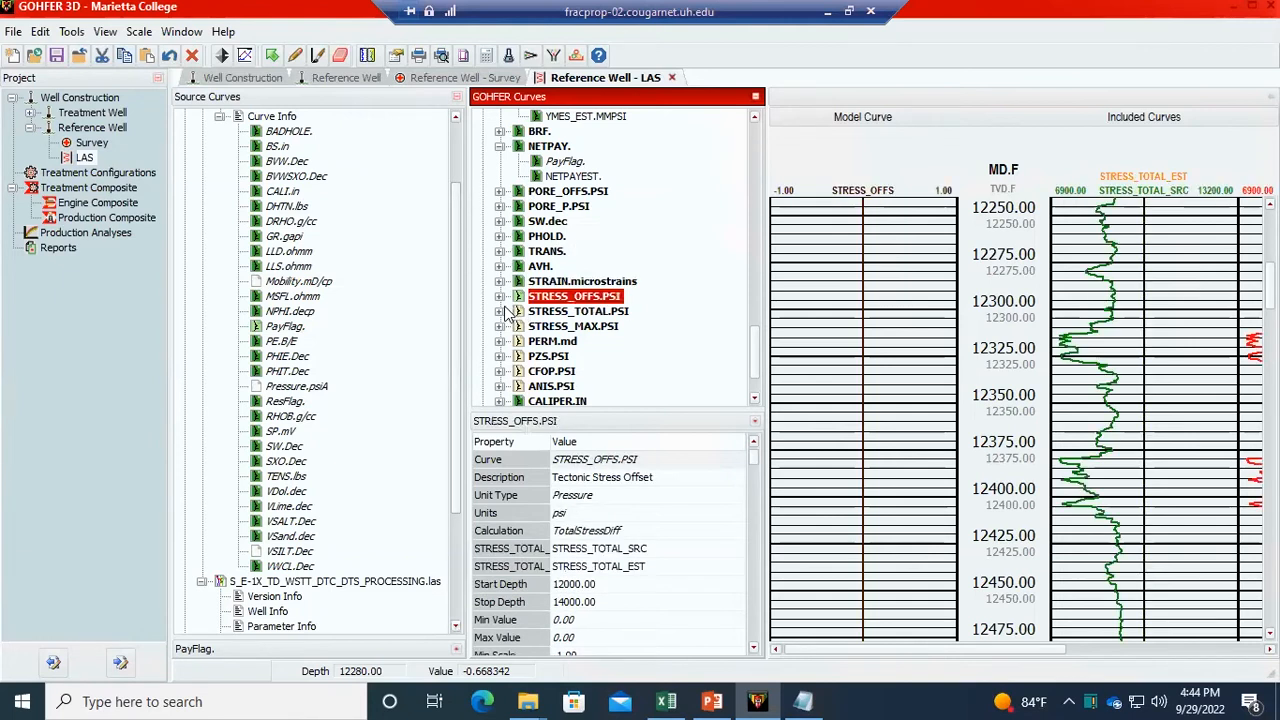
click(499, 296)
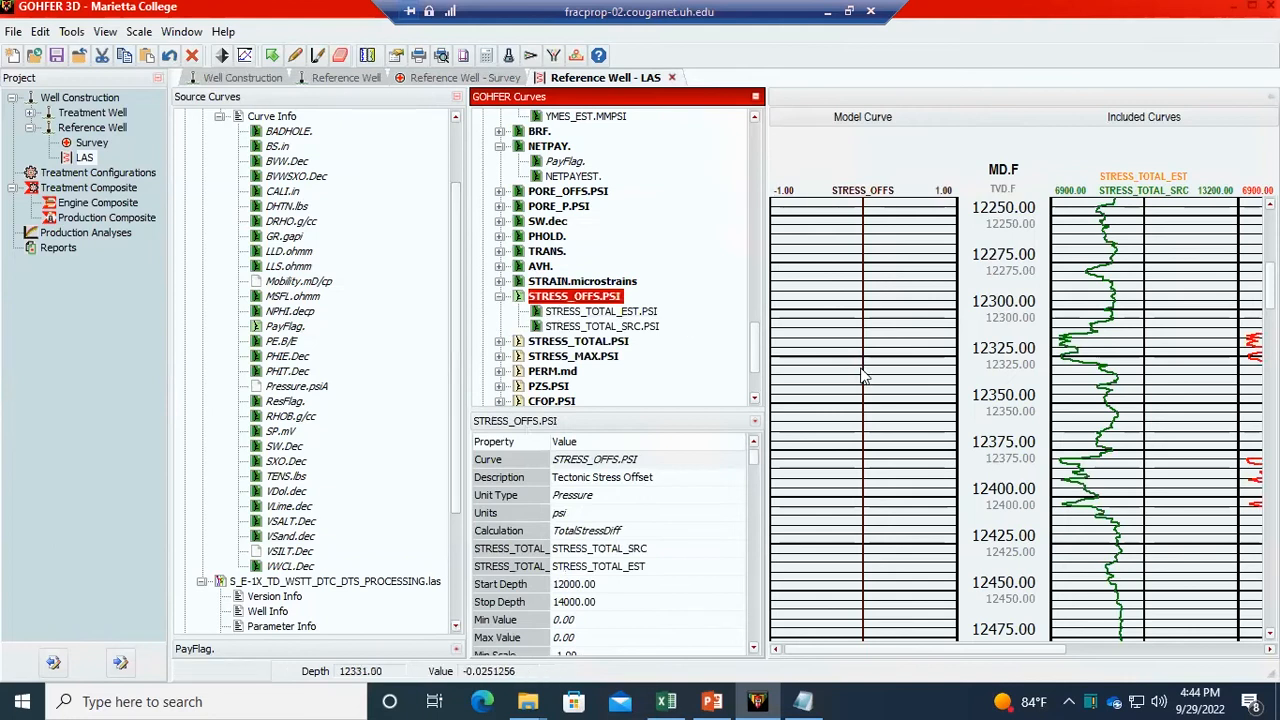
click(302, 62)
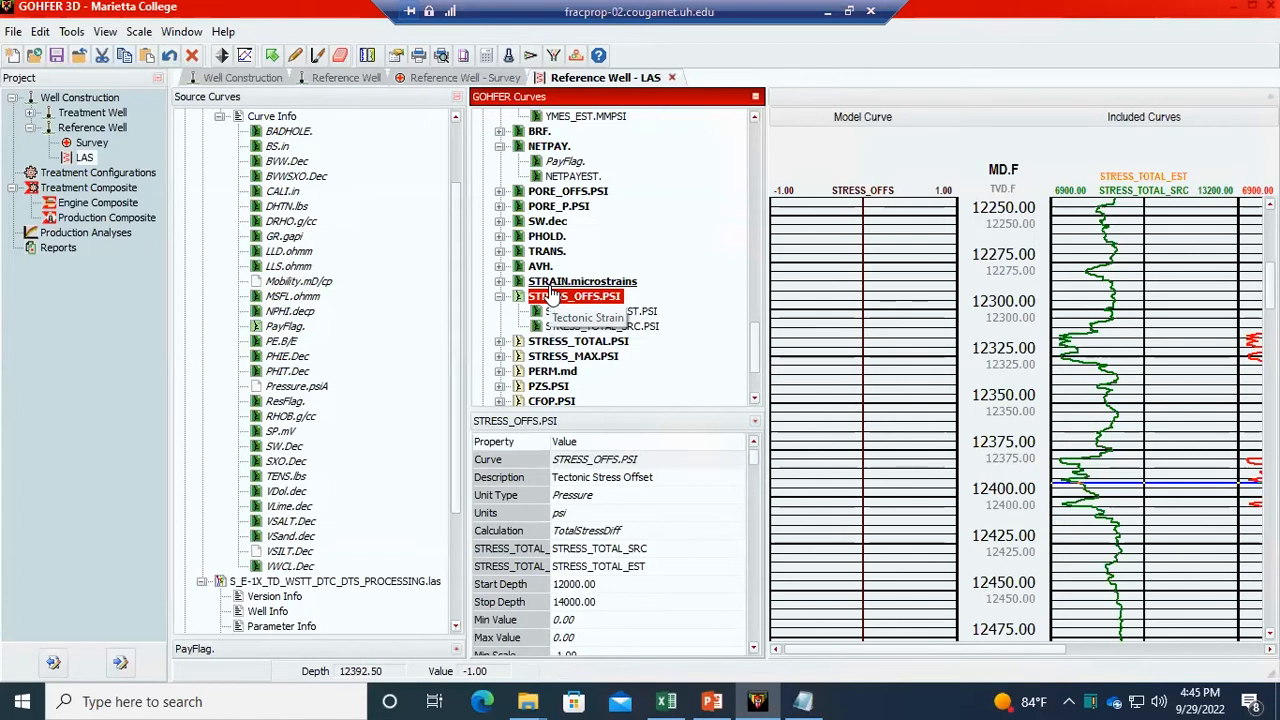
- Review the scale, shift and output properties of STRESS_OFFS.PSI, and display the total stress curve STRESS_TOTAL.PSI
scroll(545, 350, down, 1)
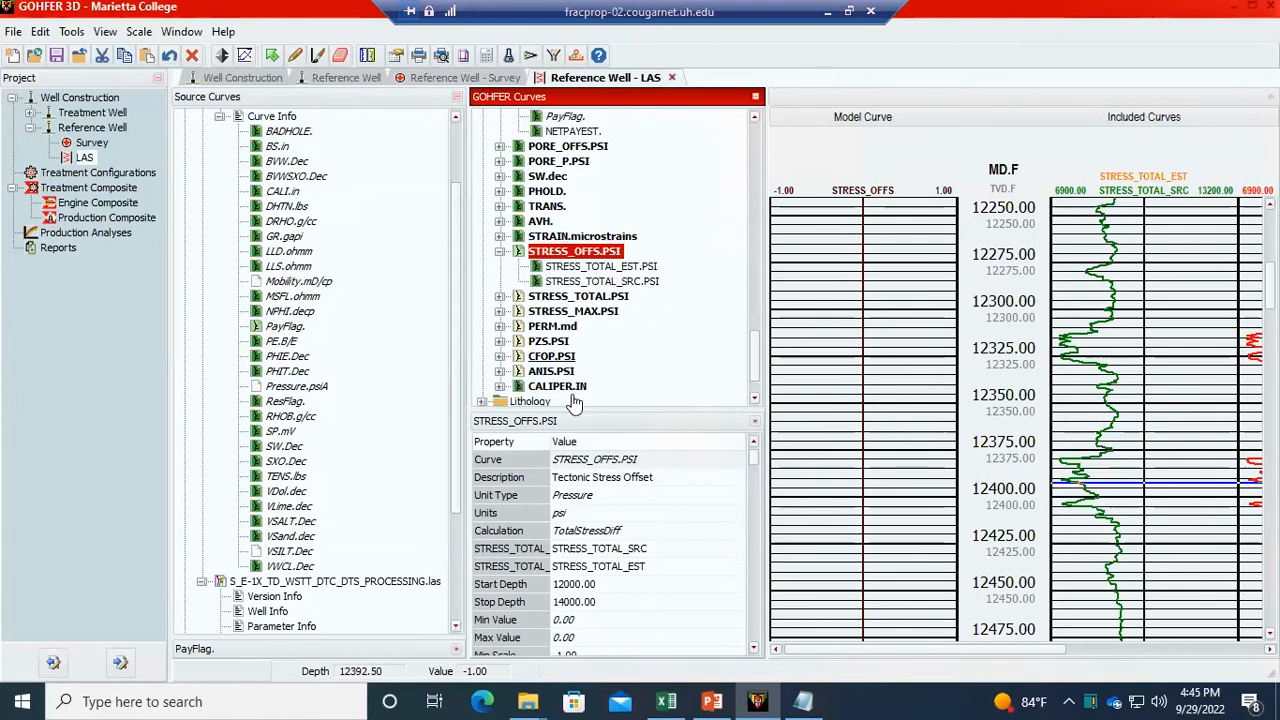
scroll(590, 600, down, 2)
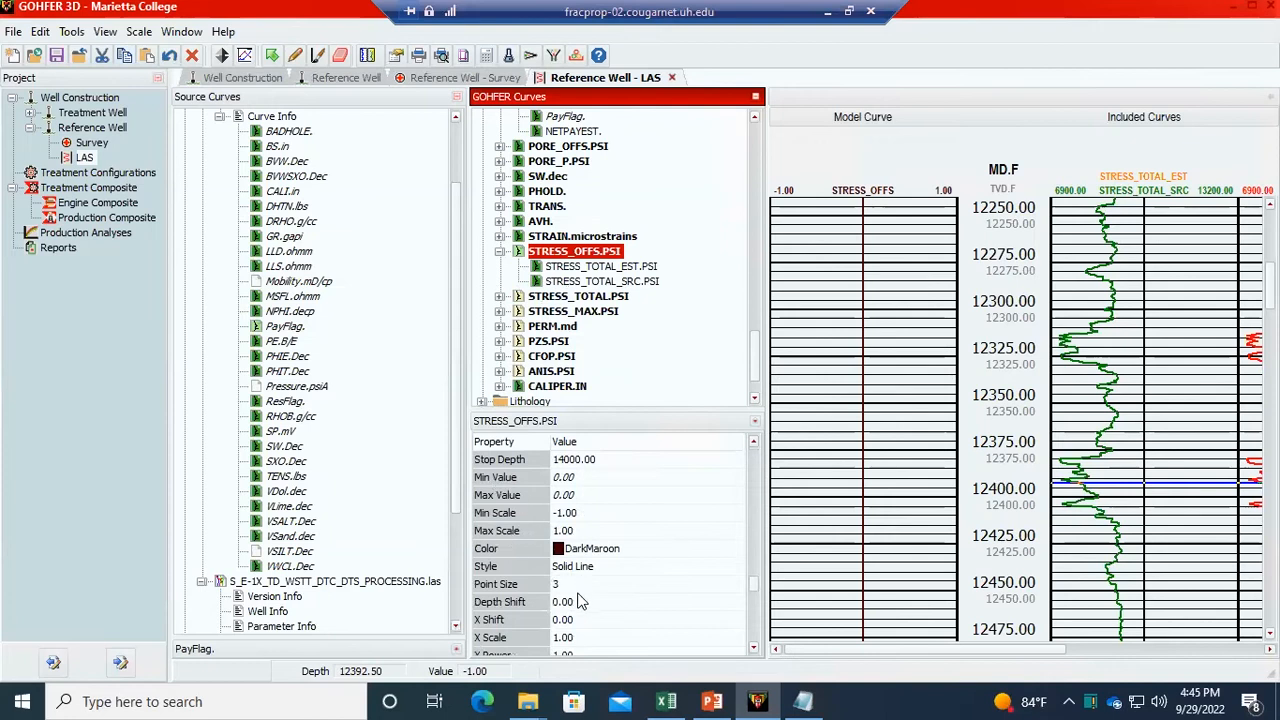
scroll(590, 612, down, 1)
scroll(590, 612, down, 1)
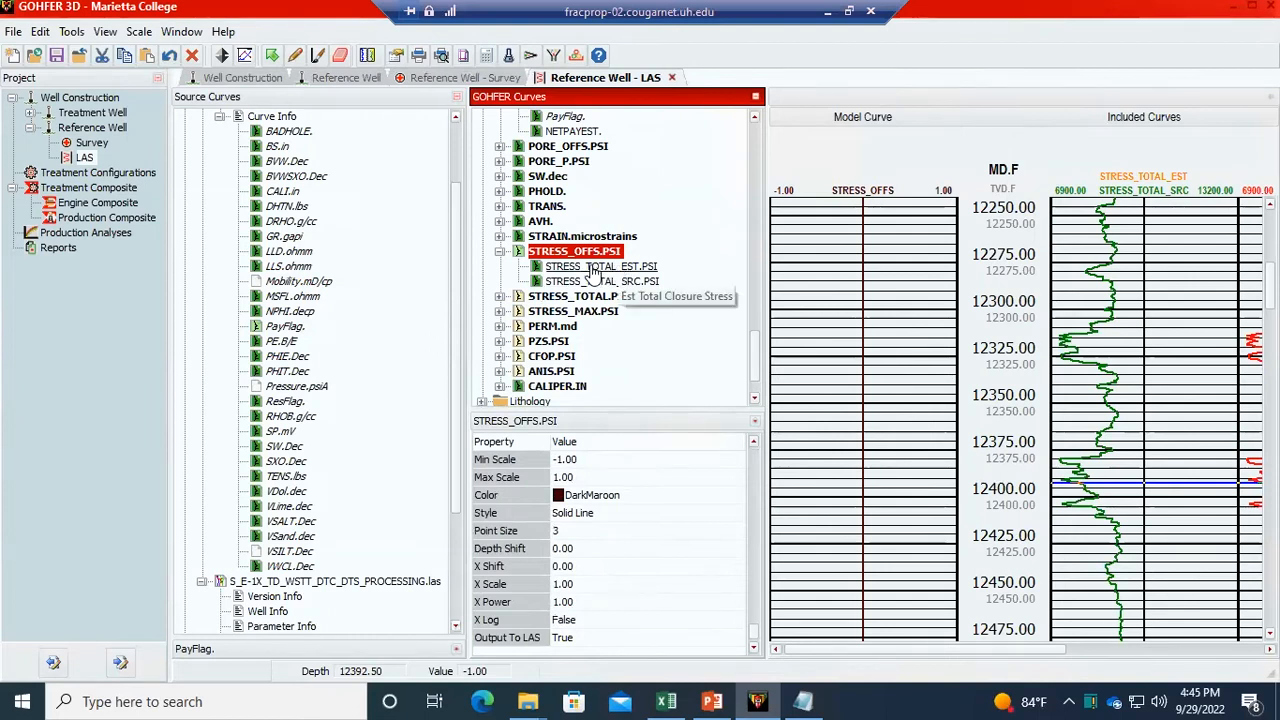
click(550, 297)
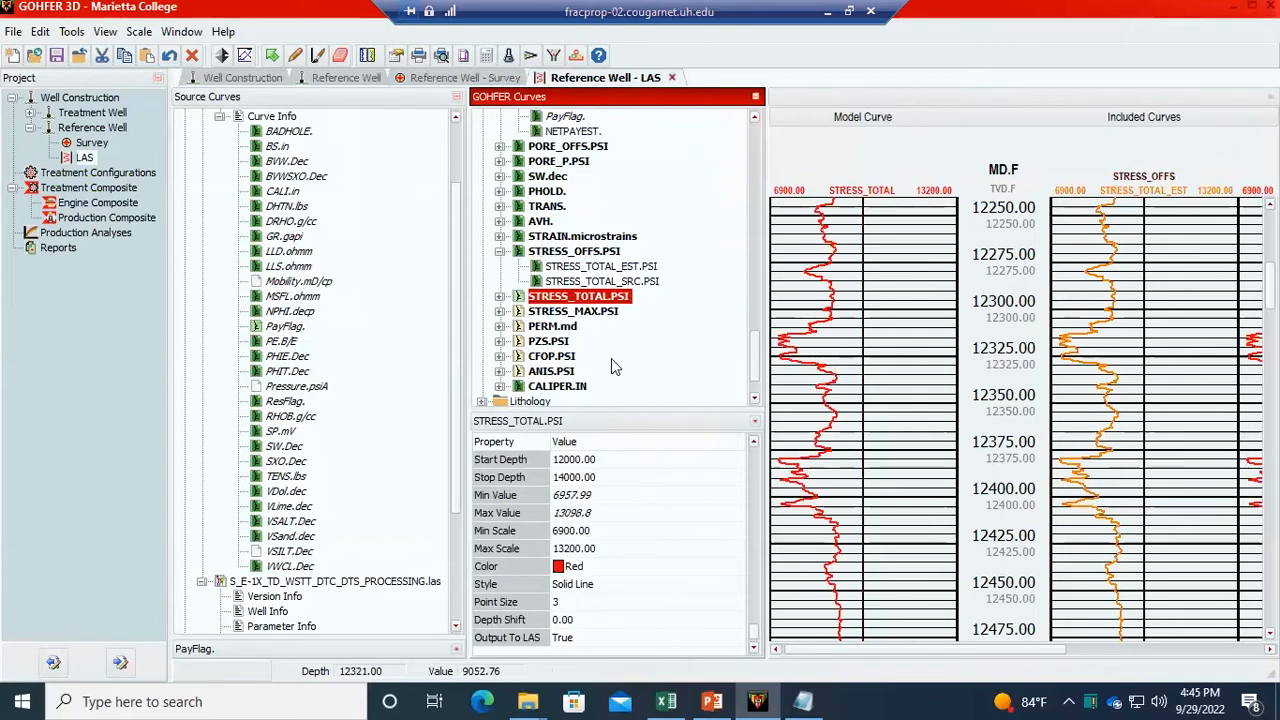
- Switch to the Data Sheet workbook in Excel, look up the pressure entry in cell B49, and return to GOHFER 3D
click(662, 700)
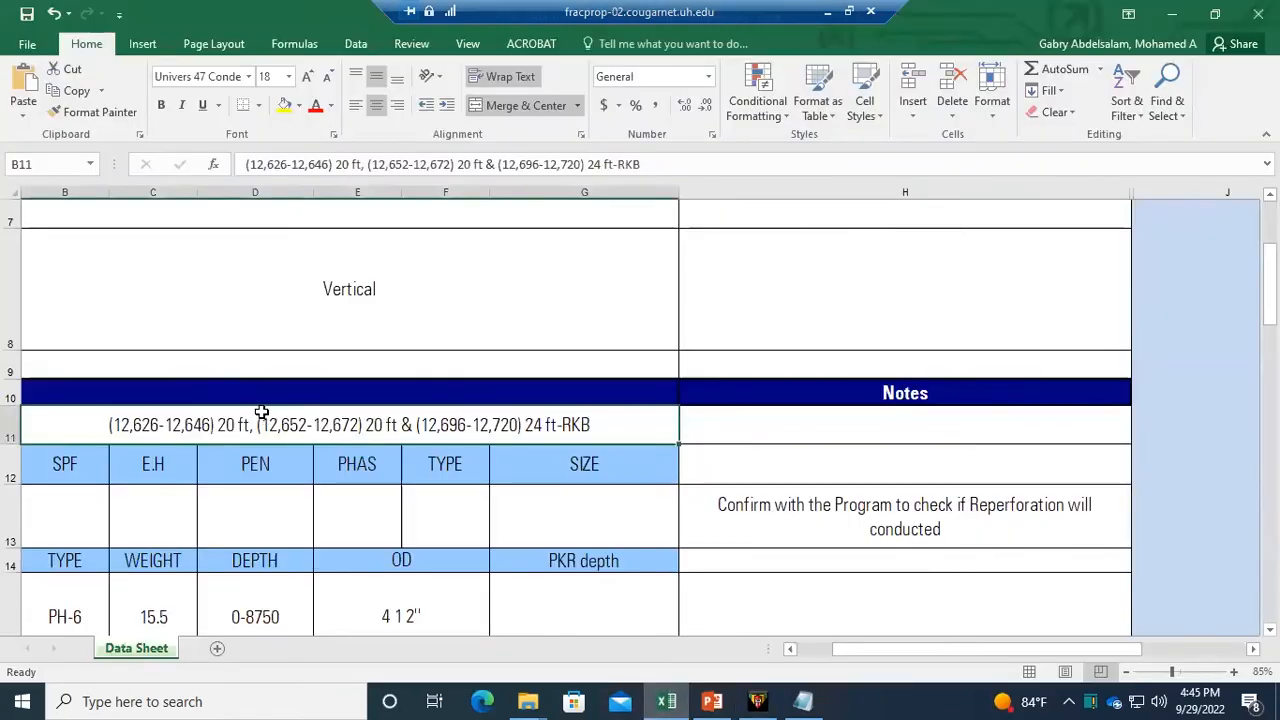
ctrl+scroll(256, 406, down, 4)
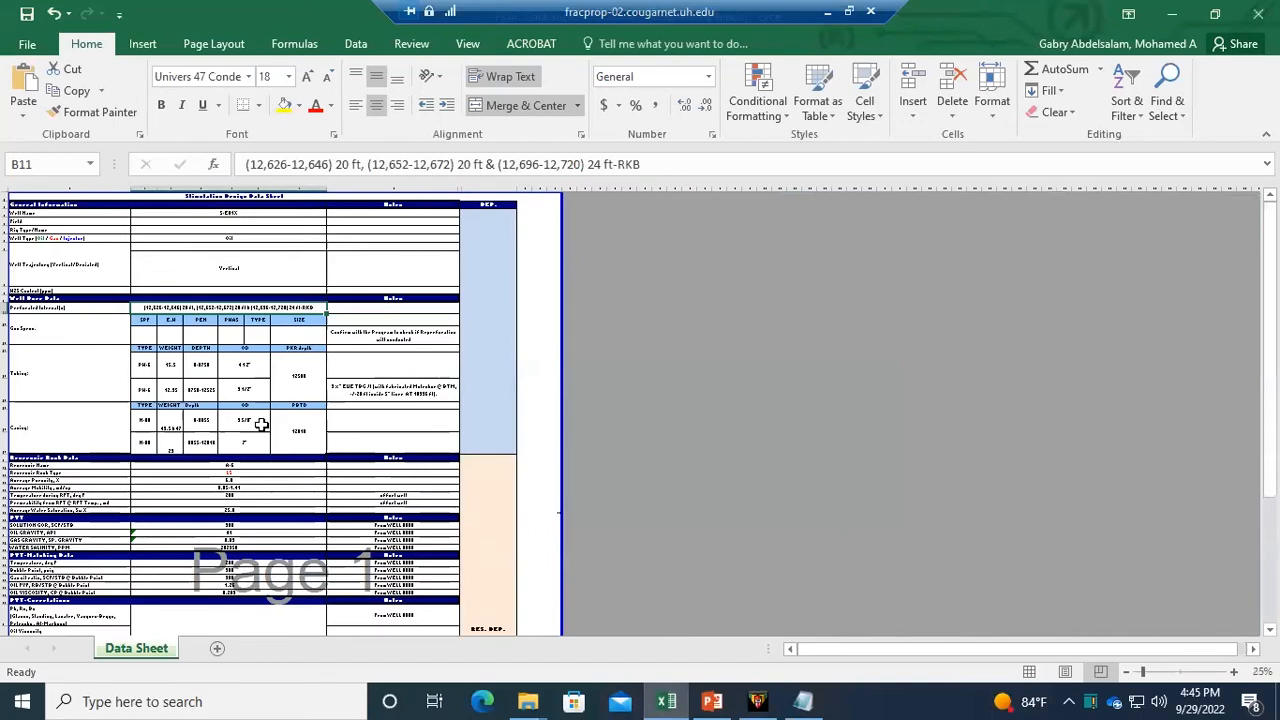
ctrl+scroll(262, 420, up, 3)
scroll(228, 400, down, 14)
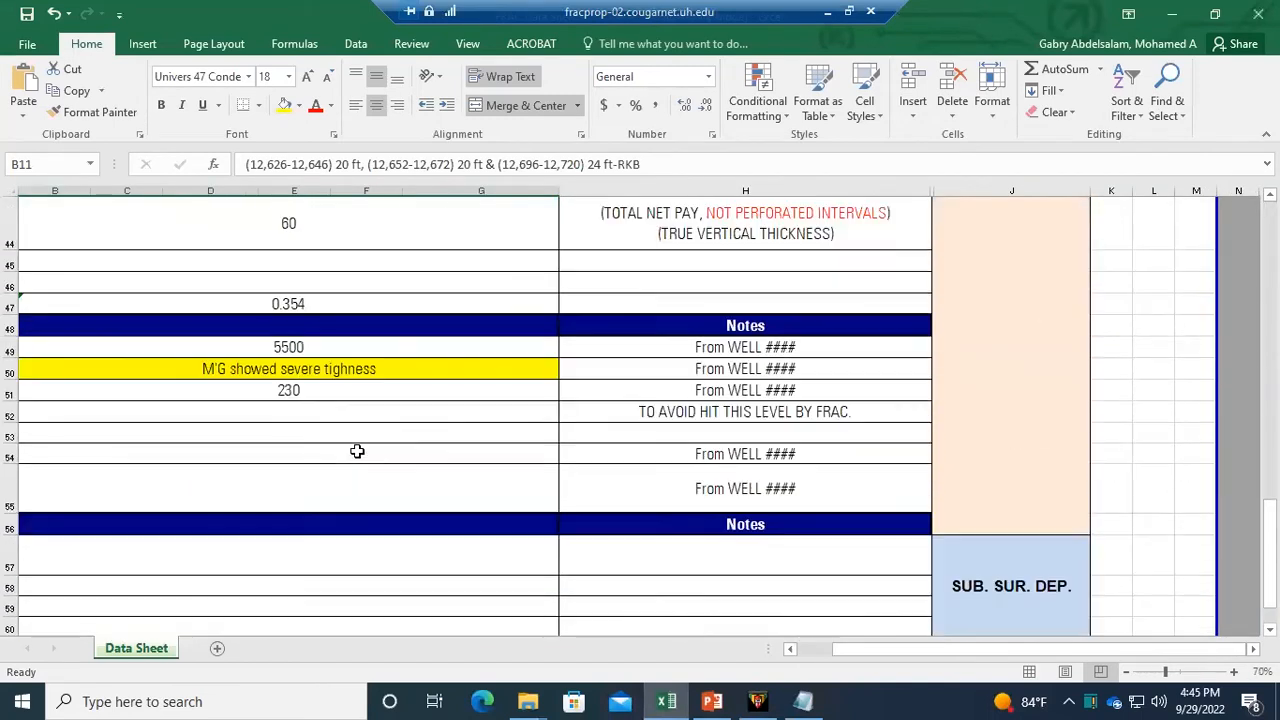
scroll(355, 451, up, 3)
click(296, 348)
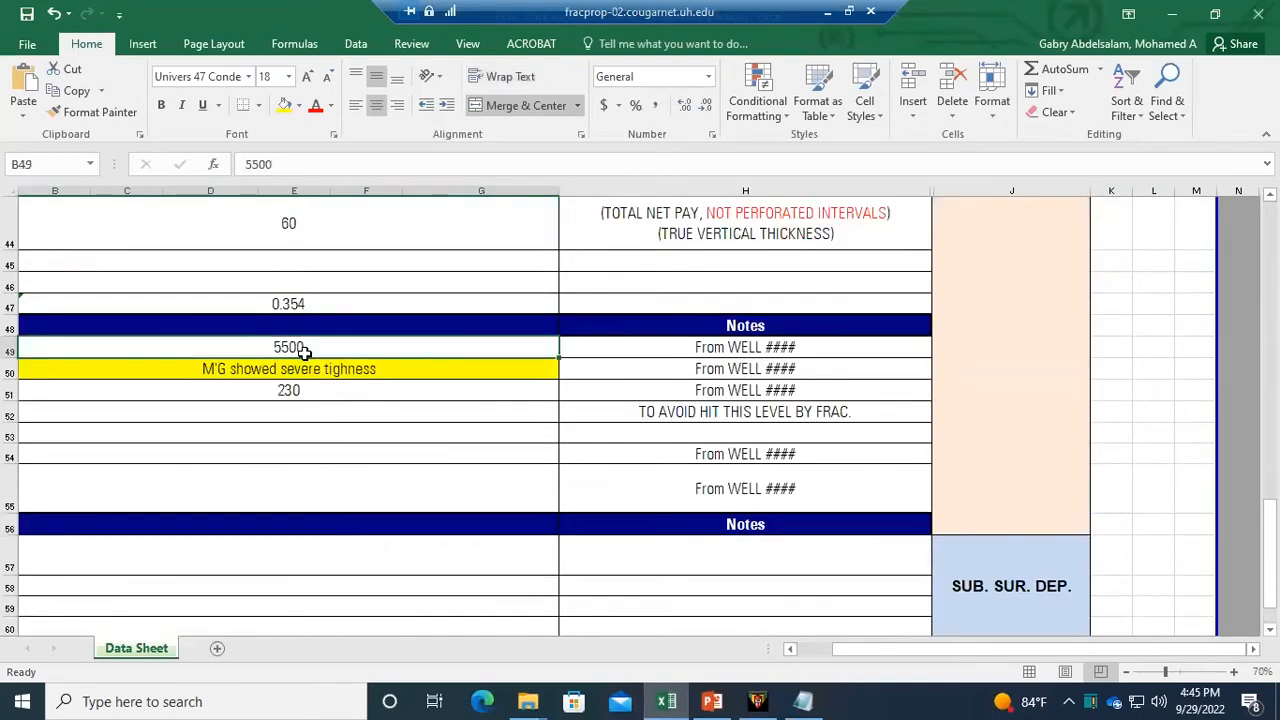
key(alt+Tab)
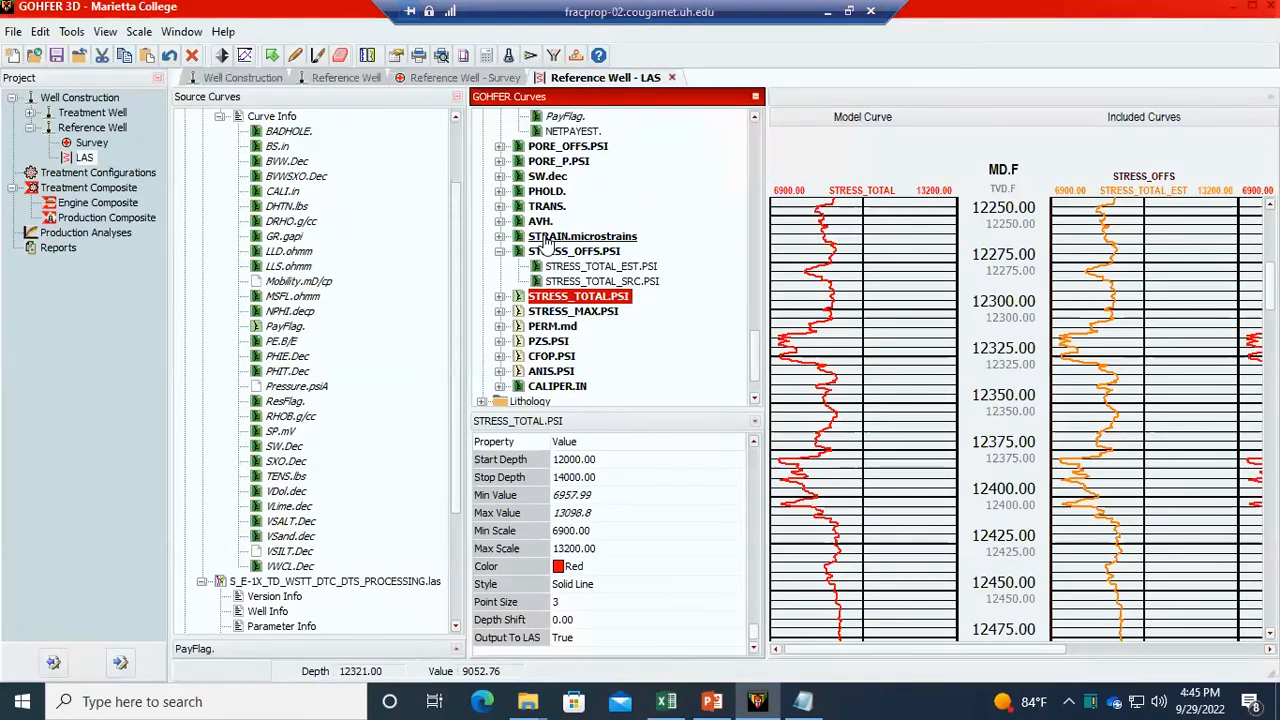
- Check the pore pressure curve PORE_P.PSI down the log through the perforated intervals to about 12,700 ft
click(558, 164)
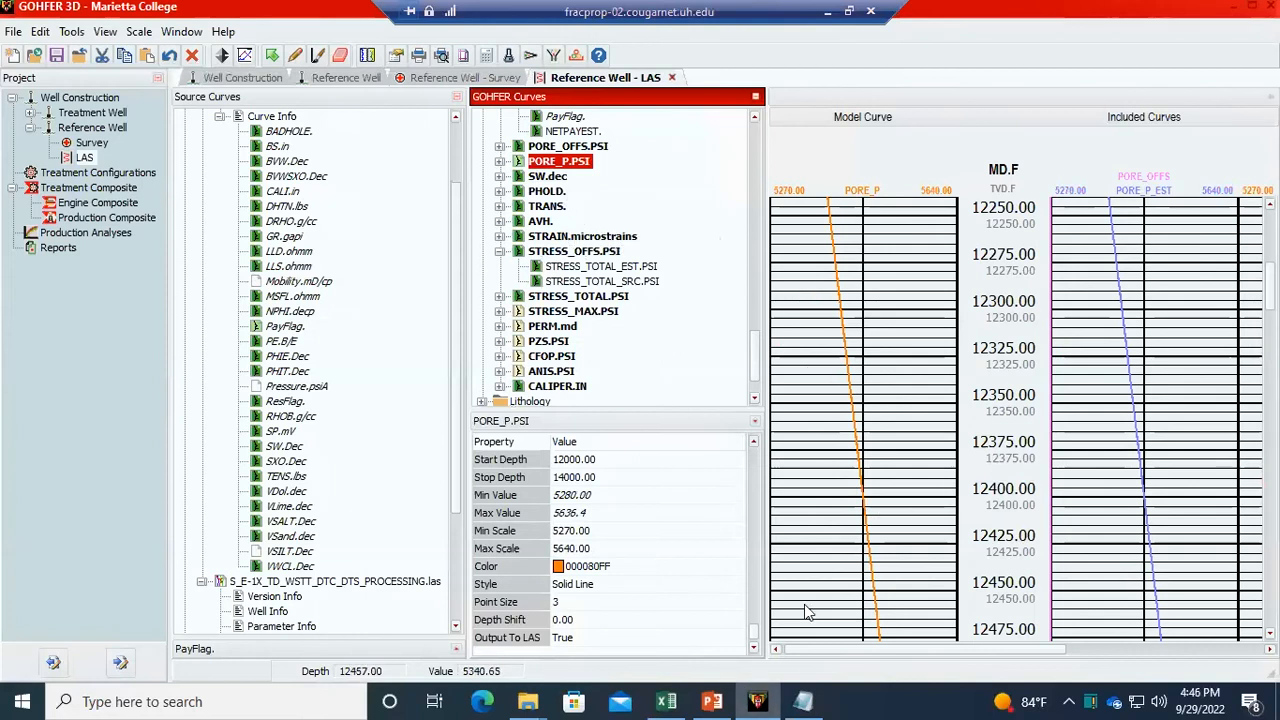
scroll(929, 494, down, 1)
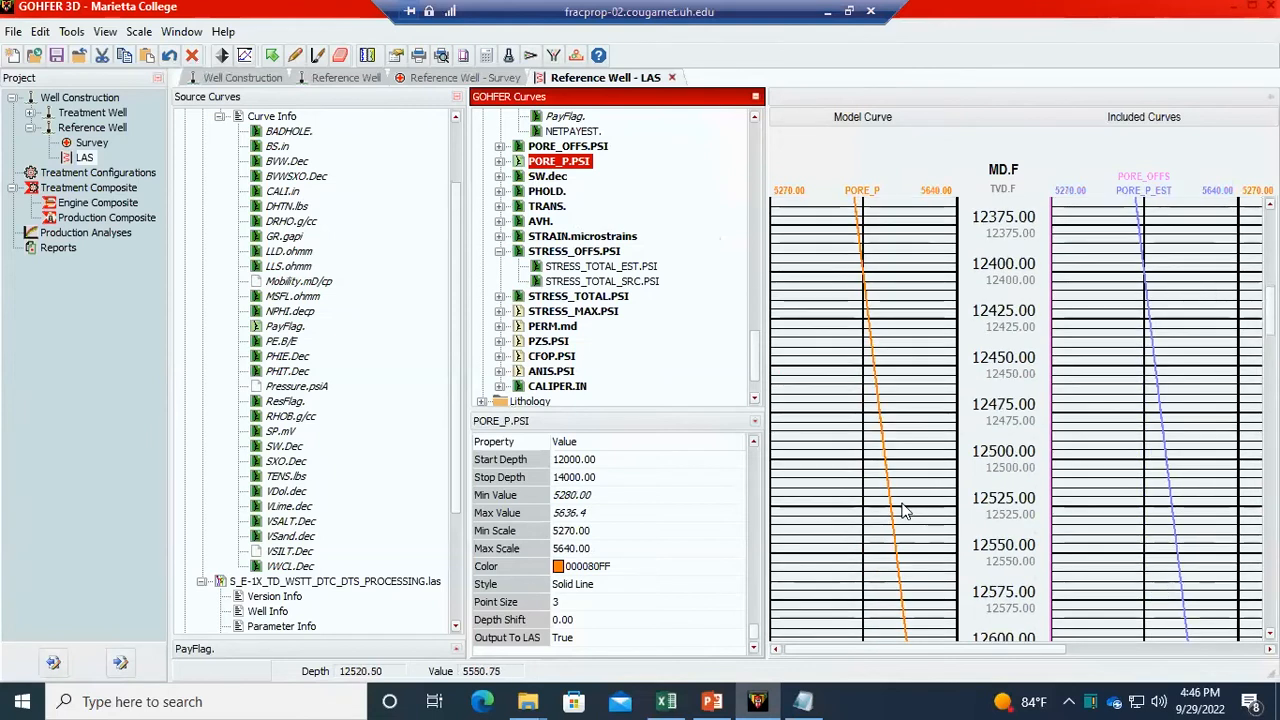
scroll(907, 580, down, 1)
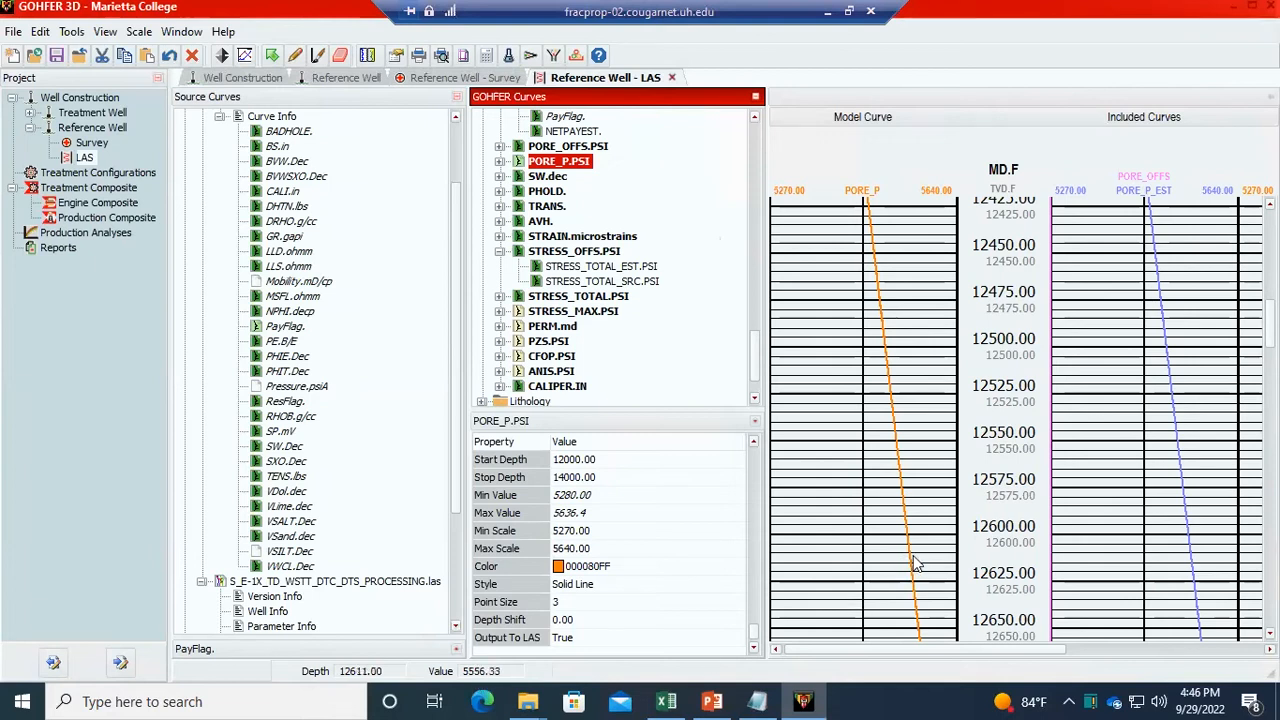
scroll(912, 563, down, 3)
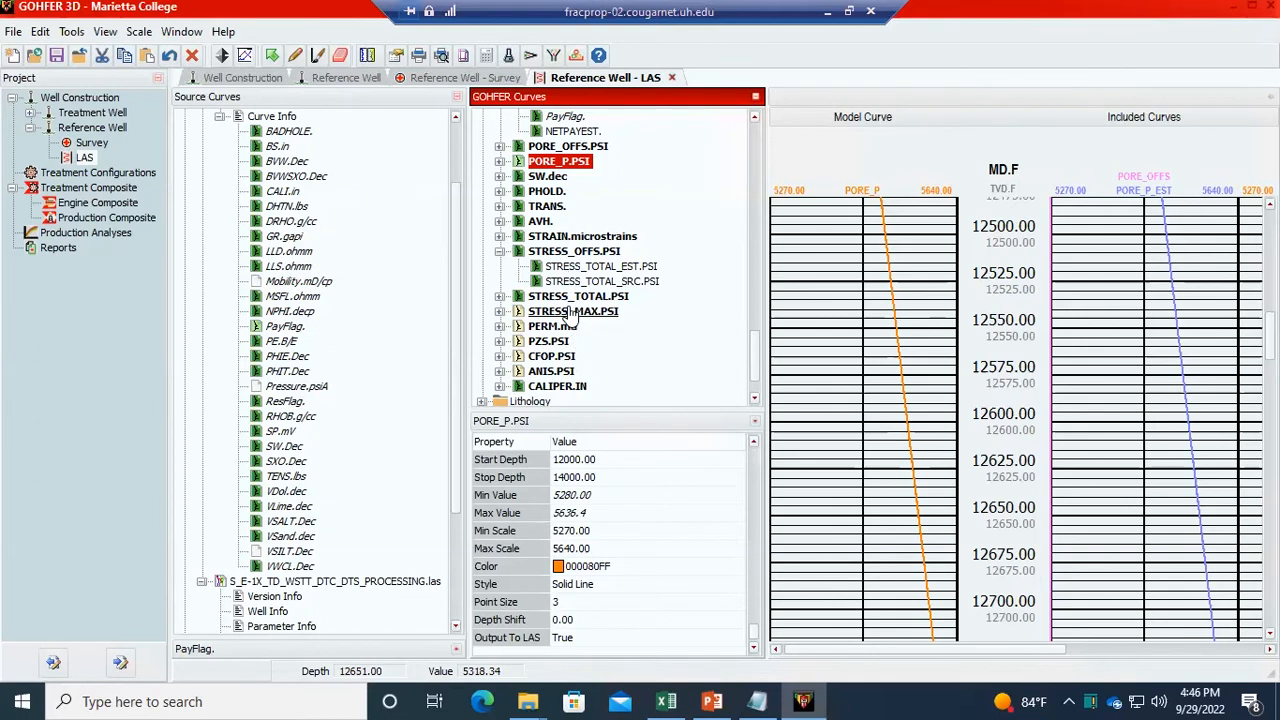
- Examine the total stress curve STRESS_TOTAL.PSI and the maximum stress curve STRESS_MAX.PSI together with the input curves of each
click(499, 296)
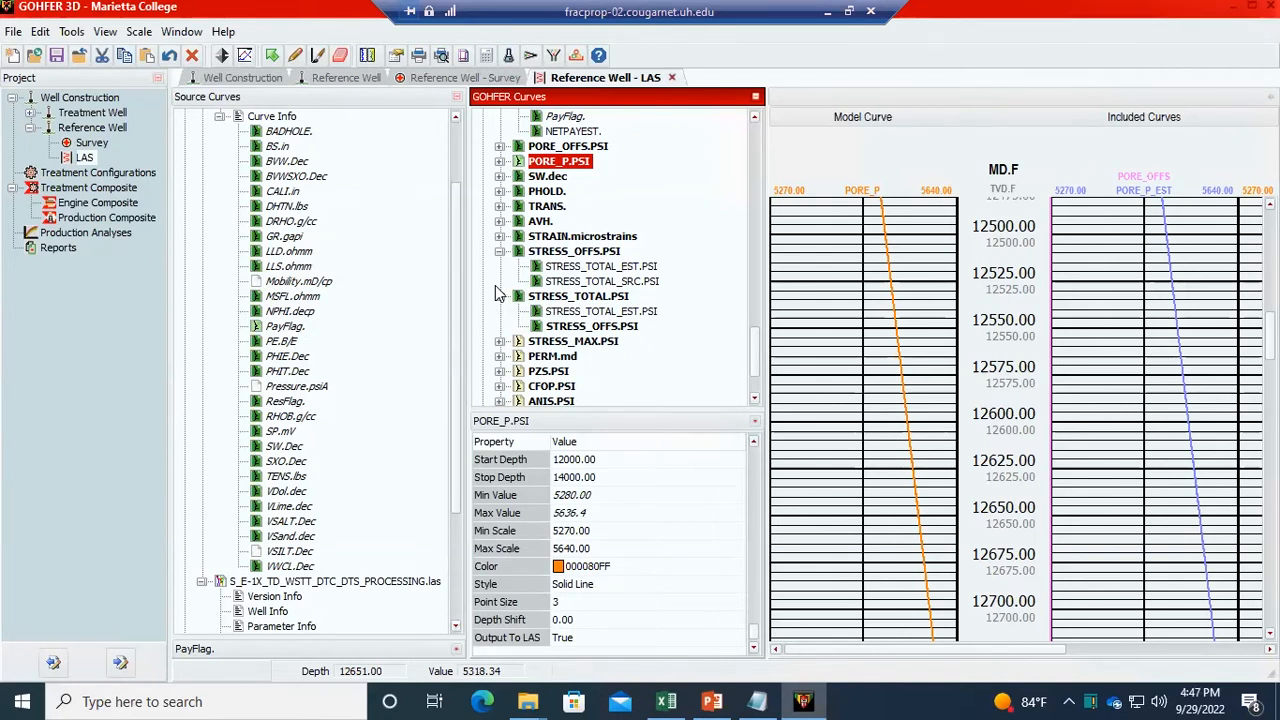
click(565, 296)
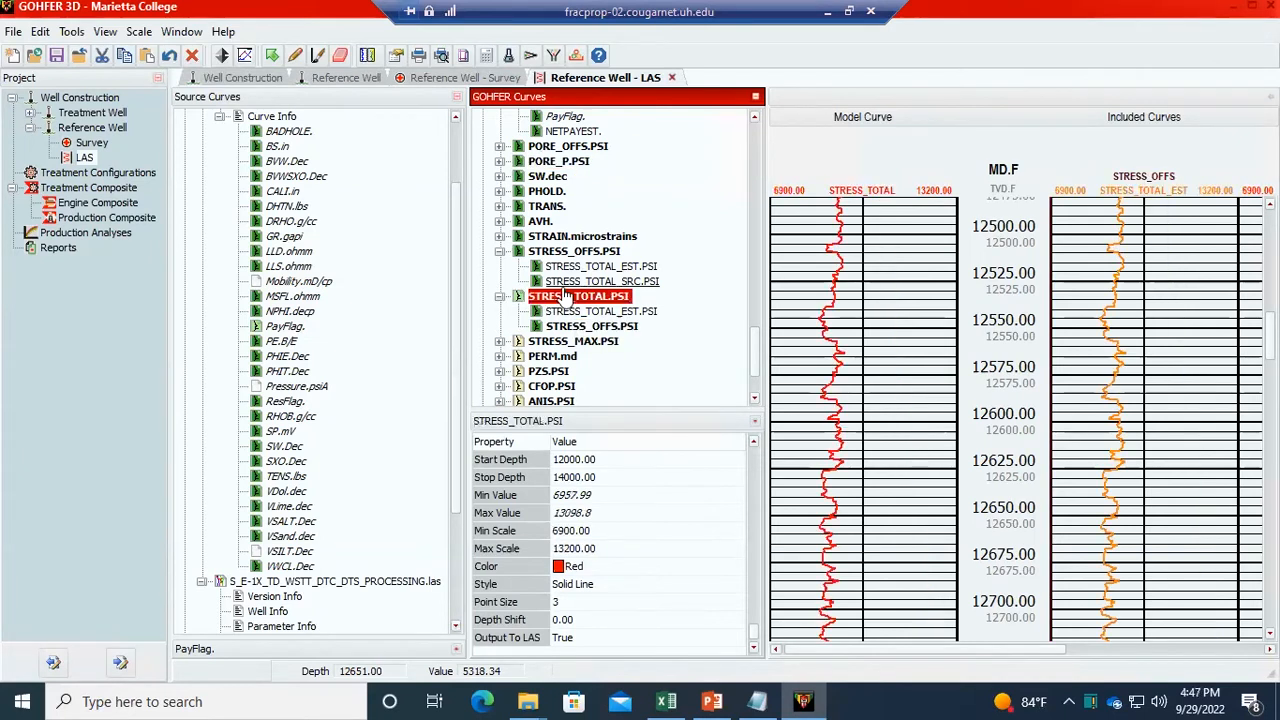
click(568, 343)
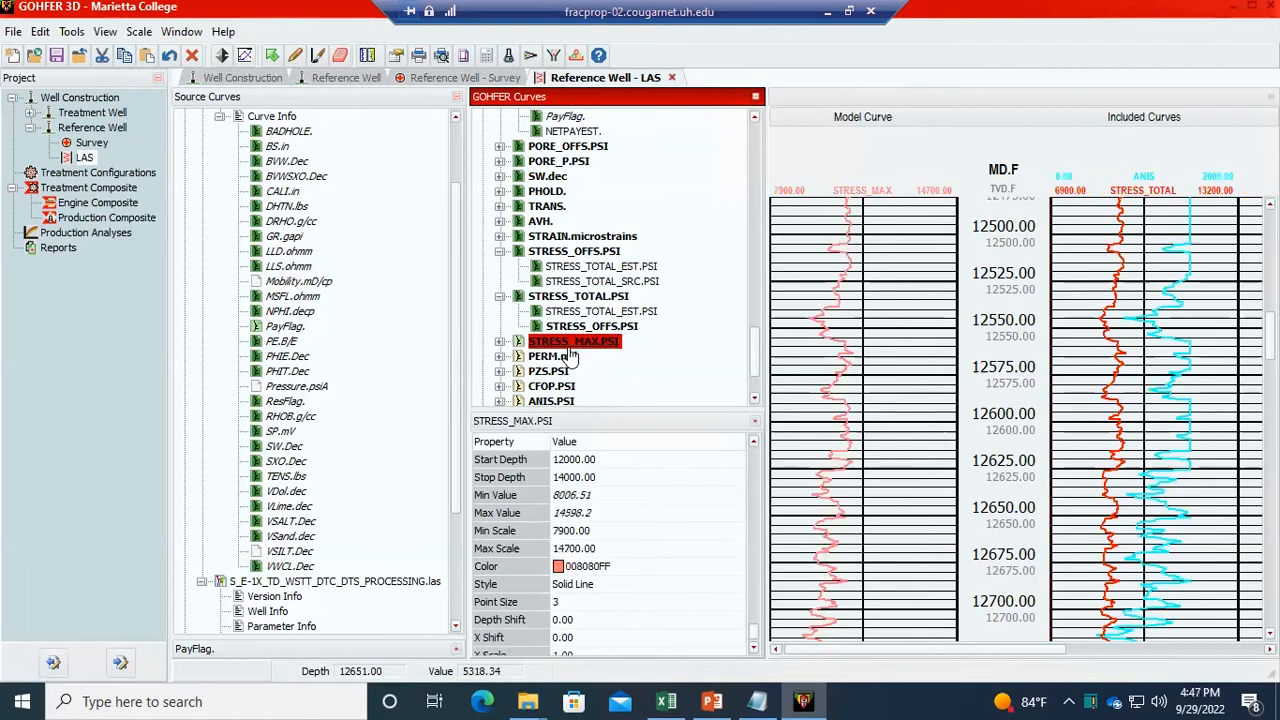
click(500, 341)
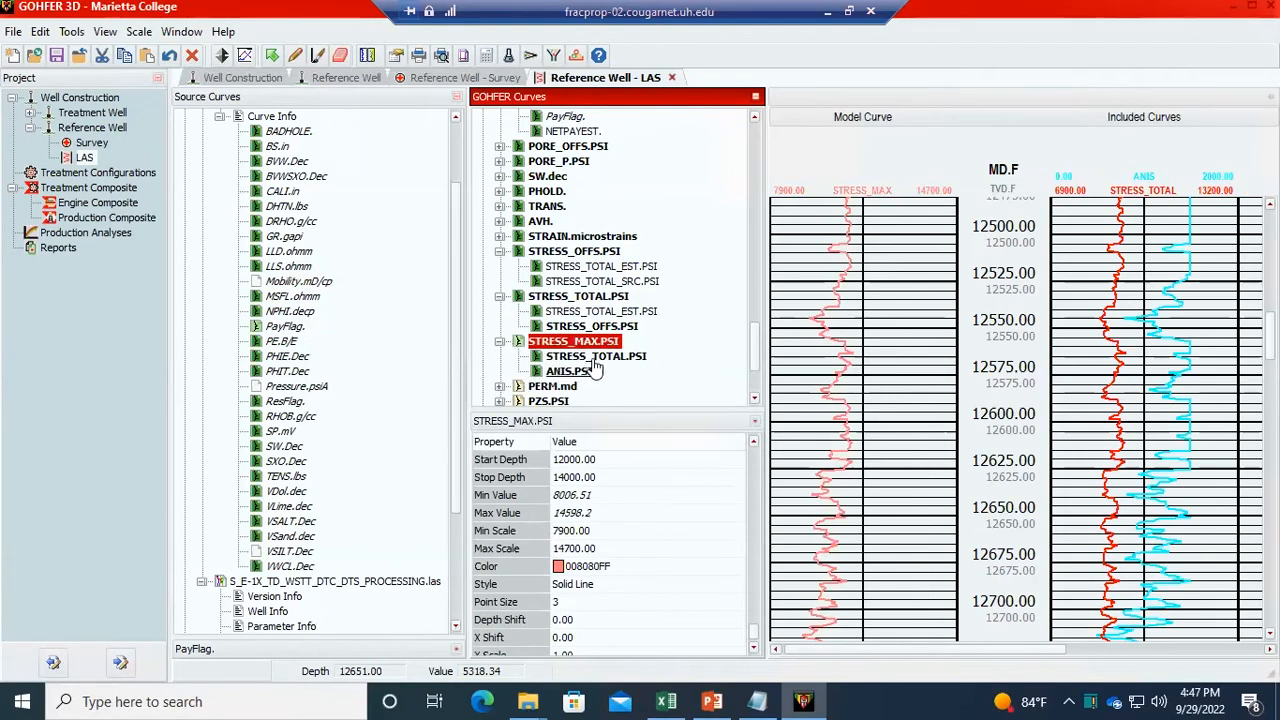
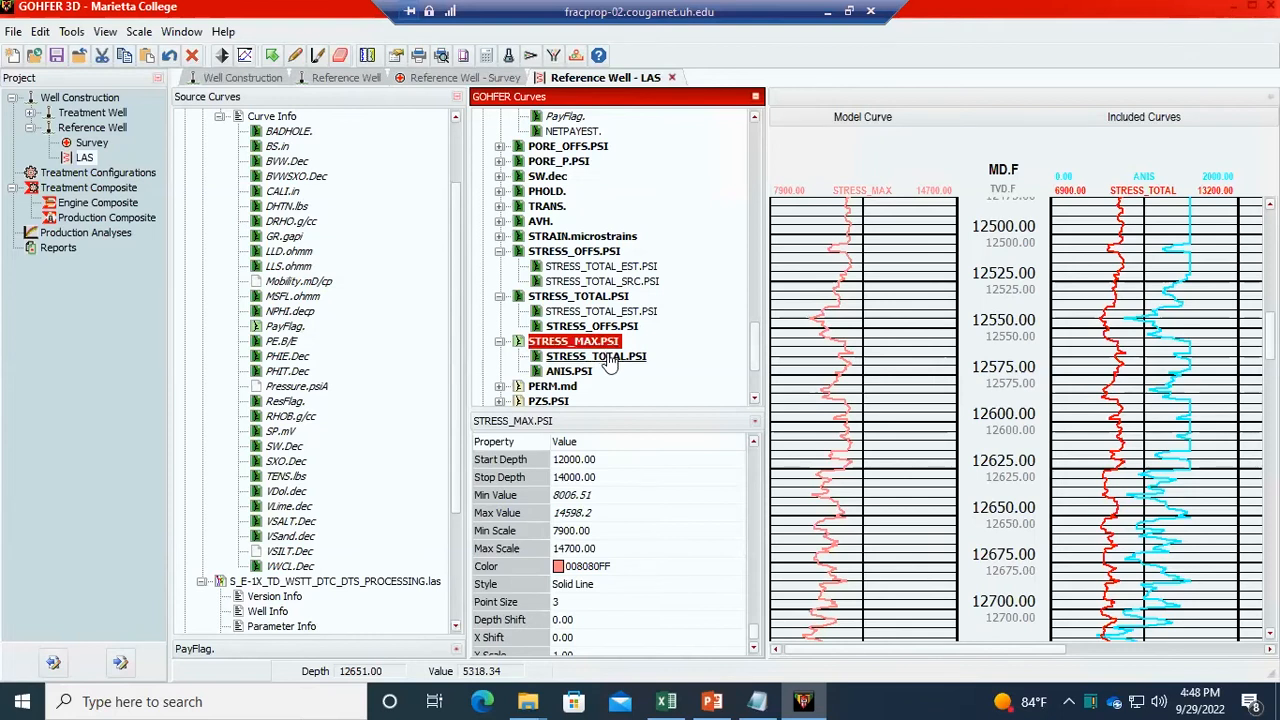
scroll(606, 360, down, 1)
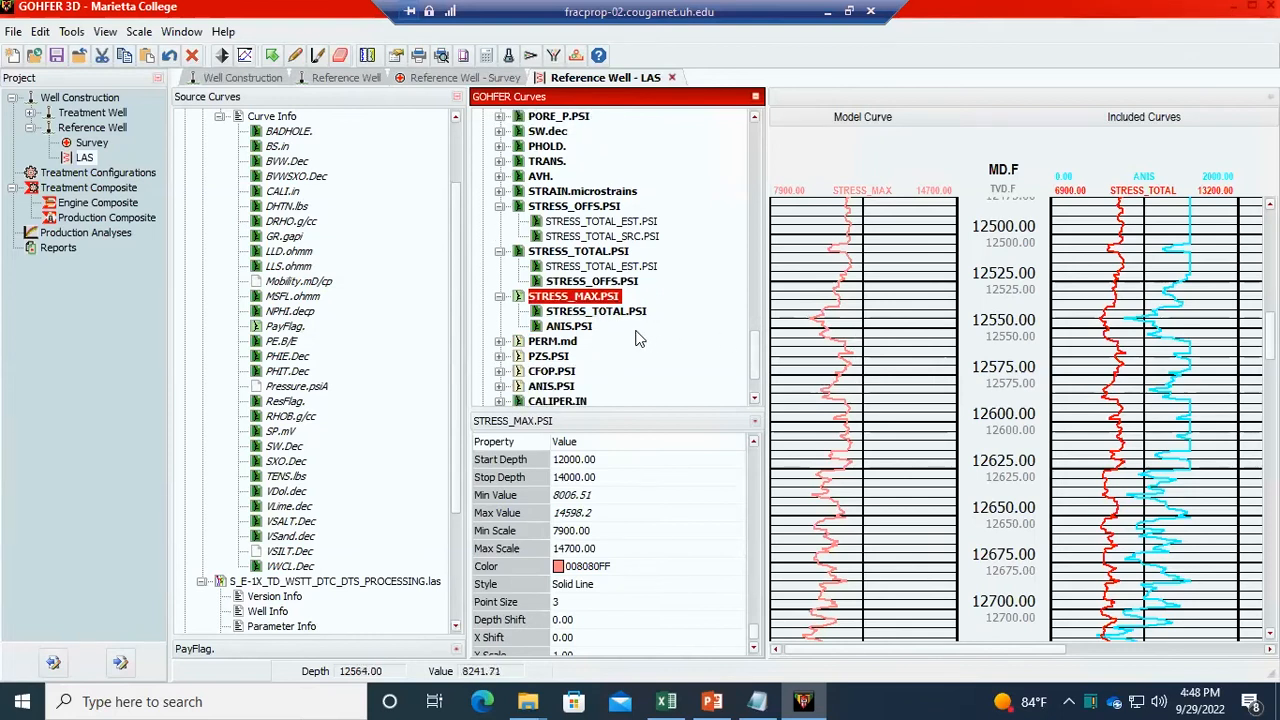
click(598, 252)
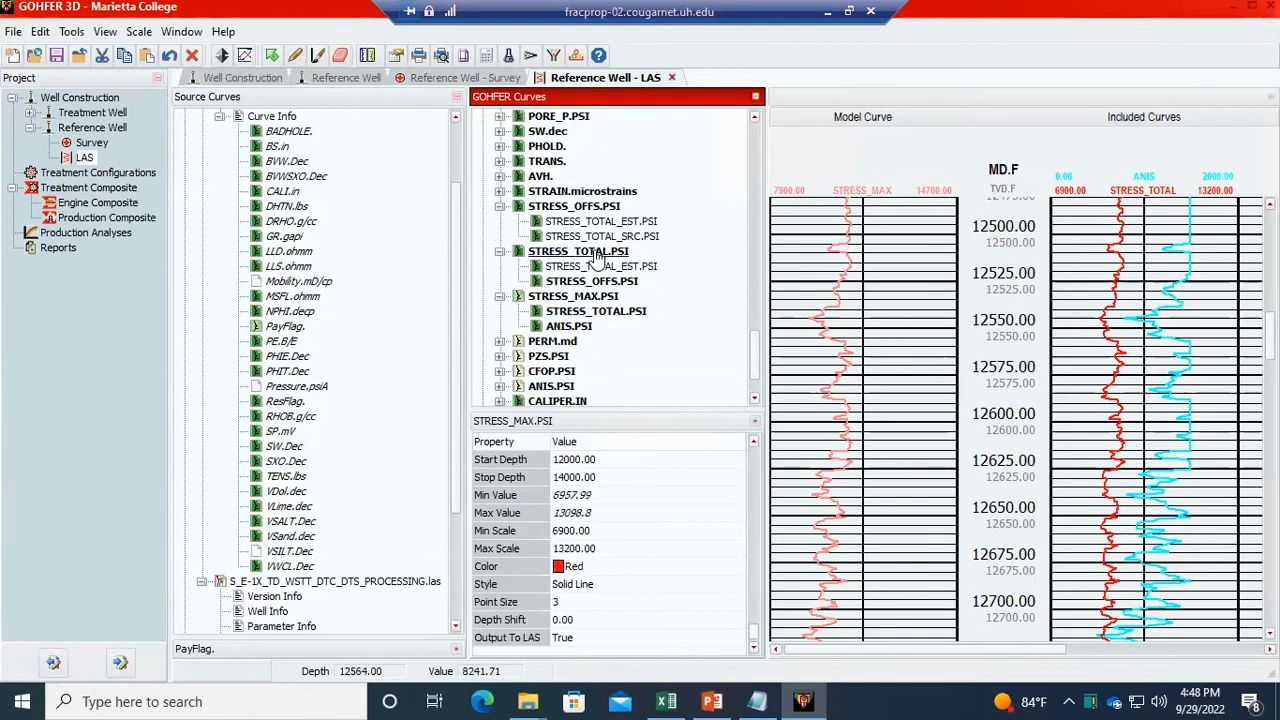
- Display the STRESS_MAX.PSI curve and the reservoir permeability curve PERM.md with its included curve, and minimize the remote session to reach the whiteboard
click(592, 298)
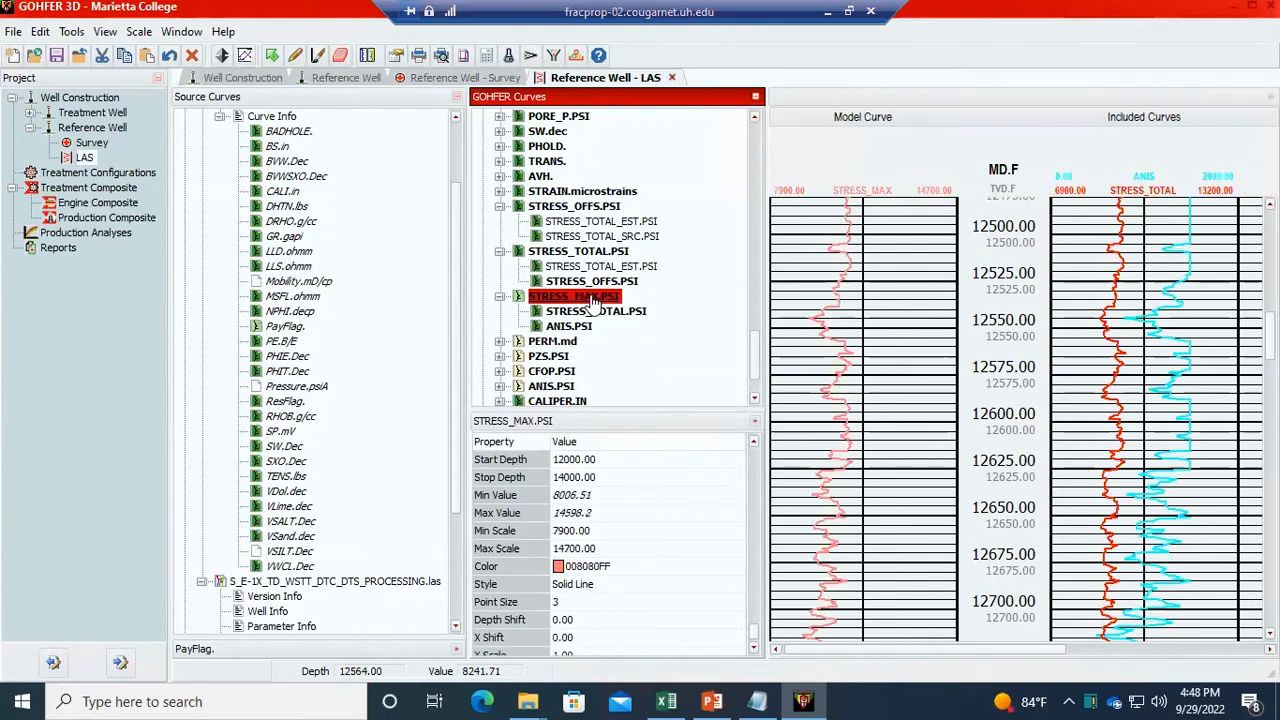
click(501, 341)
click(545, 343)
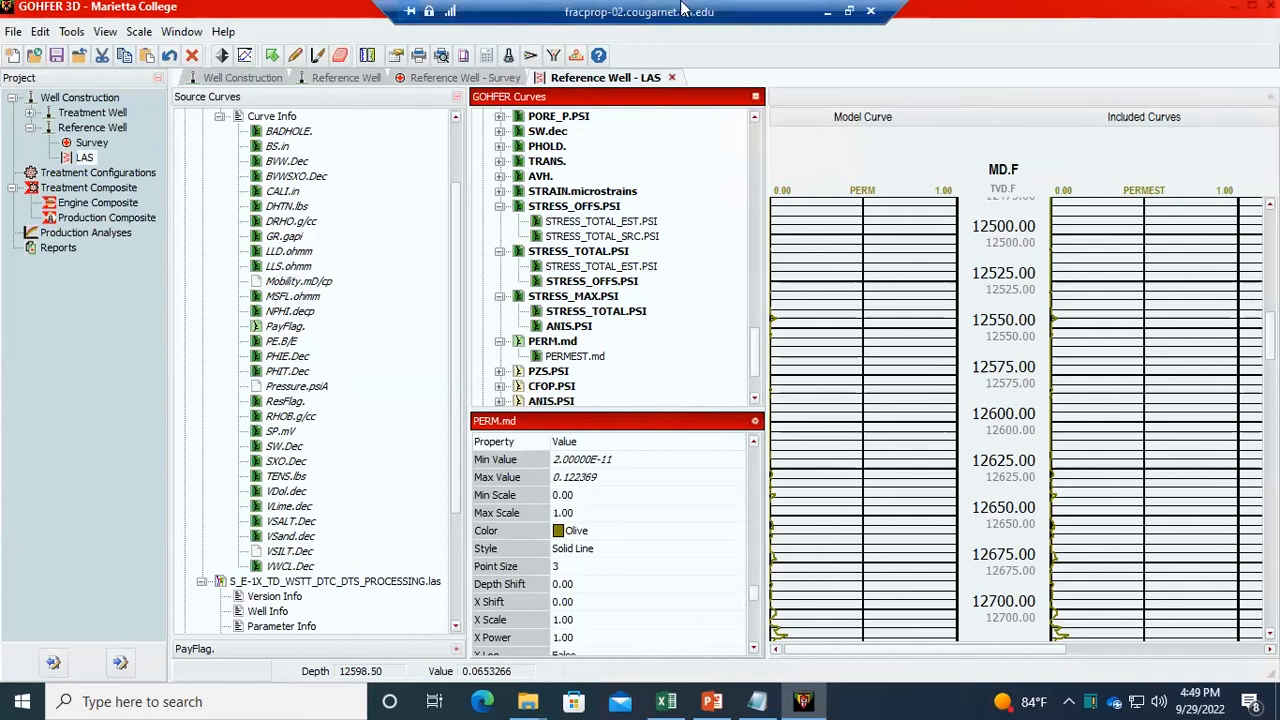
click(827, 15)
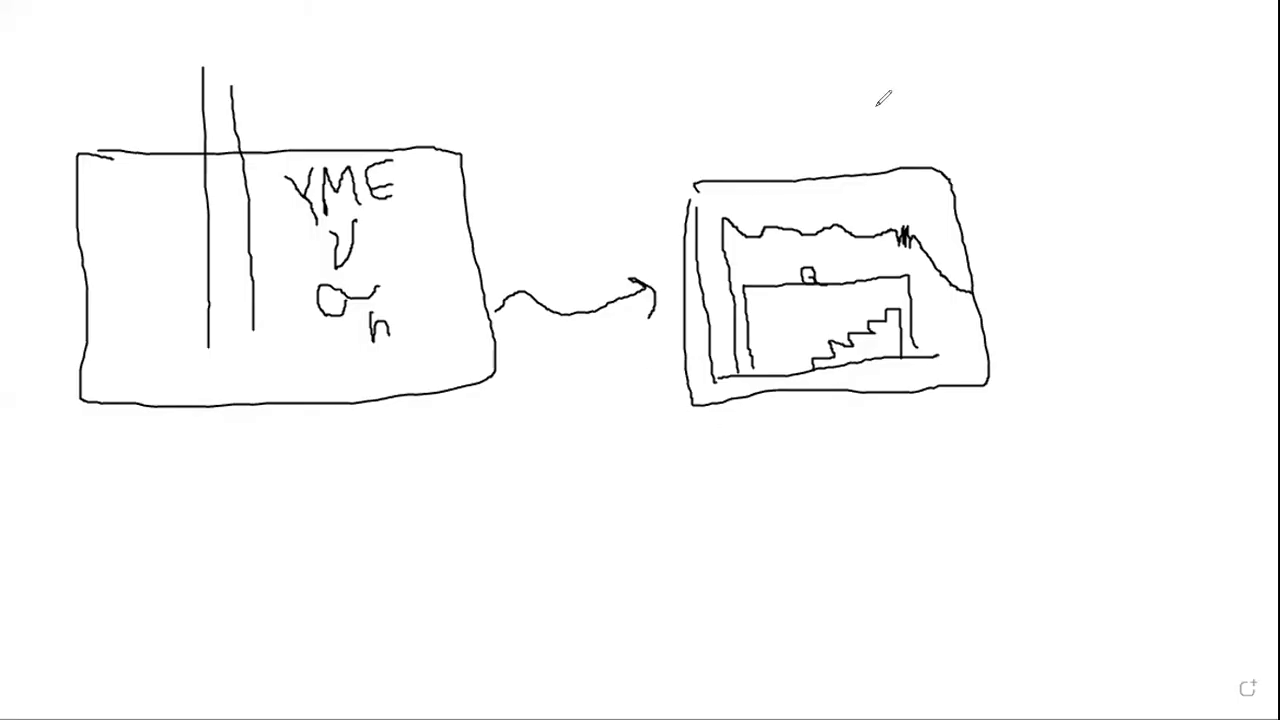
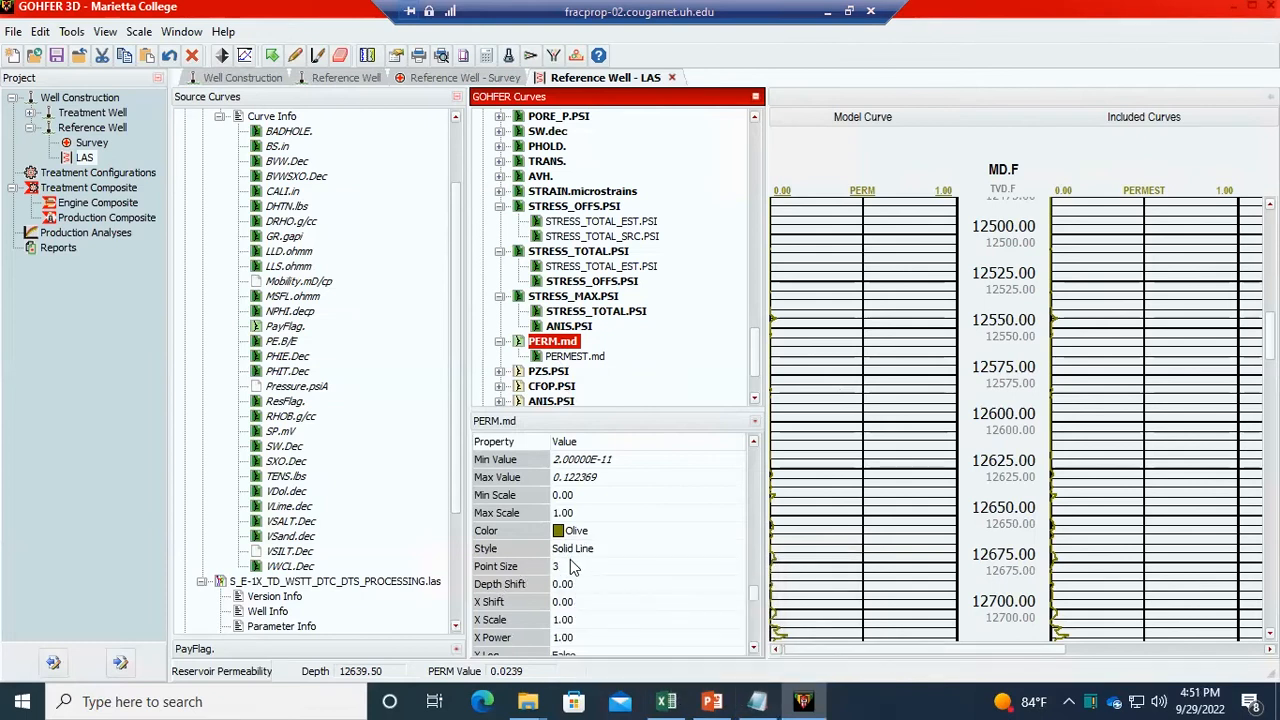
- Set the KMult of the permeability estimate PERMEST.md to 200 and check the curve down to about 12,775 ft
scroll(585, 512, up, 3)
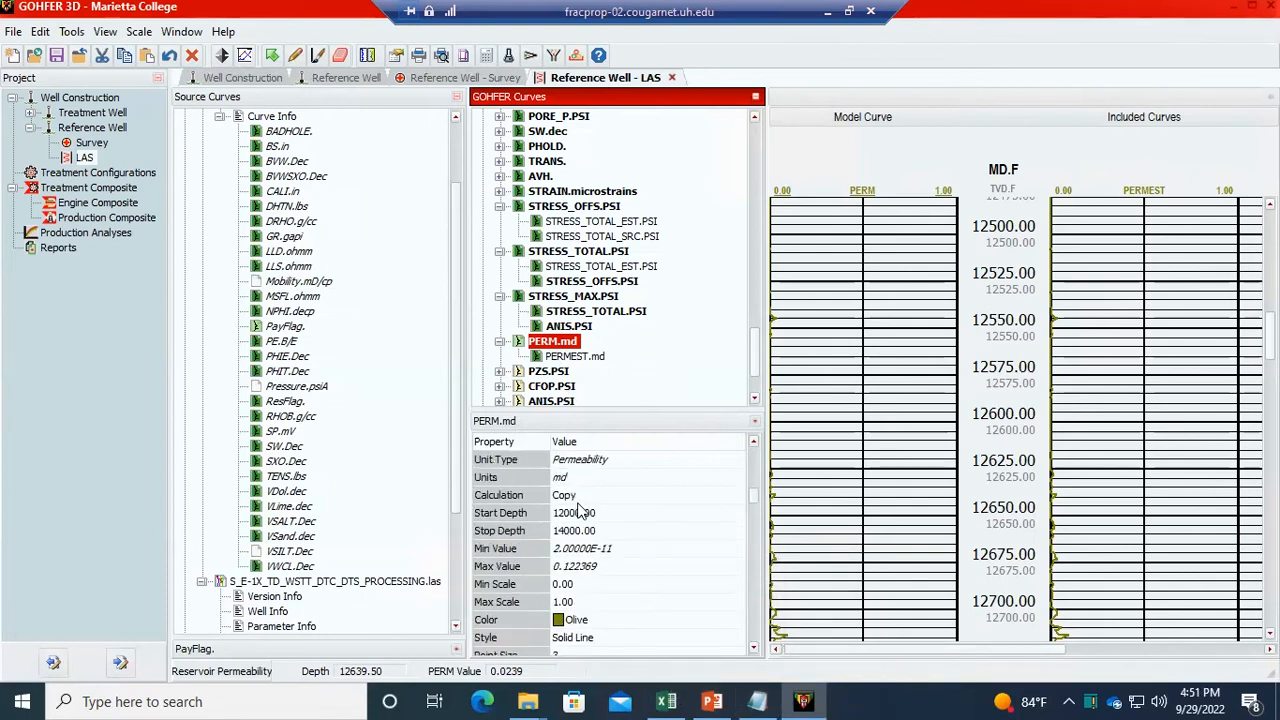
click(578, 358)
click(566, 548)
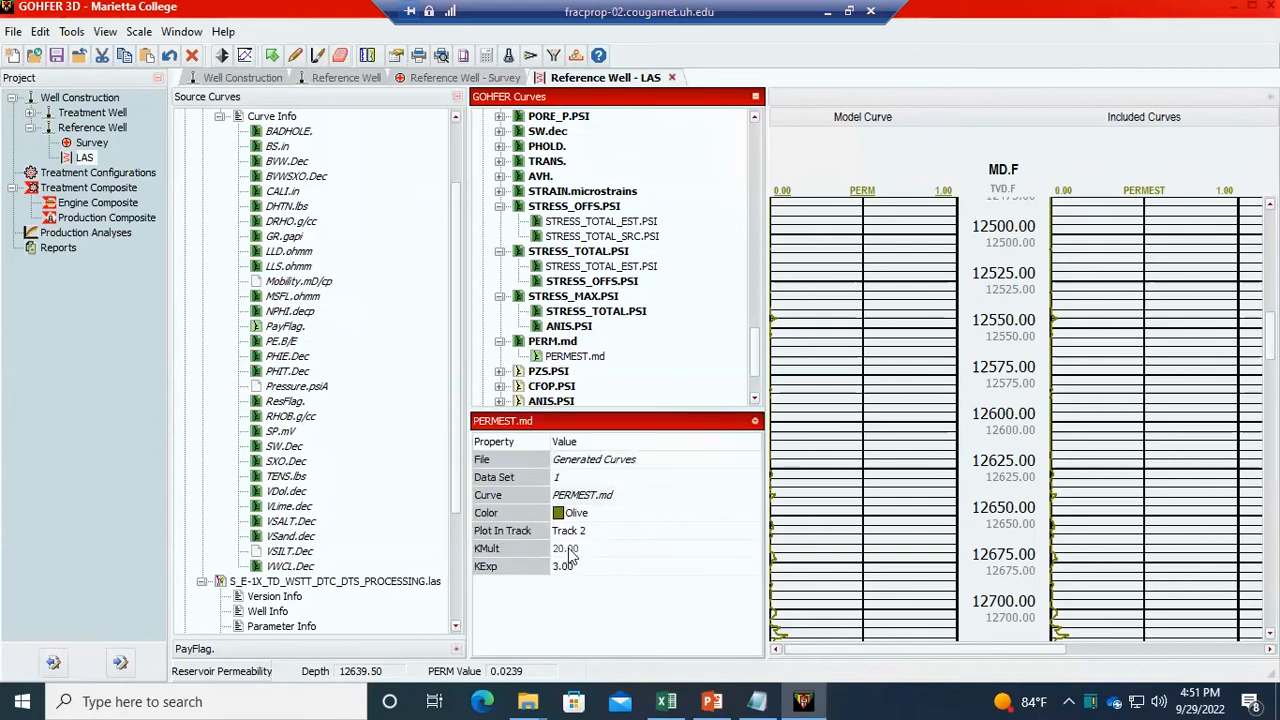
text(200)
key(Return)
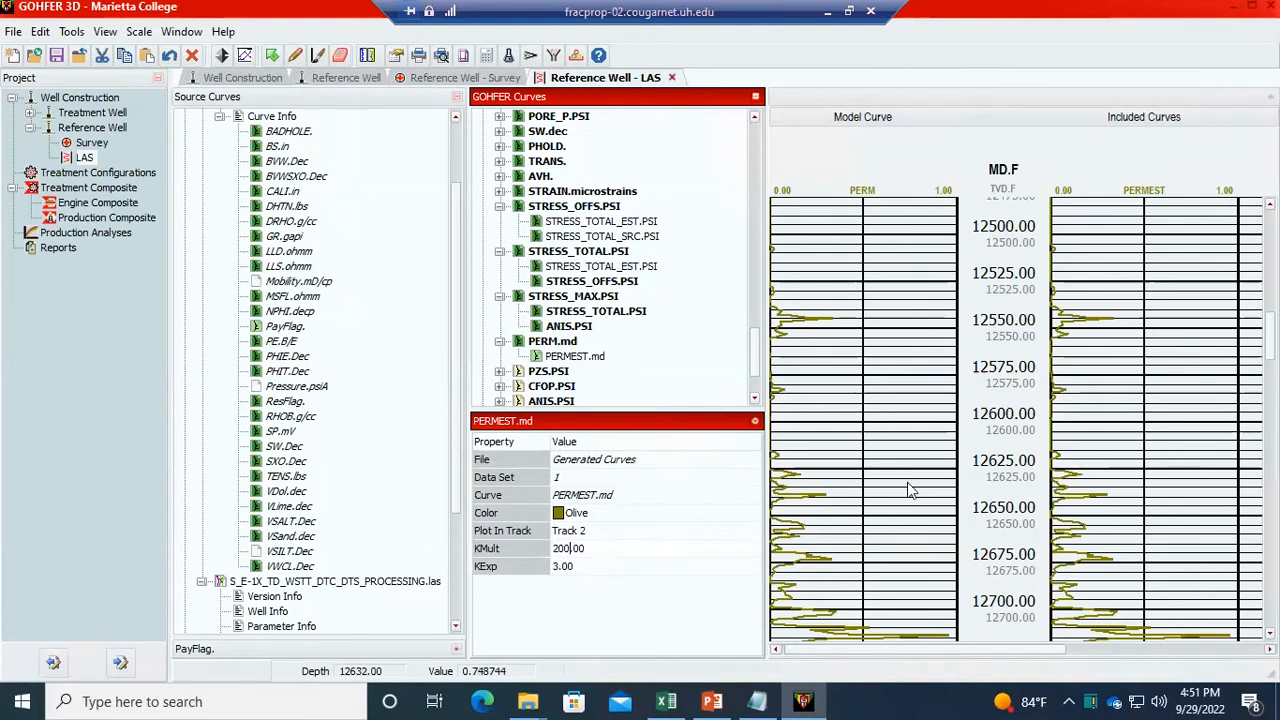
scroll(905, 492, down, 2)
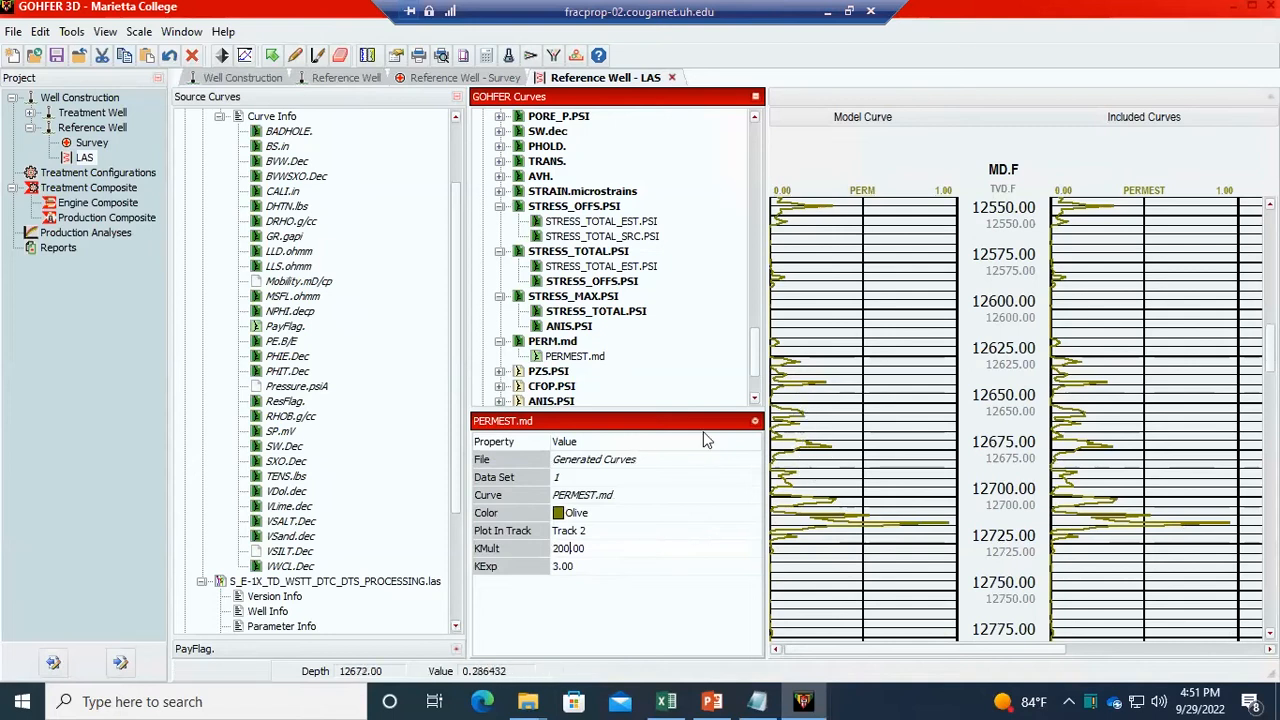
- Set the KMult of the permeability estimate PERMEST.md to 300
click(610, 553)
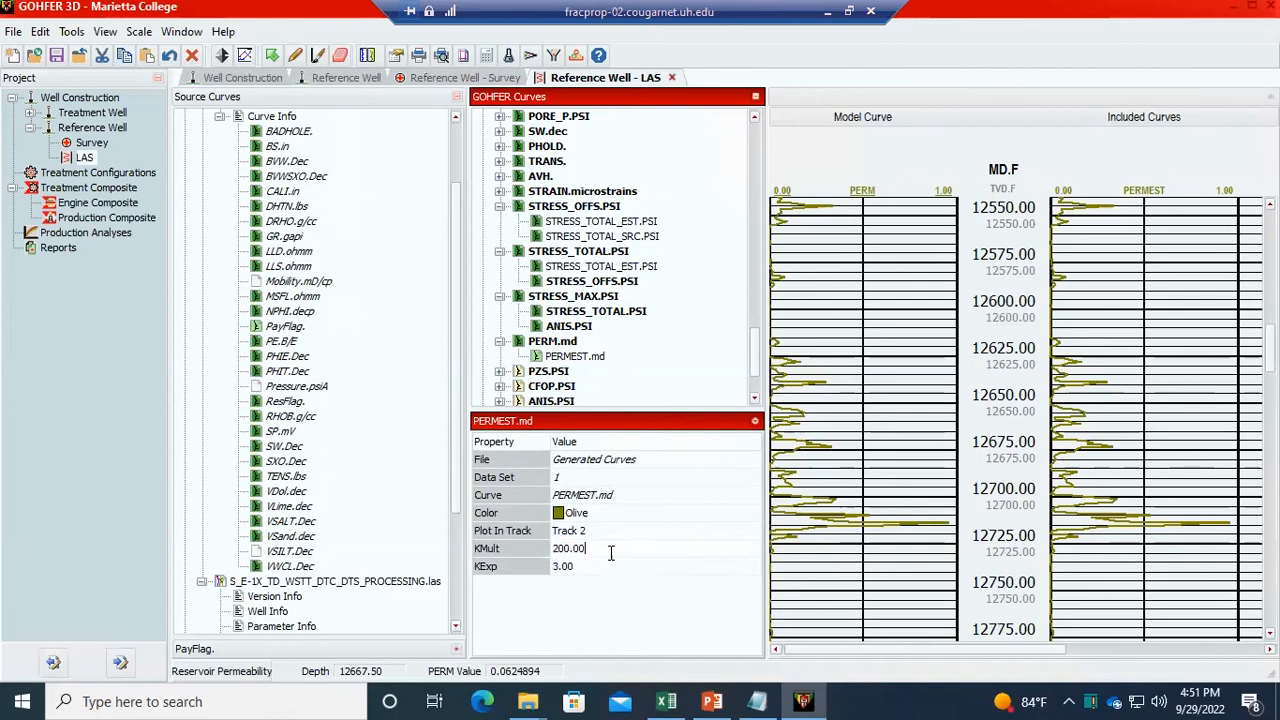
text(300)
key(BackSpace)
key(BackSpace)
key(BackSpace)
key(BackSpace)
key(BackSpace)
key(BackSpace)
key(BackSpace)
key(BackSpace)
key(BackSpace)
text(3.0)
key(BackSpace)
key(BackSpace)
text(00)
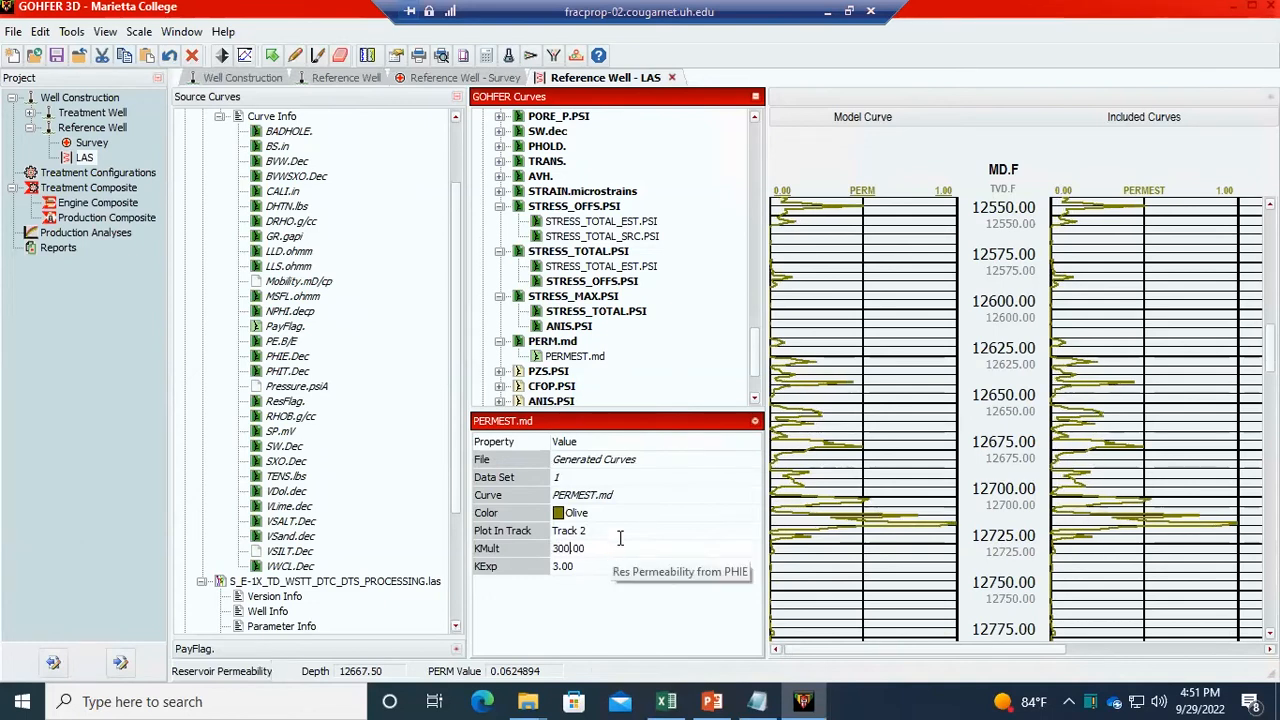
- Check the PERM and PERMEST permeability curves along the log from about 12,375 ft to 12,825 ft
click(857, 457)
scroll(848, 477, up, 5)
scroll(848, 477, up, 2)
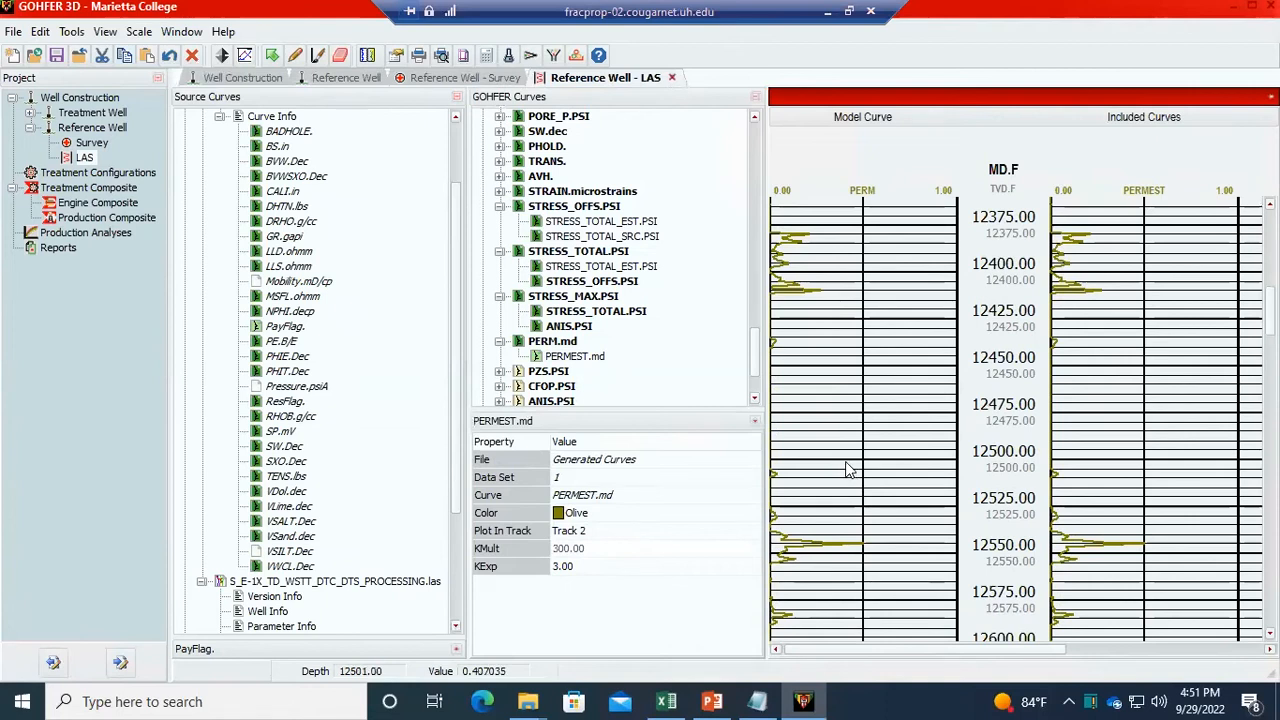
scroll(850, 472, down, 4)
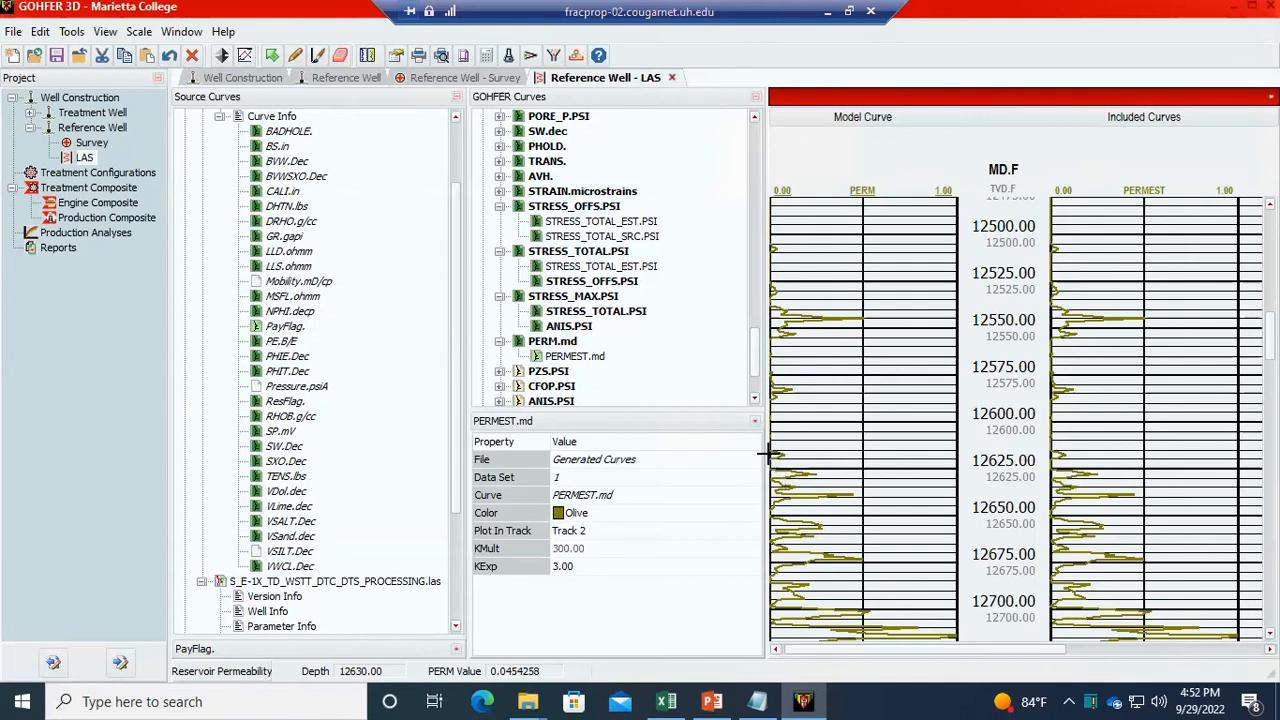
scroll(944, 458, down, 1)
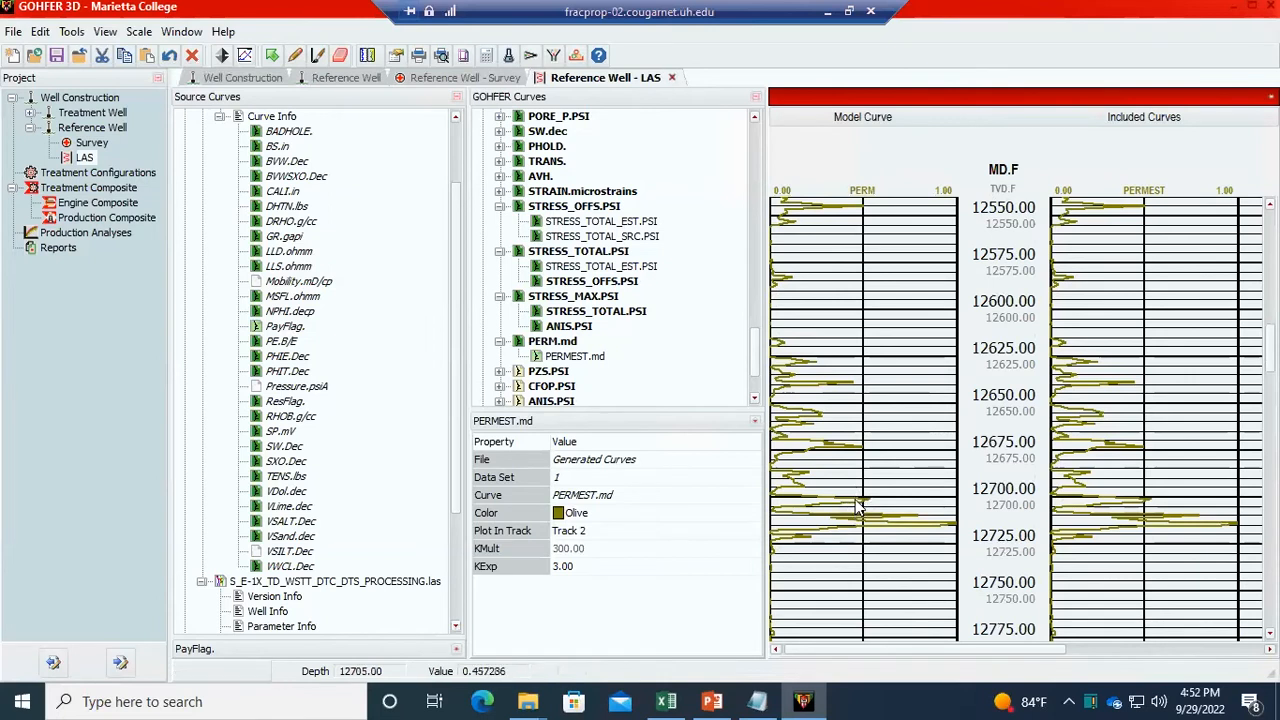
scroll(862, 490, down, 1)
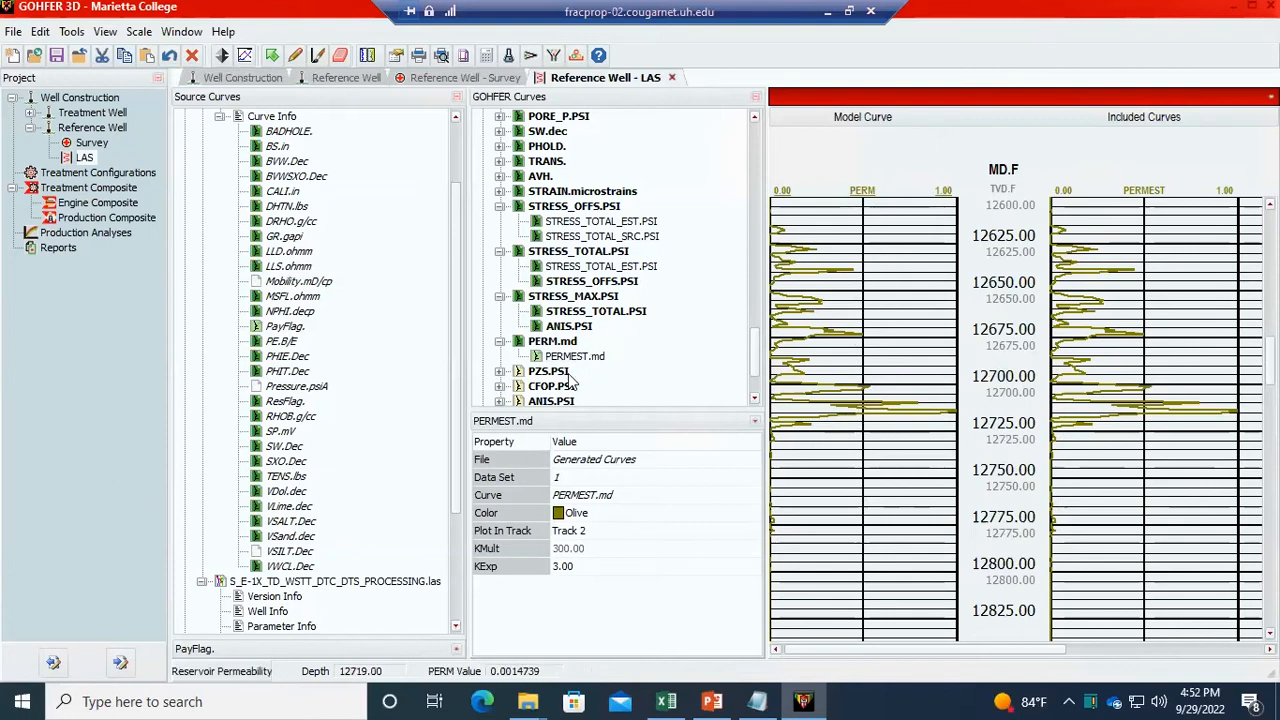
- Review the process zone stress curve PZS.PSI and the properties of its included curve PZSPHIE.PSI
click(546, 372)
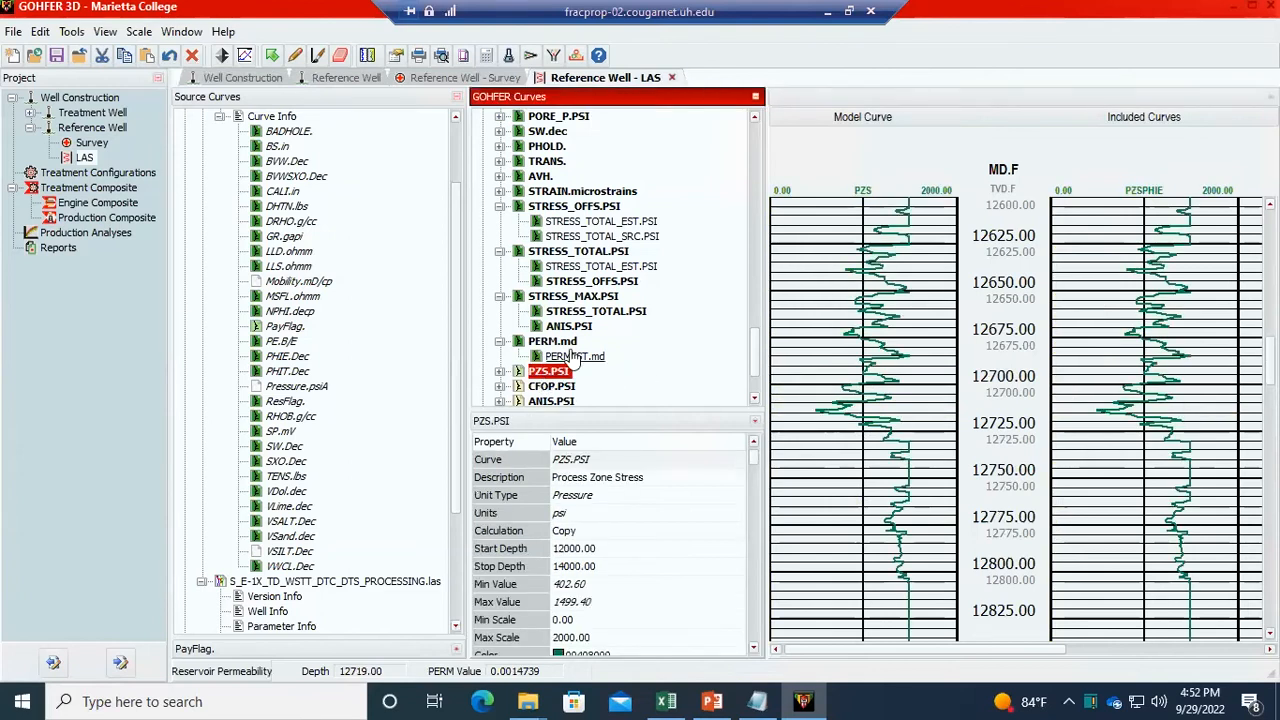
scroll(572, 355, down, 2)
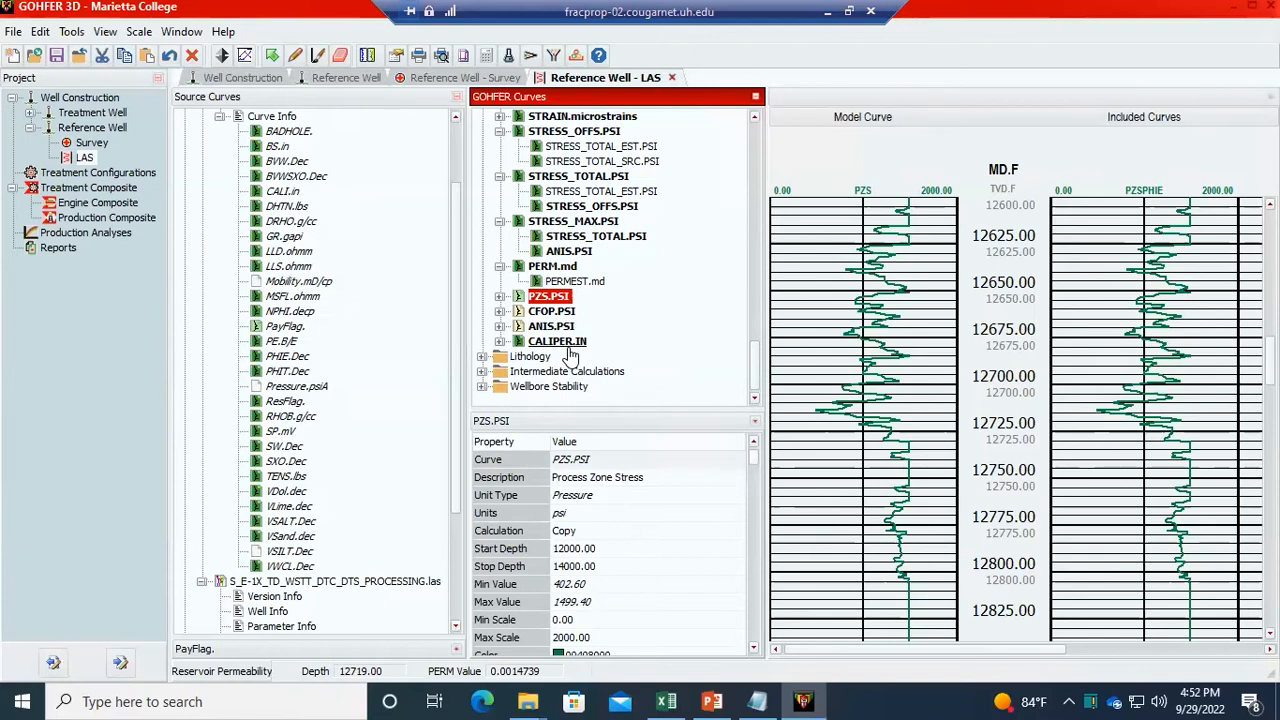
click(500, 298)
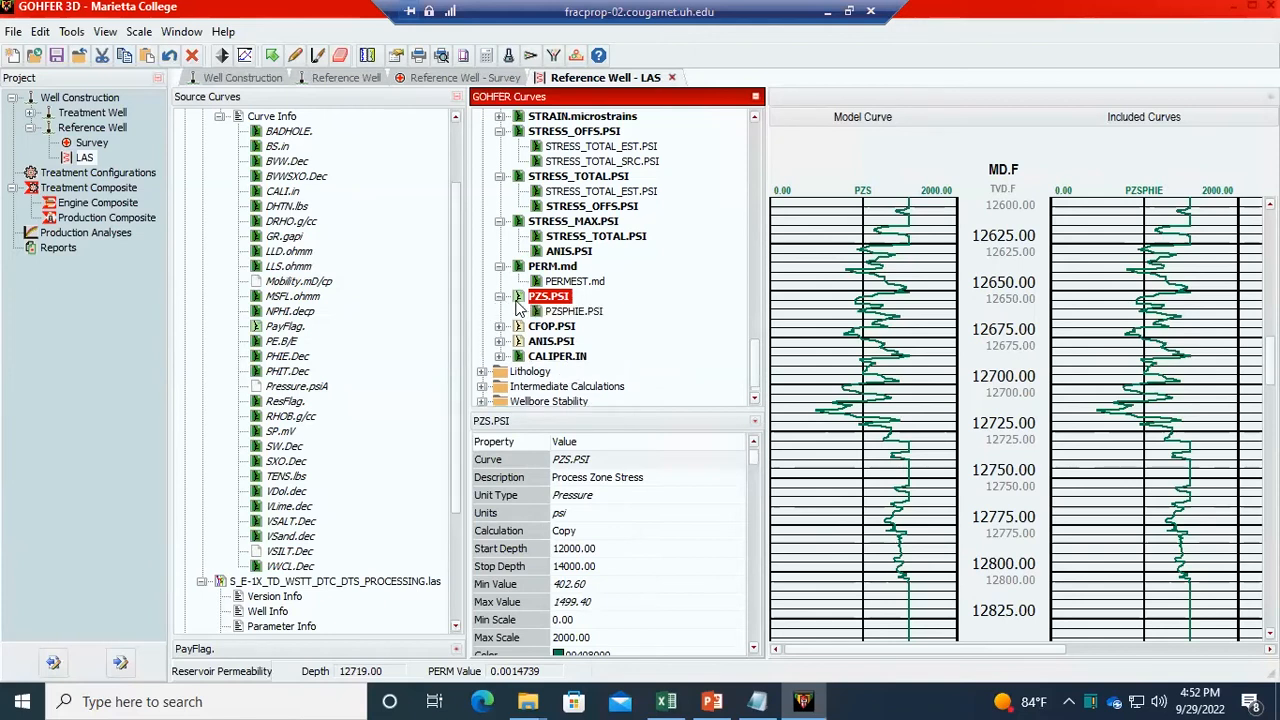
click(592, 311)
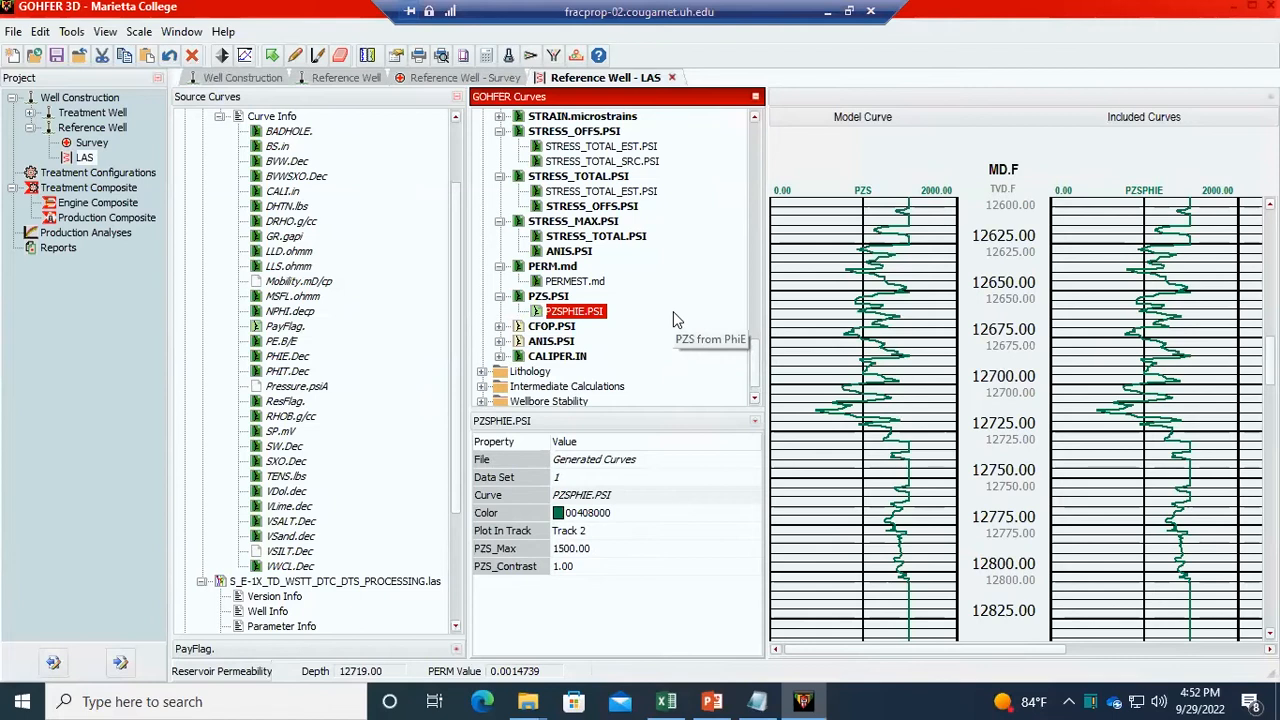
- Review the anisotropy curve ANIS.PSI and the critical fissure opening pressure curve CFOP.PSI, and look back over the GOHFER curve list
click(564, 329)
click(561, 342)
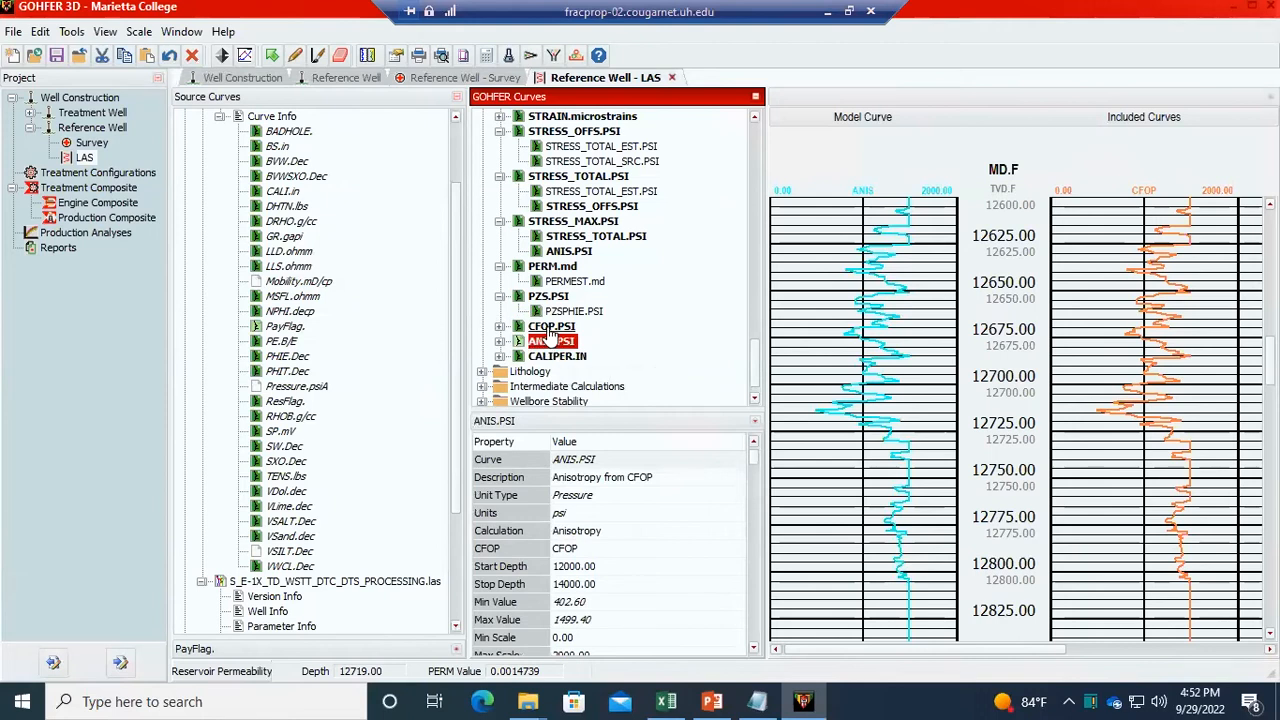
click(550, 330)
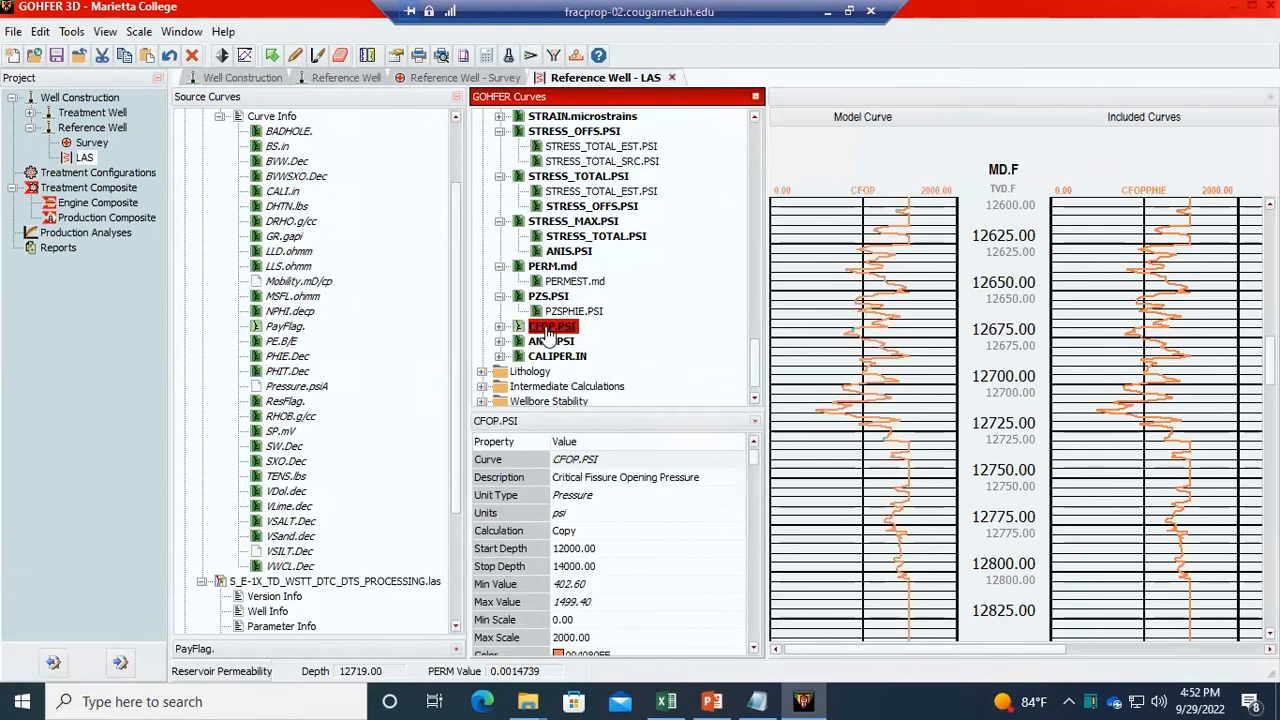
click(498, 327)
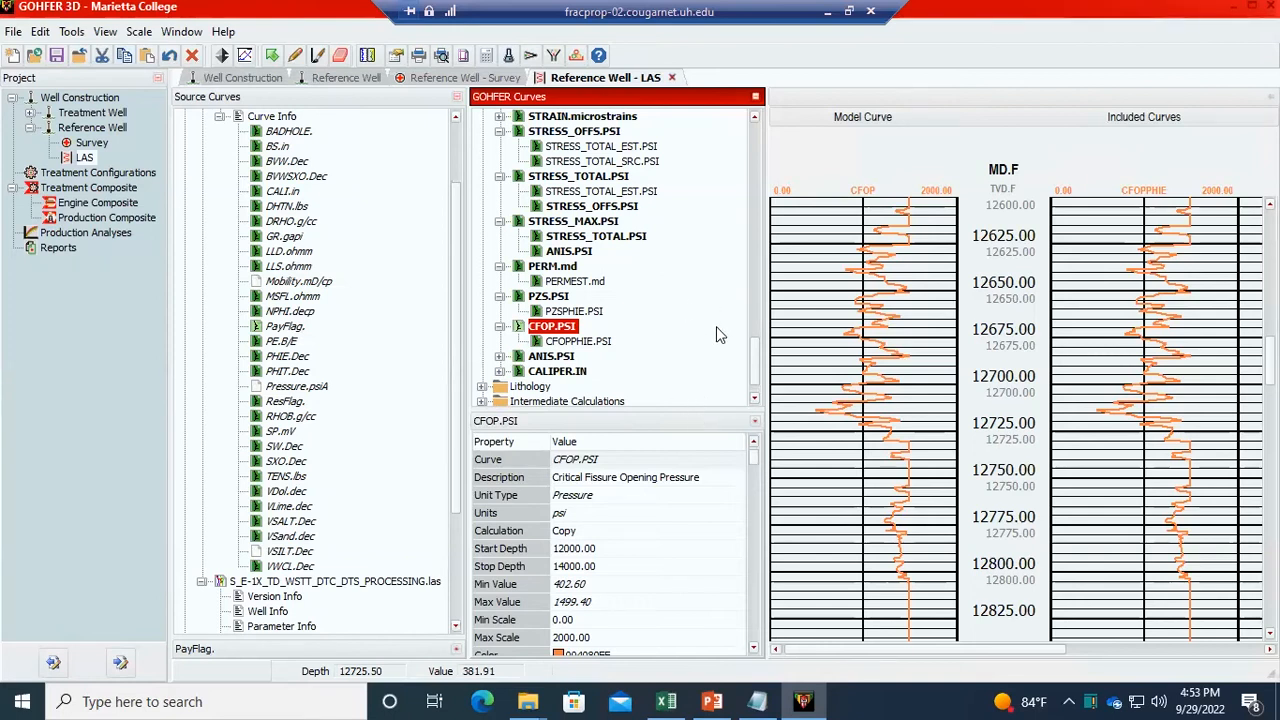
scroll(714, 309, up, 10)
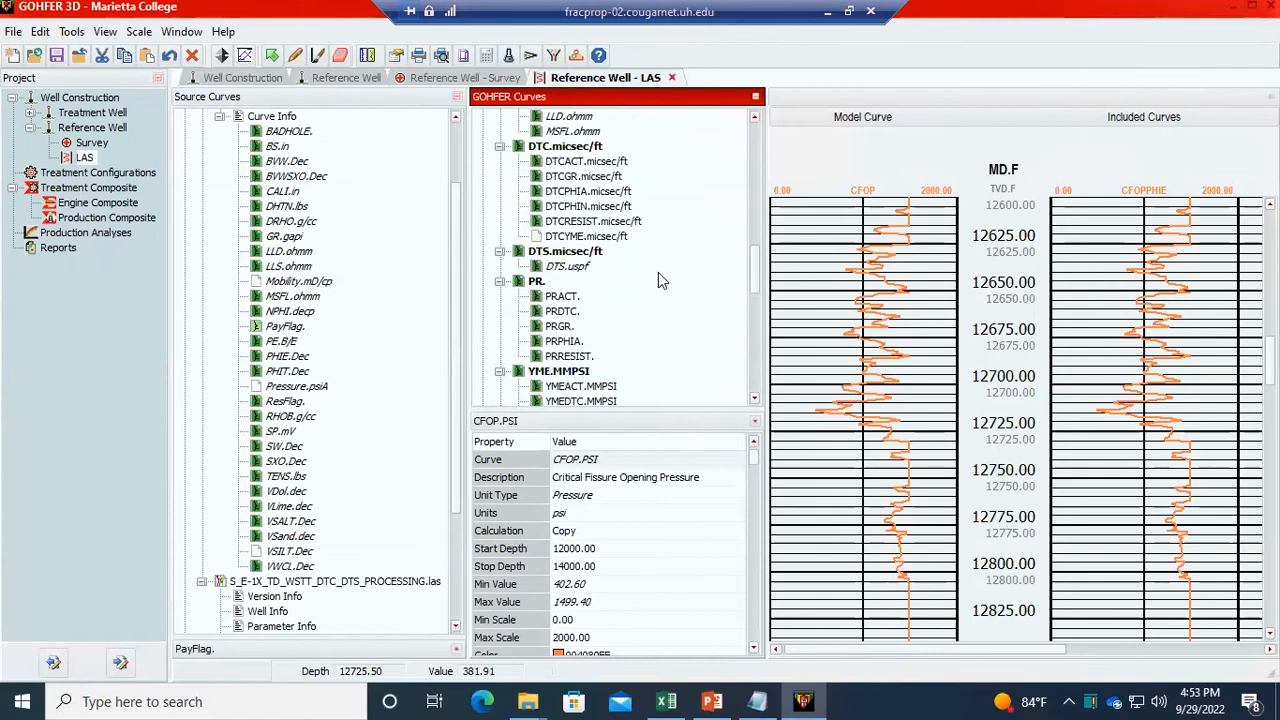
scroll(660, 291, down, 8)
scroll(671, 289, down, 4)
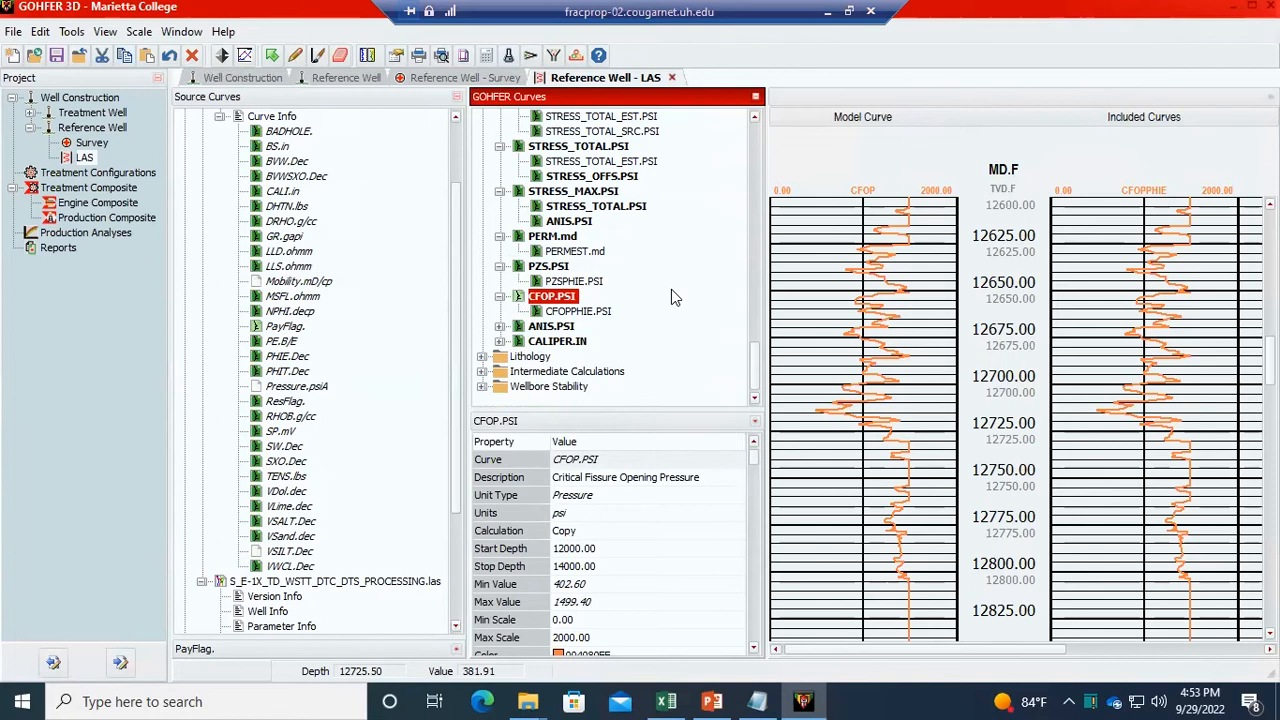
- Switch the reference well log display to the MD Output LAS view
click(372, 57)
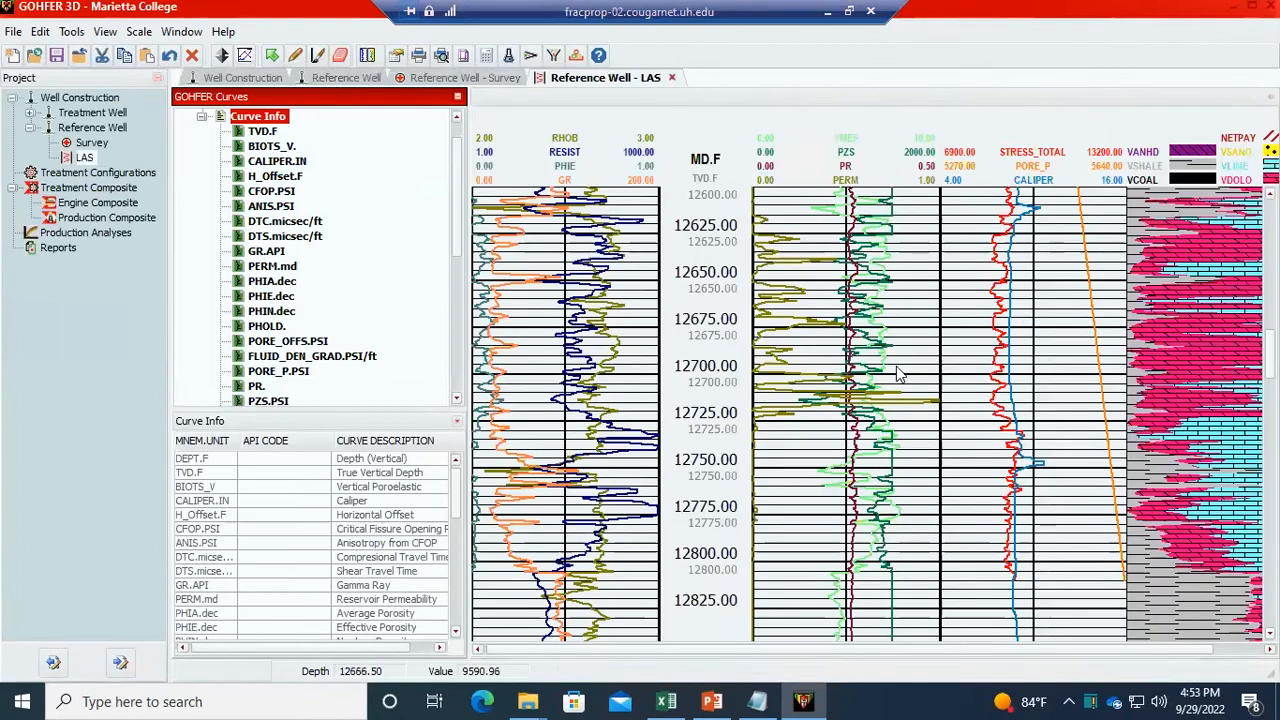
click(367, 55)
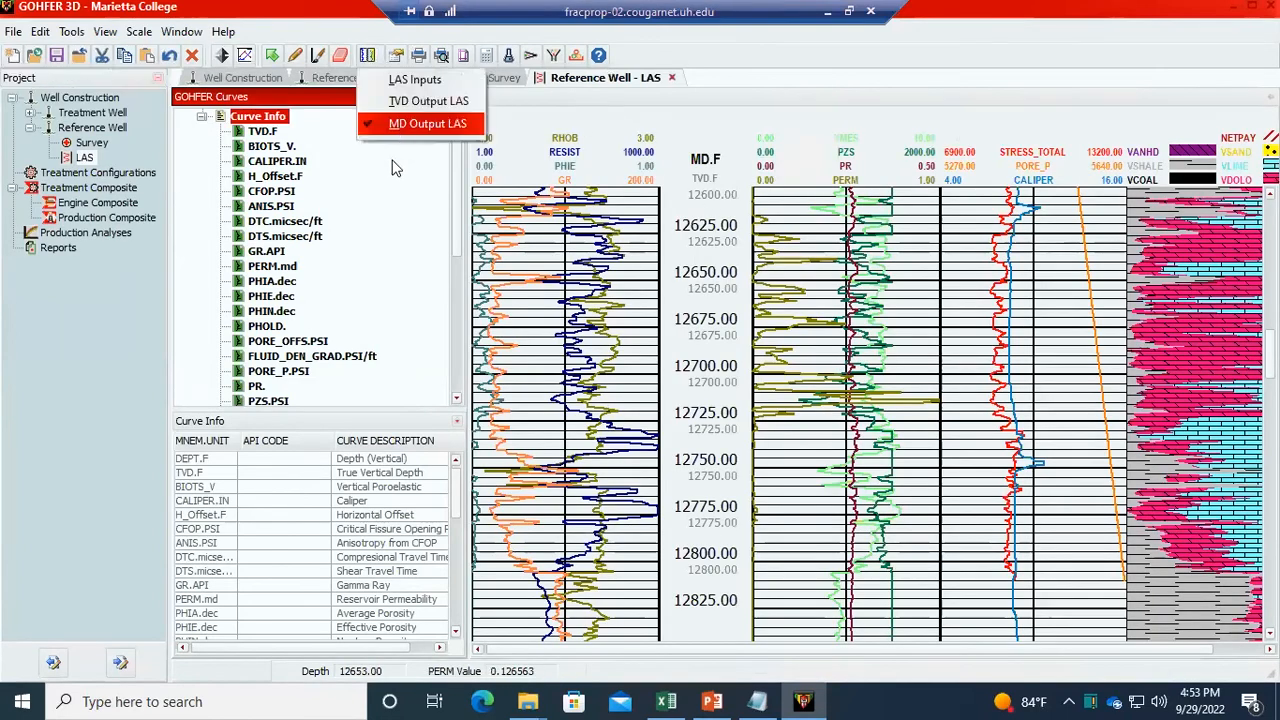
click(410, 124)
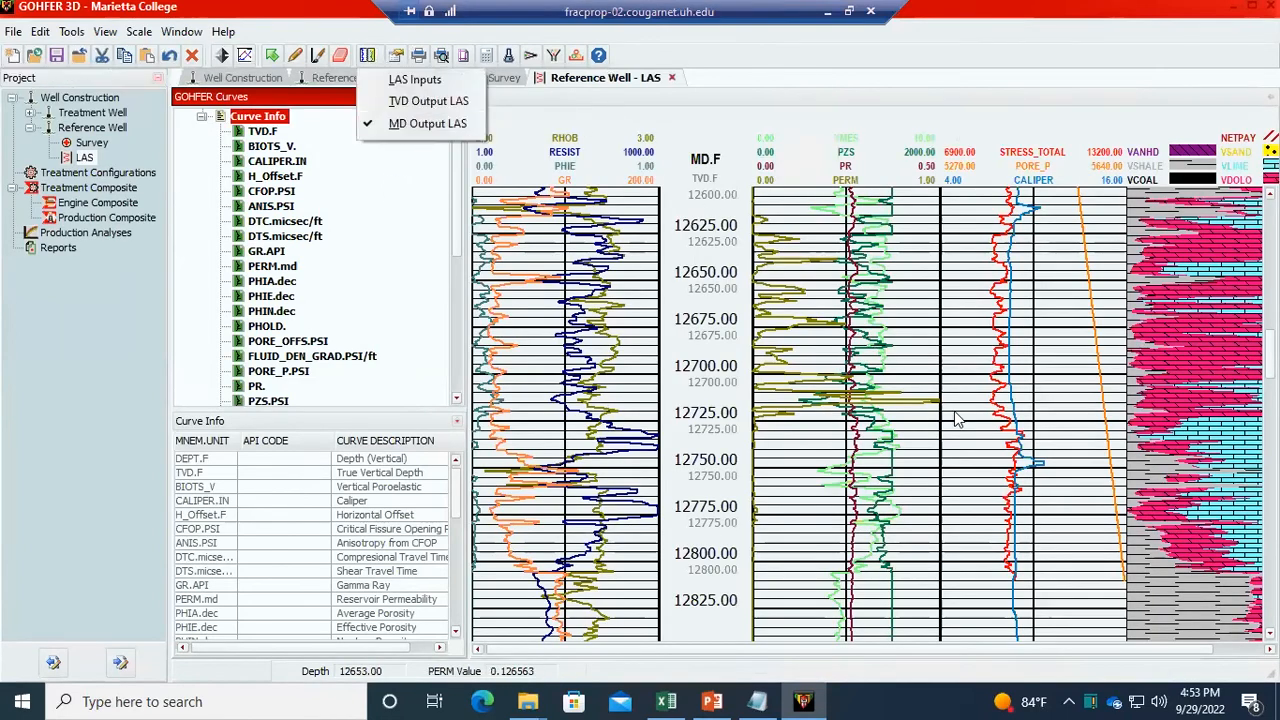
- Undock the output log plot and enlarge it until all tracks, including the lithology track, fit on screen
double_click(713, 97)
drag(706, 117, 300, 5)
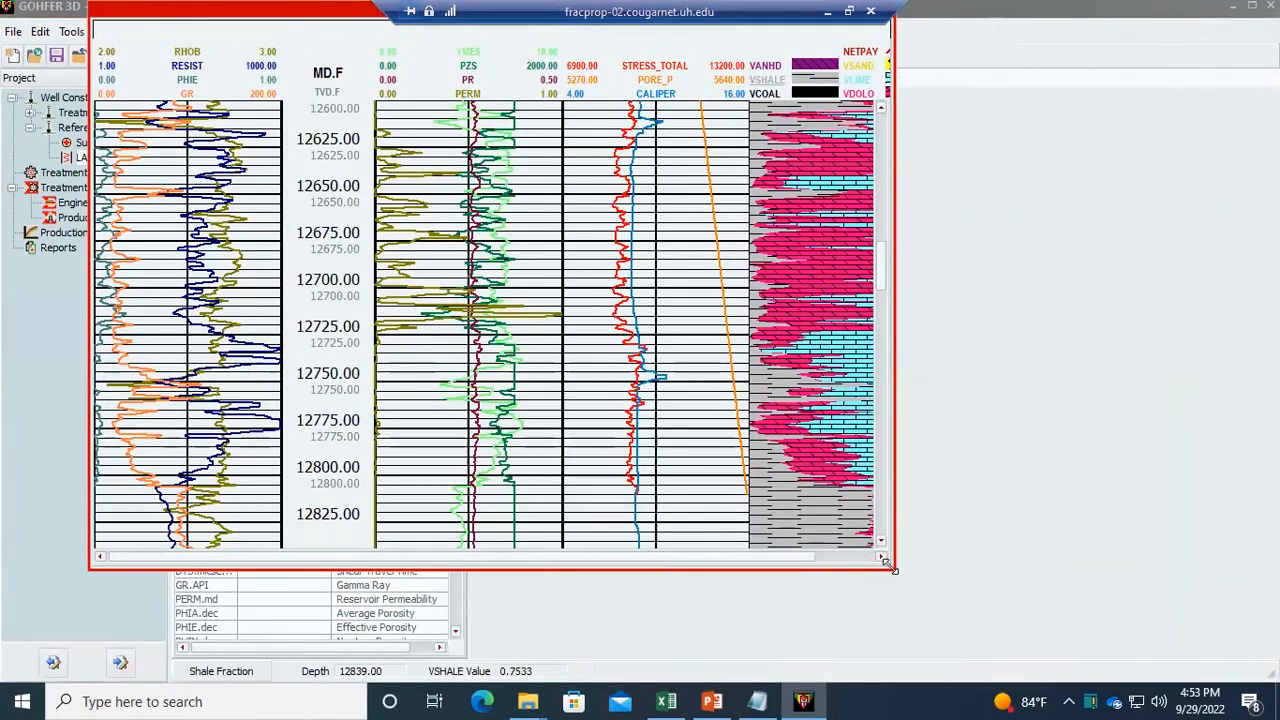
drag(893, 565, 1272, 682)
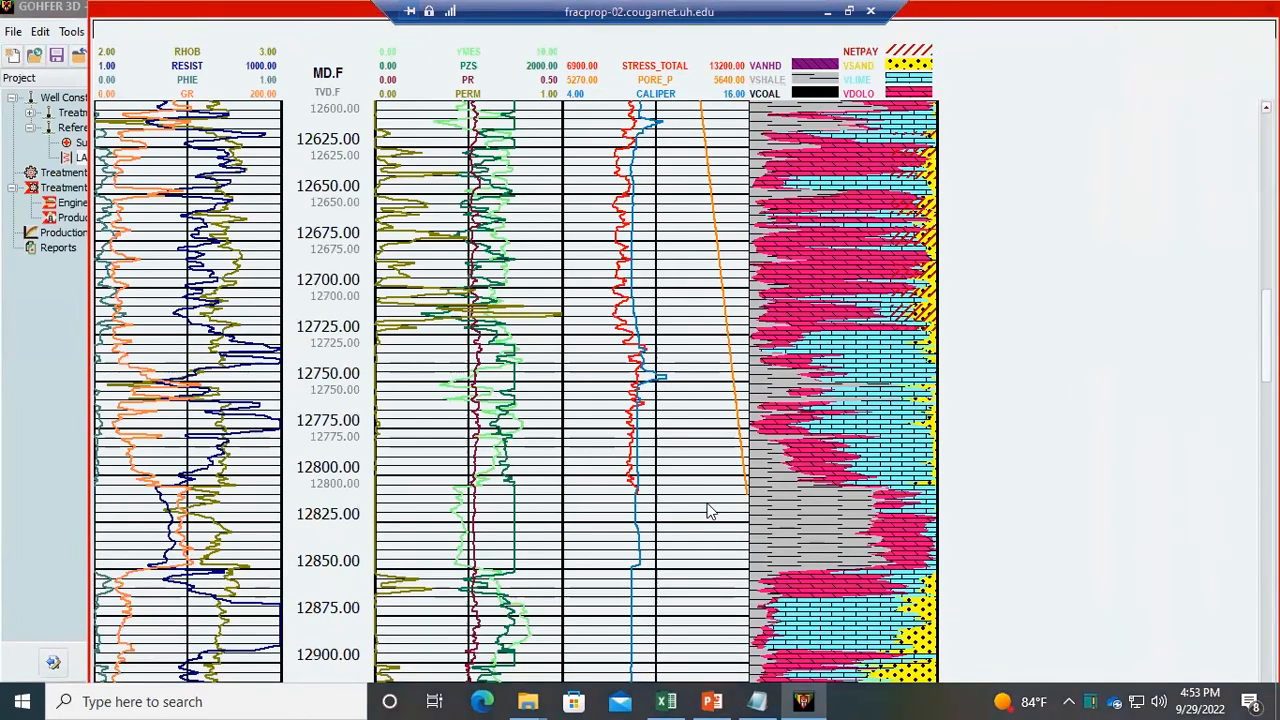
- Examine the output log tracks from the top at about 12,000 ft down to about 13,150 ft, comparing stress, permeability and lithology
scroll(708, 510, up, 4)
scroll(708, 510, up, 3)
scroll(708, 512, up, 3)
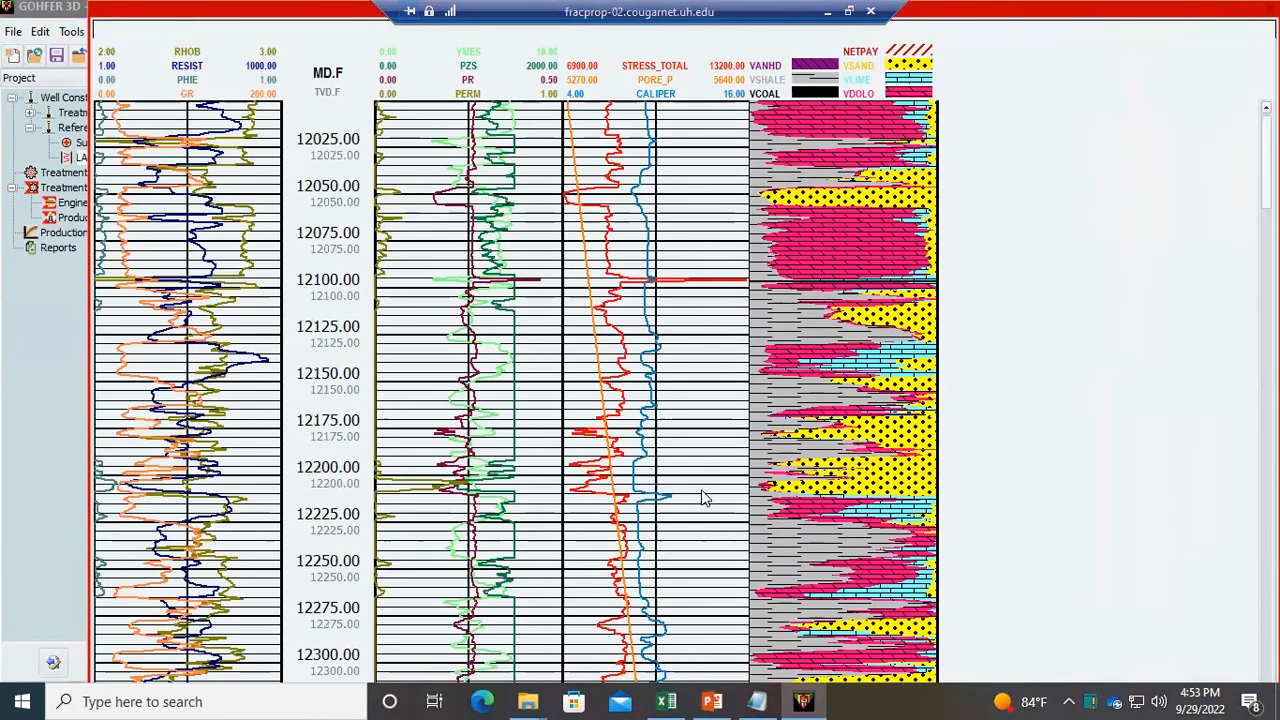
scroll(706, 516, down, 2)
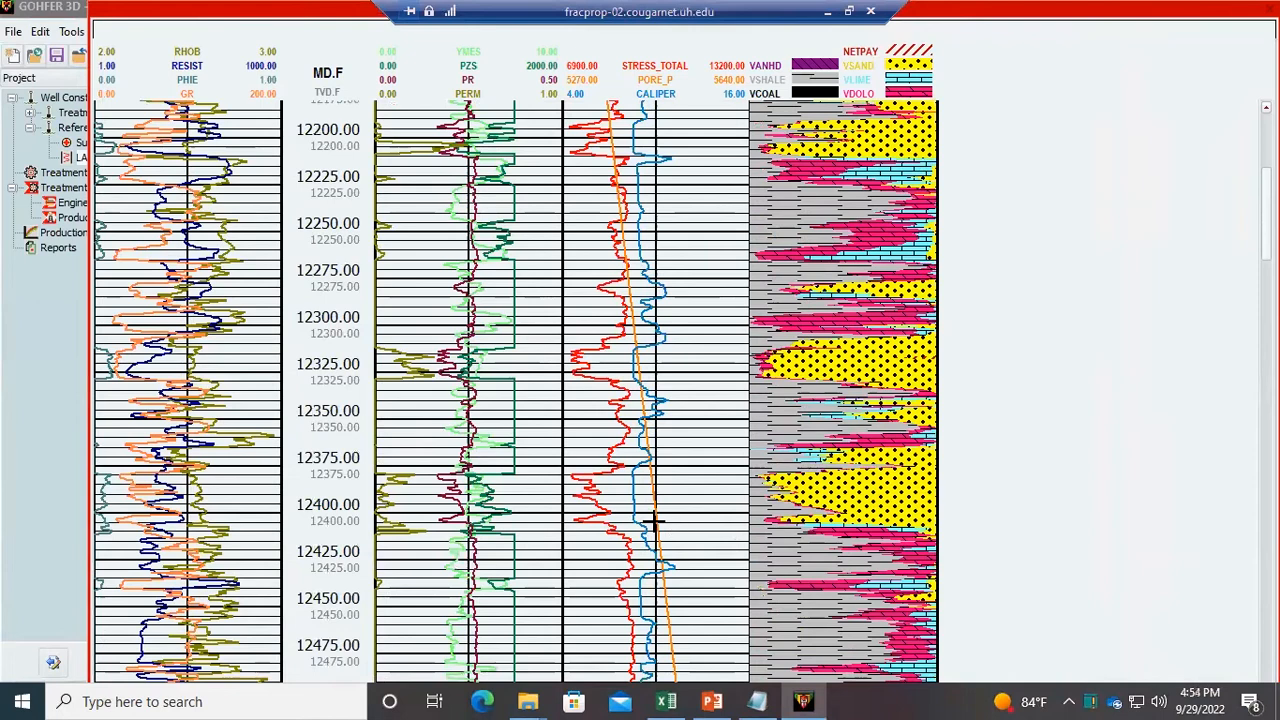
scroll(396, 468, down, 4)
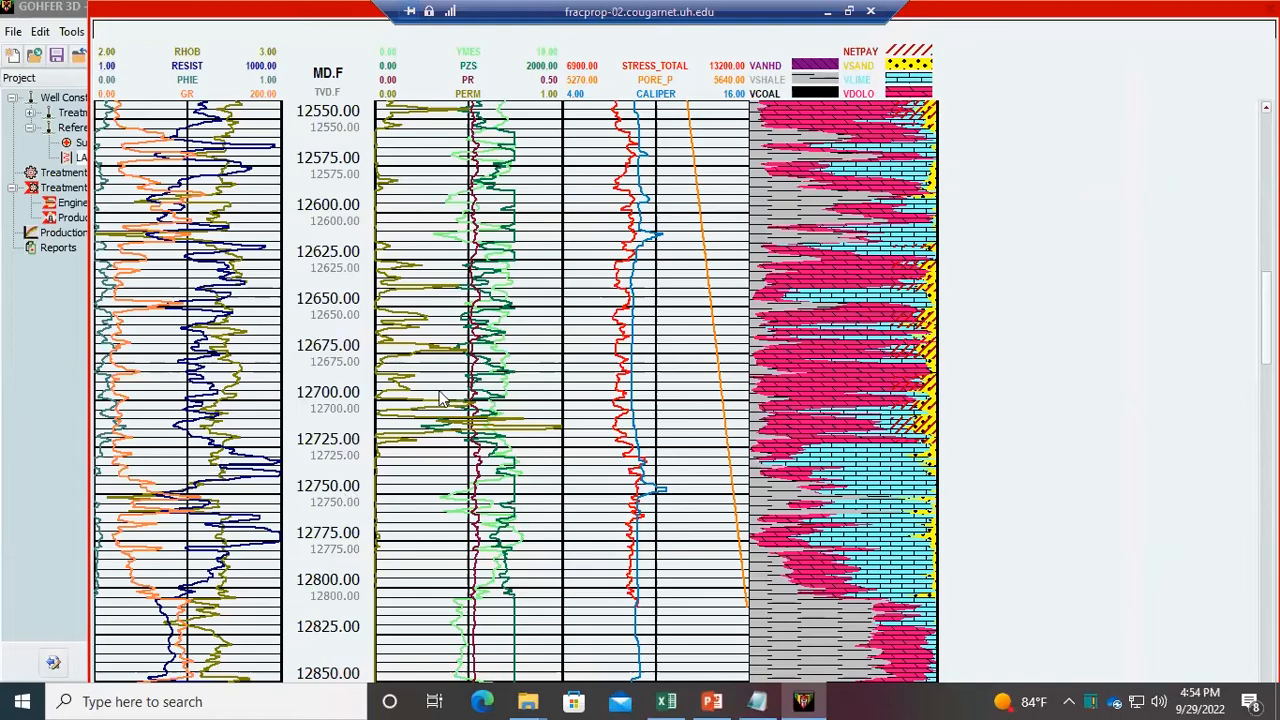
scroll(445, 390, down, 5)
scroll(465, 400, up, 10)
scroll(472, 400, up, 5)
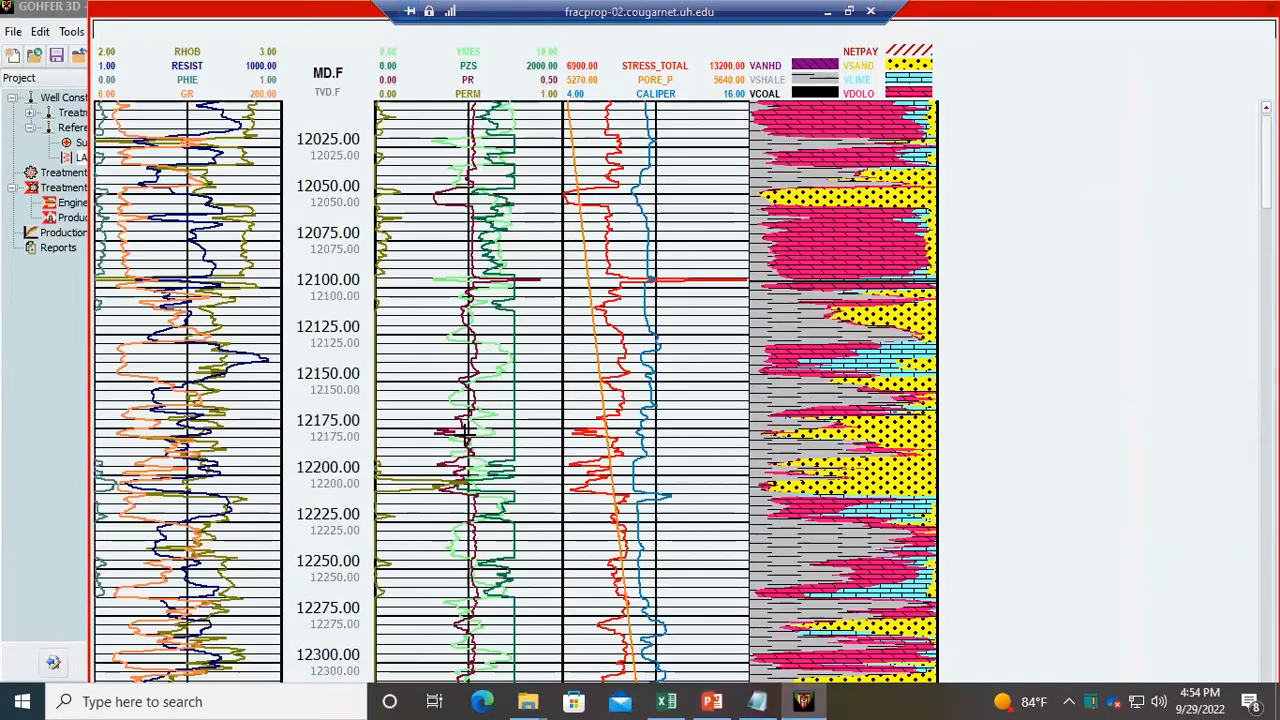
scroll(450, 420, down, 16)
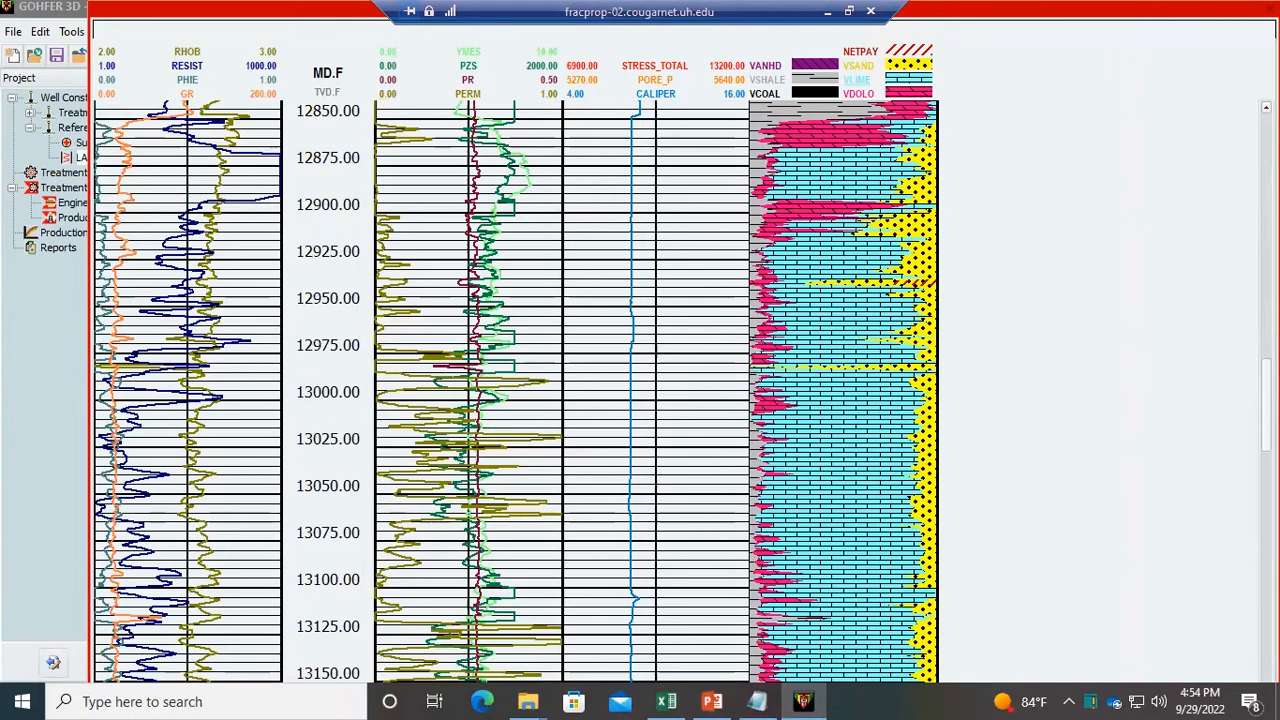
- Dock the log plot back into the main window and advance to the Treatment Configurations page of the project
double_click(925, 10)
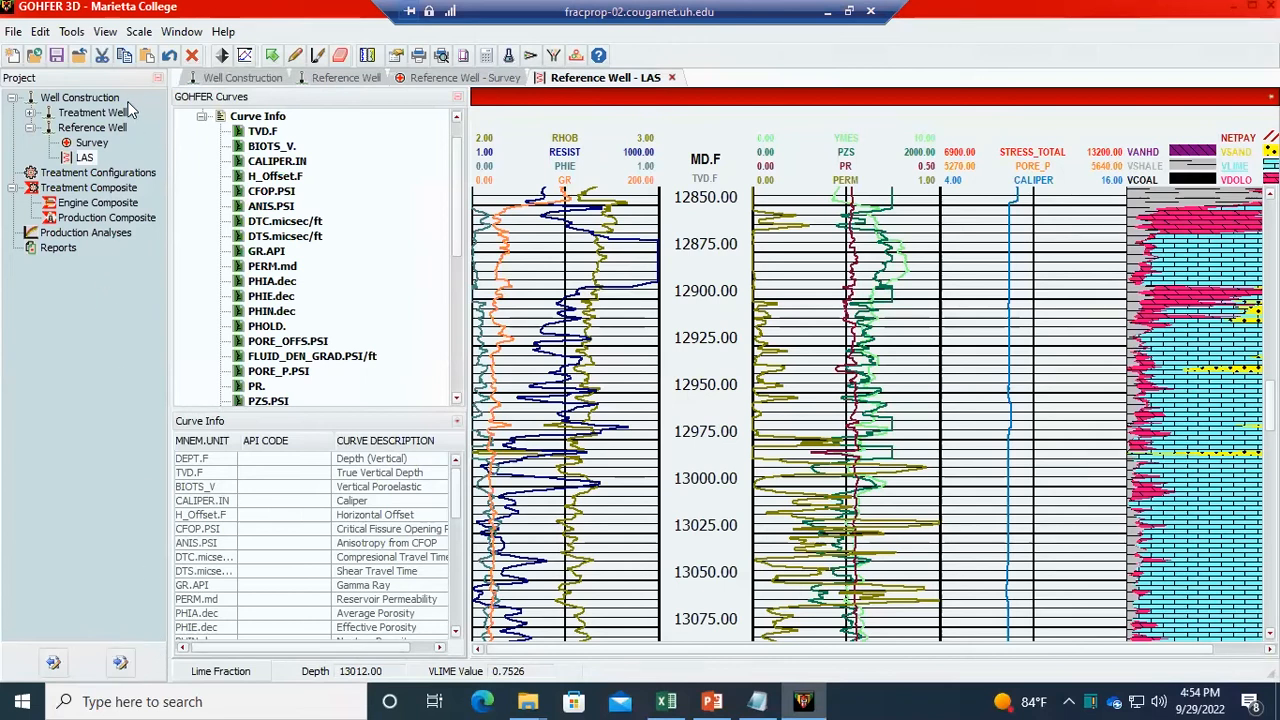
click(119, 670)
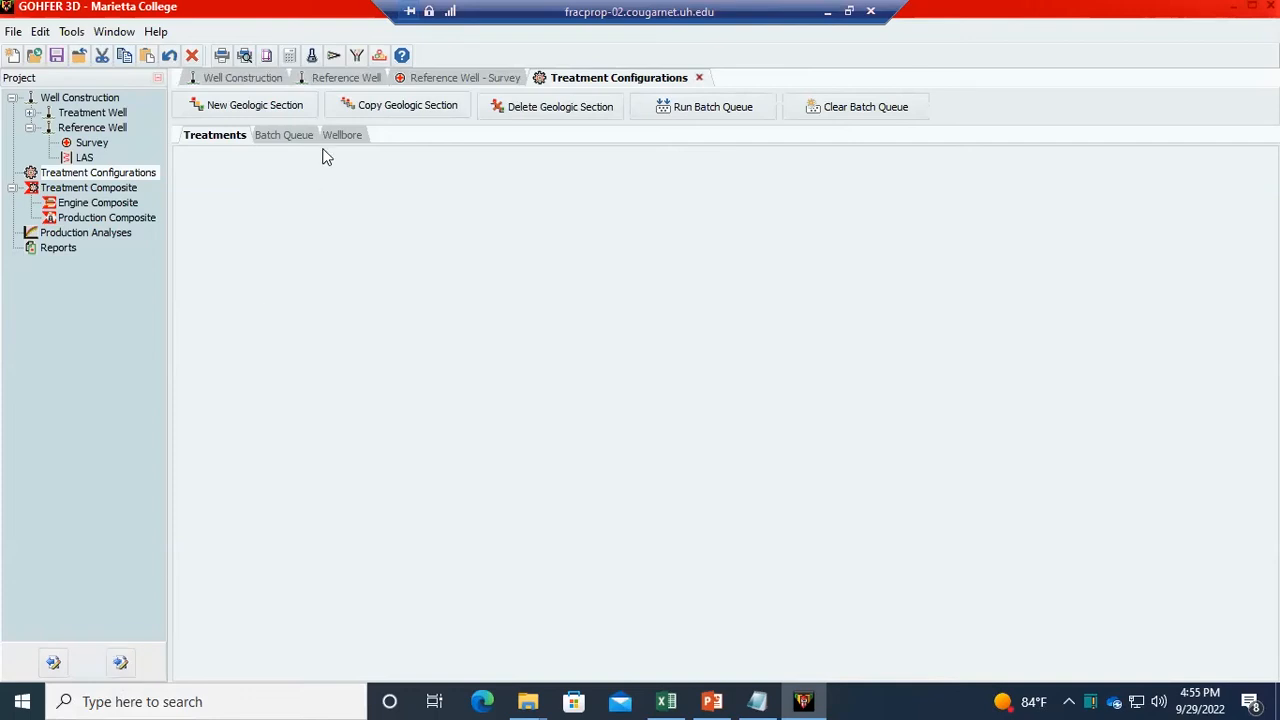
- Create a new geologic section named A-06, checking the reservoir name in the Excel data sheet
click(296, 114)
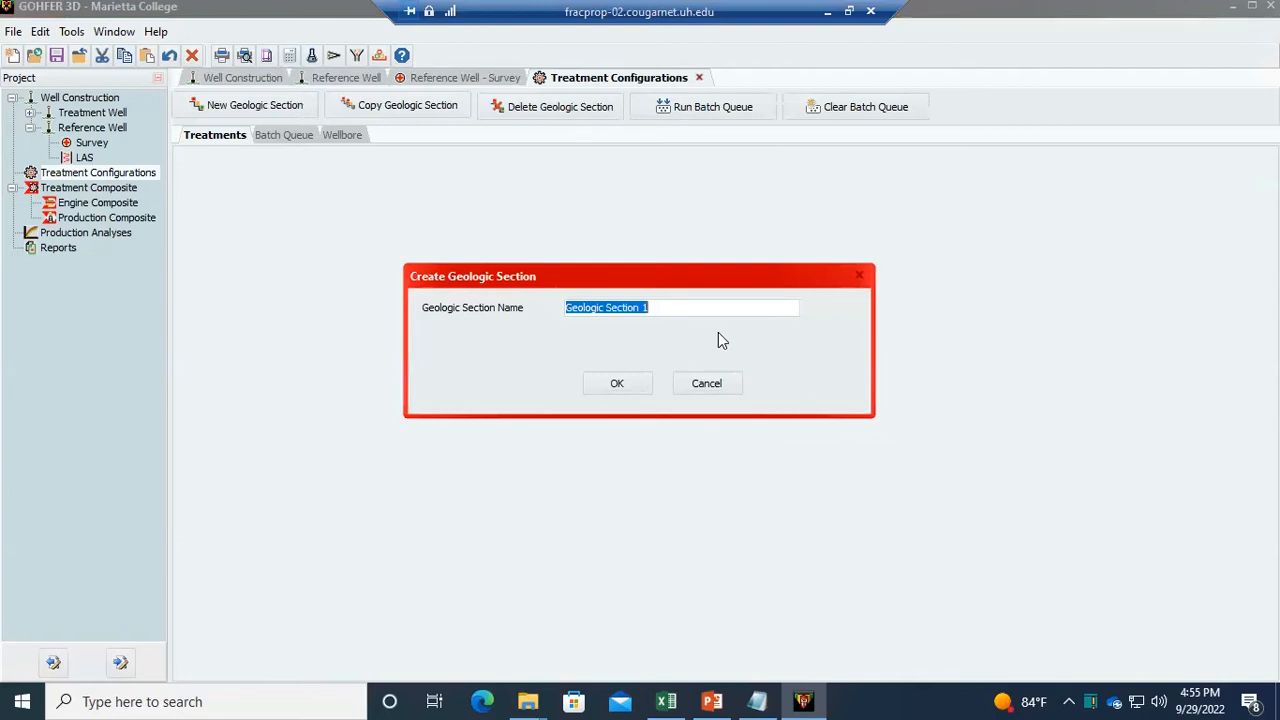
click(666, 701)
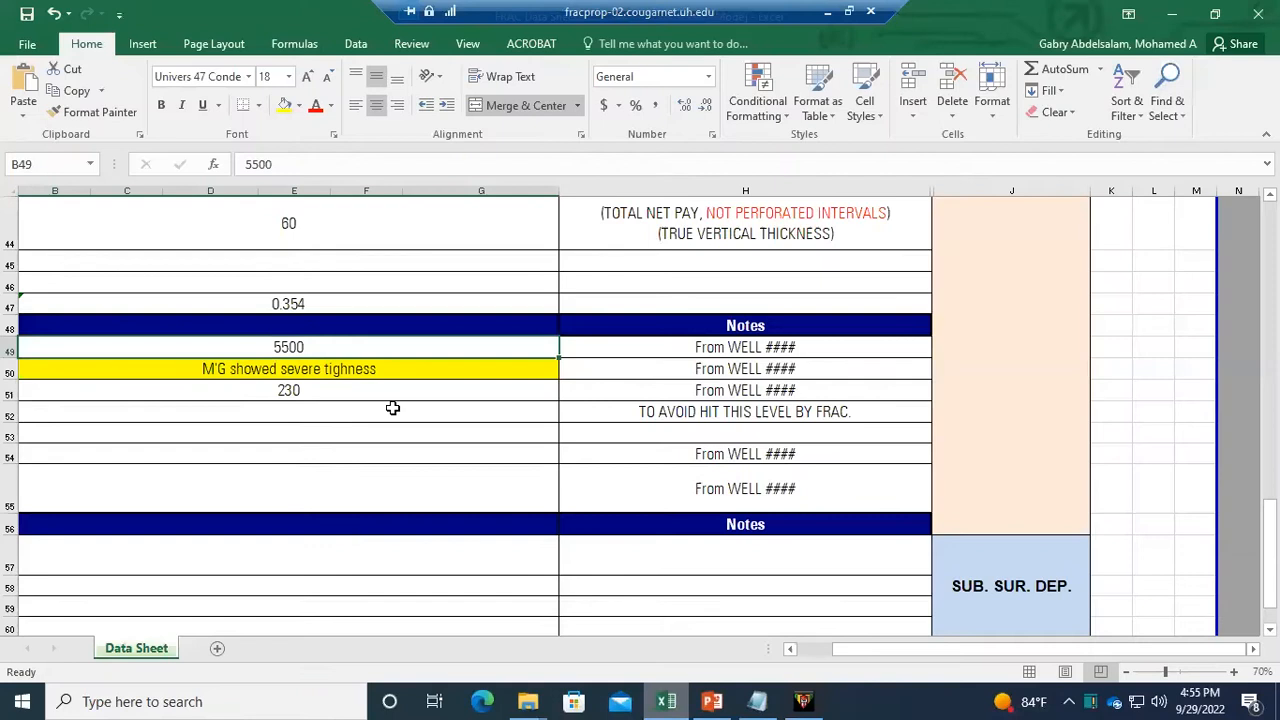
scroll(324, 446, down, 2)
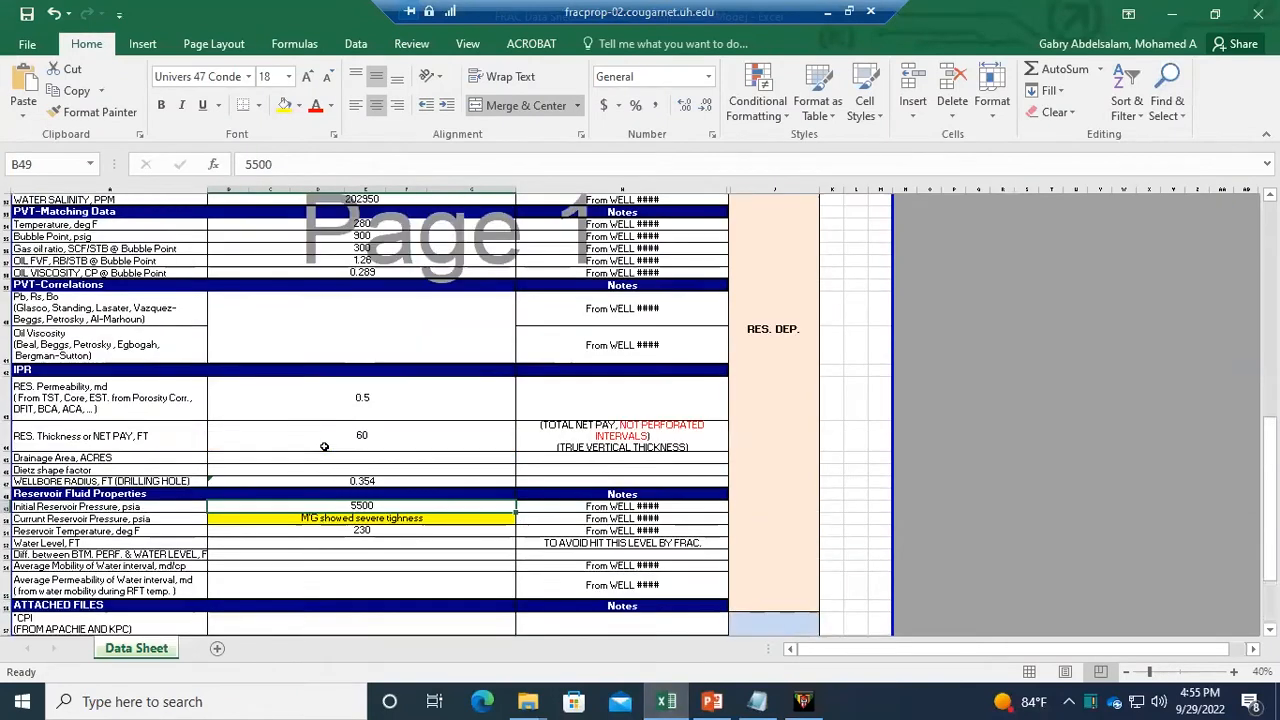
scroll(324, 446, up, 5)
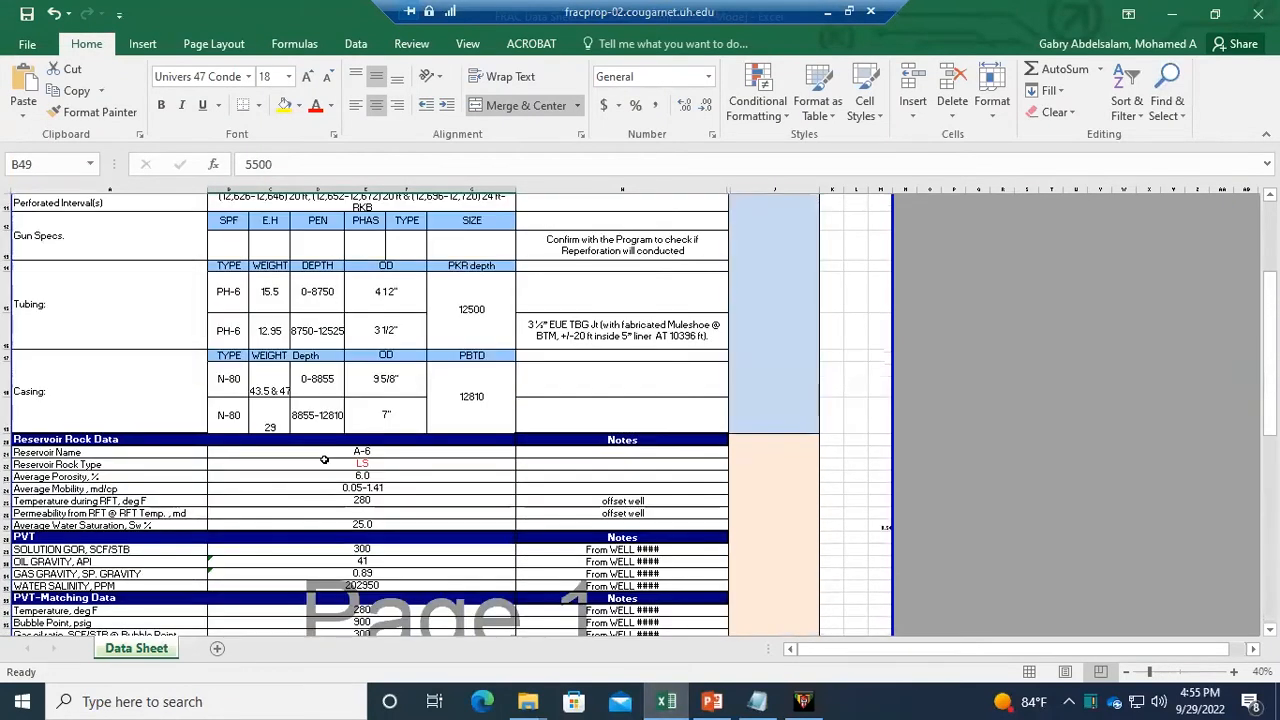
key(alt+Tab)
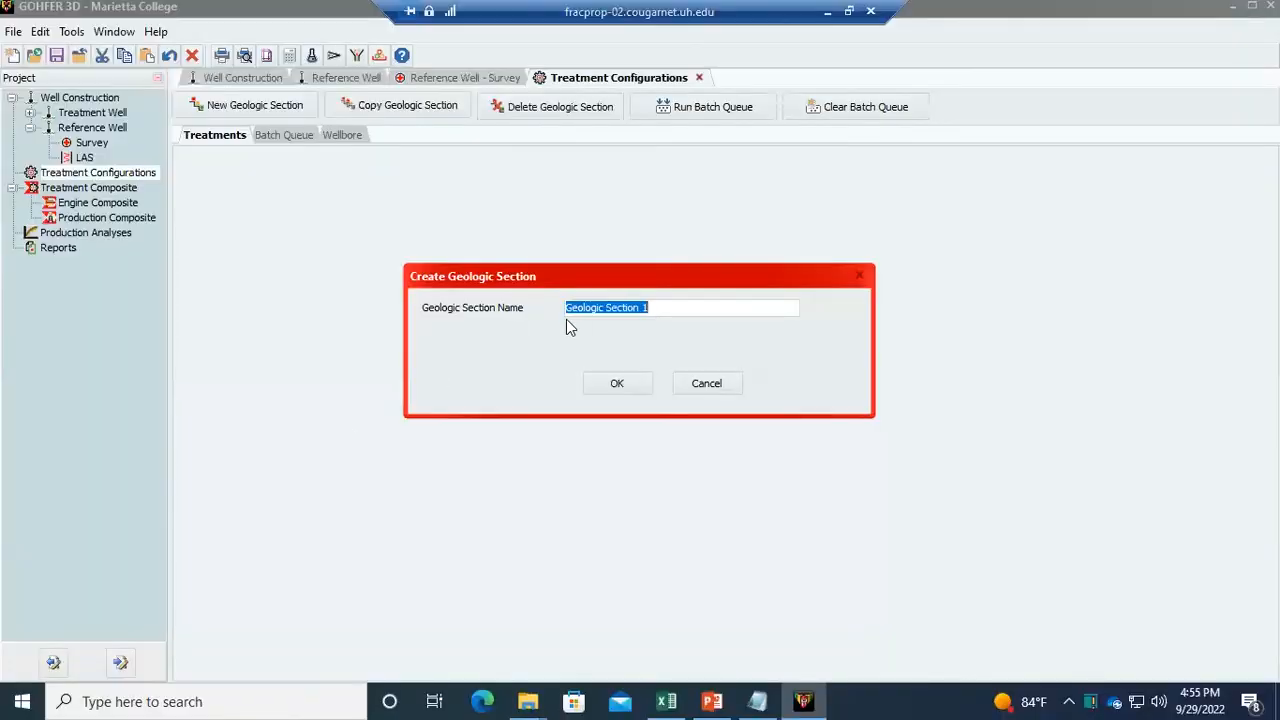
text(A-06)
click(612, 385)
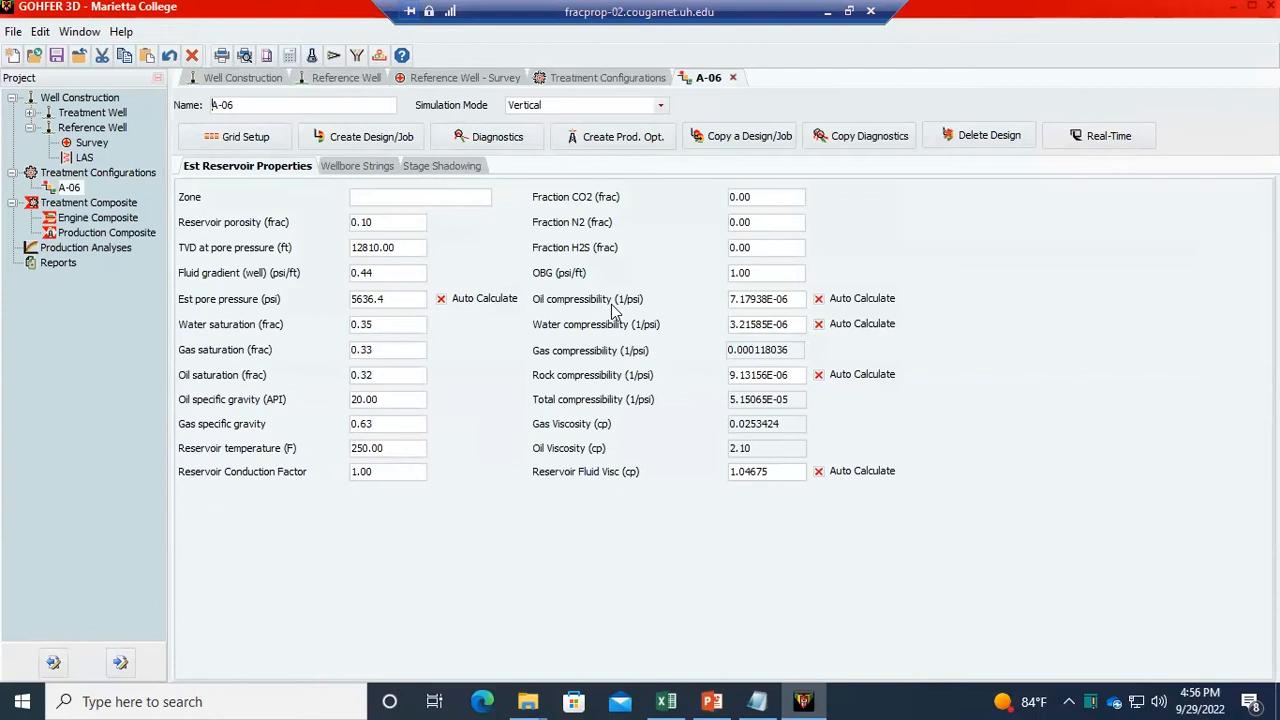
- Set section A-06's OBG to 1.05 psi/ft and its reservoir porosity to 0.06, taking the average porosity from the Excel data sheet
double_click(772, 274)
text(1.05)
click(388, 221)
key(alt+Tab)
scroll(358, 420, up, 1)
scroll(360, 450, down, 1)
drag(336, 477, 104, 478)
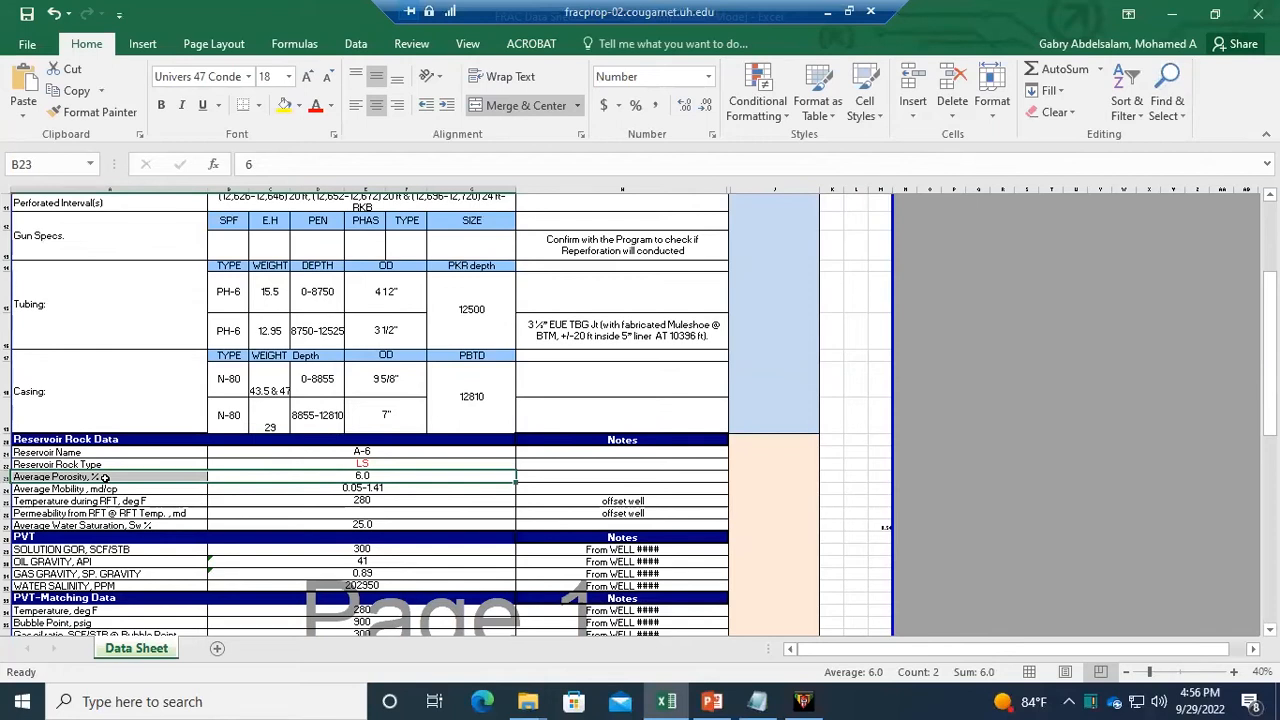
key(alt+Tab)
drag(378, 226, 315, 222)
text(.0.)
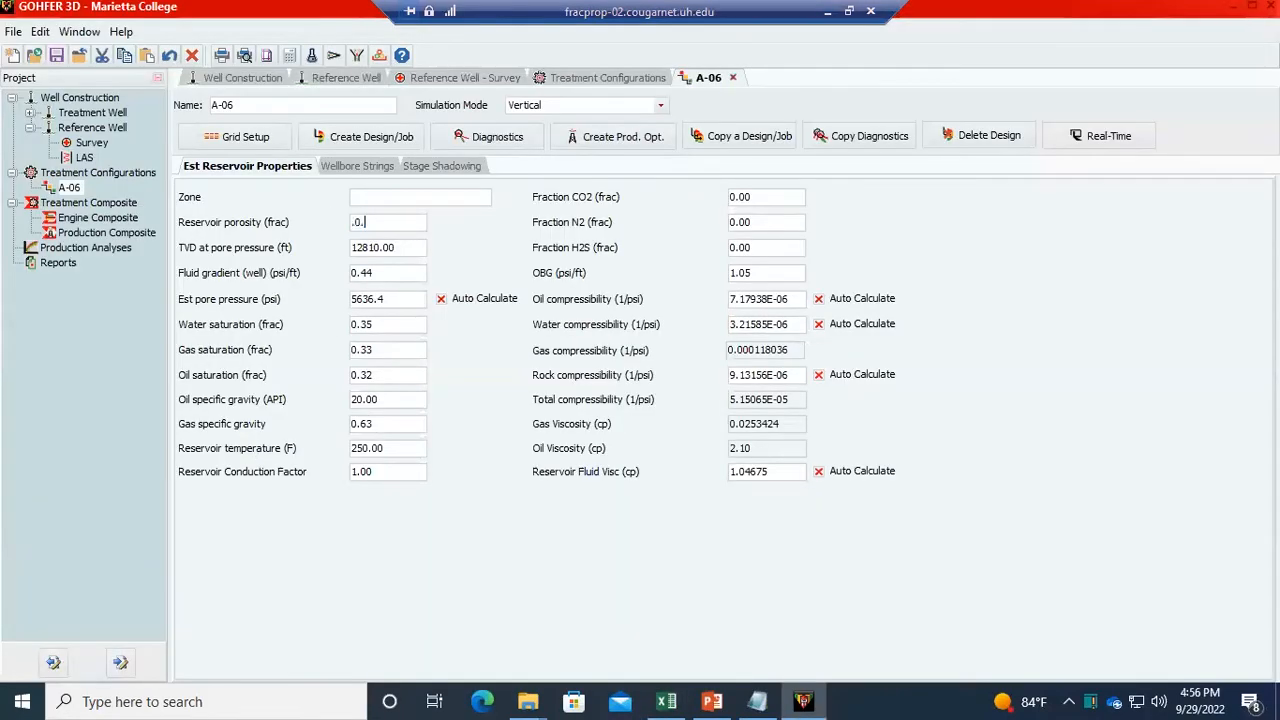
key(BackSpace)
text(6)
- Look up the average water saturation in the data sheet and set the section's water saturation to 0.25
key(alt+Tab)
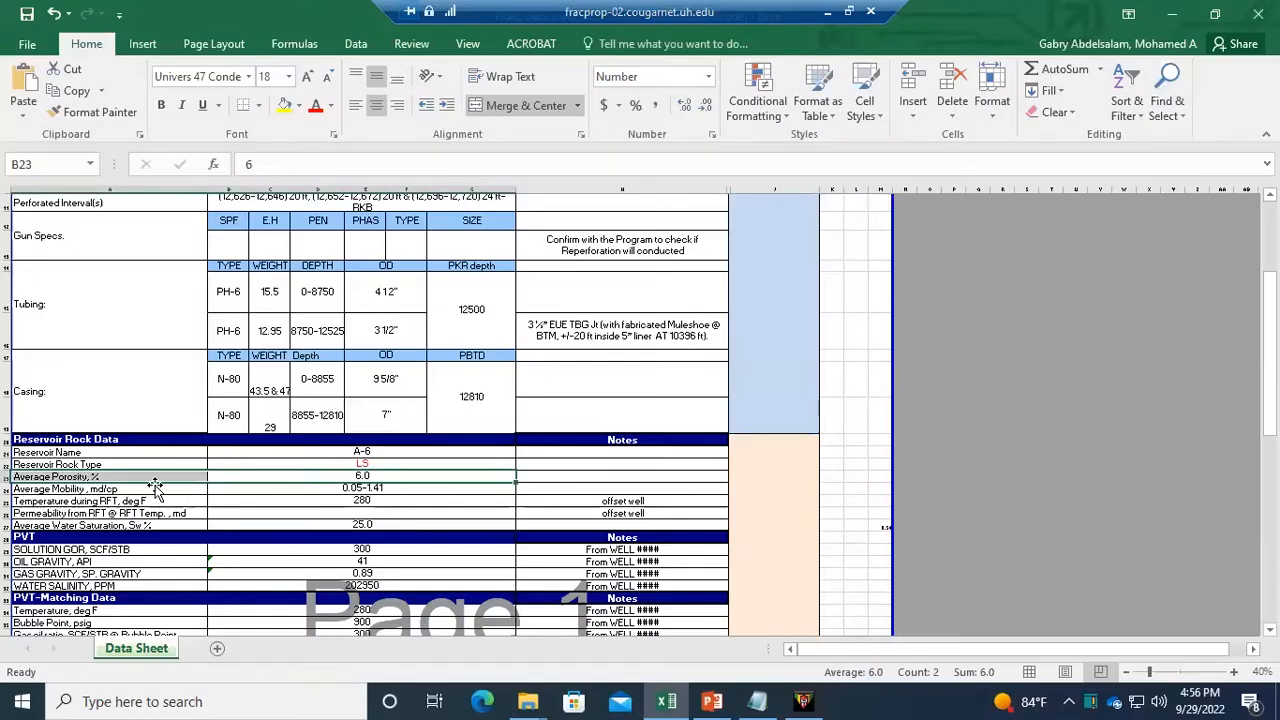
click(60, 524)
key(alt+Tab)
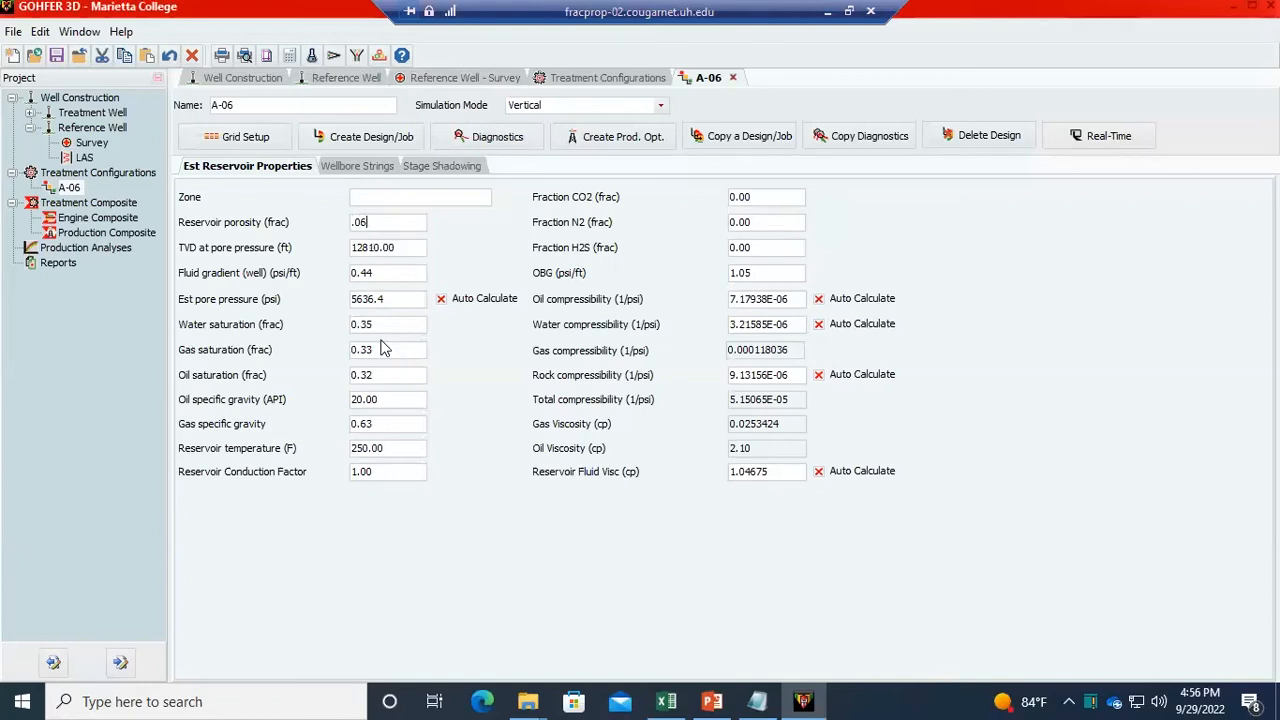
double_click(384, 322)
text(0.25)
drag(375, 375, 315, 376)
click(394, 397)
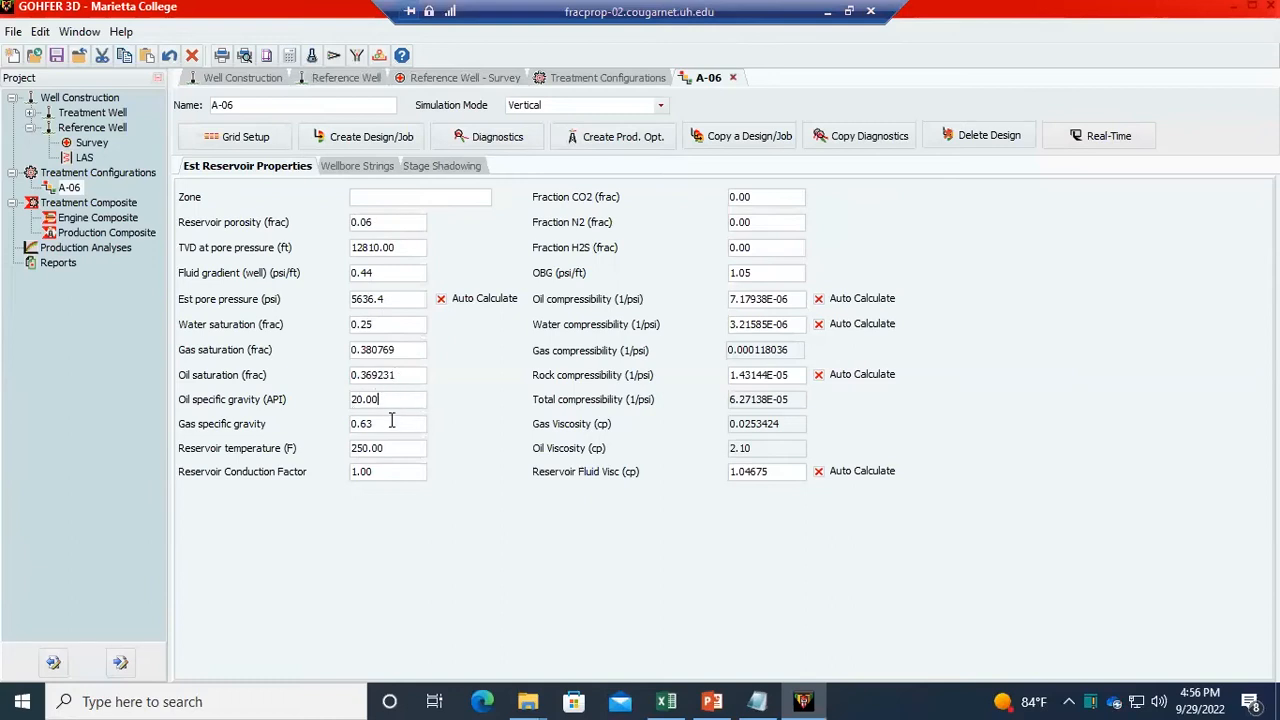
- Set the section's gas saturation to 0
drag(406, 351, 312, 347)
click(405, 326)
drag(406, 349, 322, 350)
text(0)
key(Return)
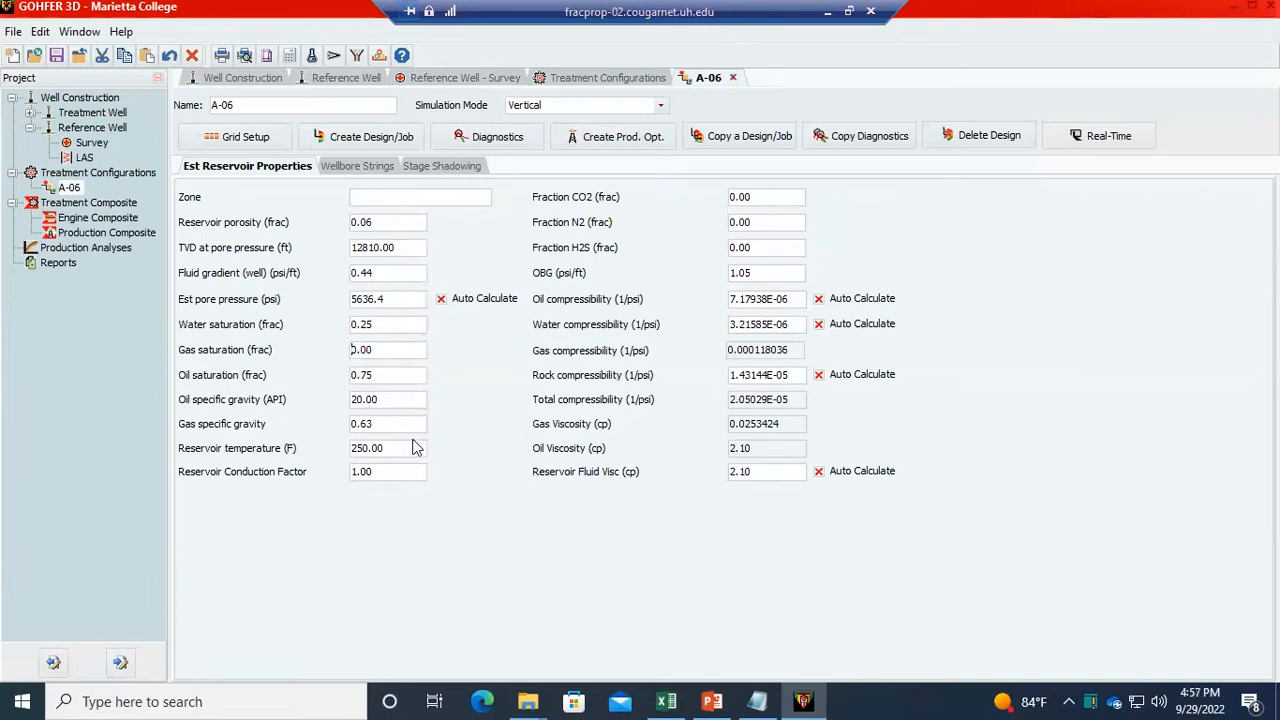
- Look up the reservoir temperature in the data sheet and try to set the section's reservoir temperature to 230 °F
key(alt+Tab)
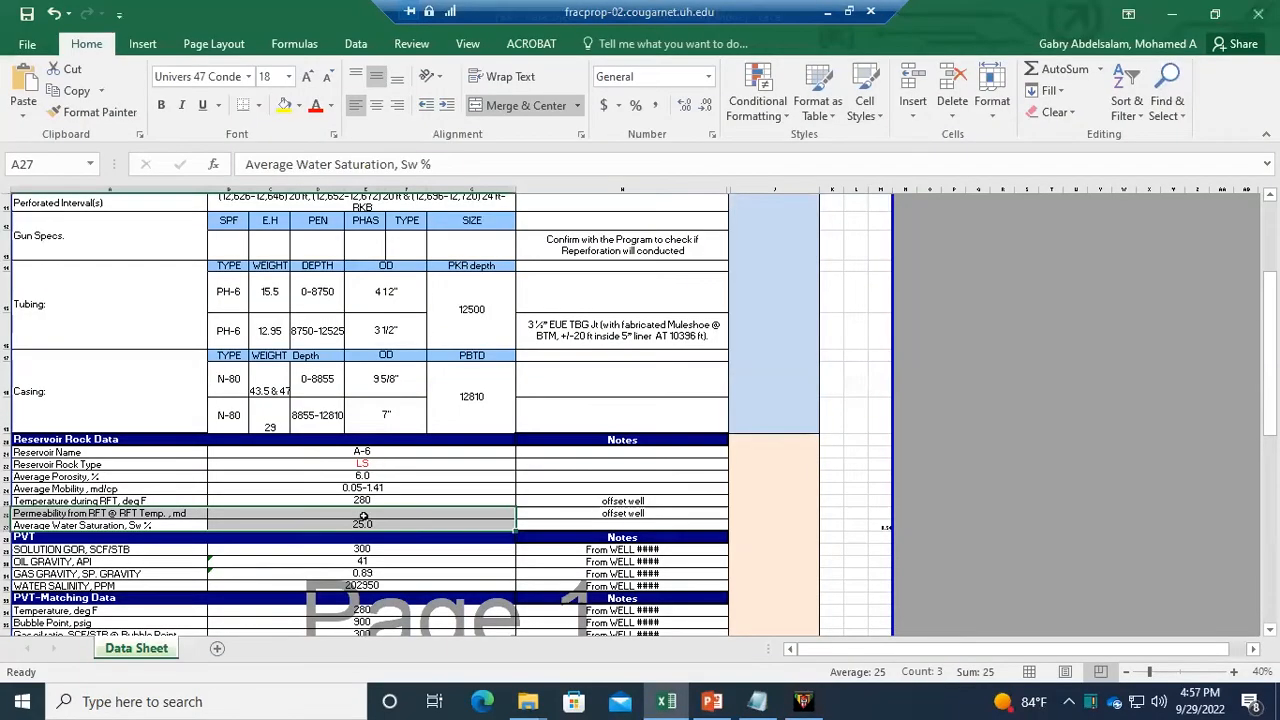
scroll(360, 512, down, 5)
scroll(380, 490, down, 6)
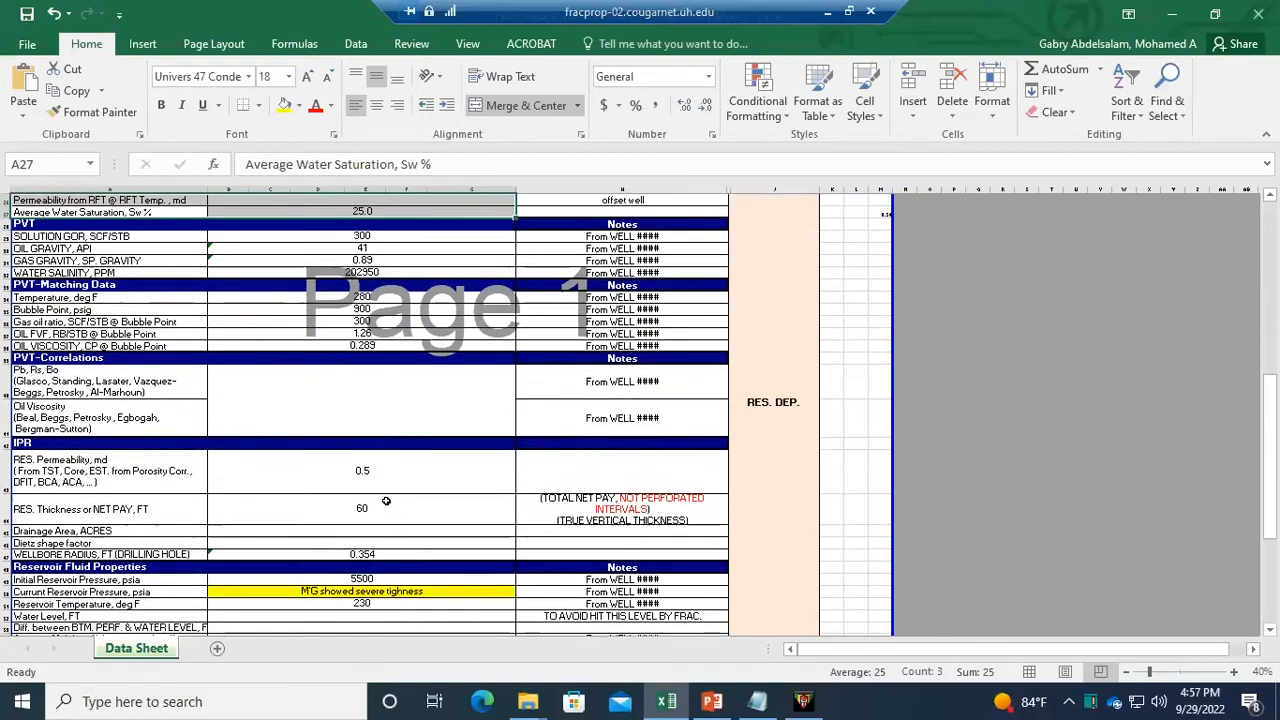
click(357, 459)
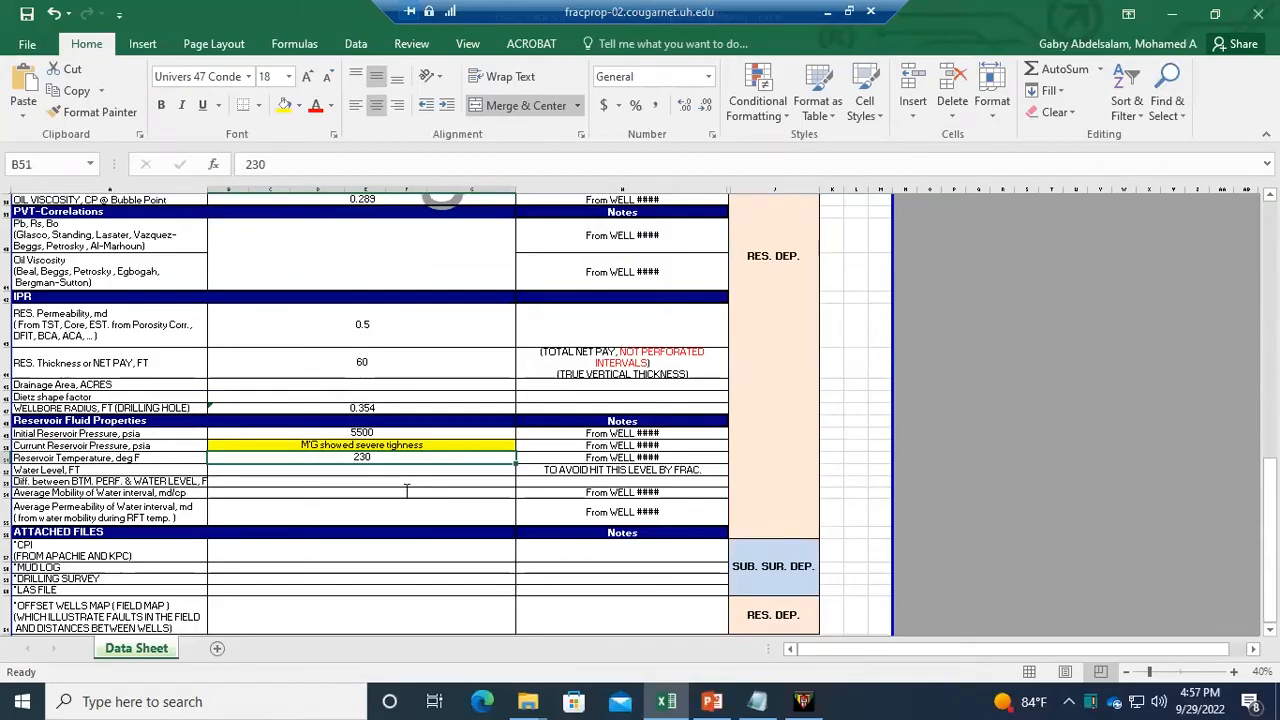
key(alt+Tab)
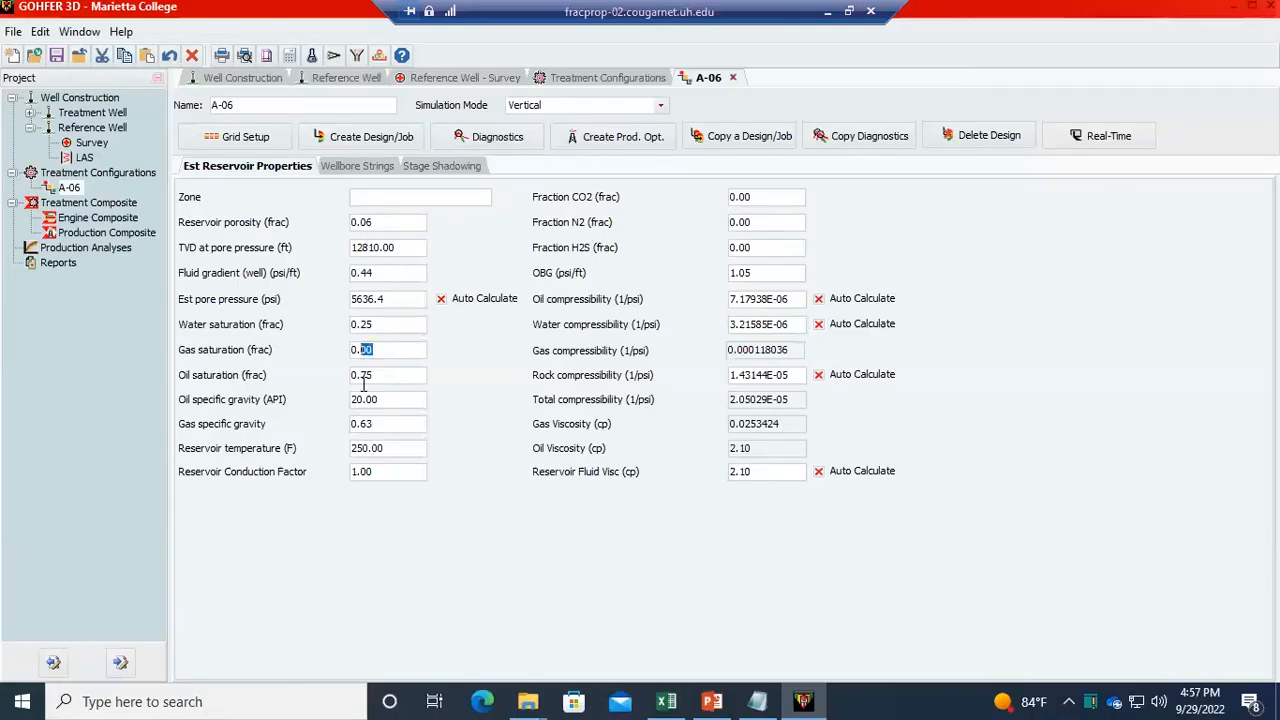
drag(381, 447, 316, 438)
text(230)
- Find the oil viscosity at bubble point in the data sheet and try to edit the section's oil viscosity value
key(alt+Tab)
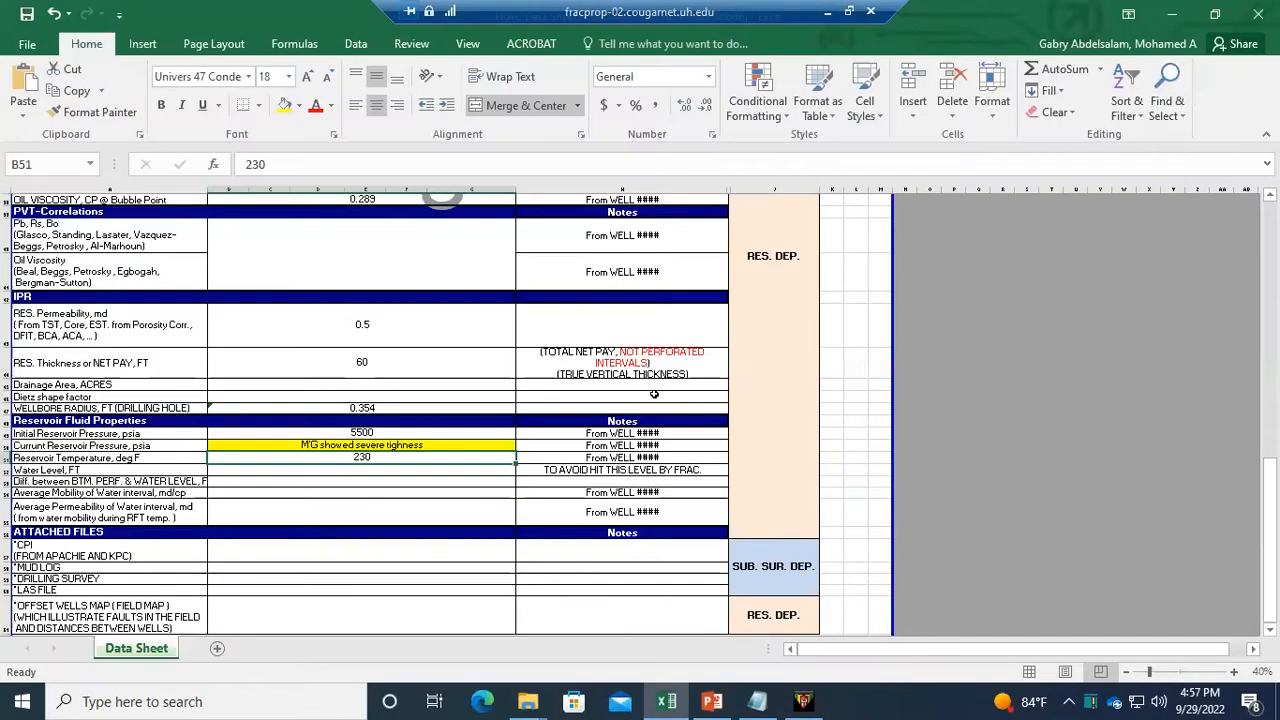
scroll(647, 383, up, 3)
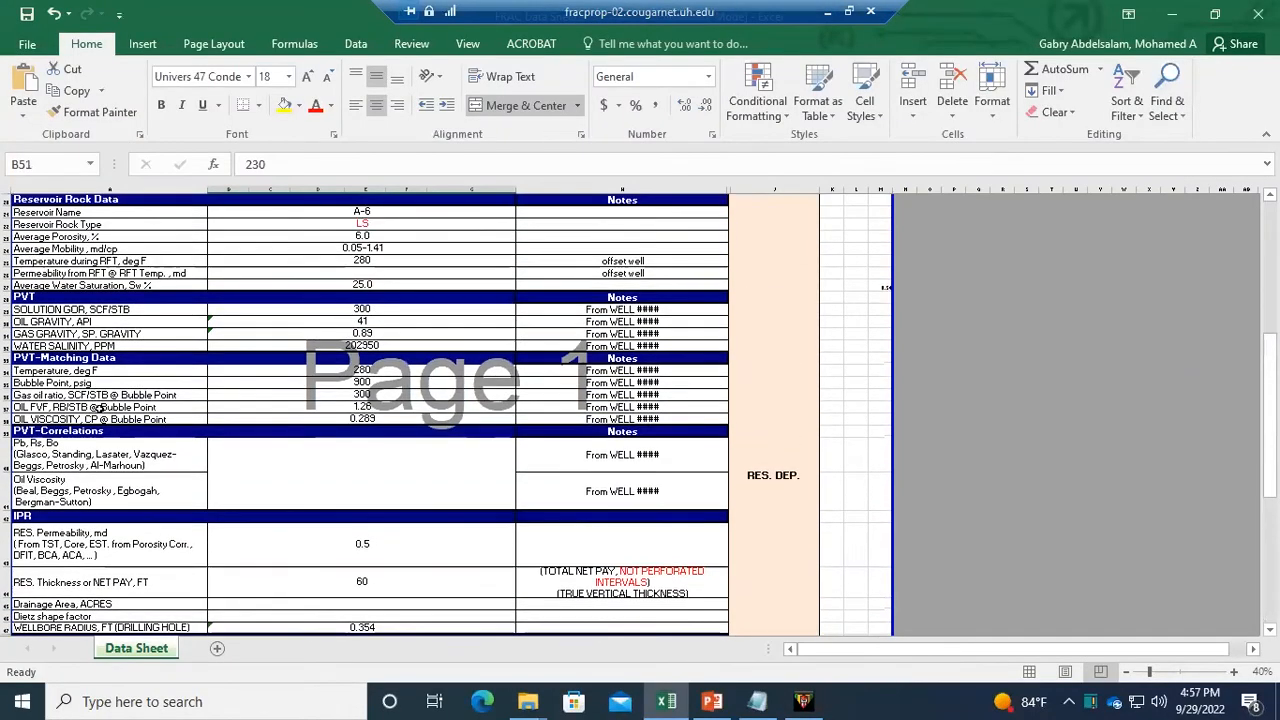
drag(88, 420, 372, 430)
key(alt+Tab)
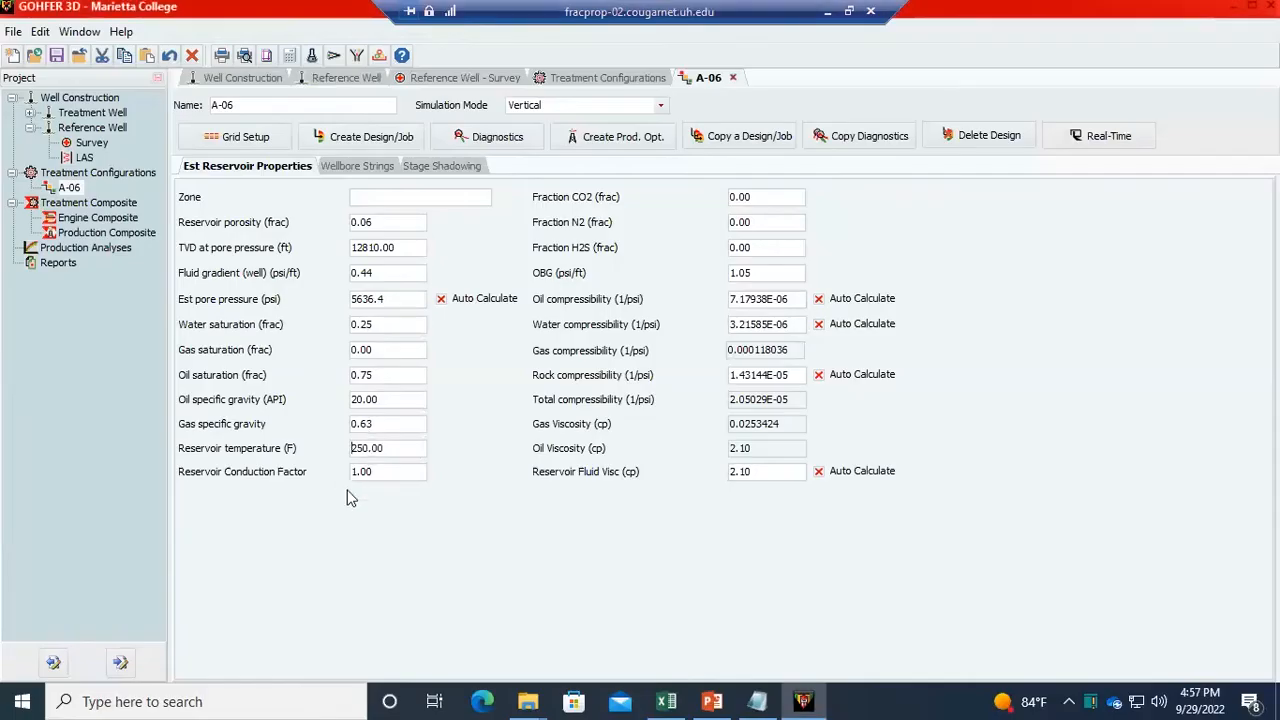
double_click(750, 447)
click(741, 423)
click(775, 450)
click(773, 472)
- Recheck the bubble-point oil viscosity in the data sheet and override the section's reservoir fluid viscosity with 0.289 cp
key(alt+Tab)
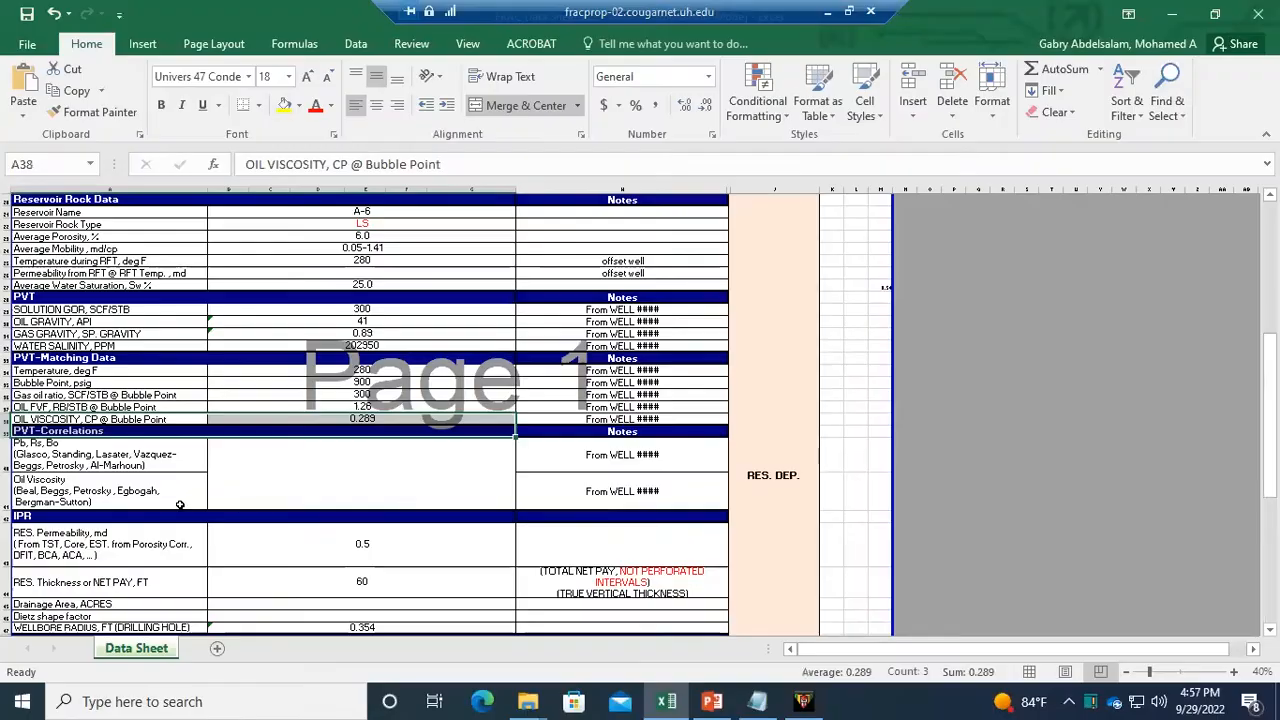
click(42, 406)
click(268, 416)
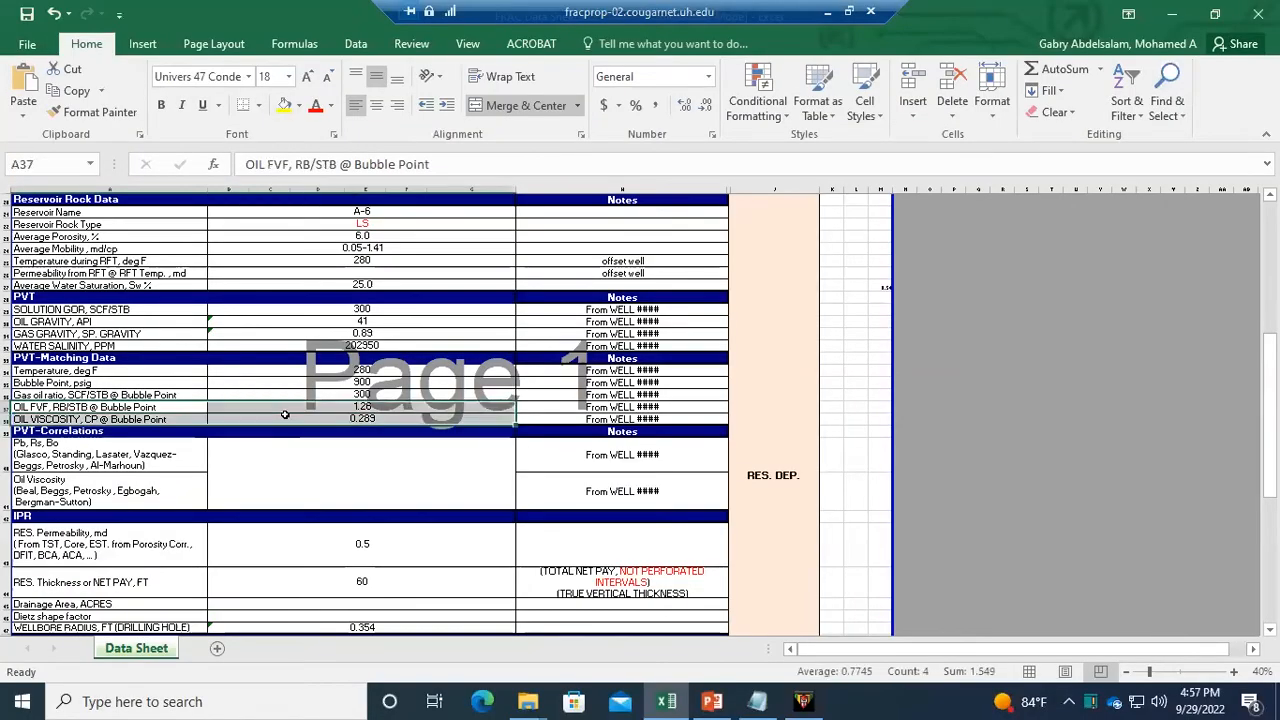
key(alt+Tab)
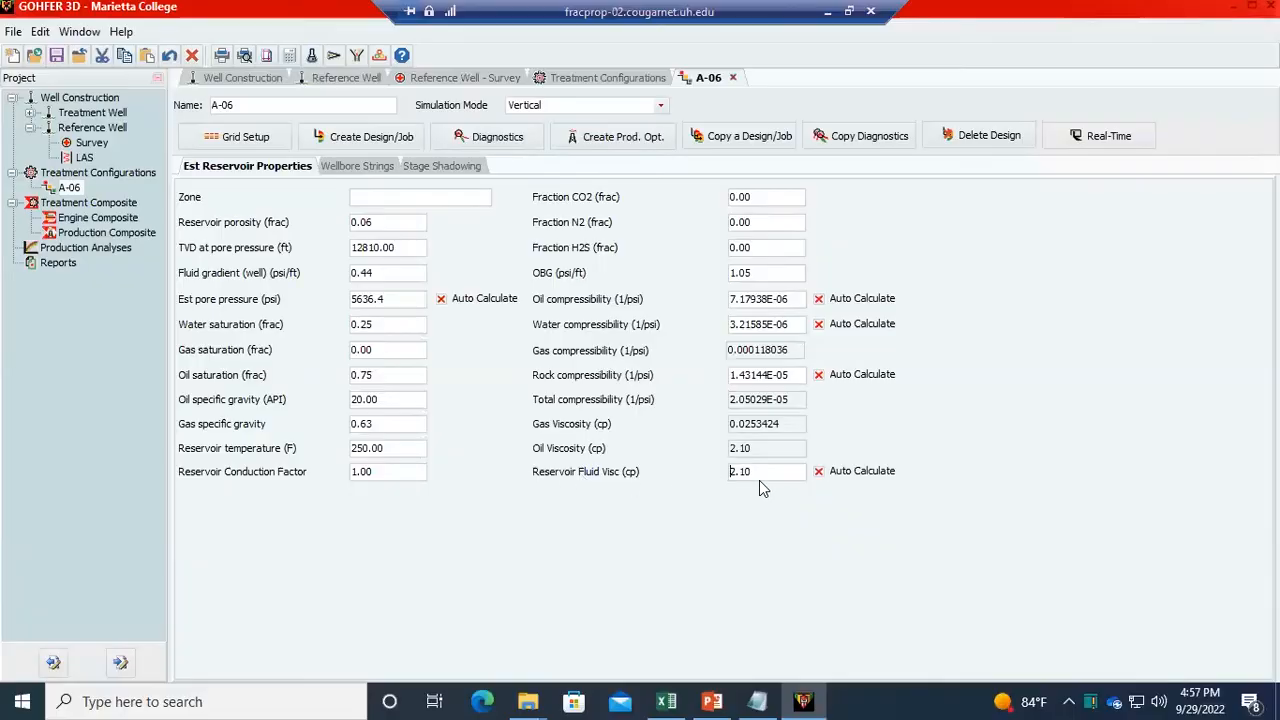
drag(763, 471, 706, 446)
text(0.289)
click(772, 270)
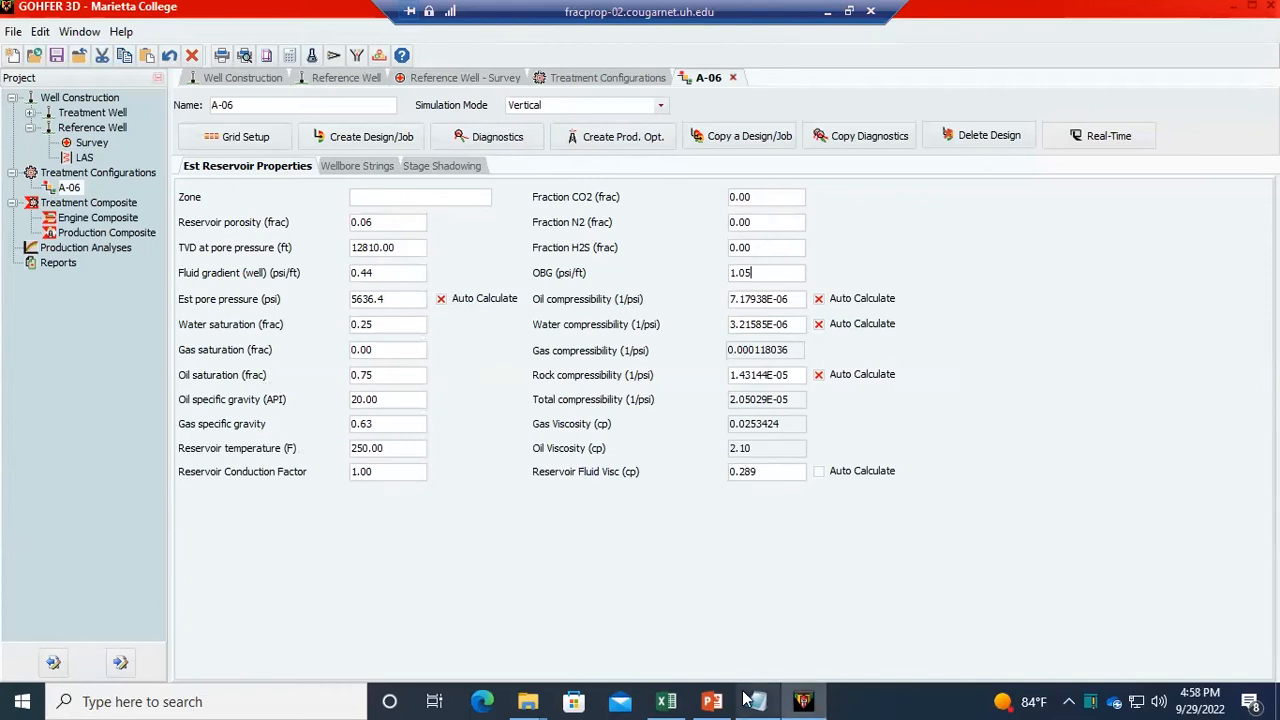
- Look up the gas gravity in the data sheet and try to set the section's gas specific gravity to 0.89
click(666, 701)
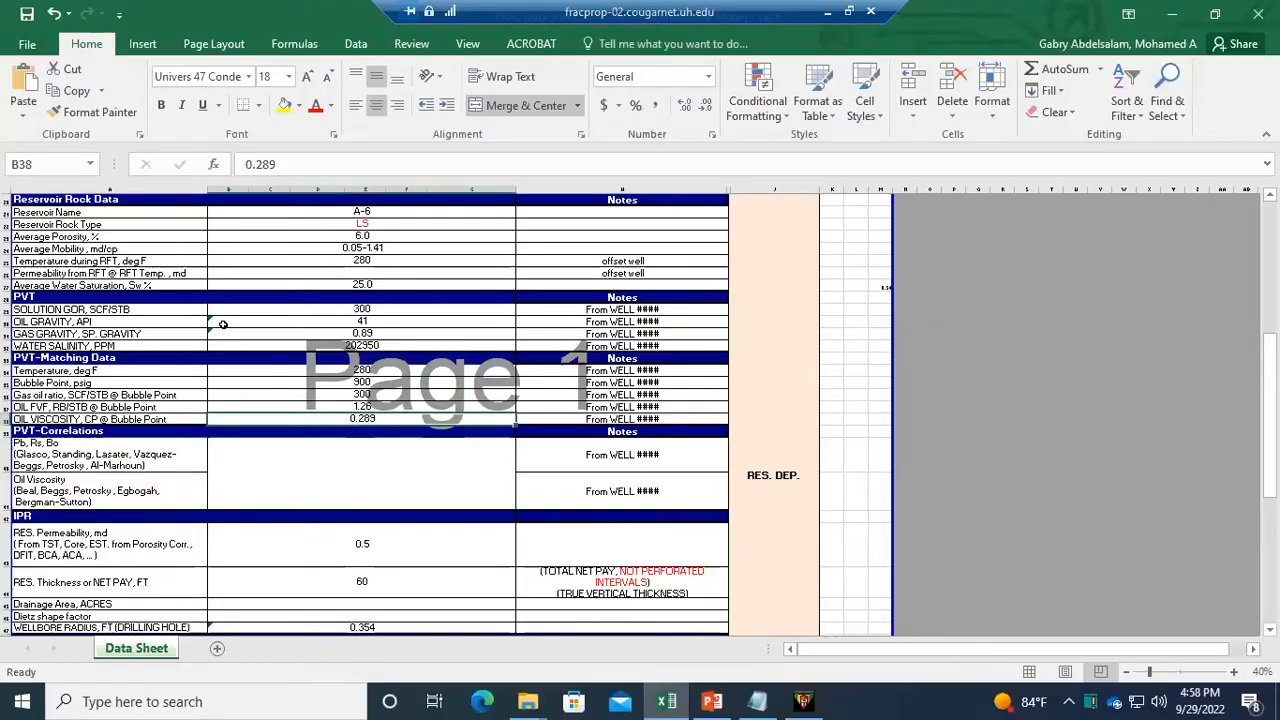
drag(297, 335, 141, 330)
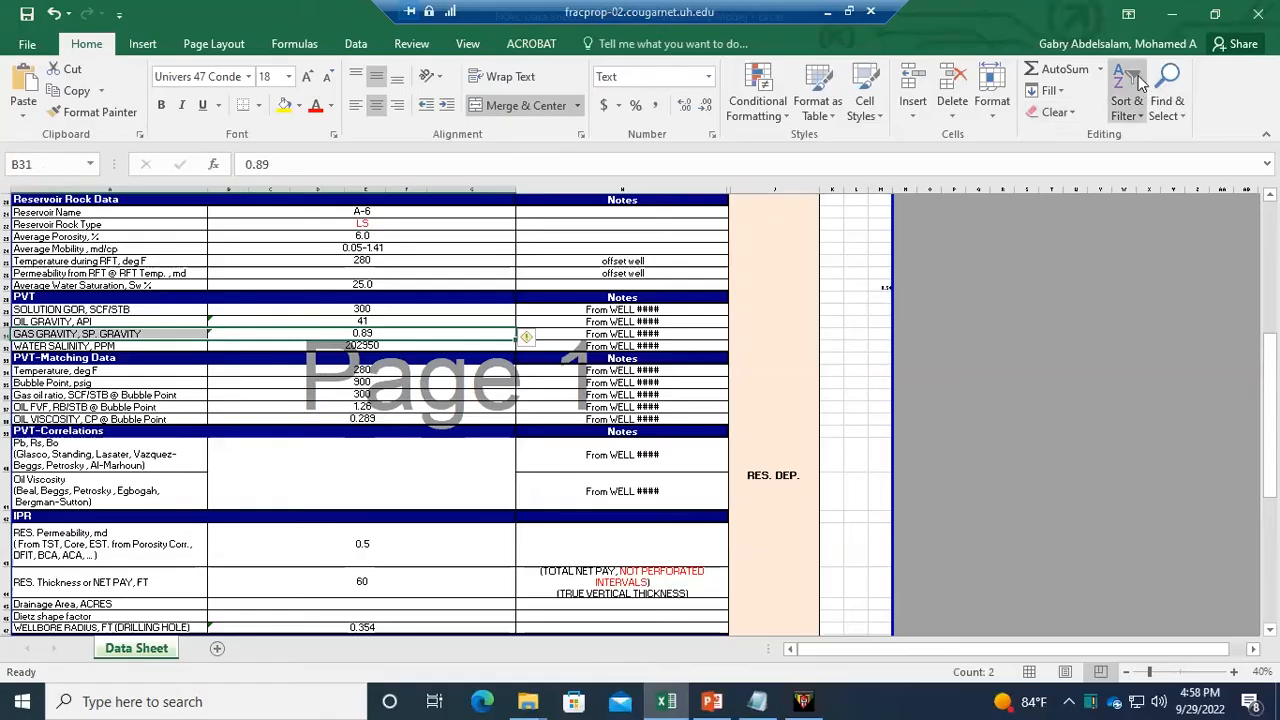
key(alt+Tab)
click(400, 423)
click(400, 423)
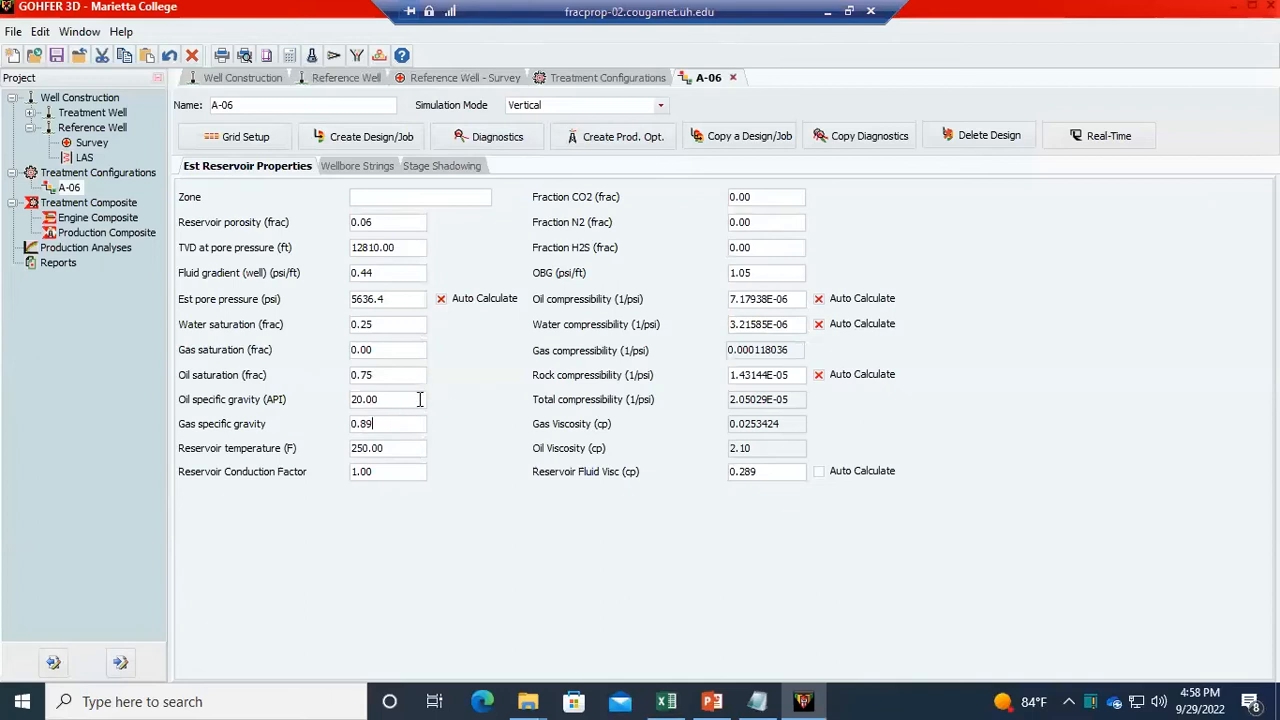
- Review the PVT data in the data sheet and set the section's oil specific gravity to 41 API
key(alt+Tab)
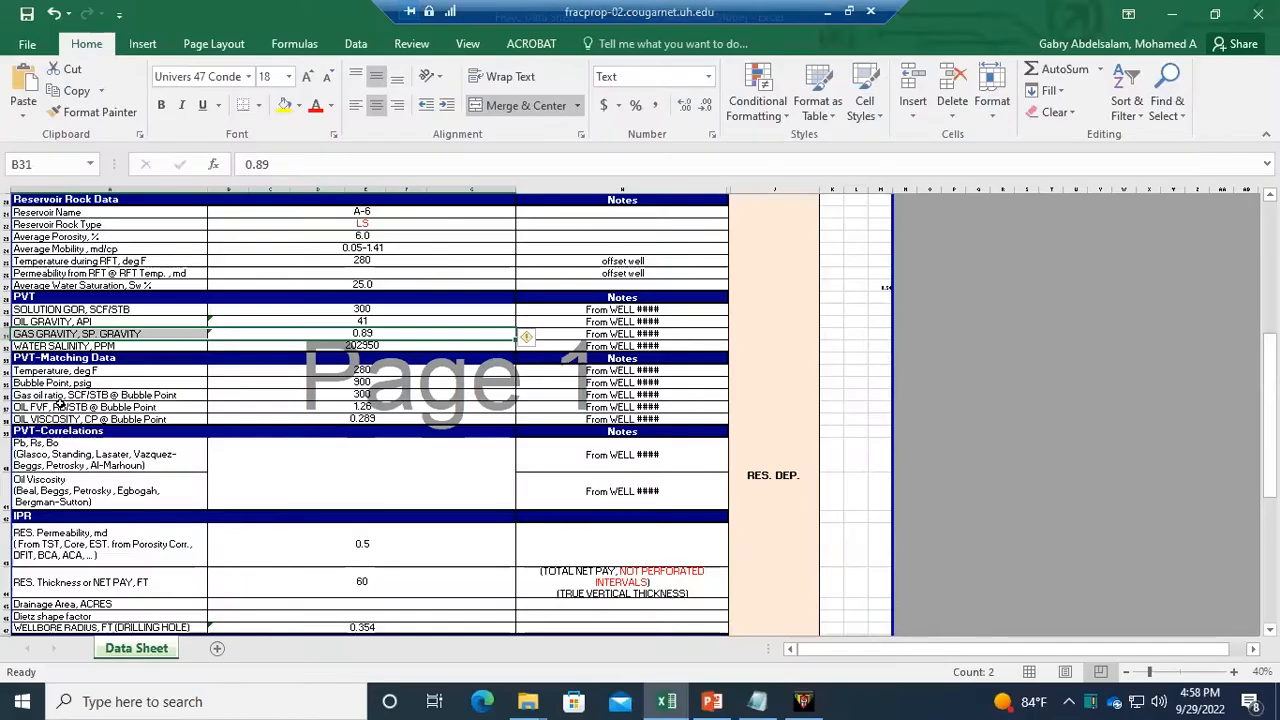
drag(93, 372, 100, 418)
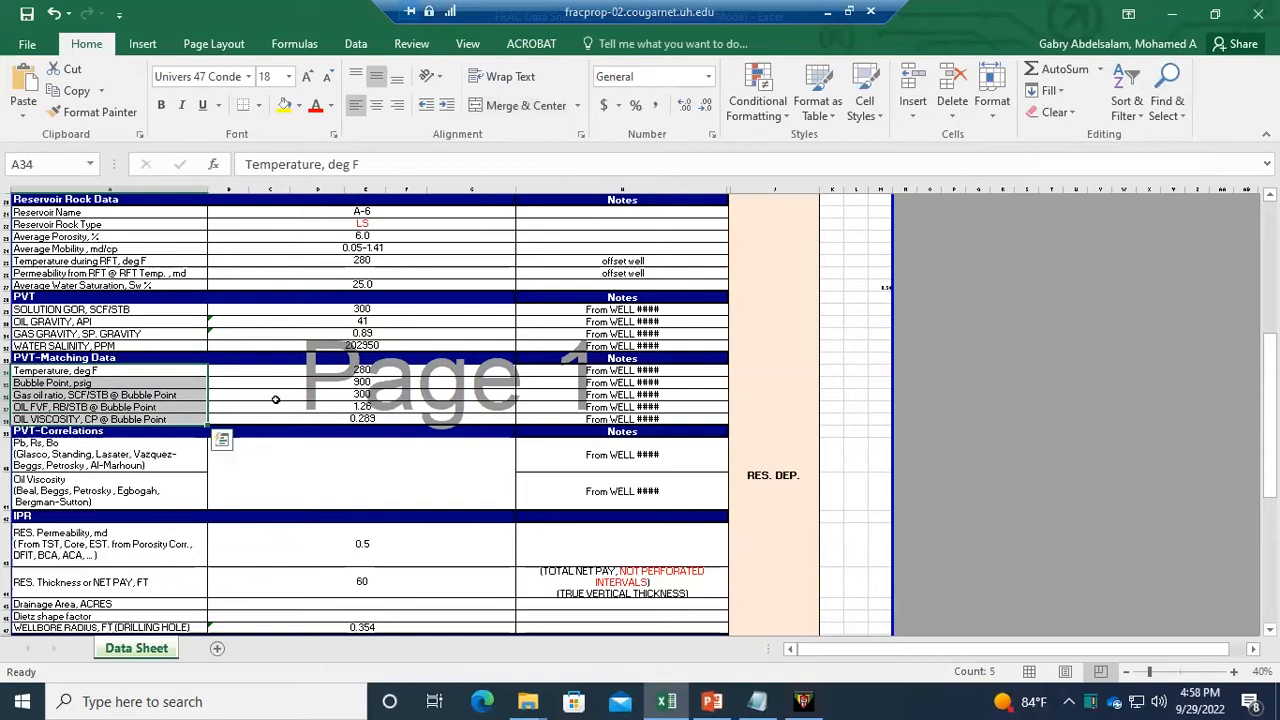
click(319, 322)
key(alt+Tab)
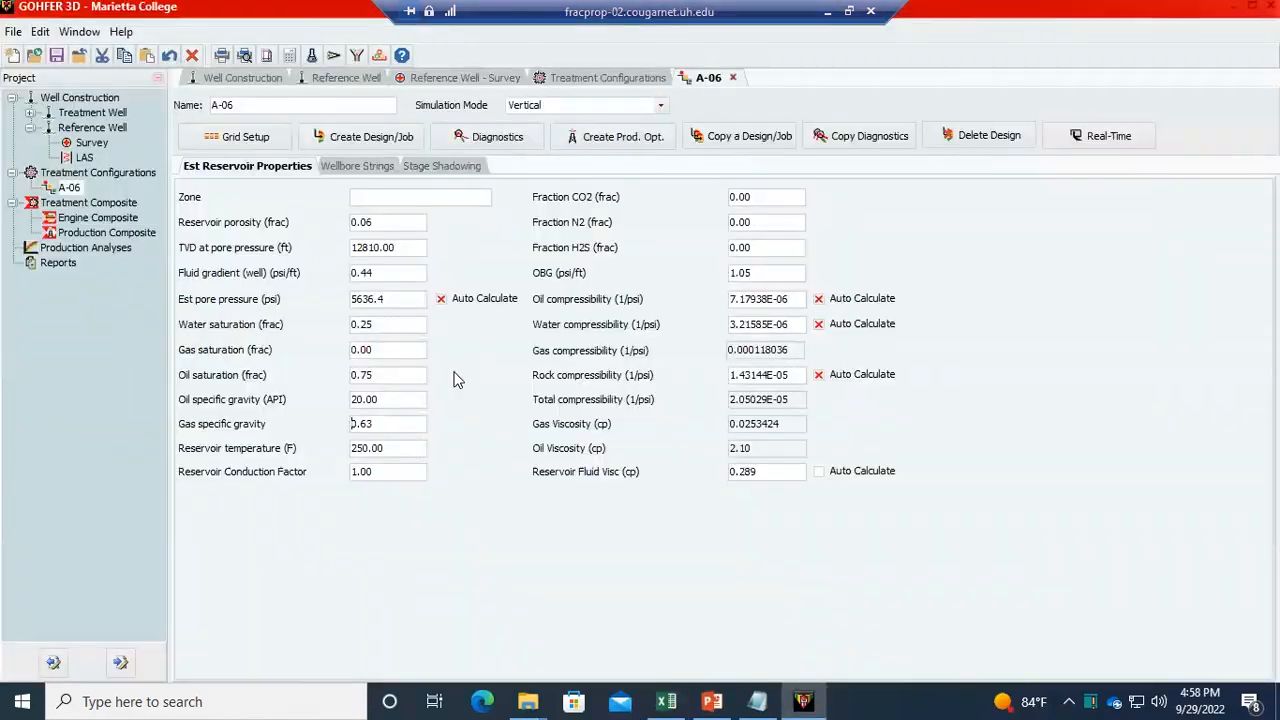
click(388, 399)
key(shift+Home)
text(41)
- In the reference well's wellbore strings, set the effective treatment diameter of segment 1 to 6.2 in
click(364, 167)
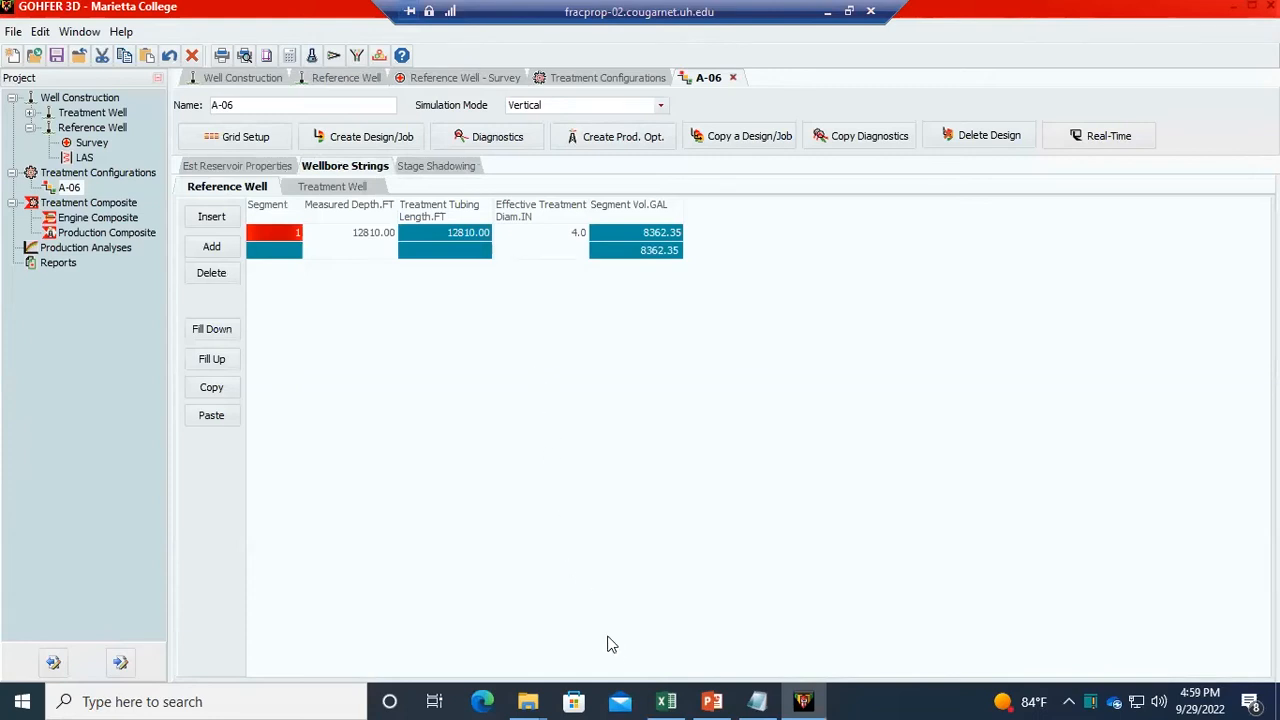
double_click(575, 240)
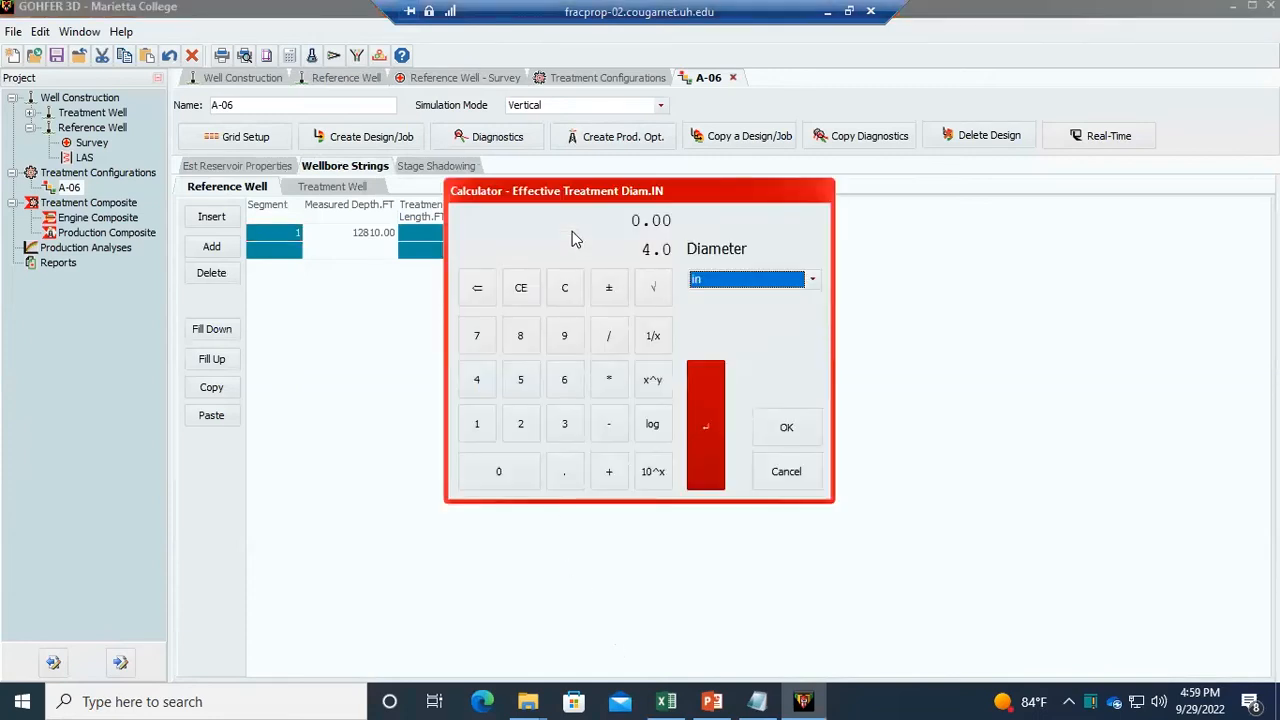
click(783, 468)
text(7)
key(BackSpace)
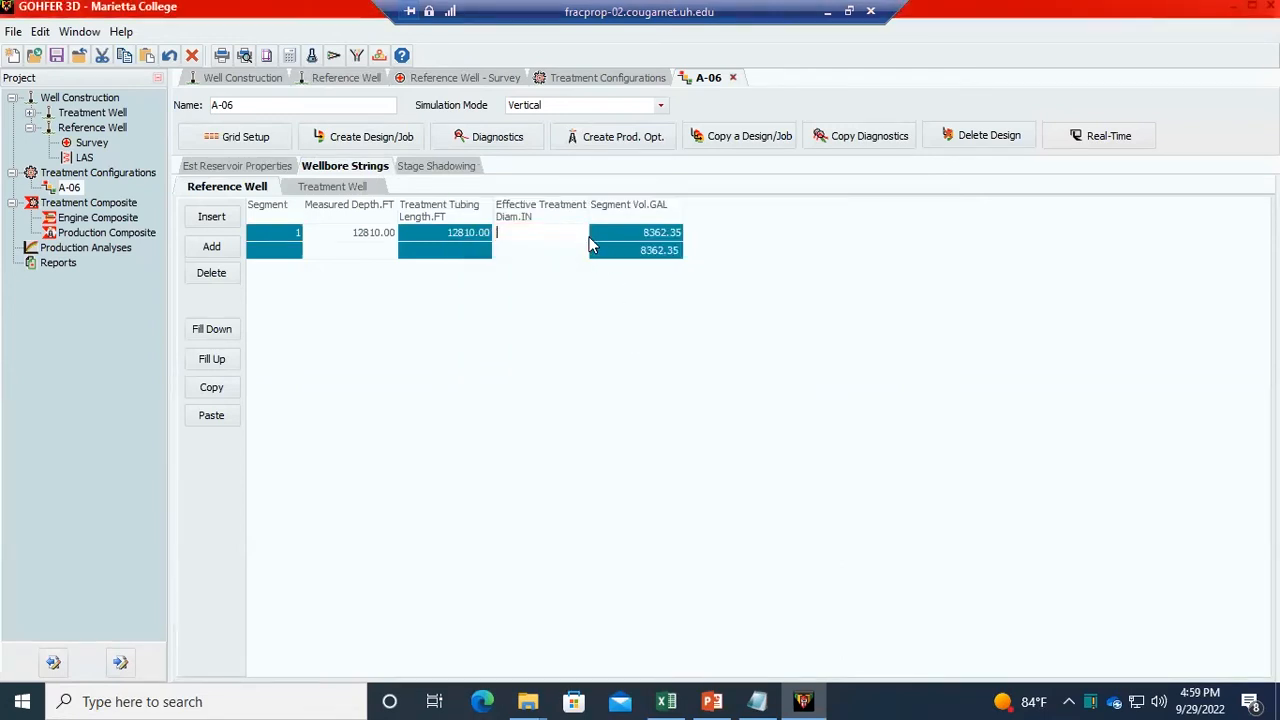
text(6.2)
key(Return)
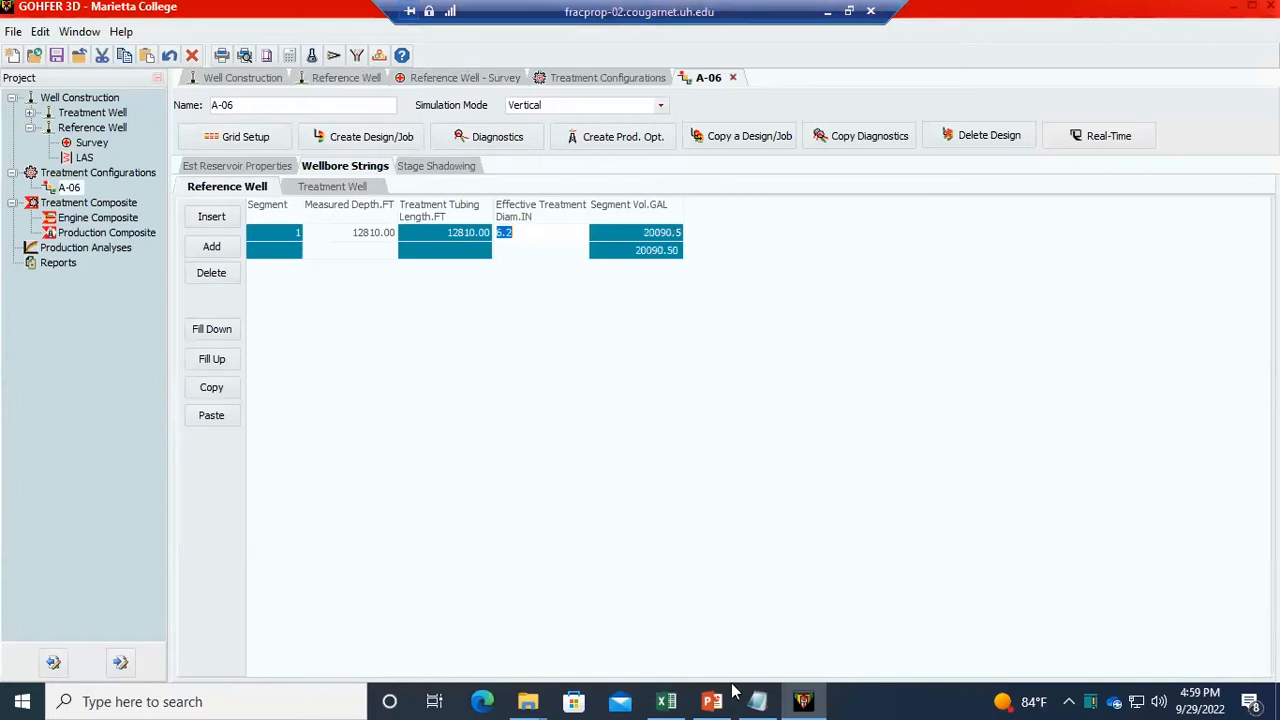
- Check the tubing and casing depths in the Excel data sheet for the reference well's treatment string
click(452, 234)
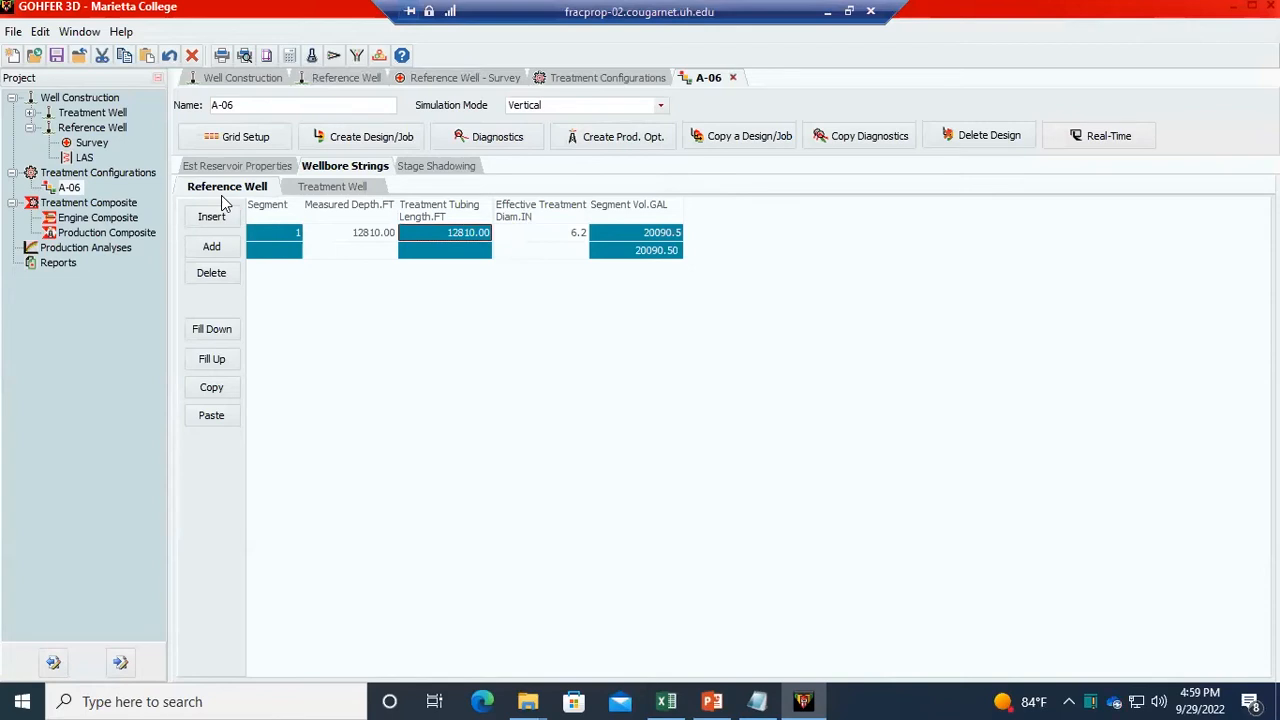
click(666, 701)
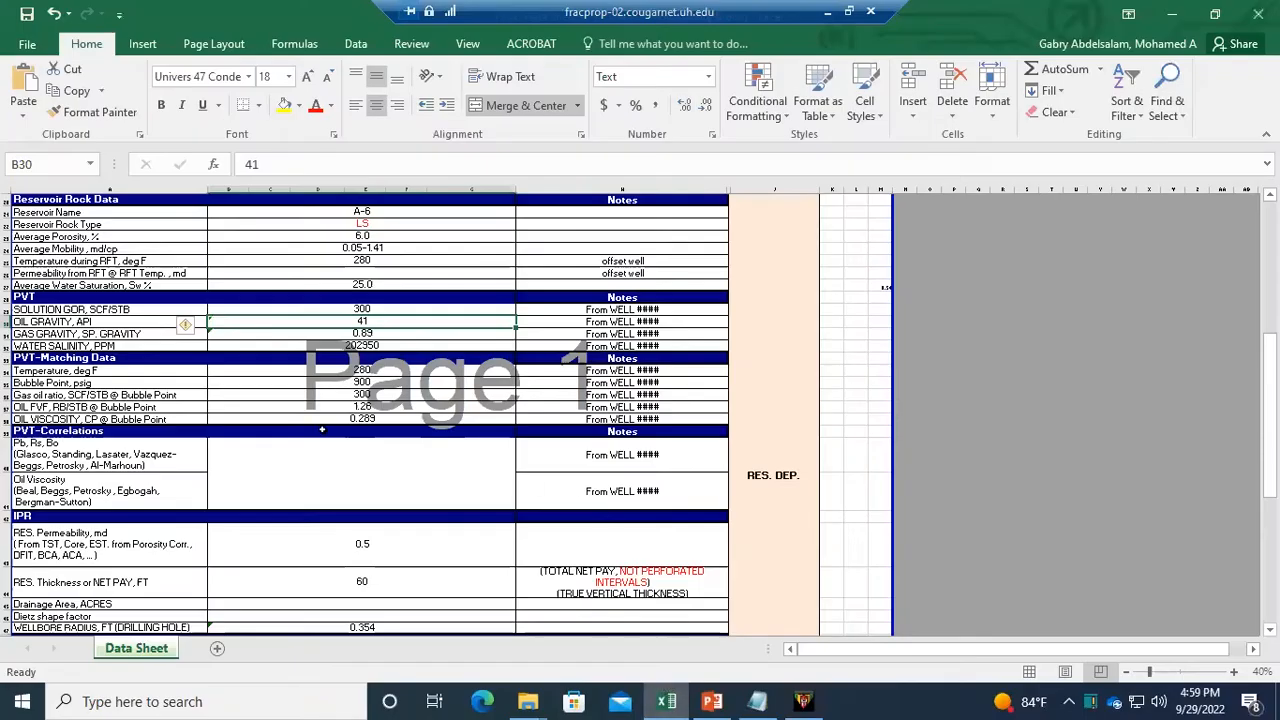
scroll(289, 543, up, 5)
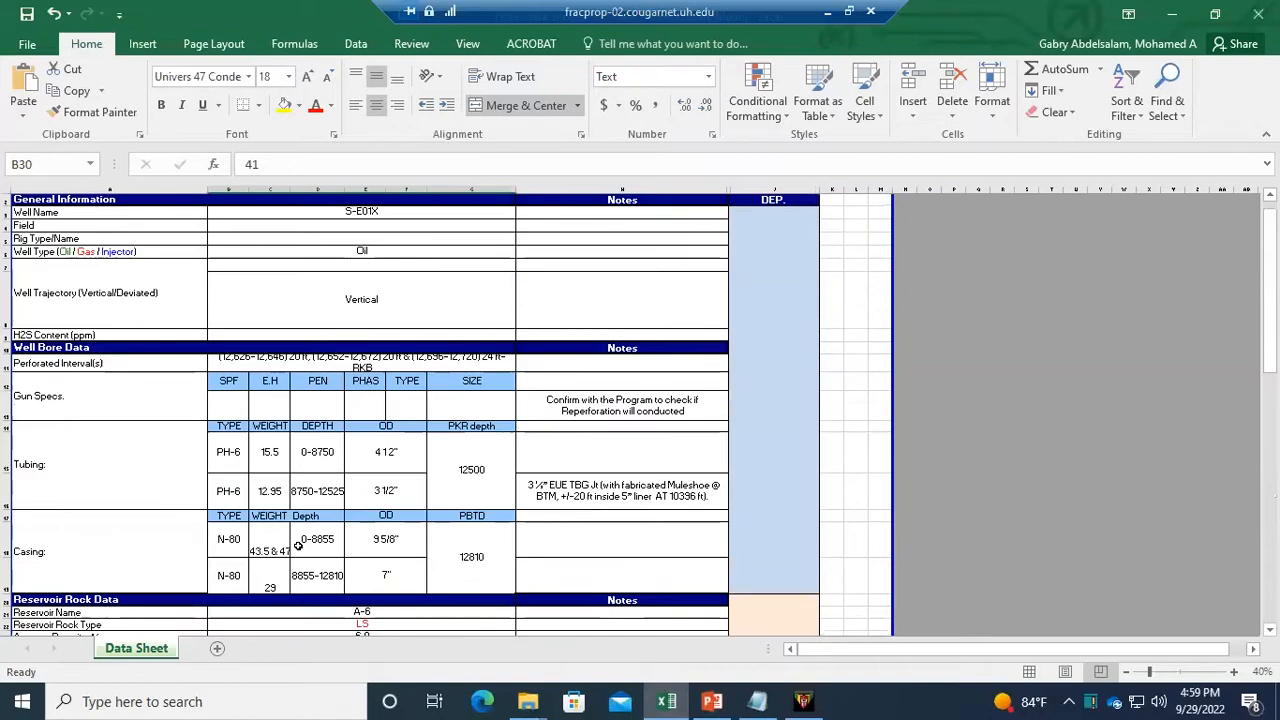
- Examine the type, weight, depth and outer diameter of each casing and tubing string in the Well Bore Data section
click(229, 541)
click(316, 543)
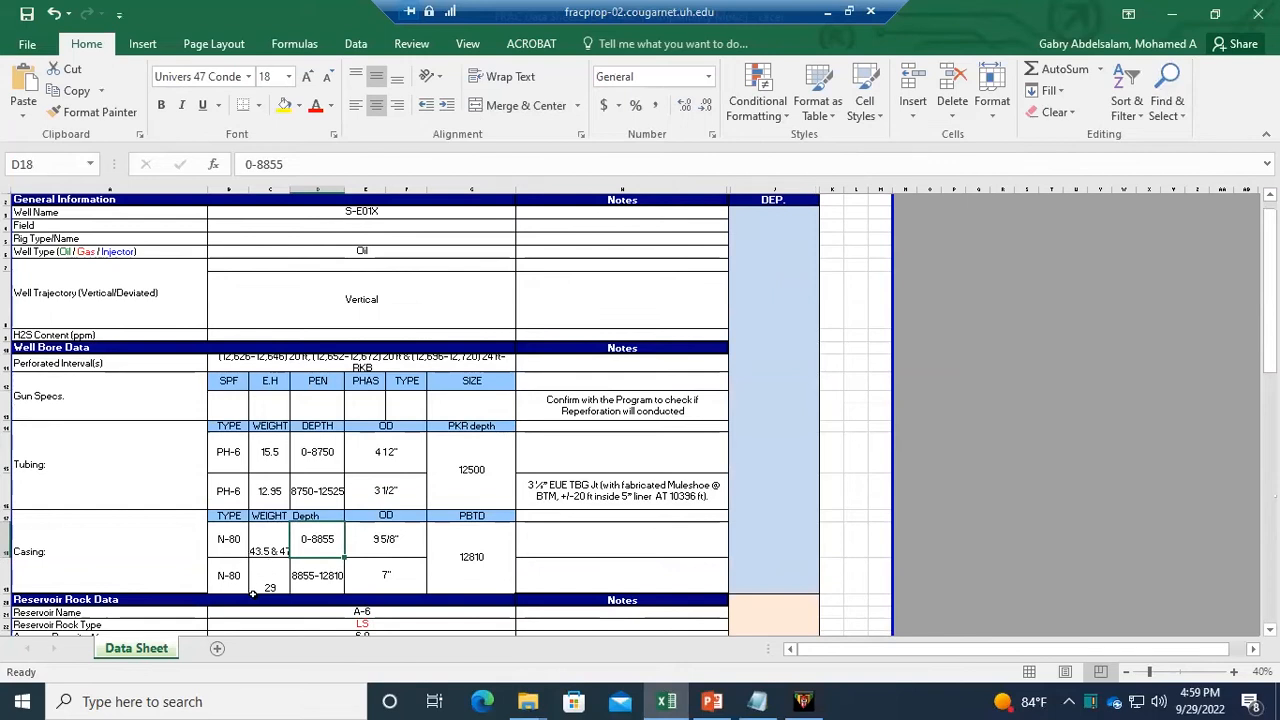
click(362, 579)
click(317, 577)
drag(232, 569, 387, 580)
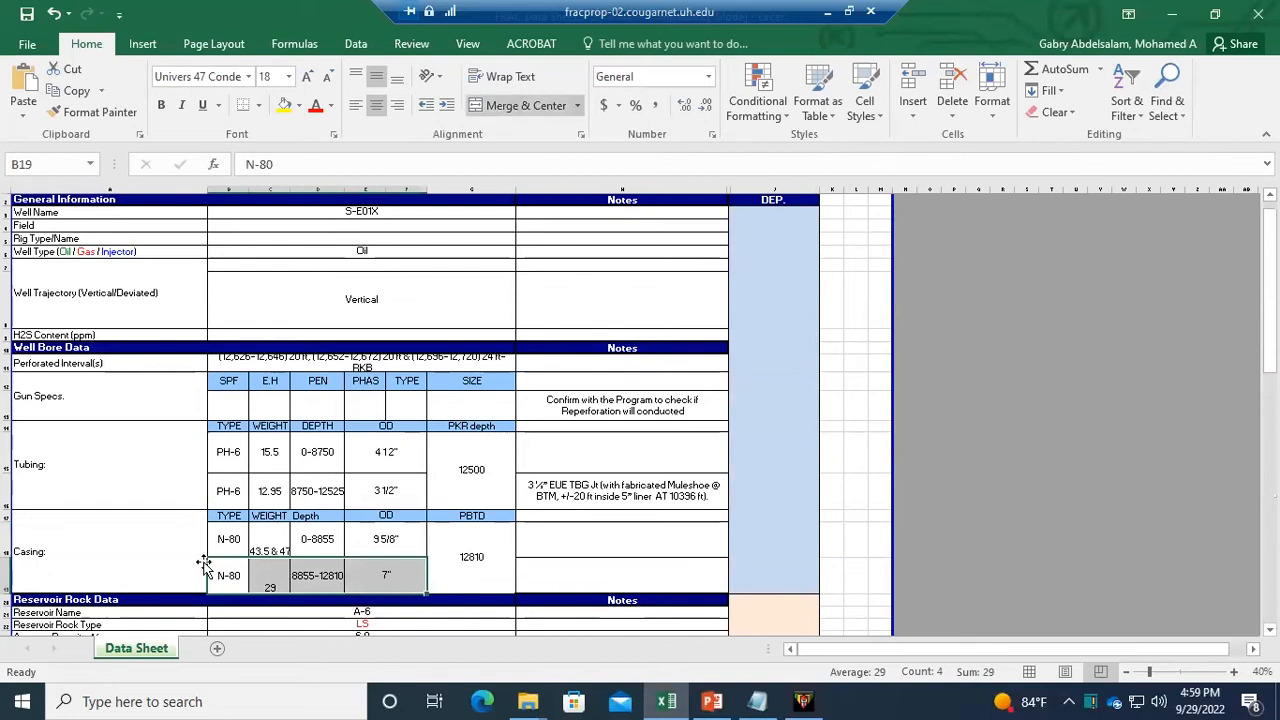
drag(266, 452, 400, 455)
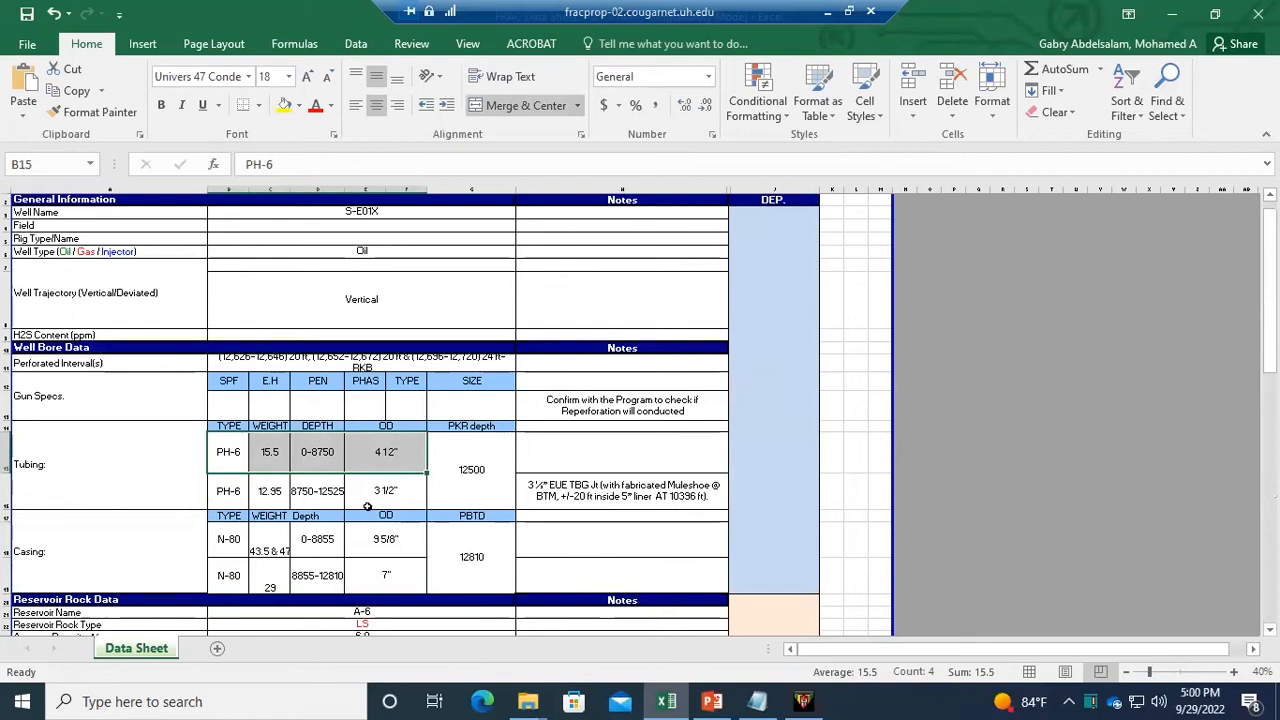
drag(378, 489, 238, 488)
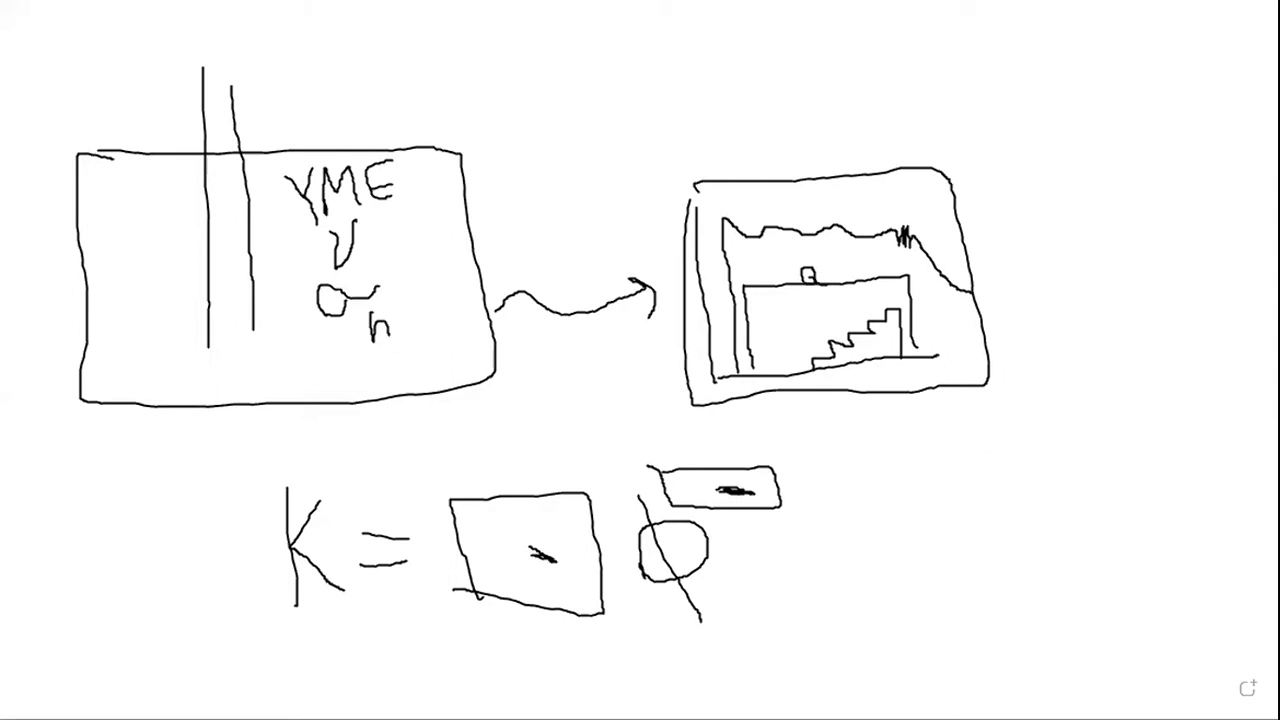
- Draw two long near-vertical lines side by side in the blank area of the whiteboard, beside the existing sketches
drag(1120, 35, 1143, 417)
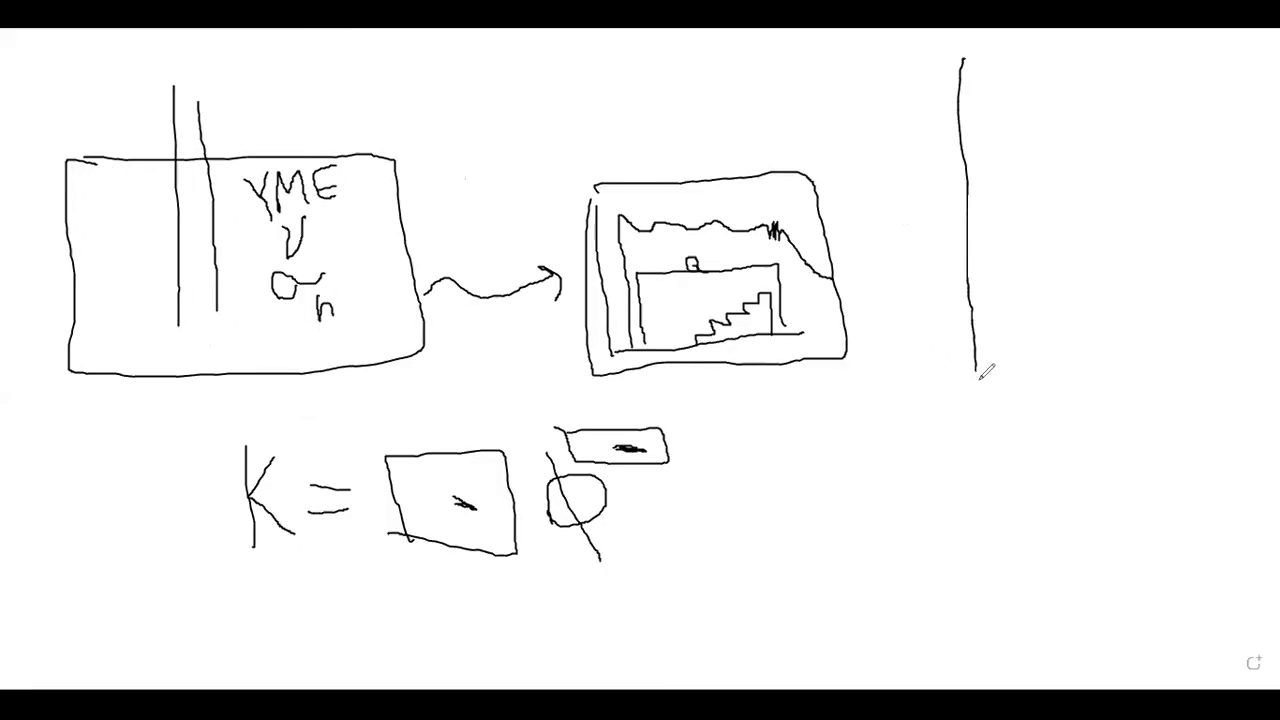
drag(1165, 46, 1192, 388)
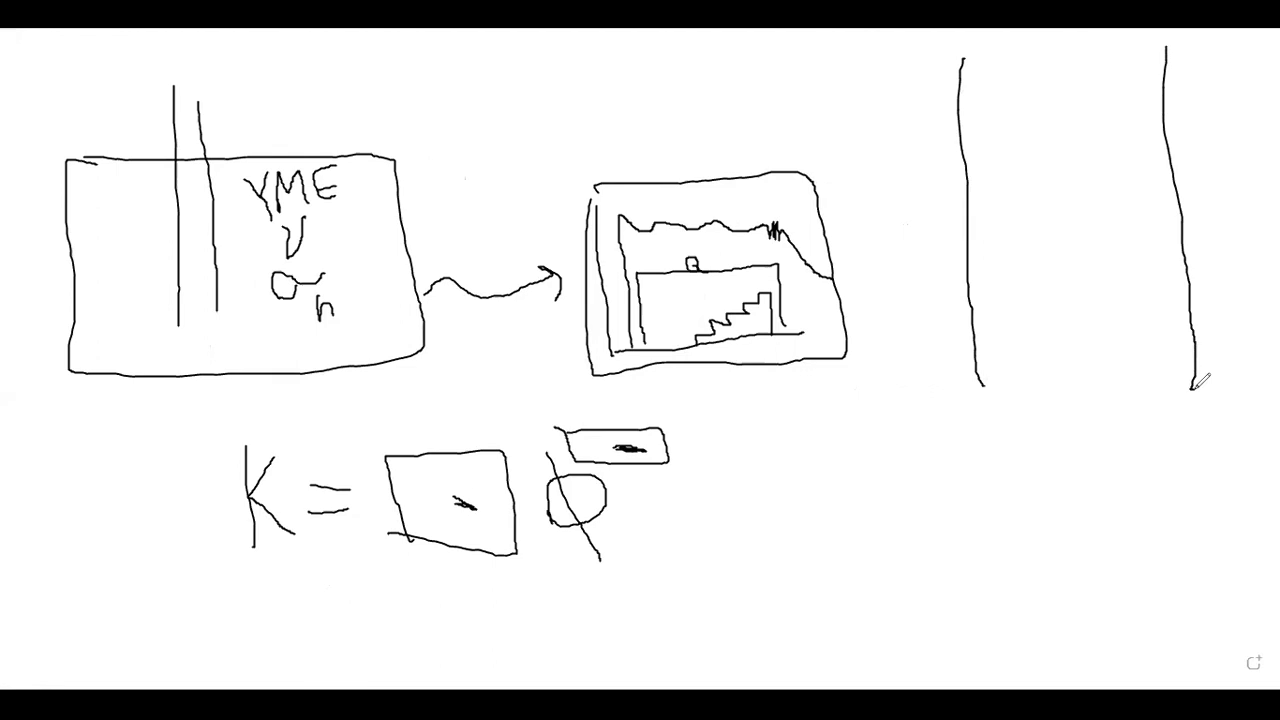
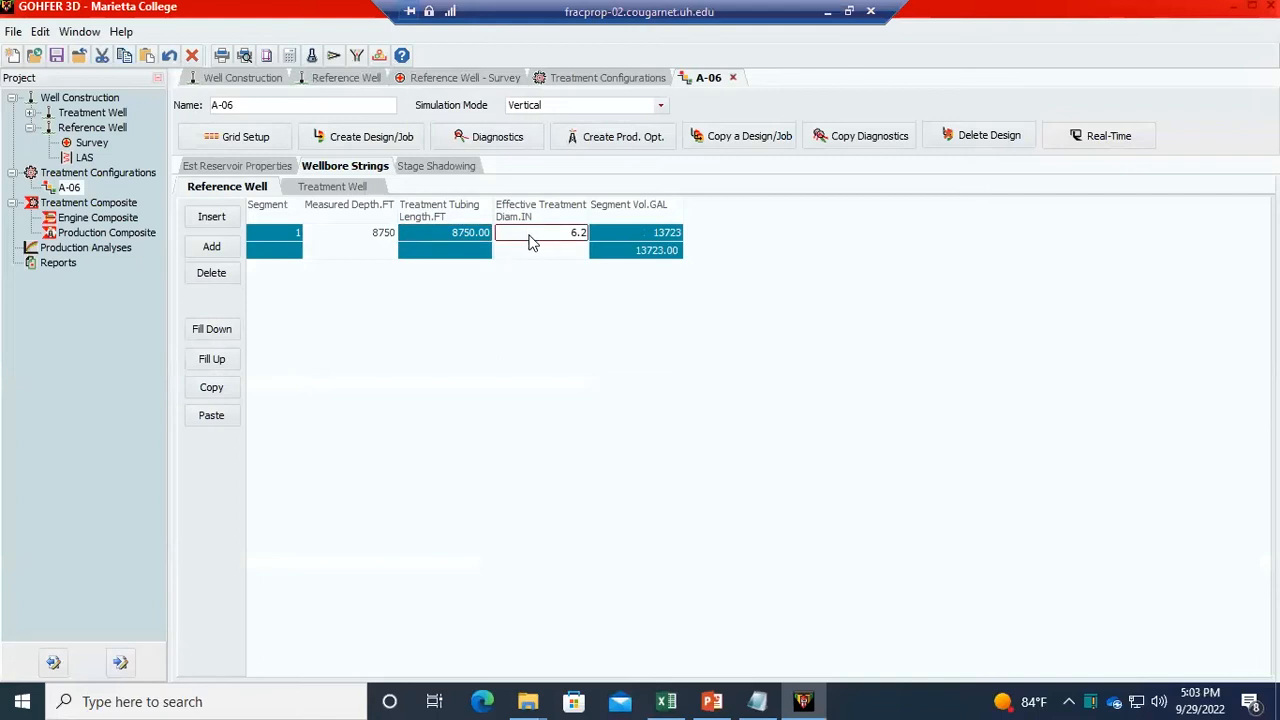
- Set the reference well segment's effective treatment diameter to 3.68 in and insert two blank segments above it
text(3.68)
key(Return)
click(211, 216)
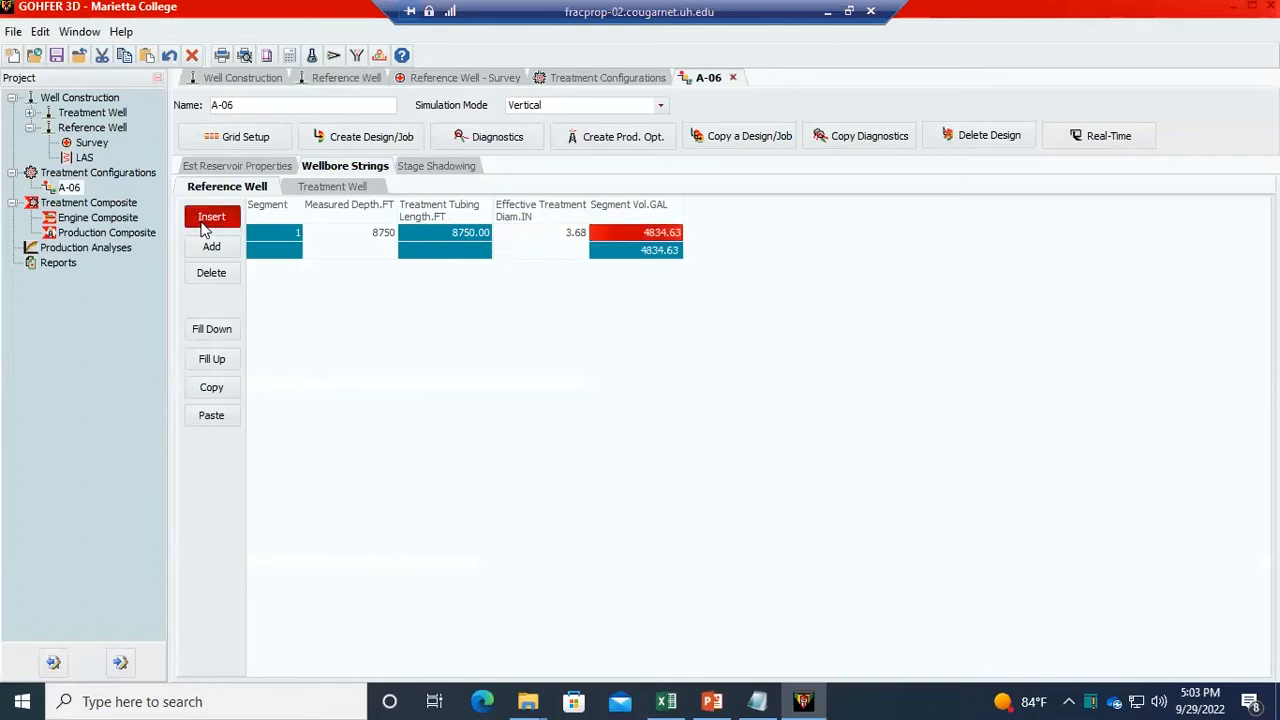
click(366, 234)
click(367, 253)
drag(366, 250, 584, 250)
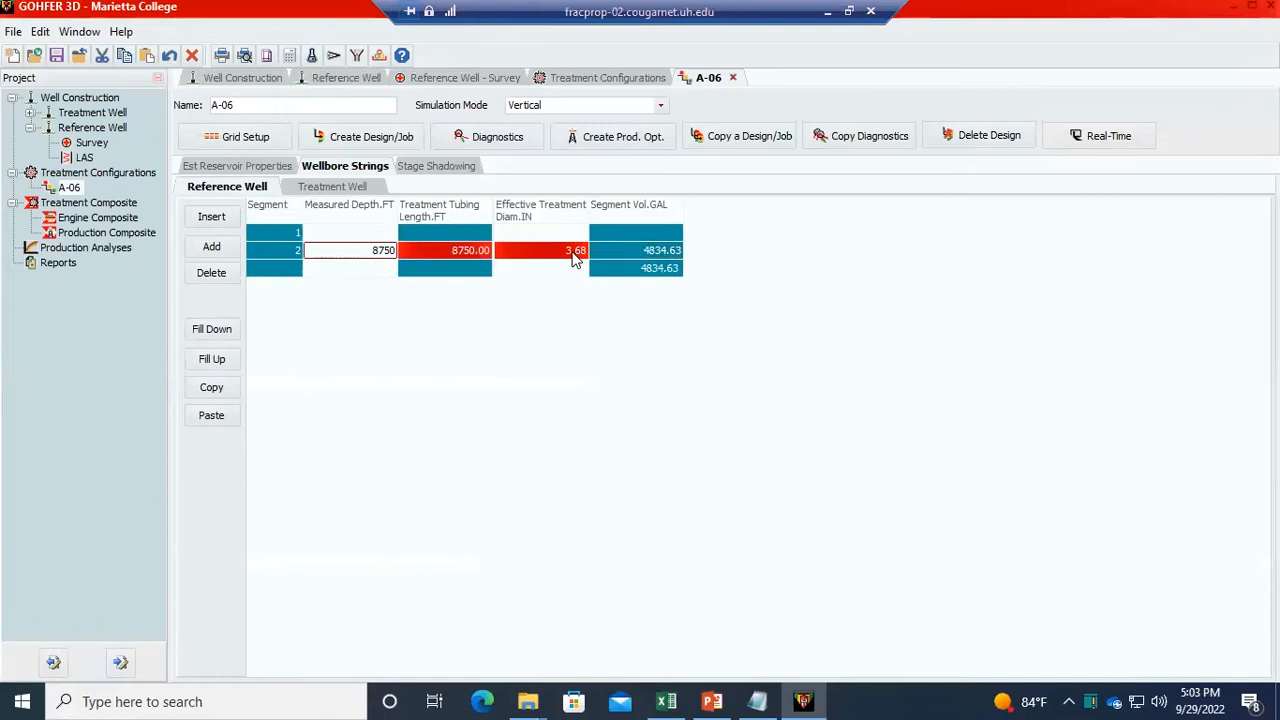
click(379, 238)
click(211, 216)
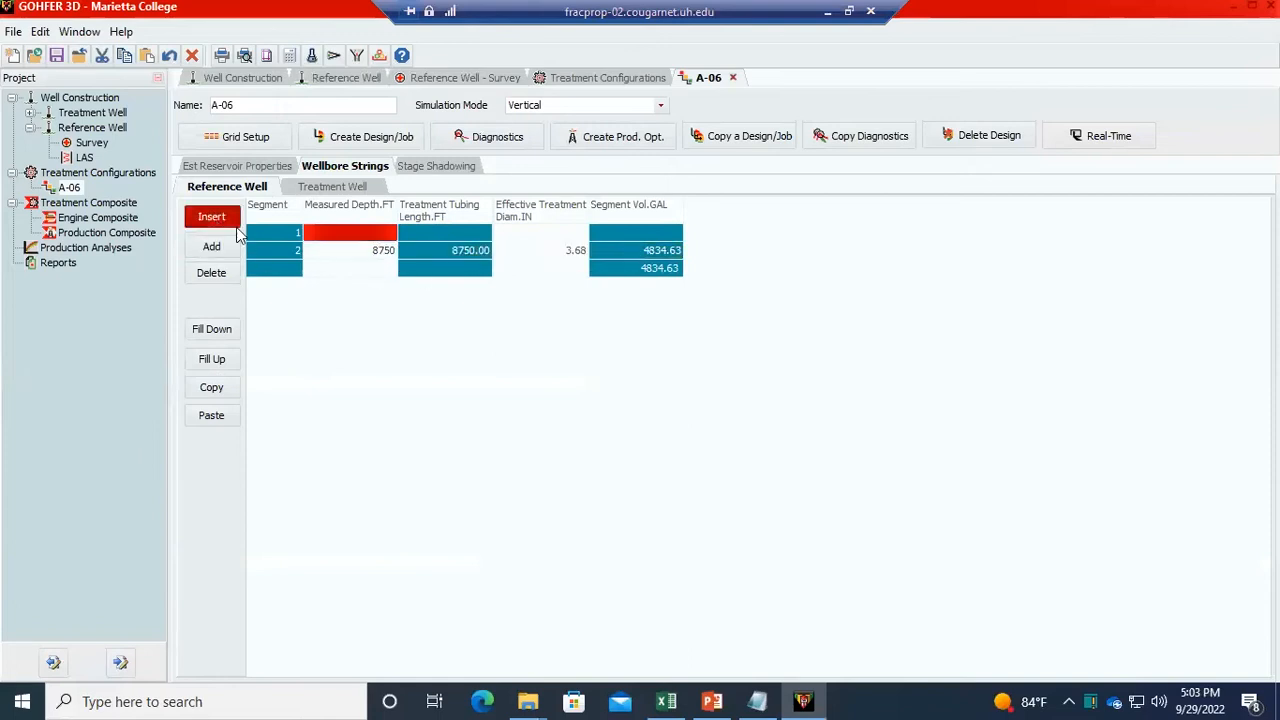
- Give segment 1 a measured depth of 8750 ft and an effective treatment diameter of 3.68 in
click(375, 231)
text(8750)
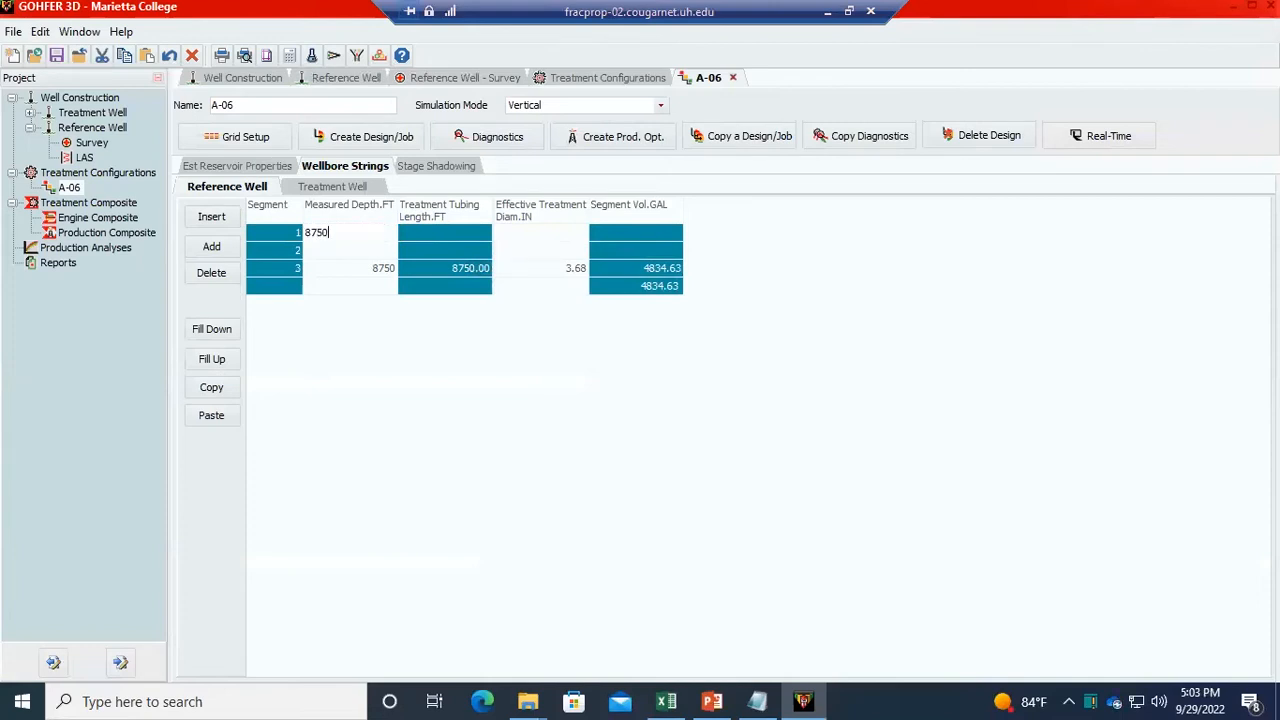
click(505, 234)
text(3.68)
click(383, 254)
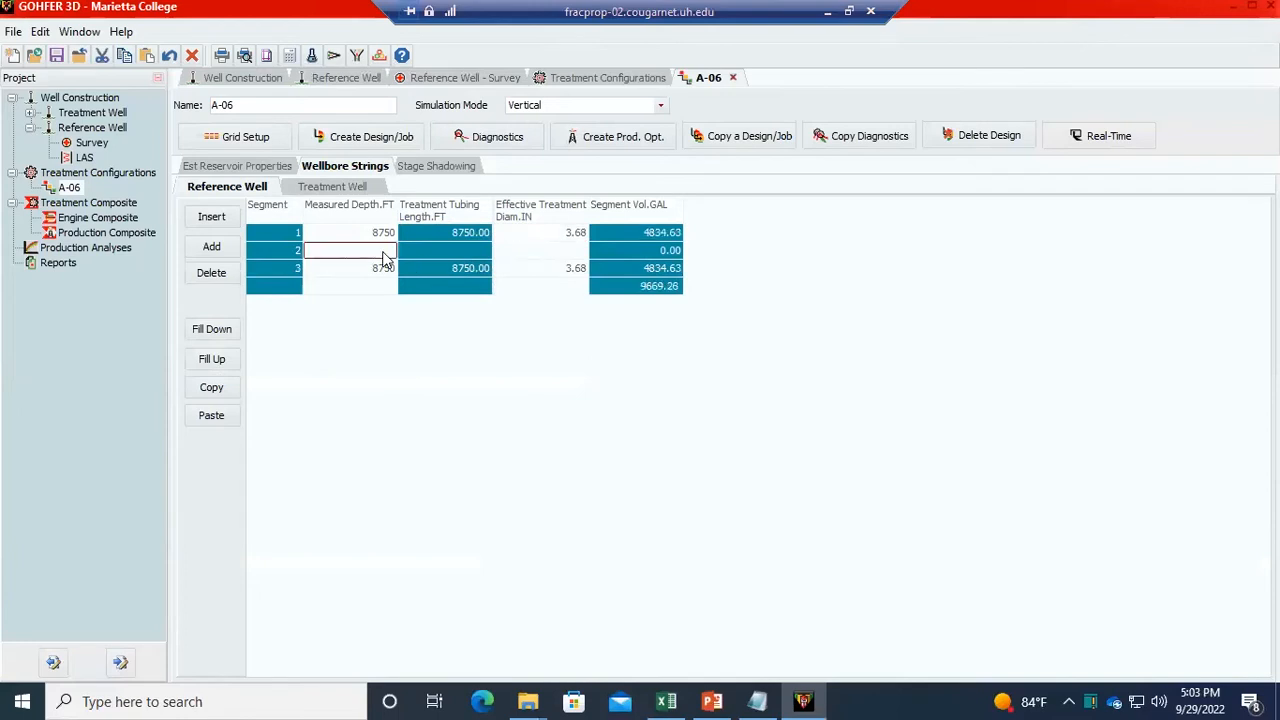
text(87)
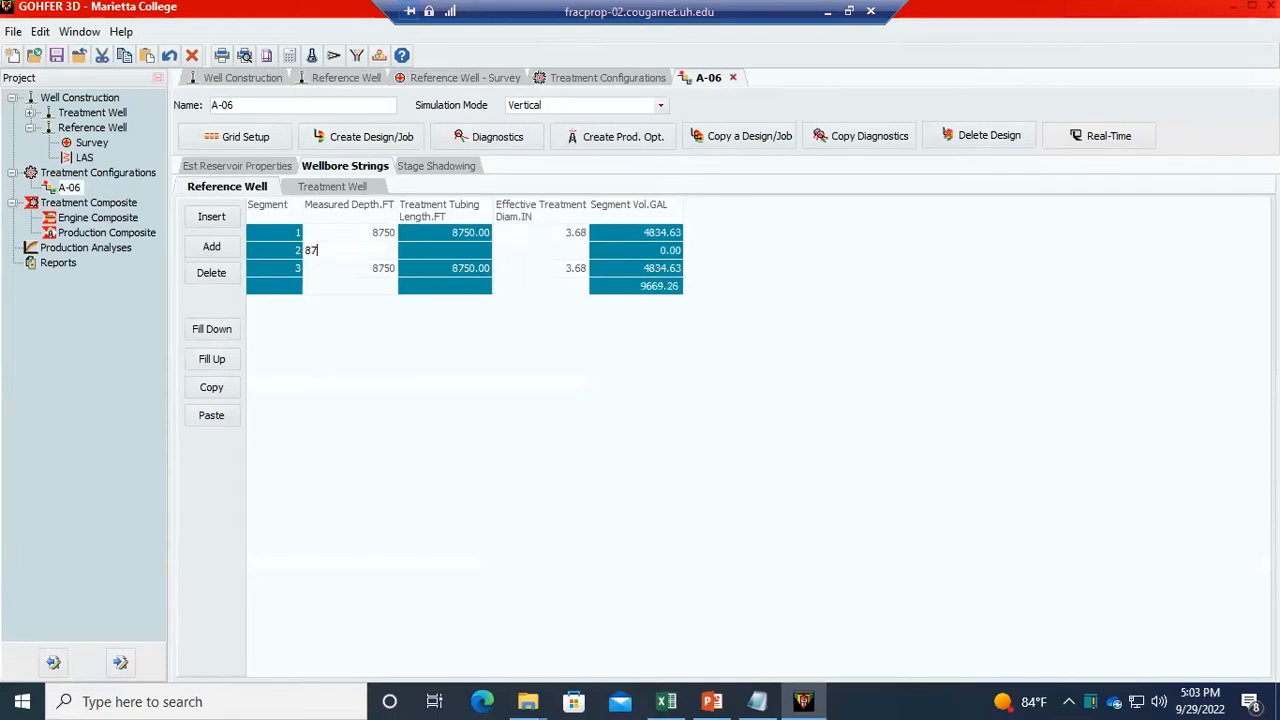
text(50)
key(Return)
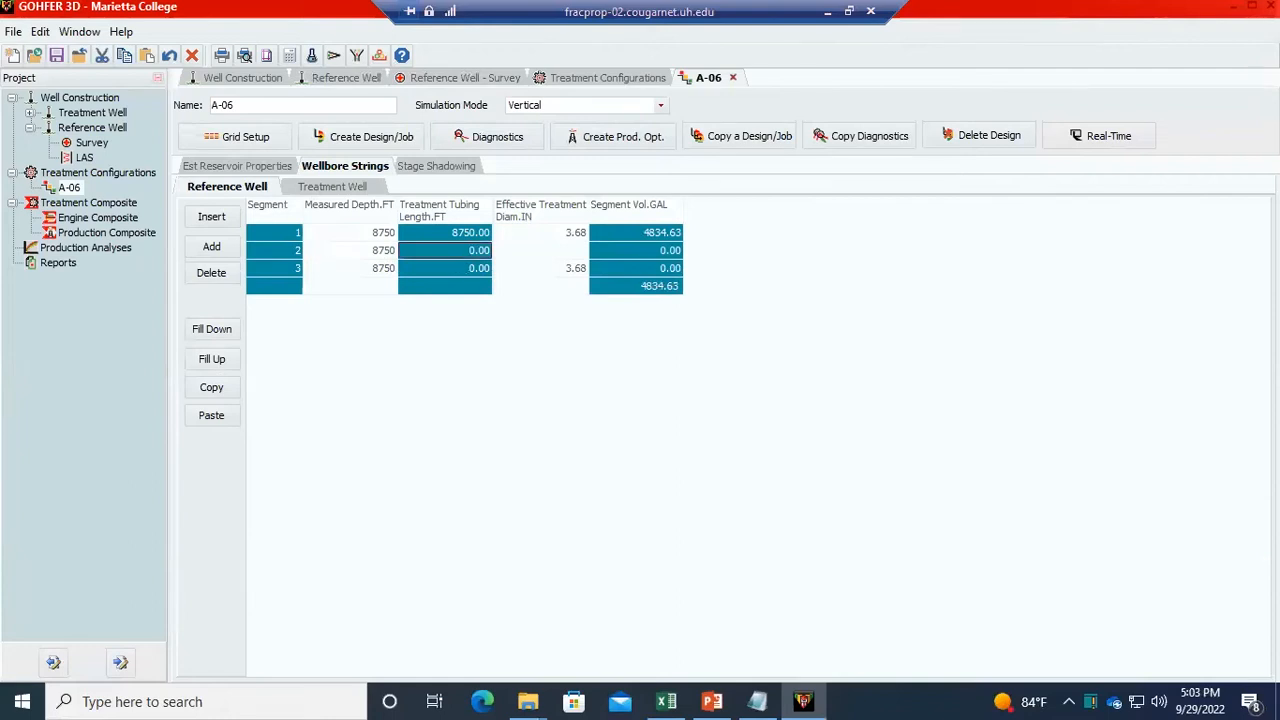
click(585, 252)
- Give segment 2 a measured depth of 12550 ft and an effective treatment diameter of 2.75 in
click(381, 252)
text(126)
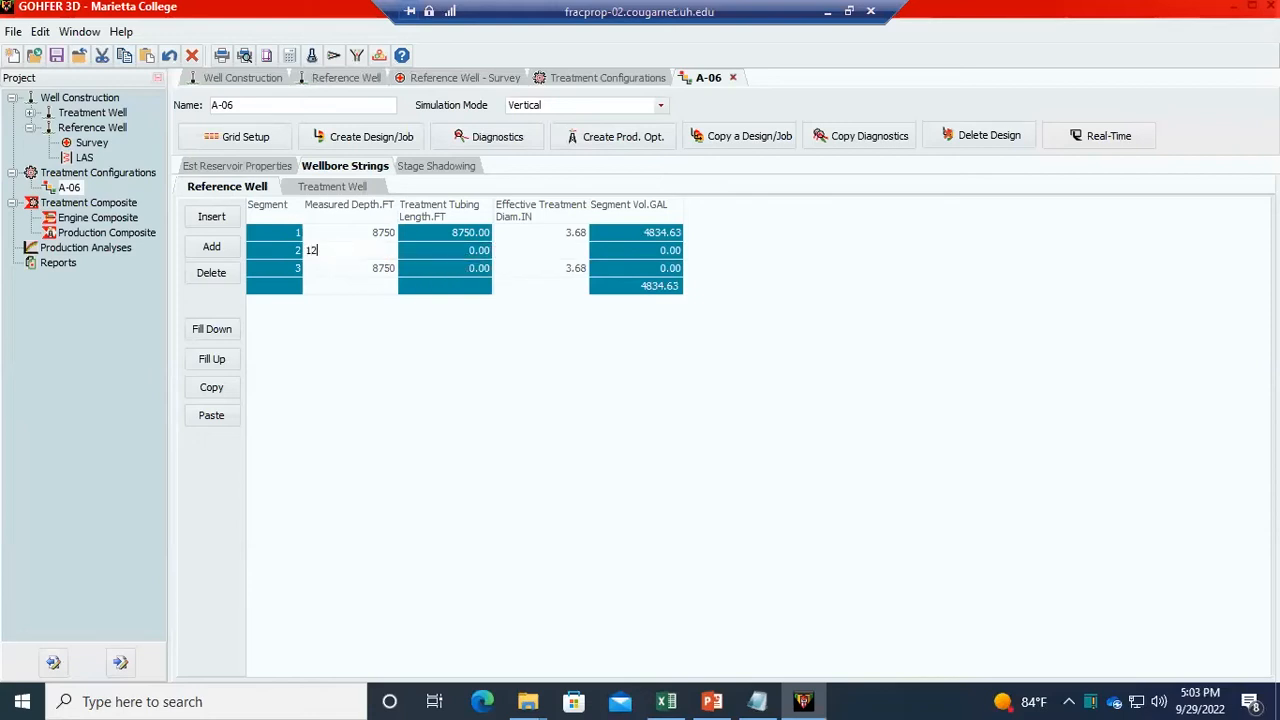
key(BackSpace)
text(600)
key(BackSpace)
key(BackSpace)
key(BackSpace)
text(550)
key(Return)
click(572, 254)
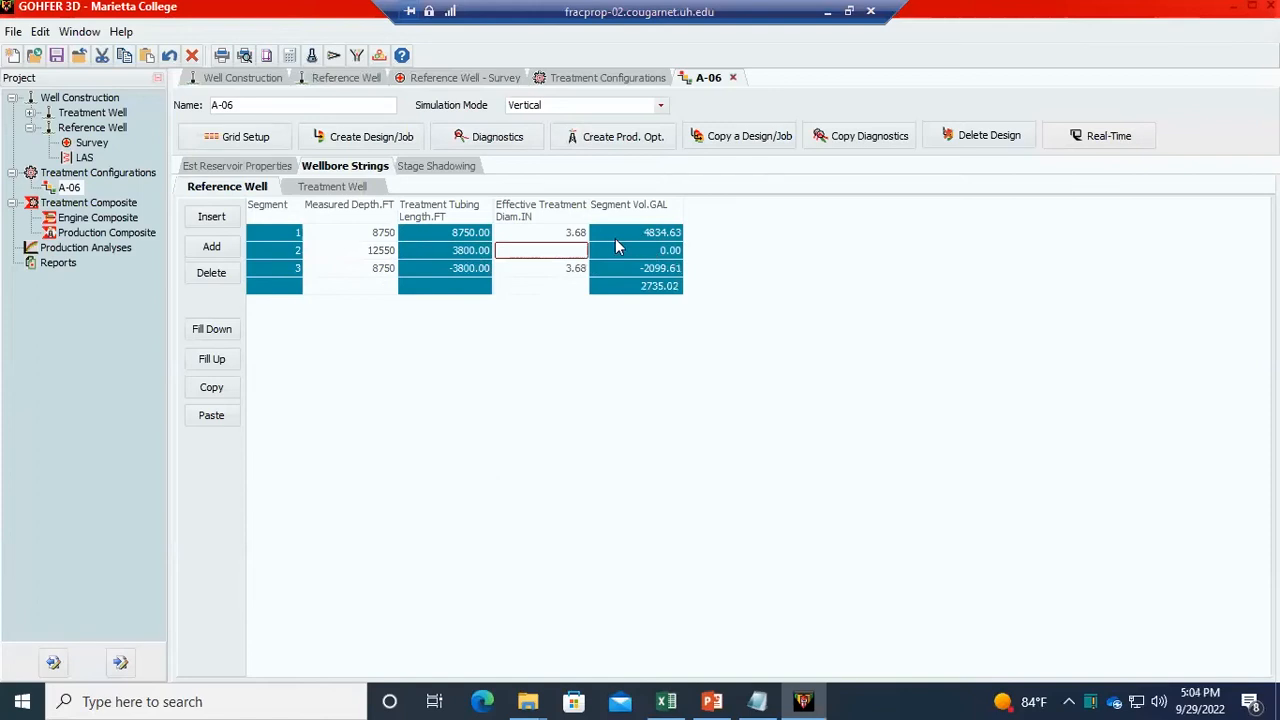
text(2.75)
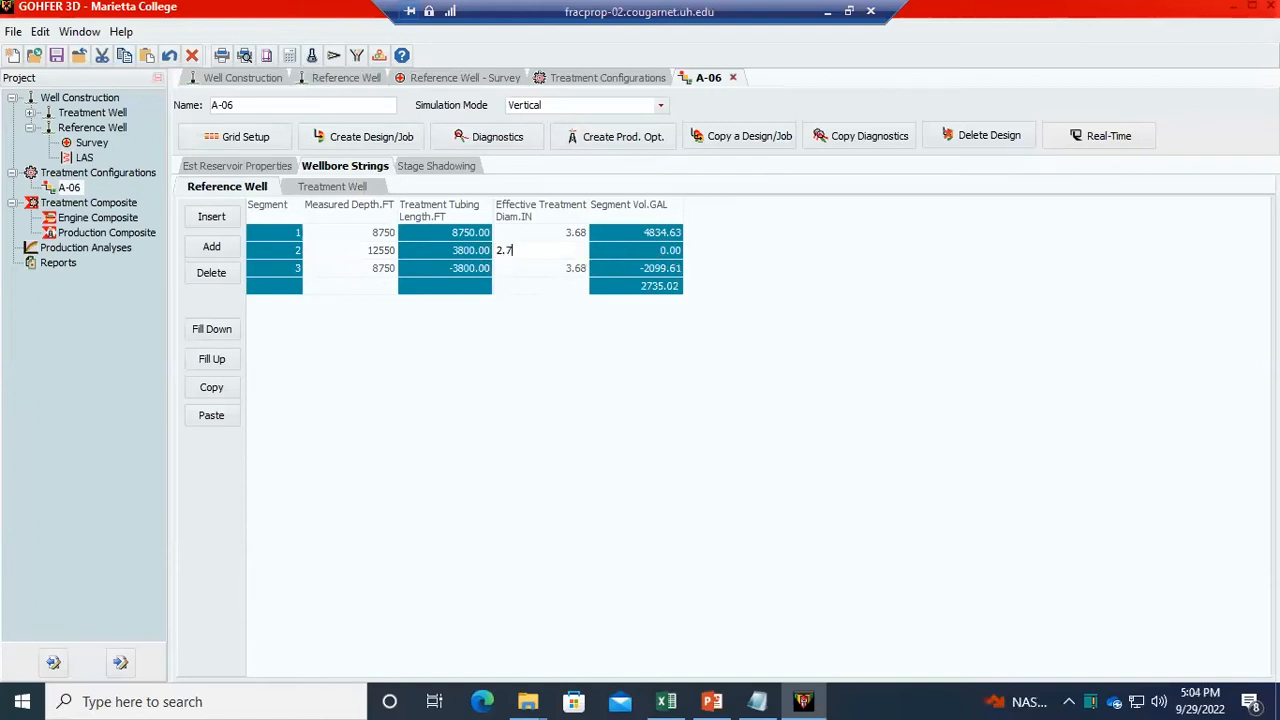
key(Return)
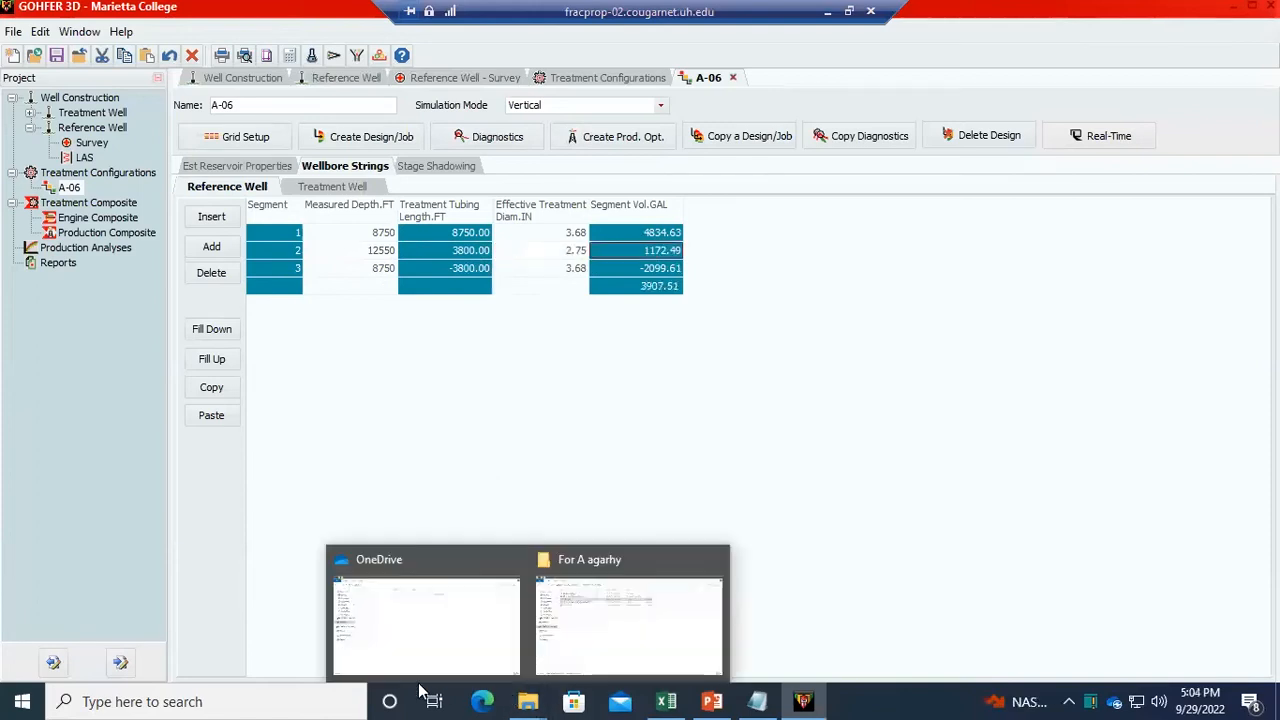
- Change segment 3 to a measured depth of 12820 ft and an effective treatment diameter of 6.2 in
click(380, 272)
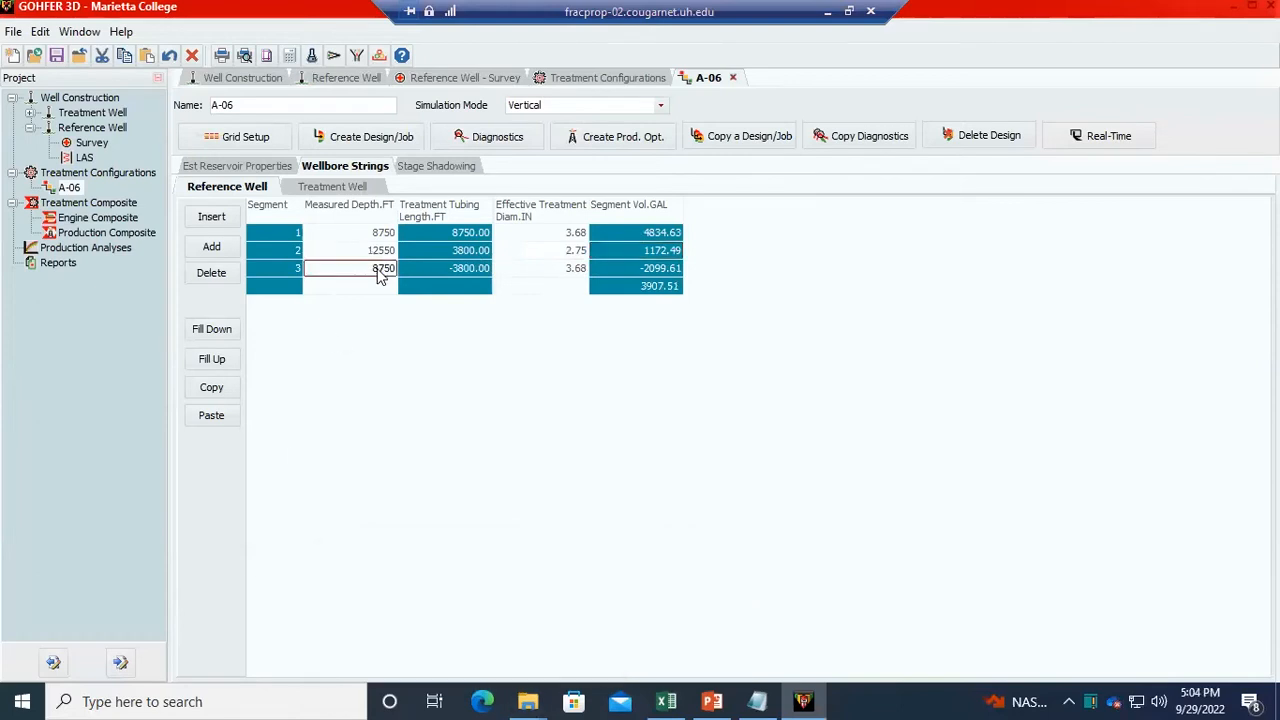
text(128)
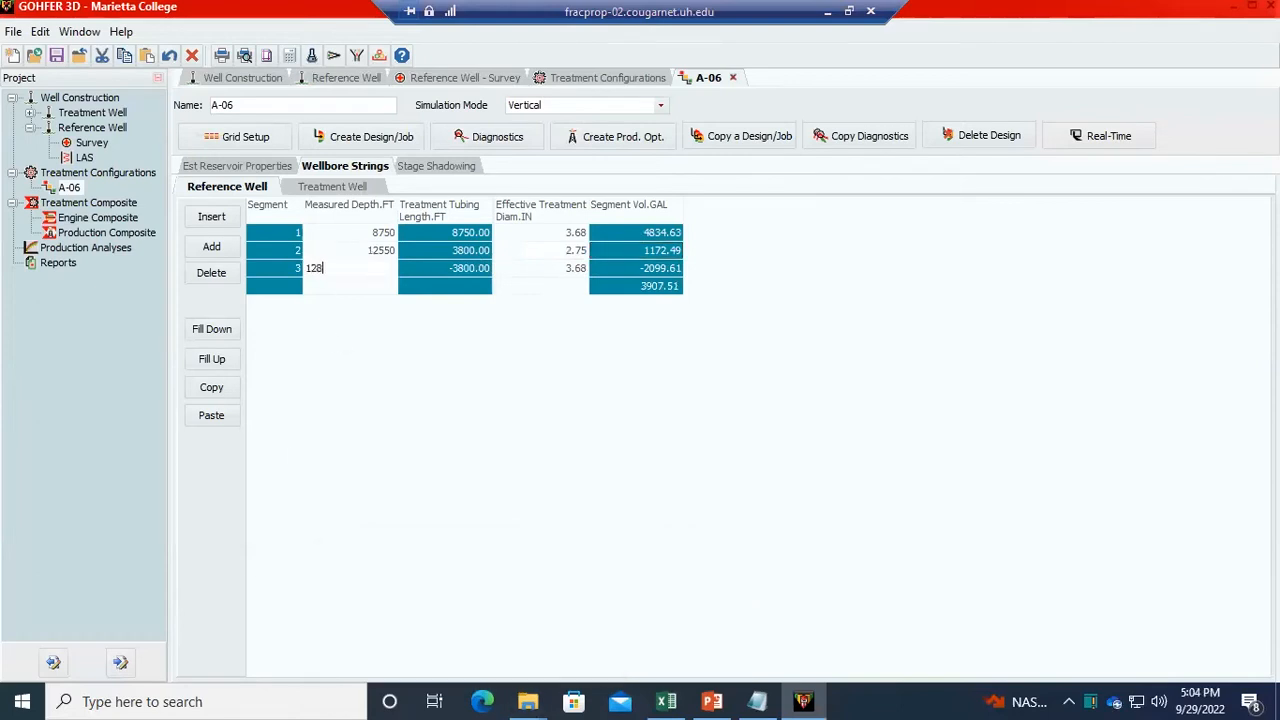
text(20)
key(Tab)
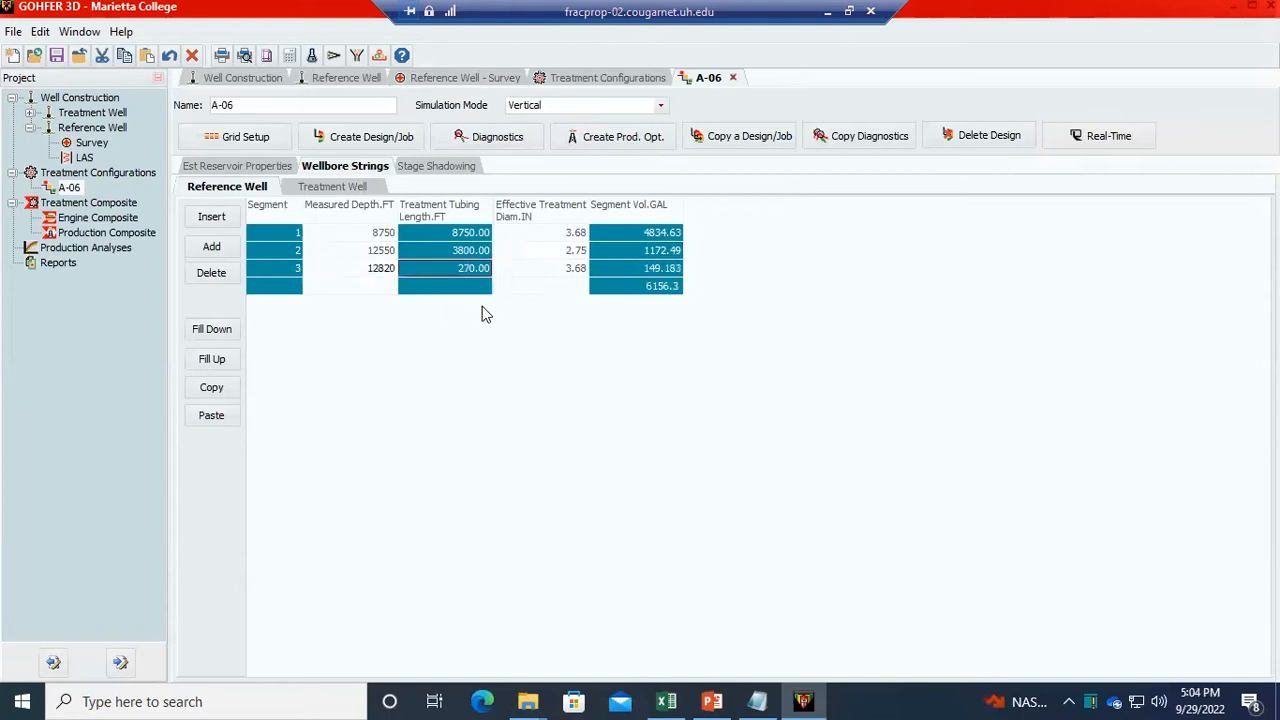
click(541, 270)
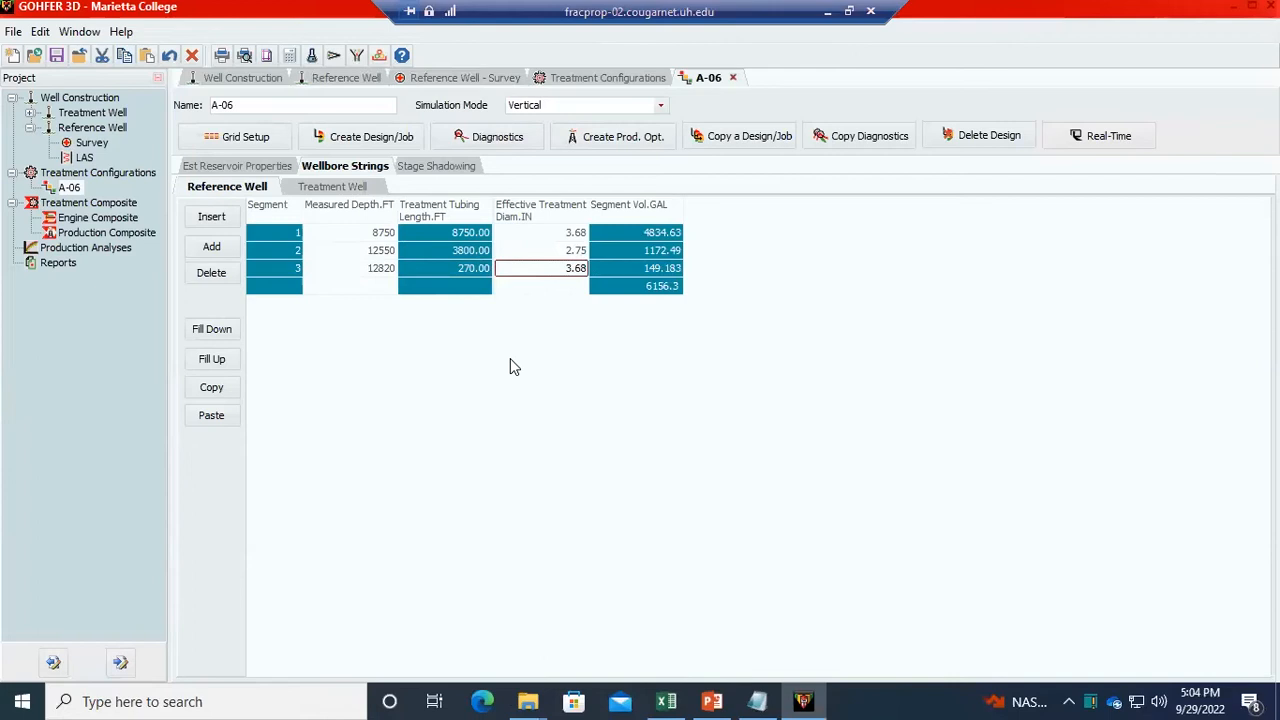
text(6.2)
key(Tab)
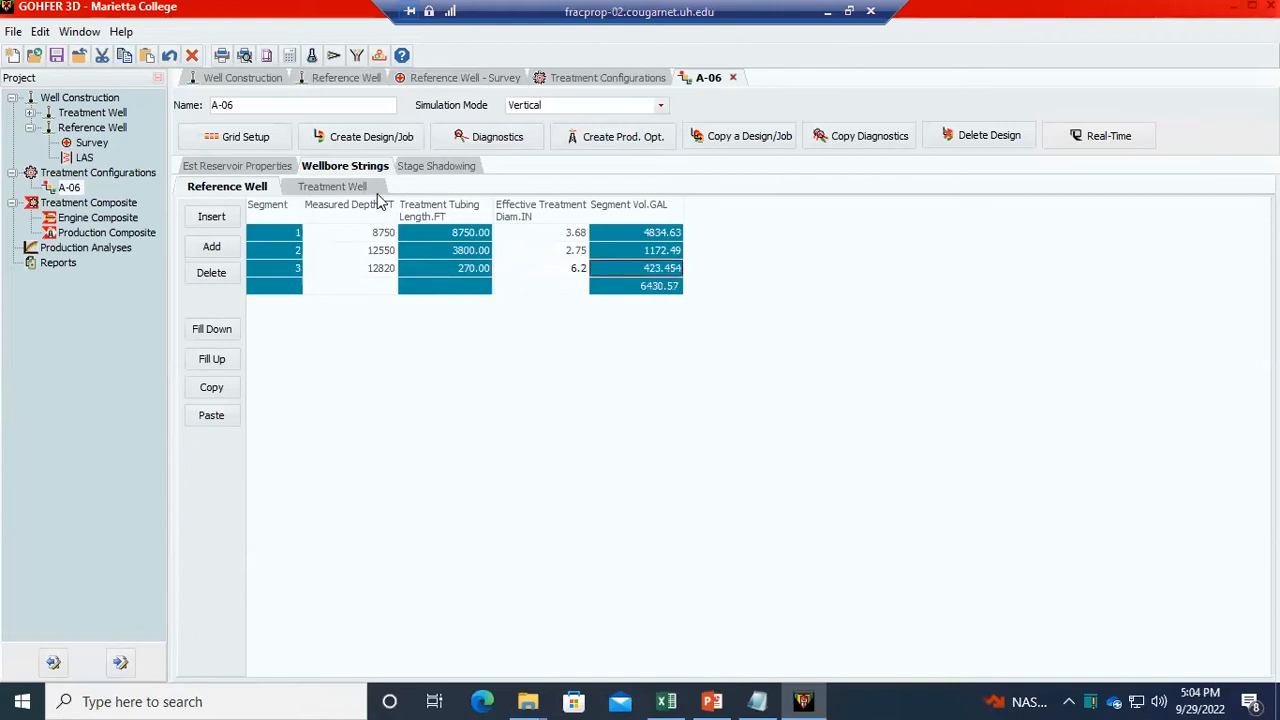
- Check the treatment well's wellbore strings and the stage shadowing plot, and return to the reference well's strings
click(296, 189)
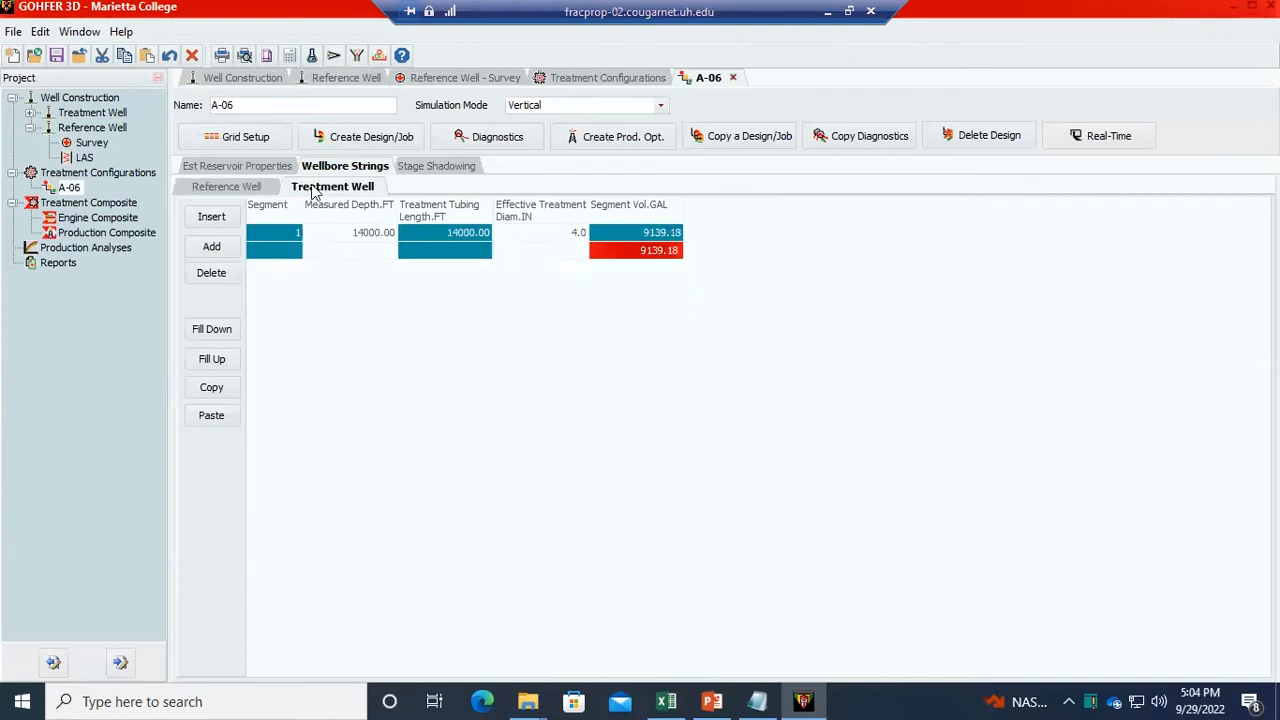
click(253, 189)
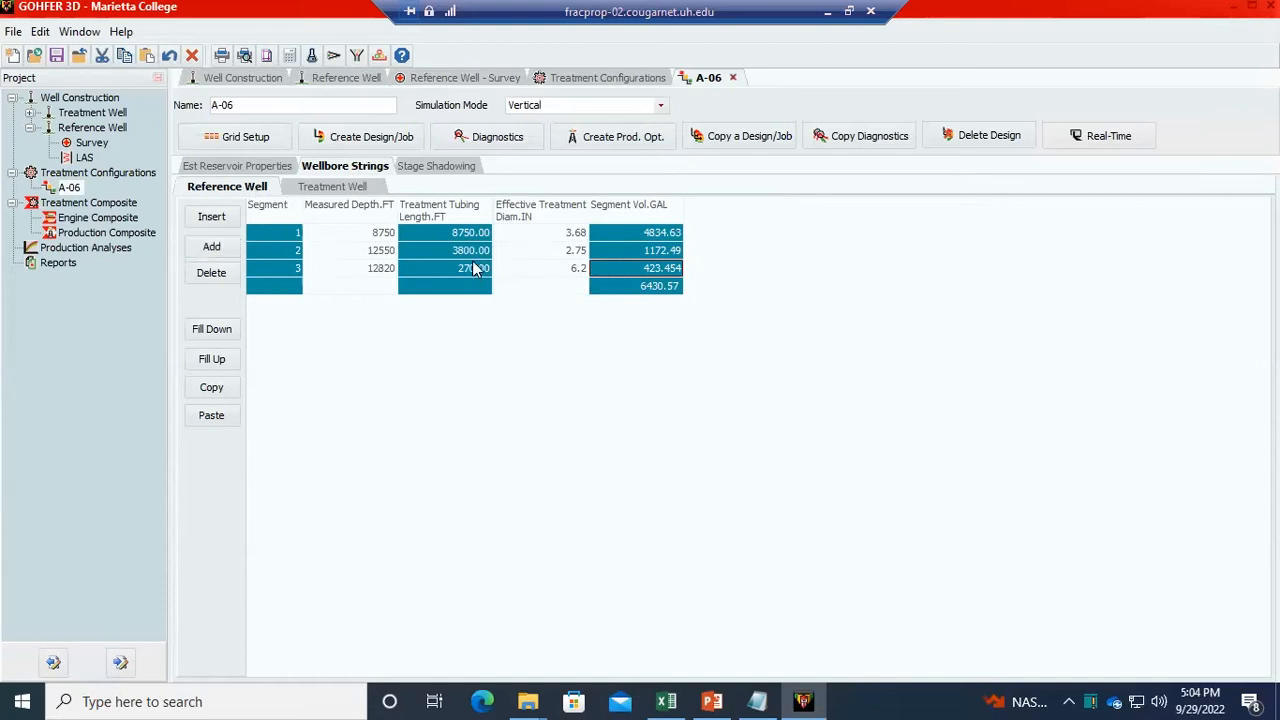
click(452, 165)
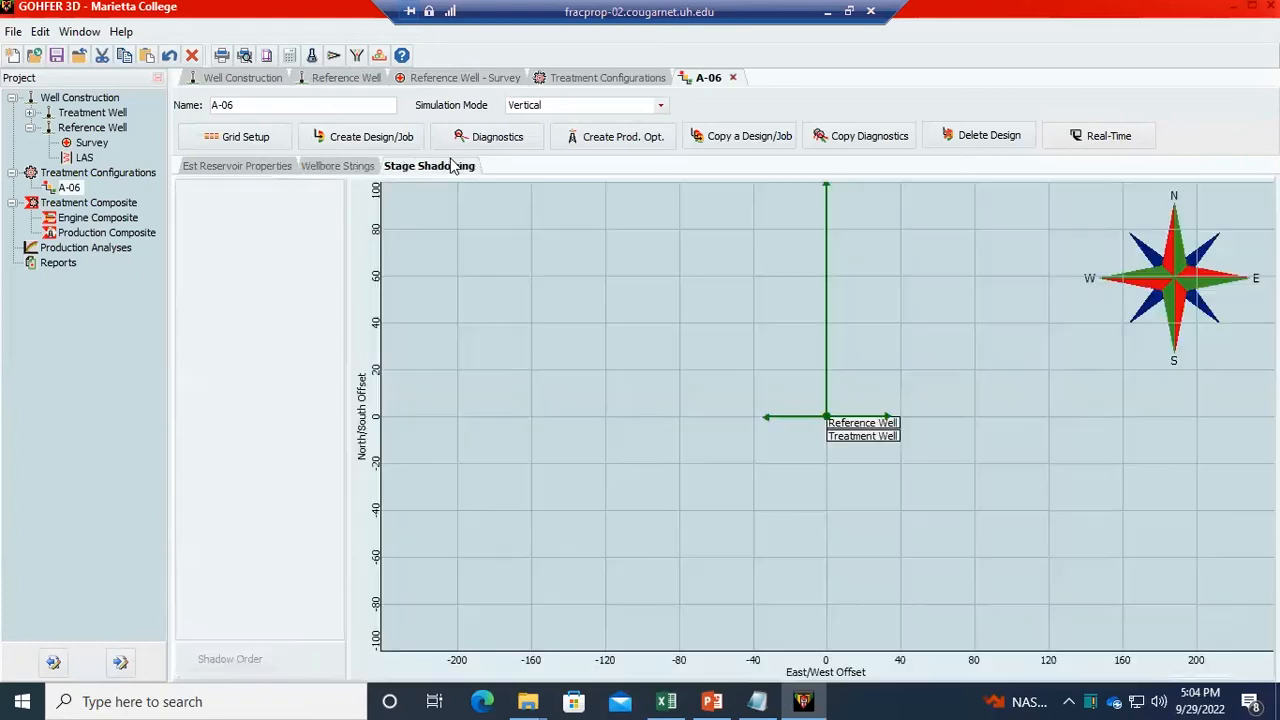
click(364, 172)
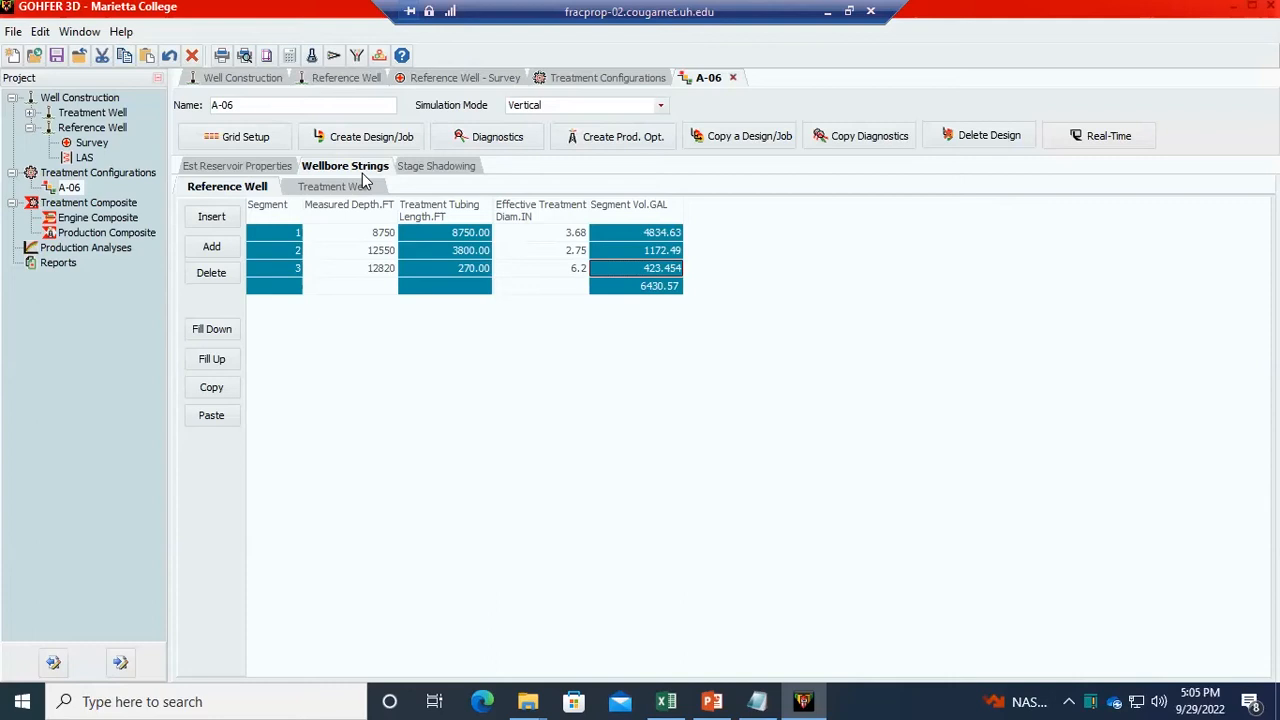
- Open the grid setup of the A-06 treatment configuration
click(70, 188)
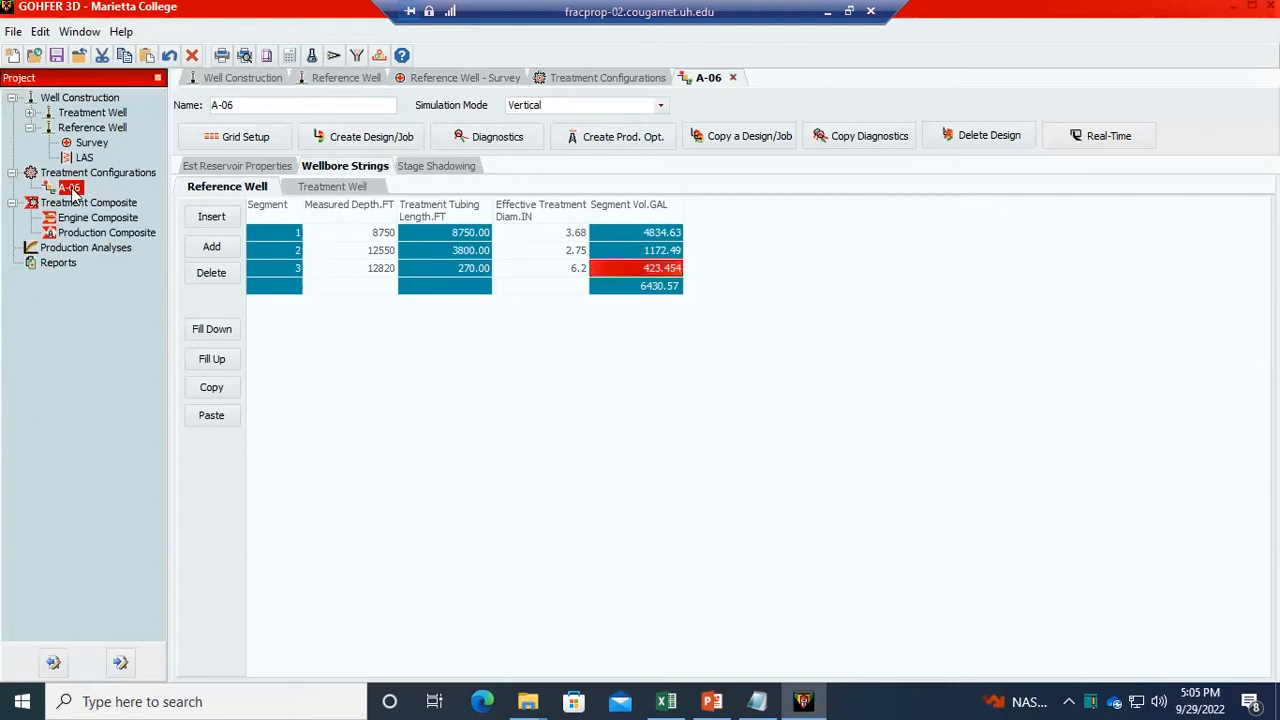
click(120, 665)
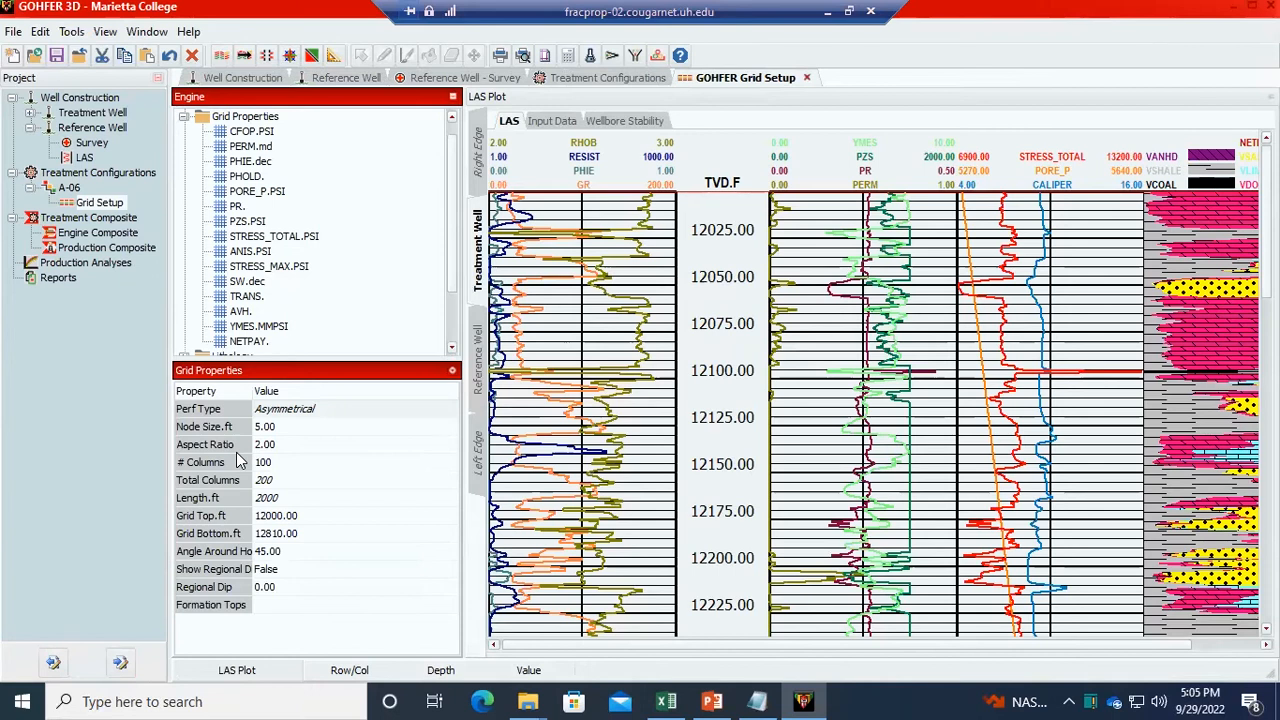
- Examine the PERM, CFOP and STRESS_TOTAL grids of the treatment well against the LAS plot
click(249, 146)
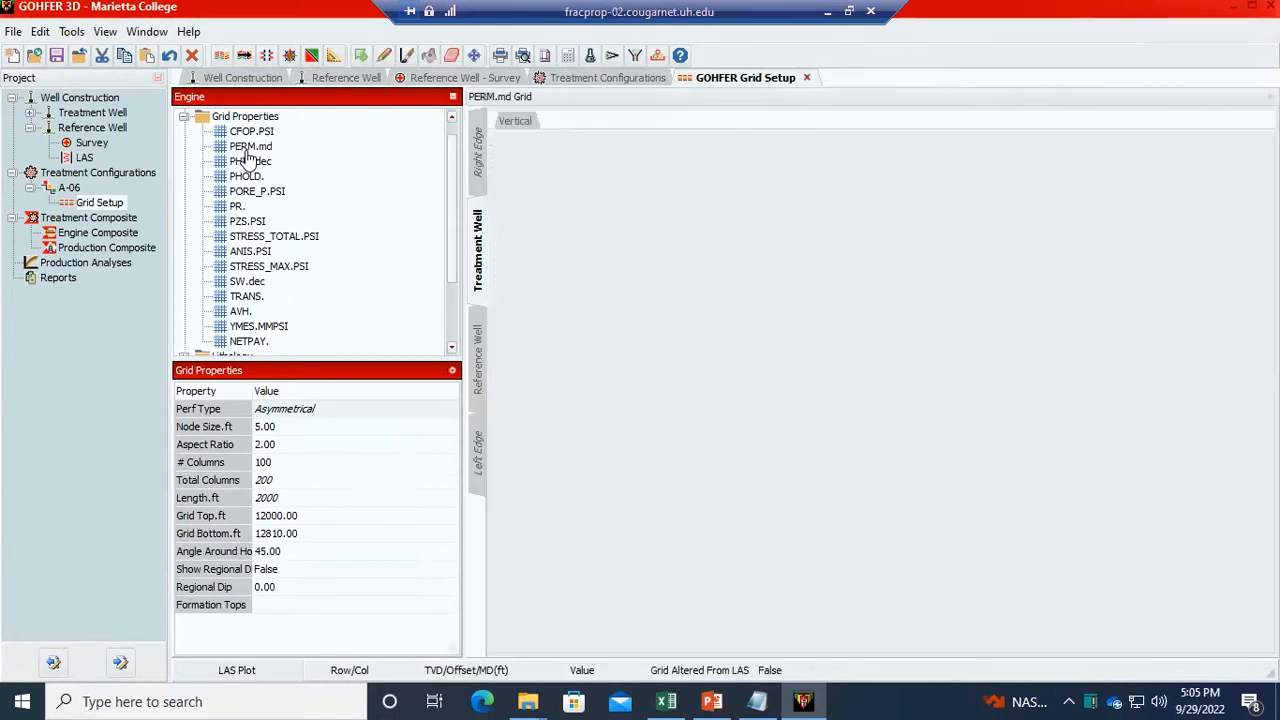
click(245, 117)
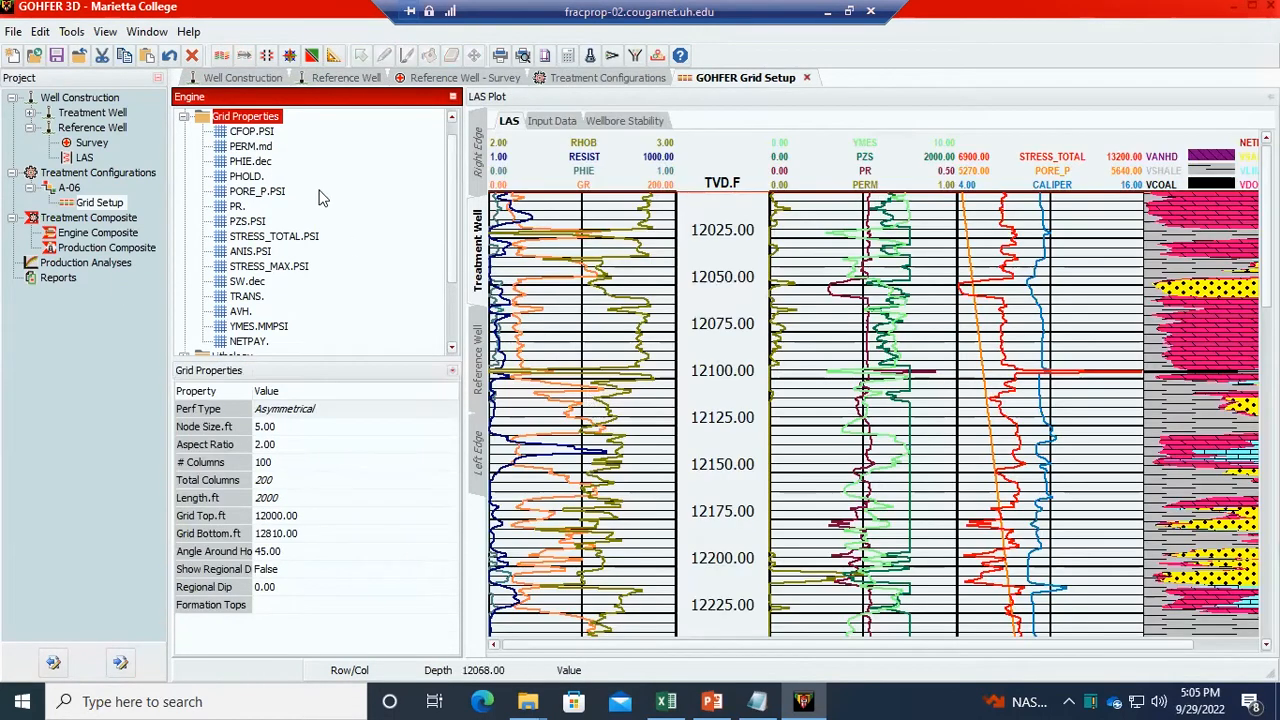
click(258, 147)
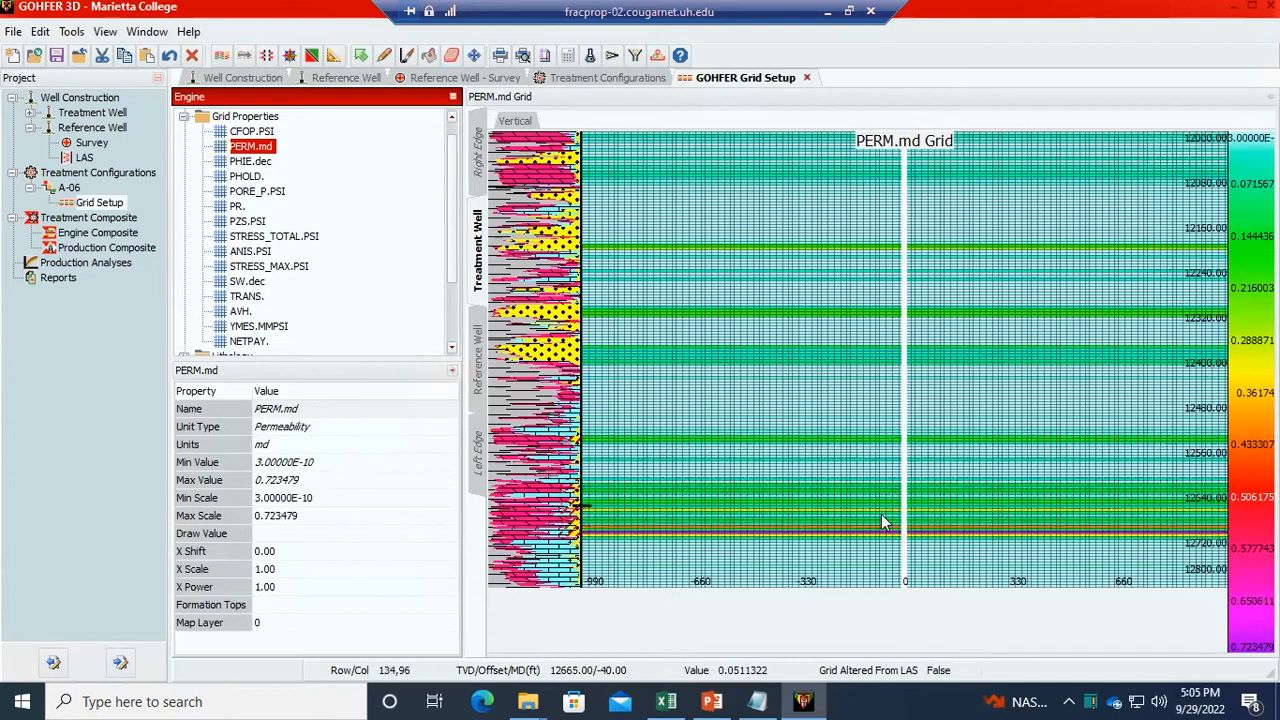
click(252, 131)
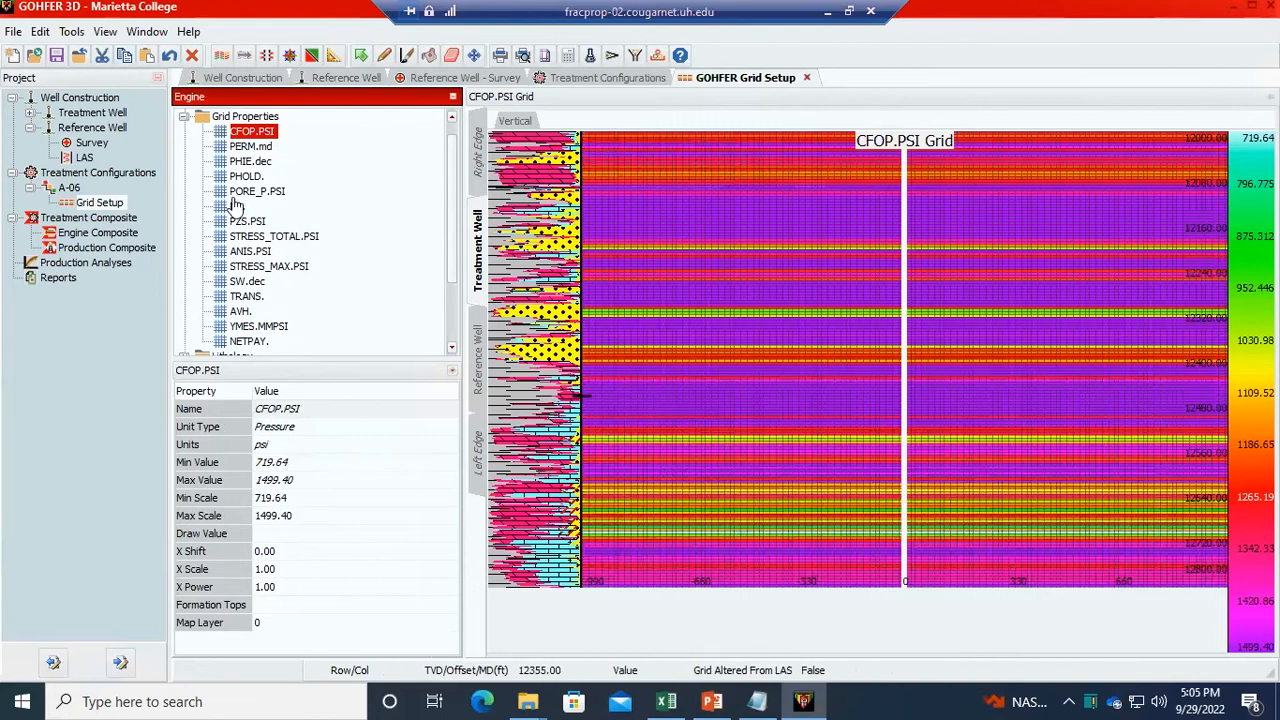
click(240, 237)
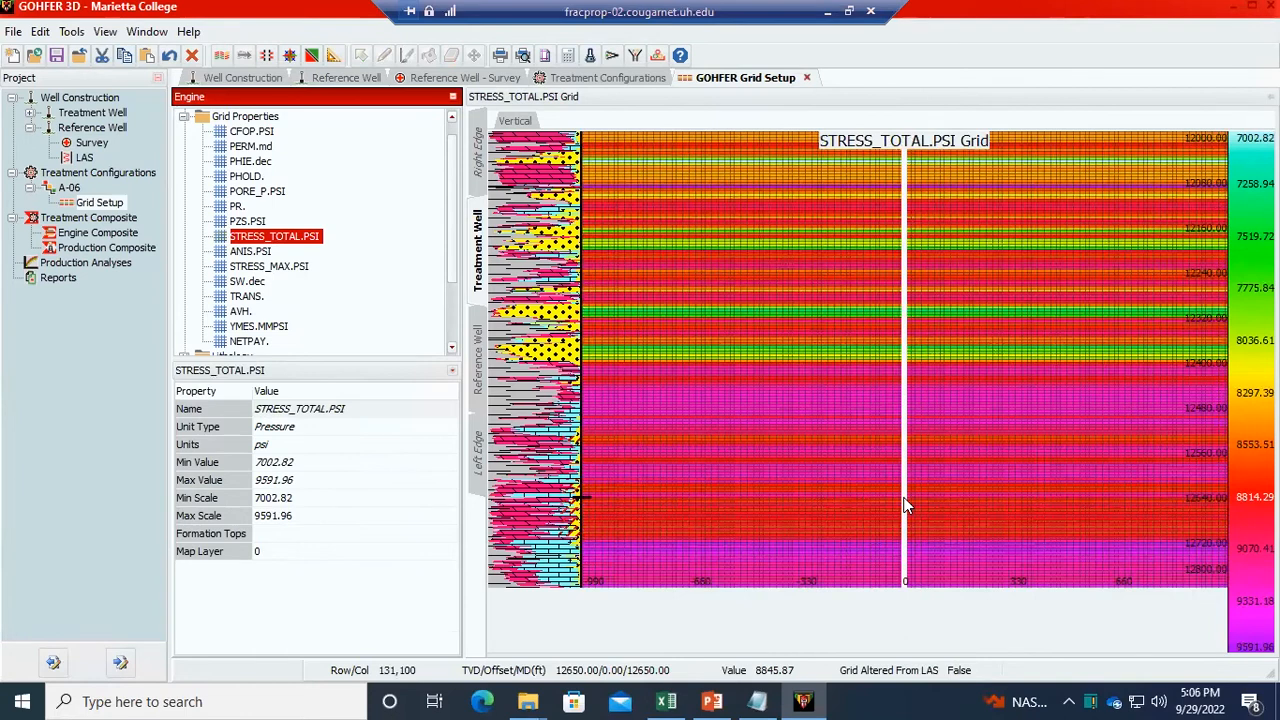
scroll(272, 282, down, 2)
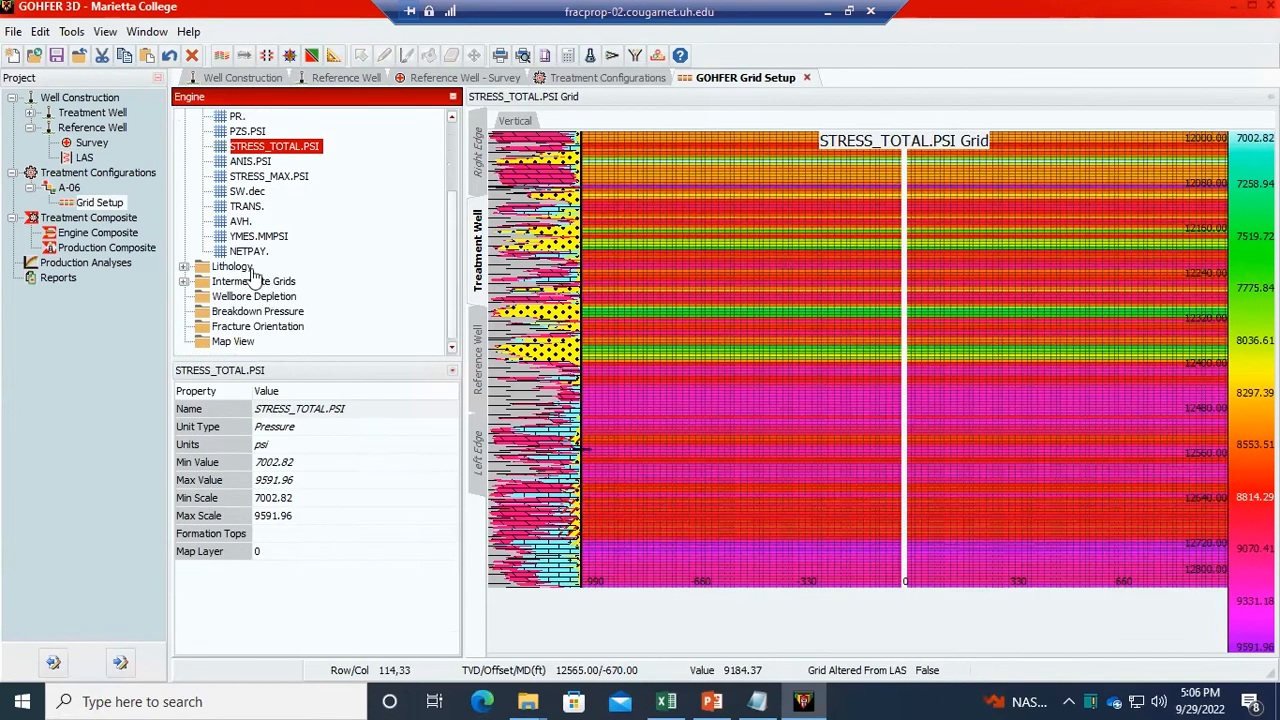
- Examine the NETPAY, YMES.MMPSI, AVH and STRESS_TOTAL.PSI grids of the treatment well
click(247, 251)
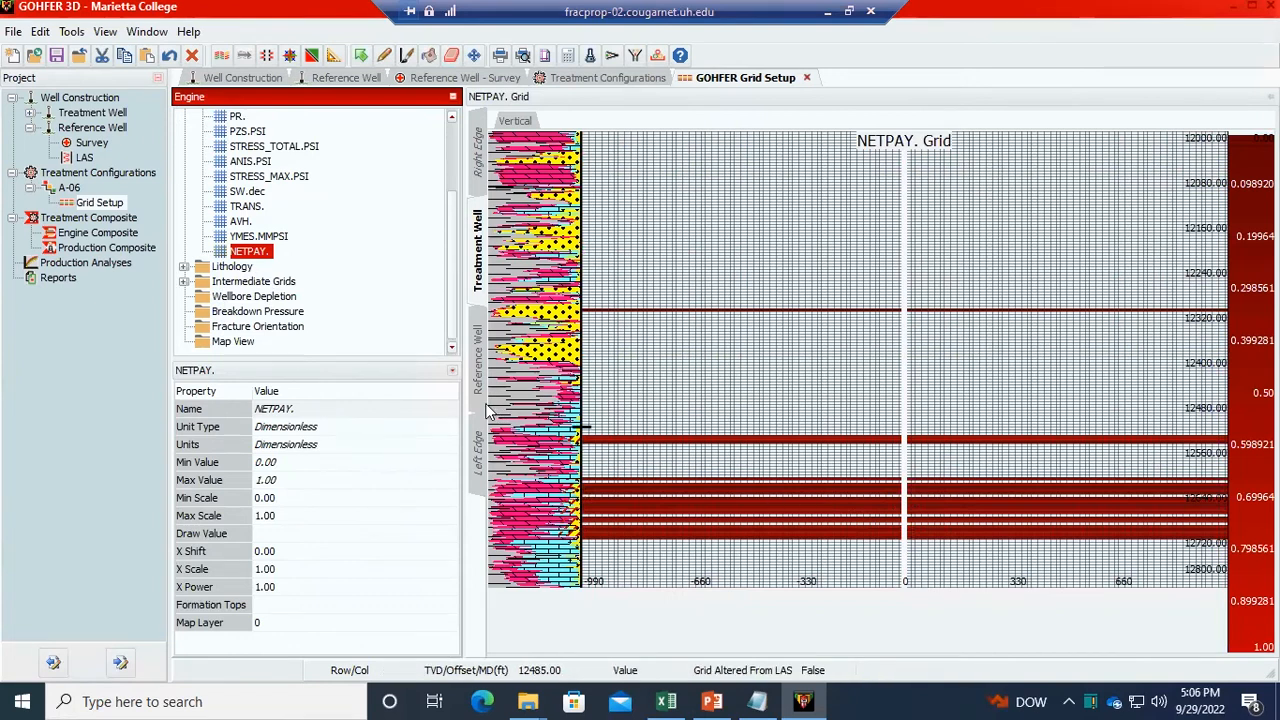
click(280, 237)
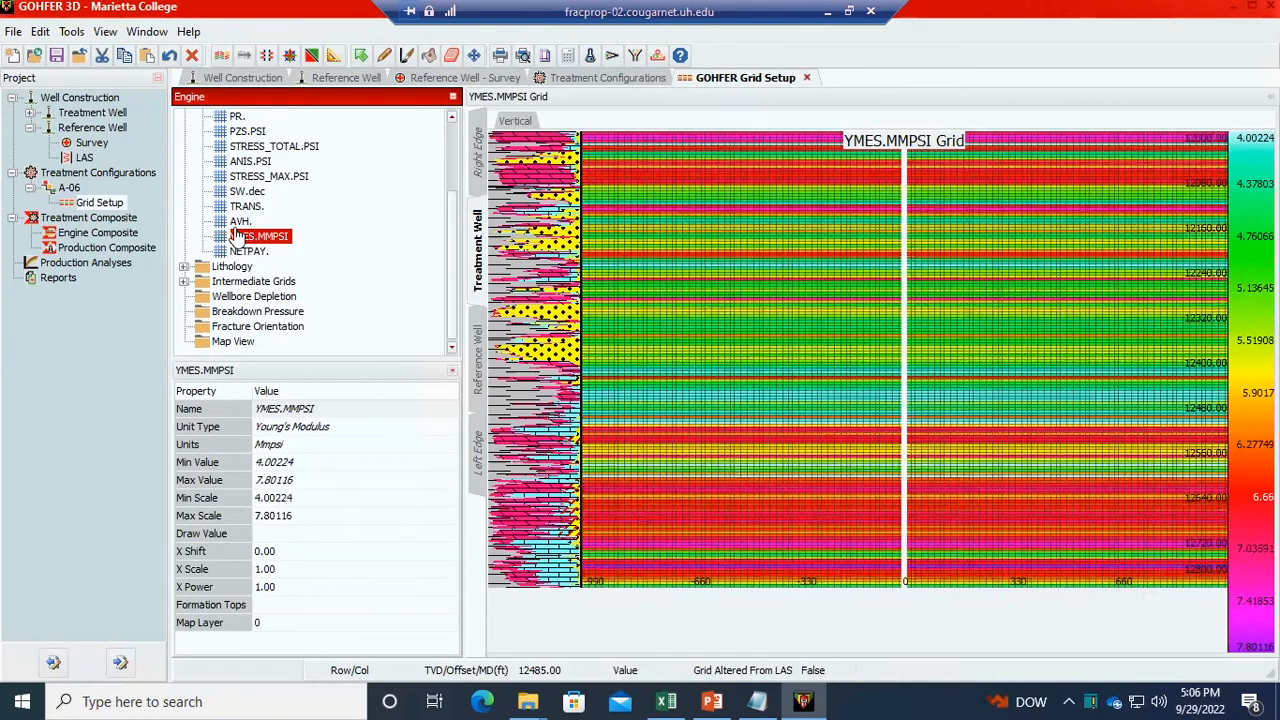
click(238, 222)
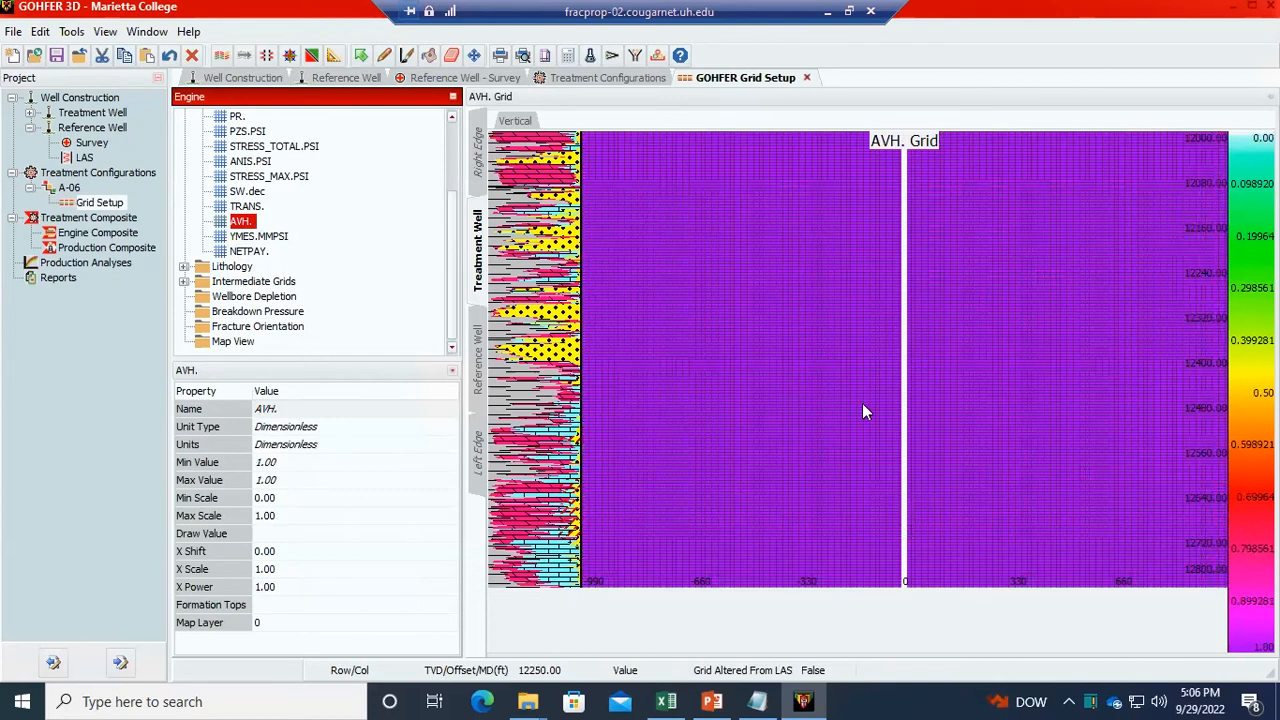
scroll(340, 265, up, 3)
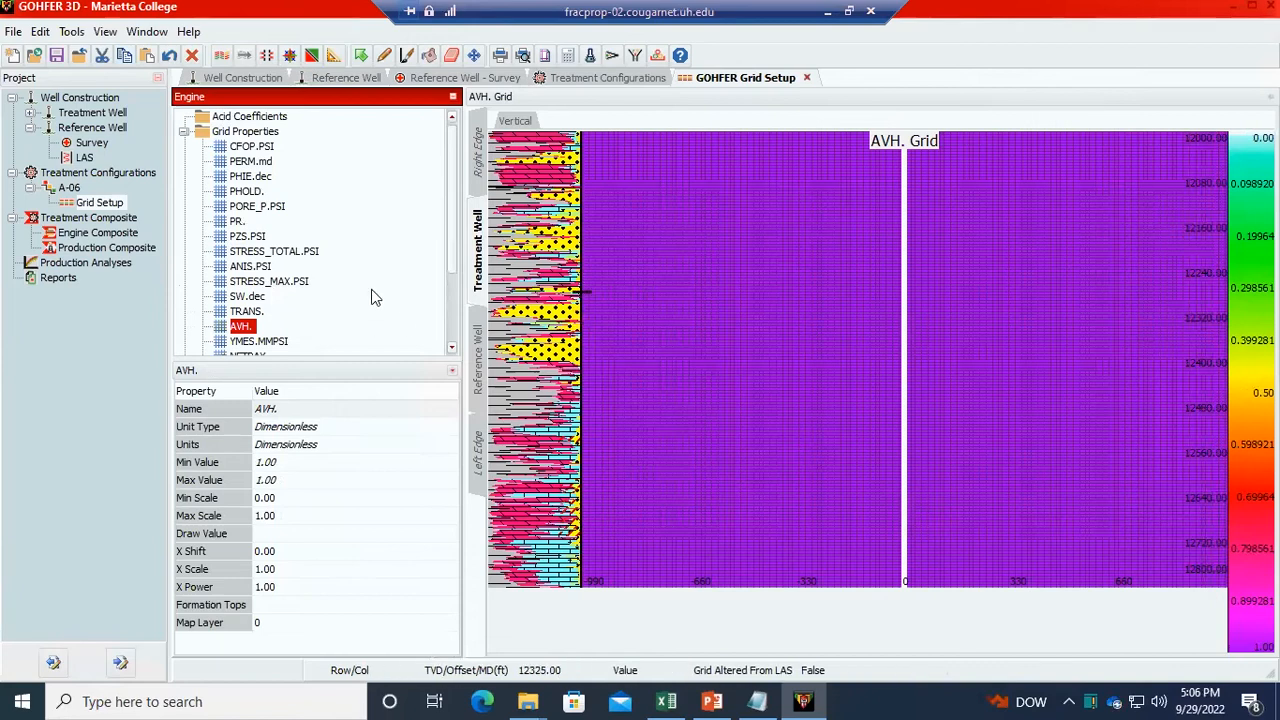
click(272, 251)
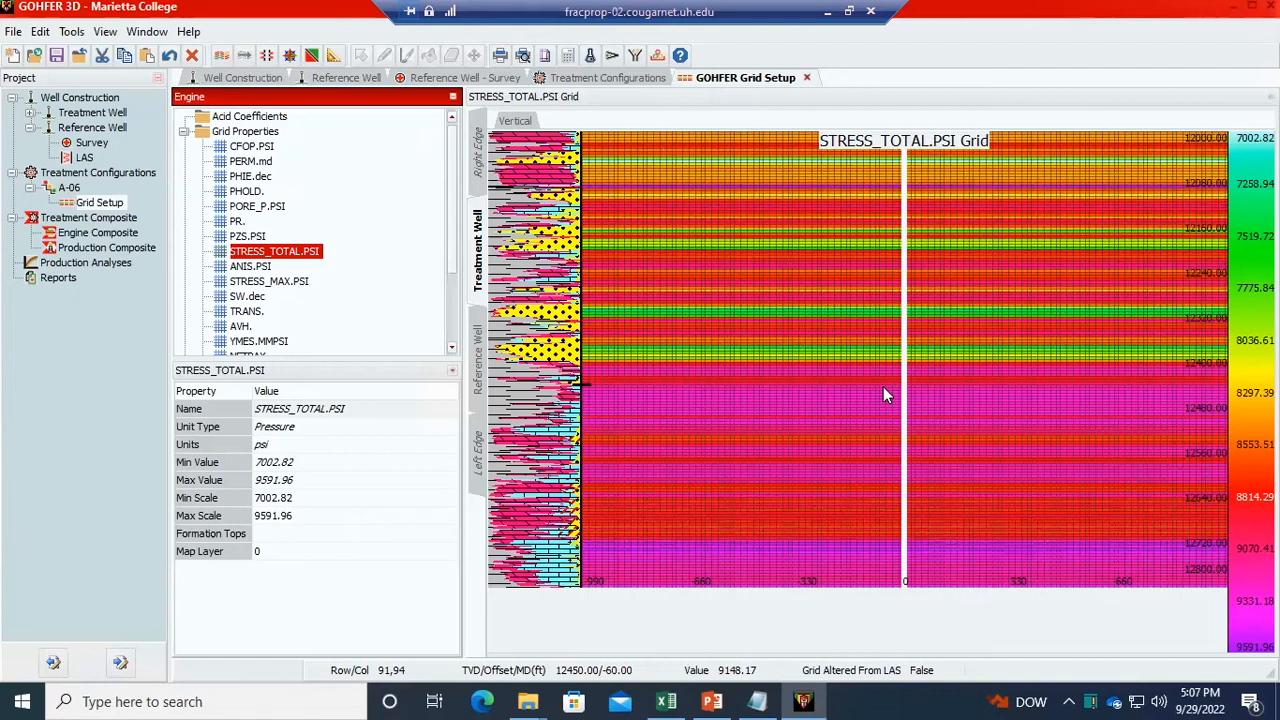
scroll(292, 286, down, 3)
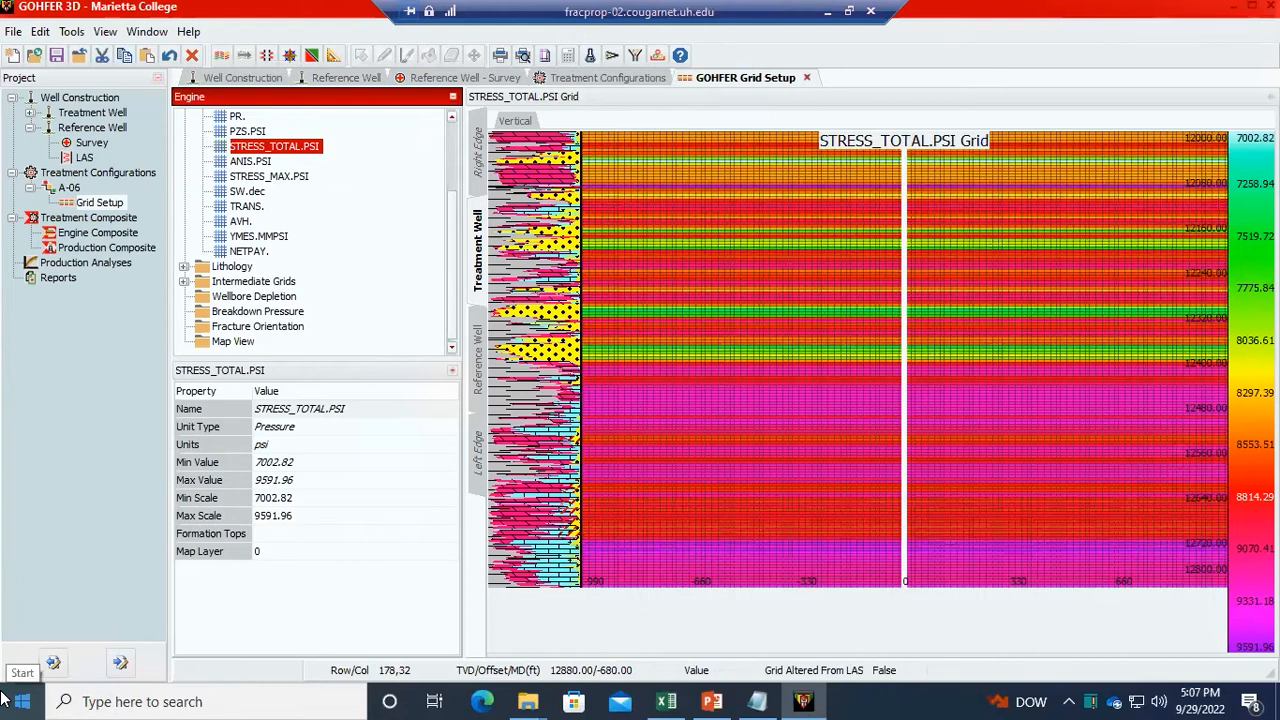
- Start a new A-06 design, enter Marietta 1 as its name, and create it with Reference Well as the treatment well
click(120, 662)
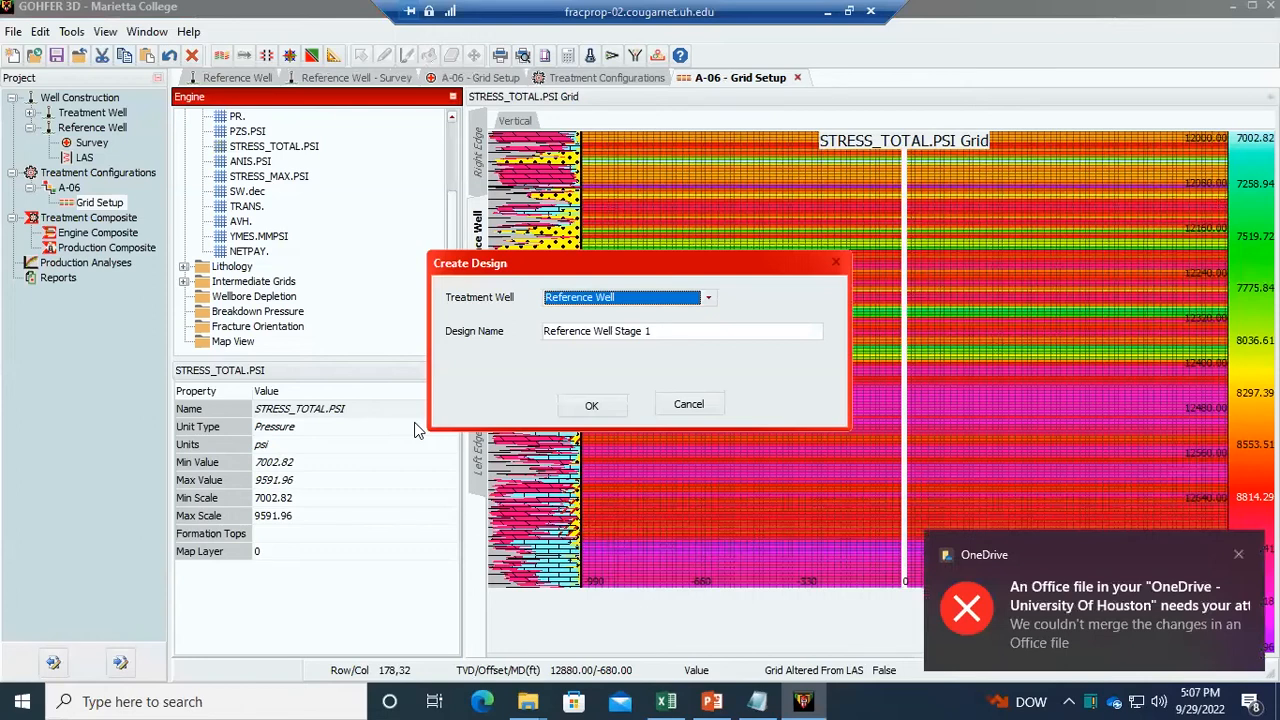
click(1239, 554)
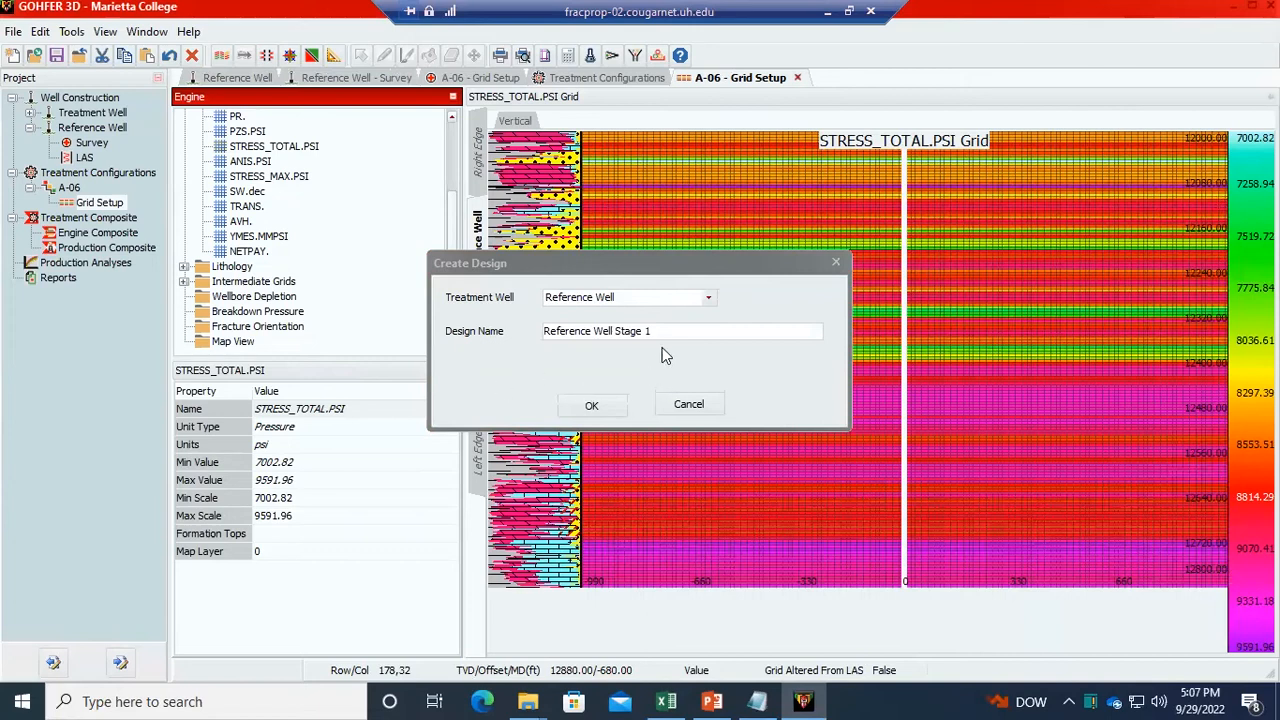
drag(662, 333, 535, 332)
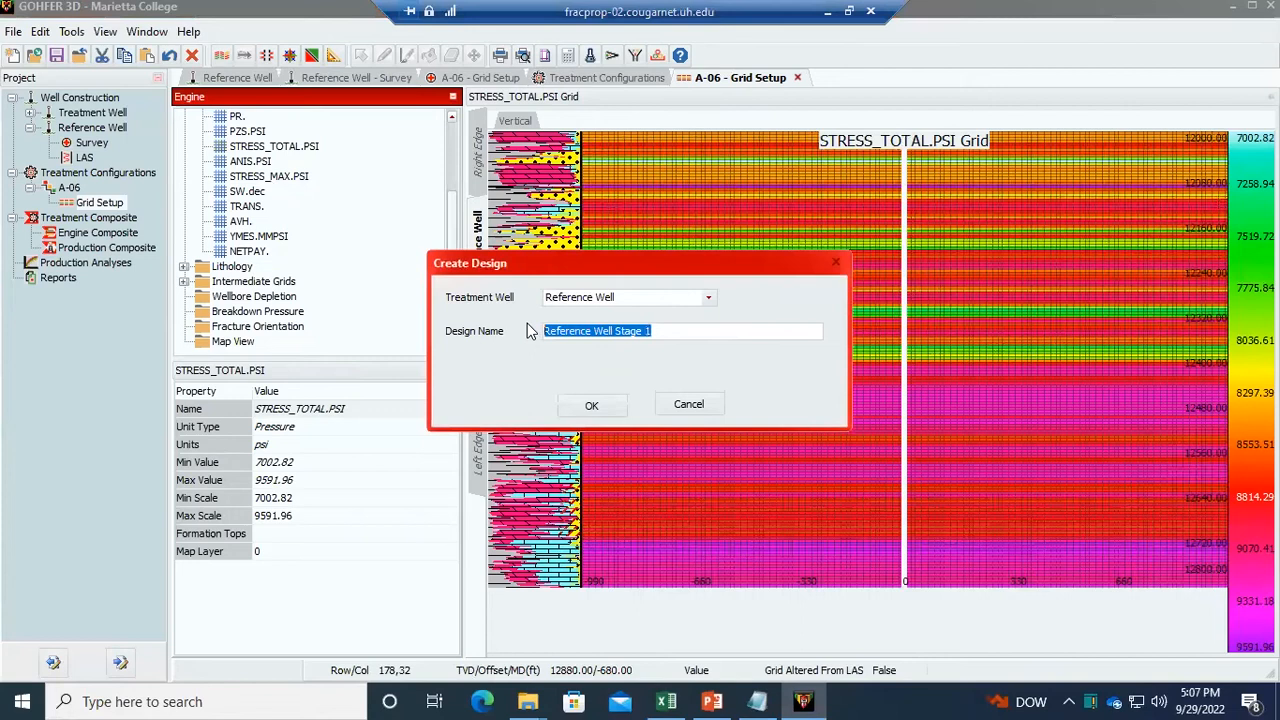
text(Mariet)
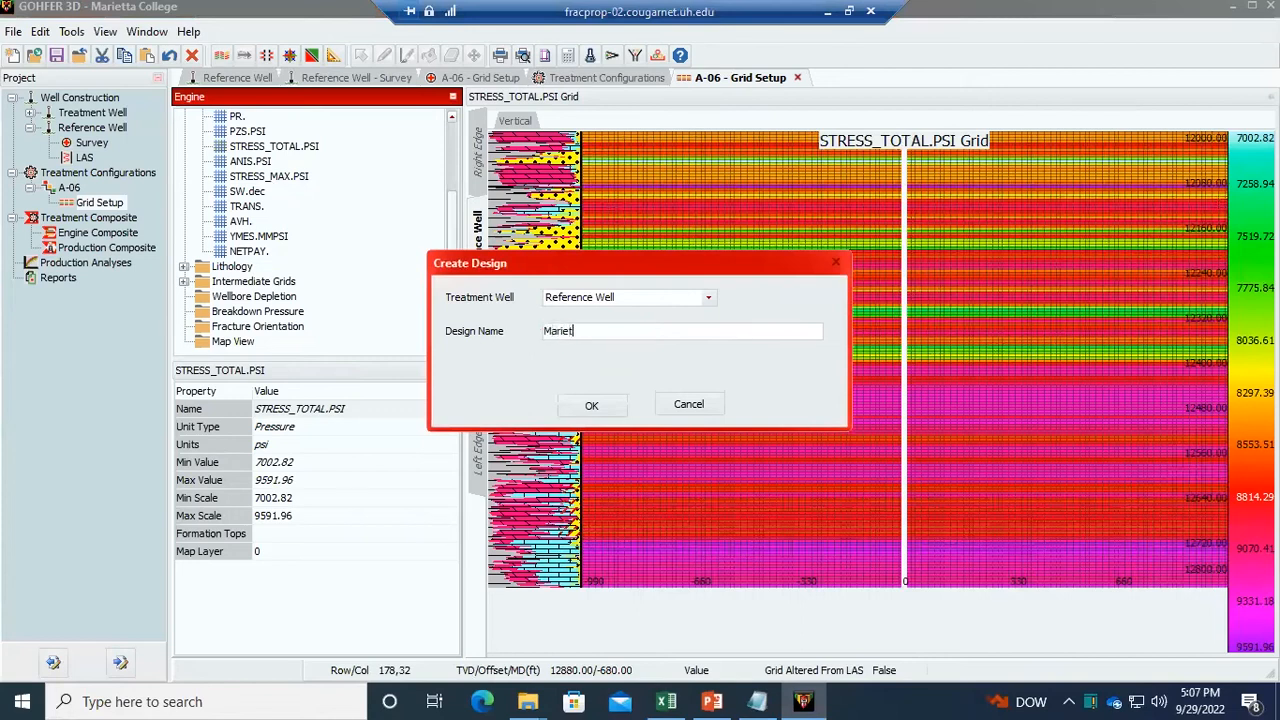
text(ta 1)
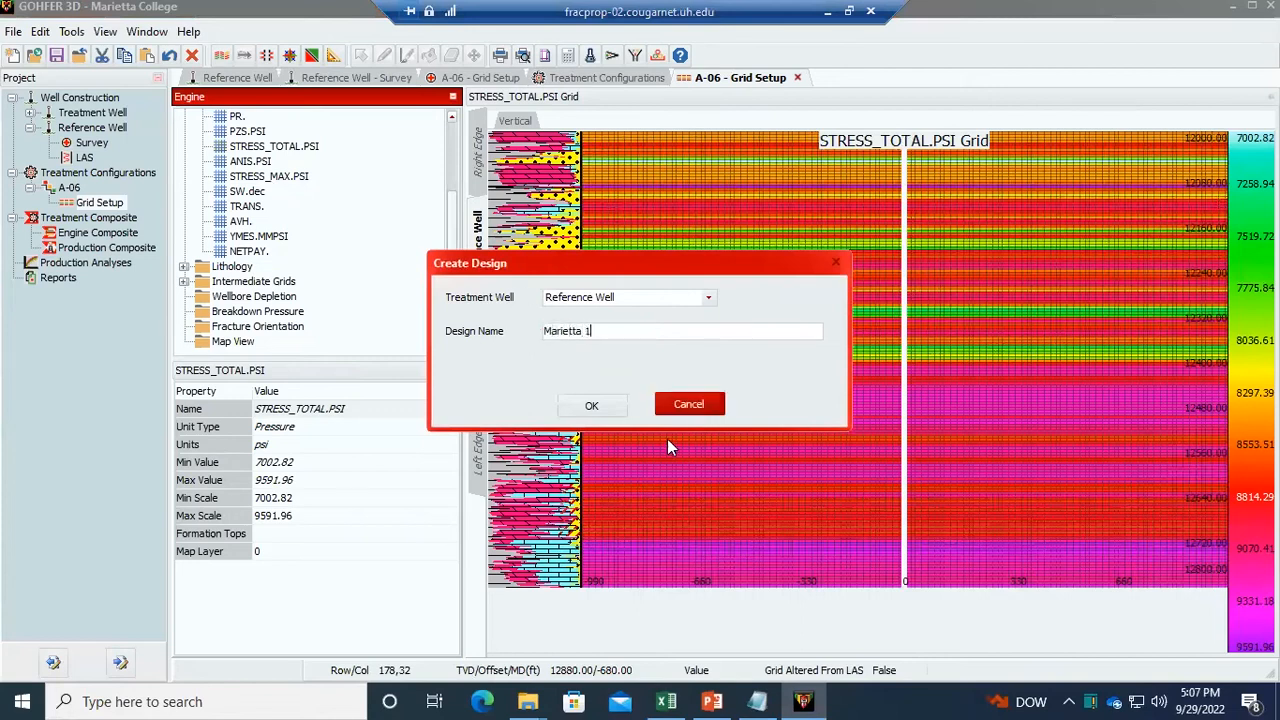
click(598, 300)
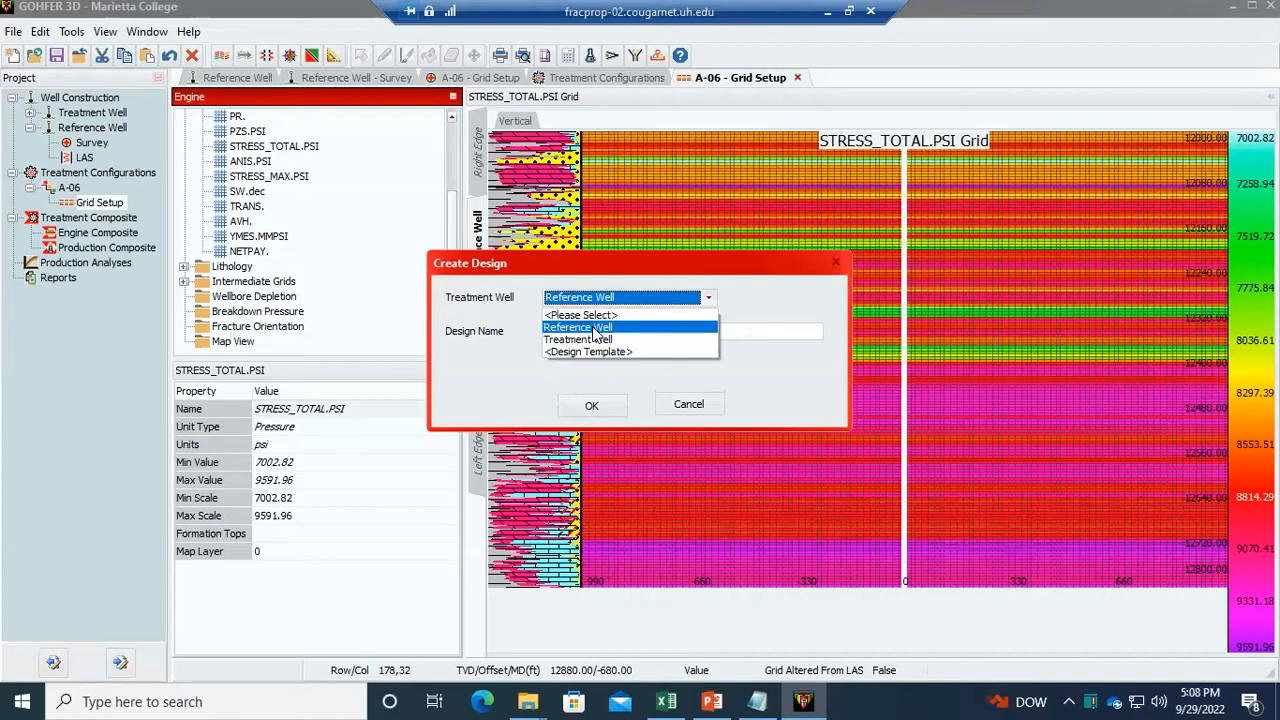
click(594, 407)
click(594, 407)
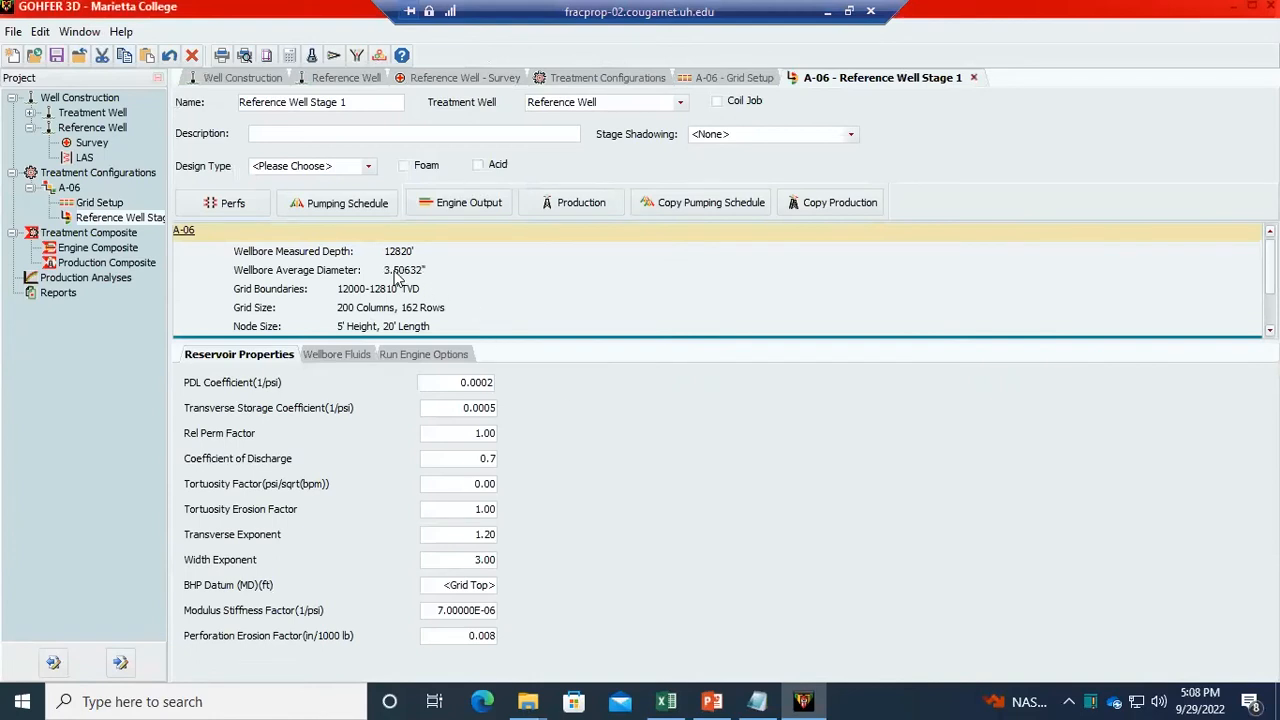
- Rename the new design Marietta and enter a description crediting the author by name
drag(364, 104, 127, 90)
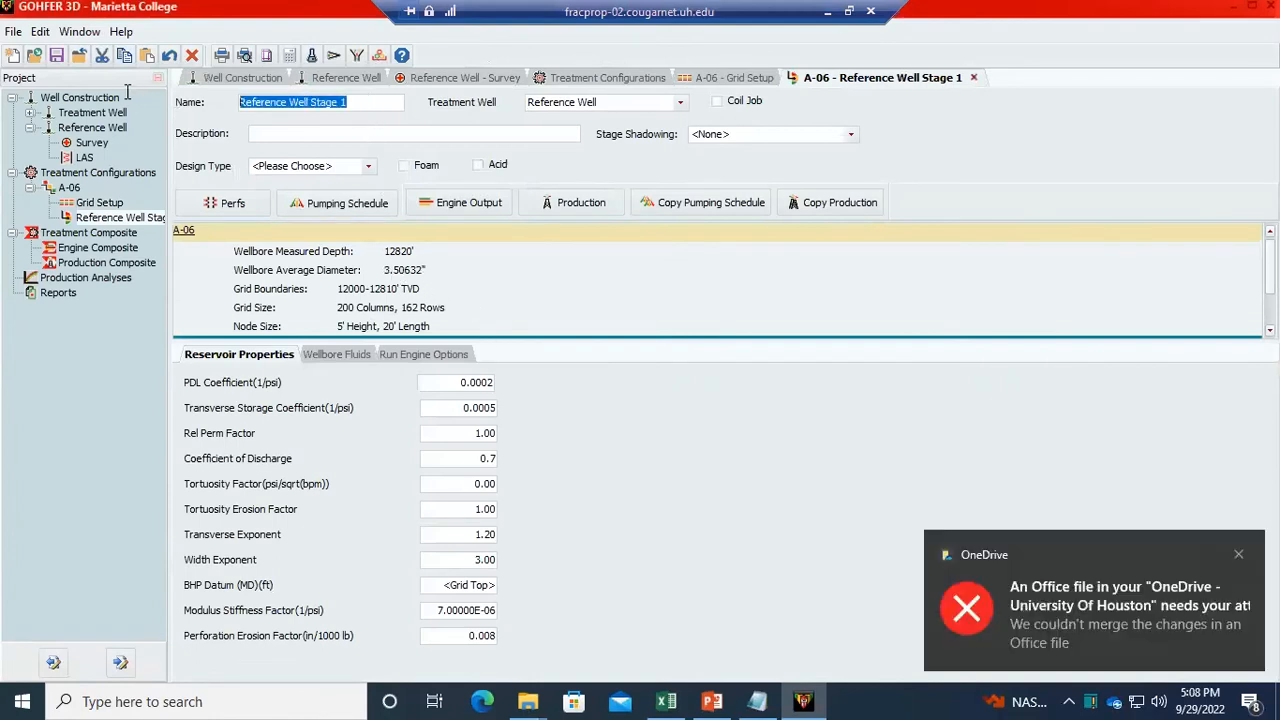
text(Marietta)
click(390, 134)
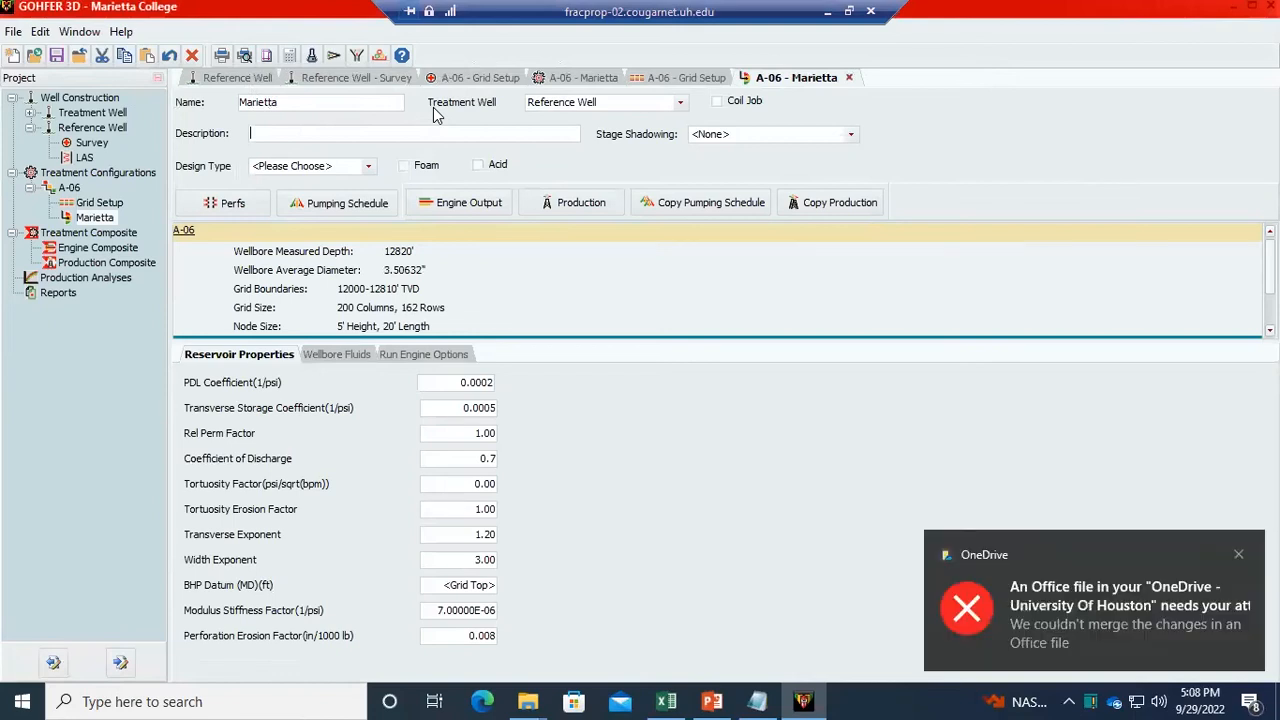
text(Done by M.Gabry)
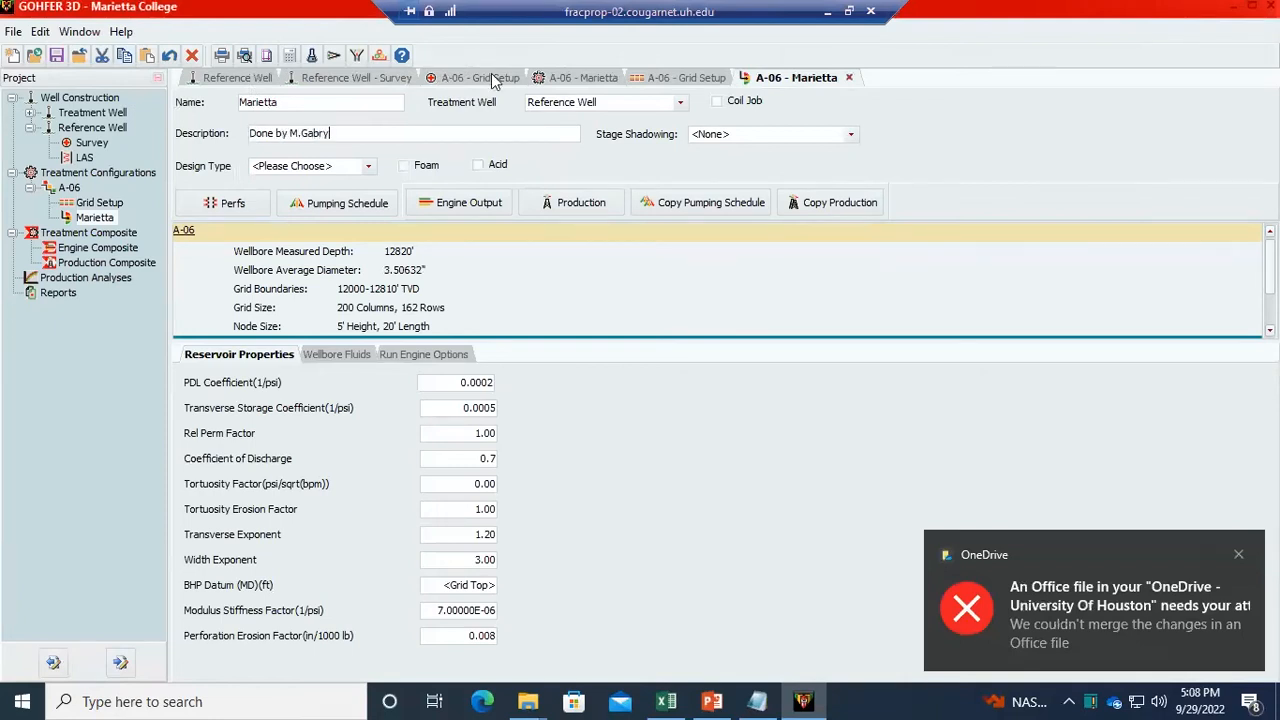
- Keep the design's stage shadowing at <None> and set its design type to Design Schedule
click(716, 138)
click(725, 146)
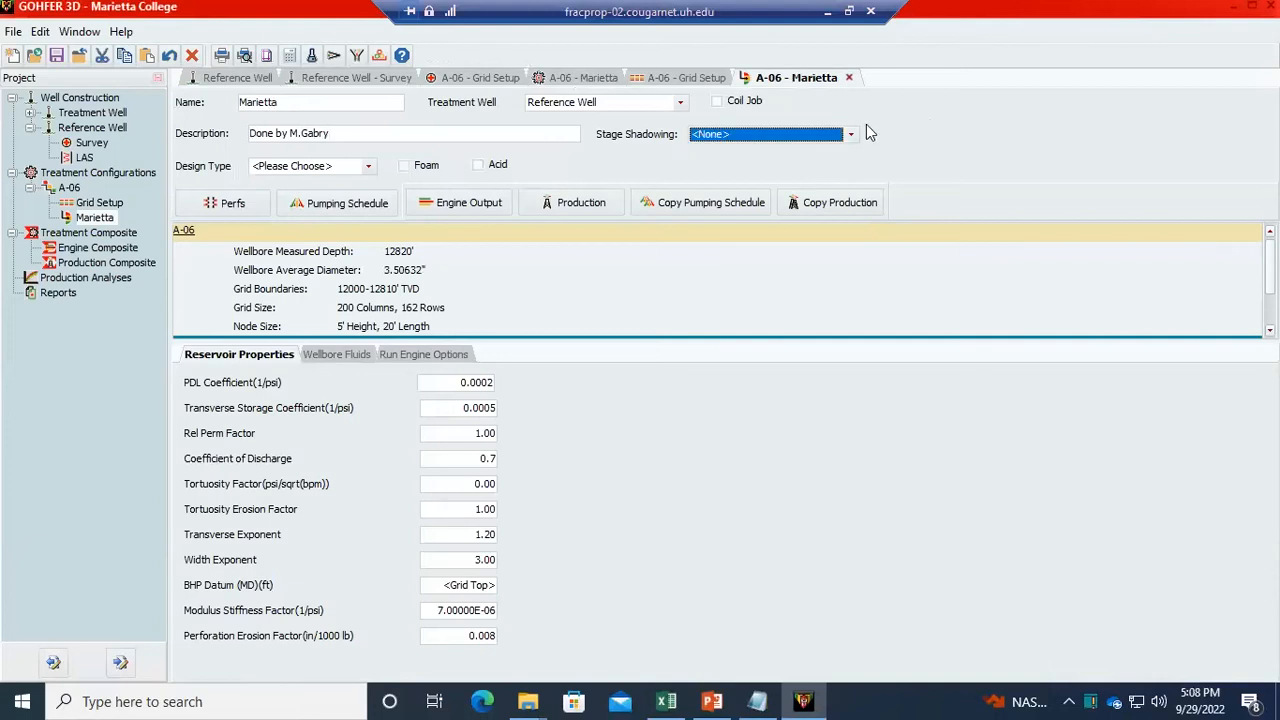
click(328, 168)
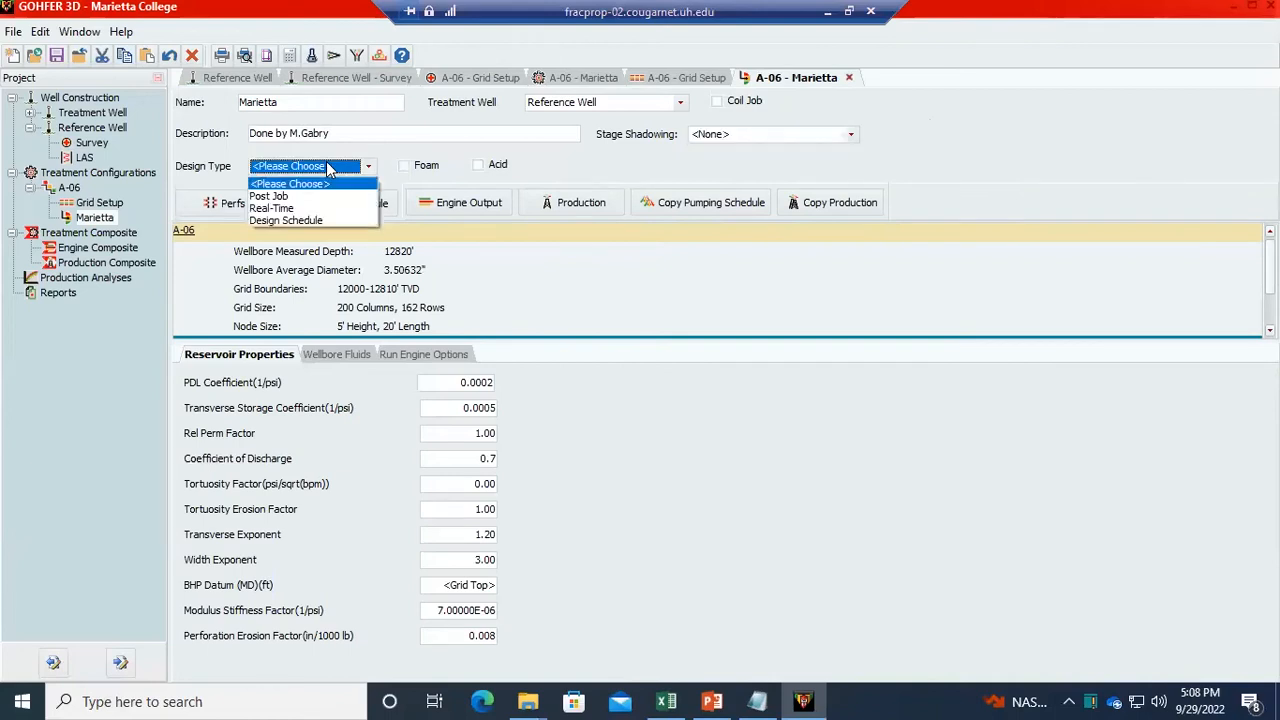
click(289, 220)
click(316, 168)
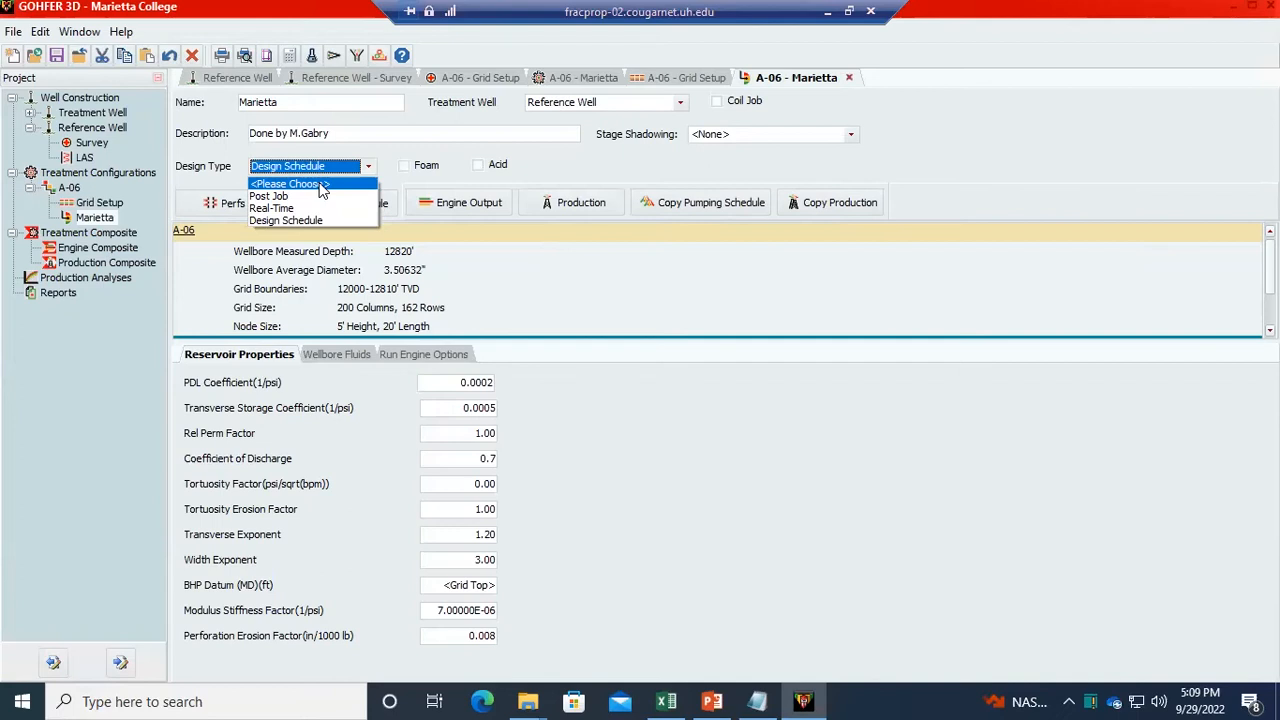
click(251, 224)
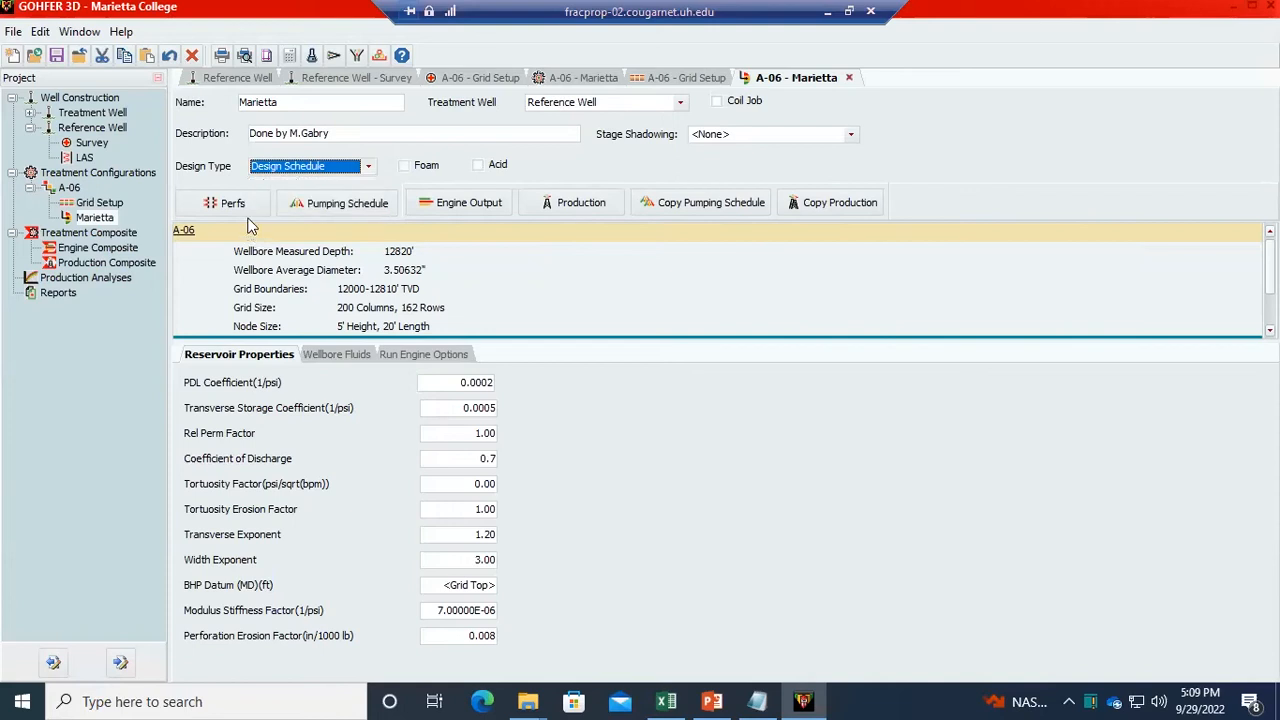
- Set the fluid of the top wellbore fluid layer to the Generic brine 7%KCL_120F
click(238, 208)
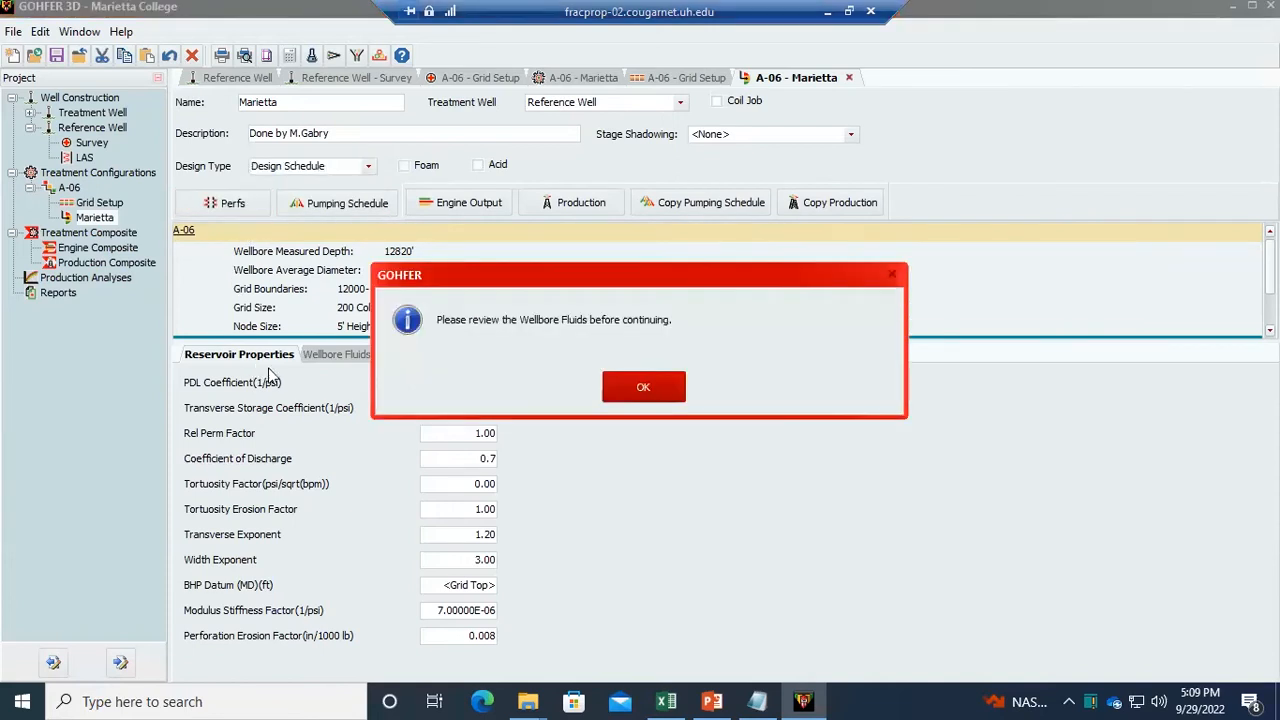
click(668, 392)
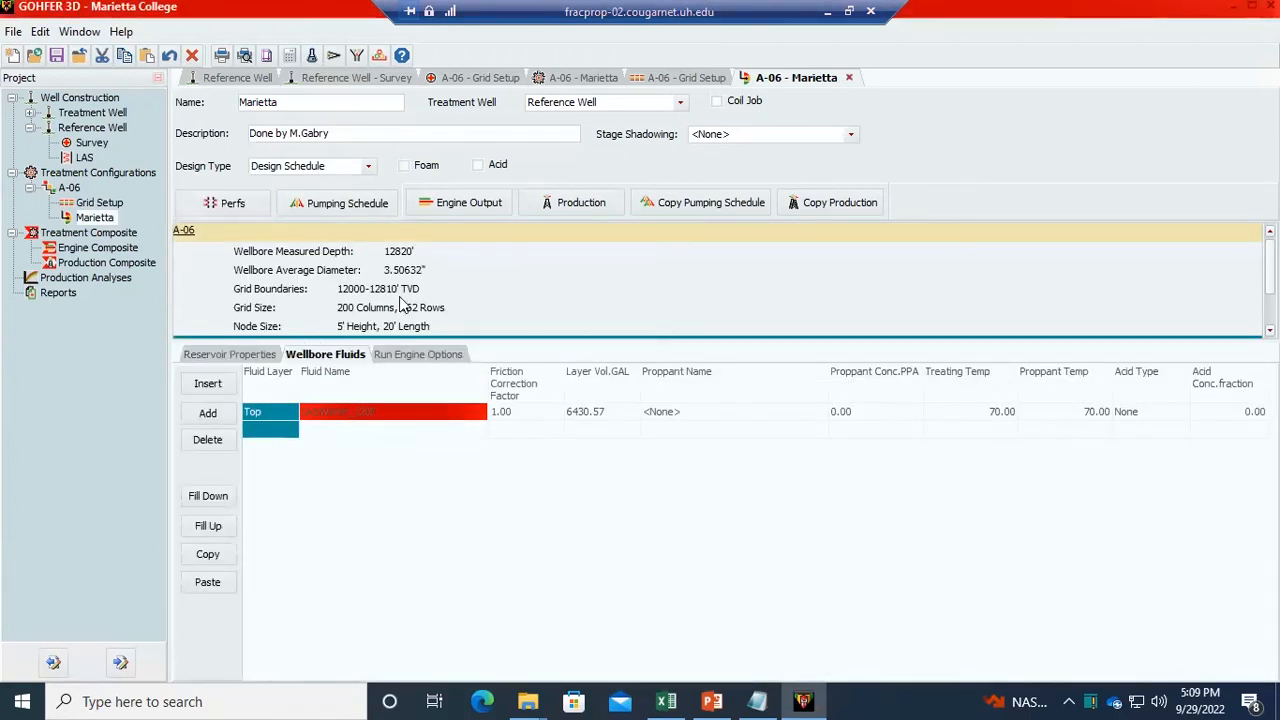
double_click(447, 418)
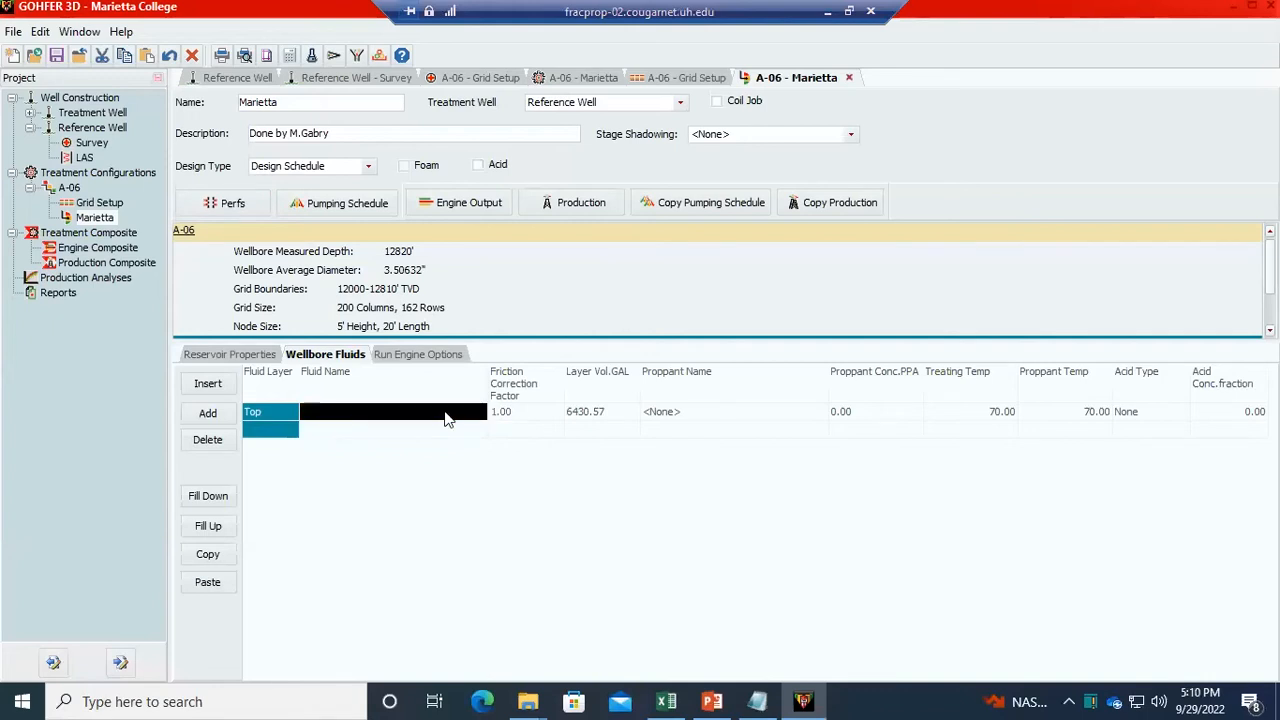
scroll(470, 262, up, 2)
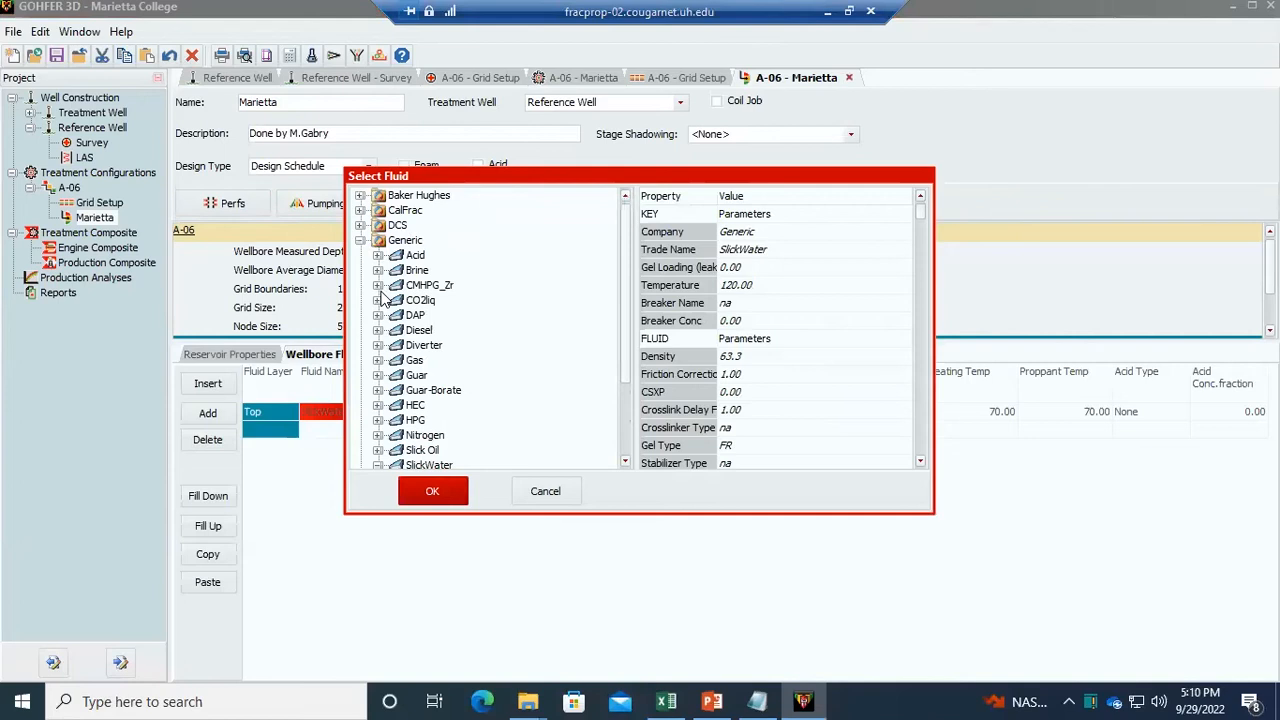
click(377, 270)
click(445, 256)
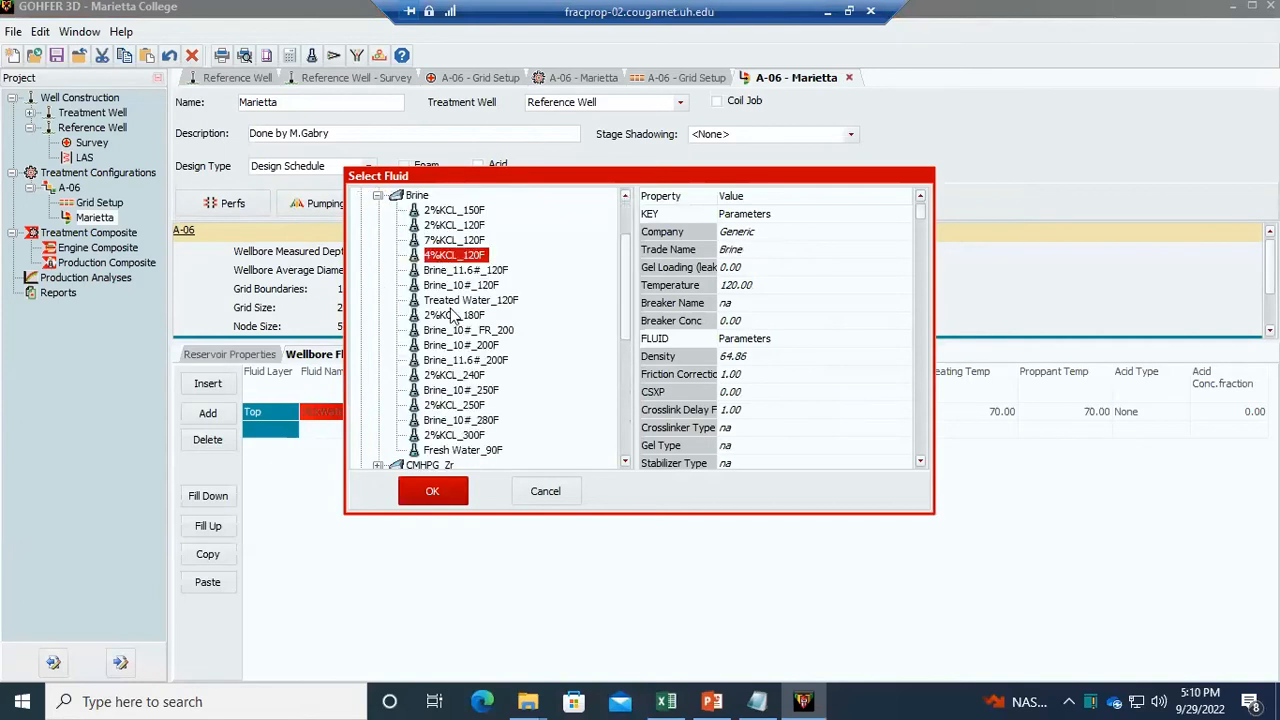
click(456, 241)
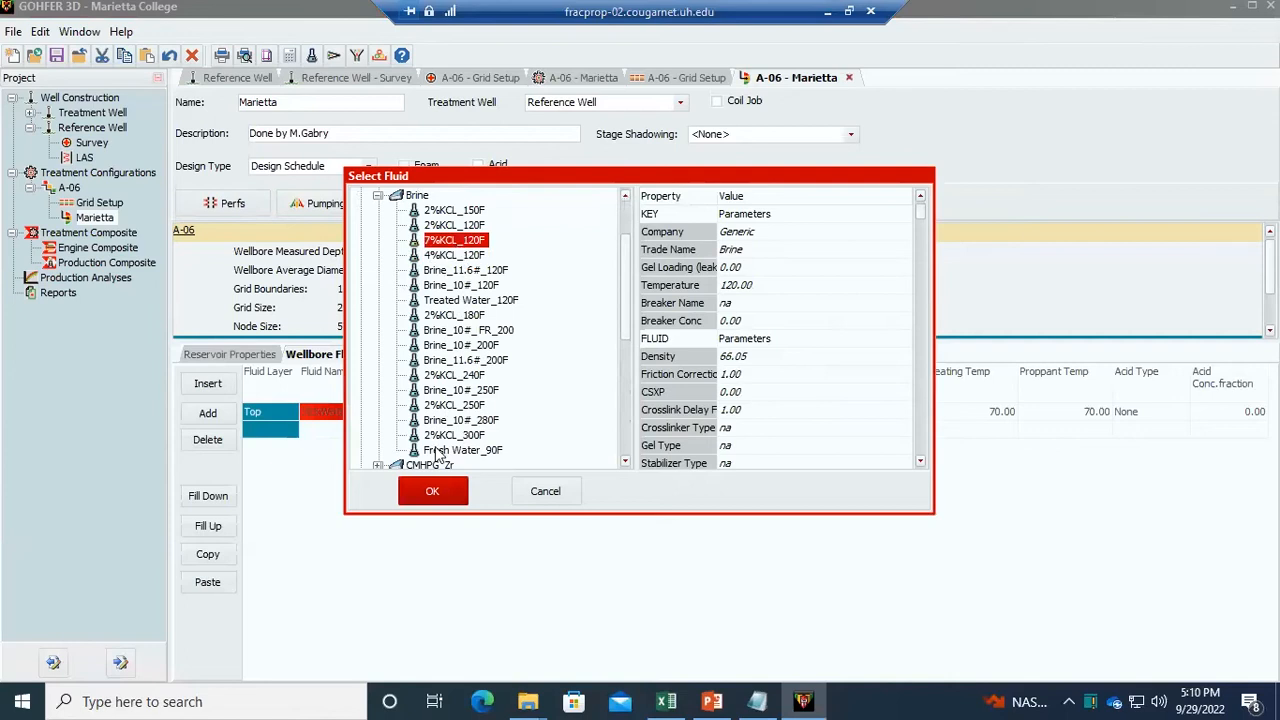
click(433, 494)
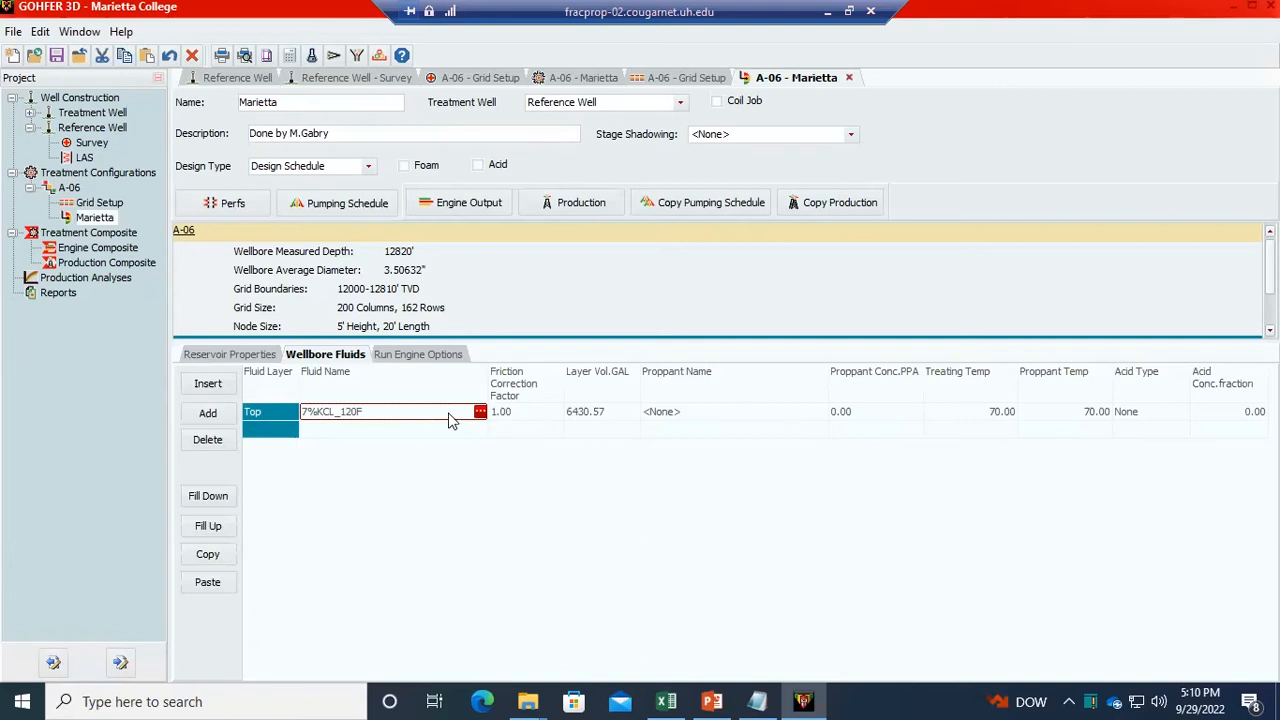
- Open the Marietta design's perforations and check the perforated intervals in the Excel data sheet, enlarging their row to read them fully
click(227, 210)
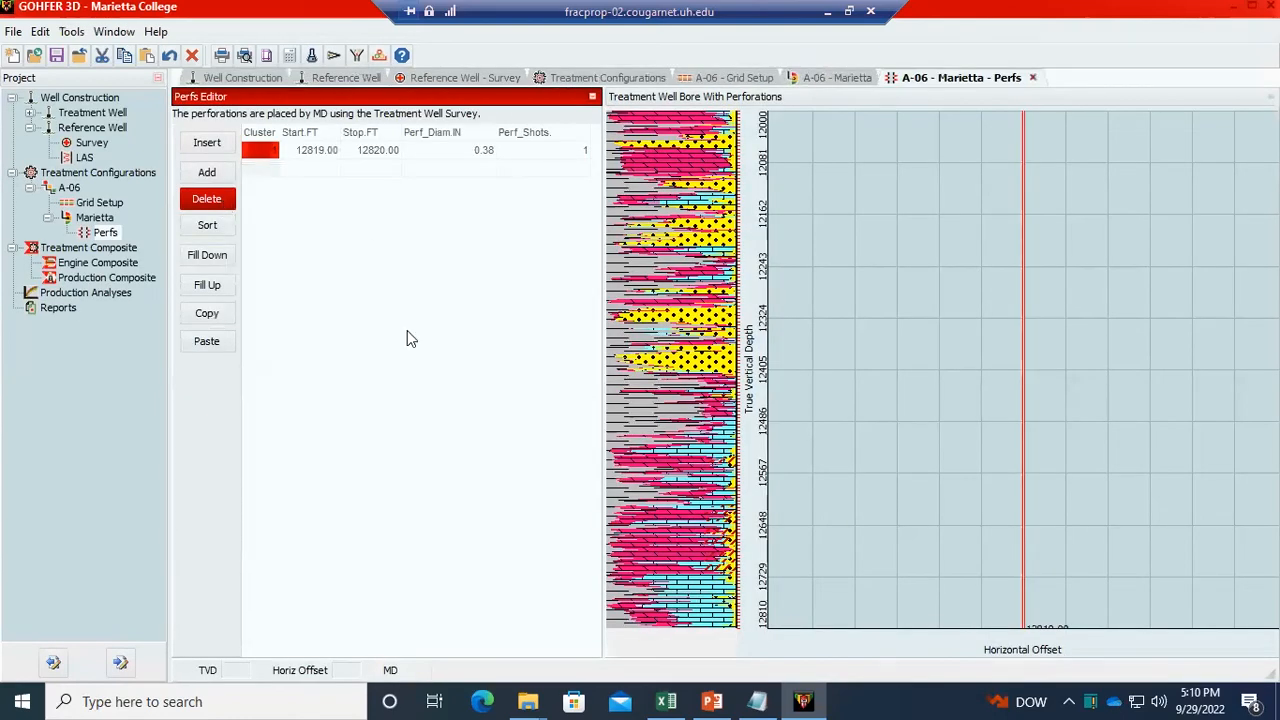
click(668, 701)
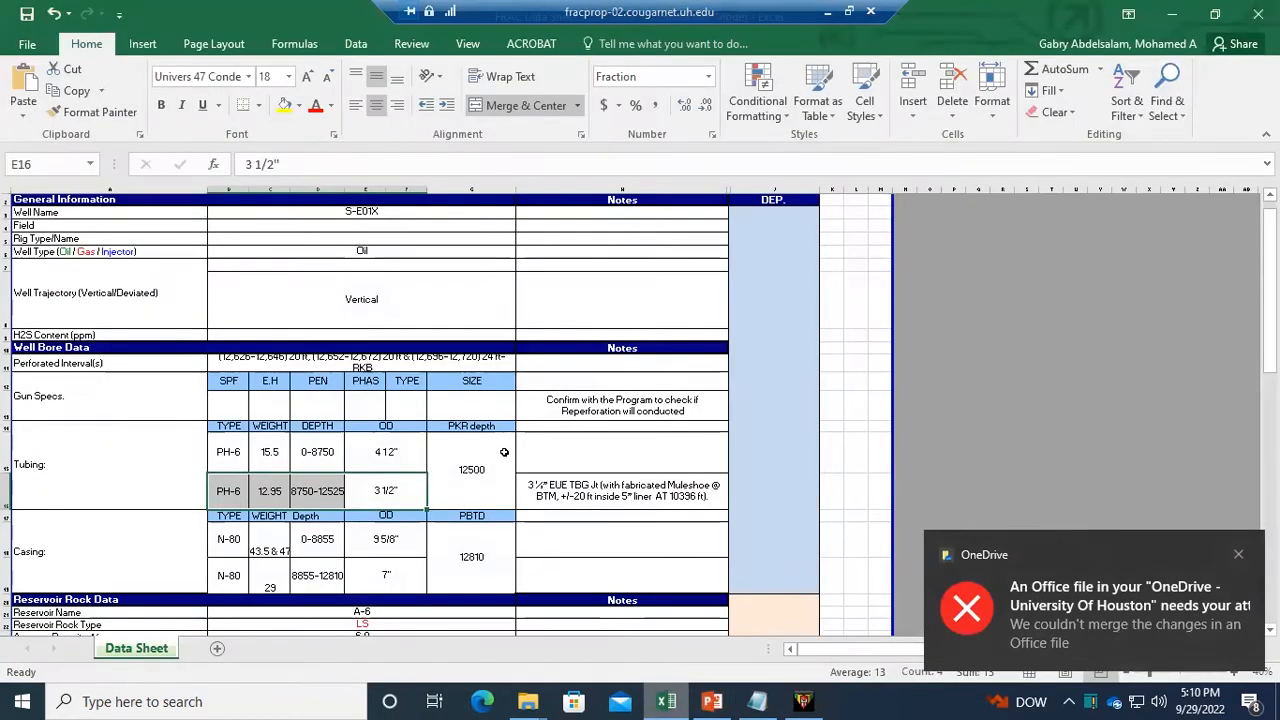
scroll(395, 437, up, 1)
click(370, 379)
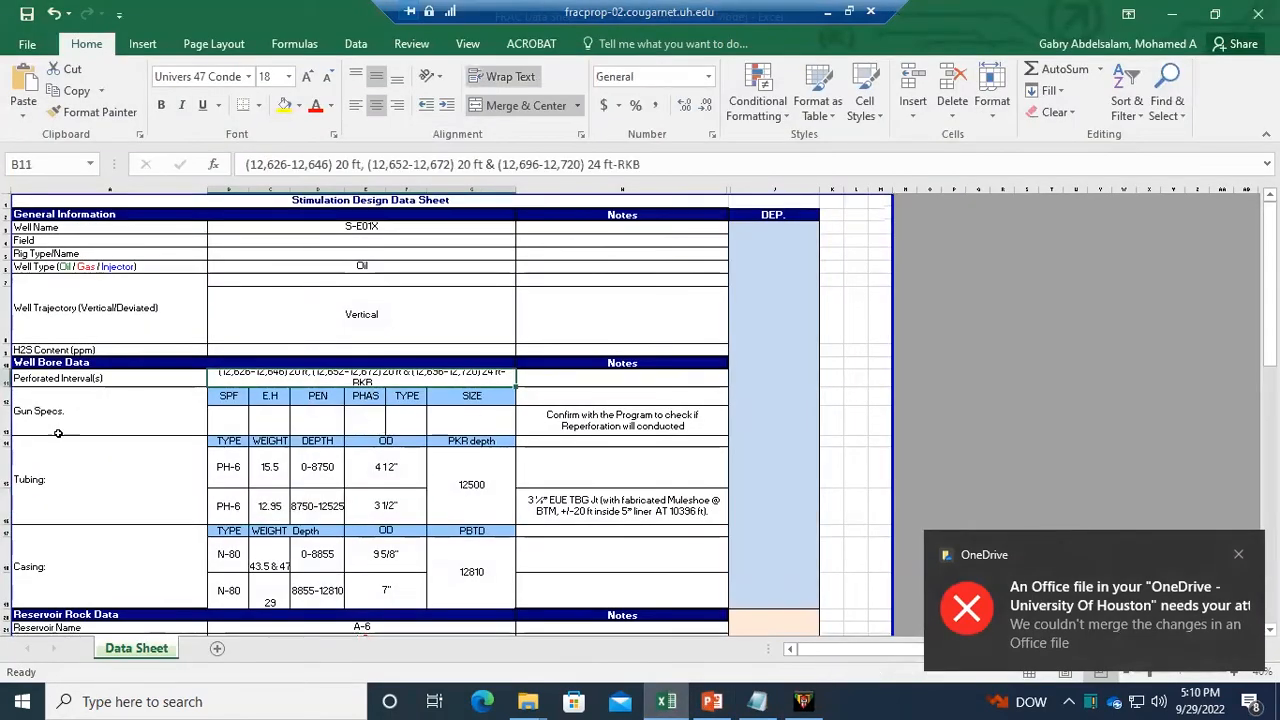
drag(14, 386, 14, 428)
key(alt+Tab)
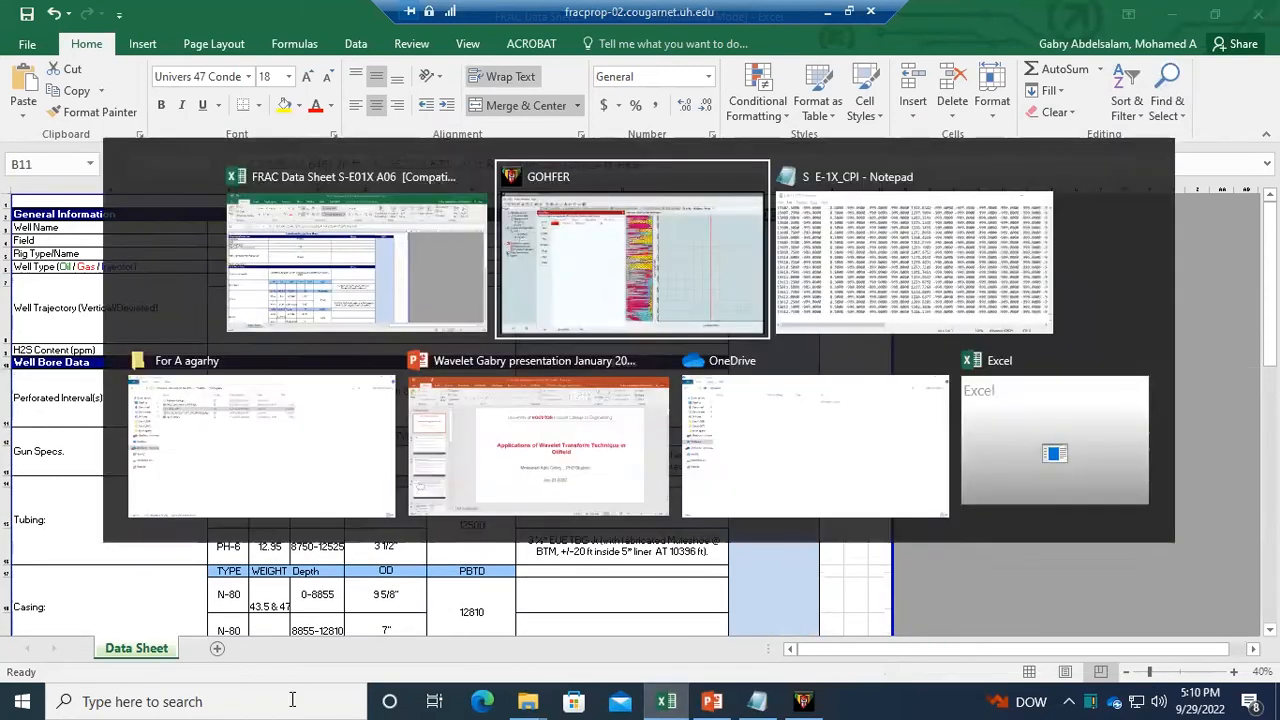
- In GOHFER, insert three blank perforation clusters and delete the default 12819–12820 ft cluster
click(206, 144)
click(206, 144)
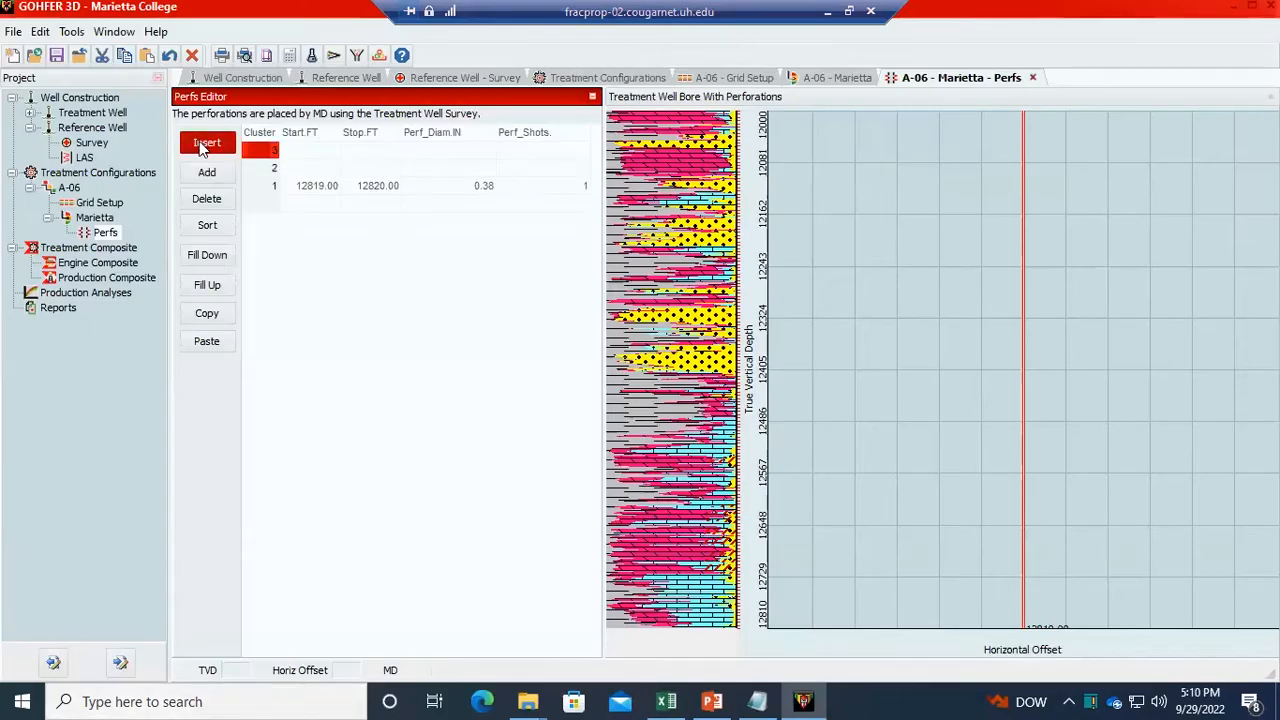
click(206, 144)
click(306, 204)
drag(310, 204, 579, 203)
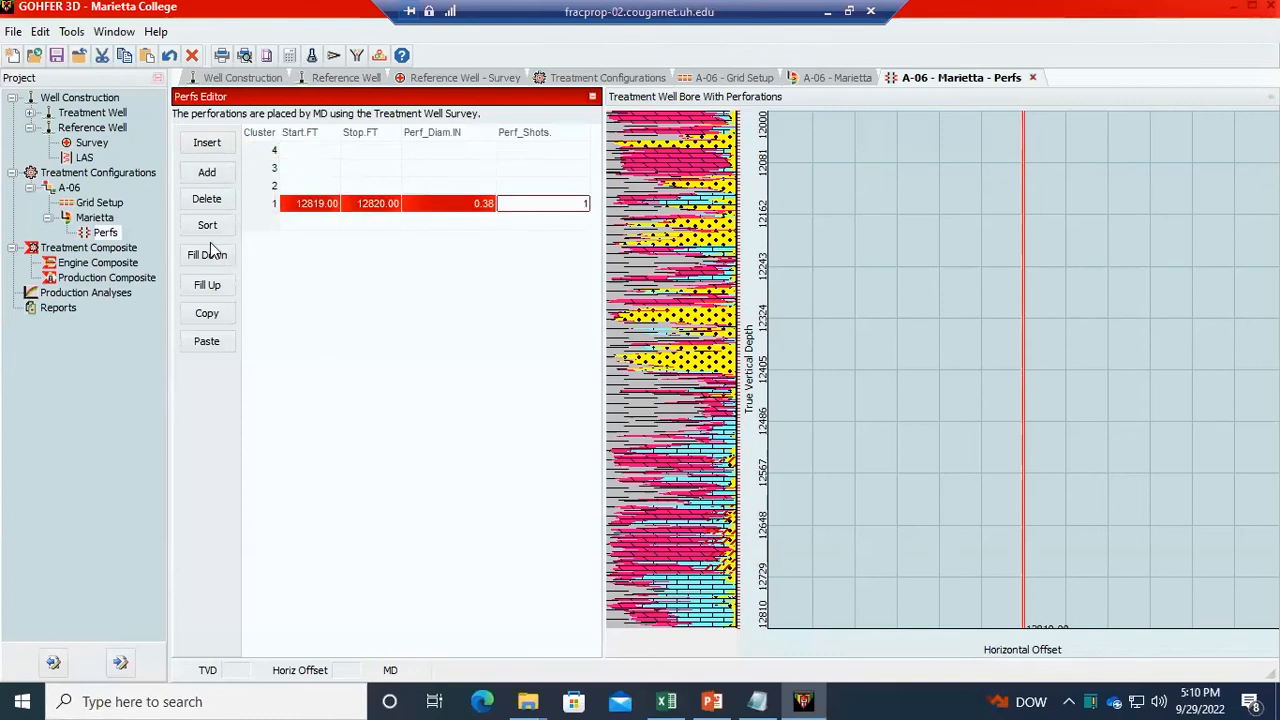
click(221, 200)
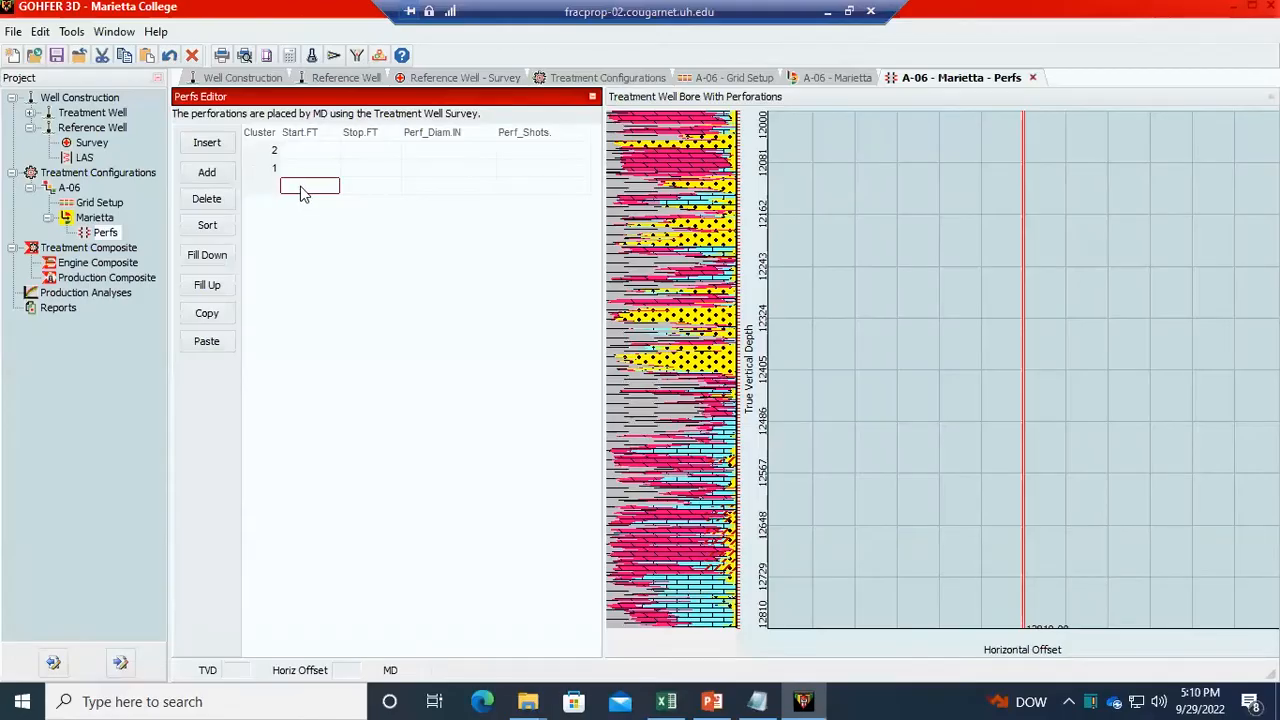
- Insert two more blank perforation clusters so that the list holds four
click(294, 158)
click(210, 147)
click(205, 145)
- Set perforation cluster 1 to start at 12626 ft and stop at 12646 ft, reading the interval from the Excel data sheet
click(305, 203)
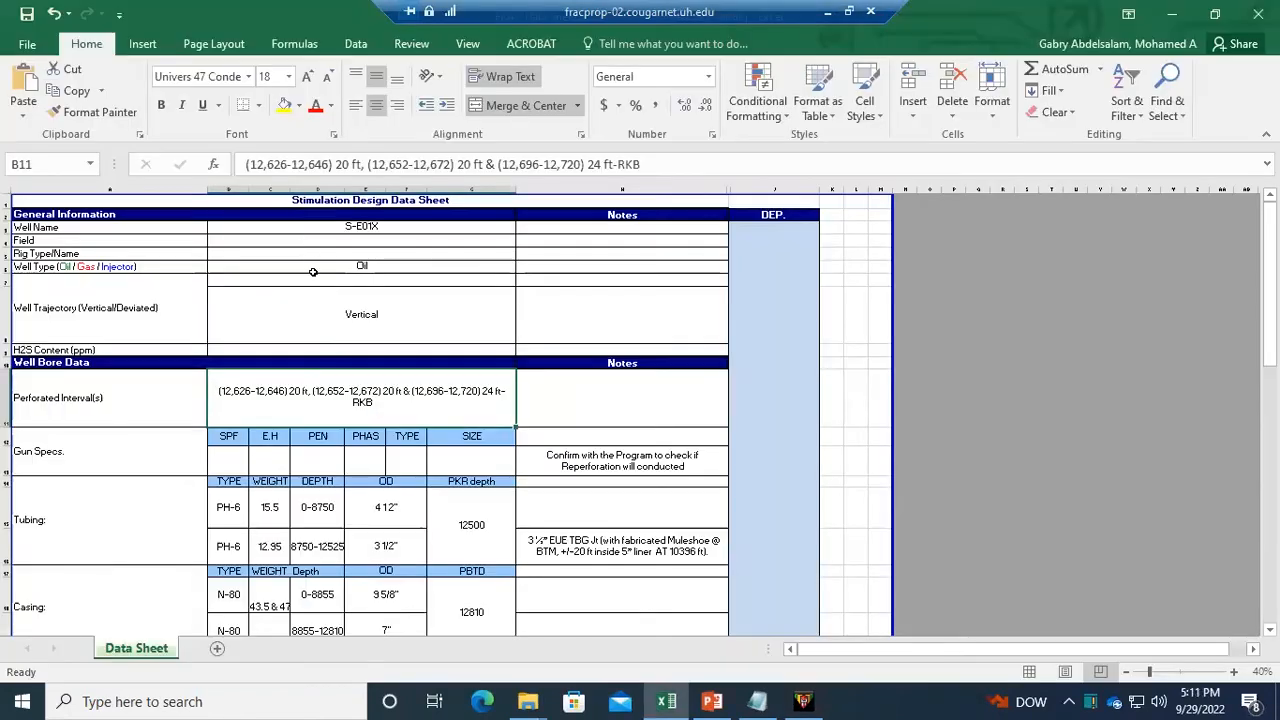
key(alt+Tab)
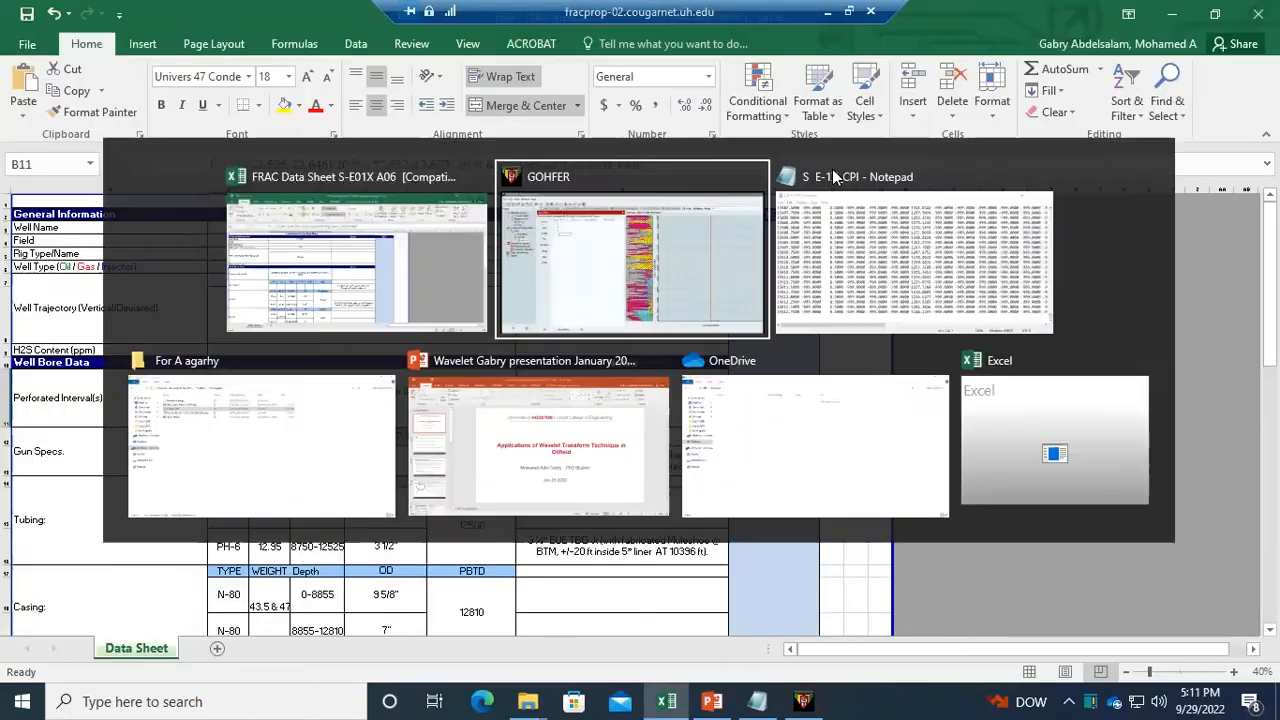
text(12626)
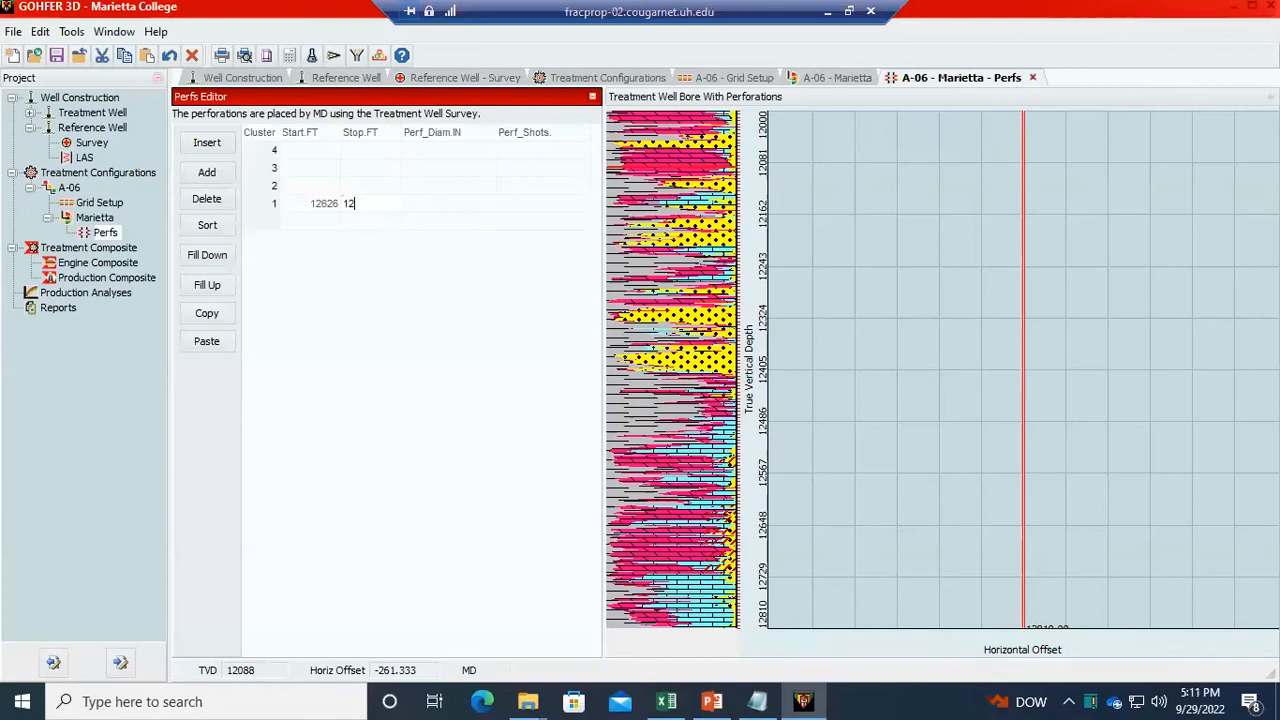
key(alt+Tab)
key(alt+Tab)
key(Tab)
text(12)
key(Up)
key(Left)
key(alt+Tab)
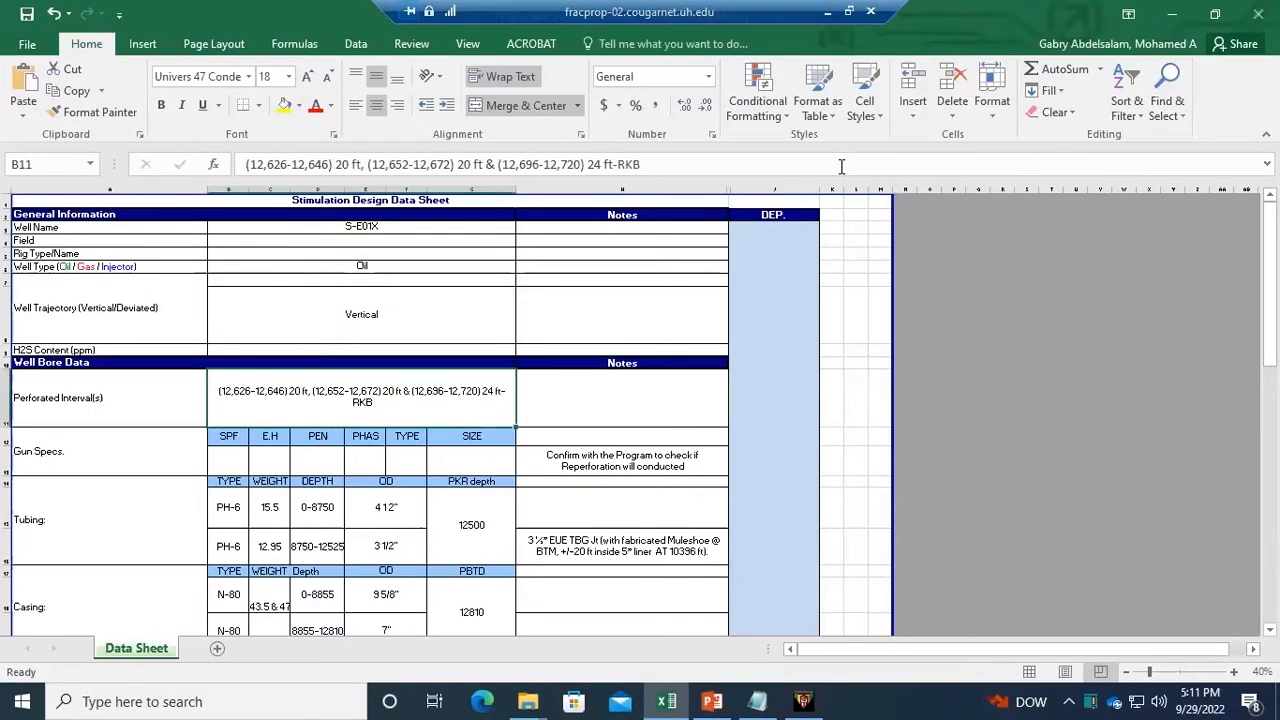
key(alt+Tab)
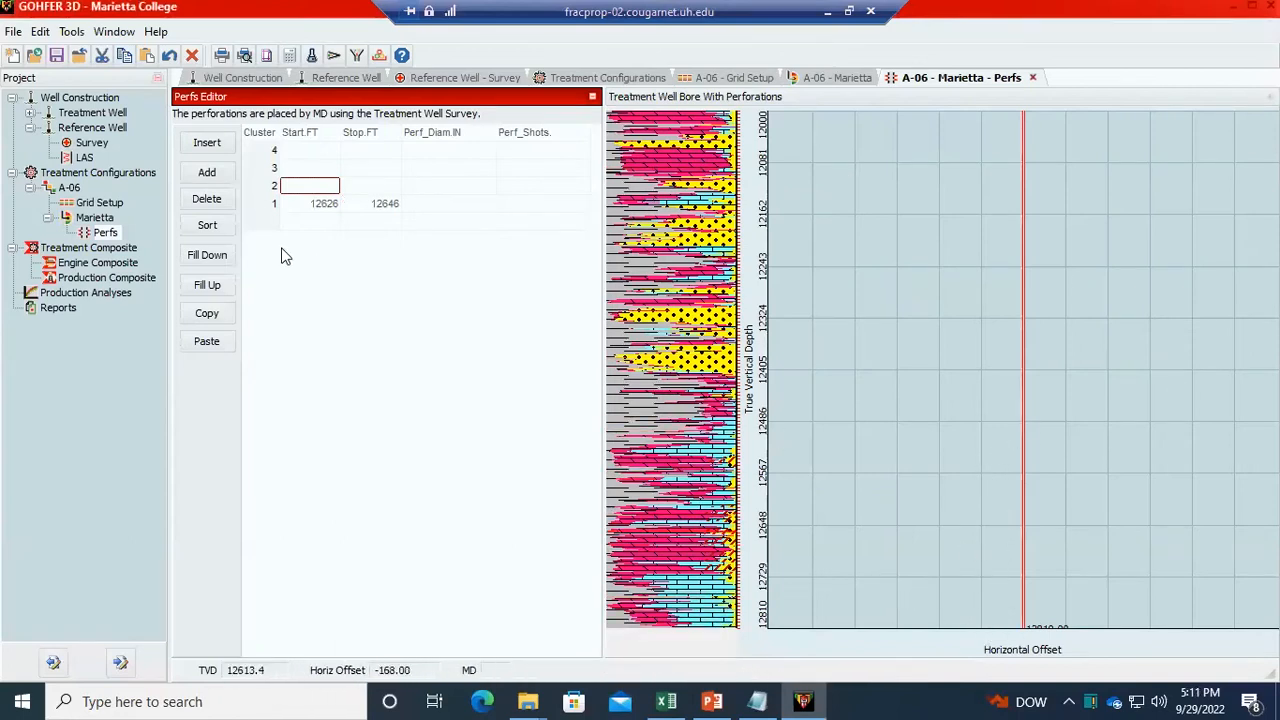
- Give cluster 1 a perforation diameter of 0.35 in and 120 shots, working out 6 × 20 in Calculator
click(427, 206)
text(0.35)
key(Tab)
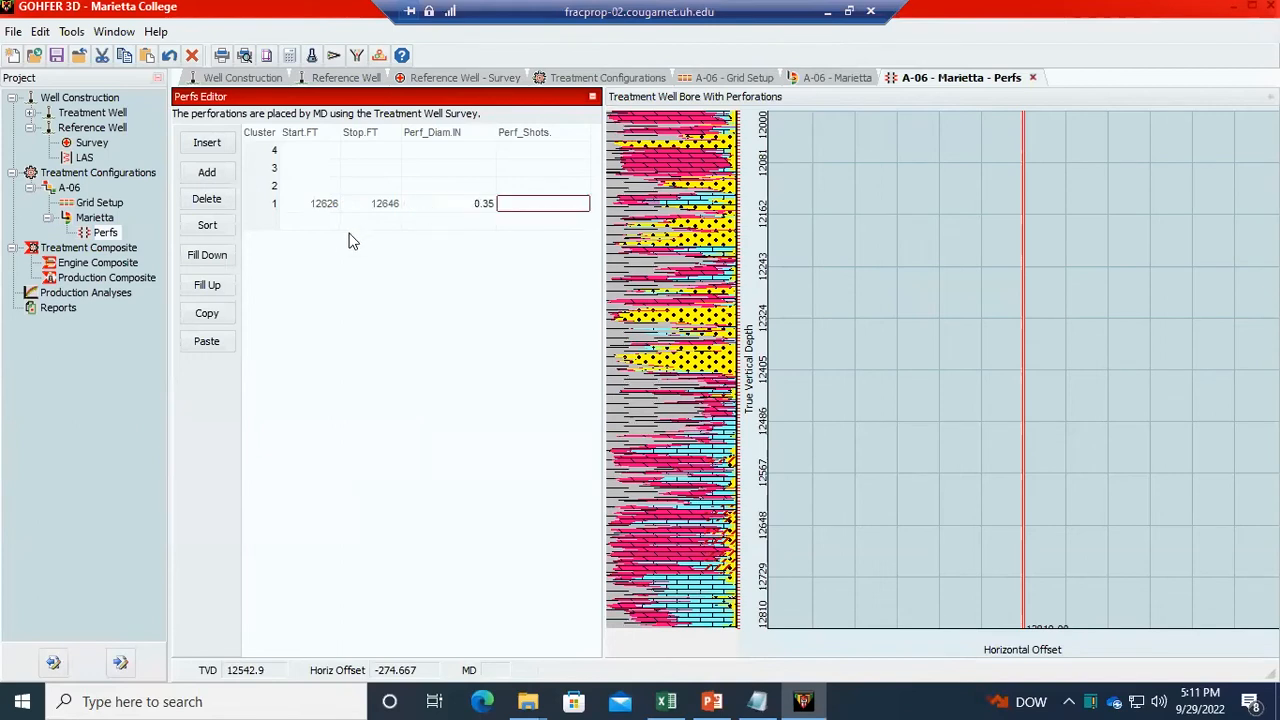
click(236, 700)
text(cal)
key(Return)
text(6*20)
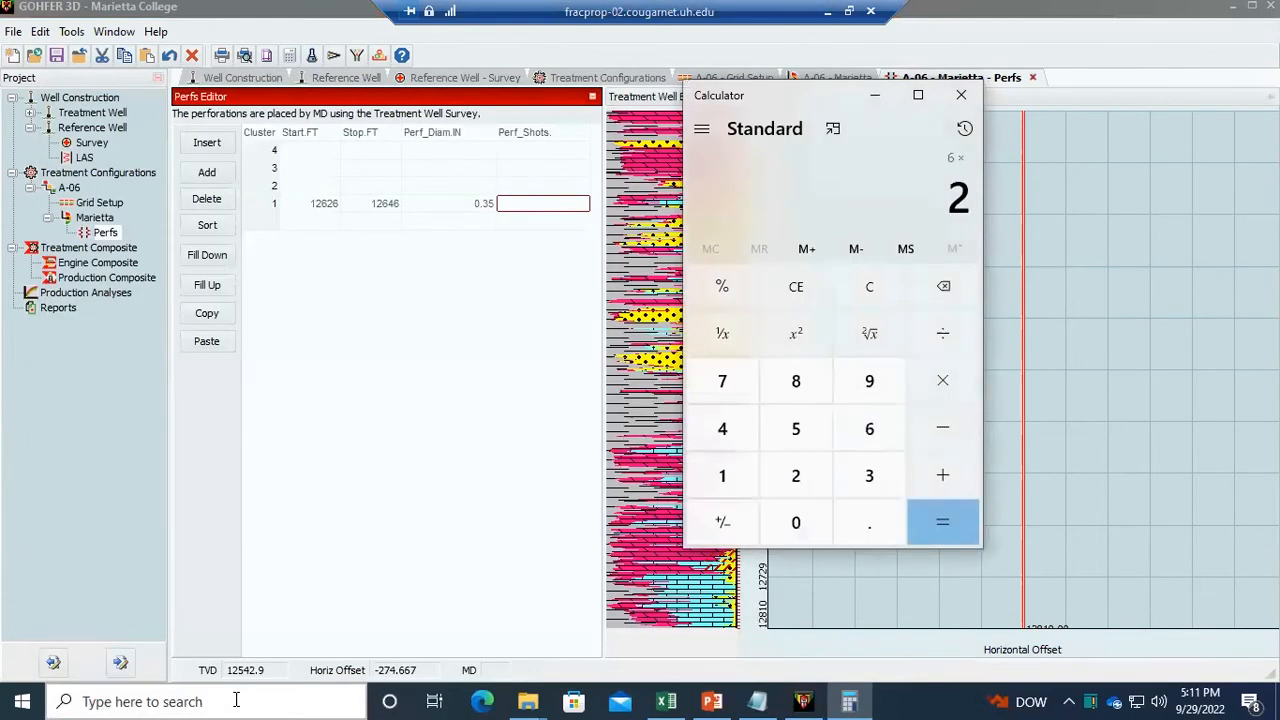
click(852, 95)
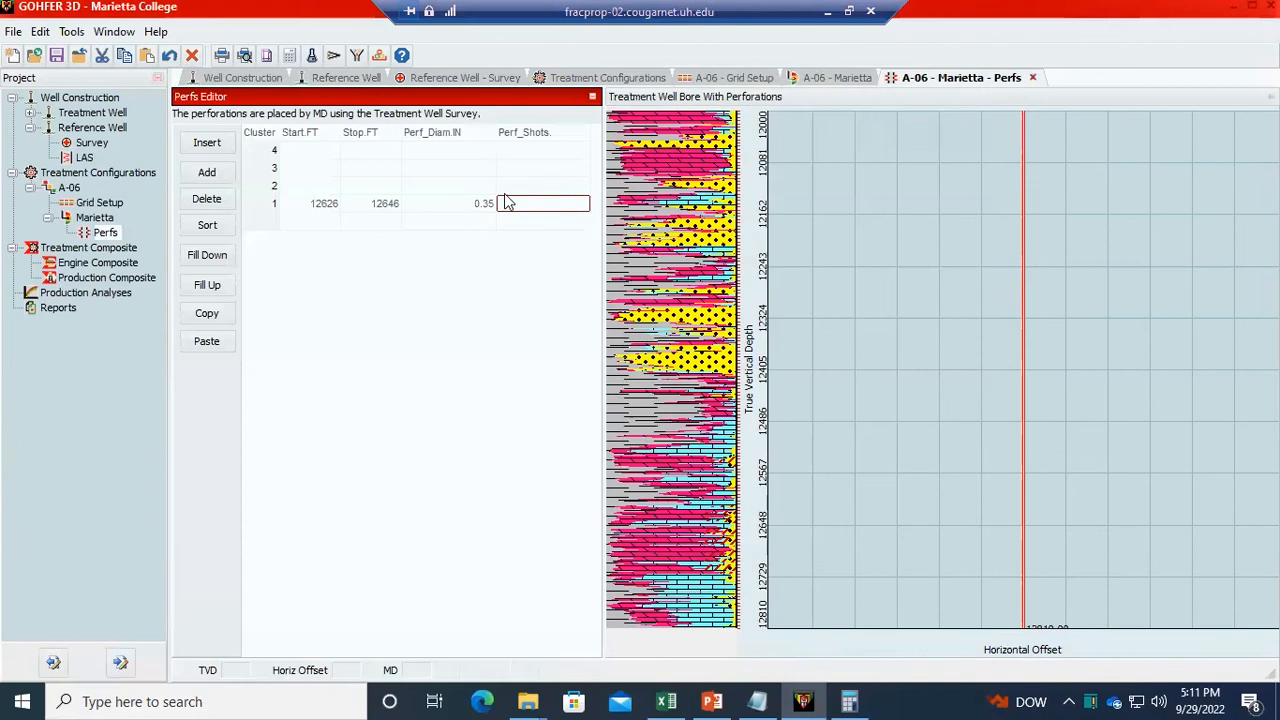
text(120)
key(Tab)
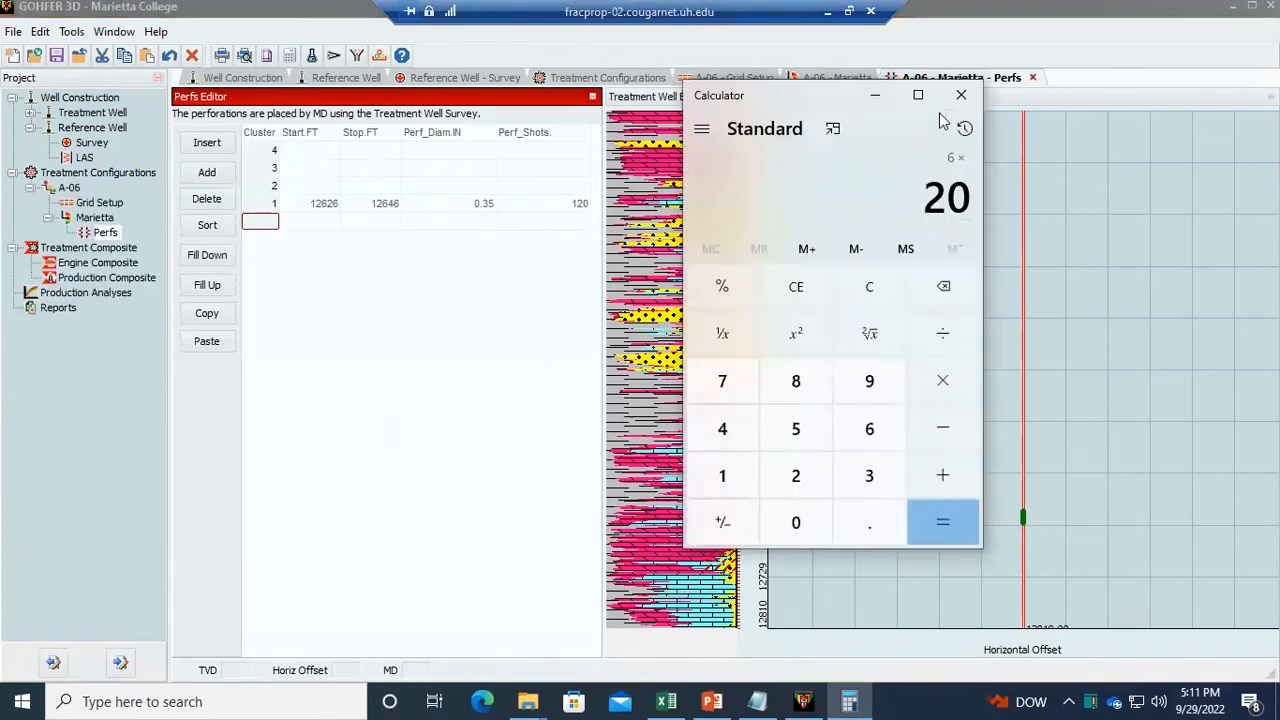
- Read the second perforated interval in the Excel data sheet and enter cluster 2 from 12652 to 12672 ft
click(662, 690)
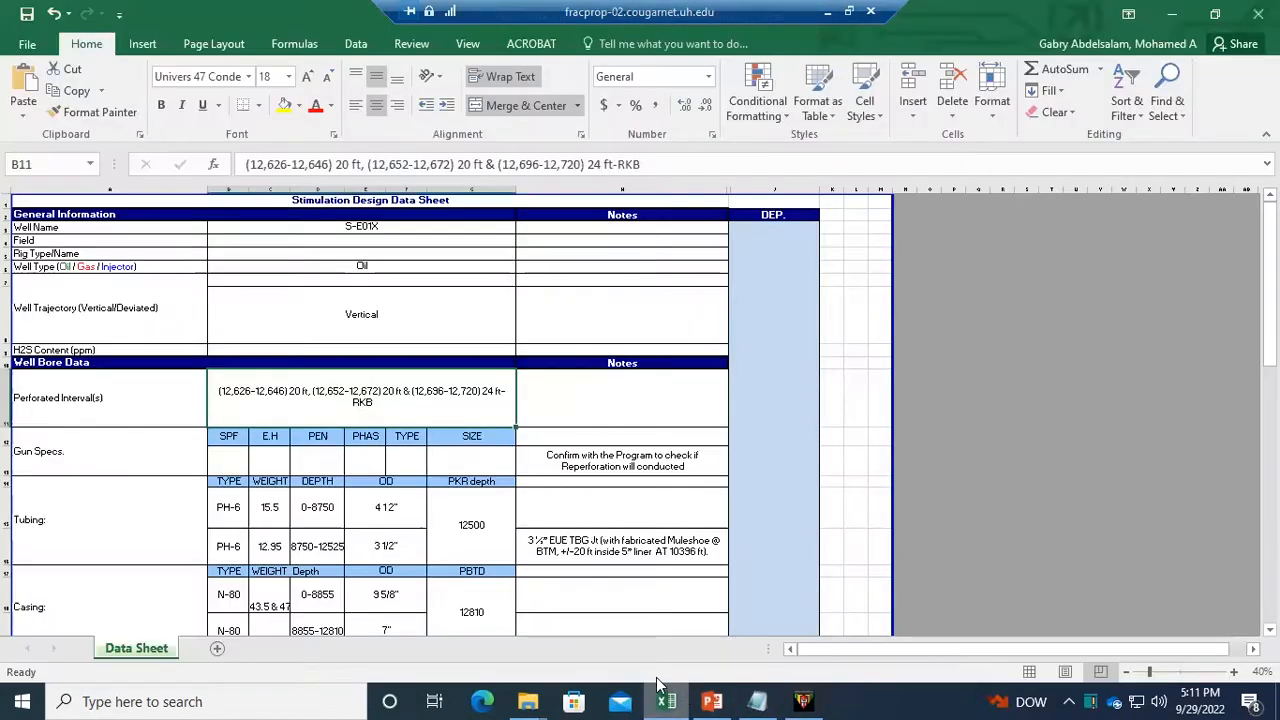
key(alt+Tab)
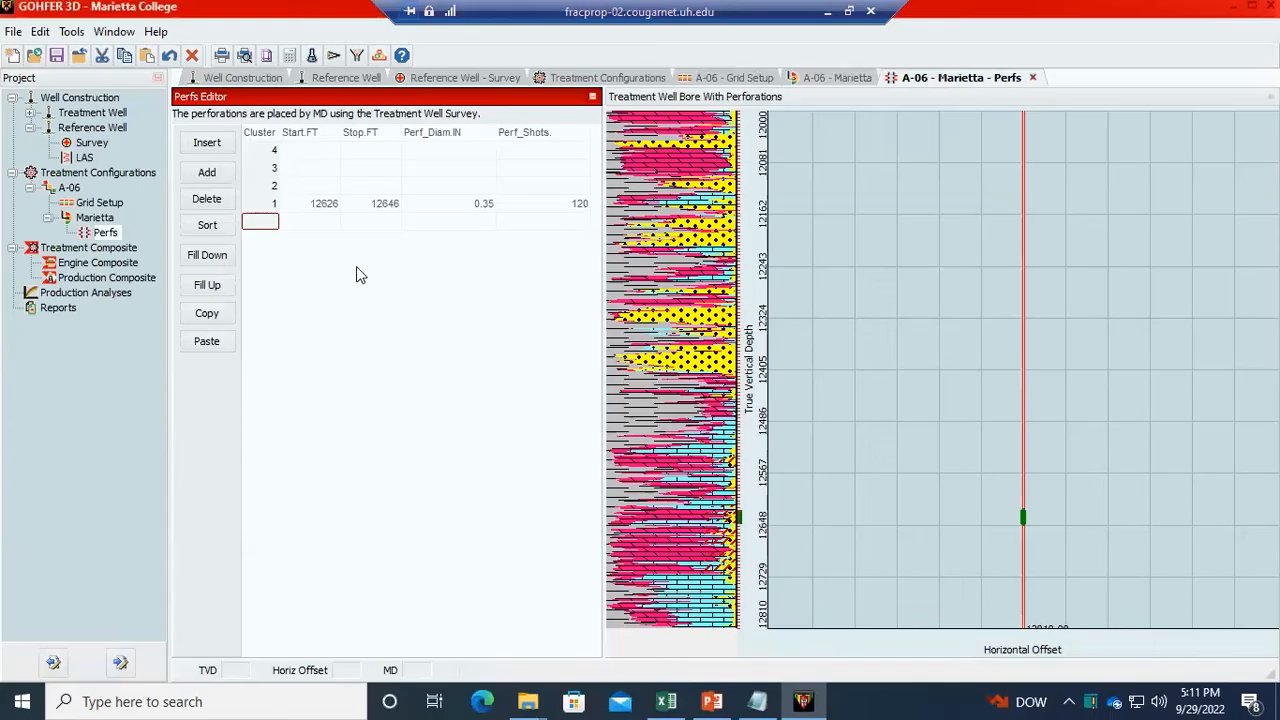
click(323, 188)
text(126)
key(Tab)
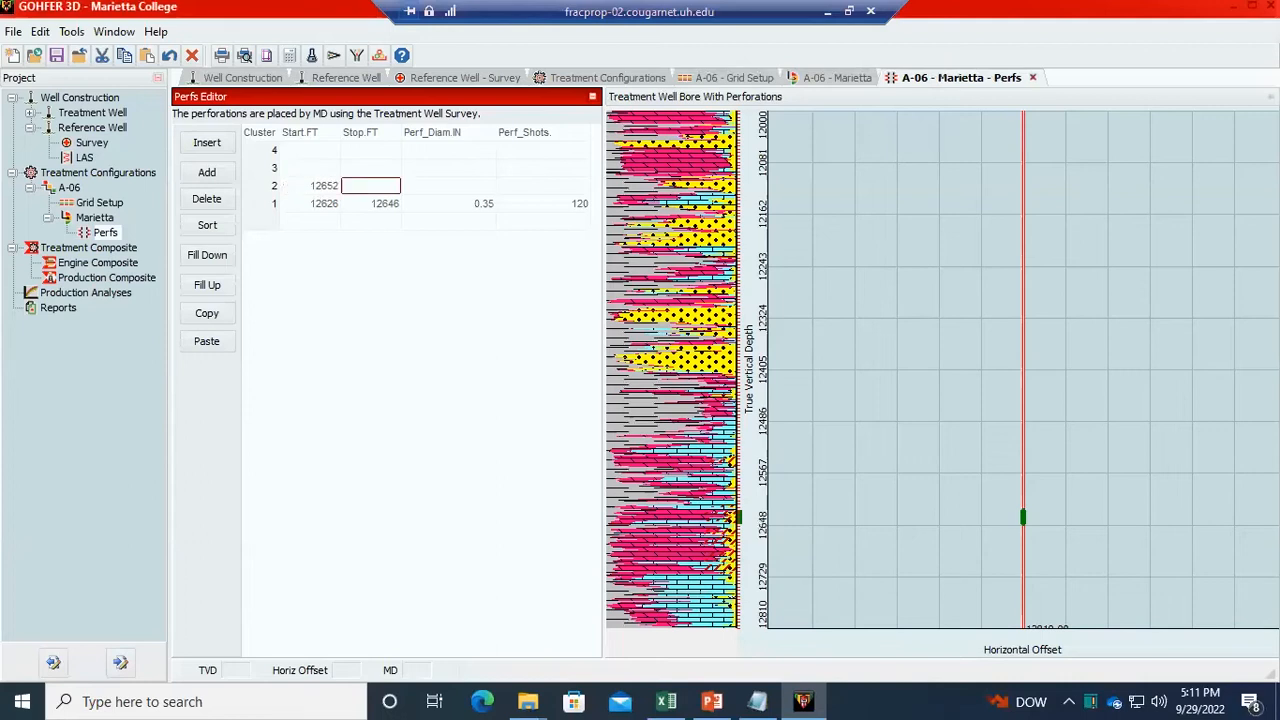
key(alt+Tab)
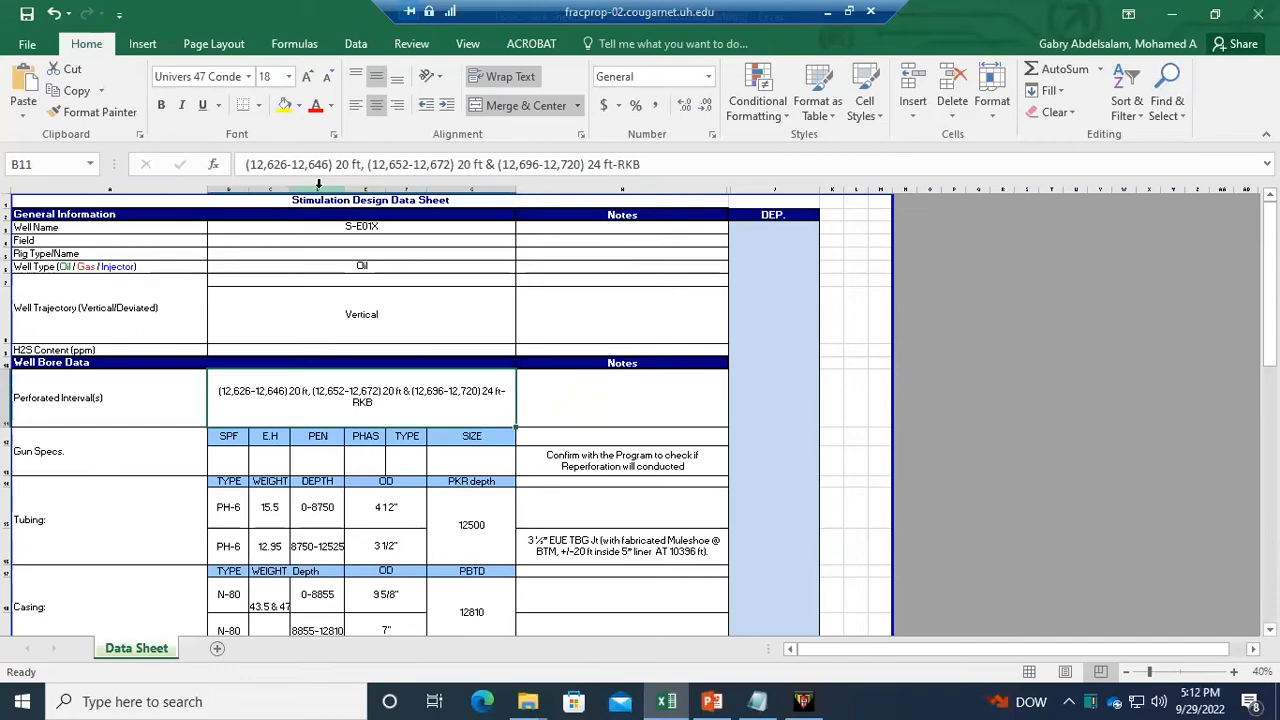
key(alt+Tab)
text(126)
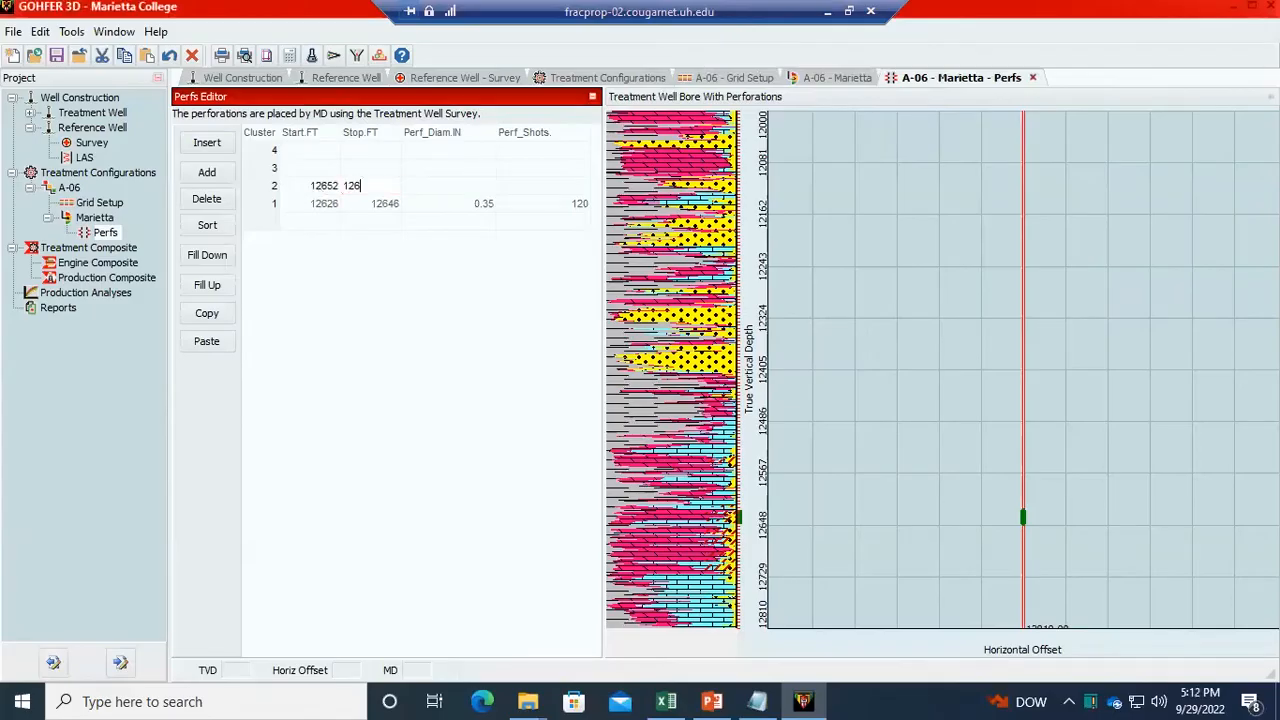
- Set cluster 2's perforation diameter to 0.35 in and its shots to 120
key(Tab)
text(0.35)
key(Tab)
text(20)
key(BackSpace)
key(BackSpace)
text(120)
key(Return)
- Read the third perforated interval in the Excel data sheet and enter cluster 3 from 12696 to 12720 ft
key(alt+Tab)
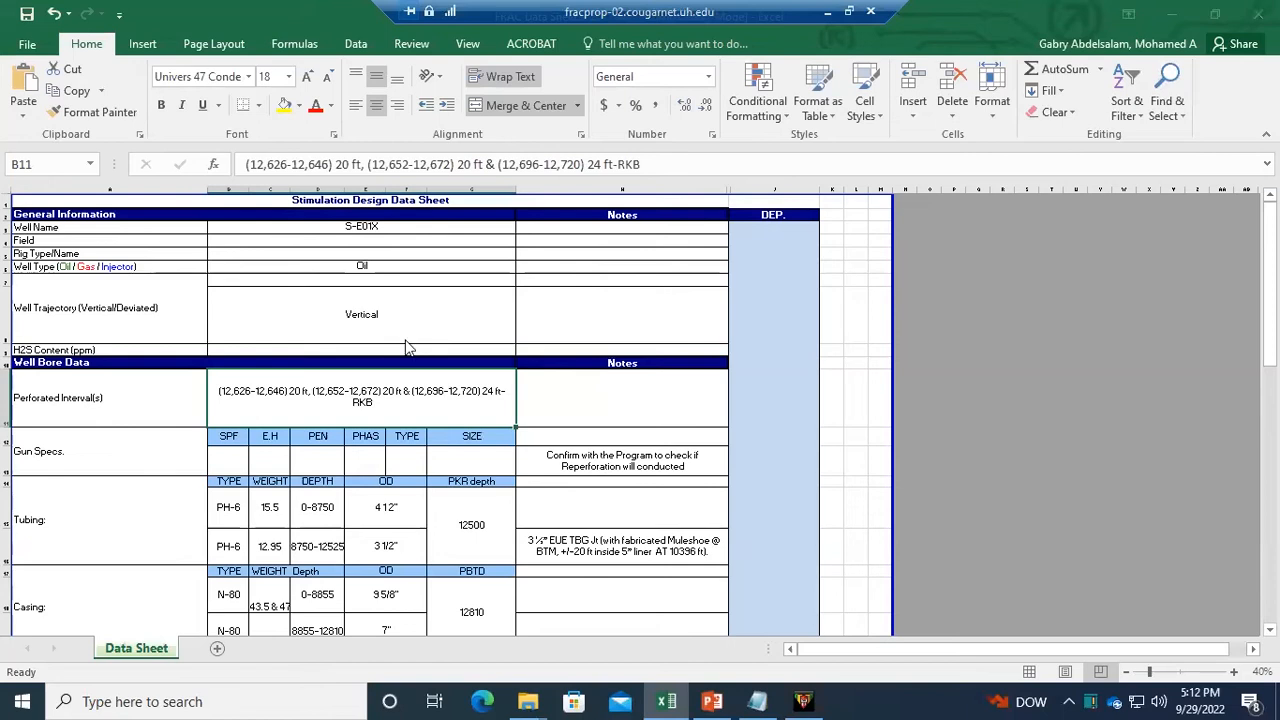
key(alt+Tab)
key(alt+Tab)
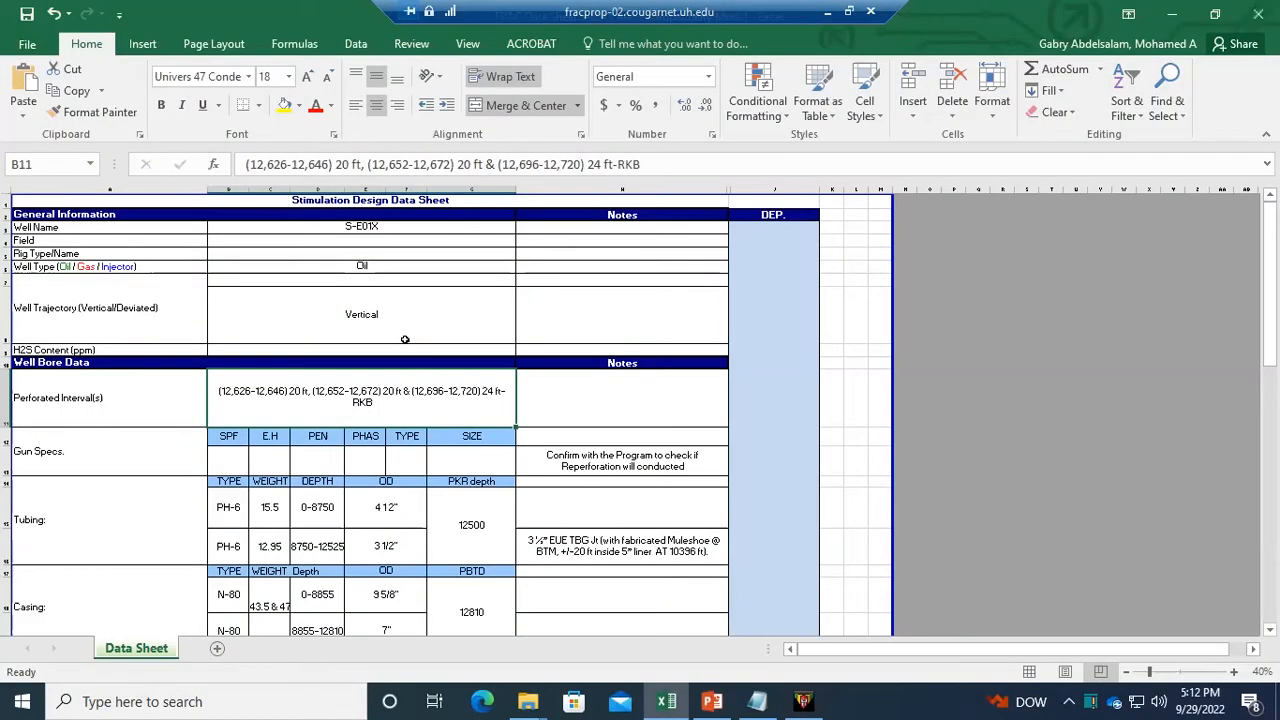
key(alt+Tab)
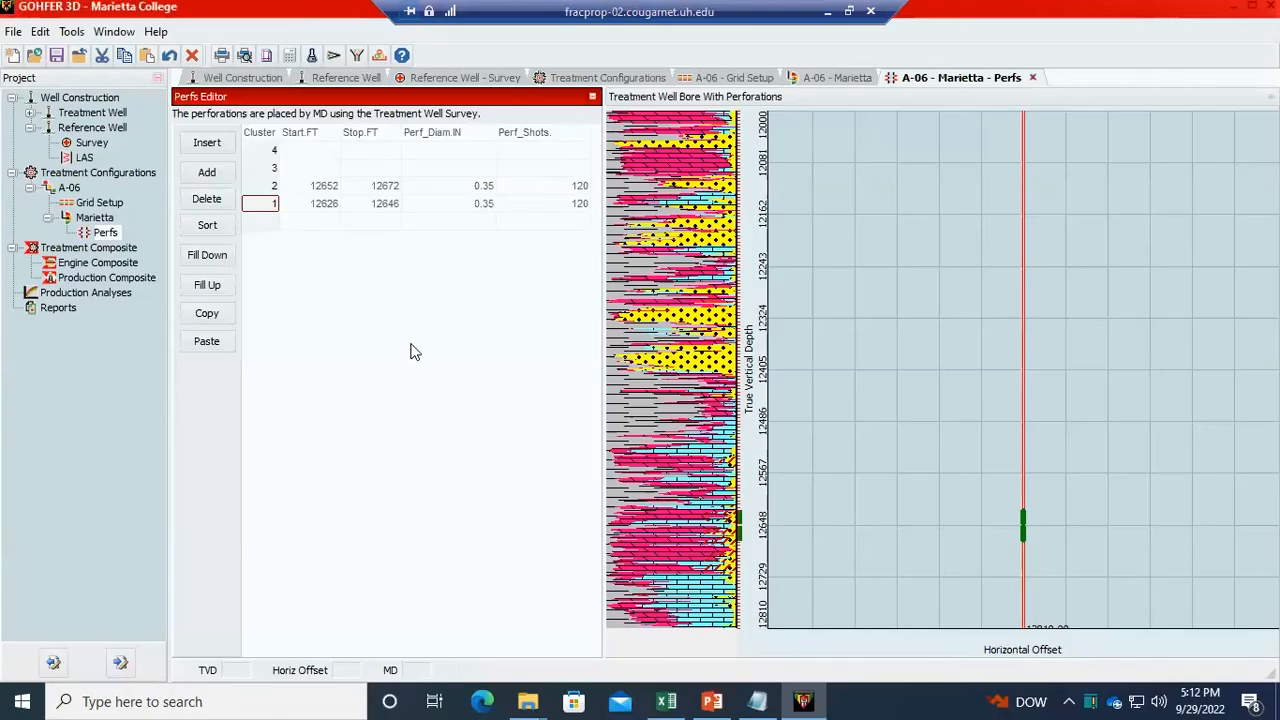
text(12696)
key(Tab)
key(alt+Tab)
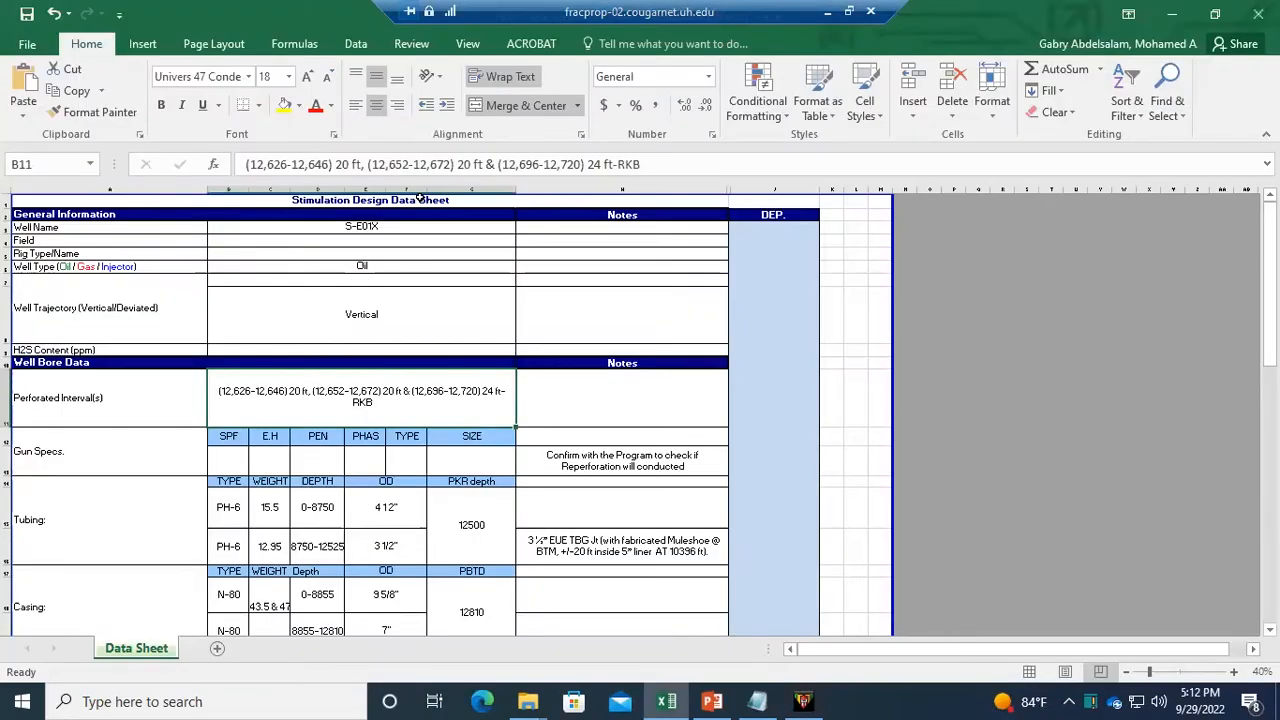
key(alt+Tab)
text(12,)
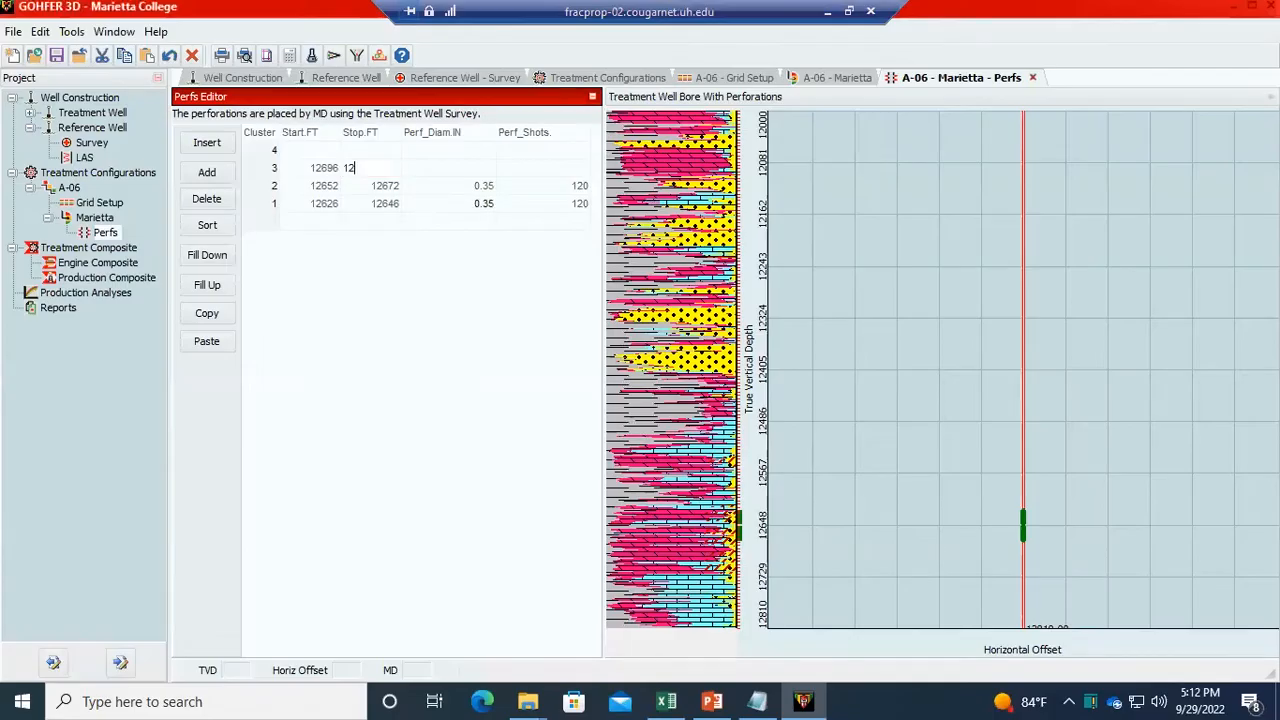
text(720)
key(Tab)
- Check the third interval's length in the Excel data sheet and multiply 24 by 6 in Calculator for cluster 3's shots
key(alt+Tab)
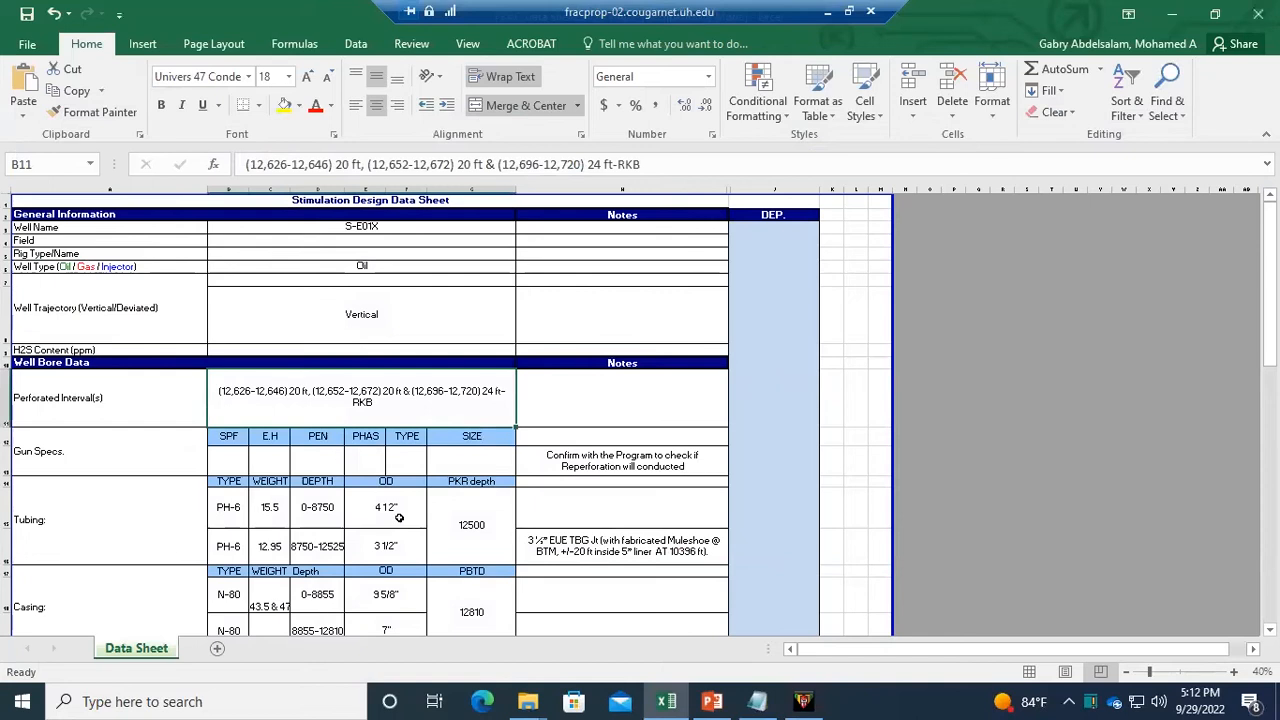
key(alt+Tab)
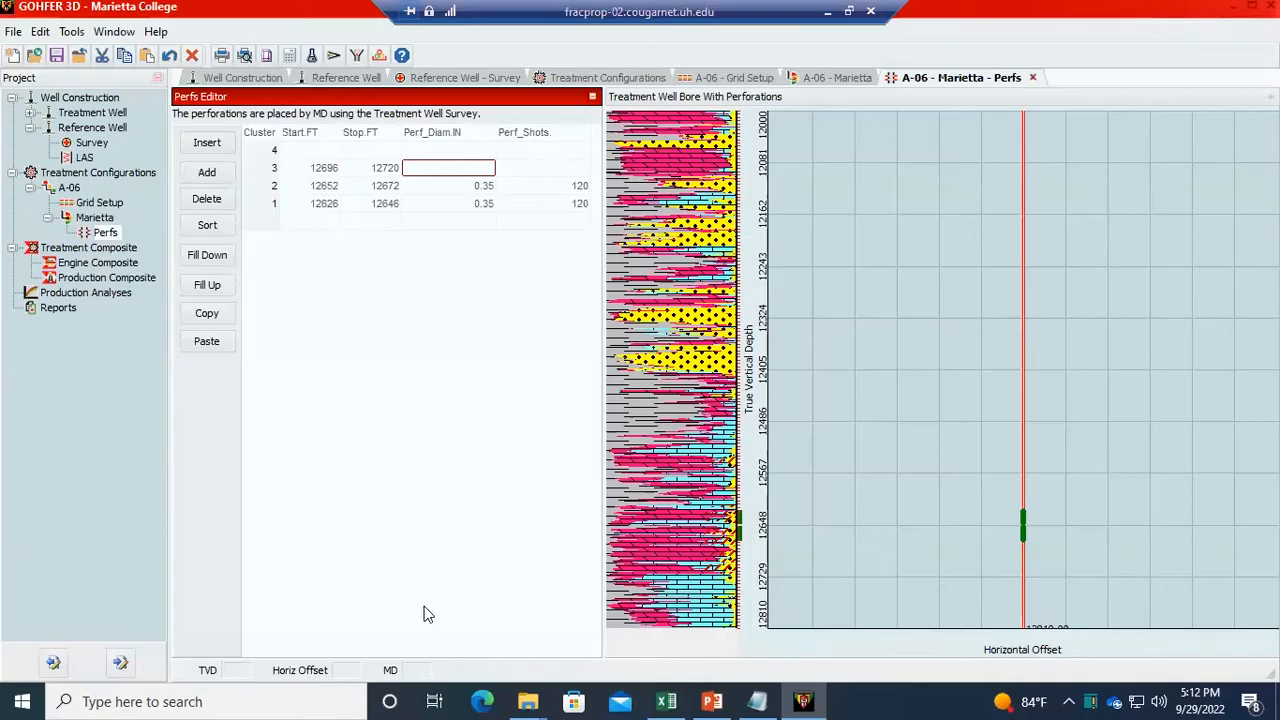
click(247, 700)
text(calc)
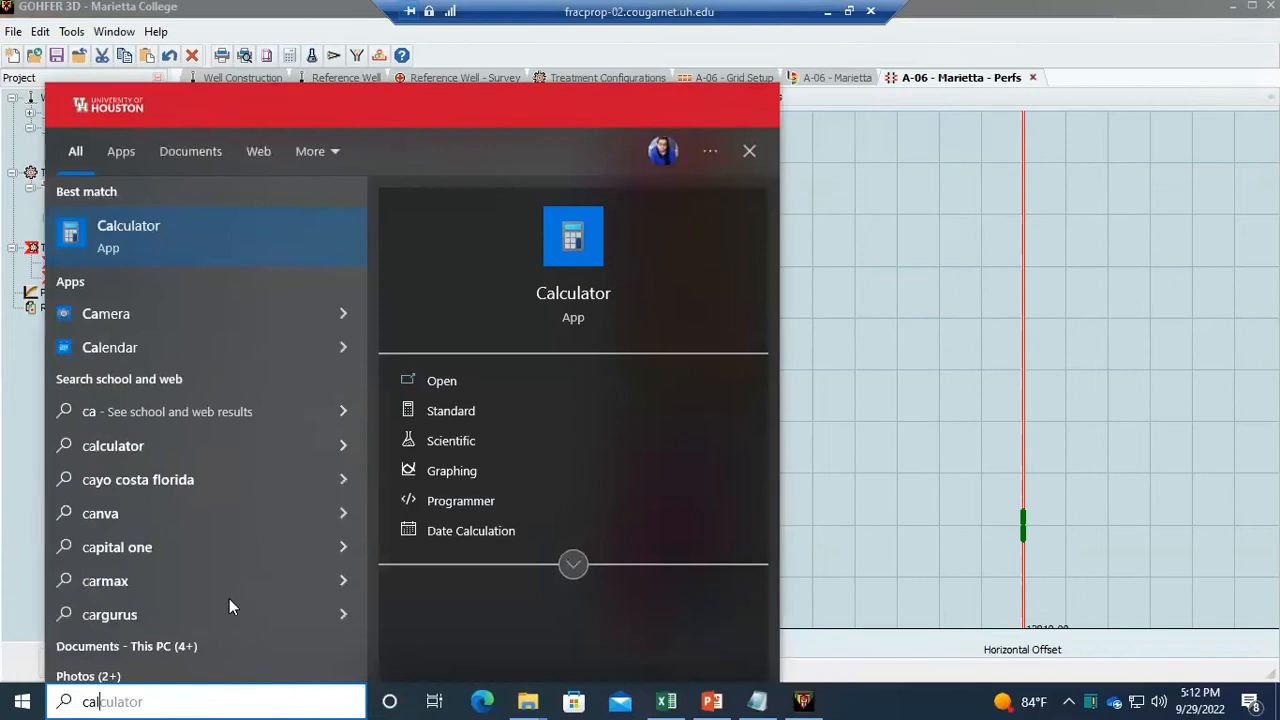
click(214, 248)
text(24*6)
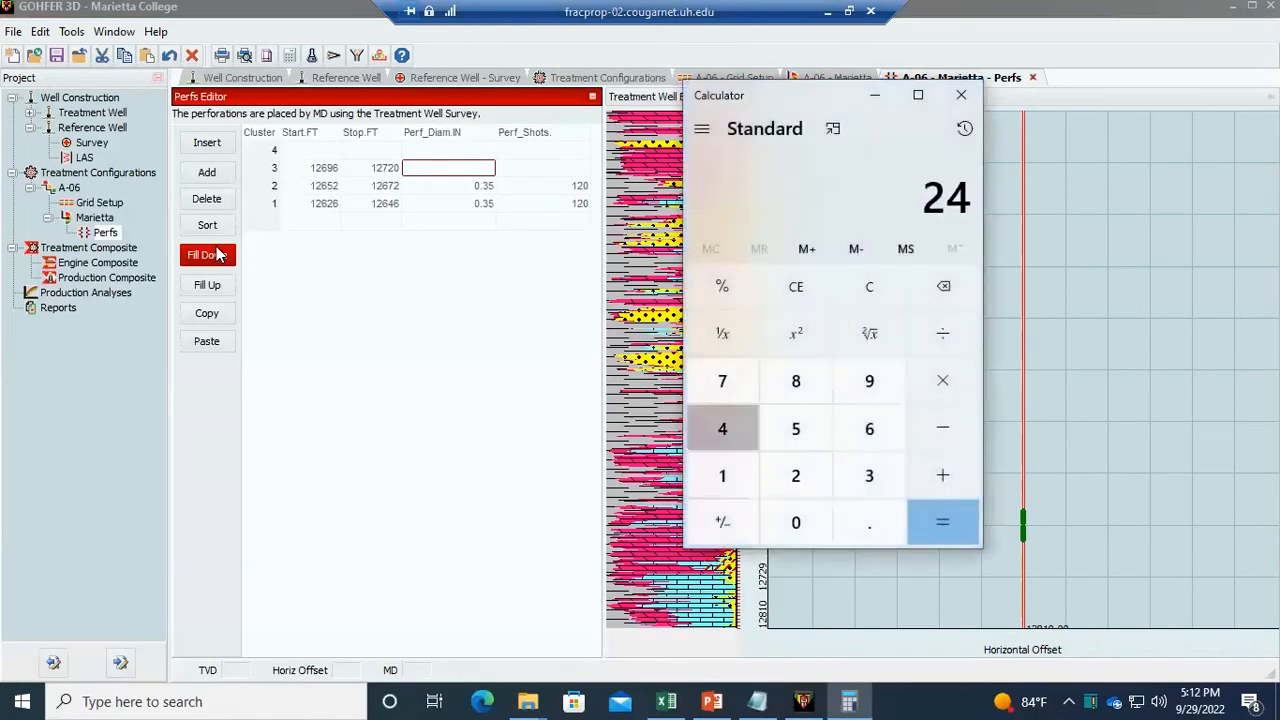
key(Return)
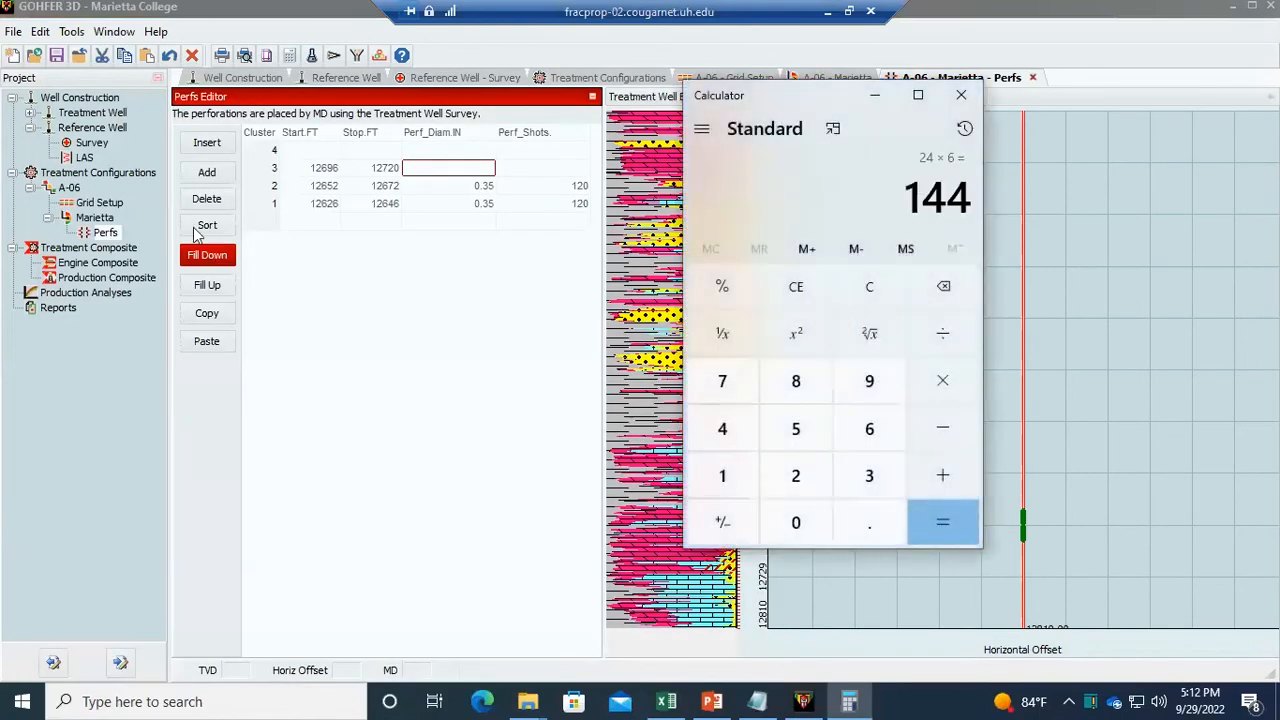
- Back in GOHFER, set cluster 3's shots to 144 and its perforation diameter to 0.35 in
click(309, 282)
click(544, 174)
text(144)
key(Return)
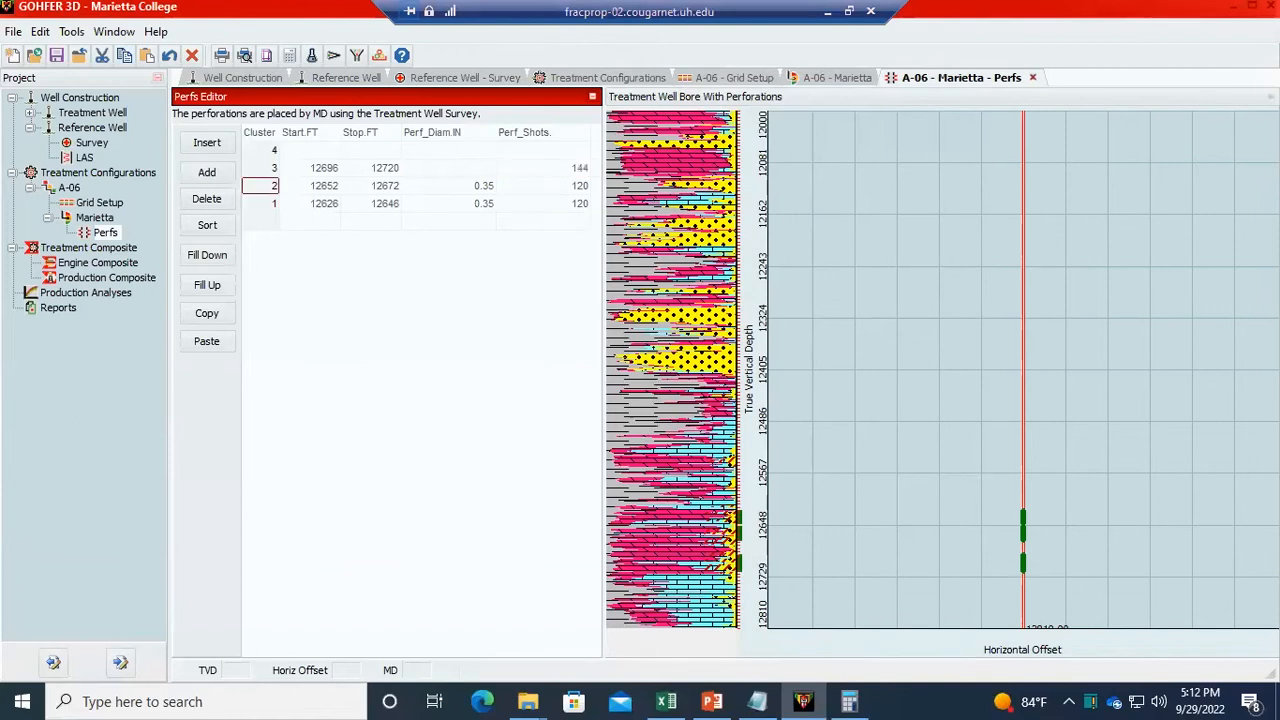
click(474, 167)
text(0.35)
key(Tab)
- Delete the blank clusters above cluster 3, including an extra one inserted by mistake
click(266, 152)
click(315, 152)
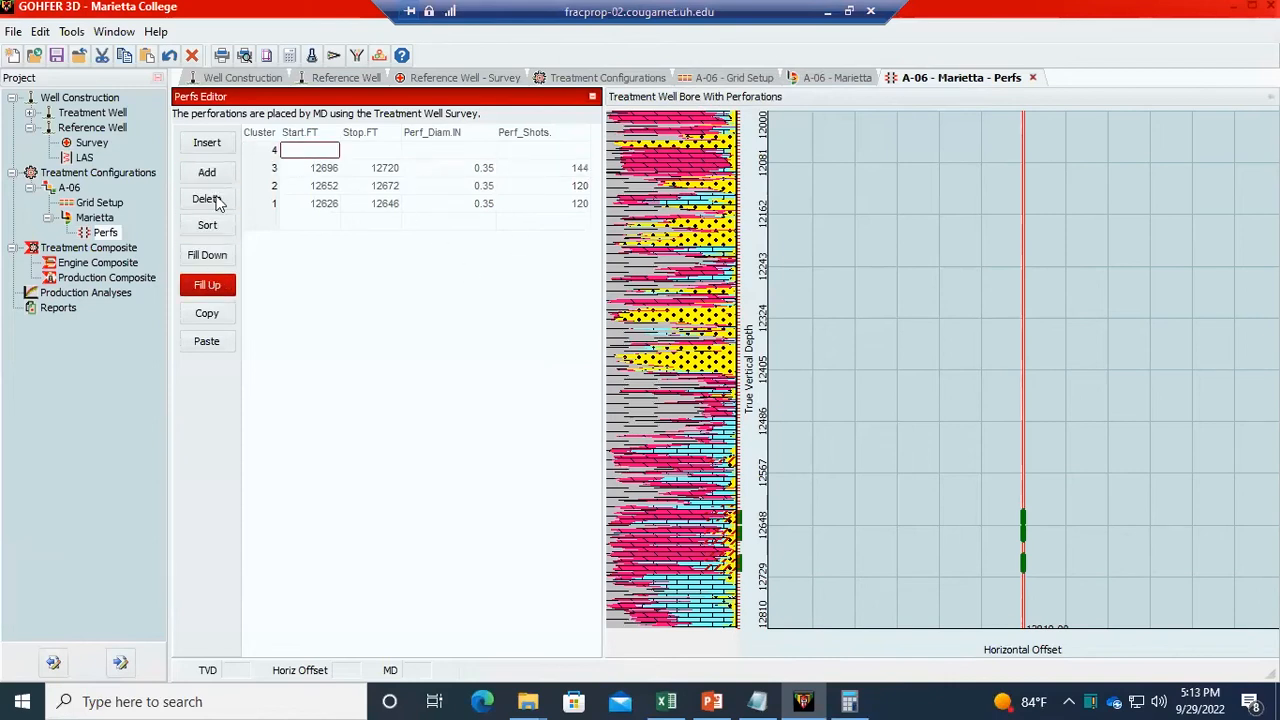
click(224, 145)
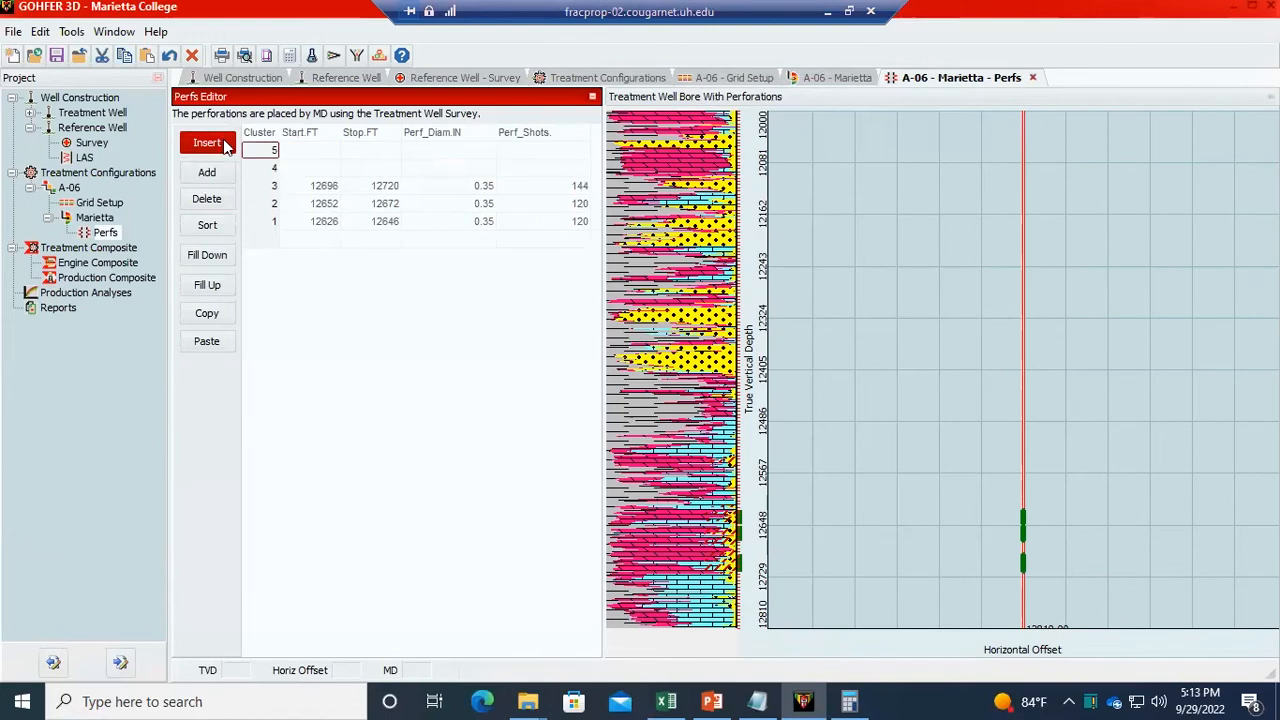
click(209, 198)
click(211, 204)
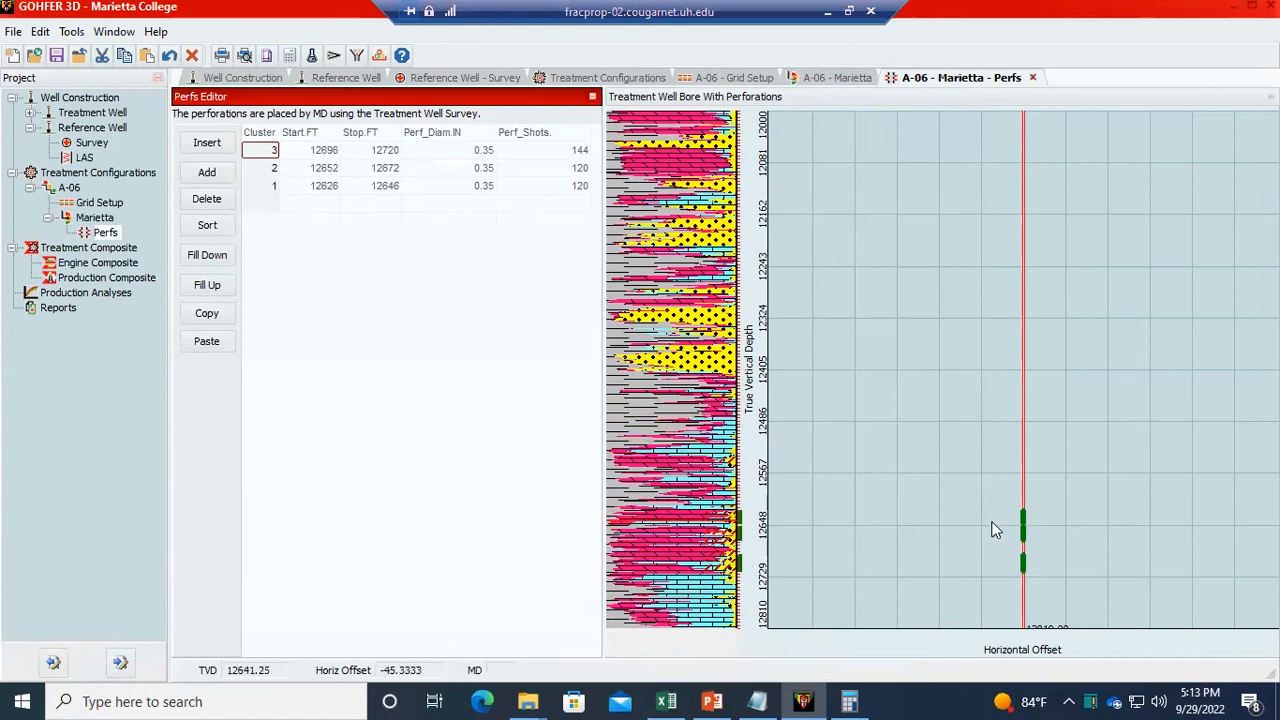
- Return to the Marietta design and open its pumping schedule
click(92, 218)
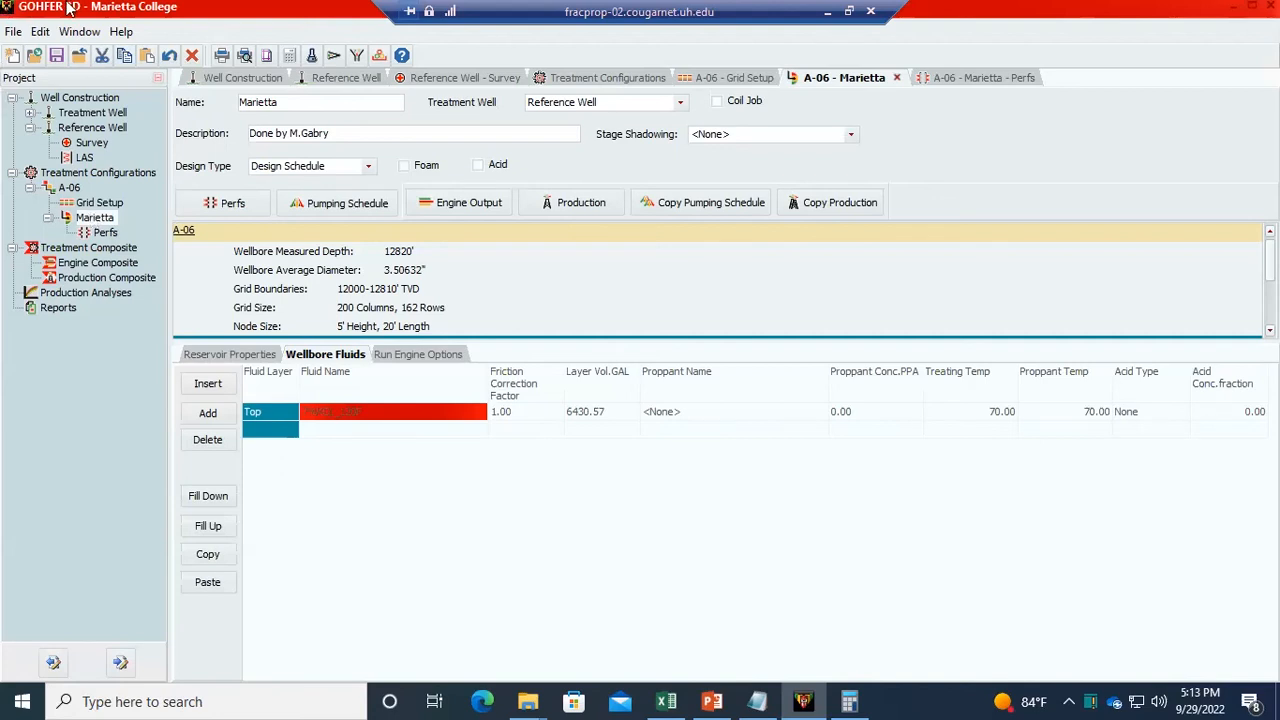
click(350, 214)
click(350, 212)
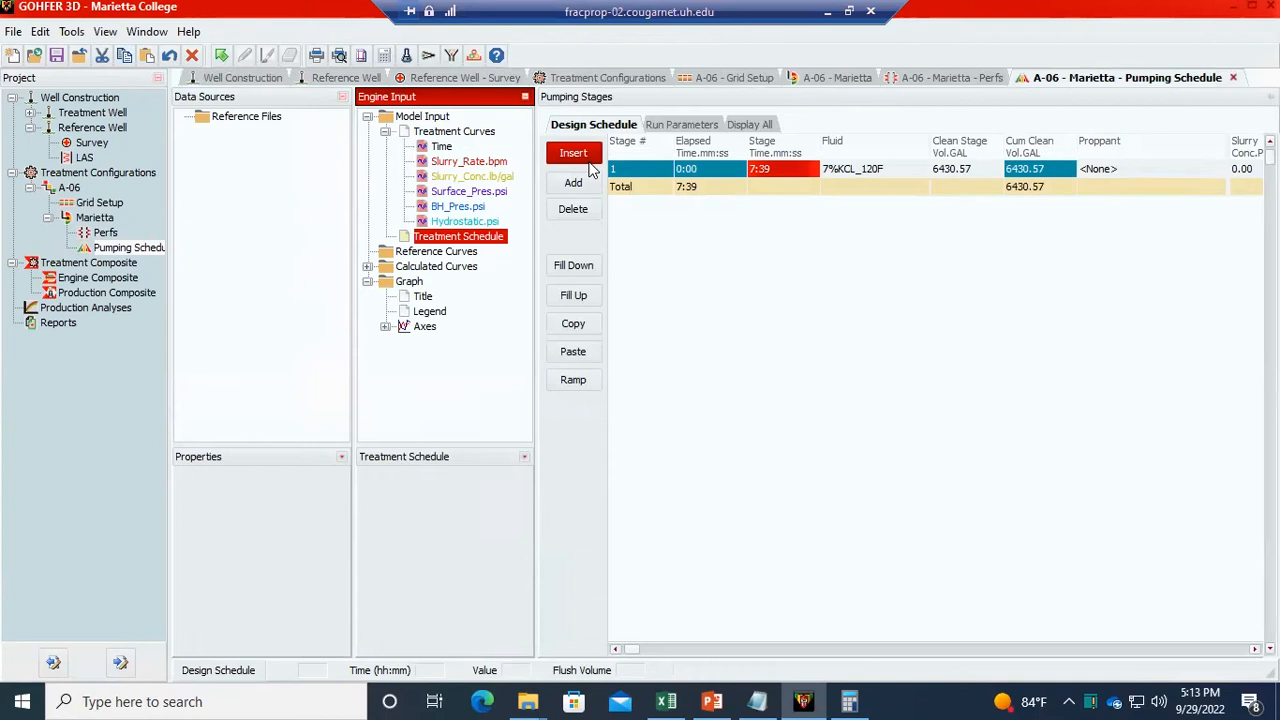
- Insert eleven more stages into the design schedule for a total of twelve pumping stages
click(588, 160)
click(588, 160)
click(588, 159)
click(588, 159)
click(588, 159)
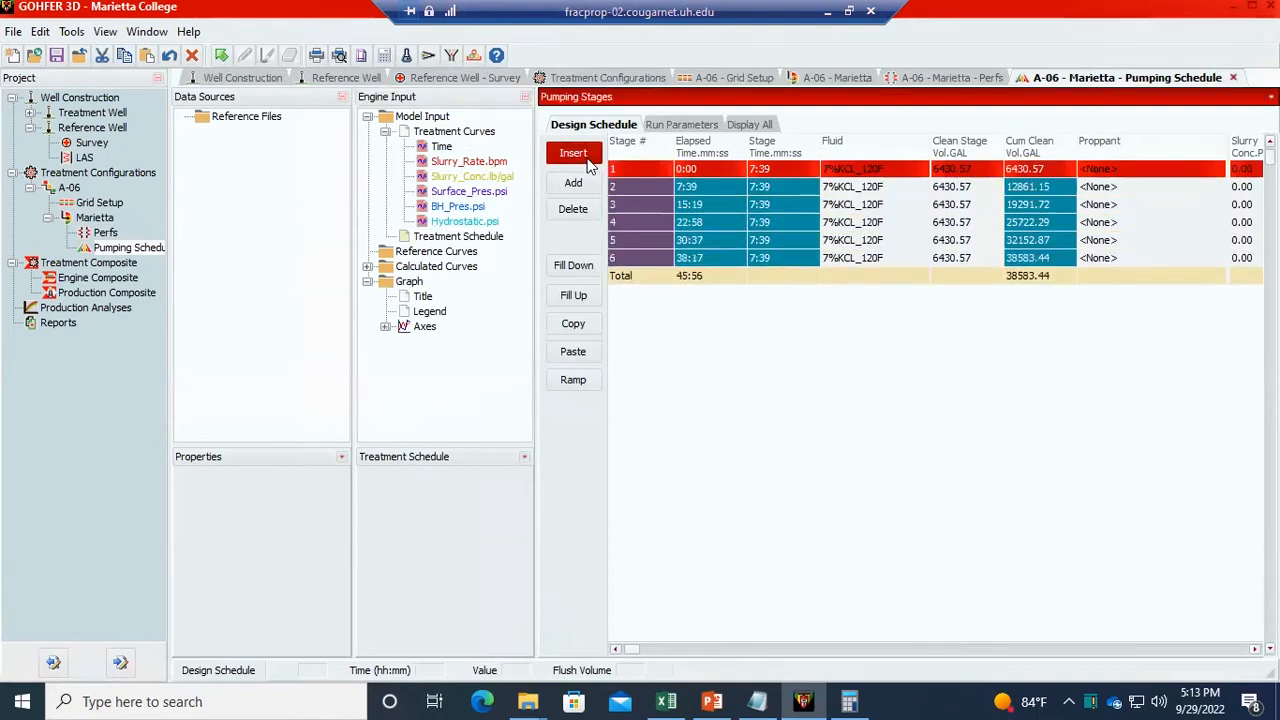
click(587, 158)
click(587, 158)
double_click(587, 158)
click(587, 158)
click(587, 158)
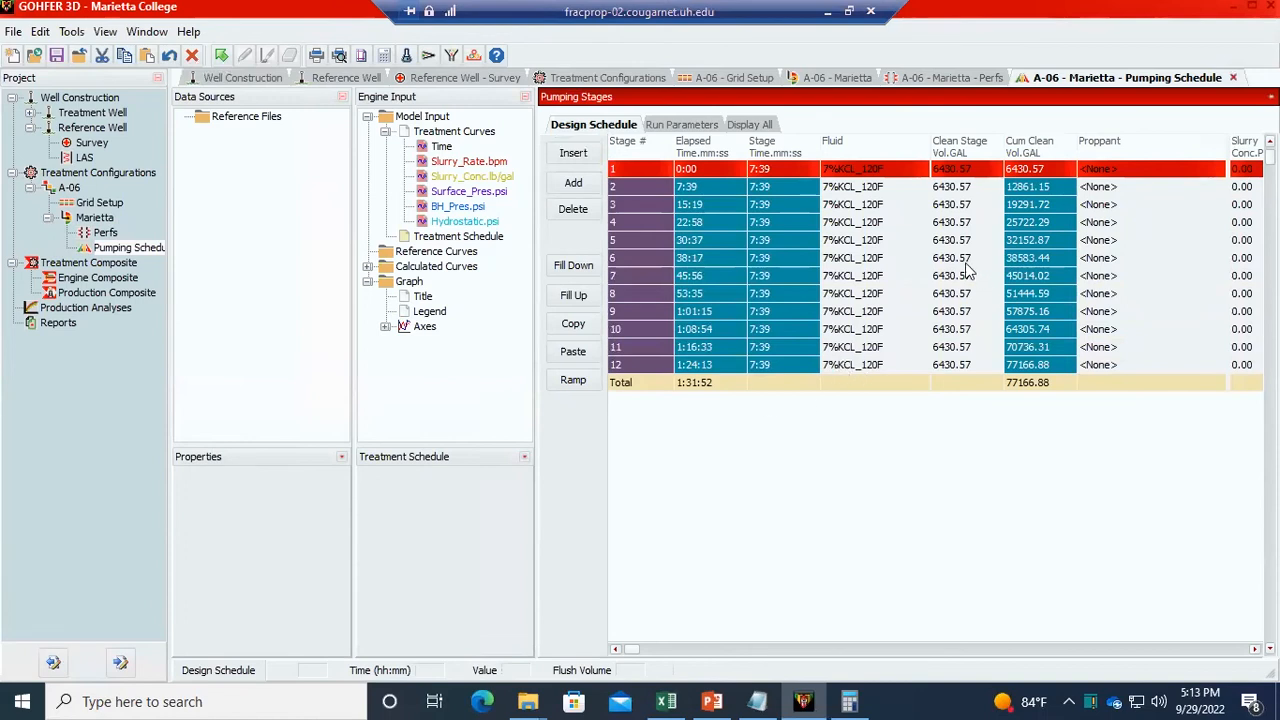
- Assign Halliburton's HyborH_40#_250_GelSta/Vicon_2 CLA WEB fluid to stage 1 and fill it down through all twelve stages
click(880, 169)
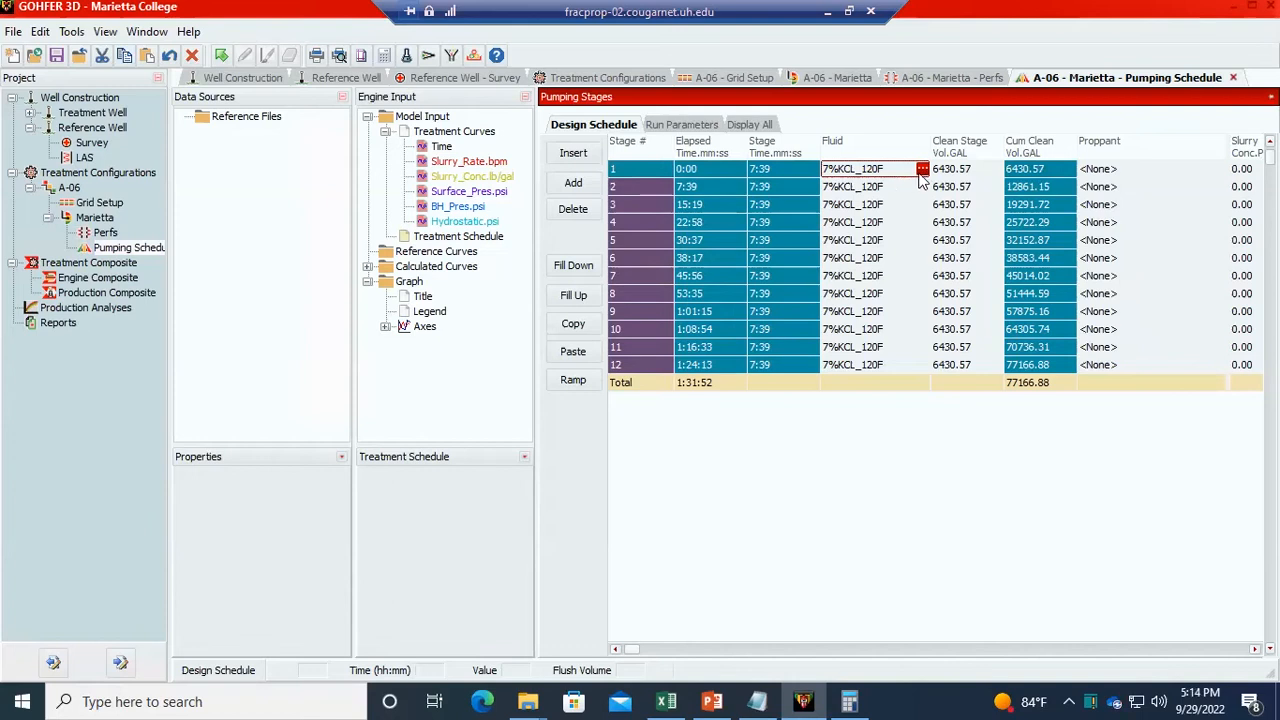
click(921, 169)
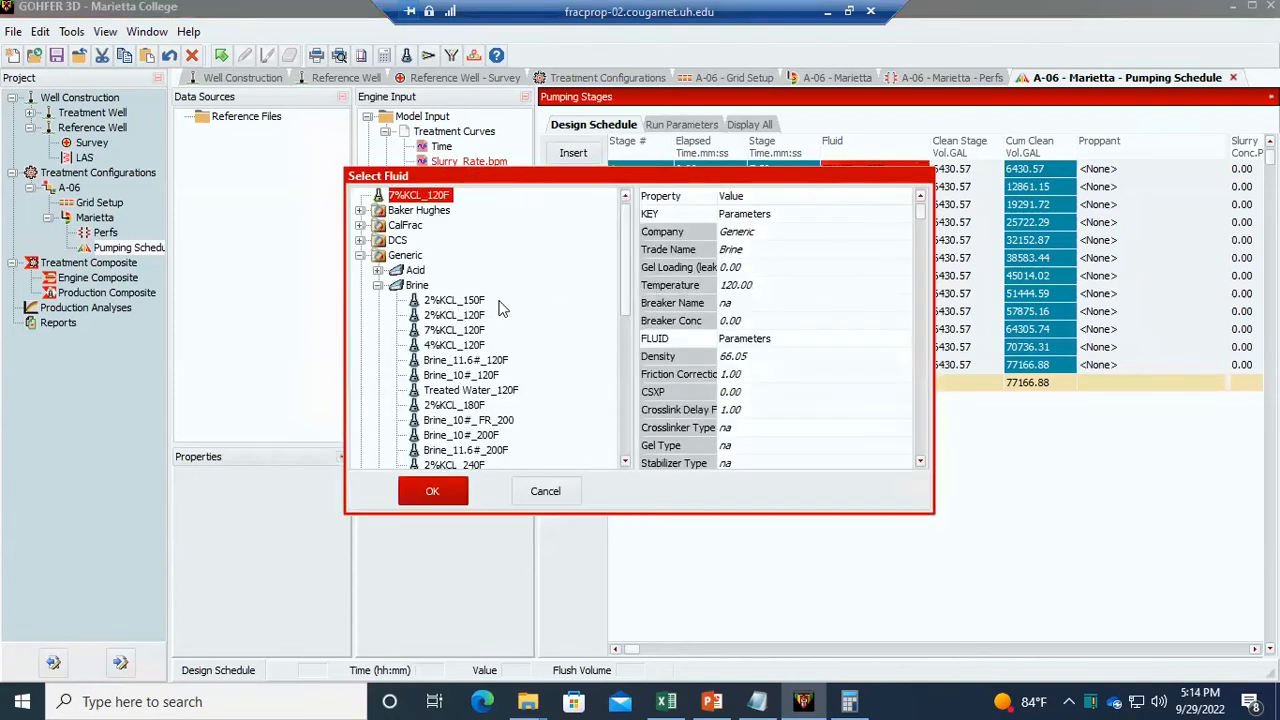
click(379, 286)
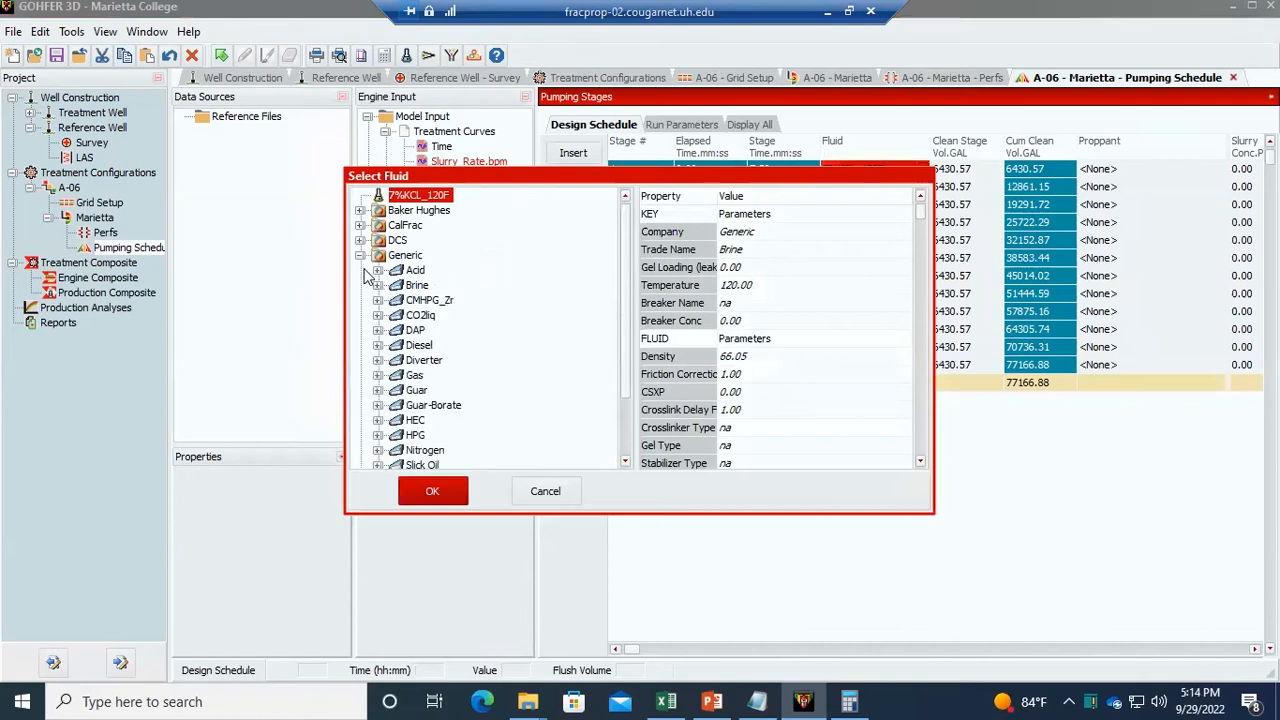
scroll(411, 412, down, 2)
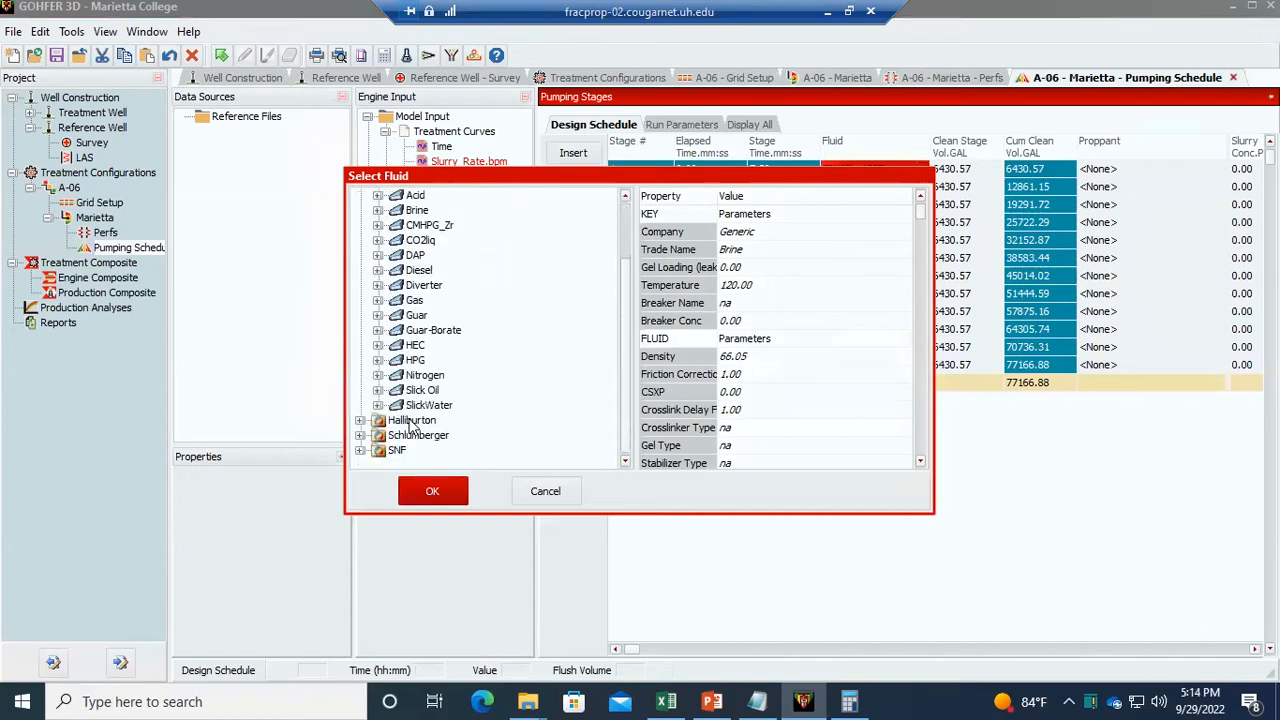
scroll(411, 425, up, 2)
scroll(372, 450, down, 2)
click(360, 420)
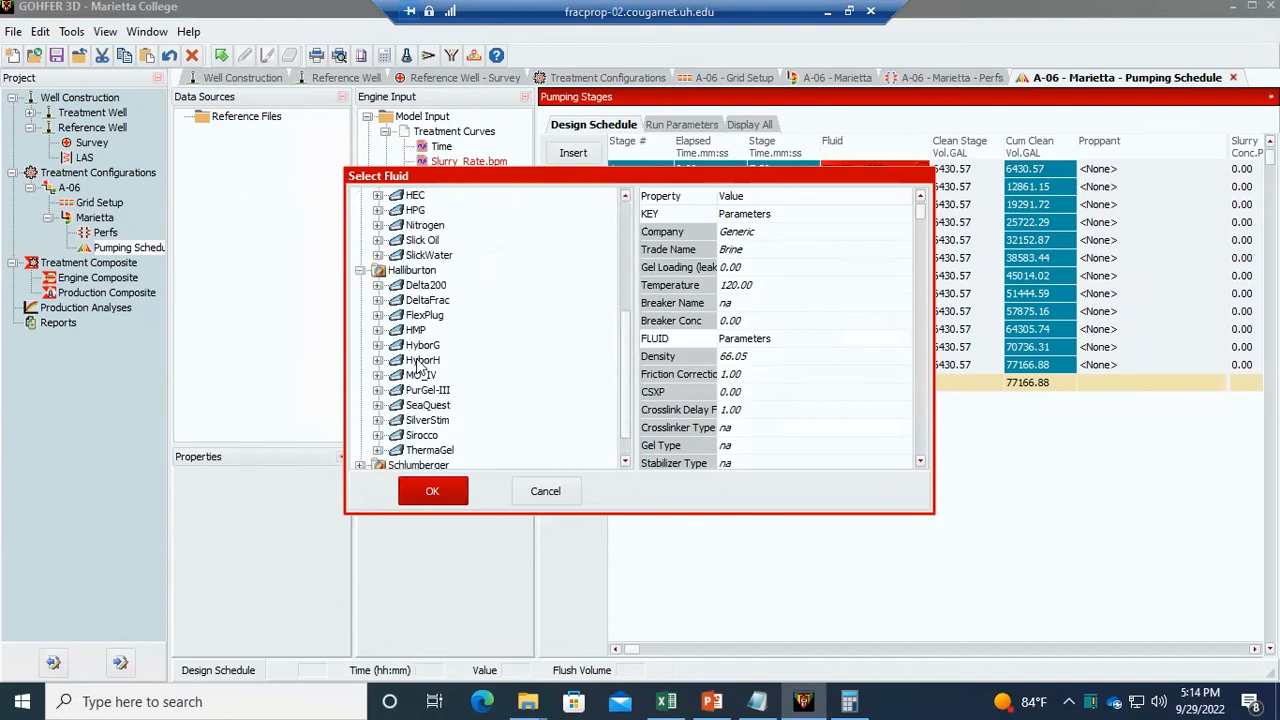
click(377, 360)
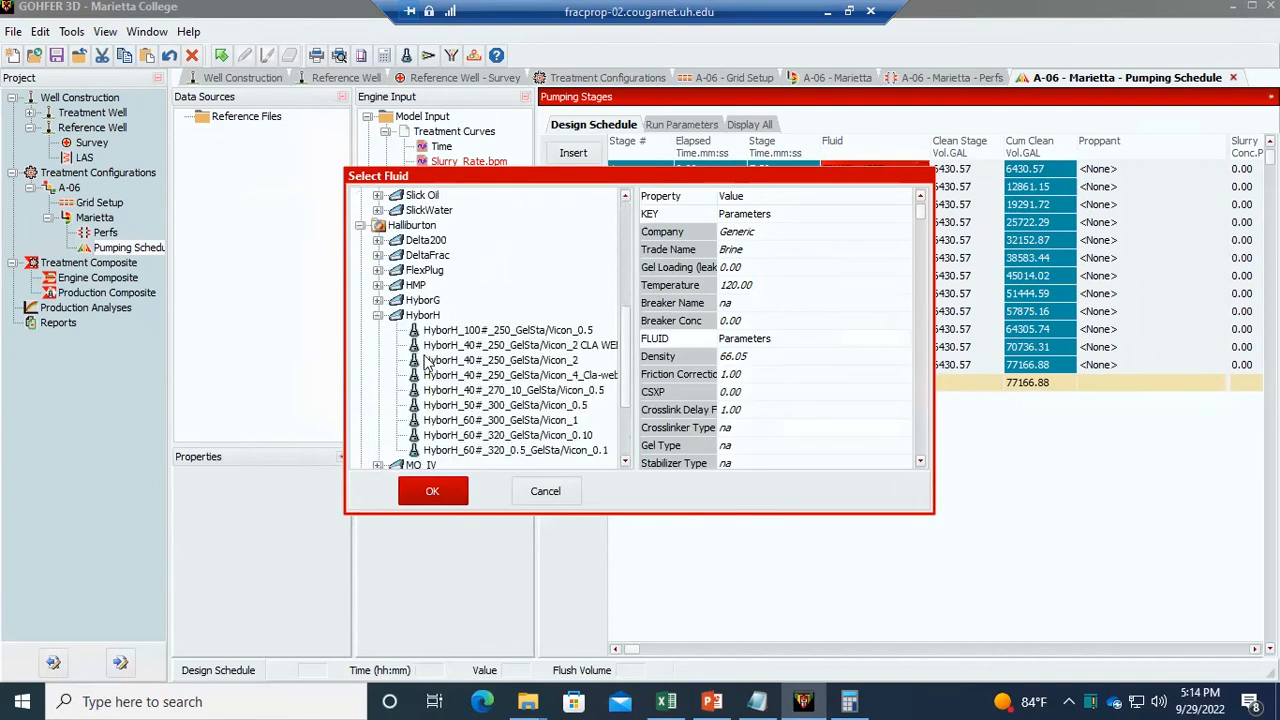
click(510, 347)
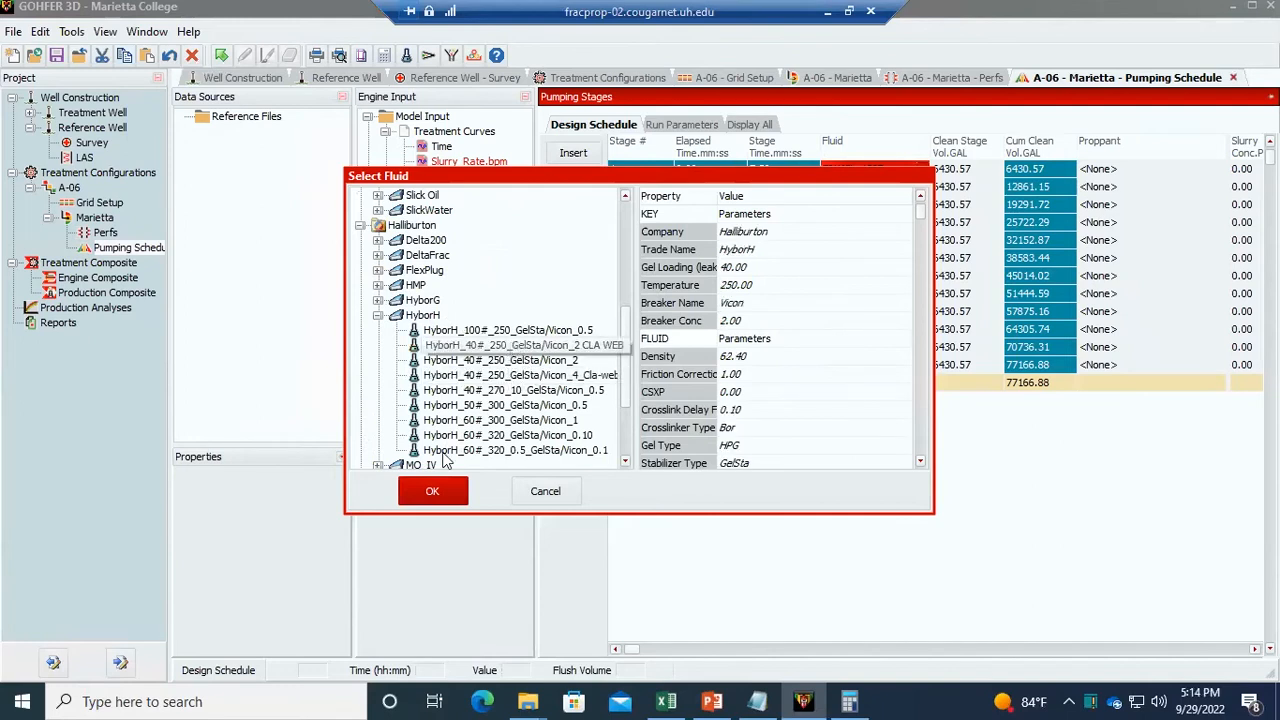
click(440, 487)
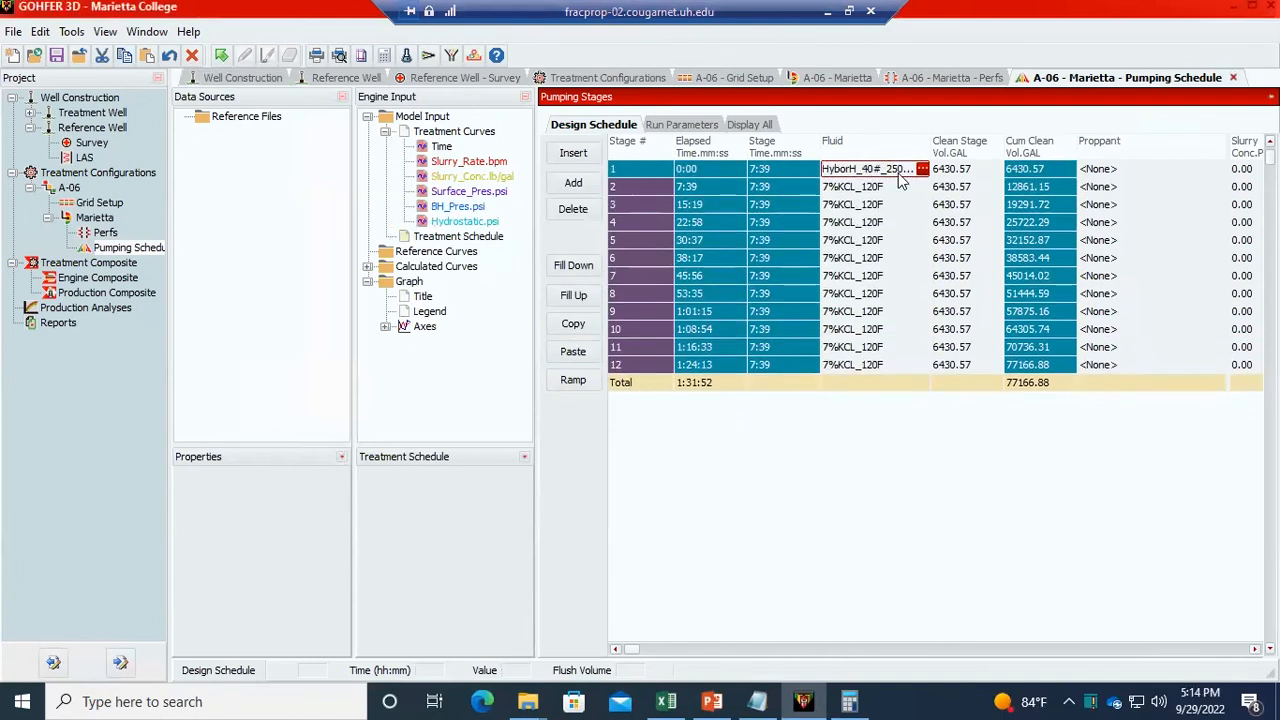
click(573, 265)
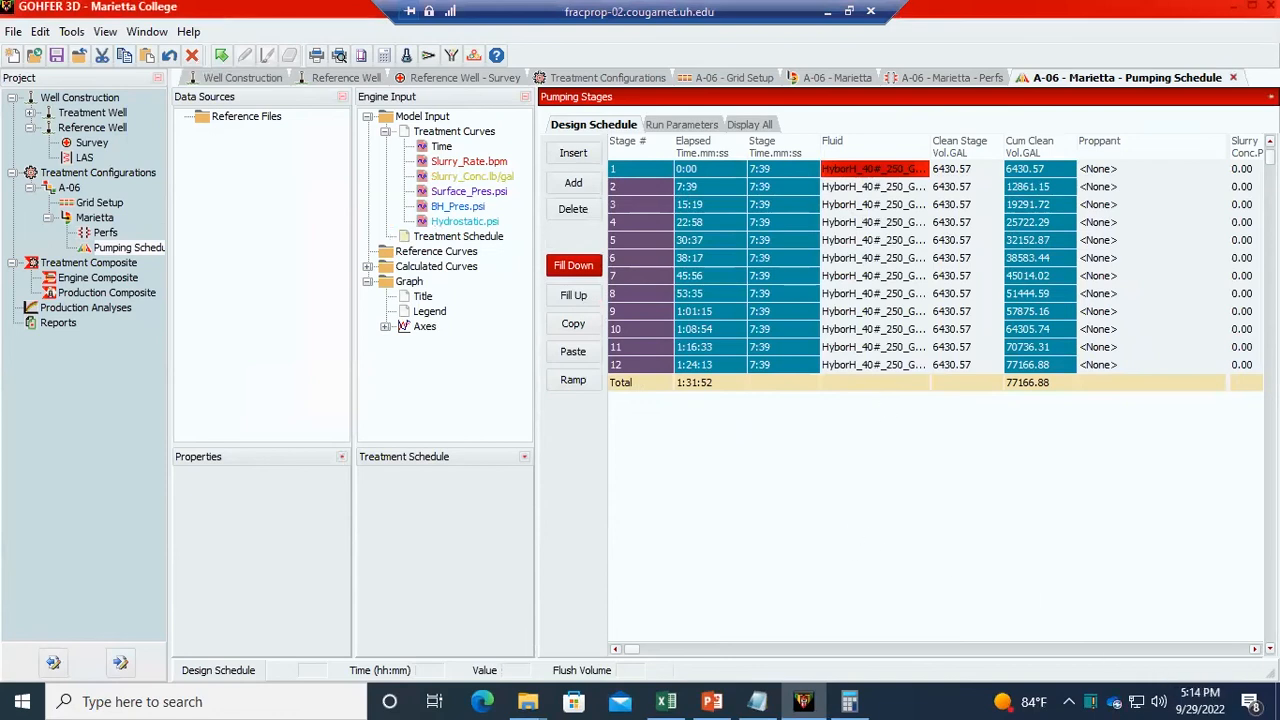
- Choose Saint-Gobain high density ceramic Sintered Bauxite 20/40 (C) as the stage 1 proppant and fill it down through all stages
scroll(840, 180, right, 3)
click(779, 172)
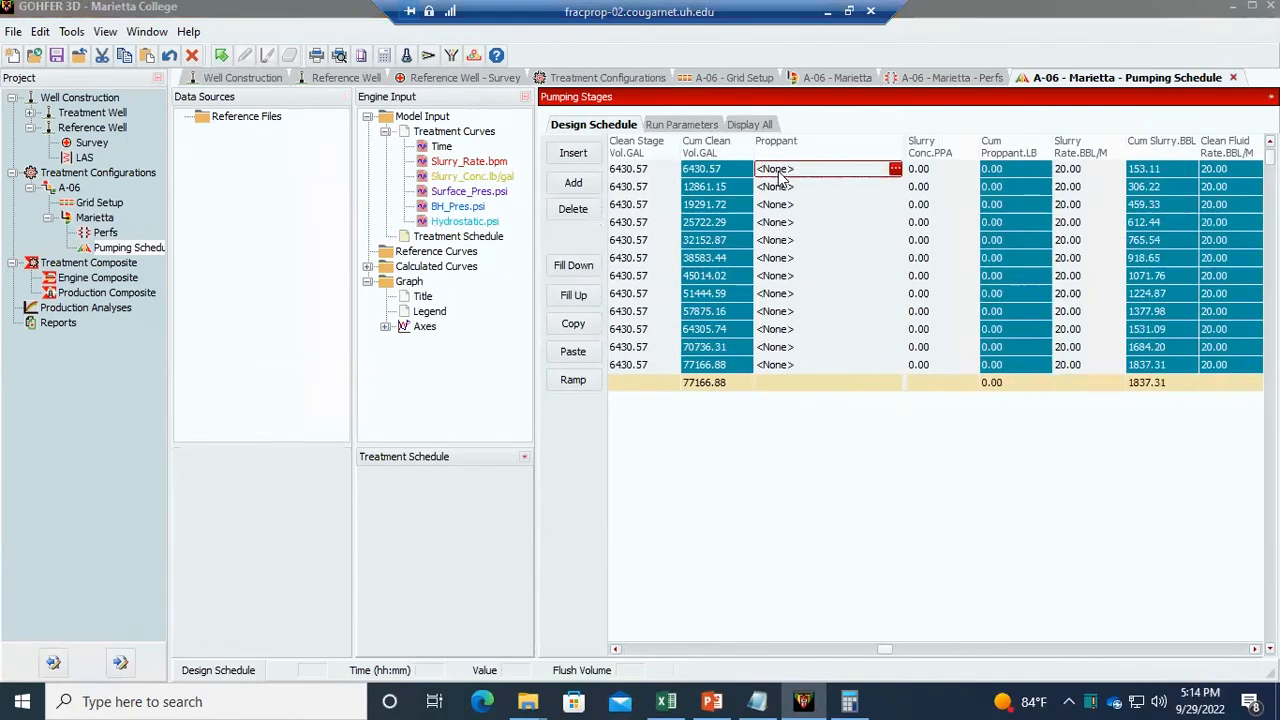
click(779, 172)
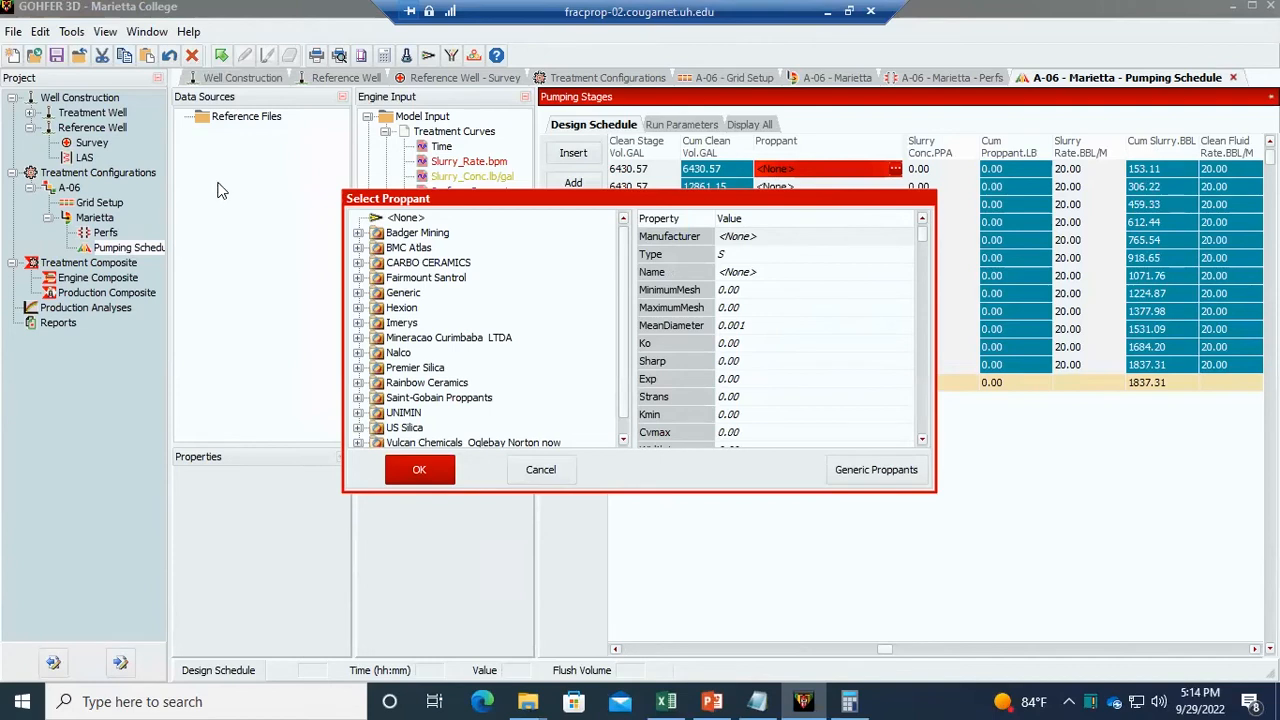
scroll(480, 364, down, 1)
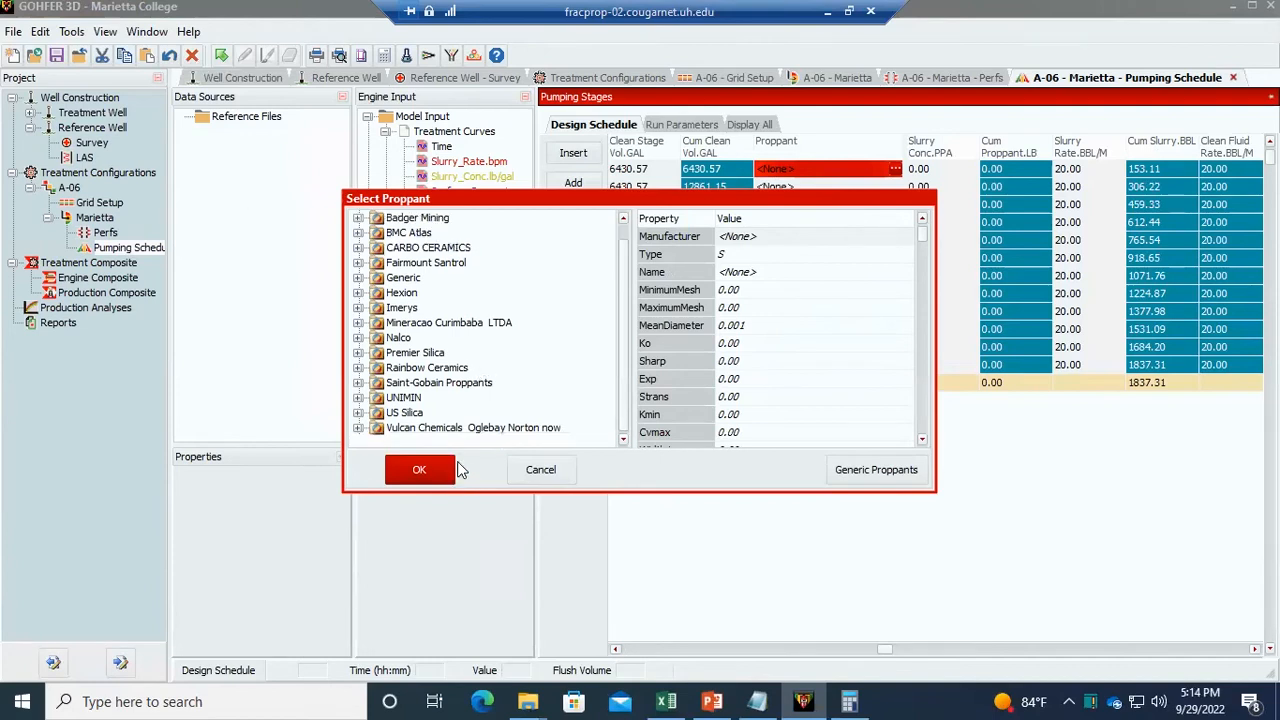
scroll(482, 320, up, 1)
scroll(456, 343, down, 1)
click(358, 383)
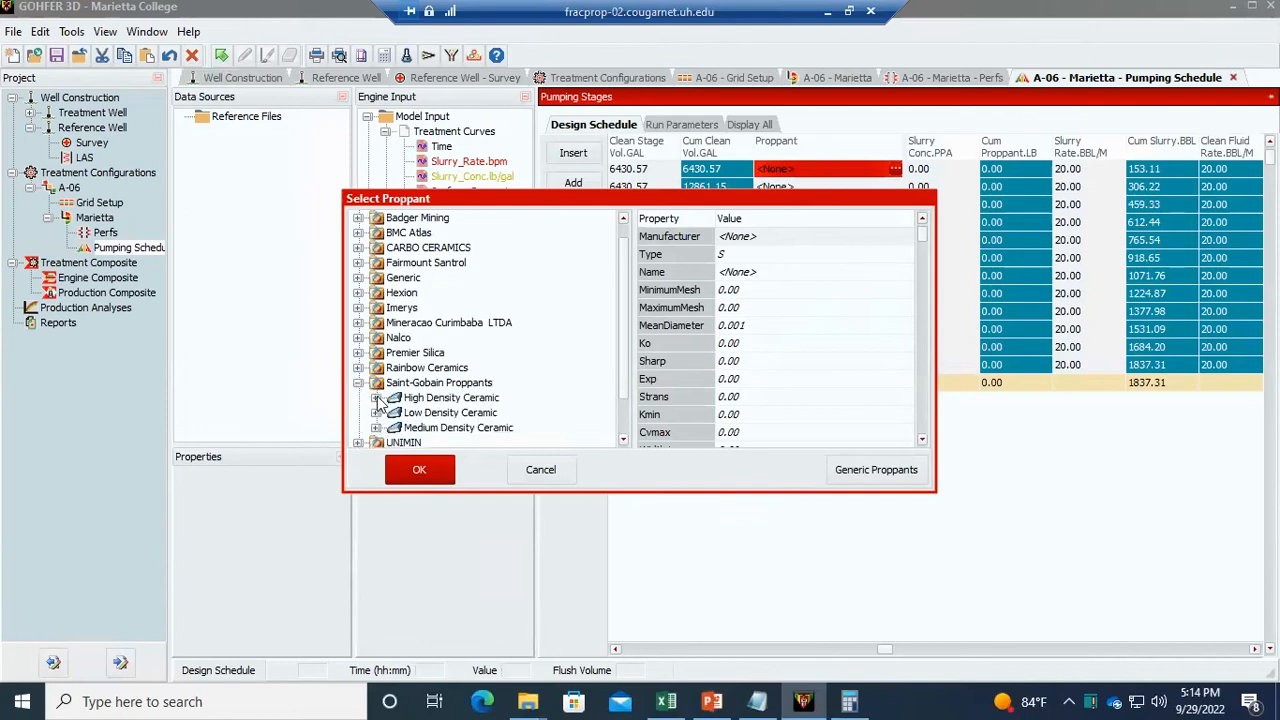
click(376, 398)
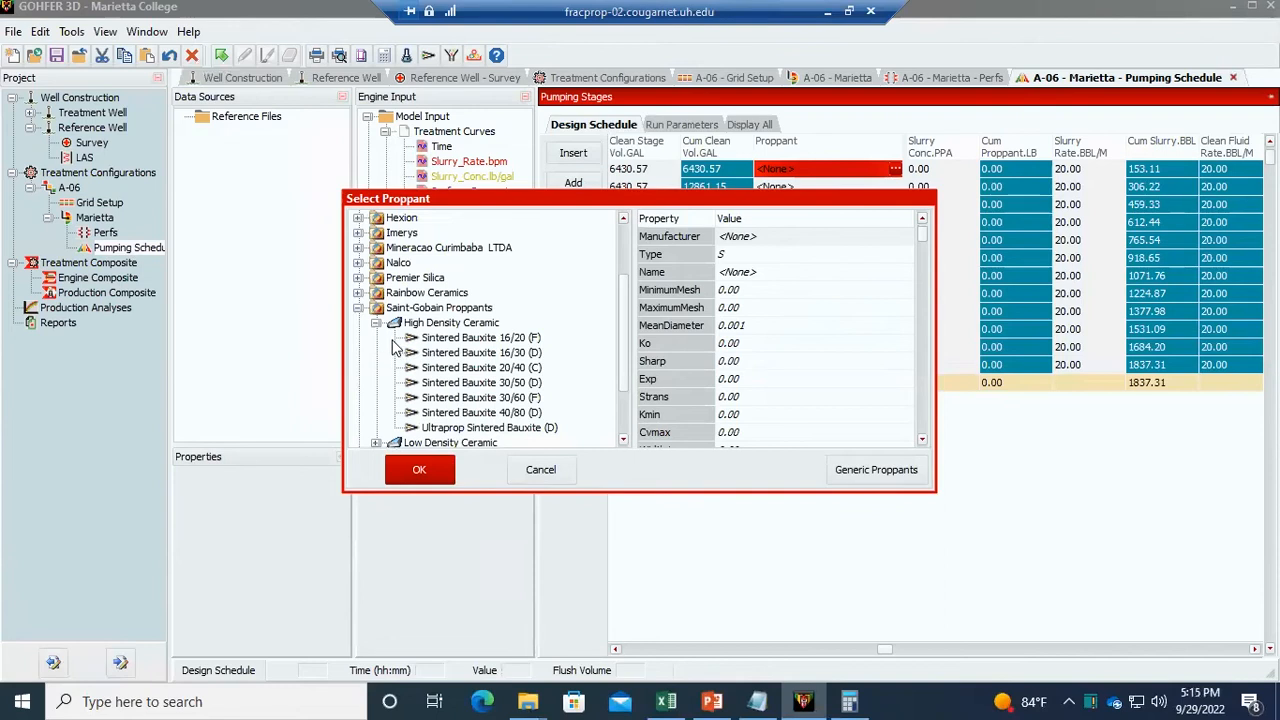
click(480, 383)
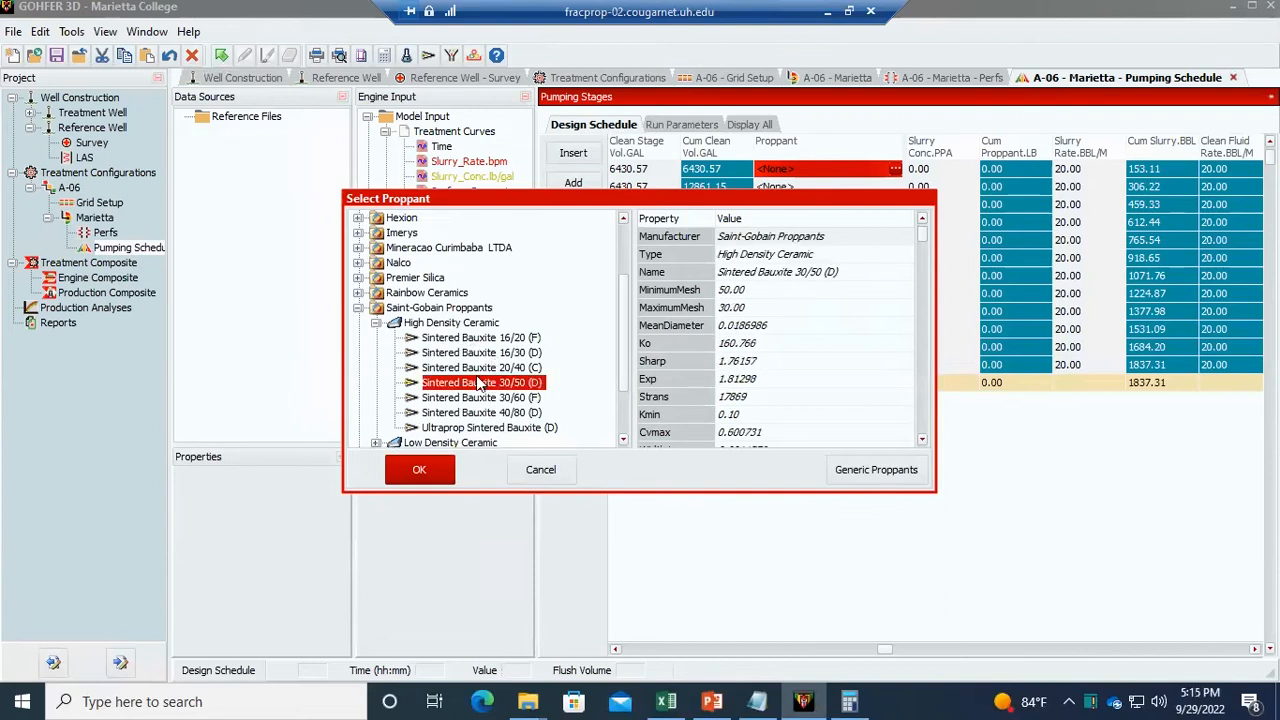
click(480, 367)
click(427, 470)
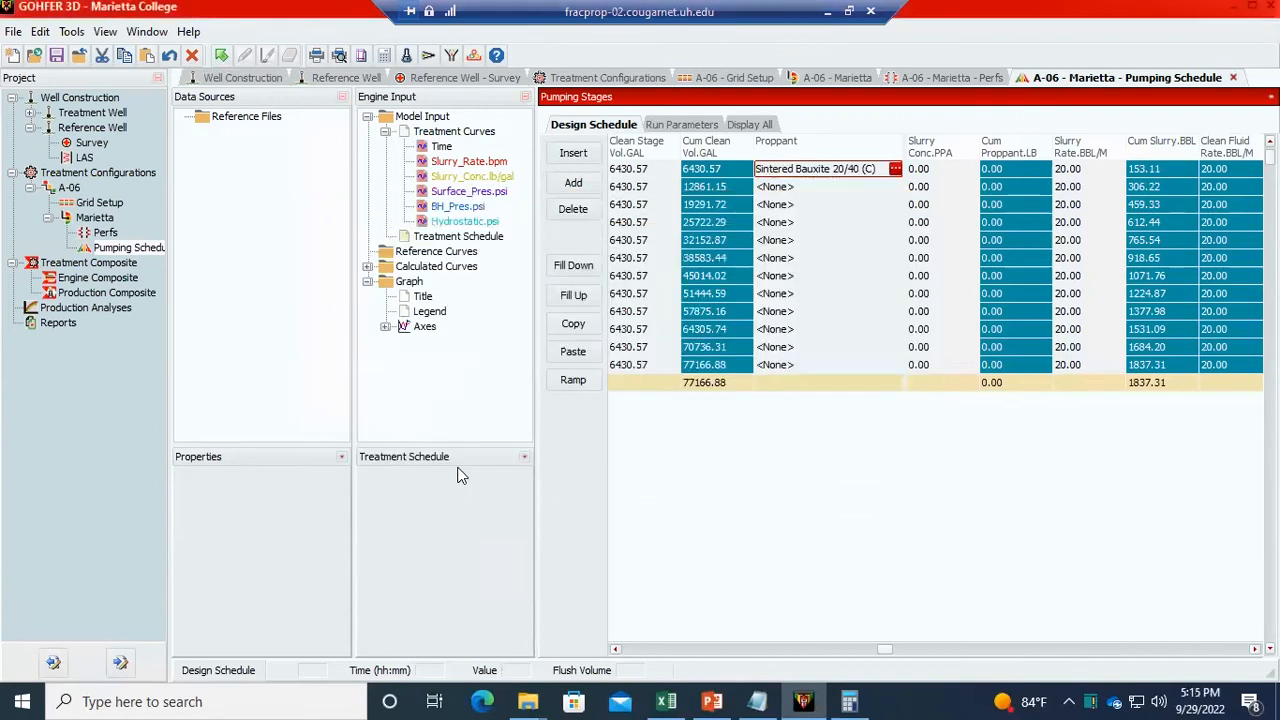
click(578, 266)
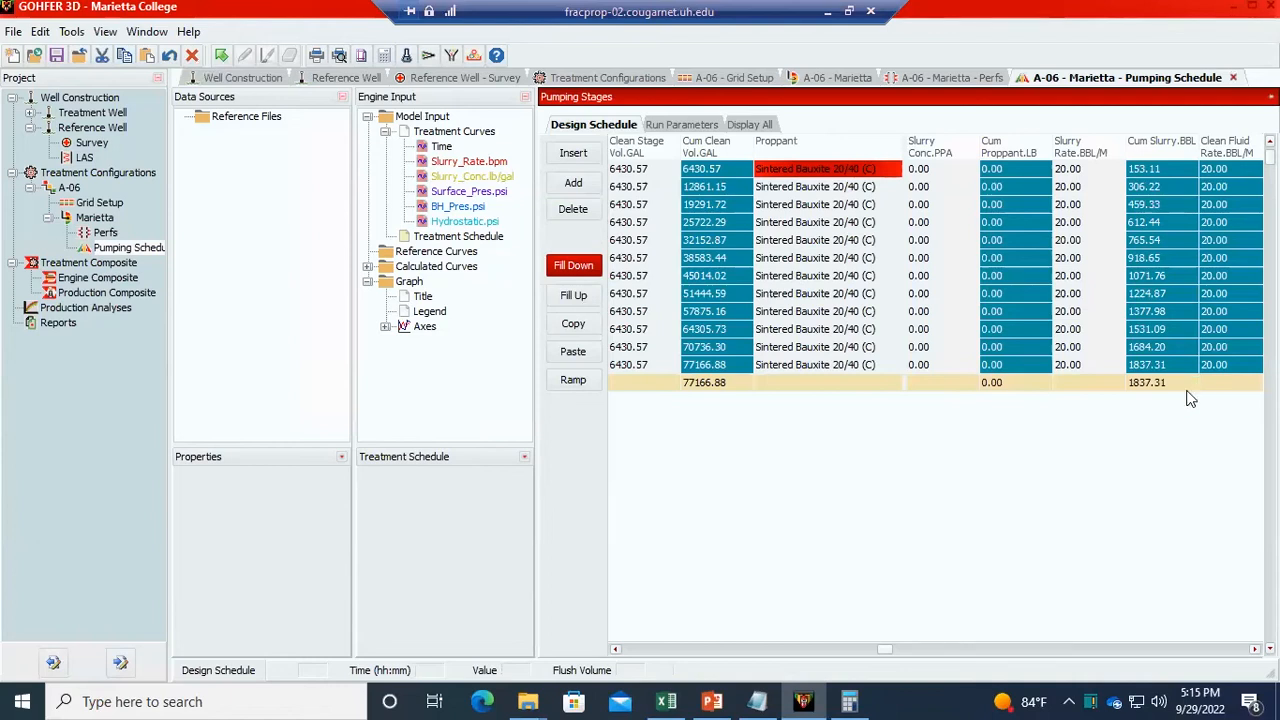
- Set the slurry rate to 32 bbl/min in stage 1 and fill it down through all stages
click(1076, 172)
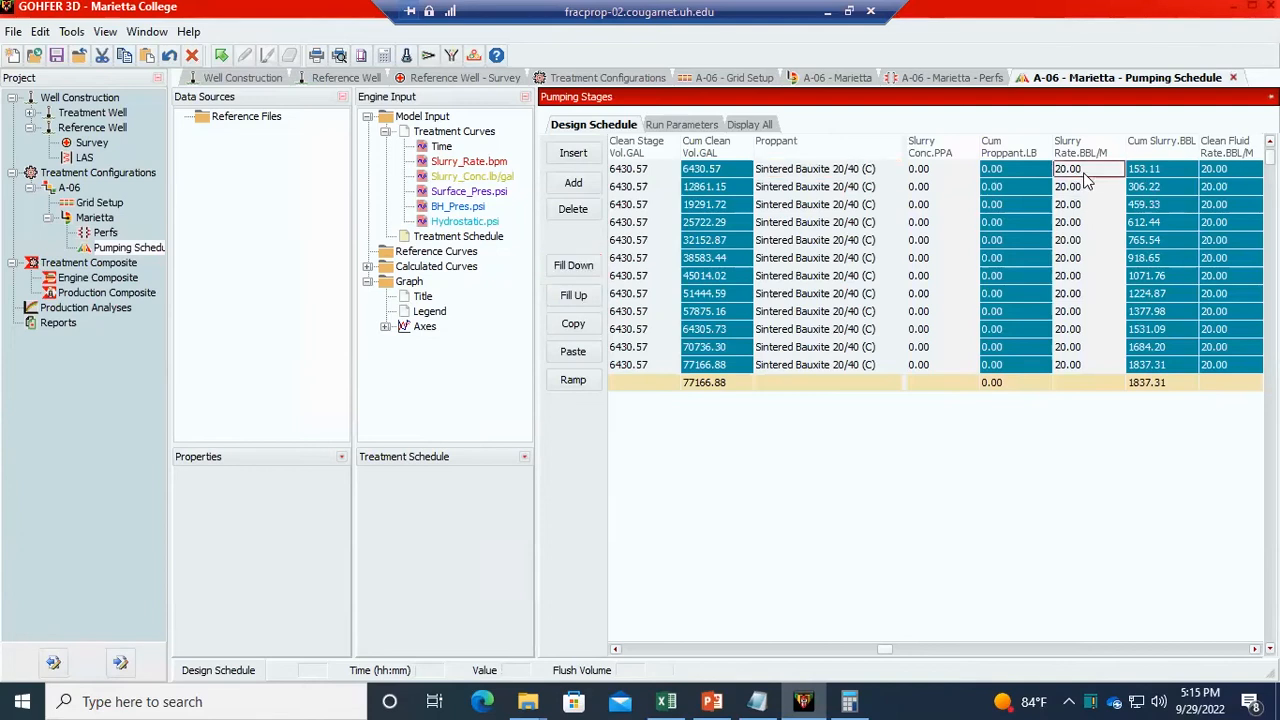
text(32)
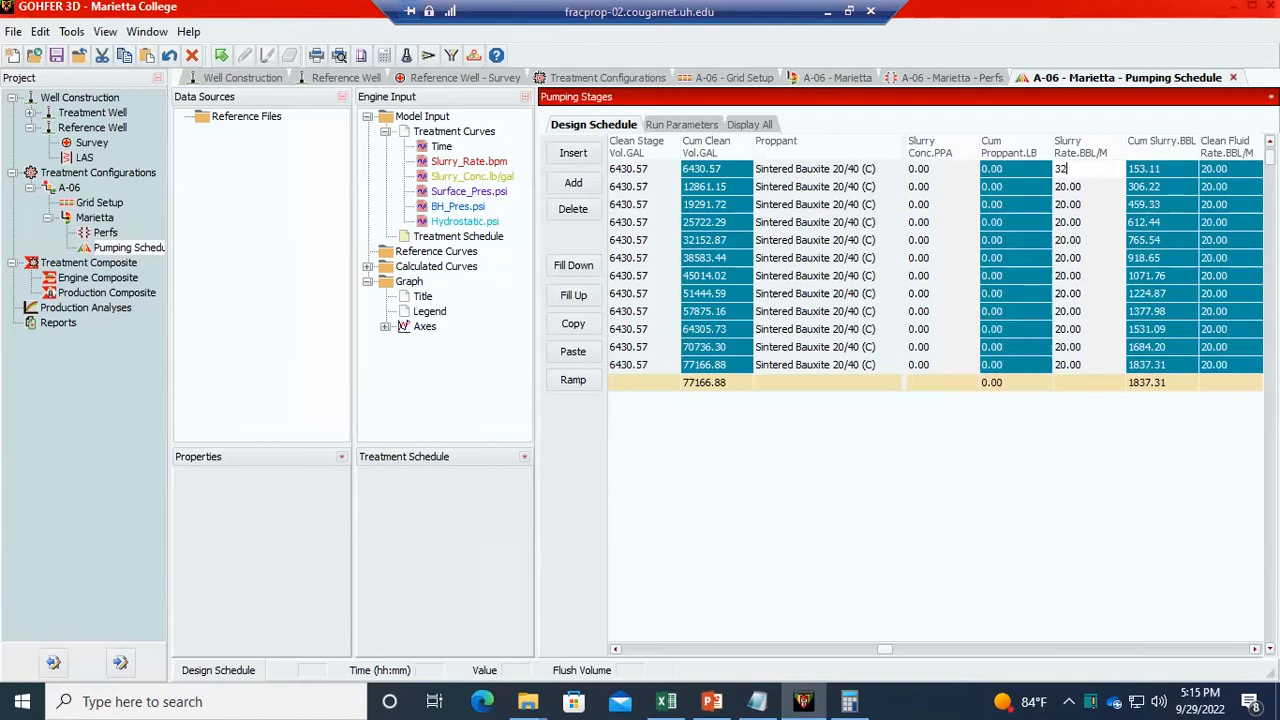
key(Return)
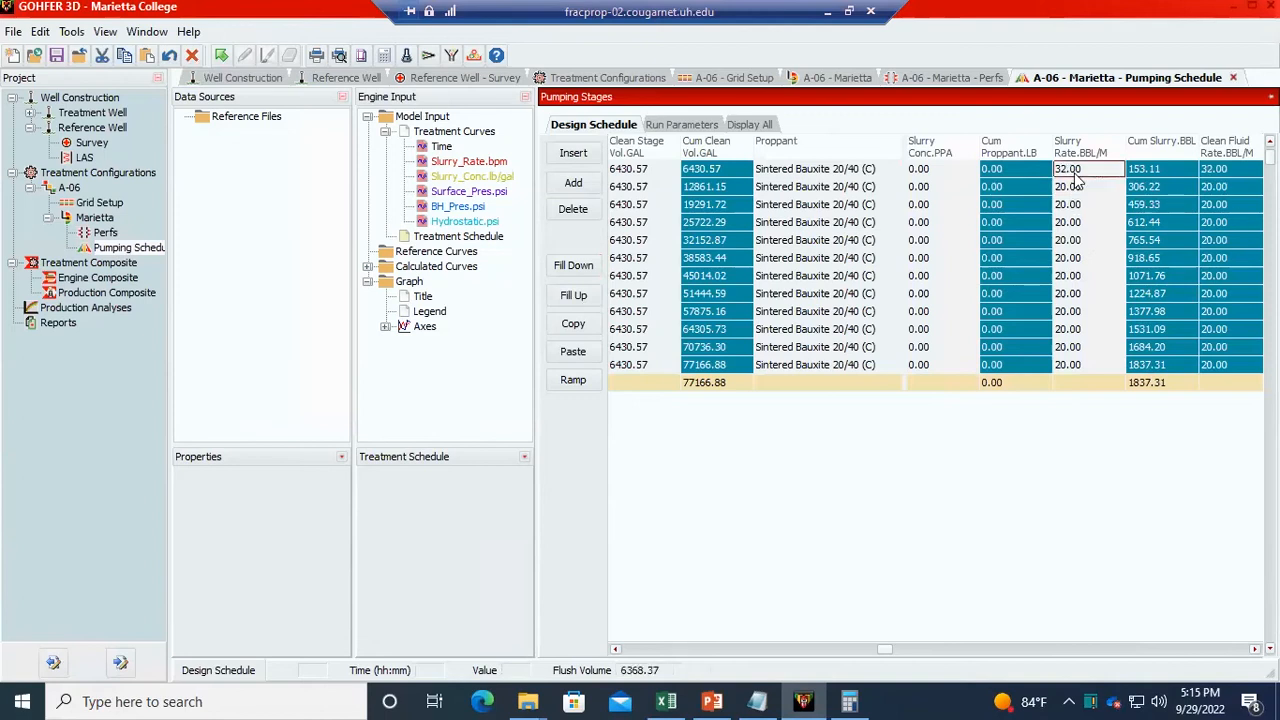
click(572, 266)
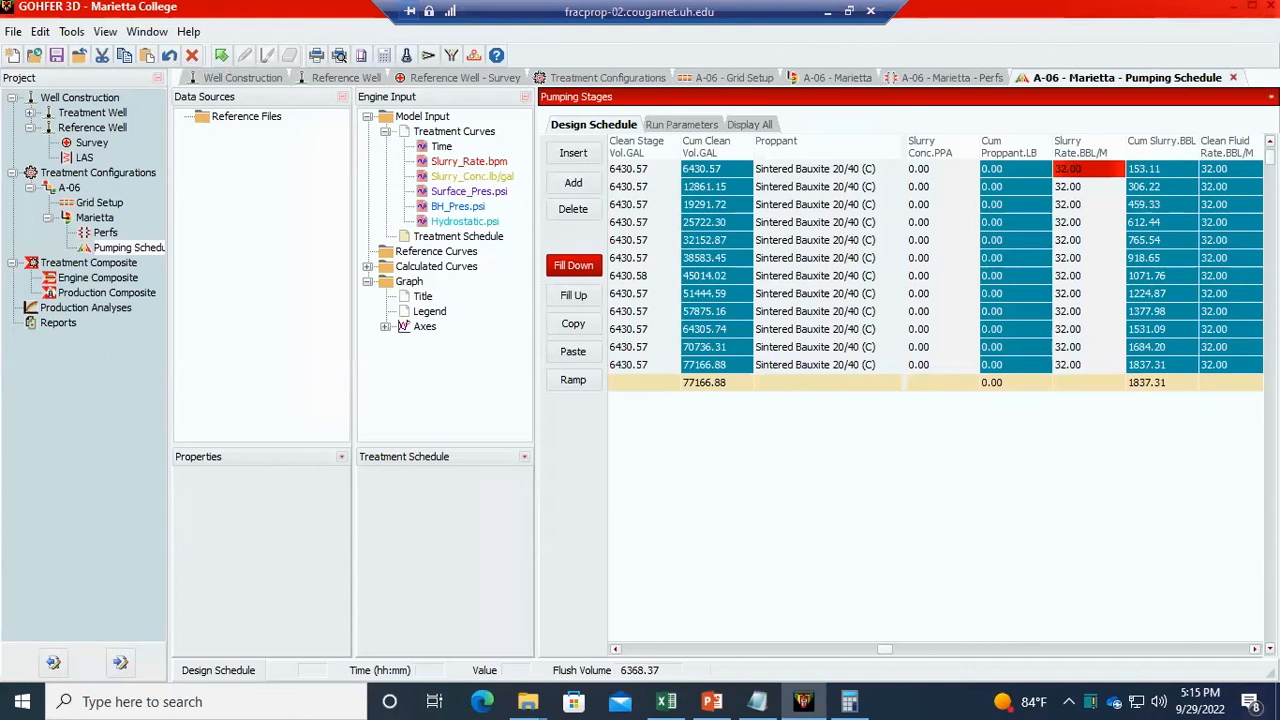
- Review the design schedule's columns across all stages, checking stage times, volumes, slurry rates and temperatures
click(1255, 649)
click(1255, 649)
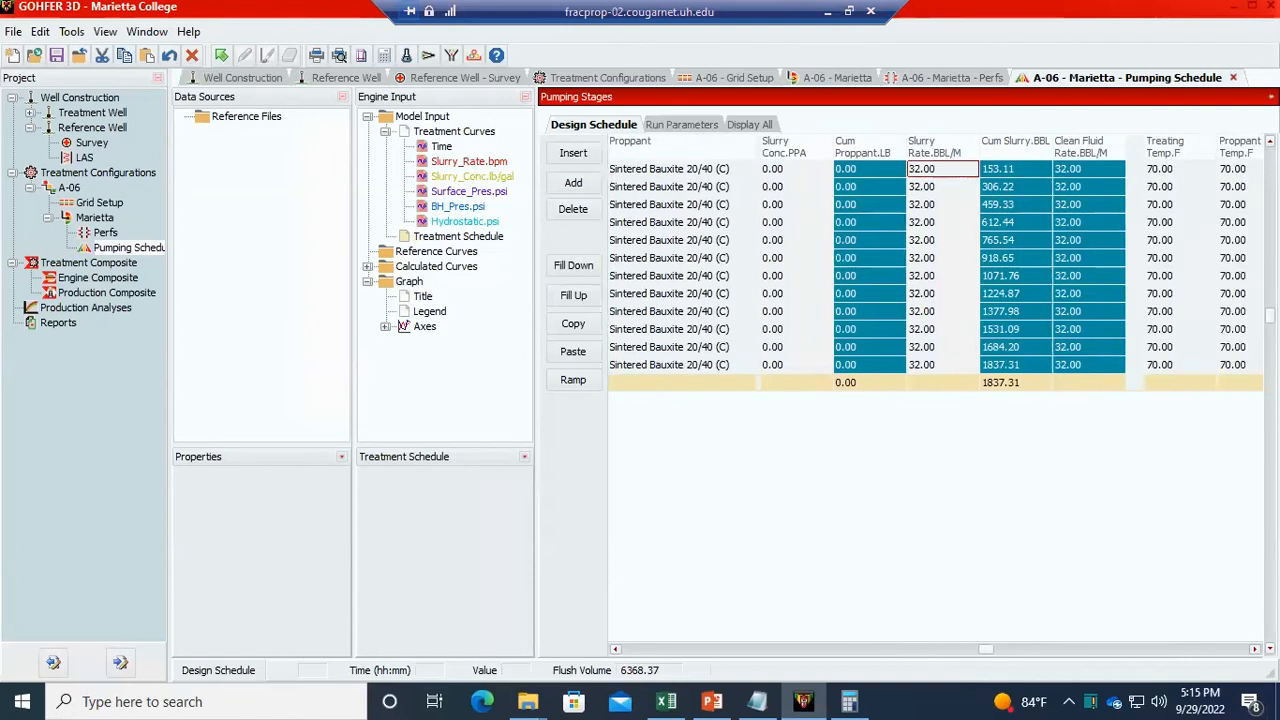
click(1255, 649)
click(617, 649)
click(616, 649)
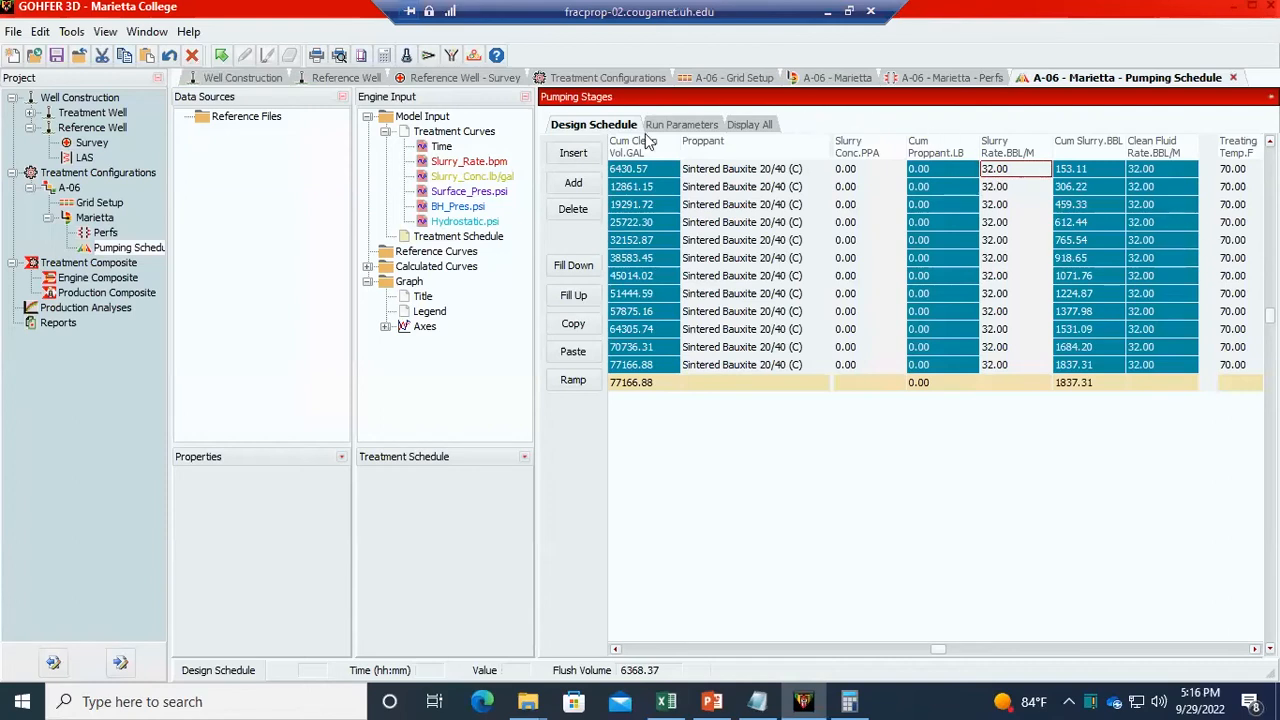
click(1022, 173)
click(1003, 366)
click(1016, 171)
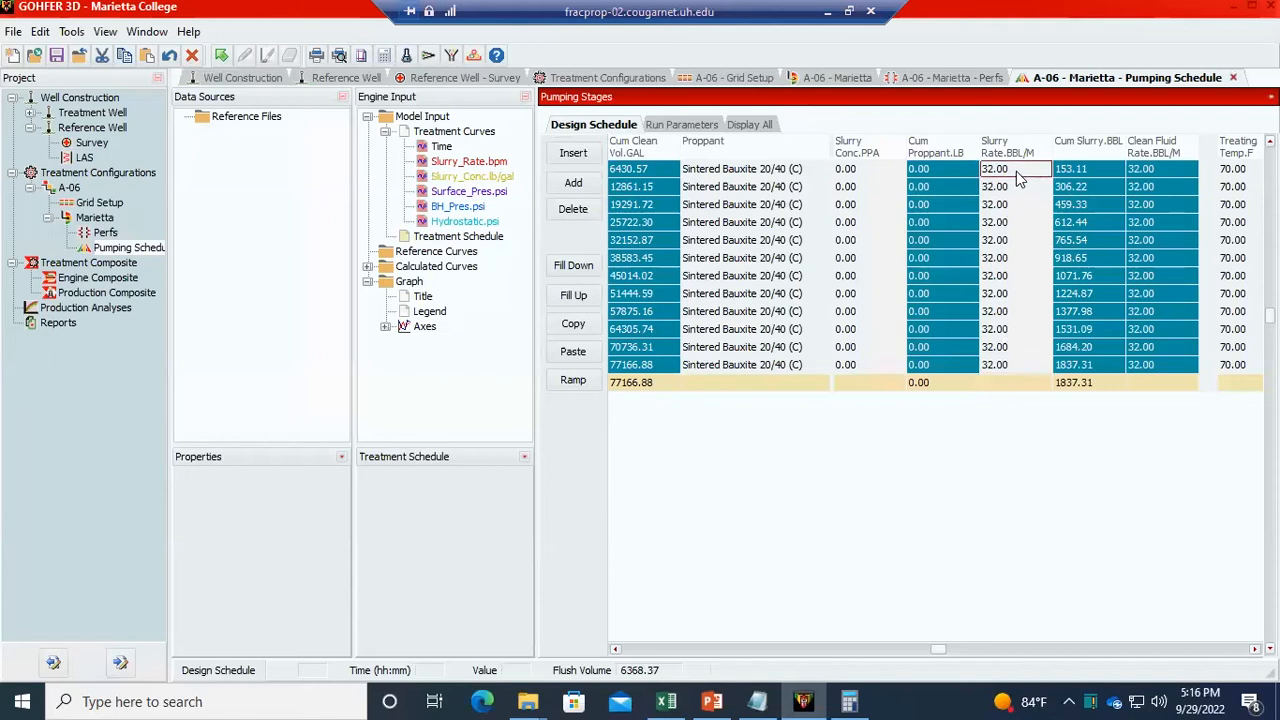
click(615, 649)
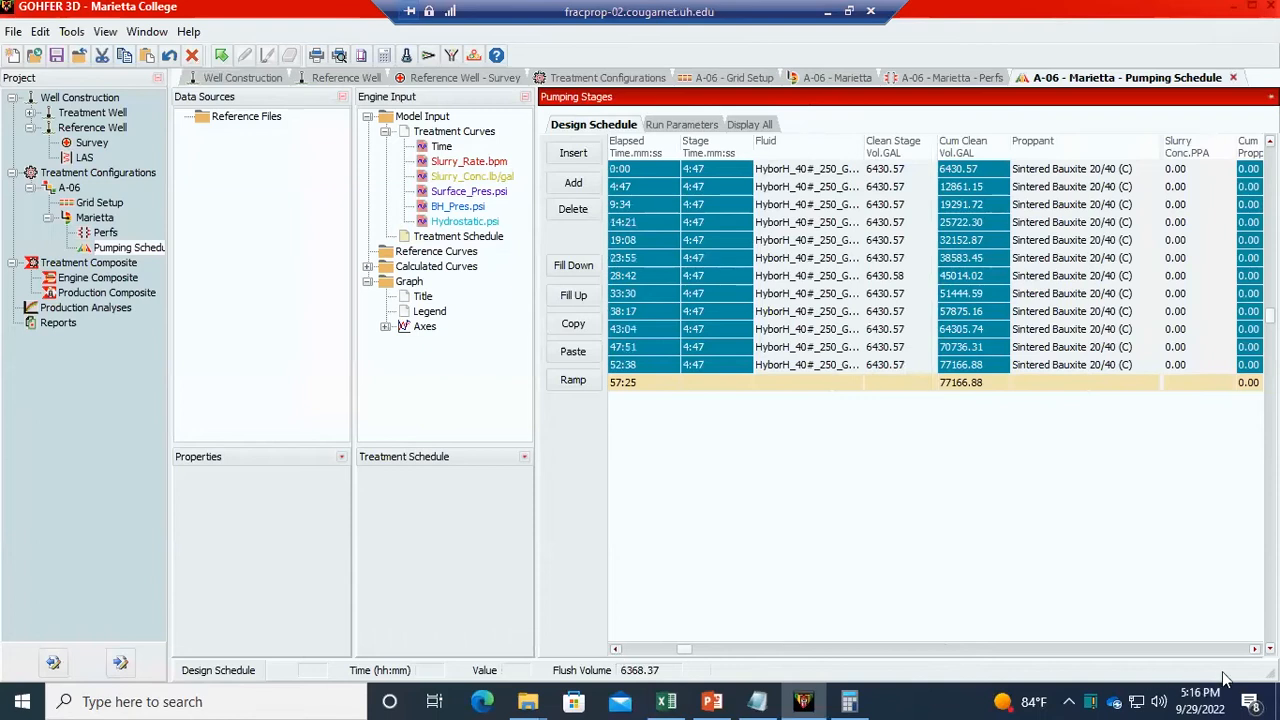
click(1255, 649)
click(1255, 649)
click(1255, 649)
click(1255, 649)
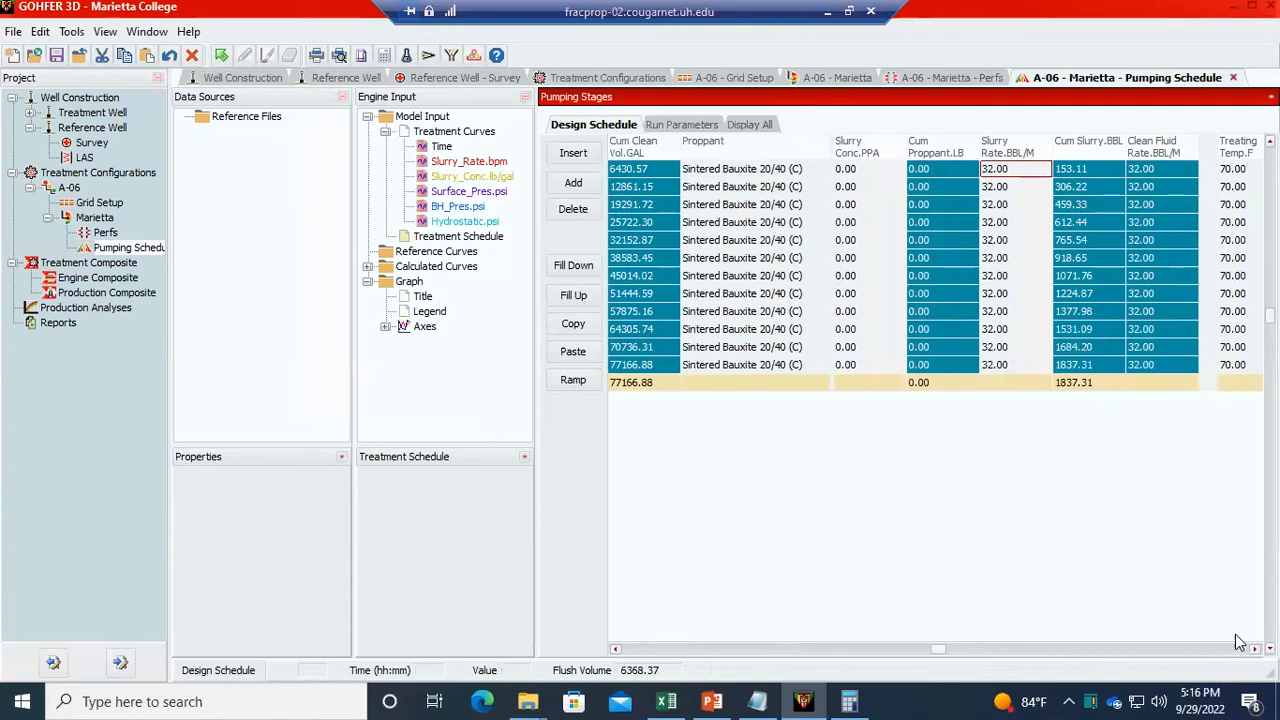
- Enter slurry concentrations of 1, 2, 3, 4, 5 and 6 PPA for stages 2 through 7, and 0 for stage 8
click(862, 190)
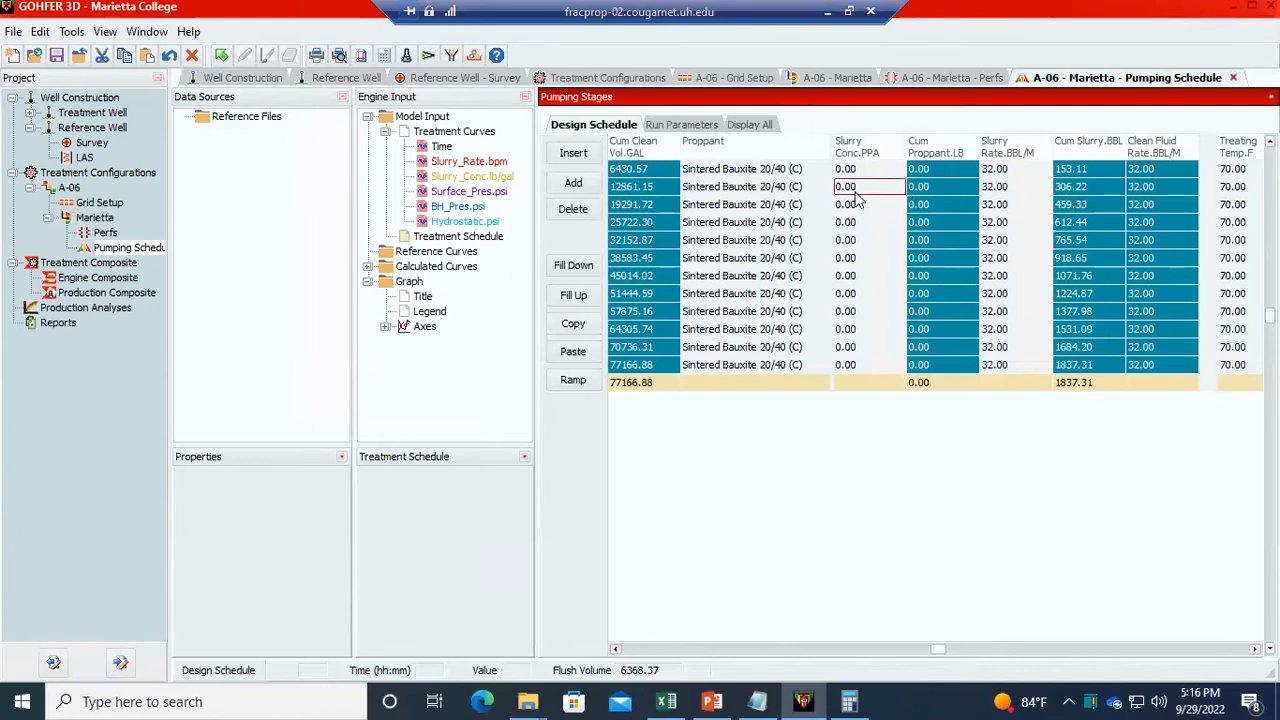
text(1)
key(Return)
text(2)
key(Return)
text(3)
key(Return)
text(4)
key(Return)
text(5)
key(Return)
text(6)
key(Return)
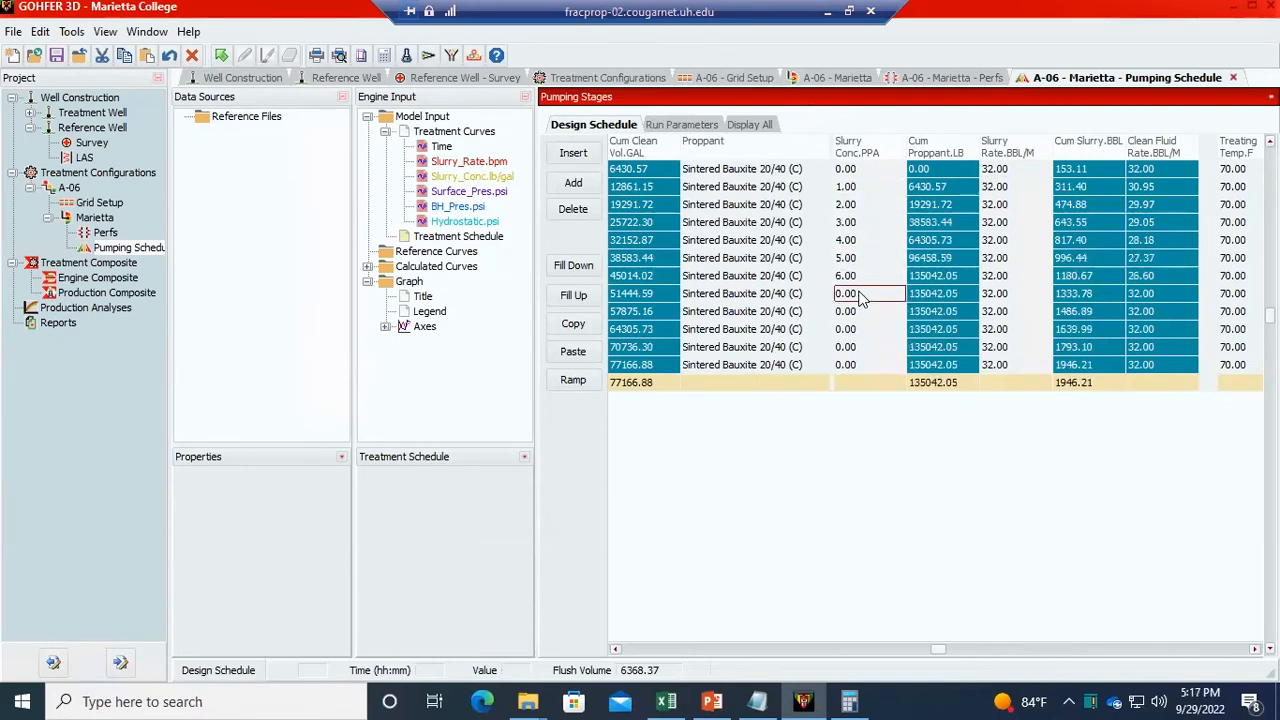
text(0)
key(Return)
- Set the slurry rate of stage 9 to 0 bbl/min
click(993, 313)
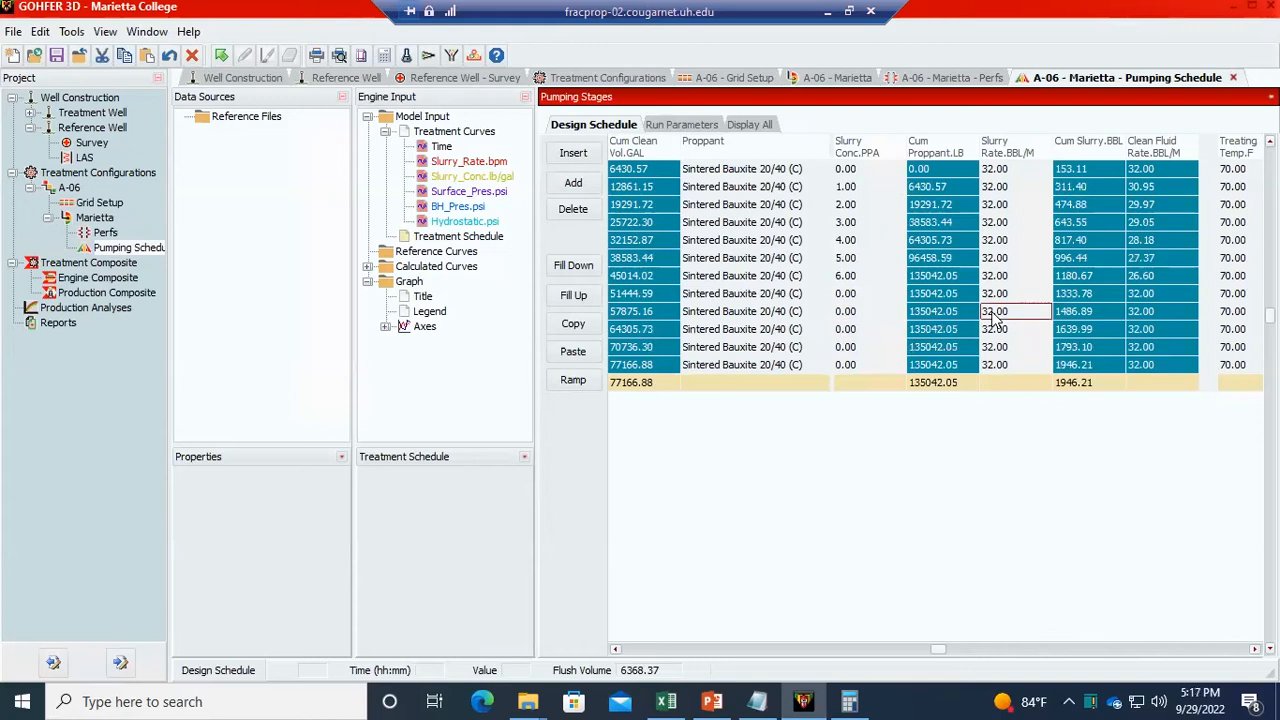
text(0)
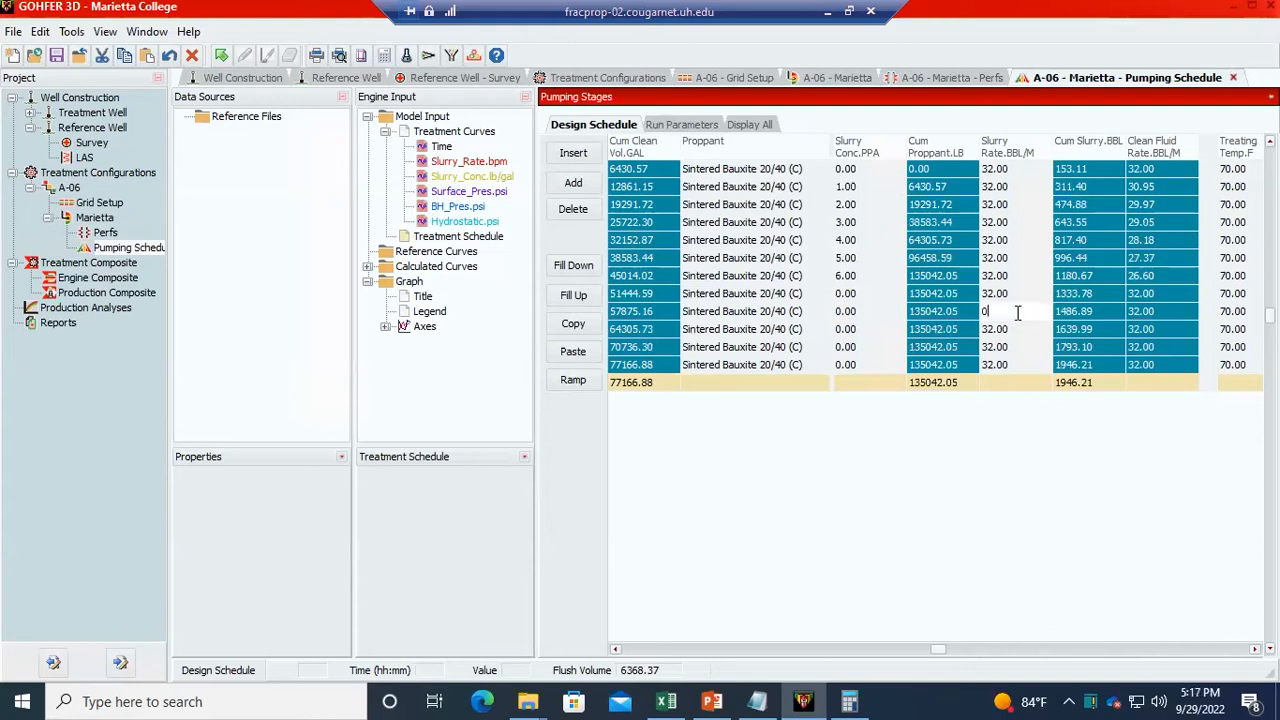
key(Tab)
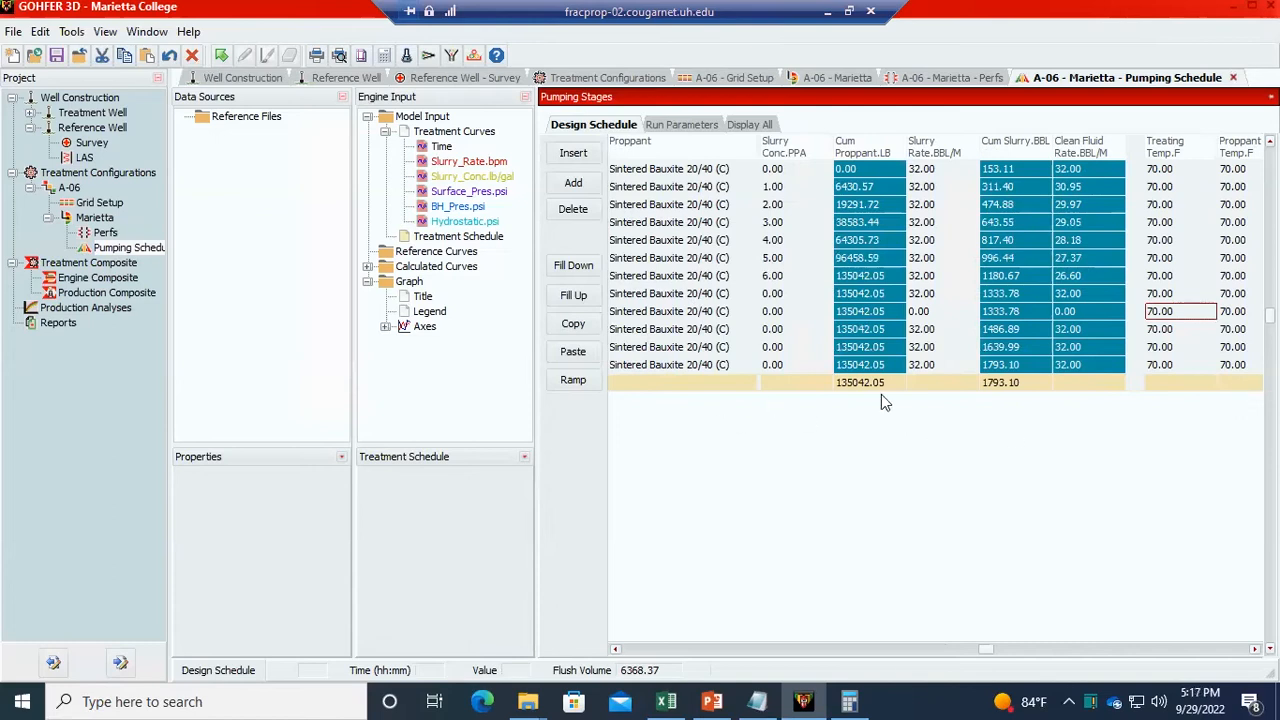
- Delete stages 10 through 12 from the design schedule
click(1195, 337)
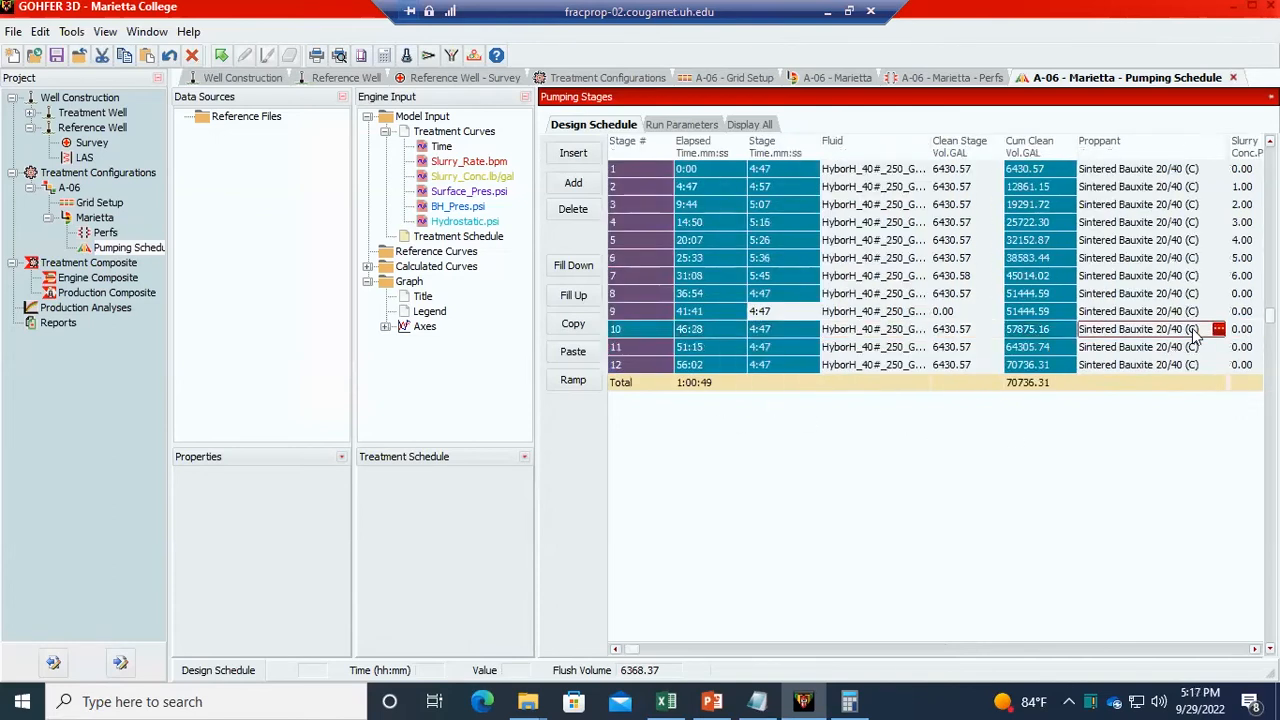
drag(951, 332, 951, 367)
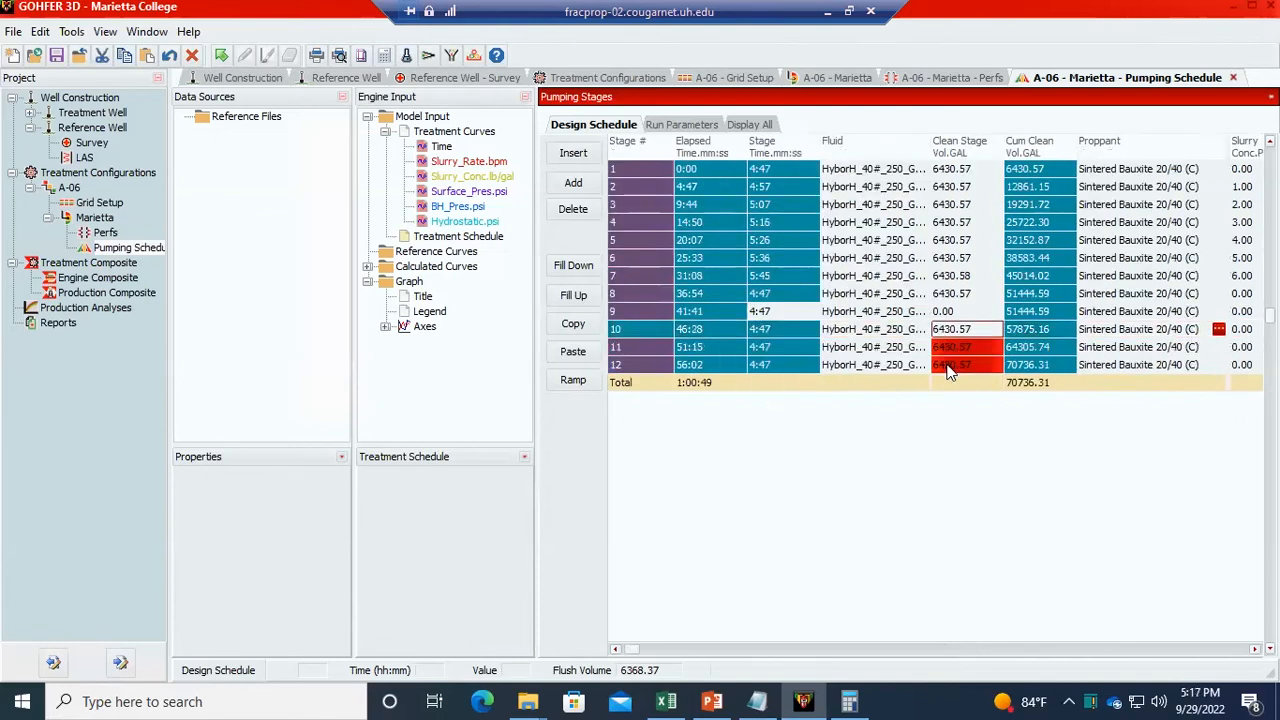
drag(652, 329, 662, 366)
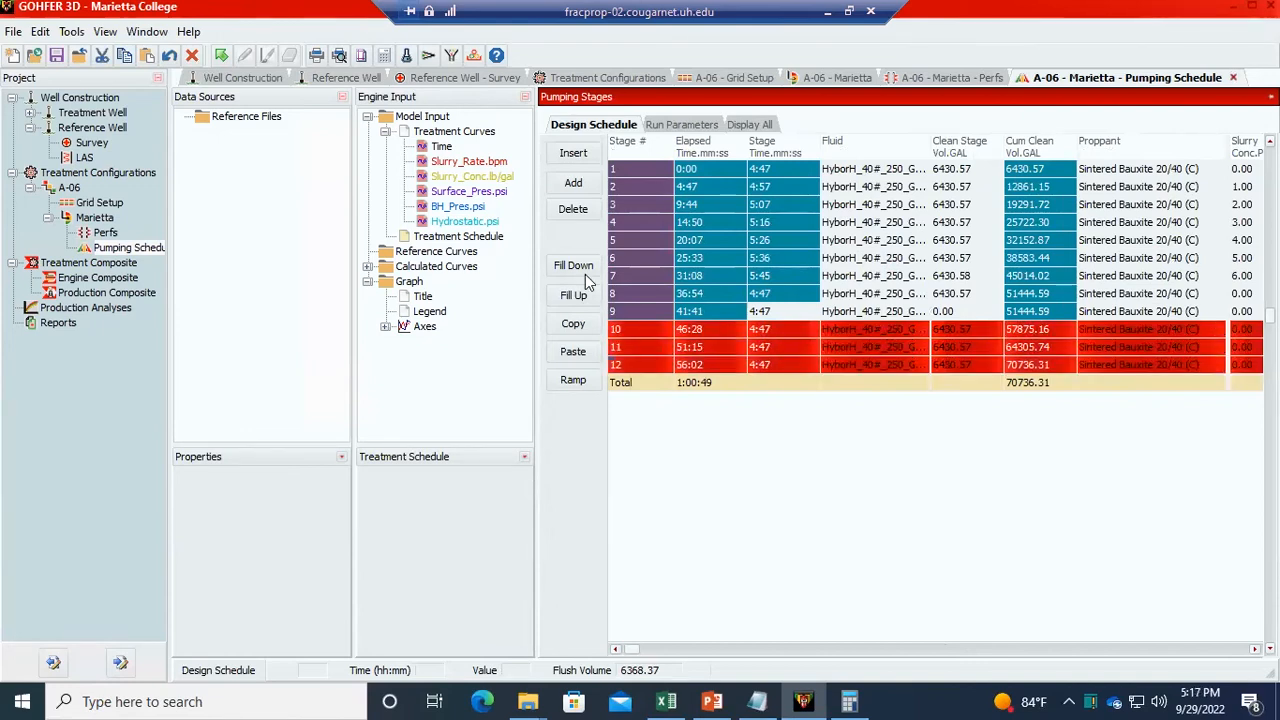
click(577, 210)
click(598, 401)
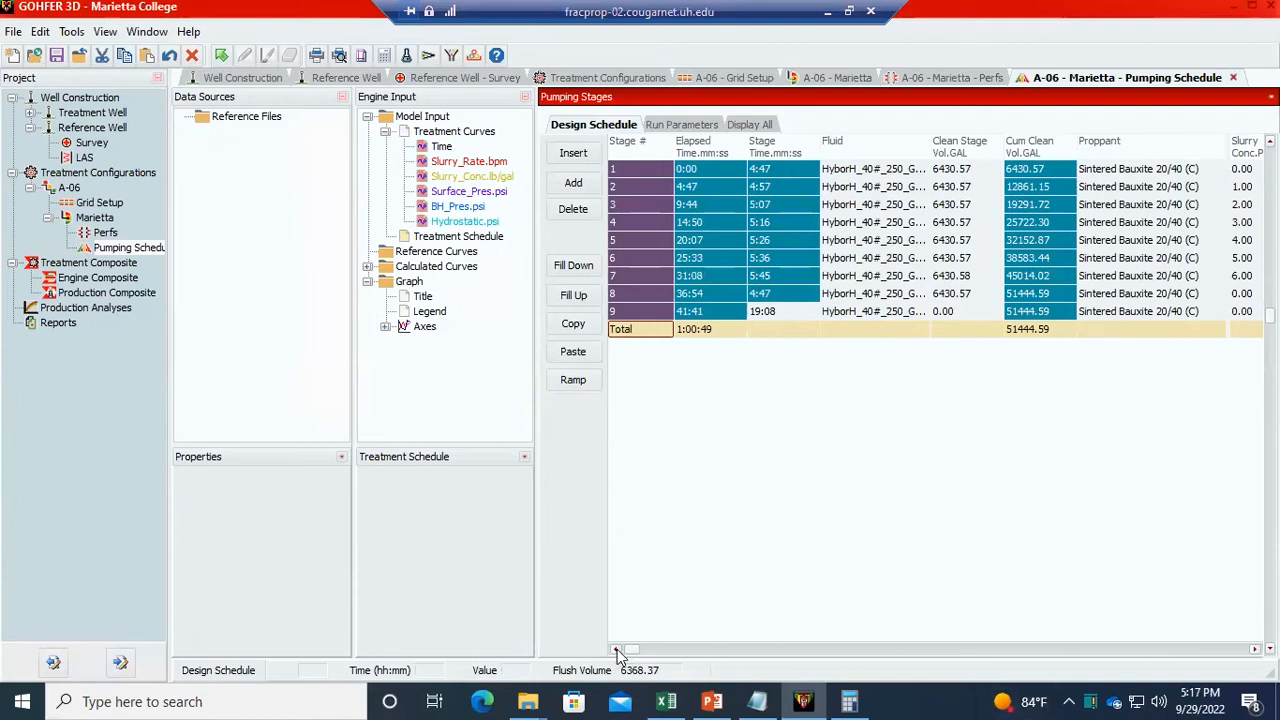
- Set the clean stage volume of stage 1 to 20000 gal
click(1255, 650)
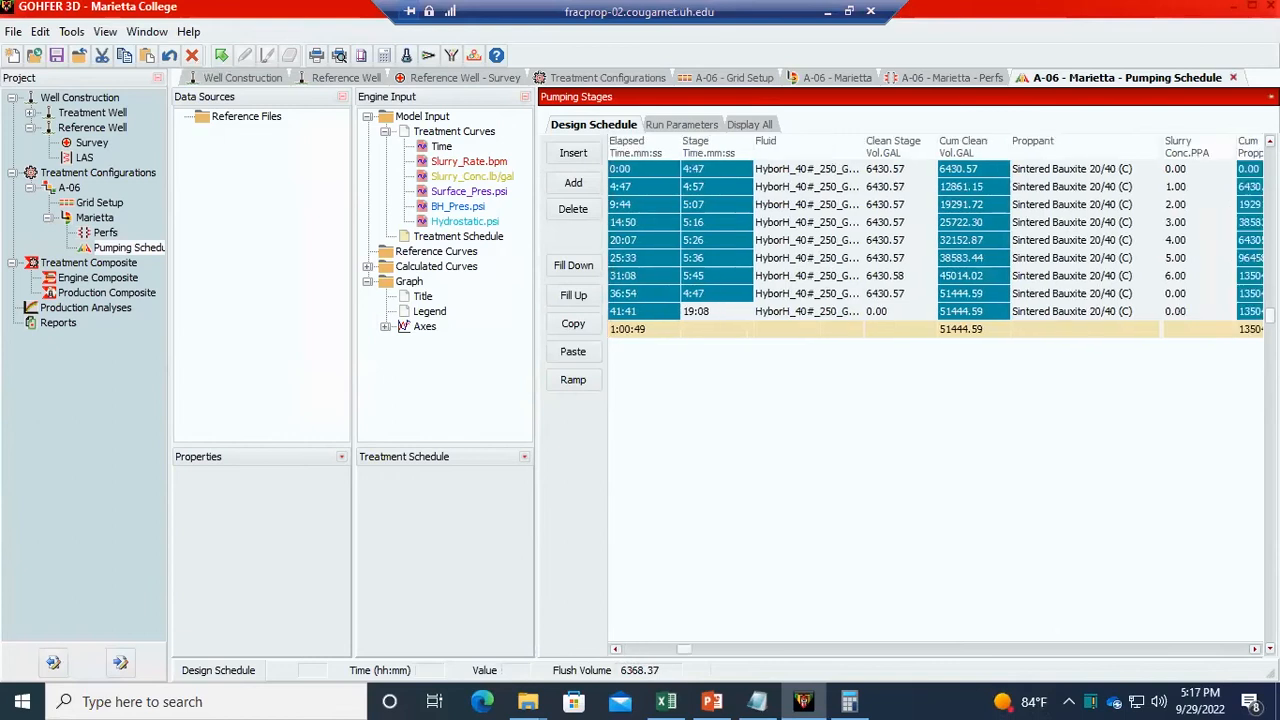
click(1255, 650)
click(1255, 650)
click(1255, 650)
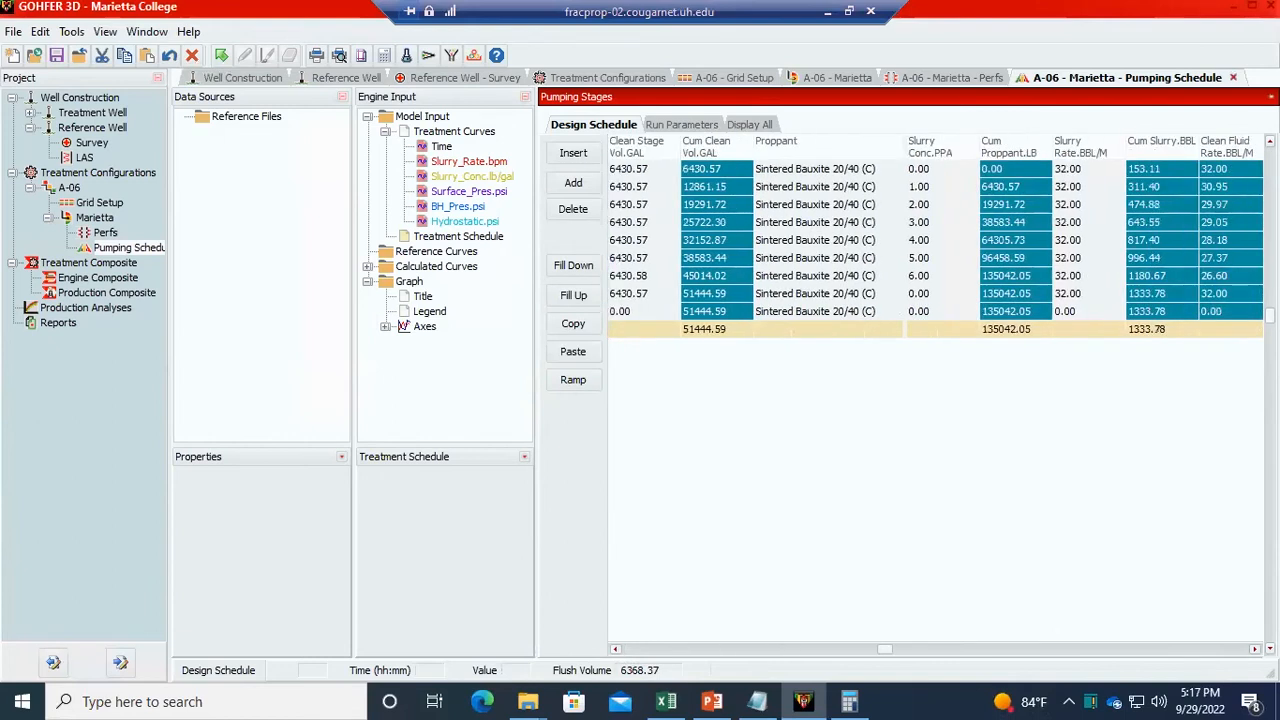
click(616, 650)
click(616, 650)
click(816, 174)
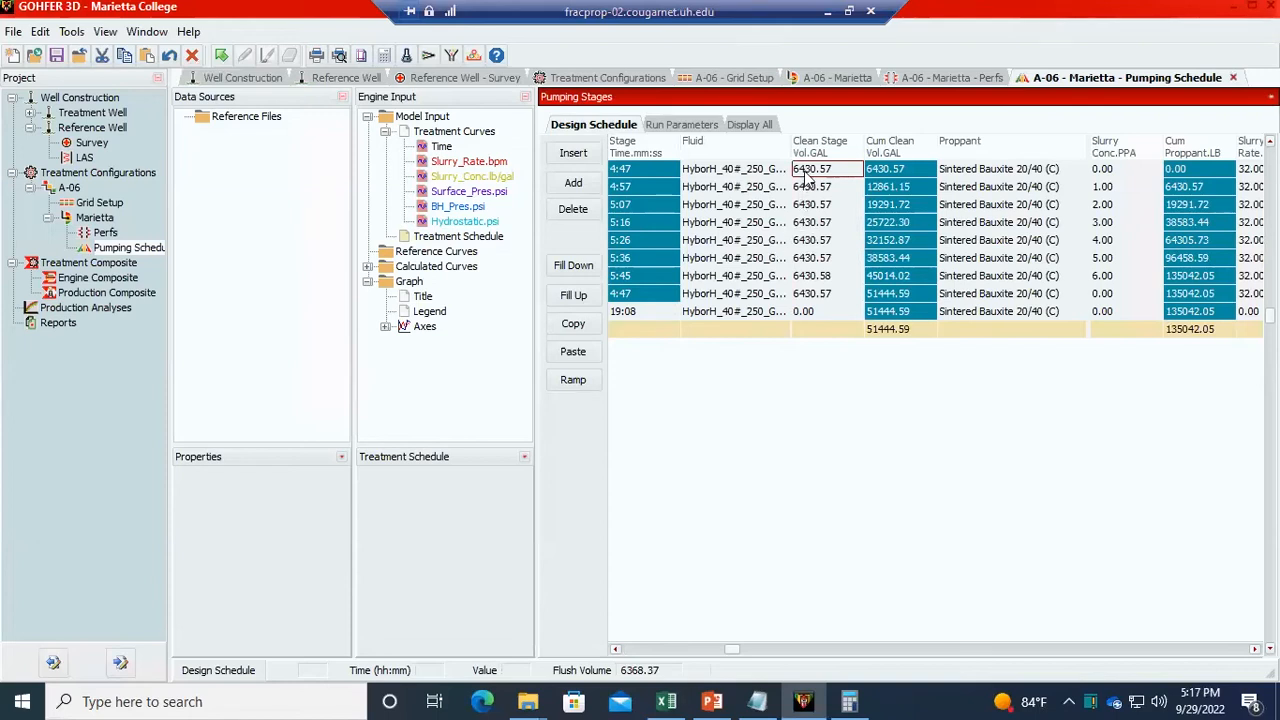
text(20000)
key(Tab)
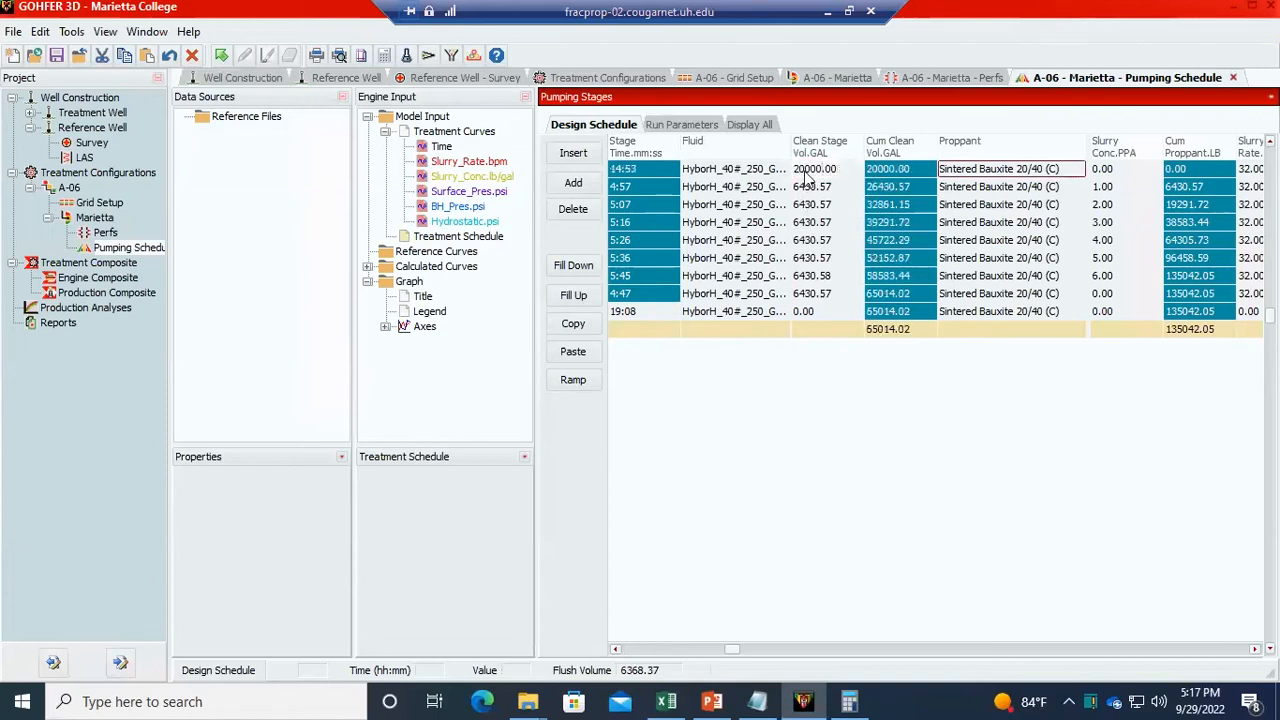
click(808, 172)
right_click(808, 172)
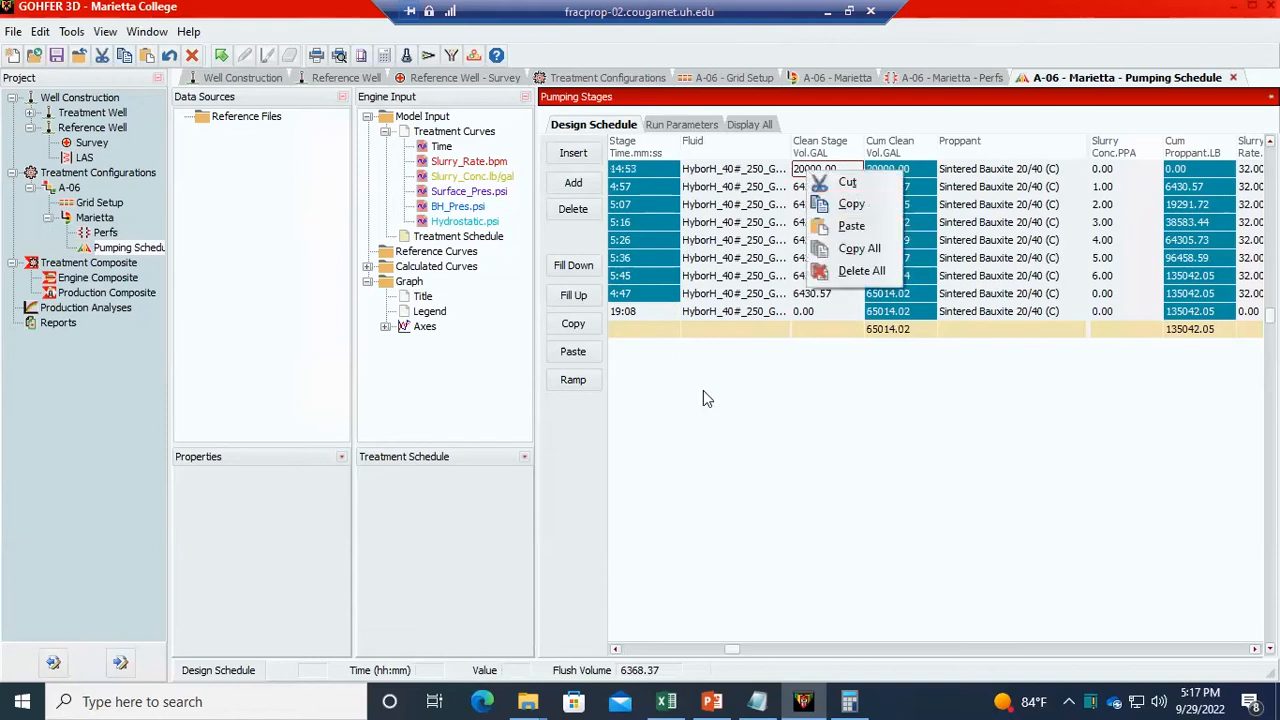
click(708, 449)
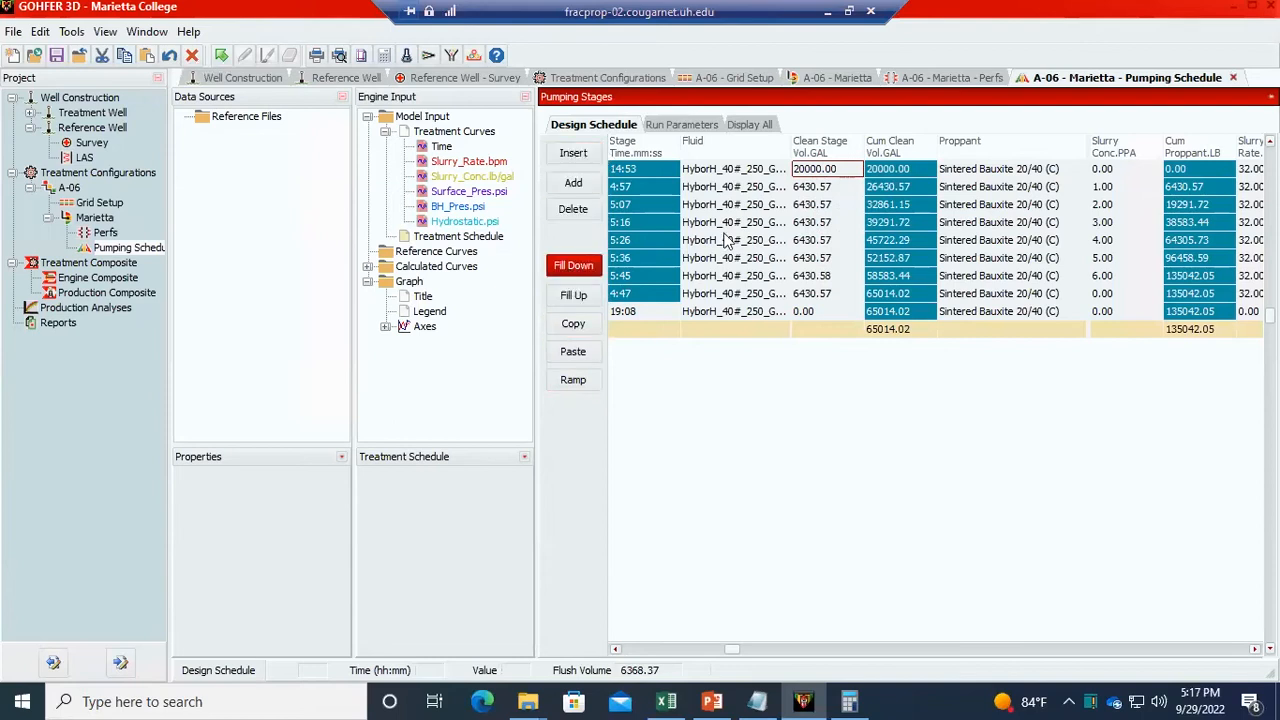
- Set the clean stage volume of stage 2 to 7000 gal and fill that value down through the remaining stages
click(845, 188)
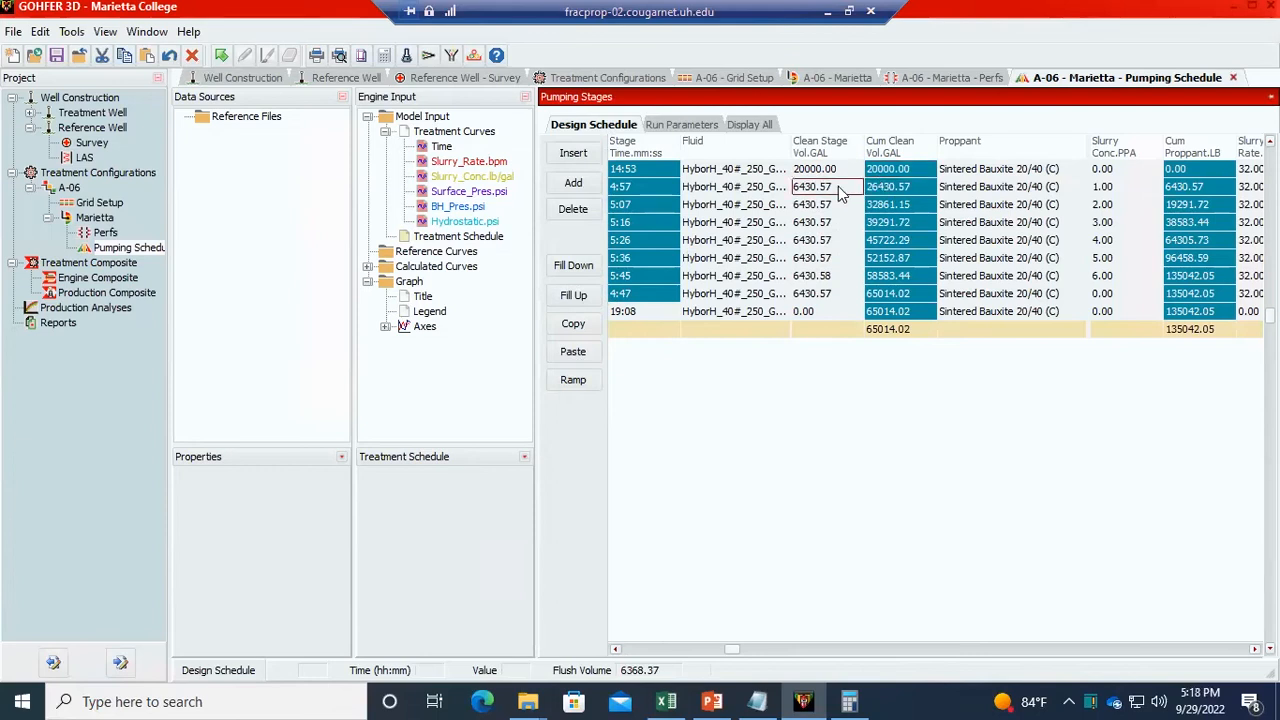
text(7000)
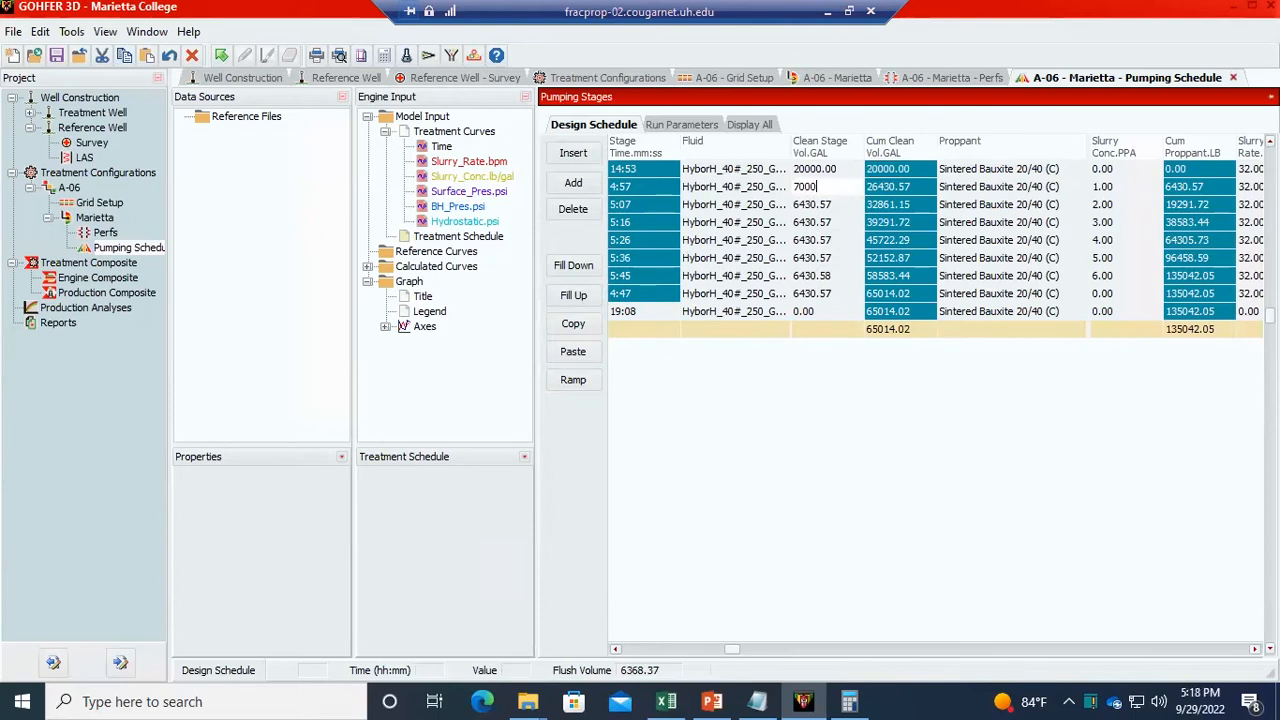
key(Return)
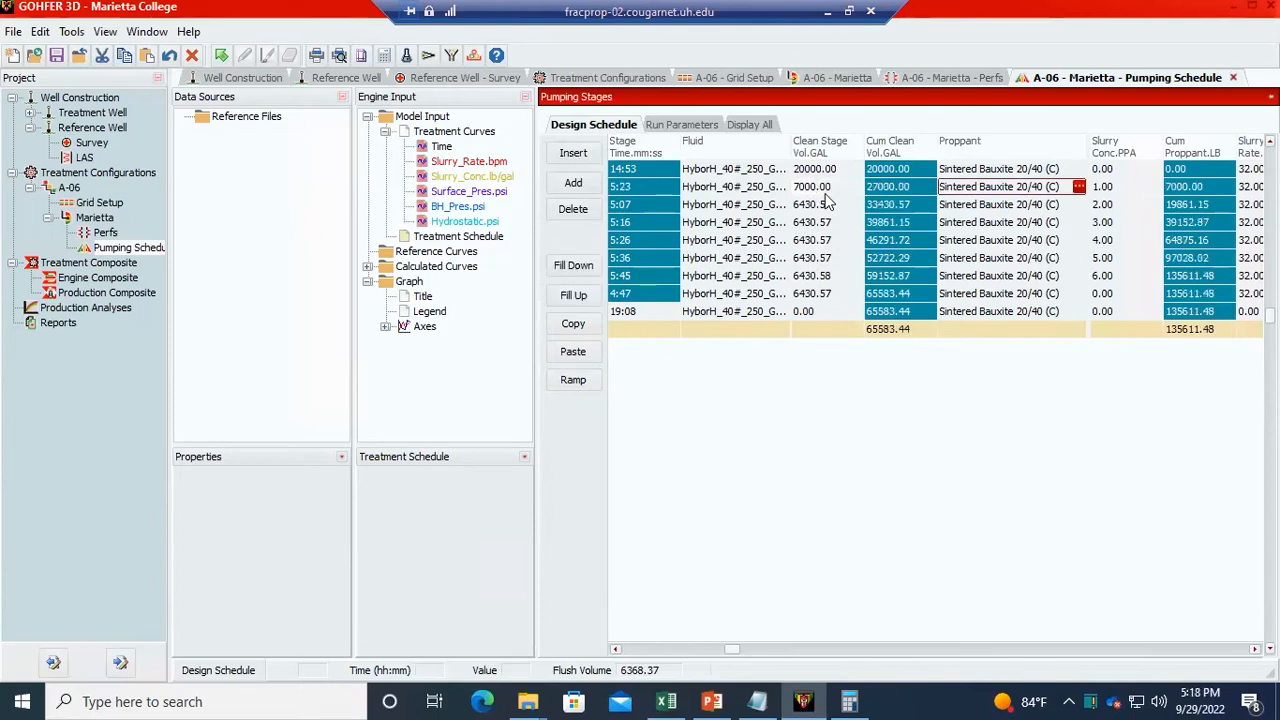
click(573, 265)
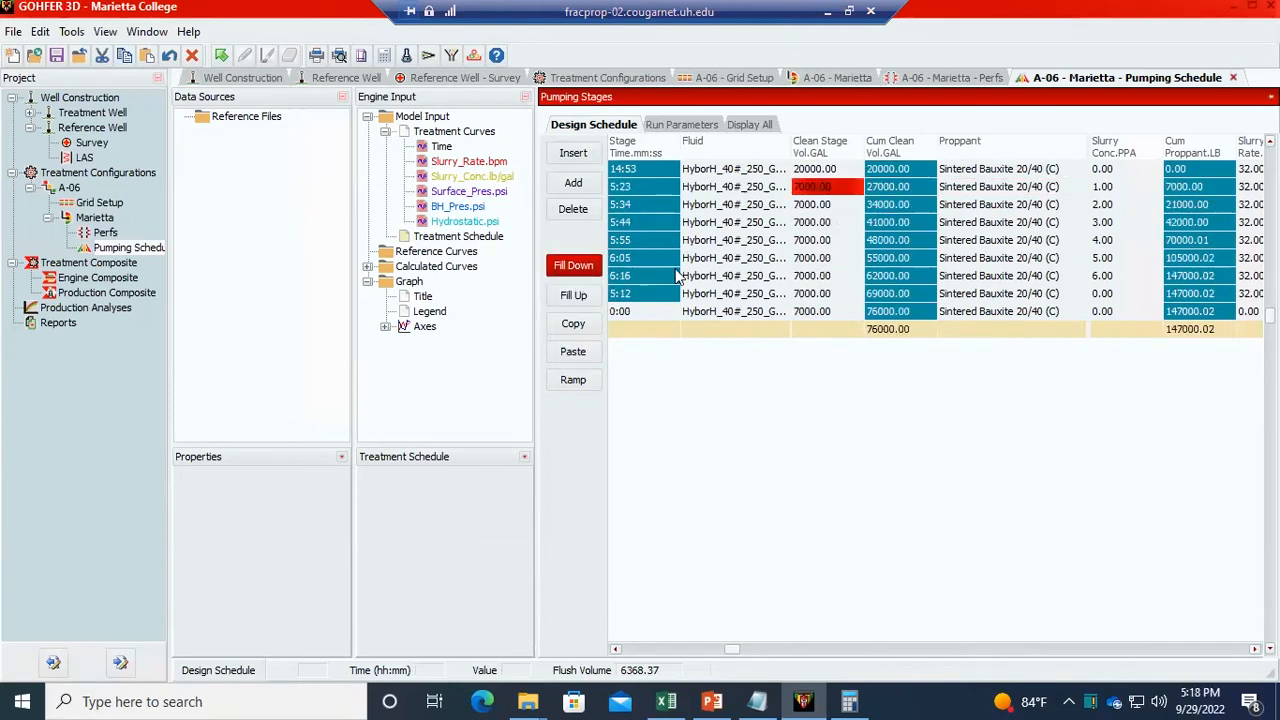
click(818, 311)
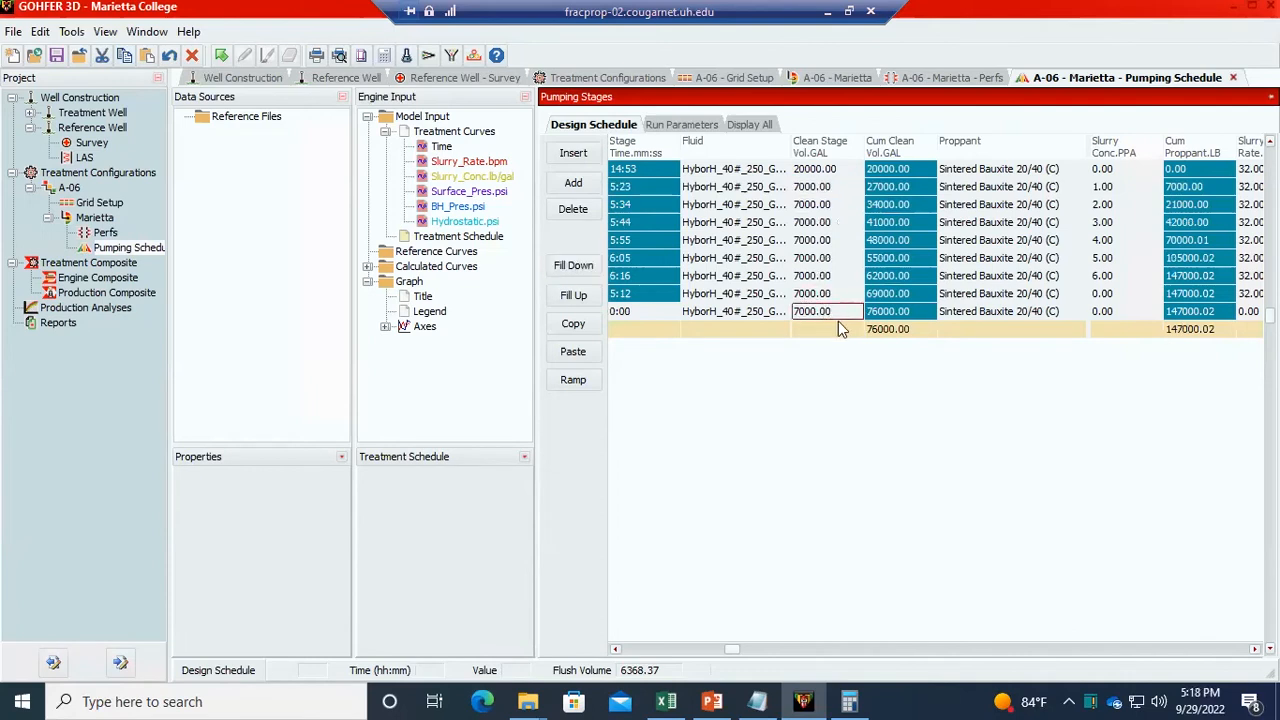
click(1095, 298)
double_click(784, 310)
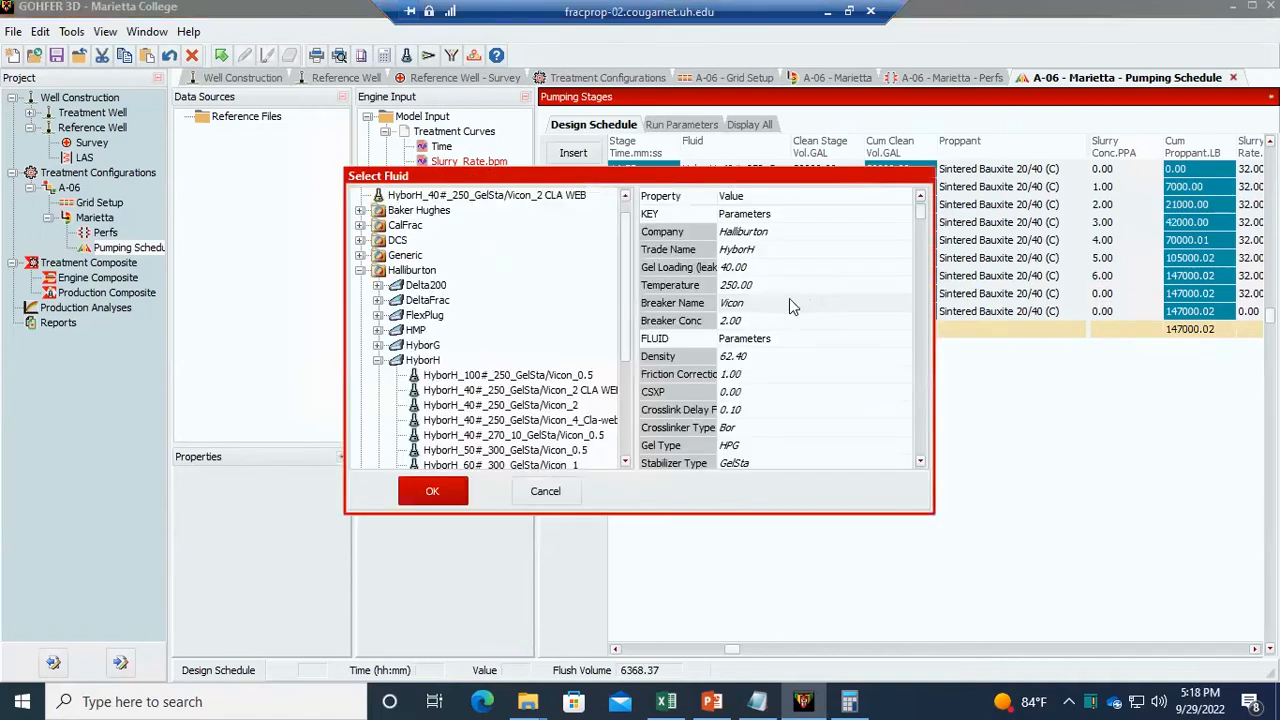
click(545, 491)
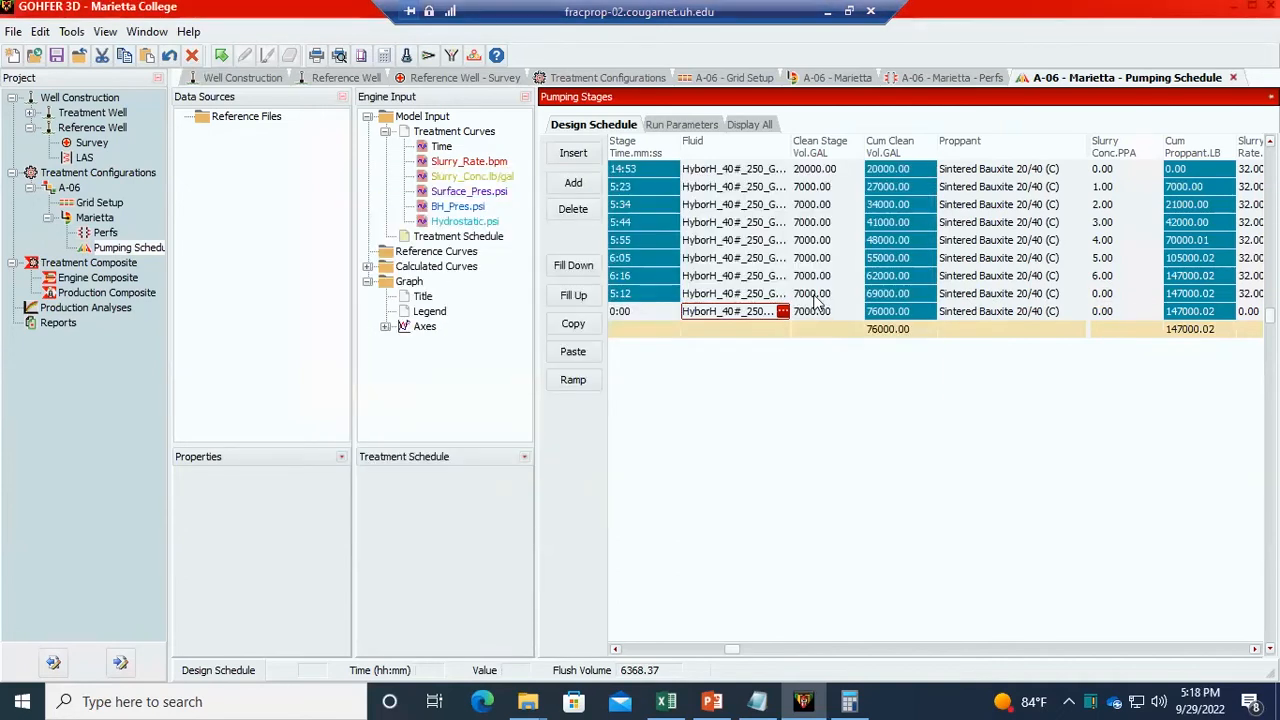
- Set the clean stage volume of stage 8 to 6900 gal
mouse_move(962, 310)
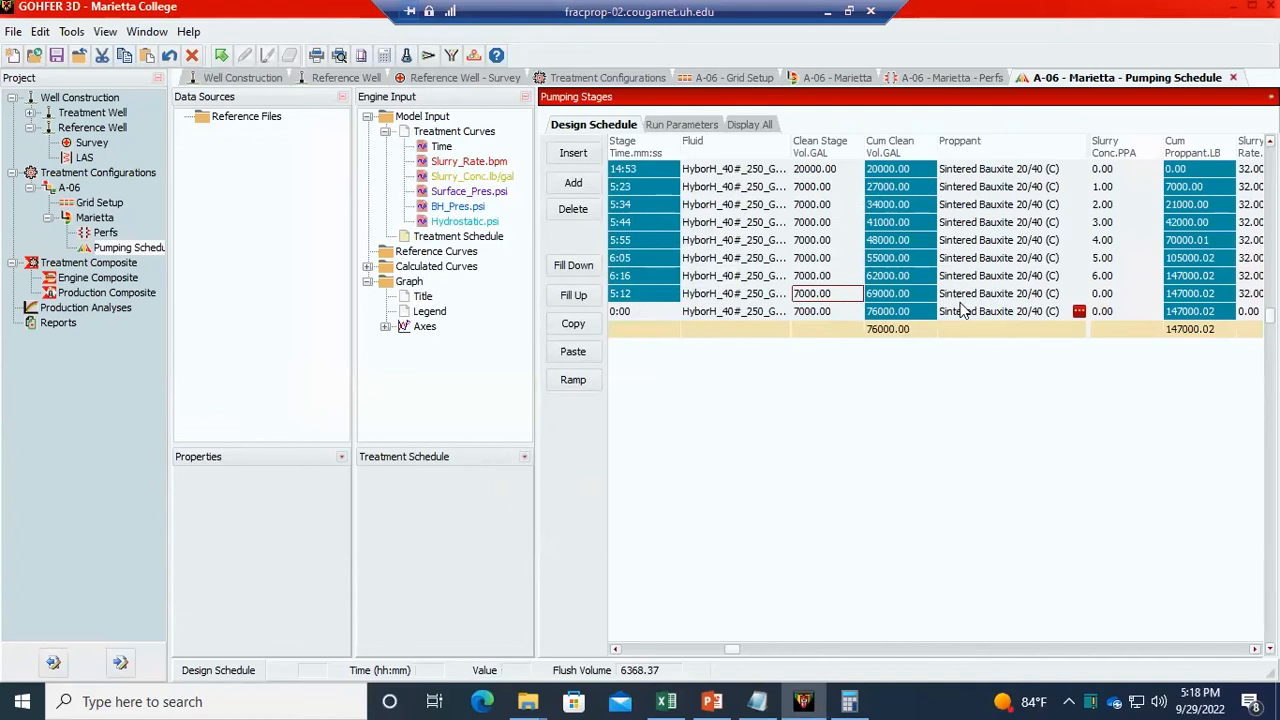
click(821, 283)
click(820, 294)
click(823, 279)
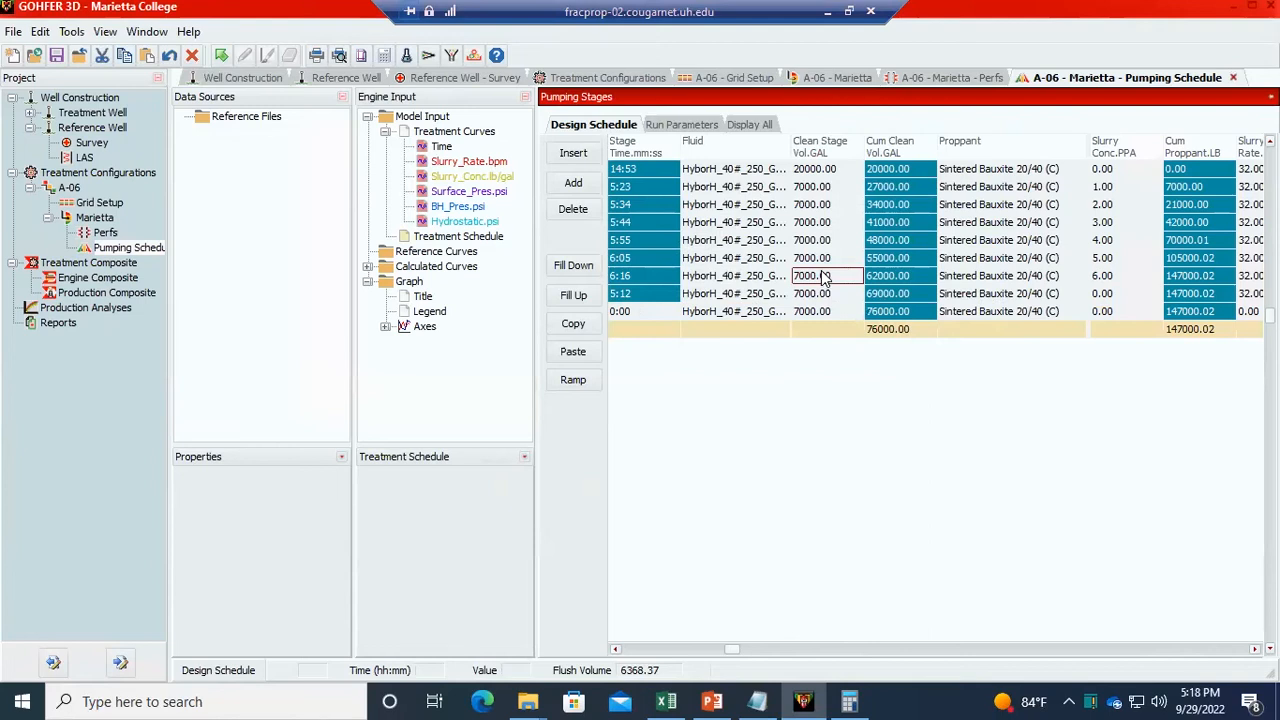
click(829, 296)
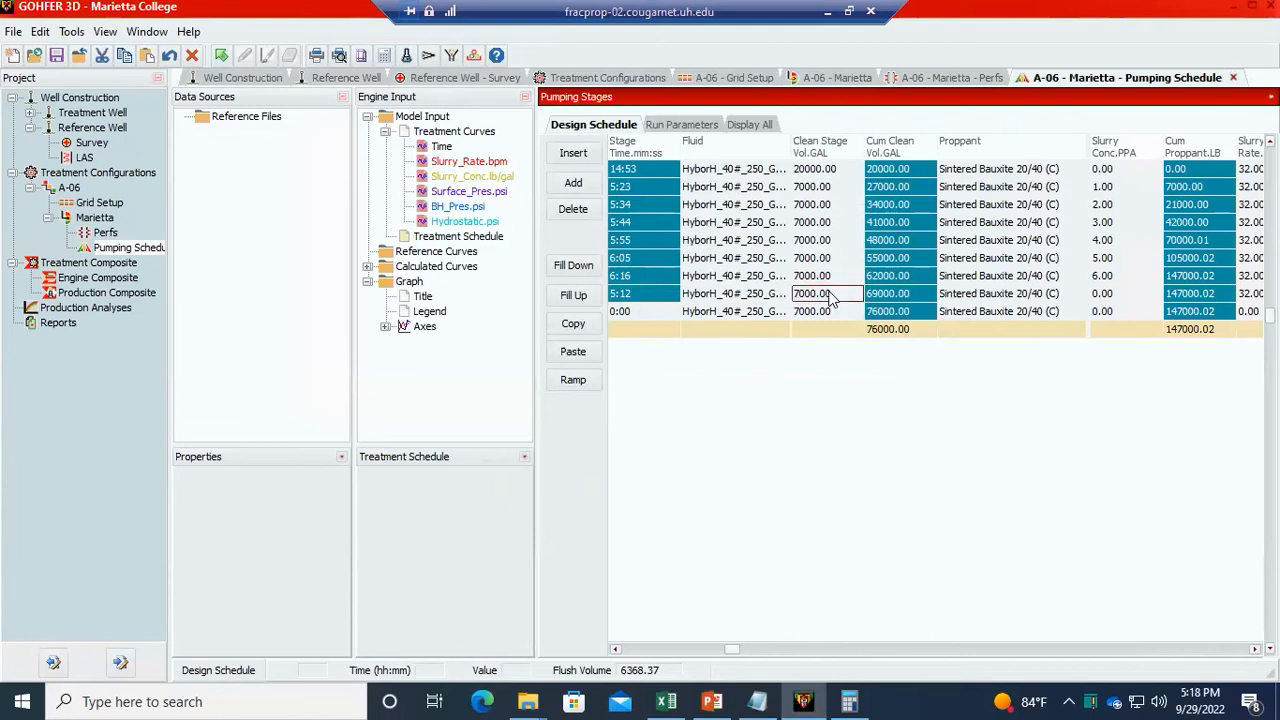
text(6900)
key(Tab)
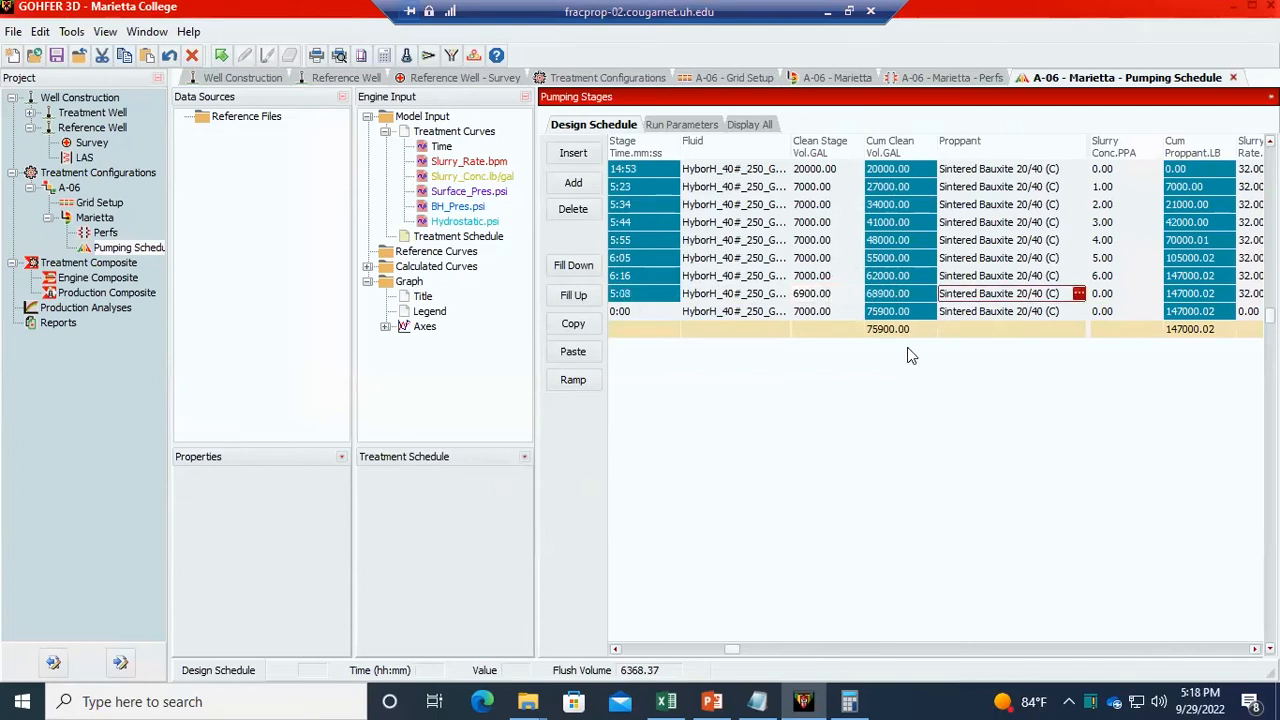
- Try to edit the stage time of stage 9 in the design schedule
click(814, 313)
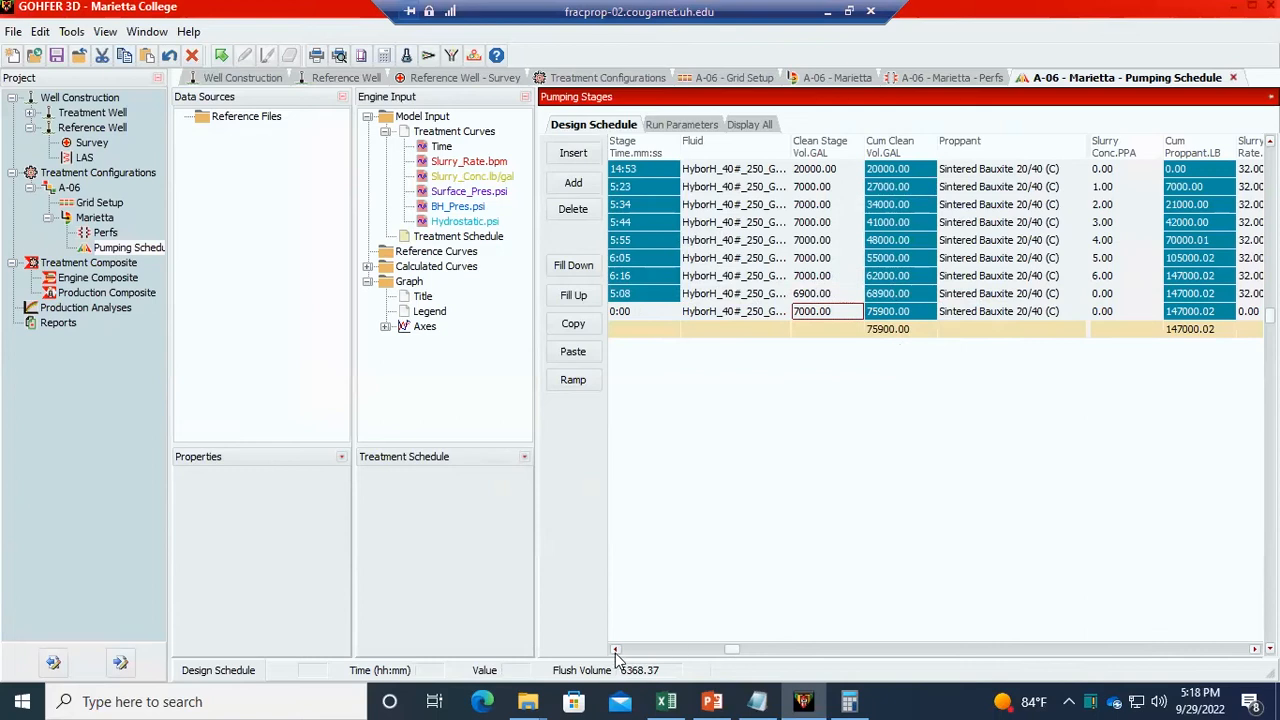
drag(732, 649, 885, 649)
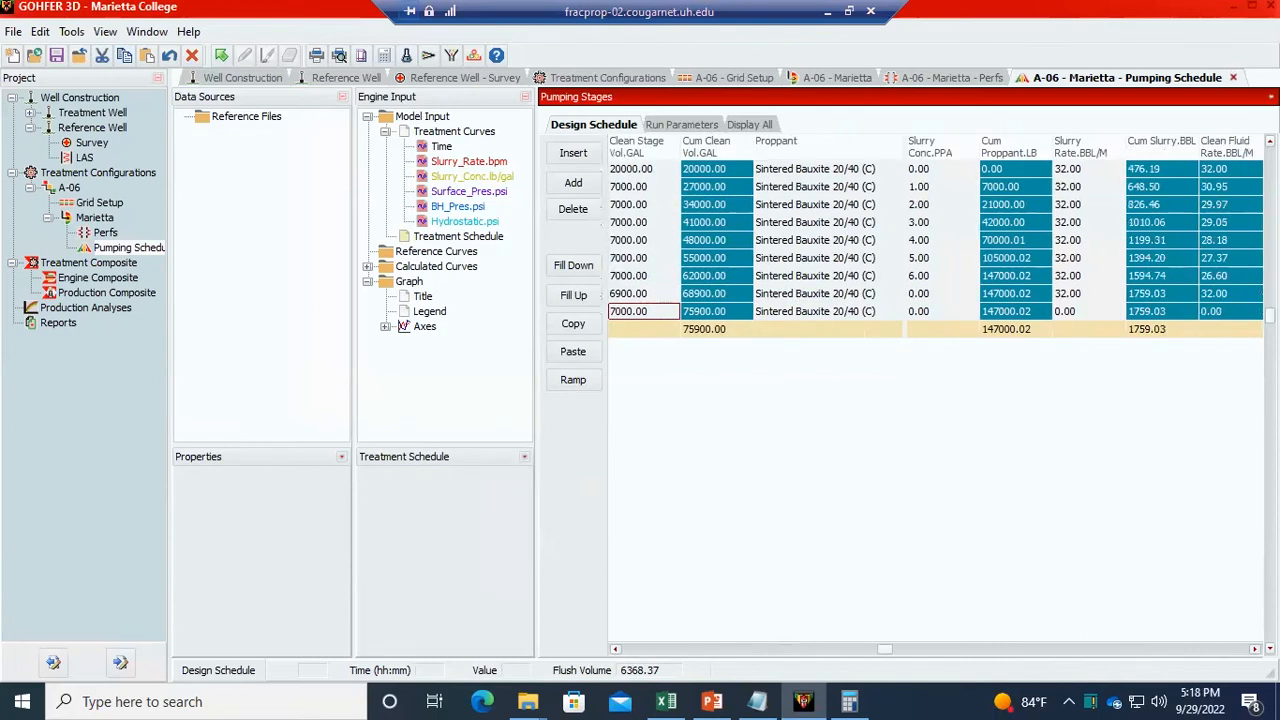
click(616, 649)
click(616, 649)
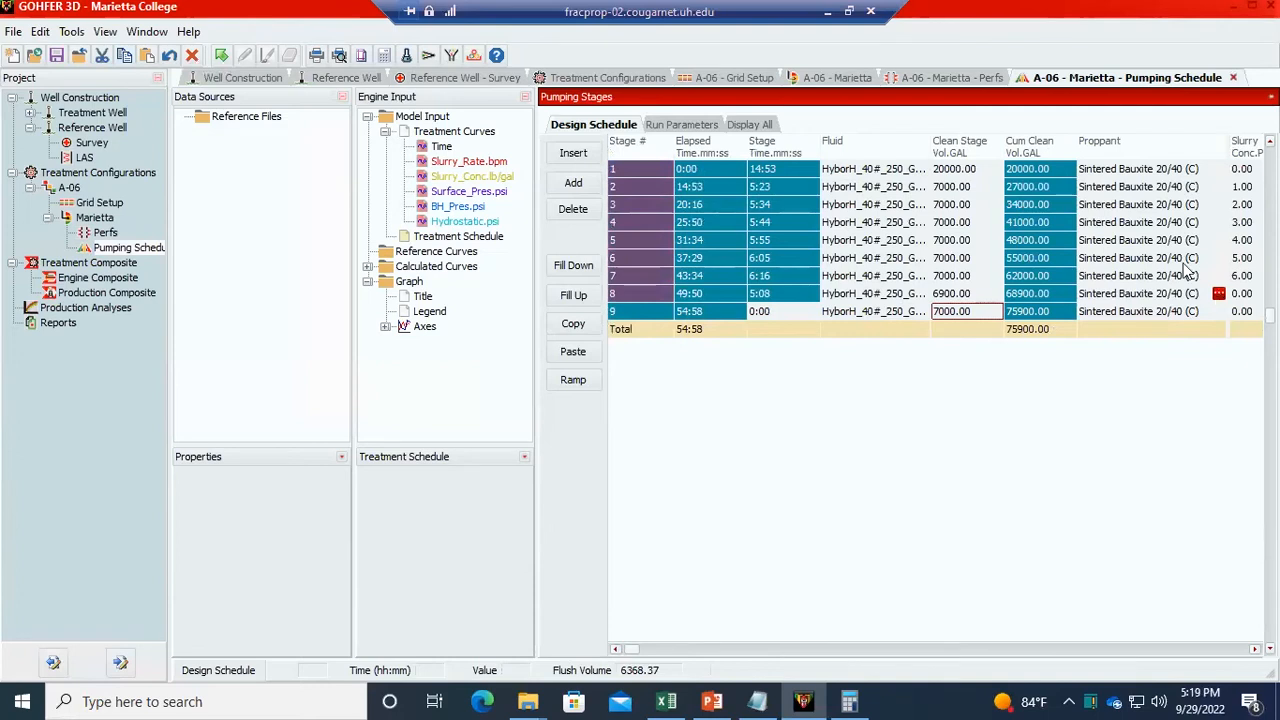
click(774, 311)
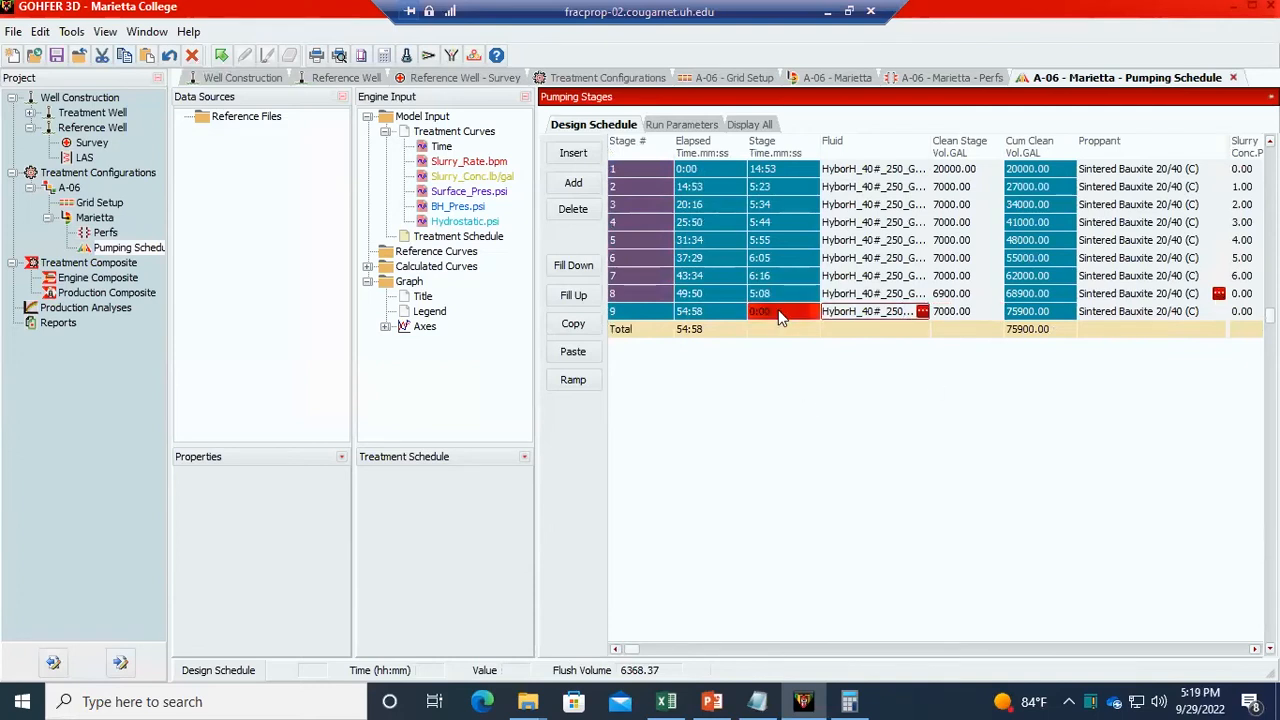
click(783, 316)
click(780, 311)
click(780, 311)
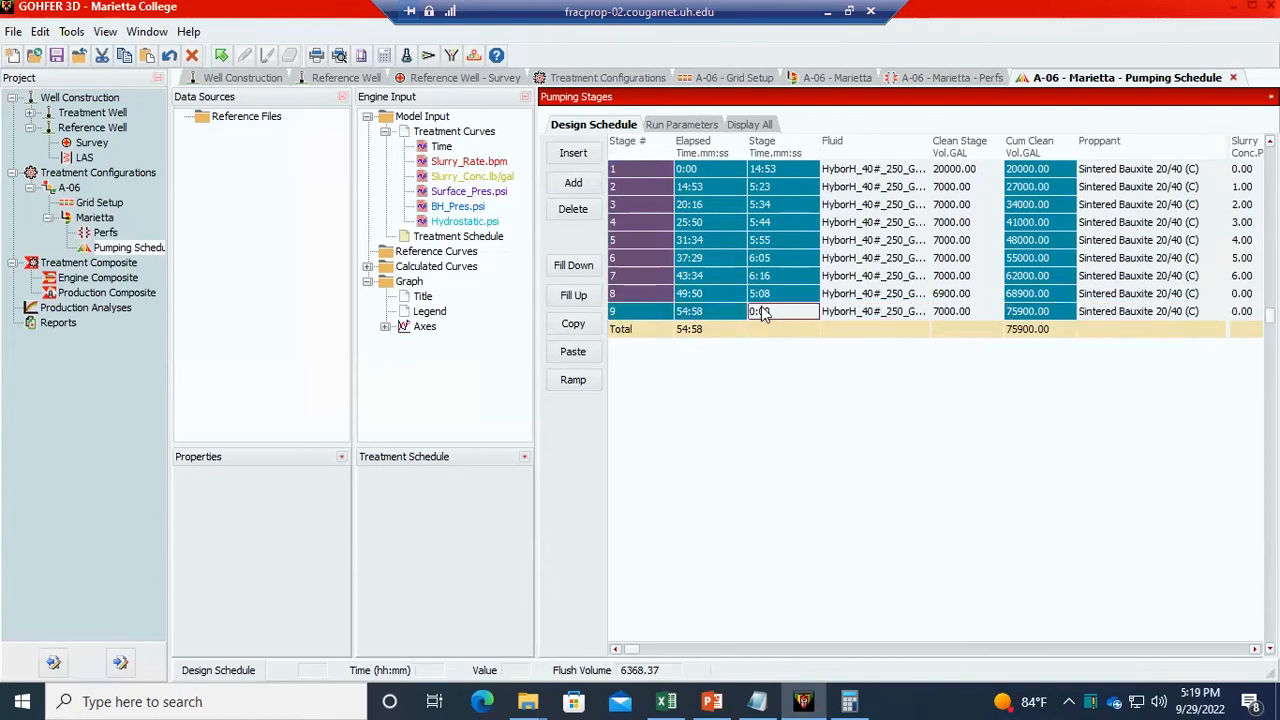
click(759, 313)
click(757, 313)
double_click(759, 315)
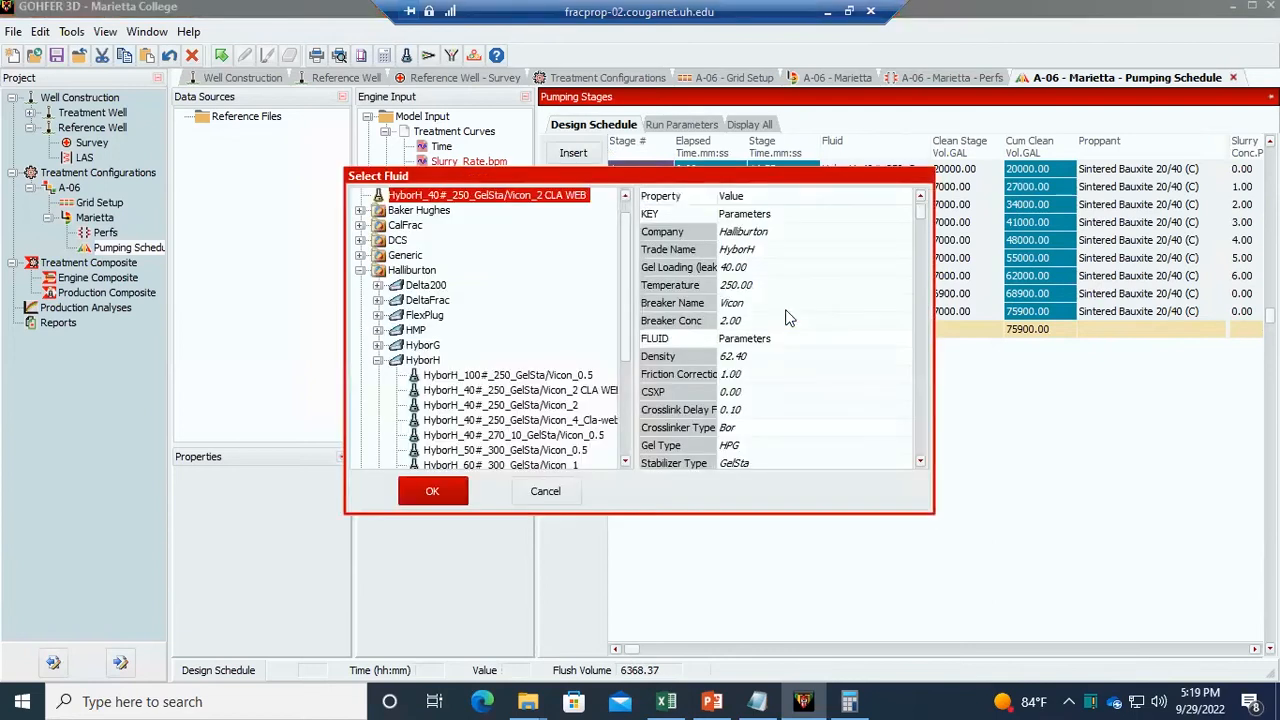
click(562, 491)
click(789, 315)
click(761, 316)
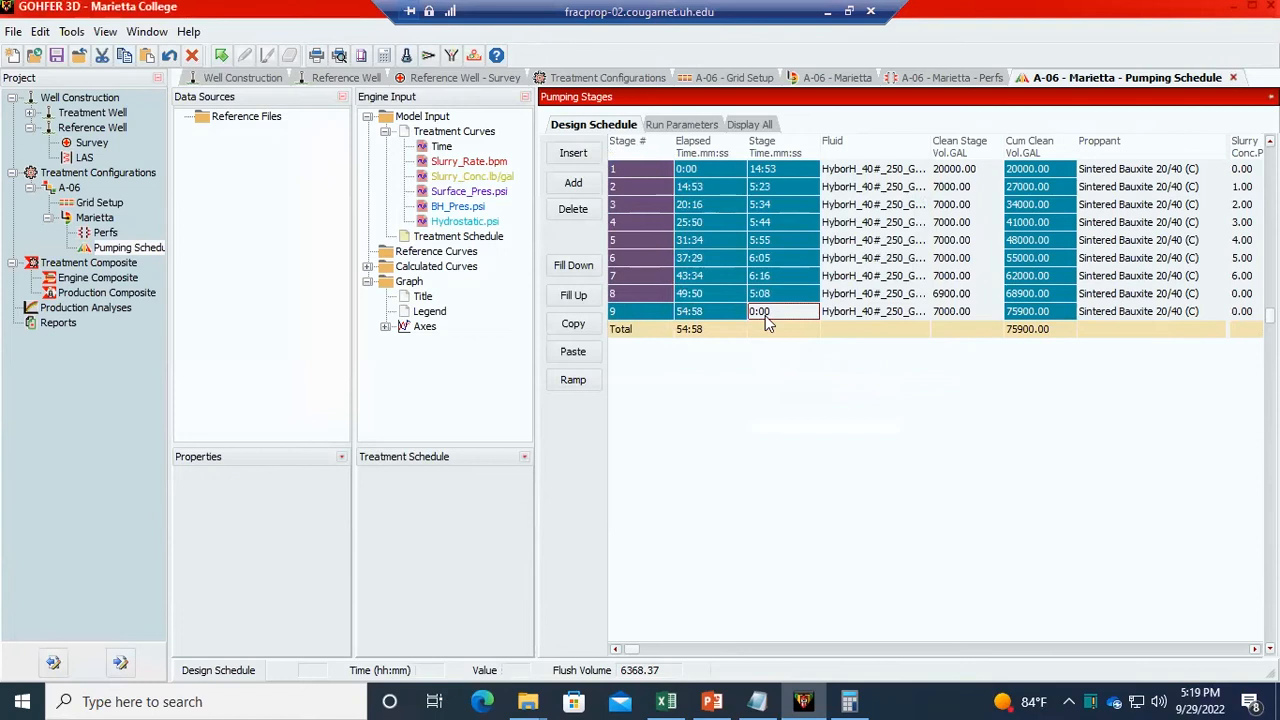
click(785, 312)
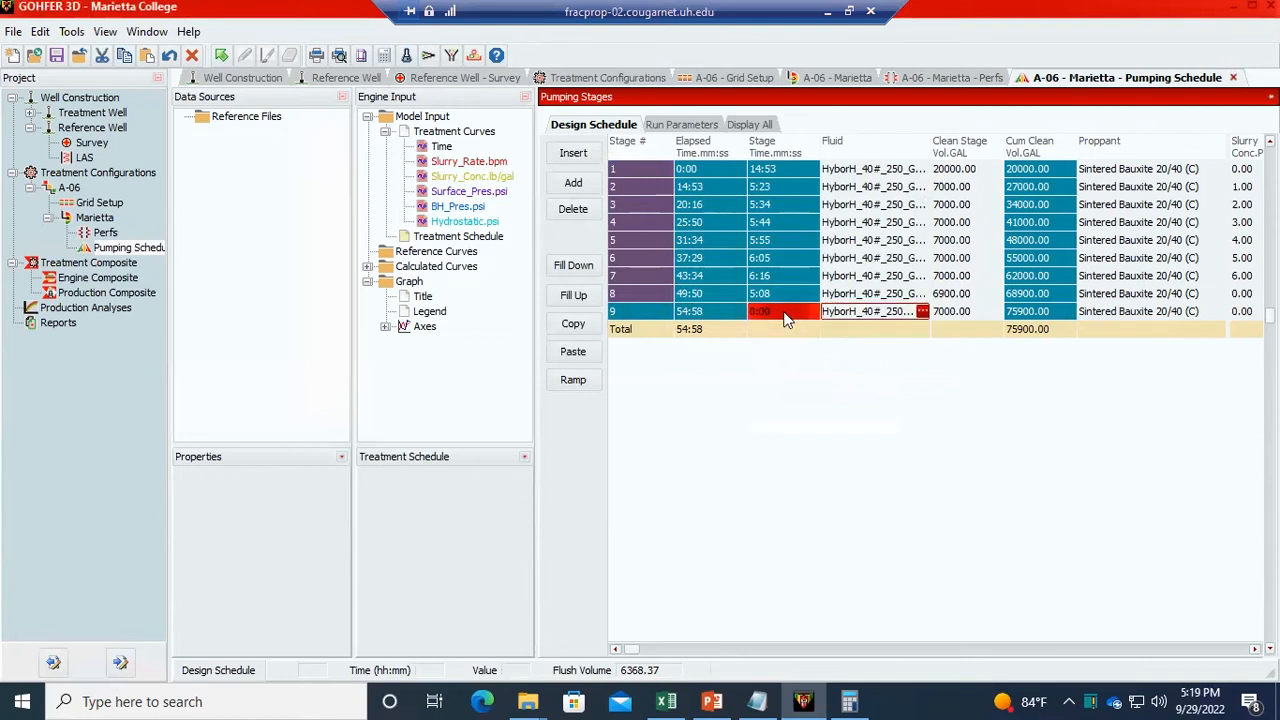
click(785, 318)
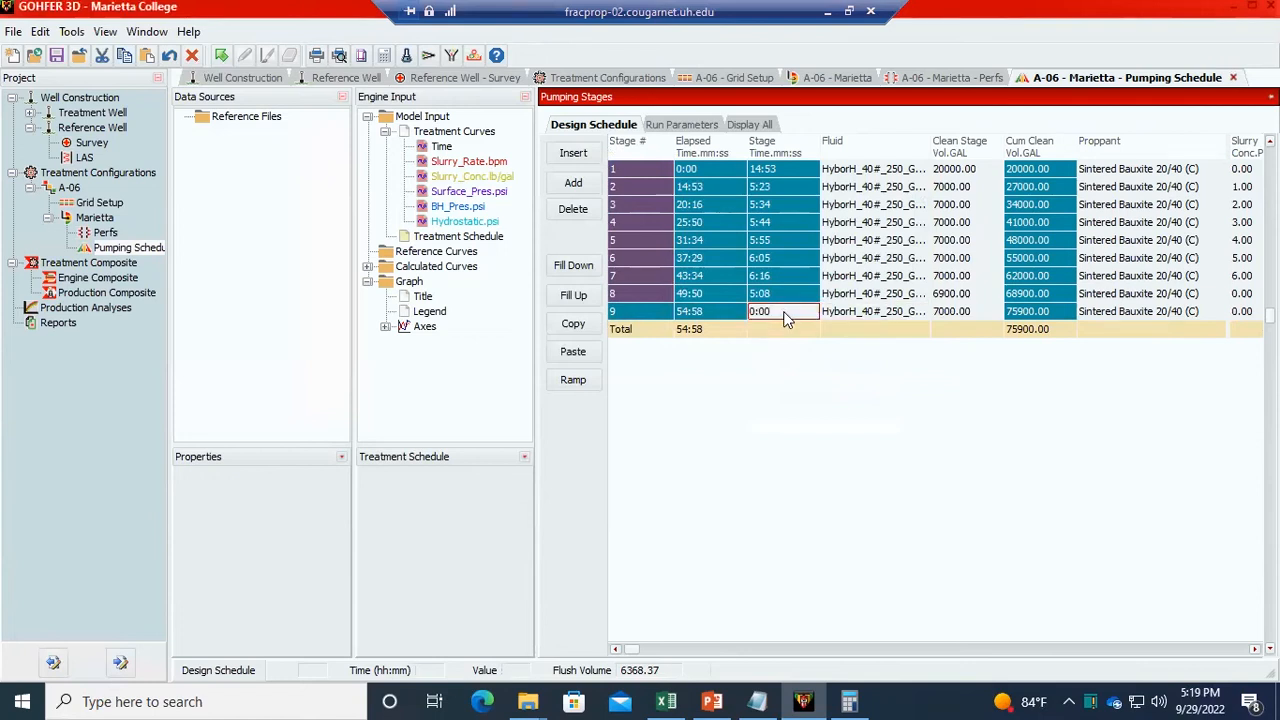
click(827, 298)
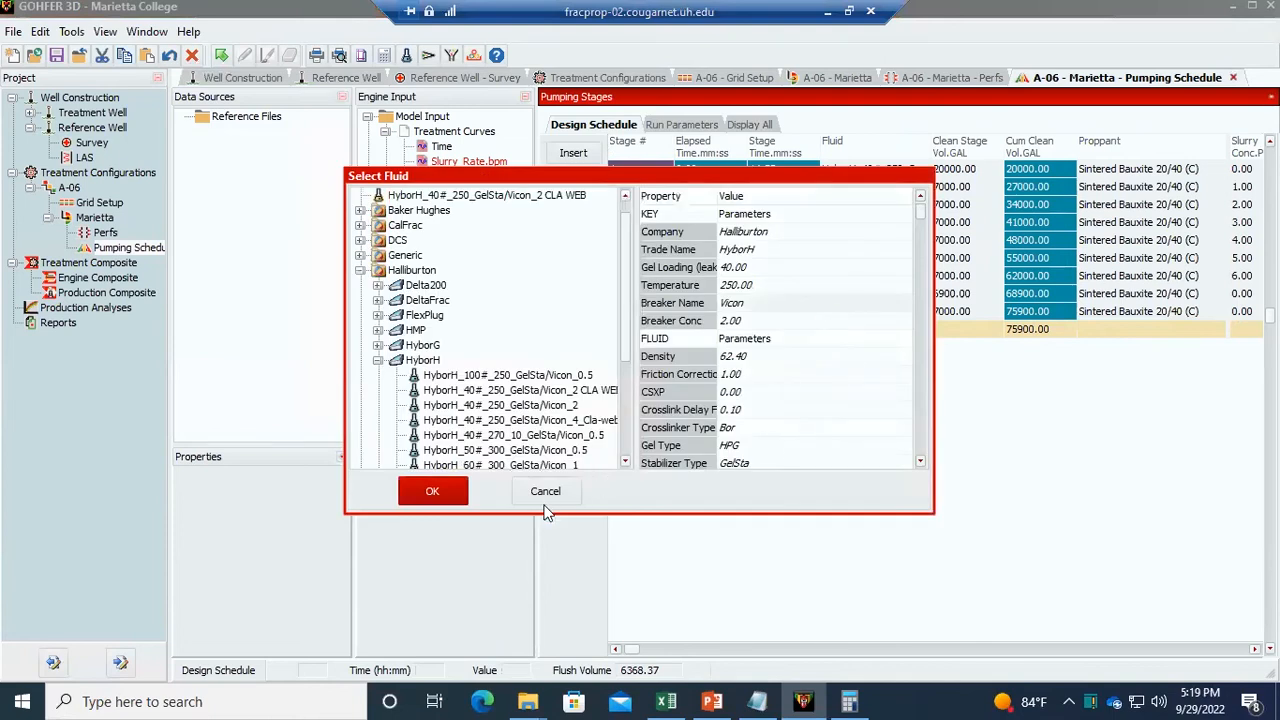
click(546, 497)
- Set the clean stage volume of stage 9 to 0 gal
click(958, 311)
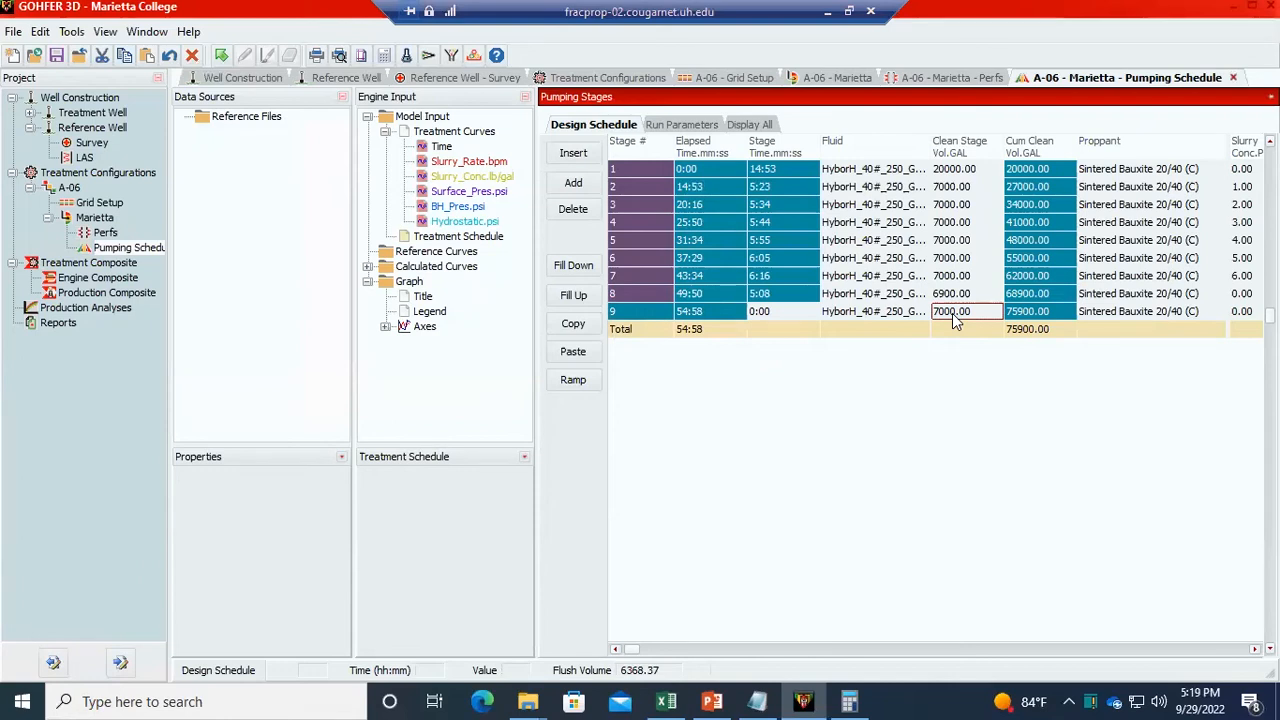
click(953, 314)
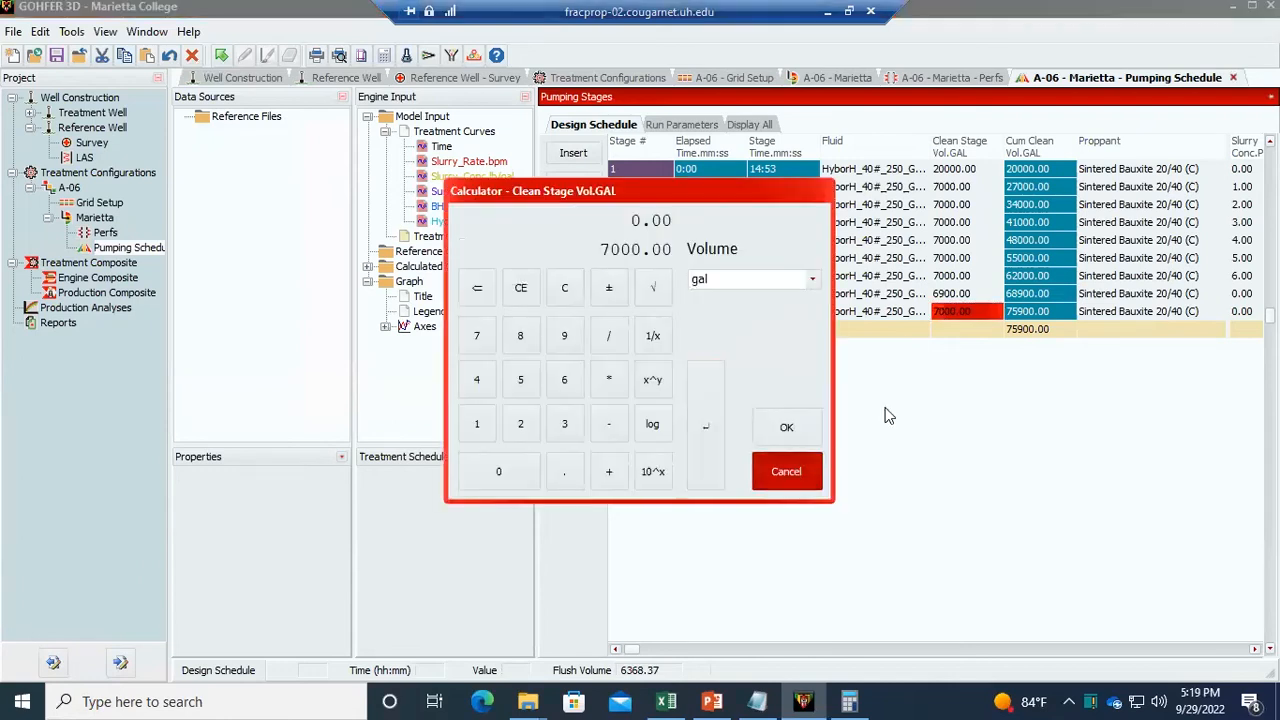
click(786, 471)
text(0)
key(Tab)
- Try again to edit the stage time of stage 9
click(797, 313)
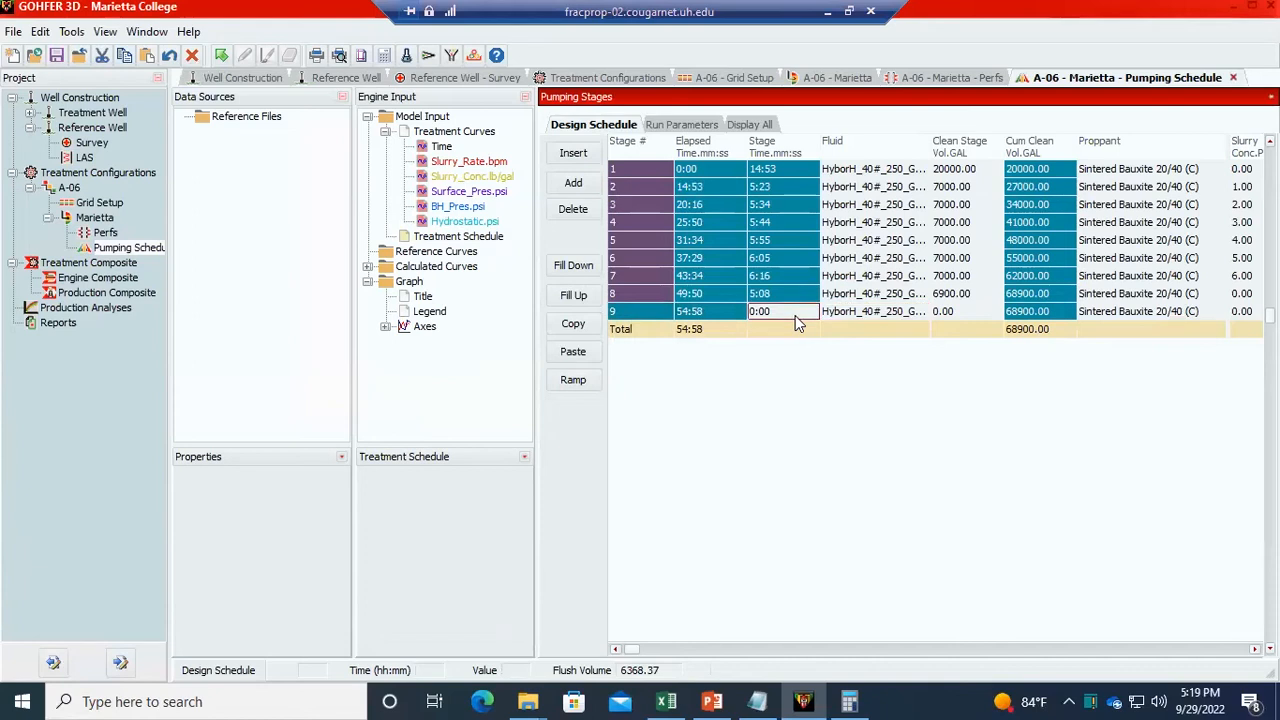
key(Tab)
click(786, 313)
key(Return)
key(Return)
click(563, 491)
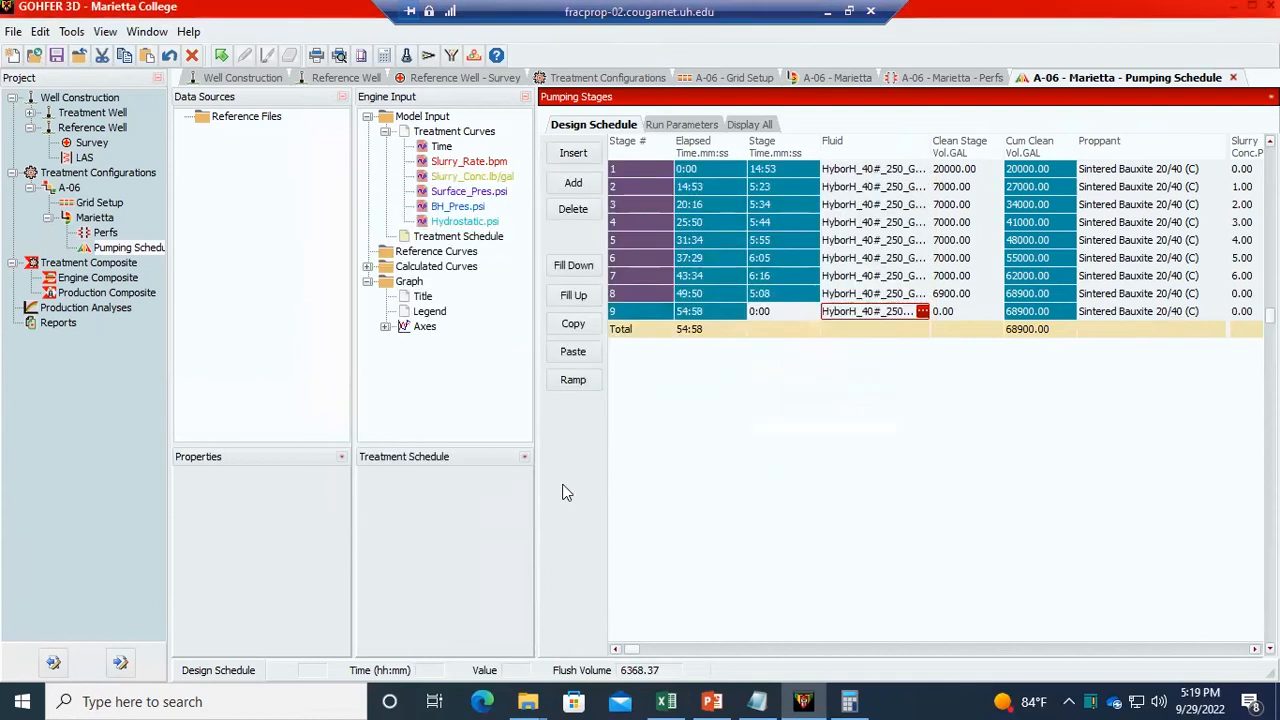
click(788, 316)
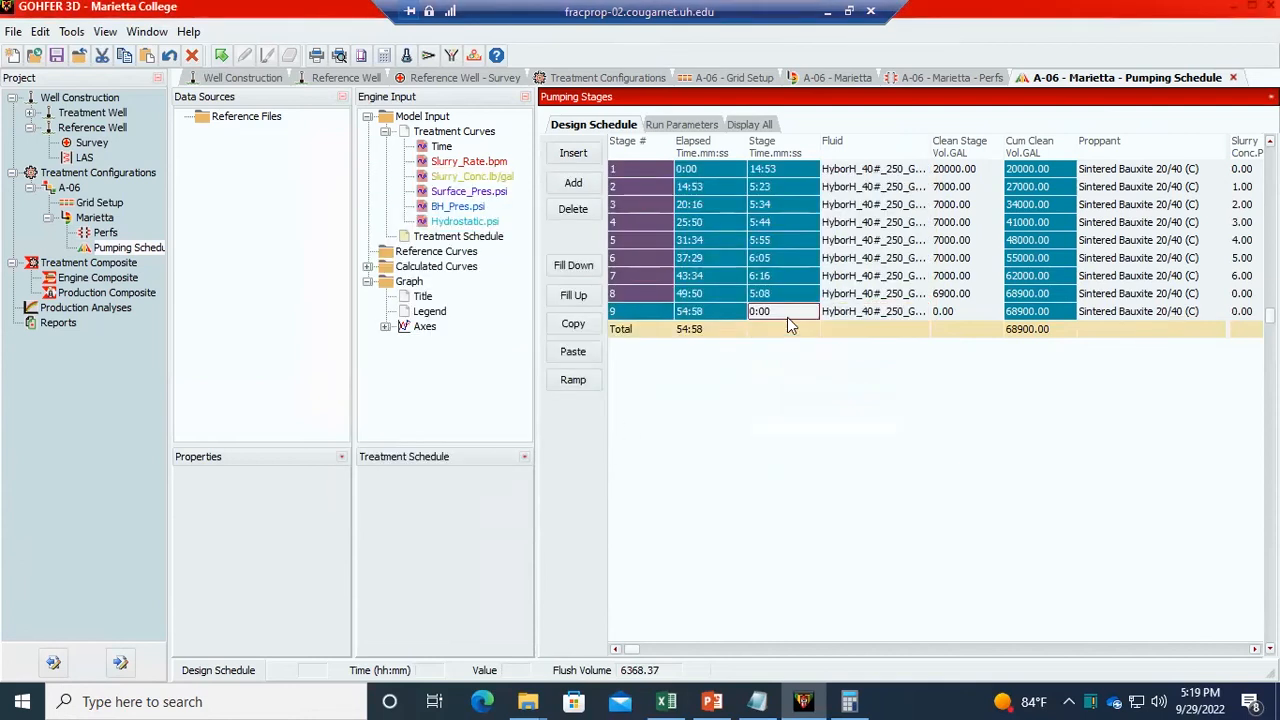
click(789, 312)
click(791, 315)
- Delete stage 9 from the design schedule and insert a new stage at stage 8
click(617, 314)
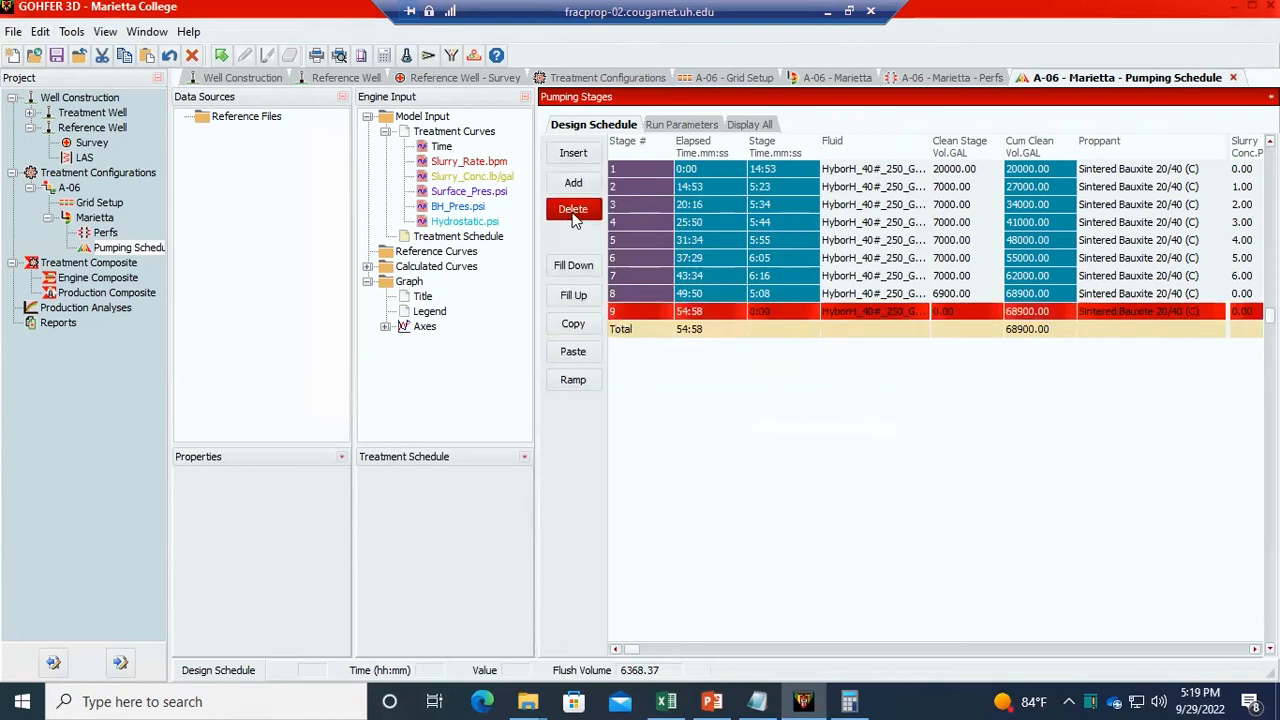
click(575, 218)
click(620, 294)
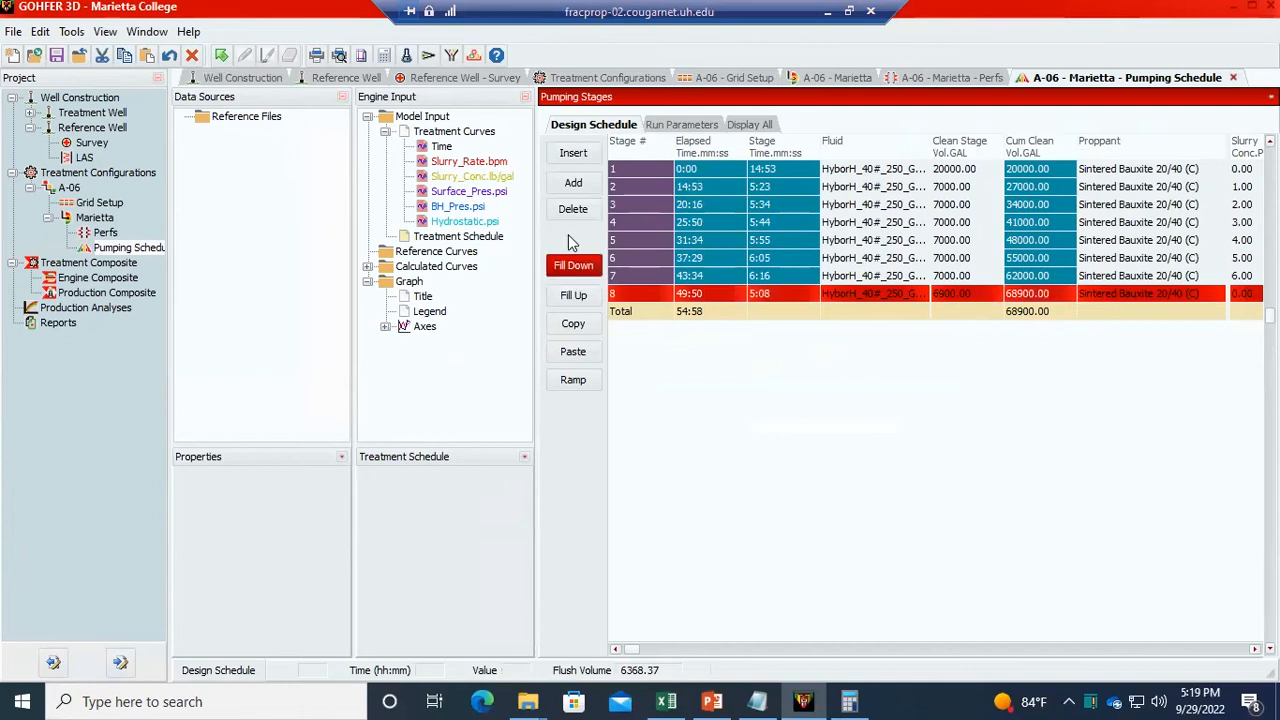
click(578, 160)
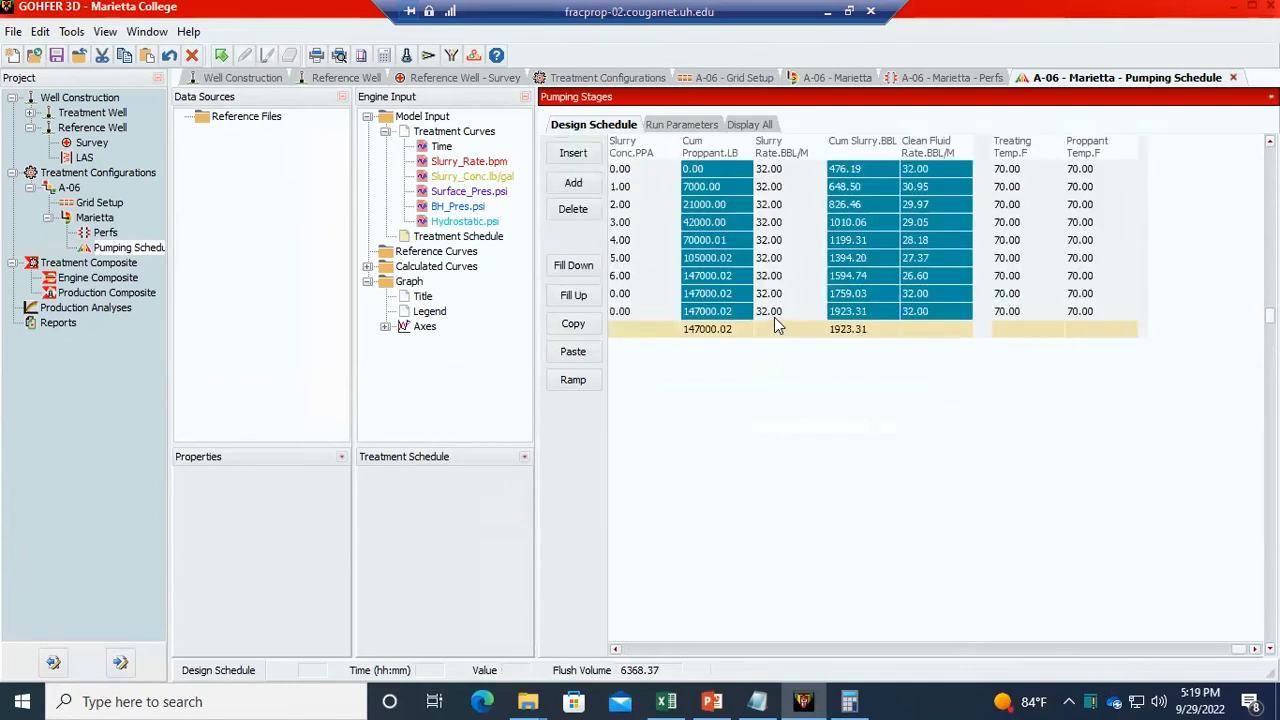
- Set the slurry rate of stage 9 in the design schedule to 0 bbl/min
click(697, 649)
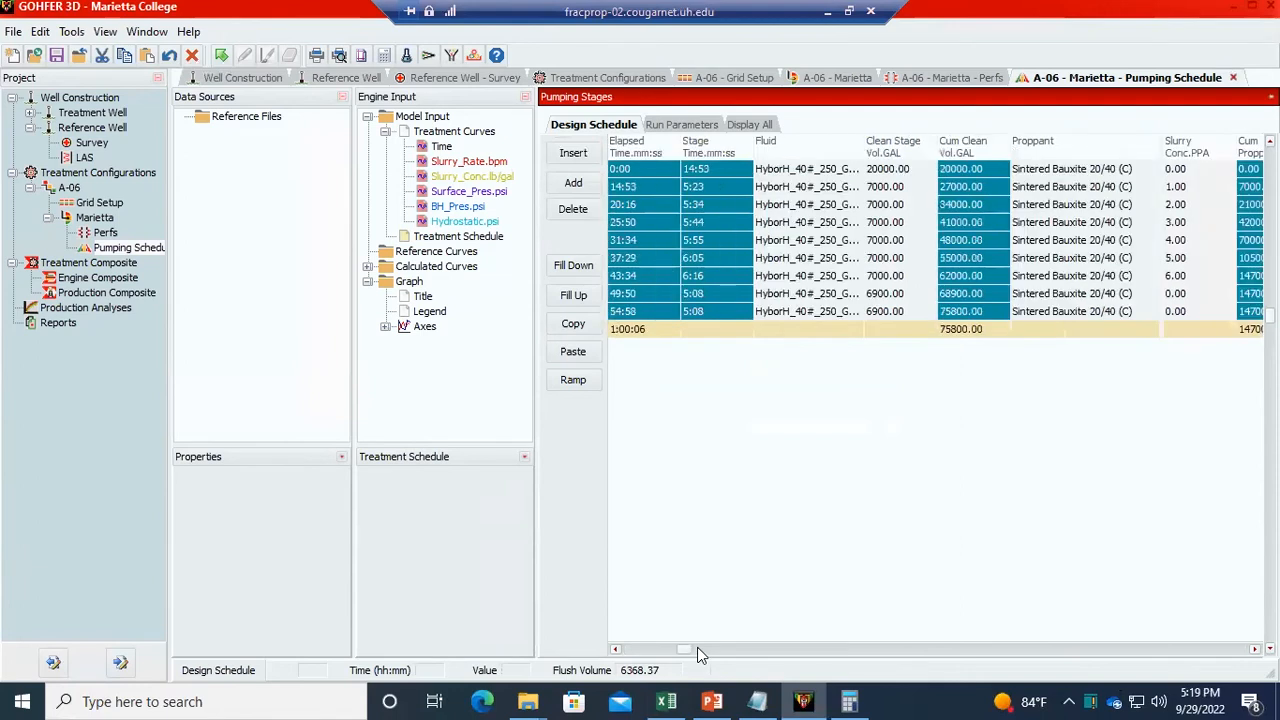
click(900, 311)
scroll(937, 367, right, 5)
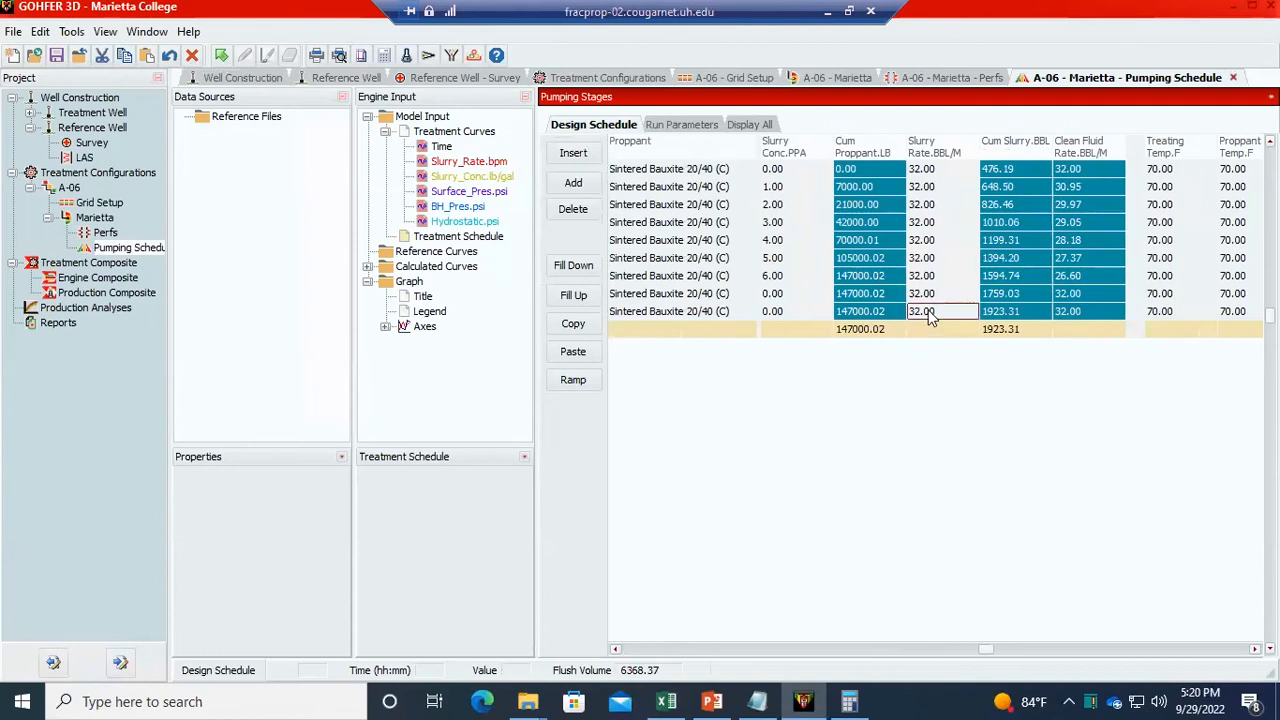
text(0)
key(Return)
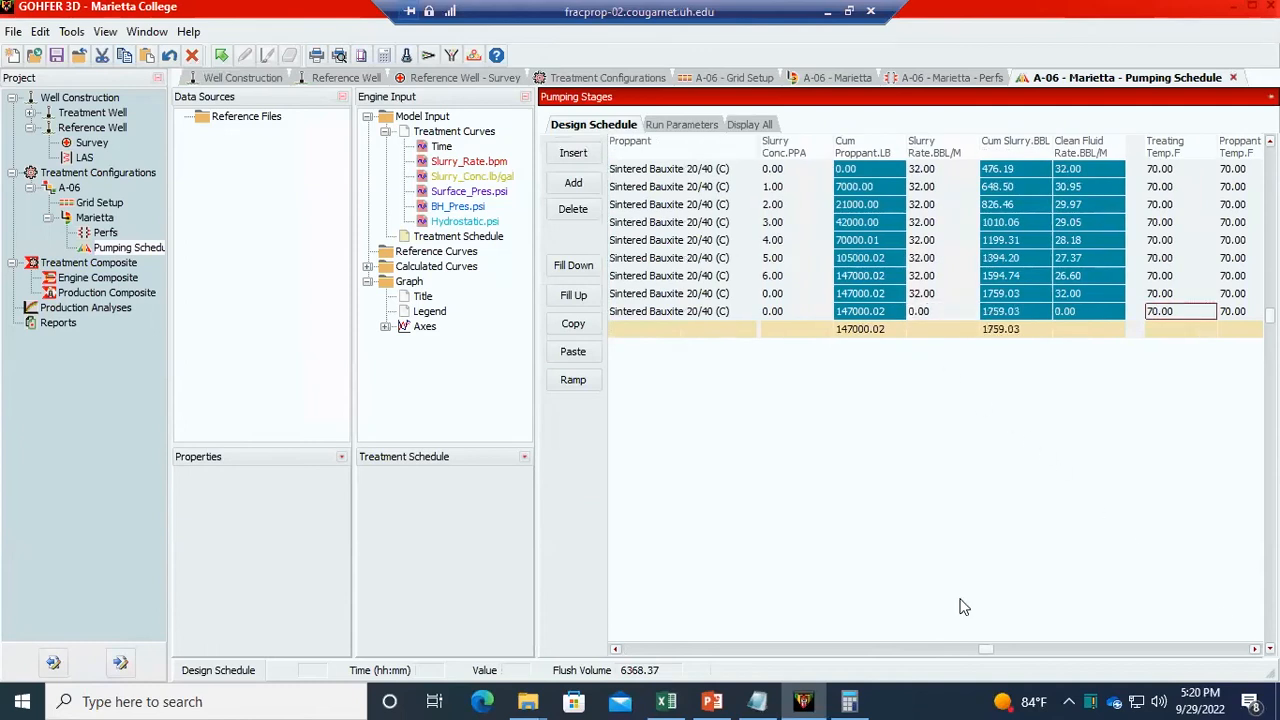
- Set the stage time of stage 9 to 2:00:00
drag(968, 650, 480, 675)
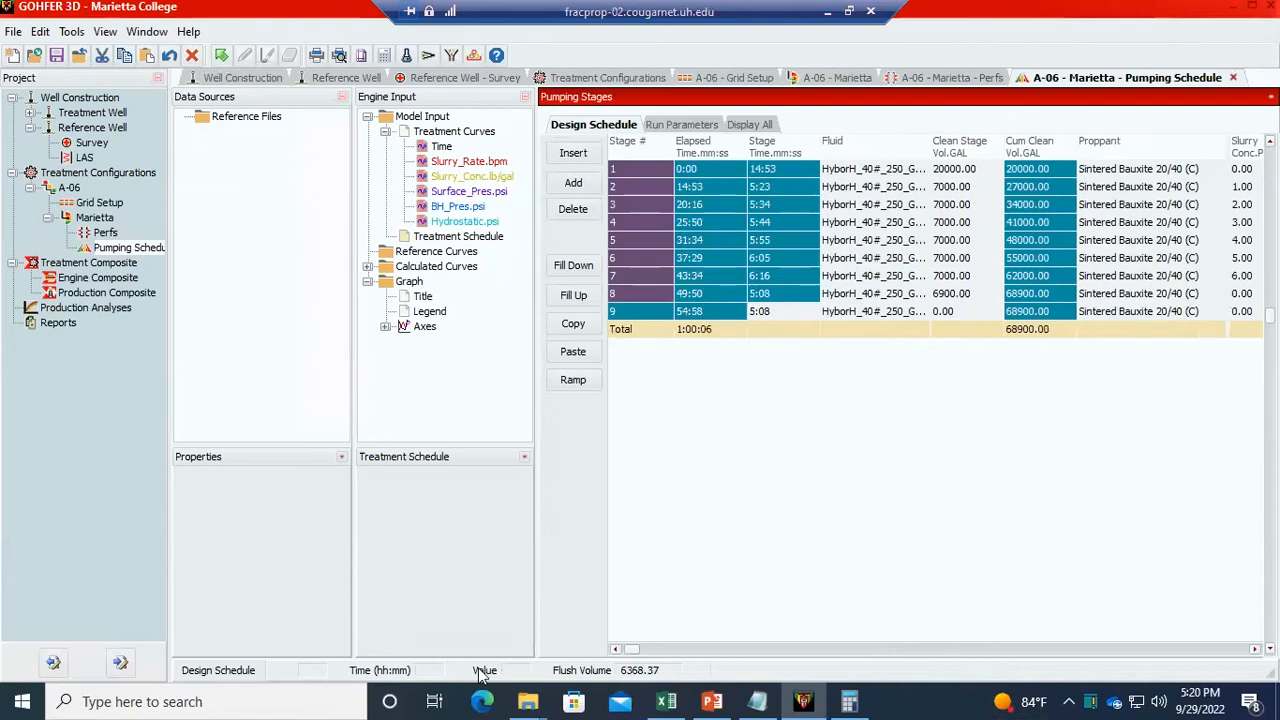
click(780, 315)
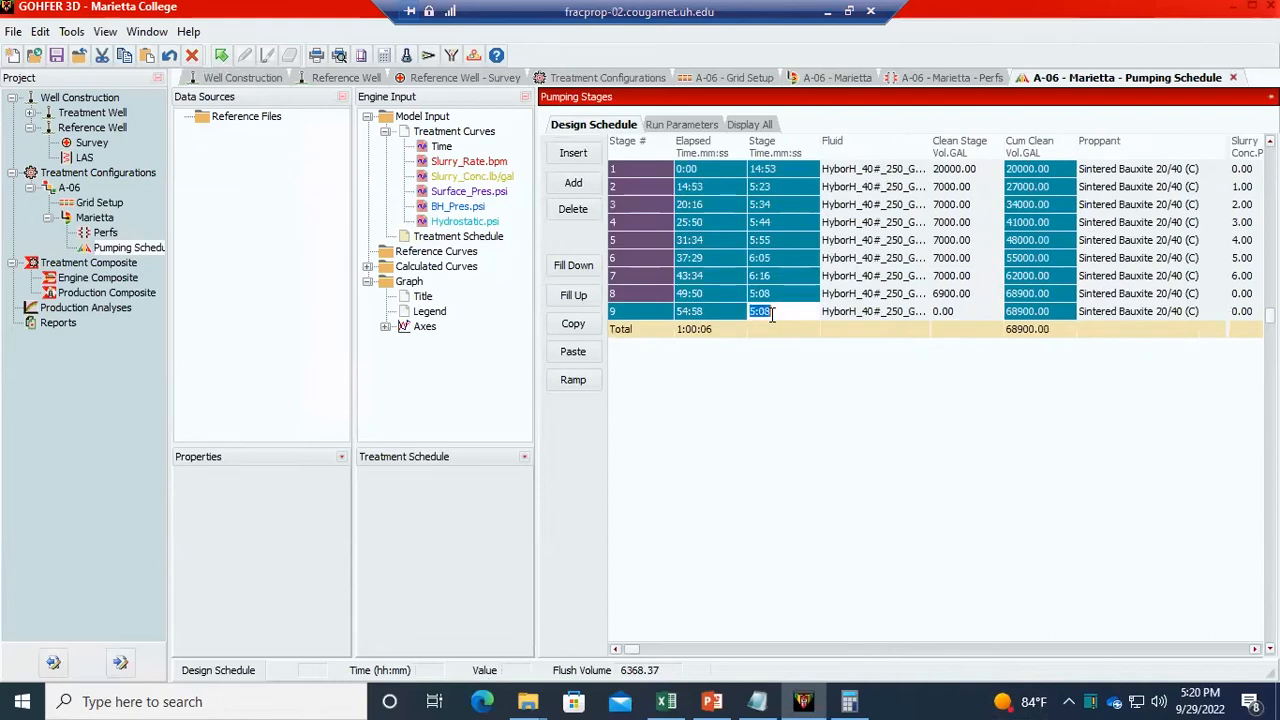
text(2:00:00)
key(Tab)
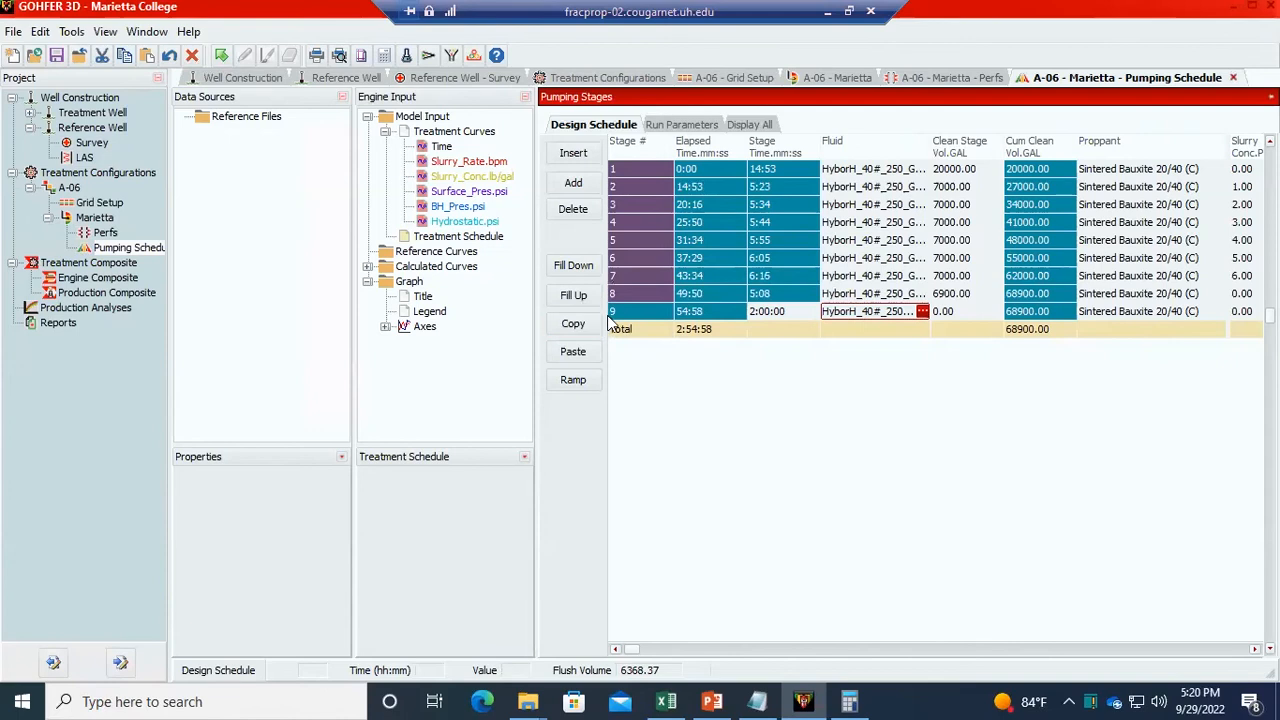
- Try to run the engine for the Marietta design
double_click(98, 219)
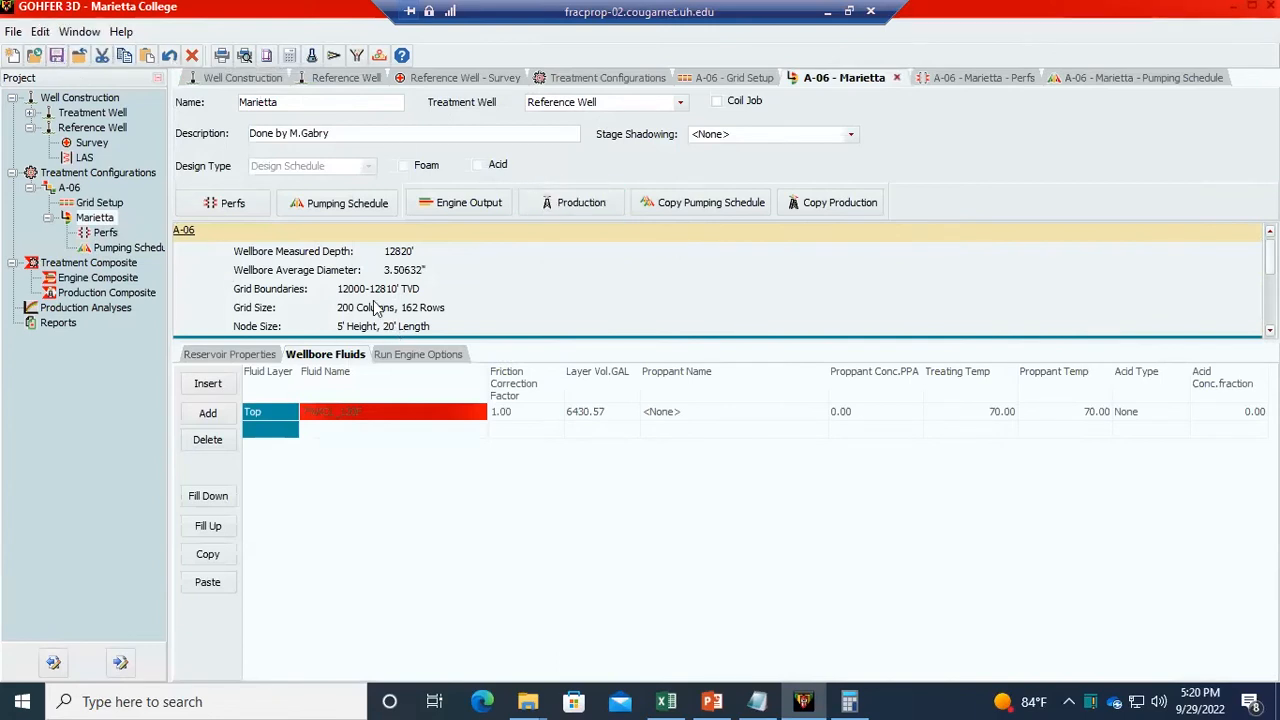
click(458, 212)
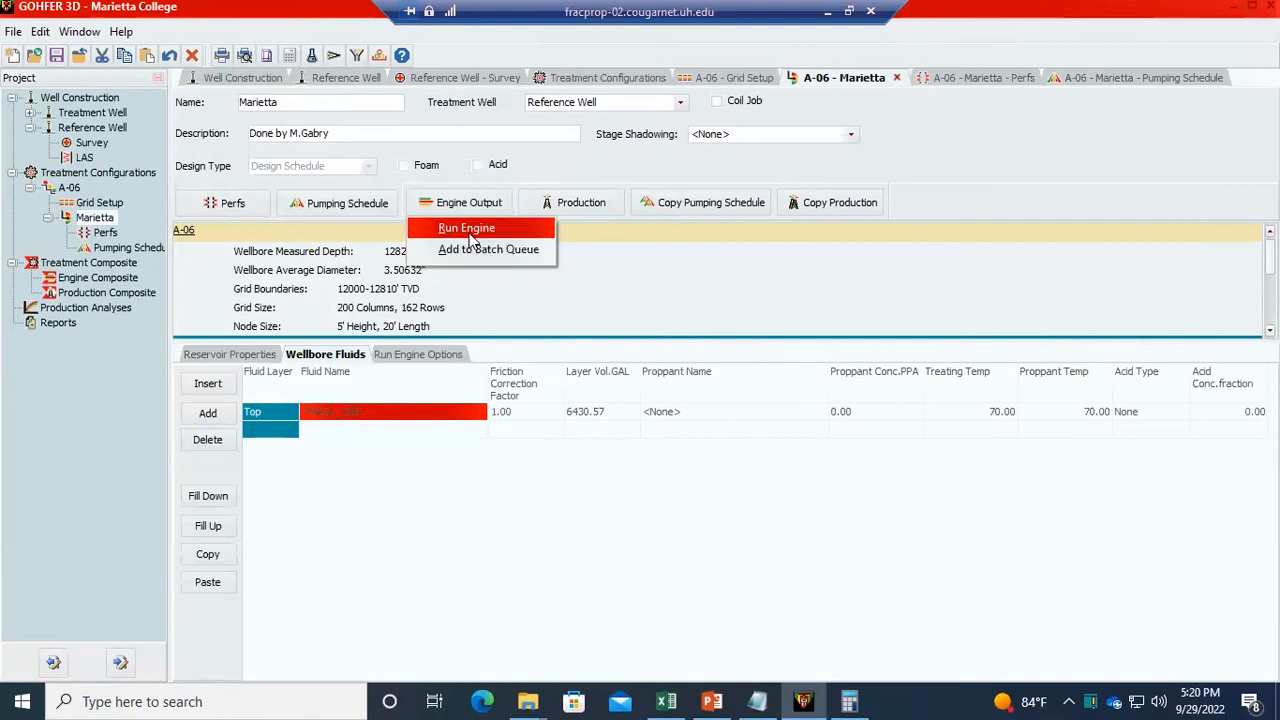
click(470, 232)
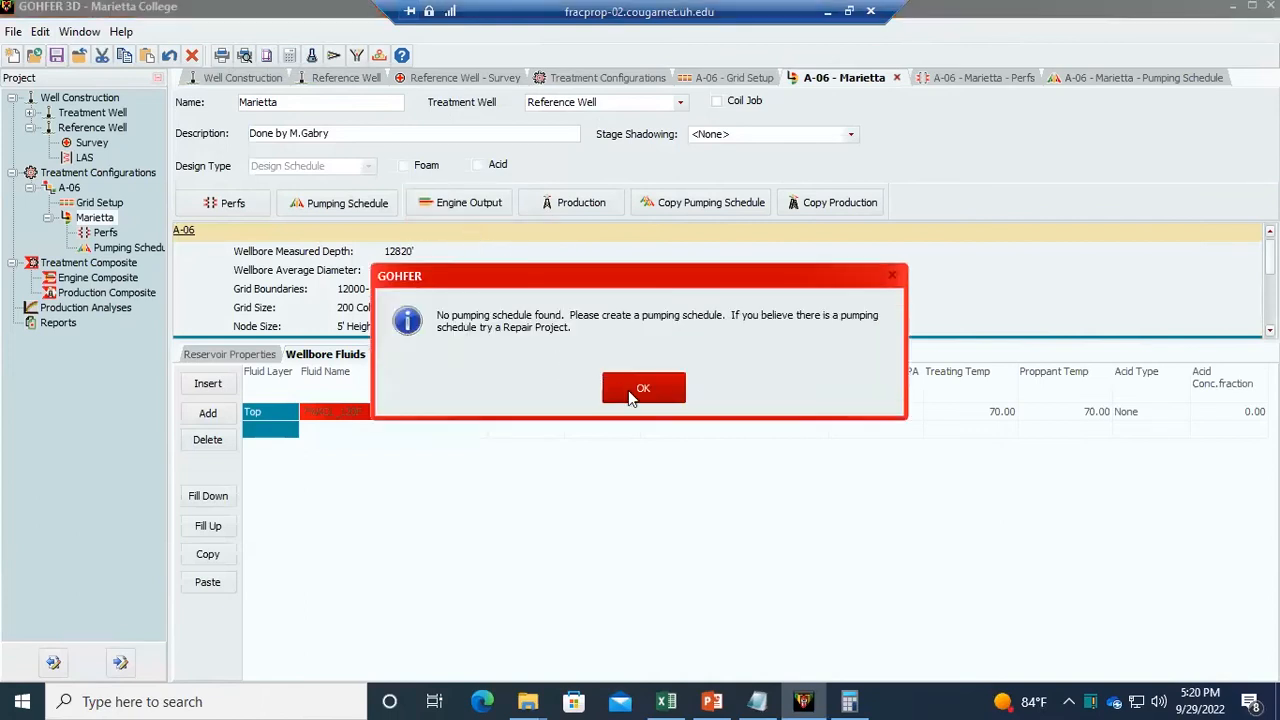
click(645, 389)
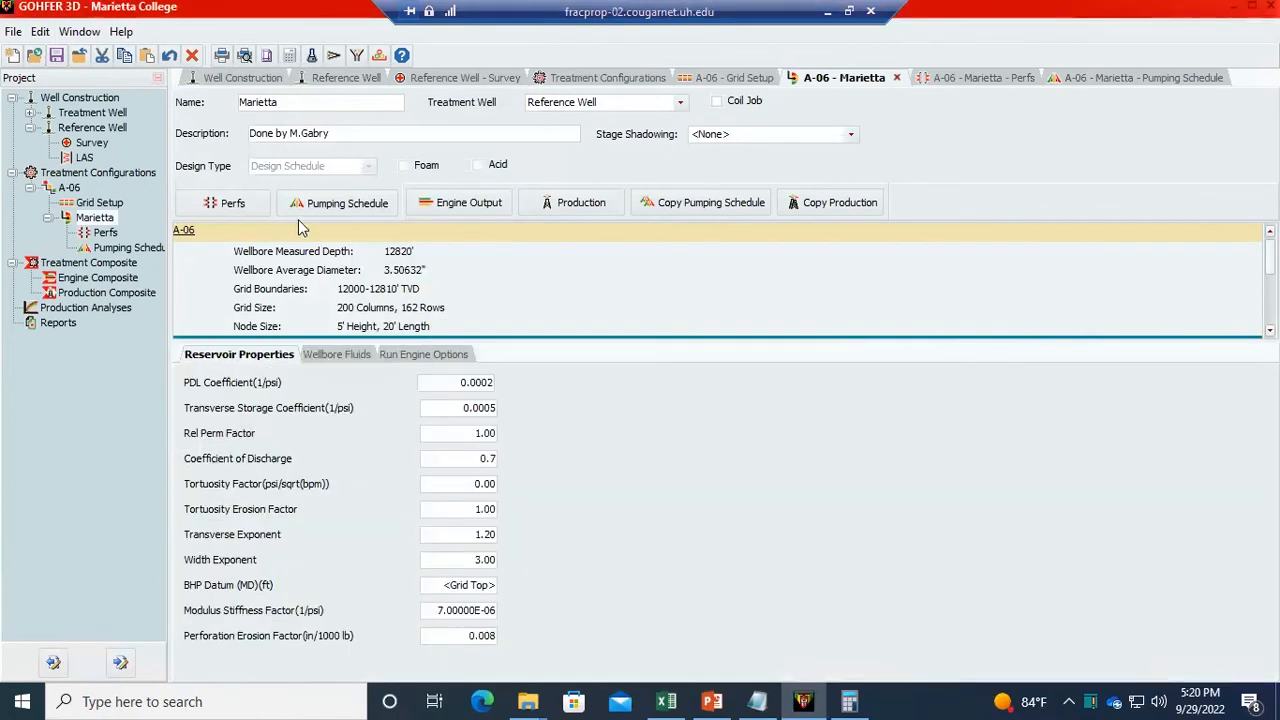
- Review the pumping schedule of the Marietta design across all its columns, from stage times to temperatures
click(377, 210)
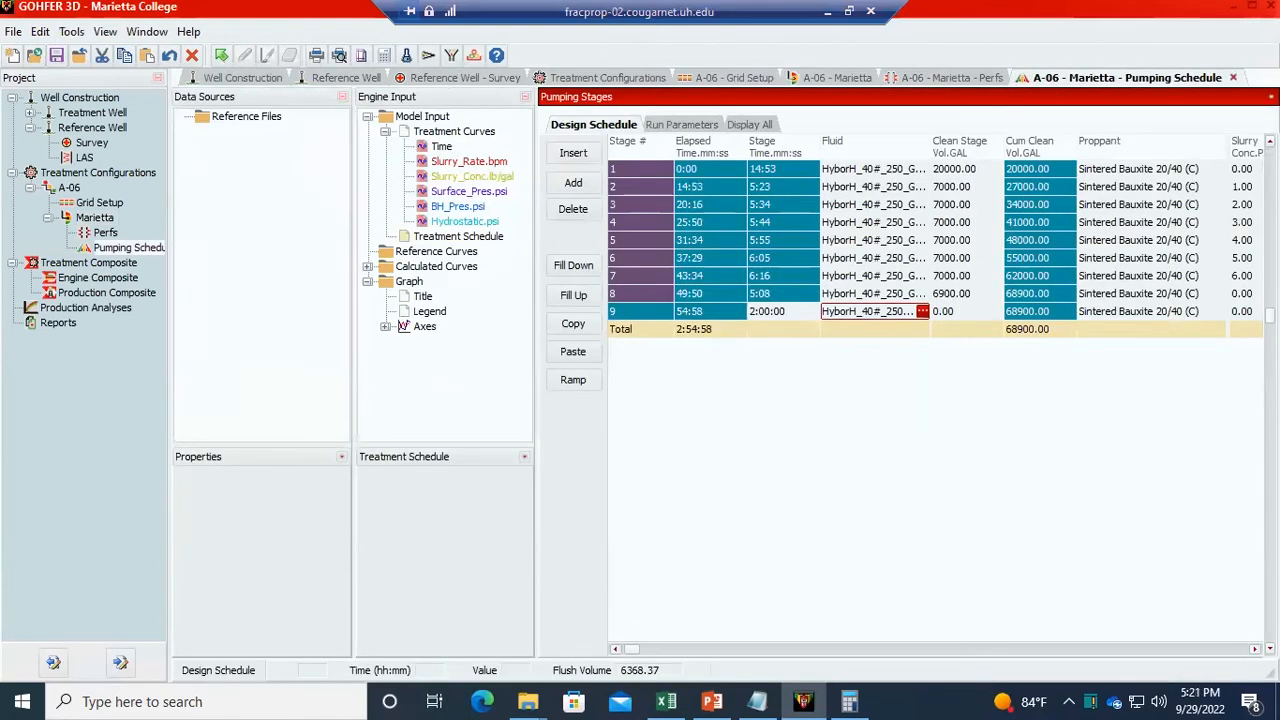
click(1255, 649)
click(1255, 649)
click(1255, 649)
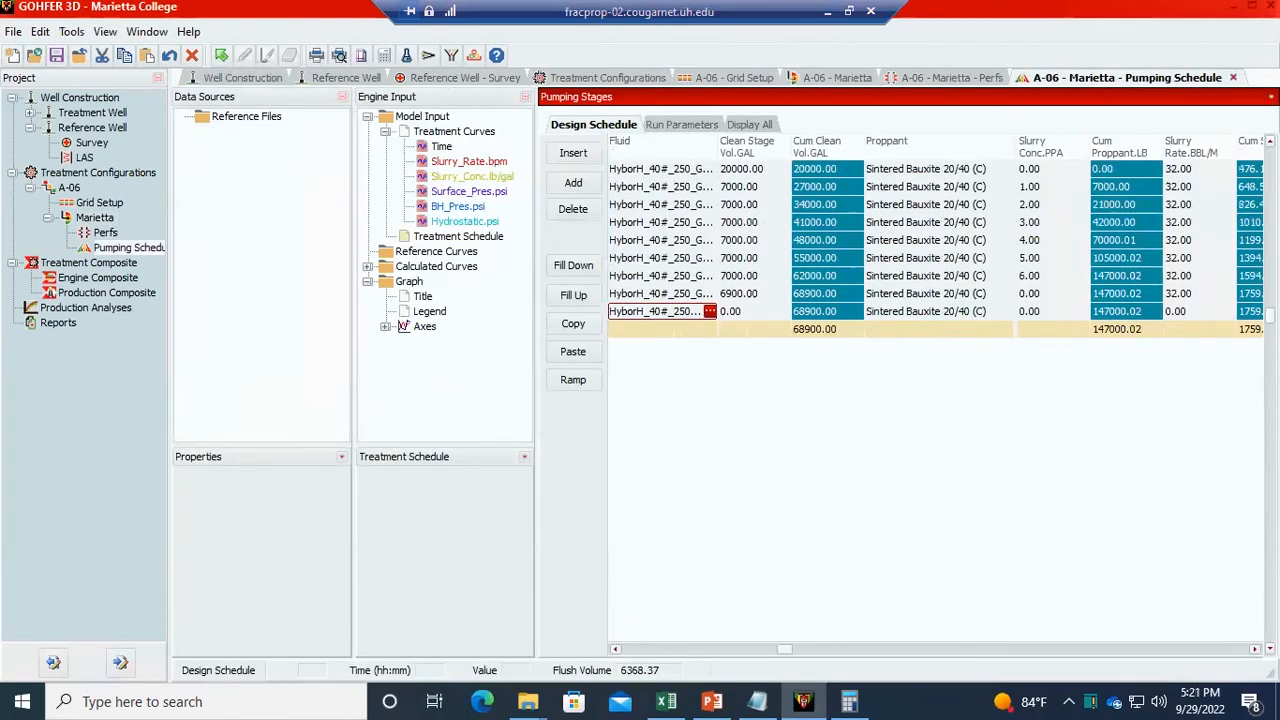
click(1255, 649)
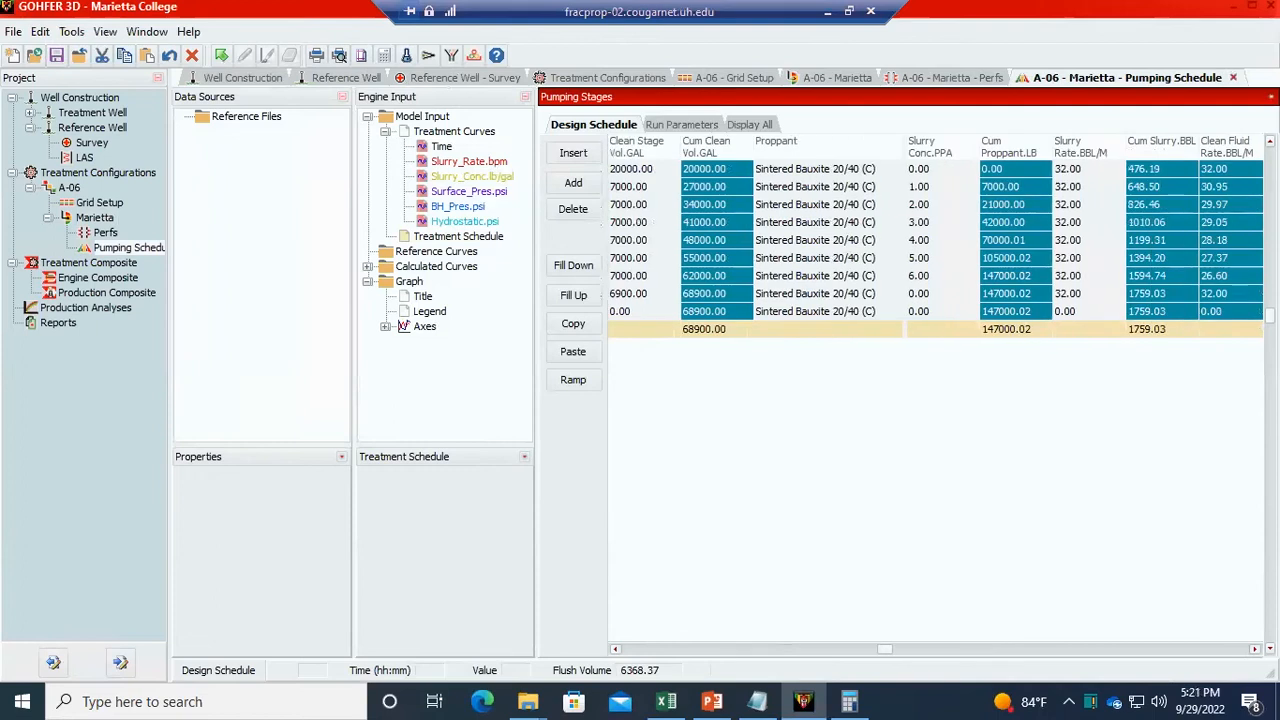
click(1255, 649)
click(1255, 649)
click(1255, 649)
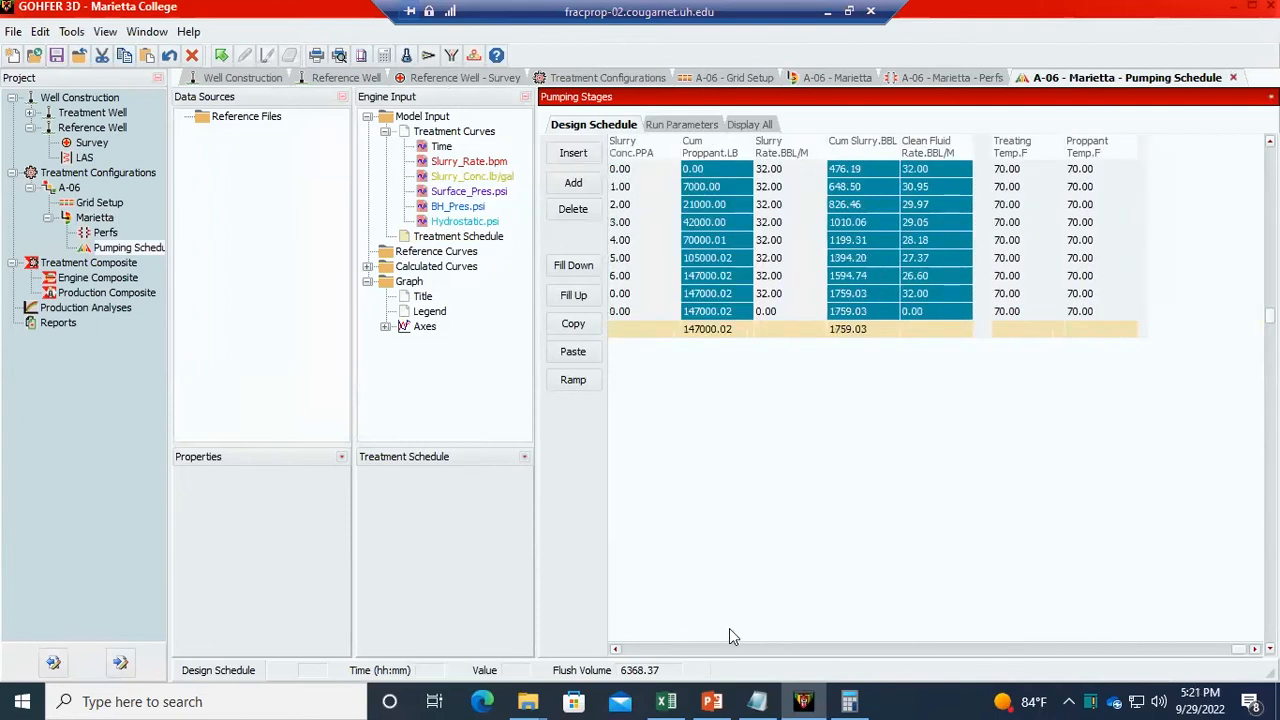
scroll(648, 650, left, 5)
scroll(648, 650, right, 5)
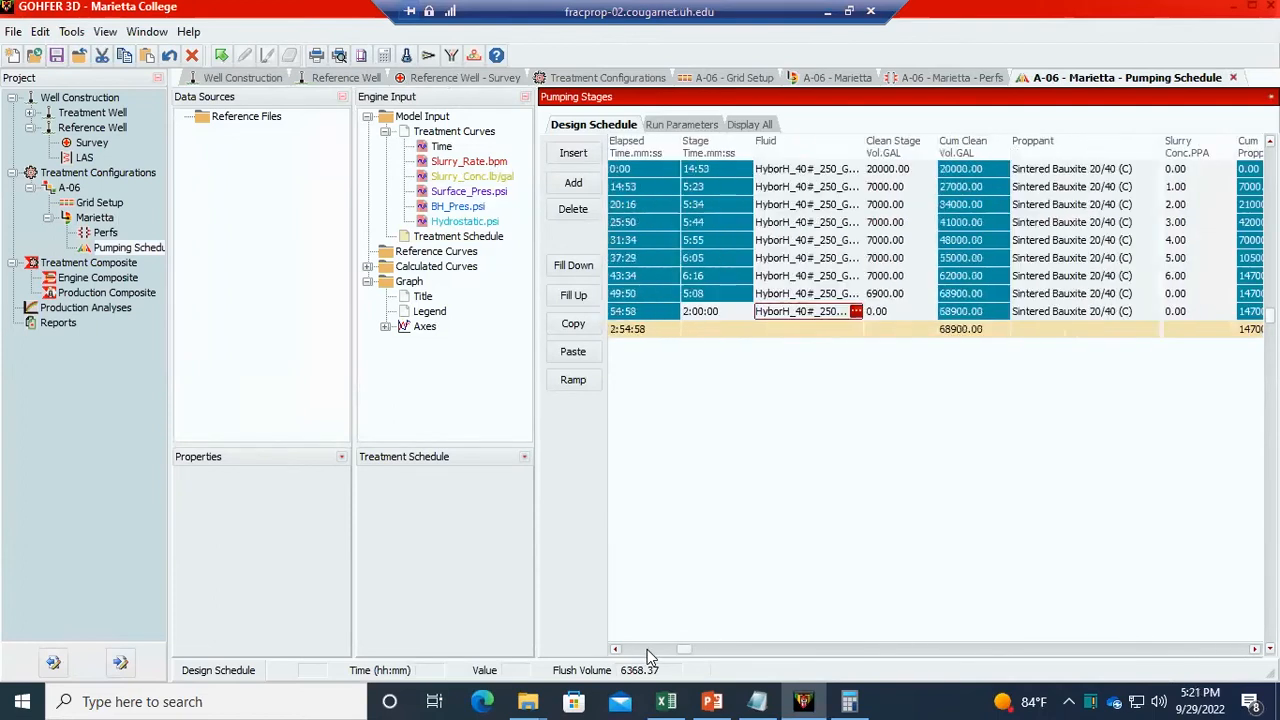
scroll(648, 650, left, 3)
- Return to the Marietta design and try again to run its engine
click(110, 218)
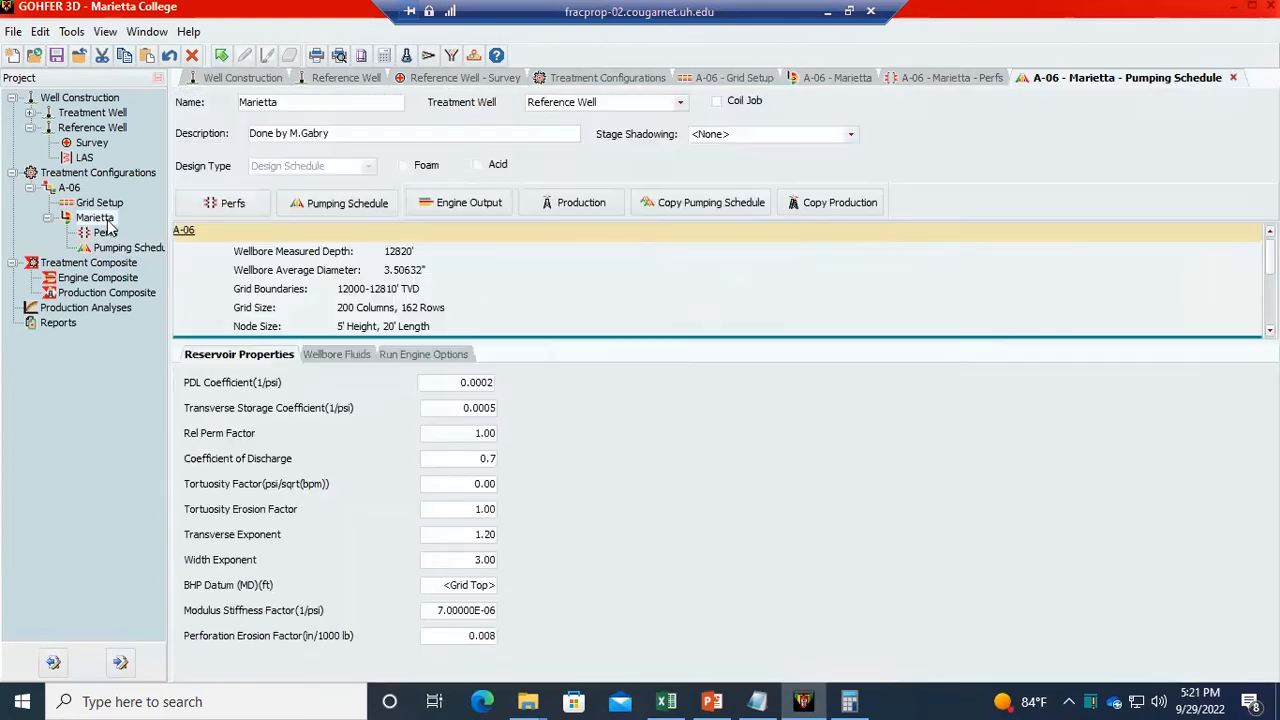
click(437, 203)
click(455, 230)
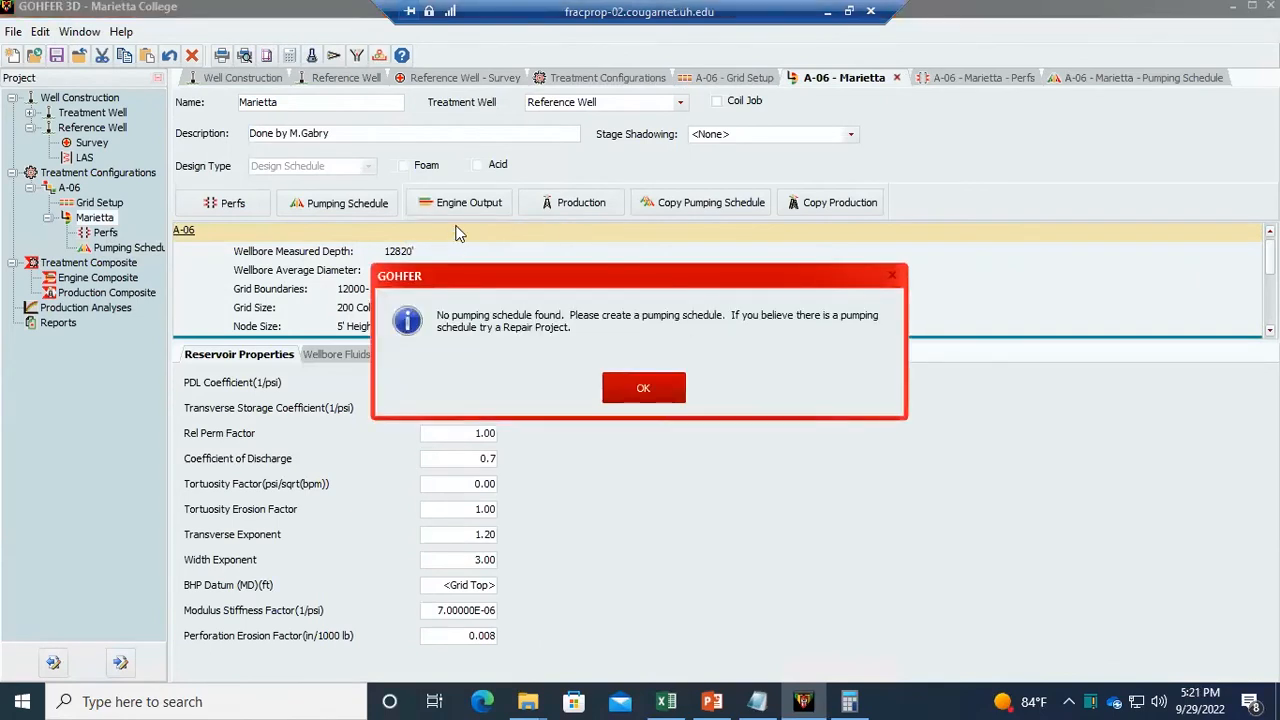
click(634, 392)
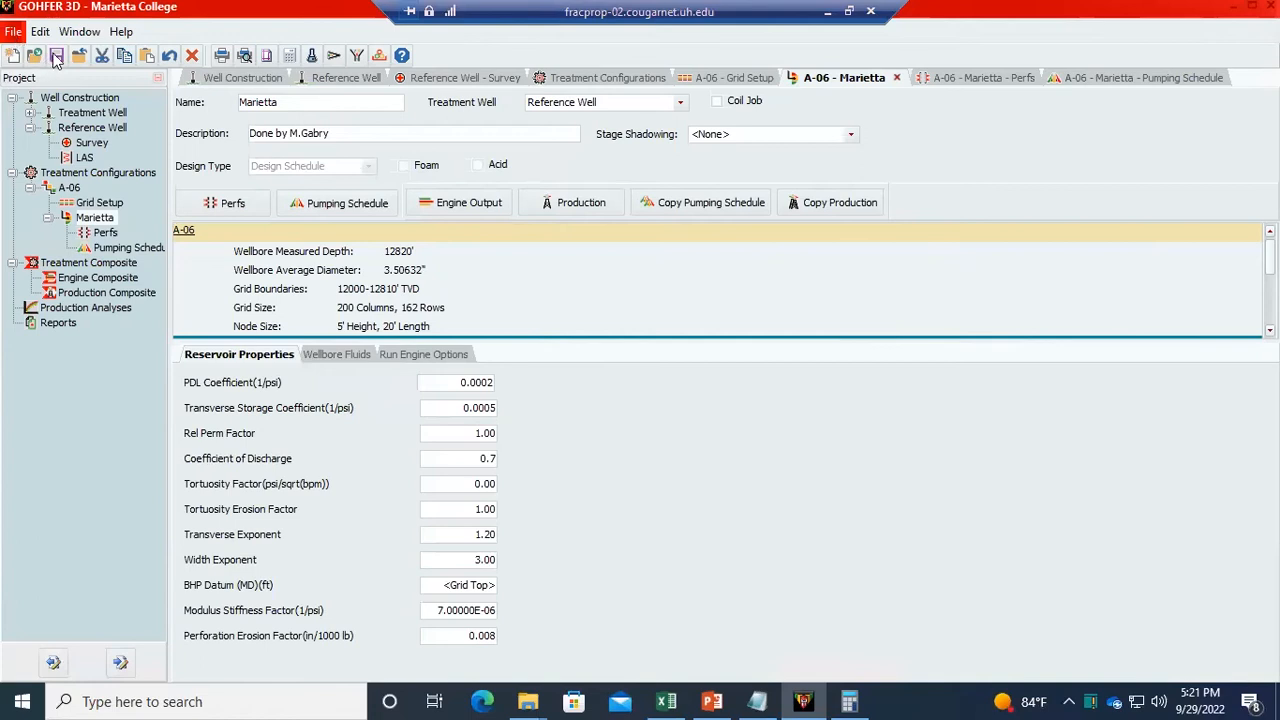
- Repair the Marietta College project
click(11, 38)
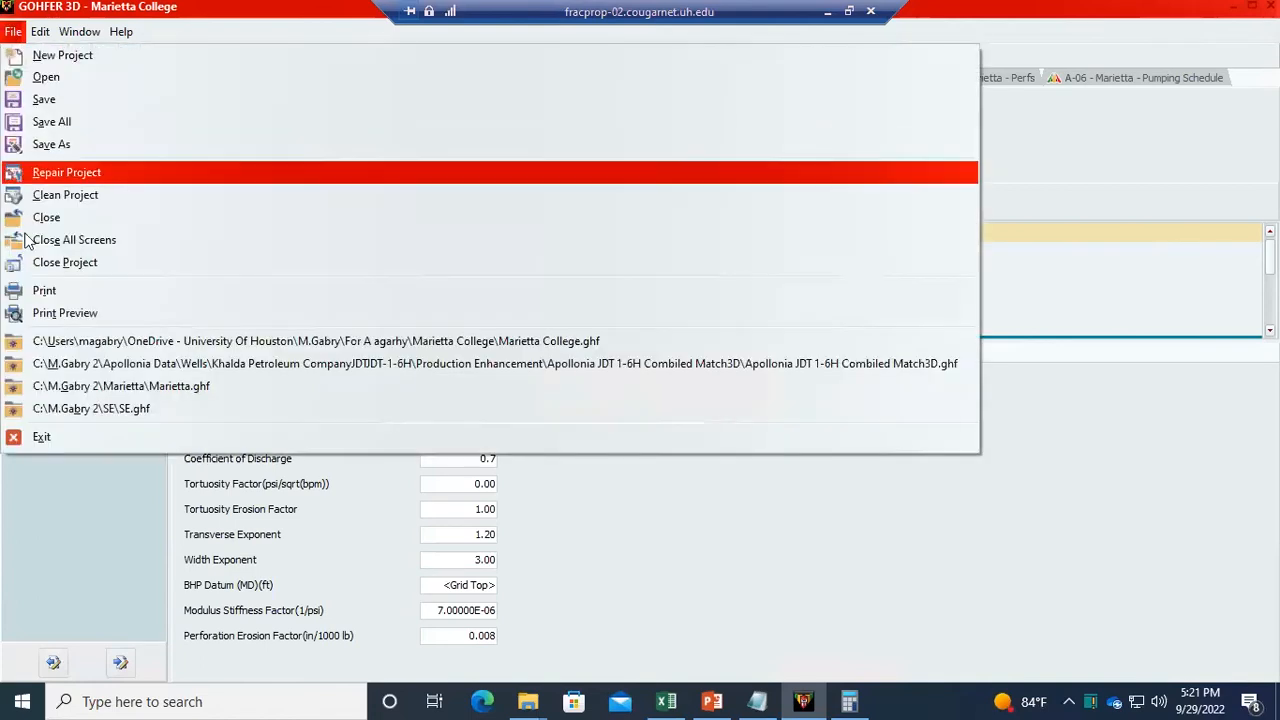
click(53, 176)
click(561, 396)
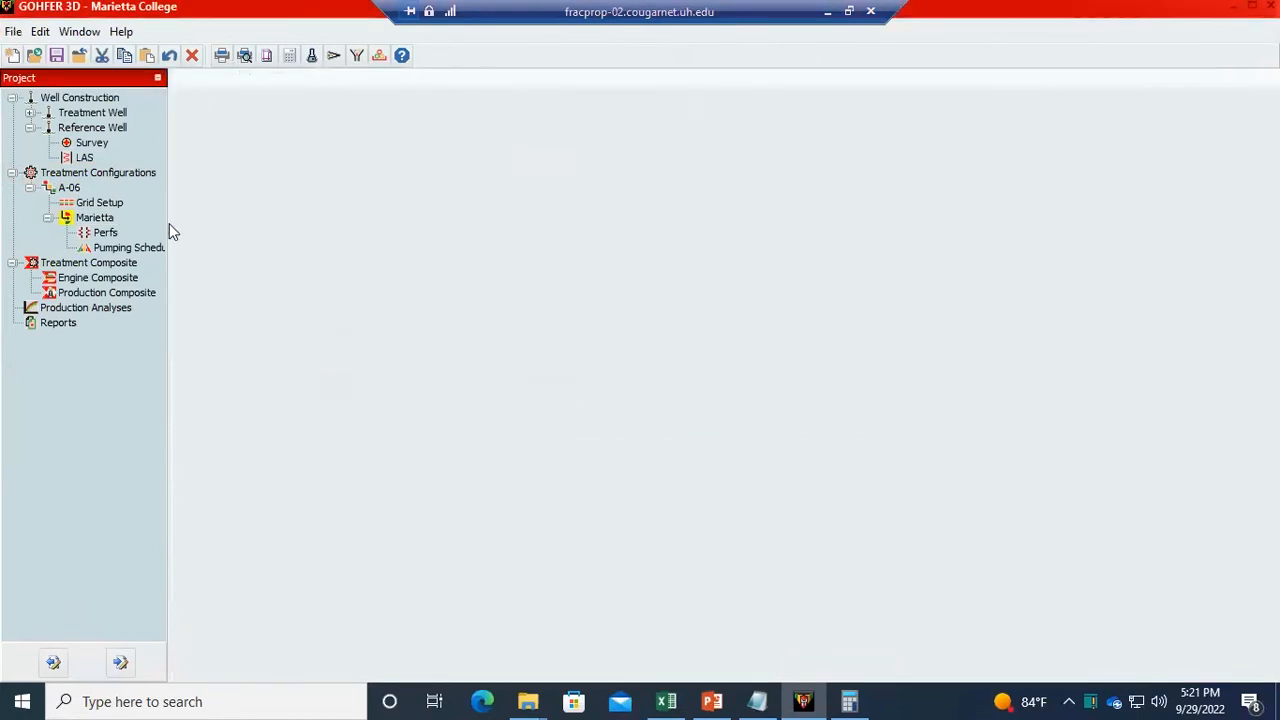
- Check the pumping schedule of the repaired project and run the engine from the Marietta design
double_click(128, 247)
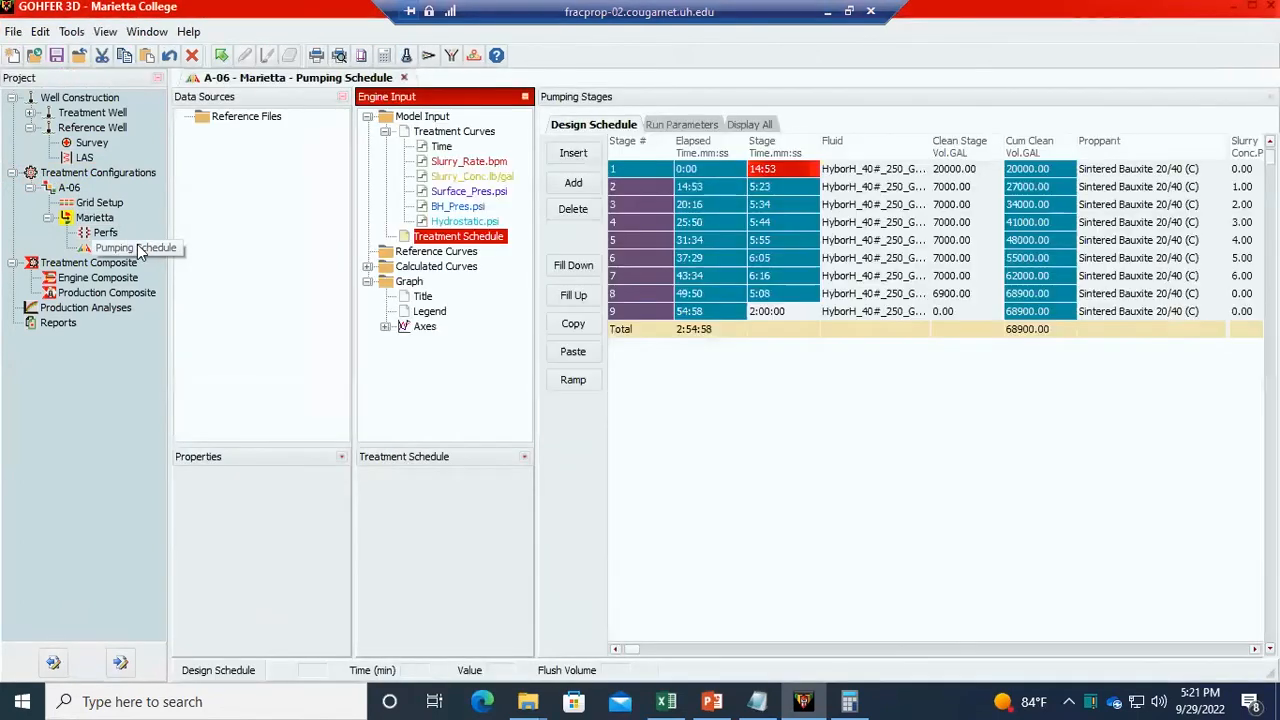
double_click(106, 232)
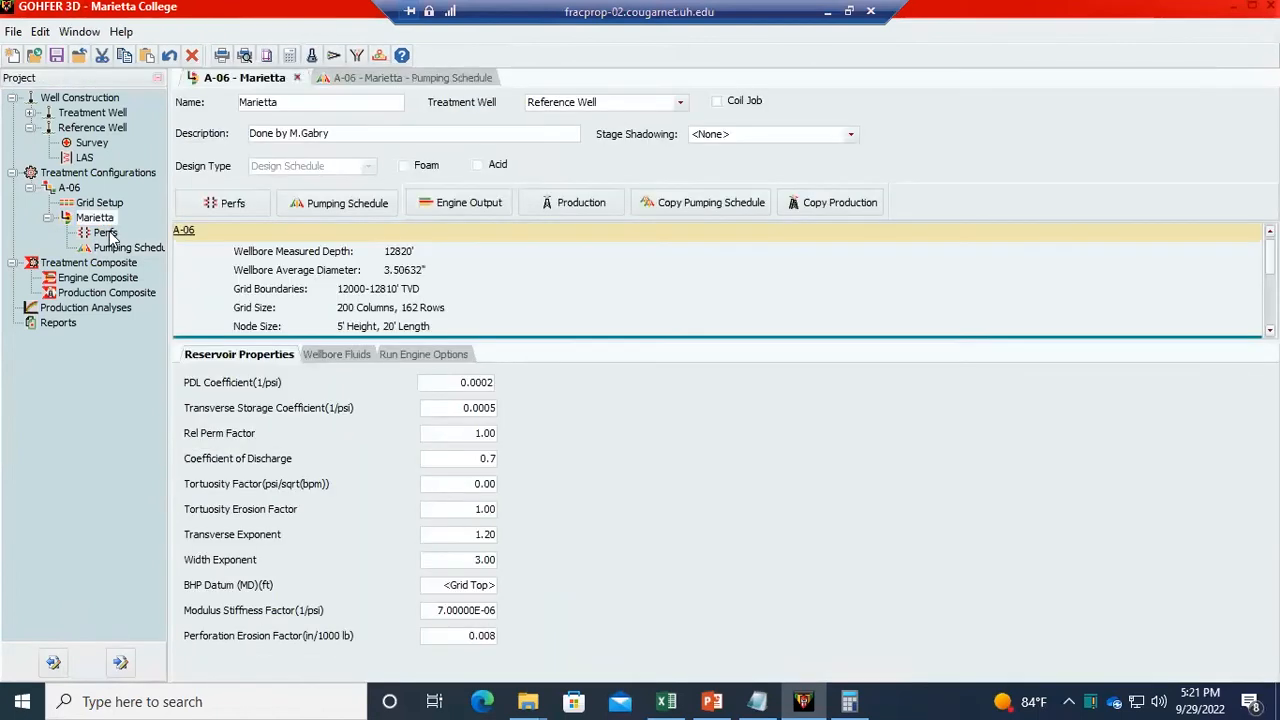
click(12, 32)
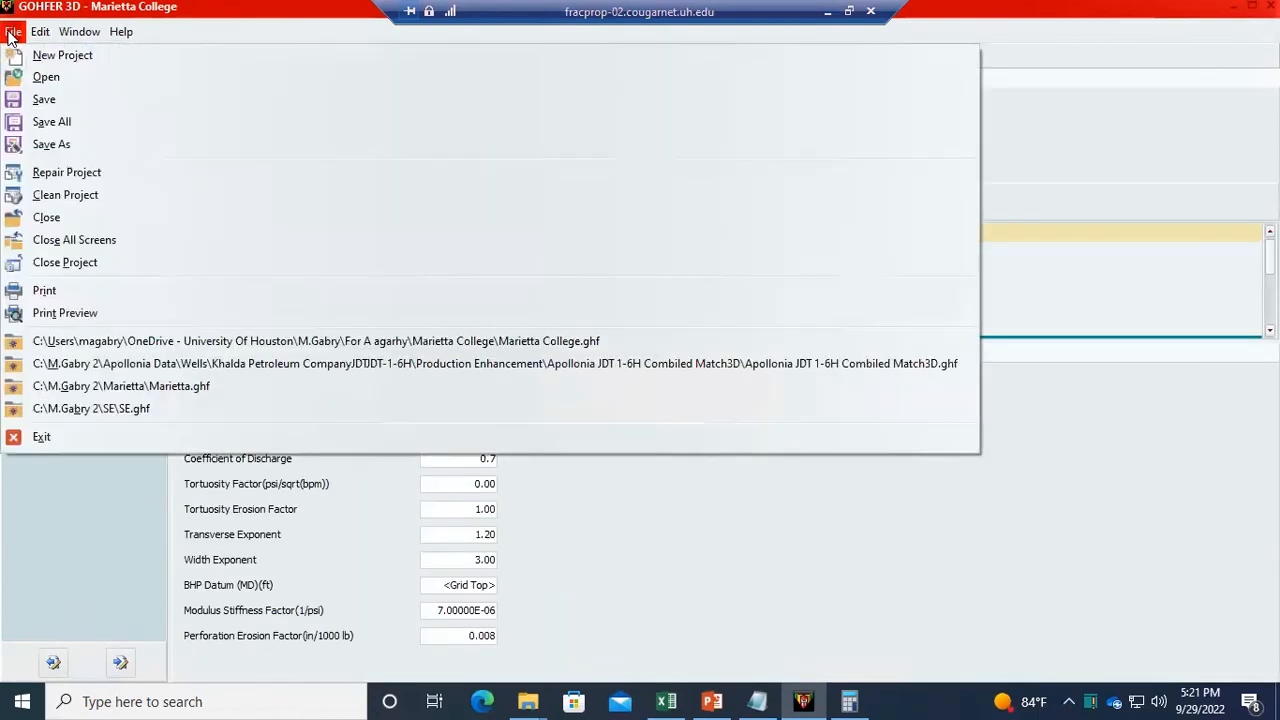
click(202, 29)
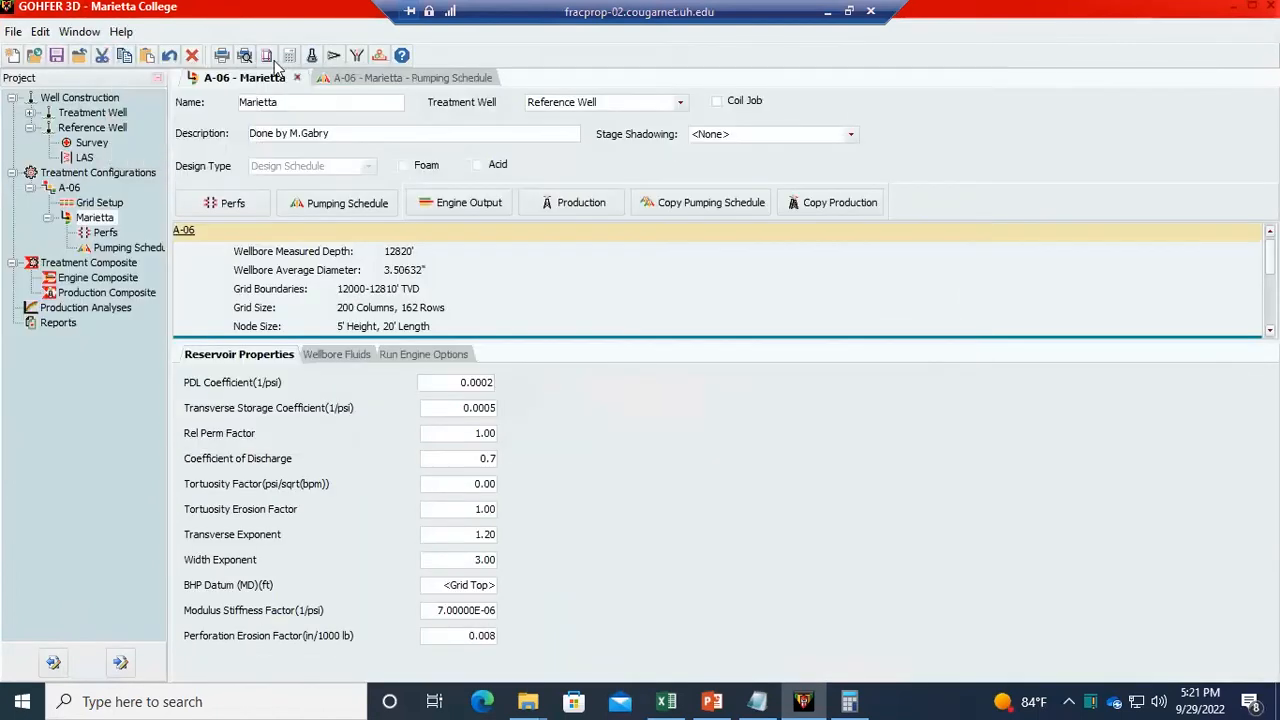
click(431, 207)
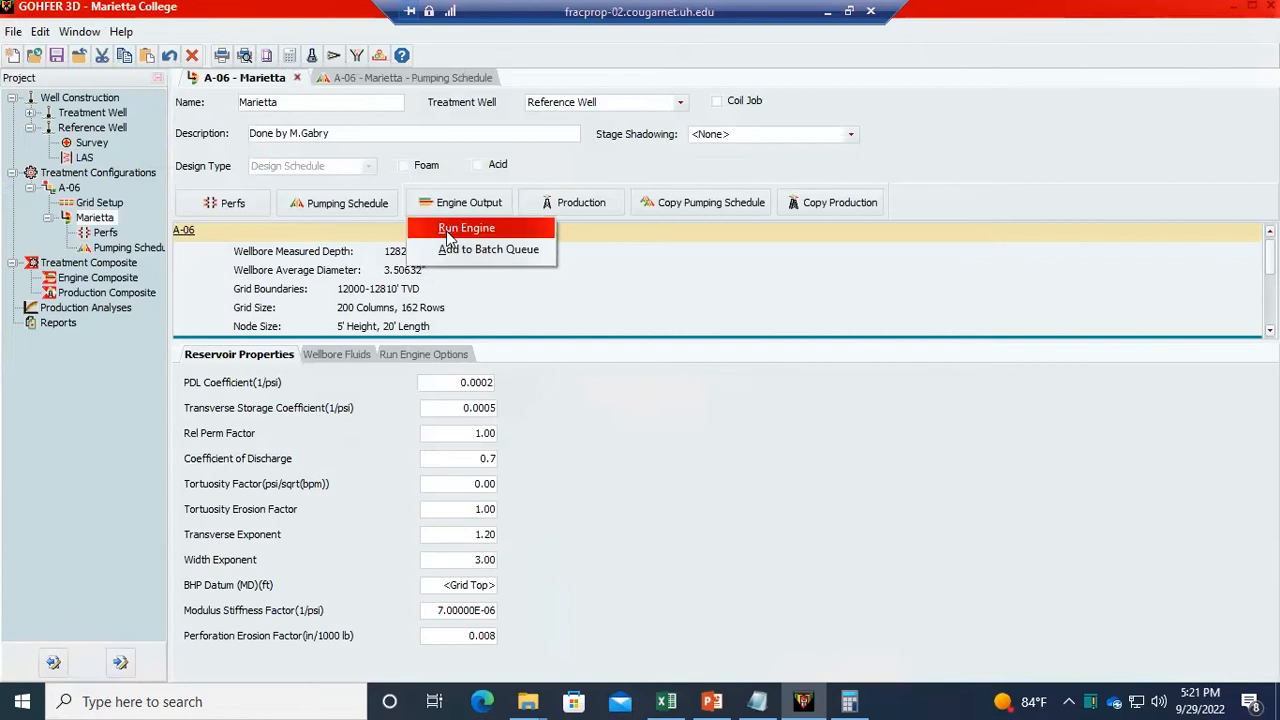
click(466, 229)
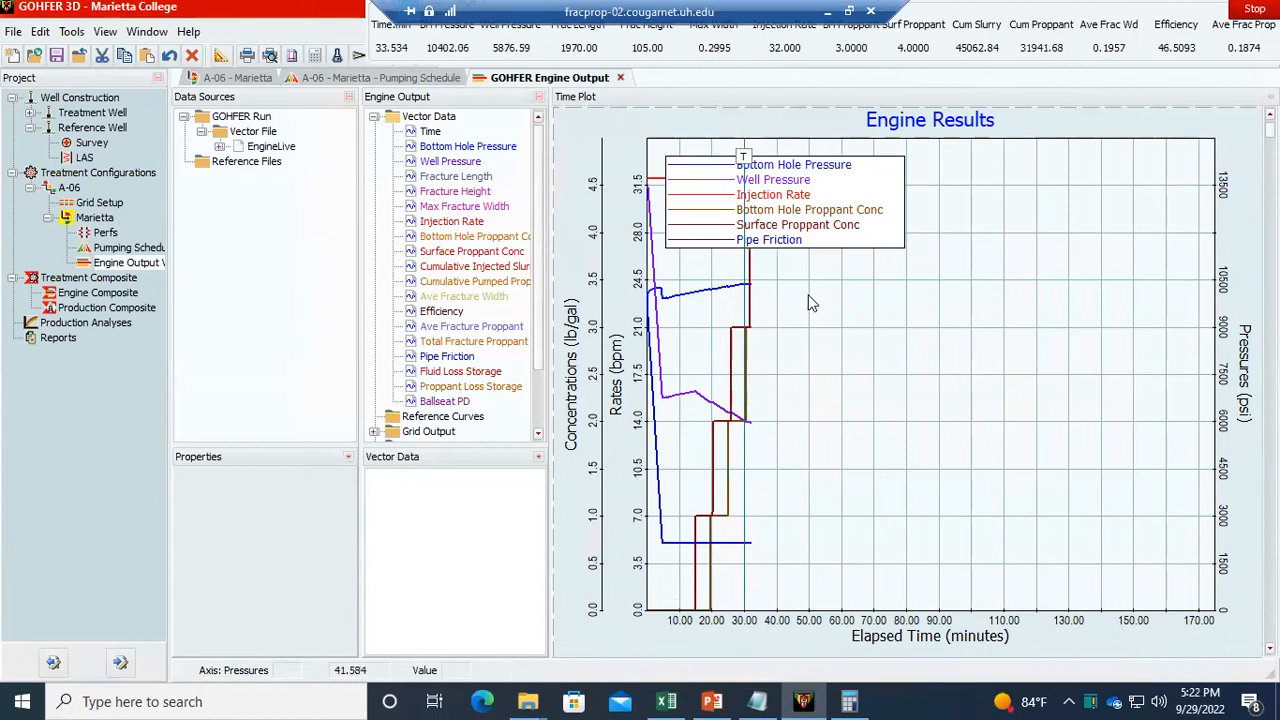
- Move the legend of the Engine Results plot to the empty area clear of the pressure and concentration curves
drag(871, 201, 953, 345)
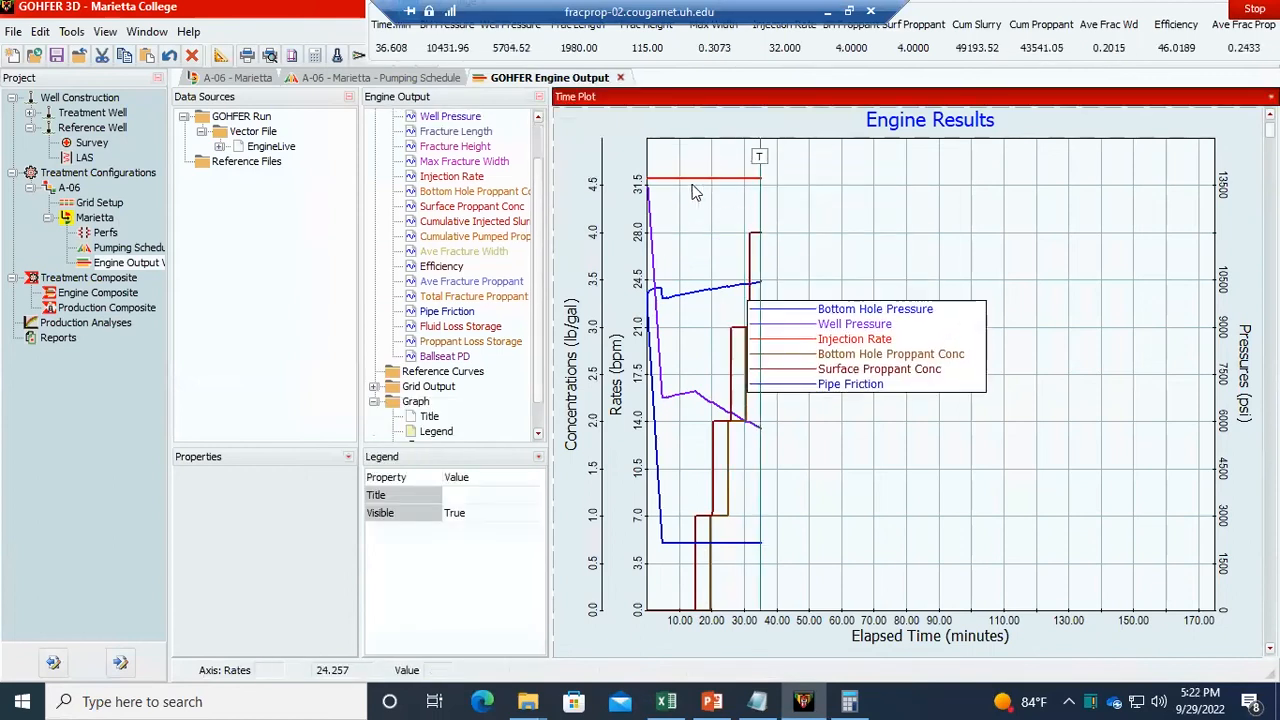
drag(886, 370, 918, 372)
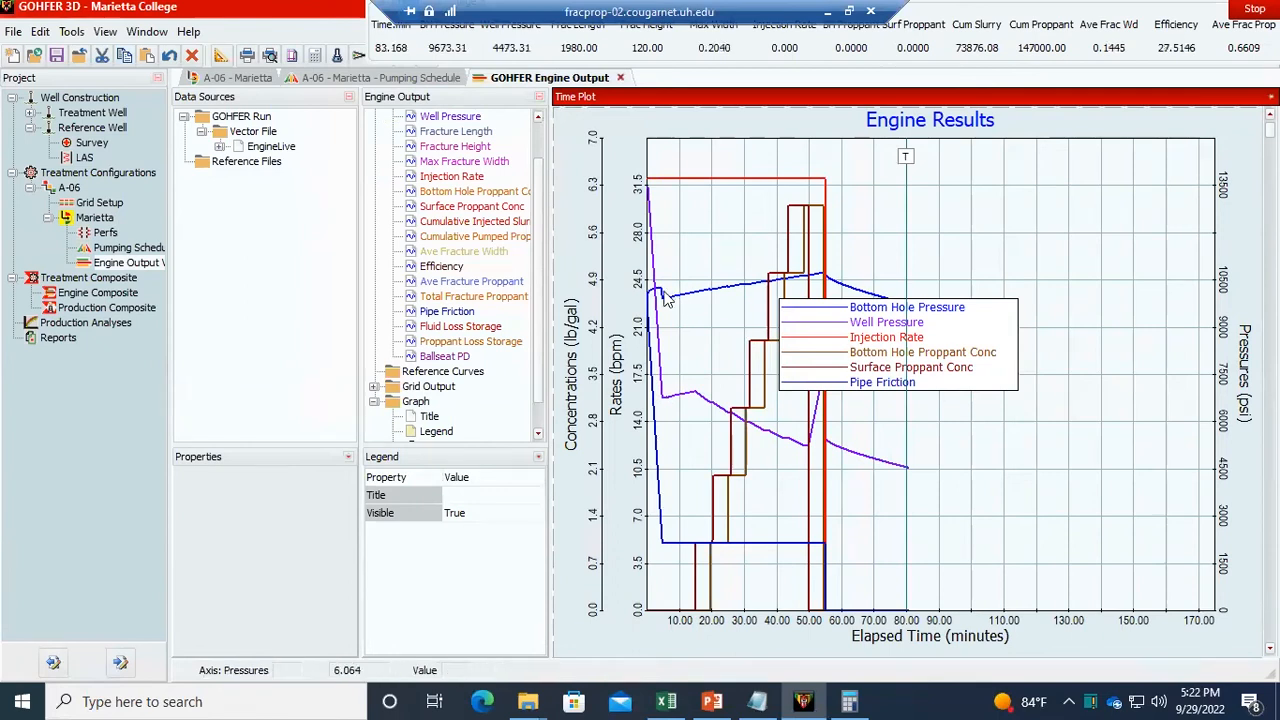
mouse_move(657, 308)
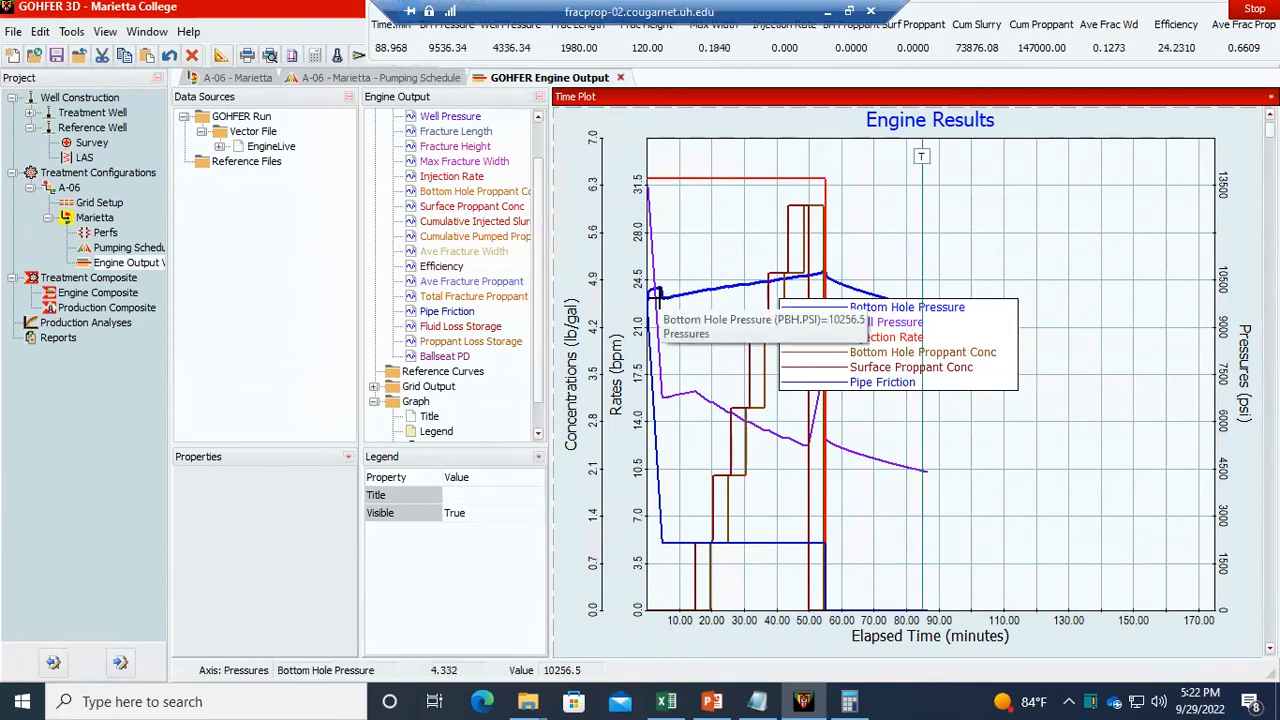
drag(862, 360, 975, 237)
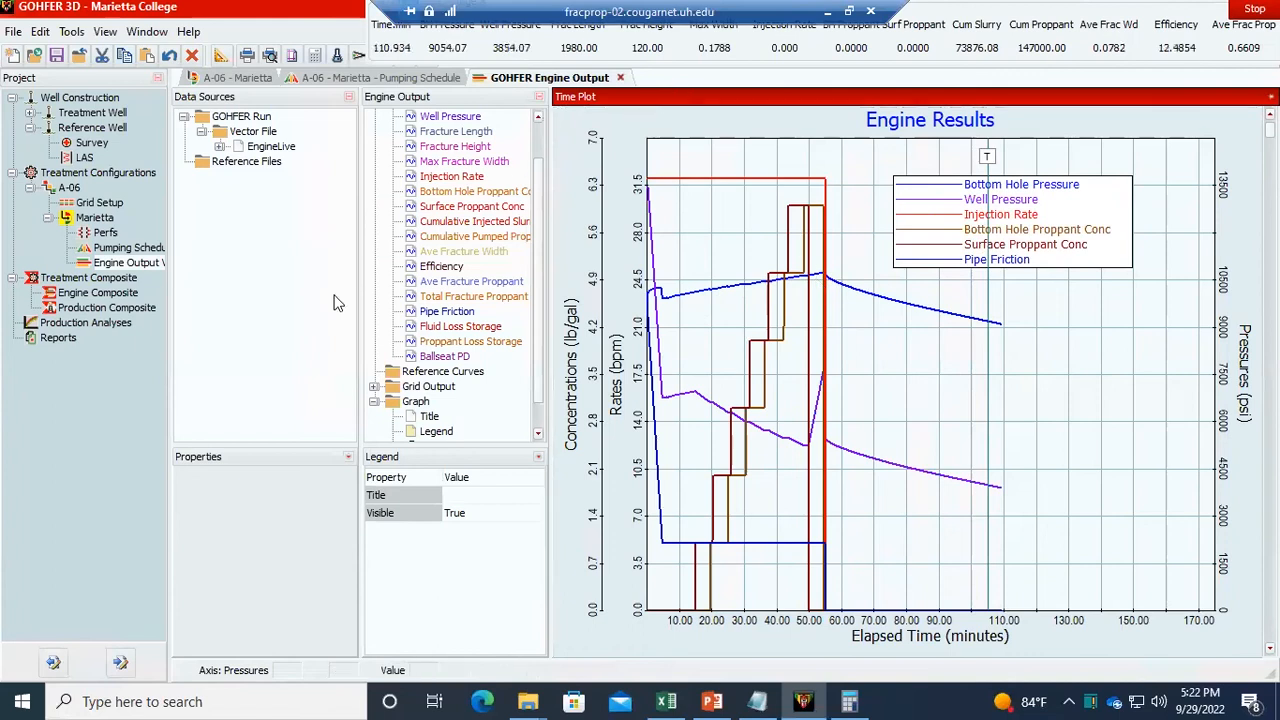
- Examine the grid output for fracture width, proppant concentration, proppant volume fraction and net pressure
click(373, 386)
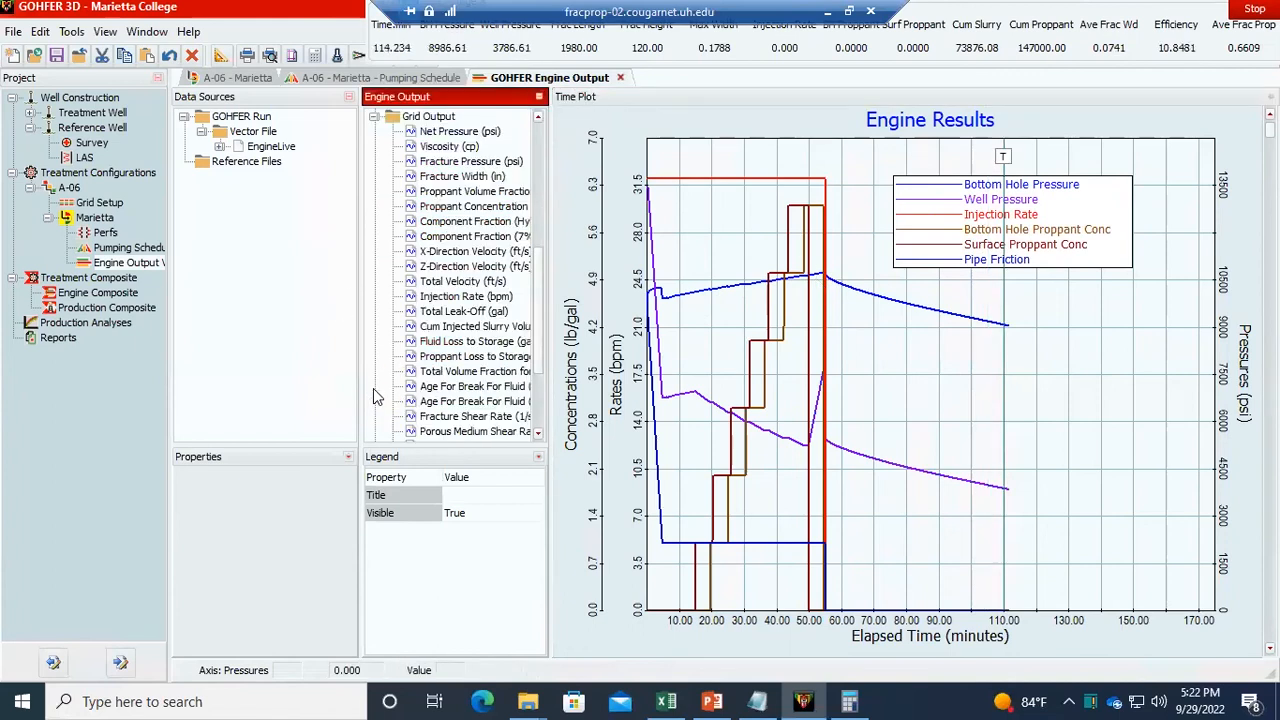
double_click(452, 177)
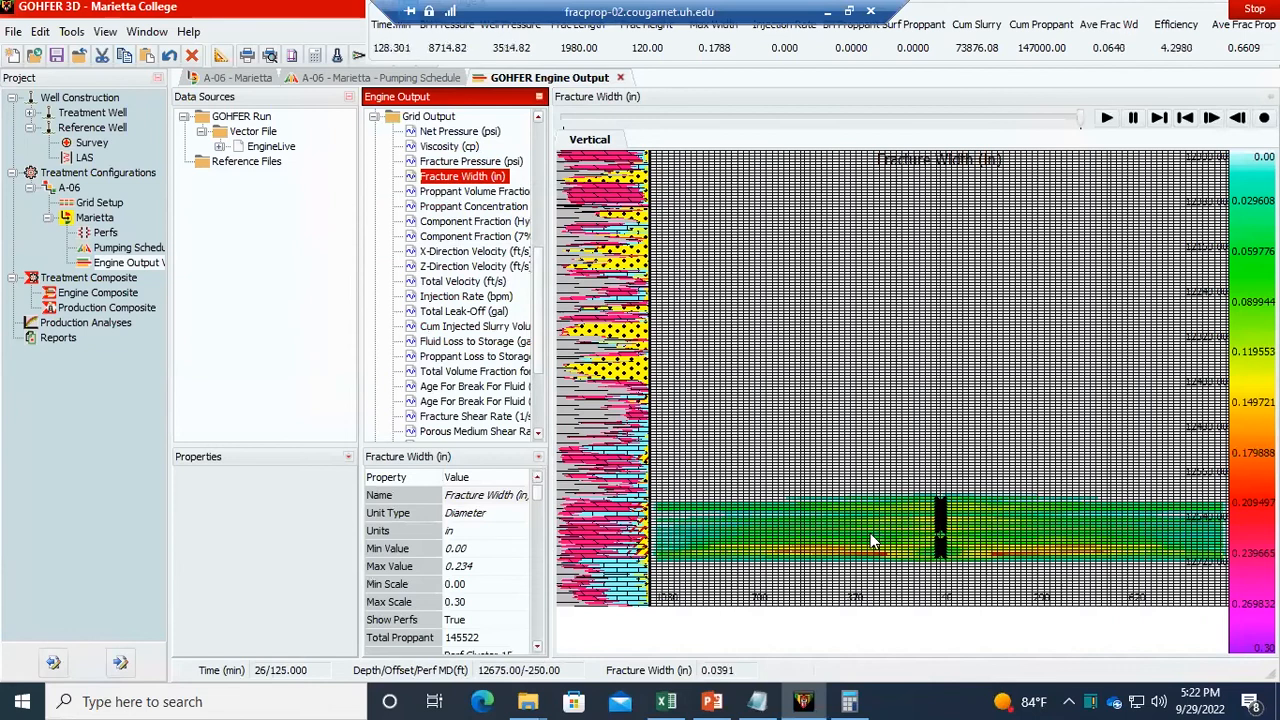
click(872, 543)
double_click(470, 206)
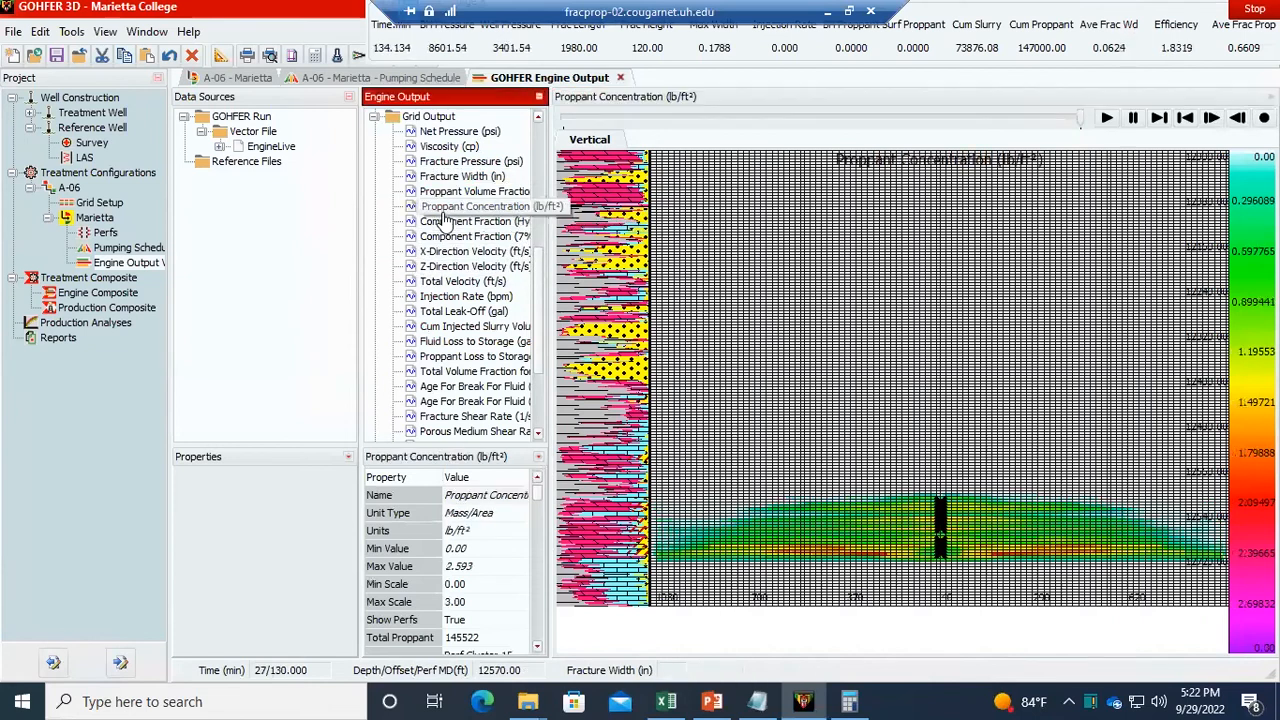
double_click(470, 191)
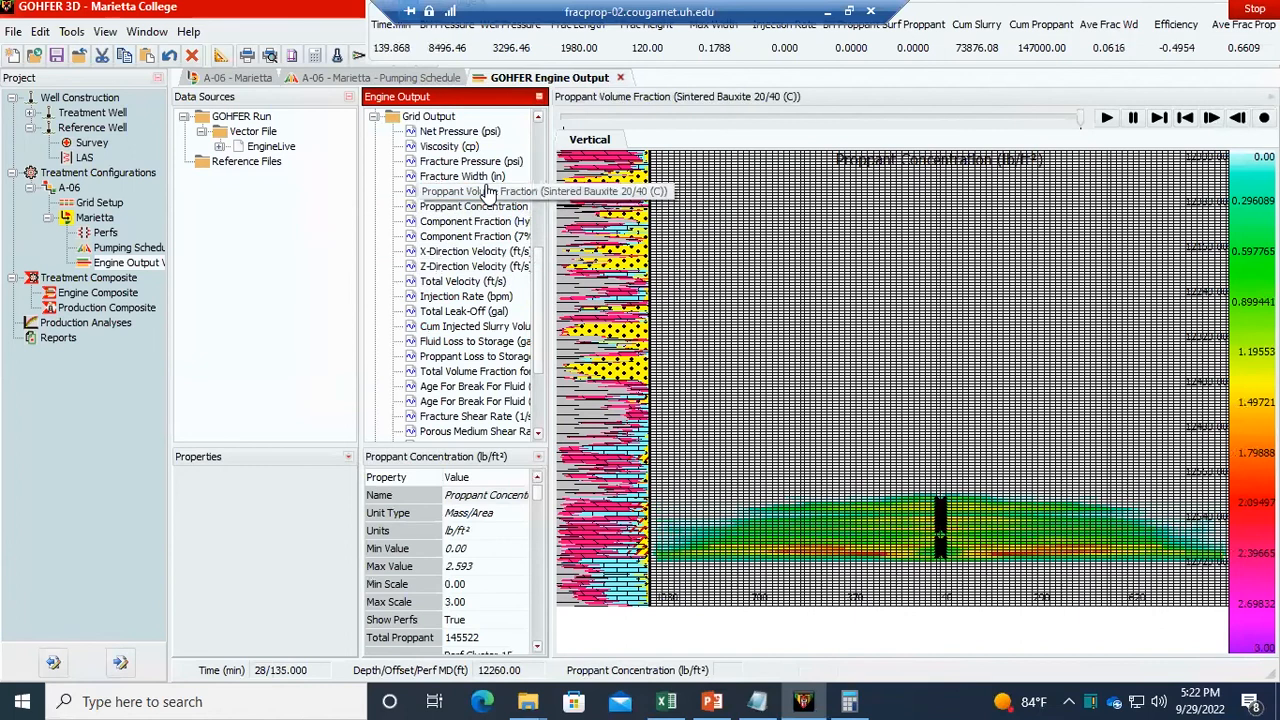
double_click(488, 176)
double_click(465, 132)
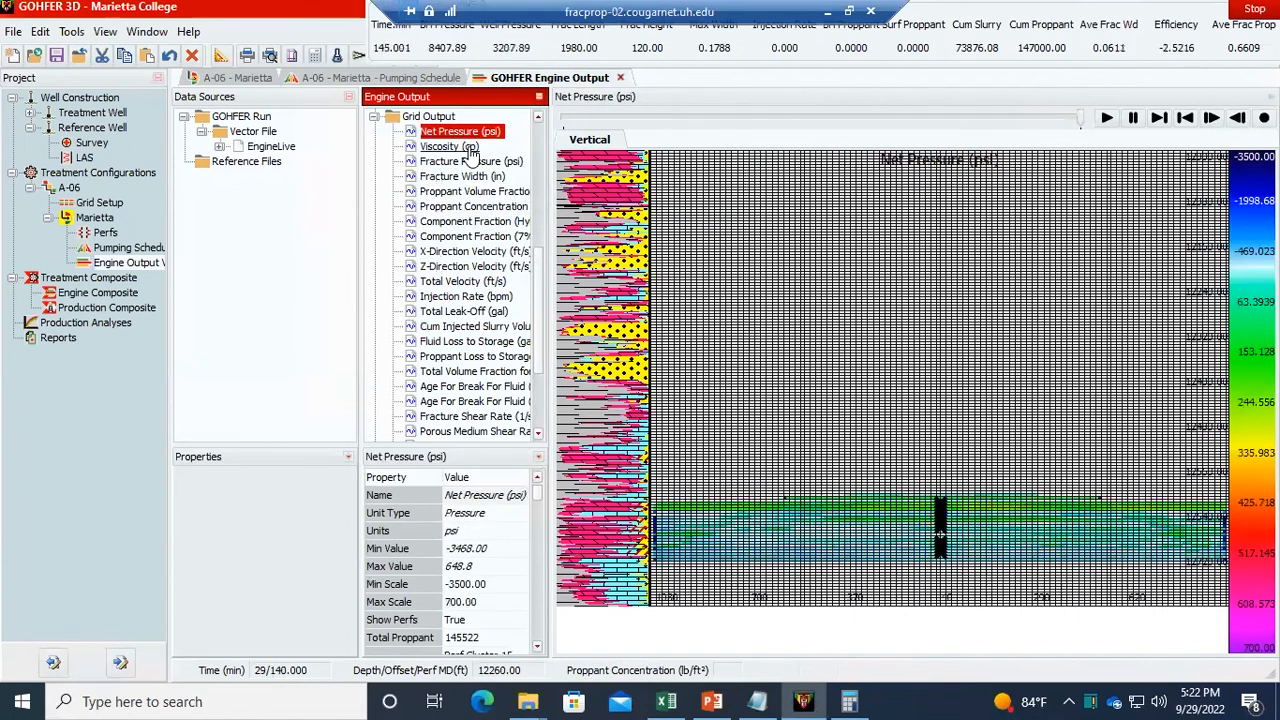
- Examine the grid outputs for viscosity, fracture pressure, proppant volume fraction, proppant concentration, X-direction velocity and net pressure while the engine runs
double_click(466, 147)
double_click(470, 161)
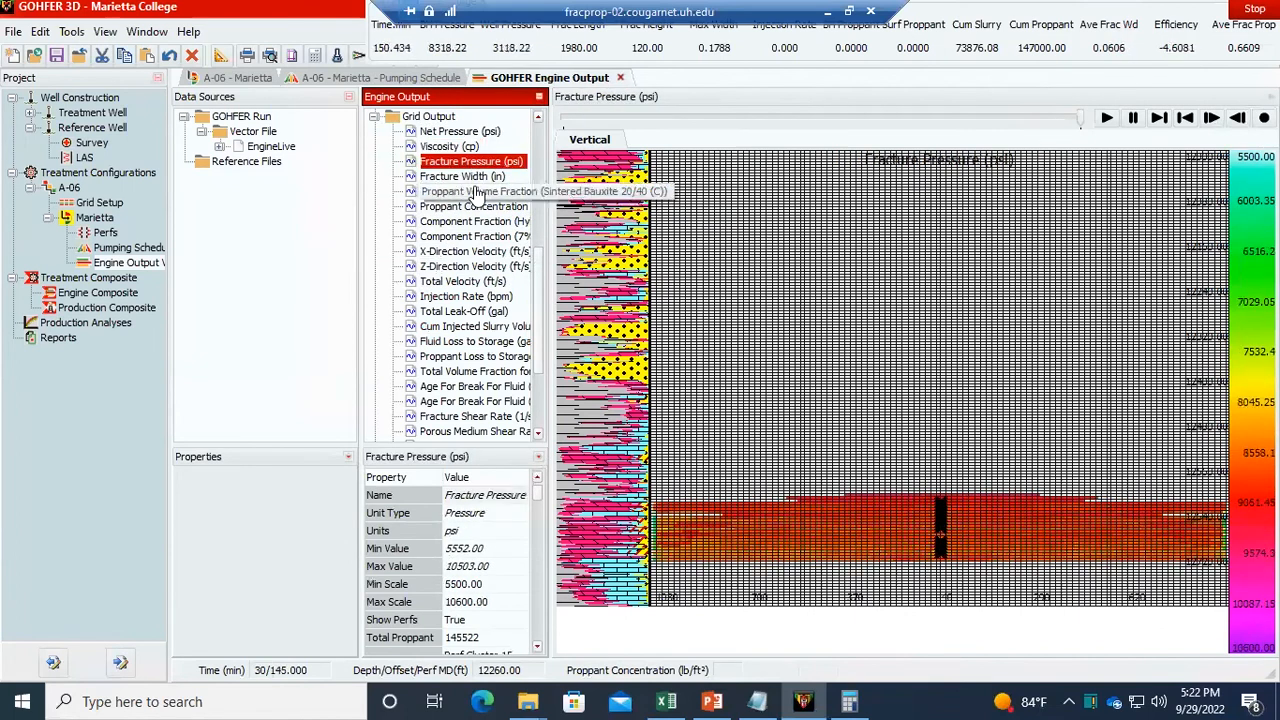
double_click(478, 193)
double_click(470, 206)
double_click(472, 251)
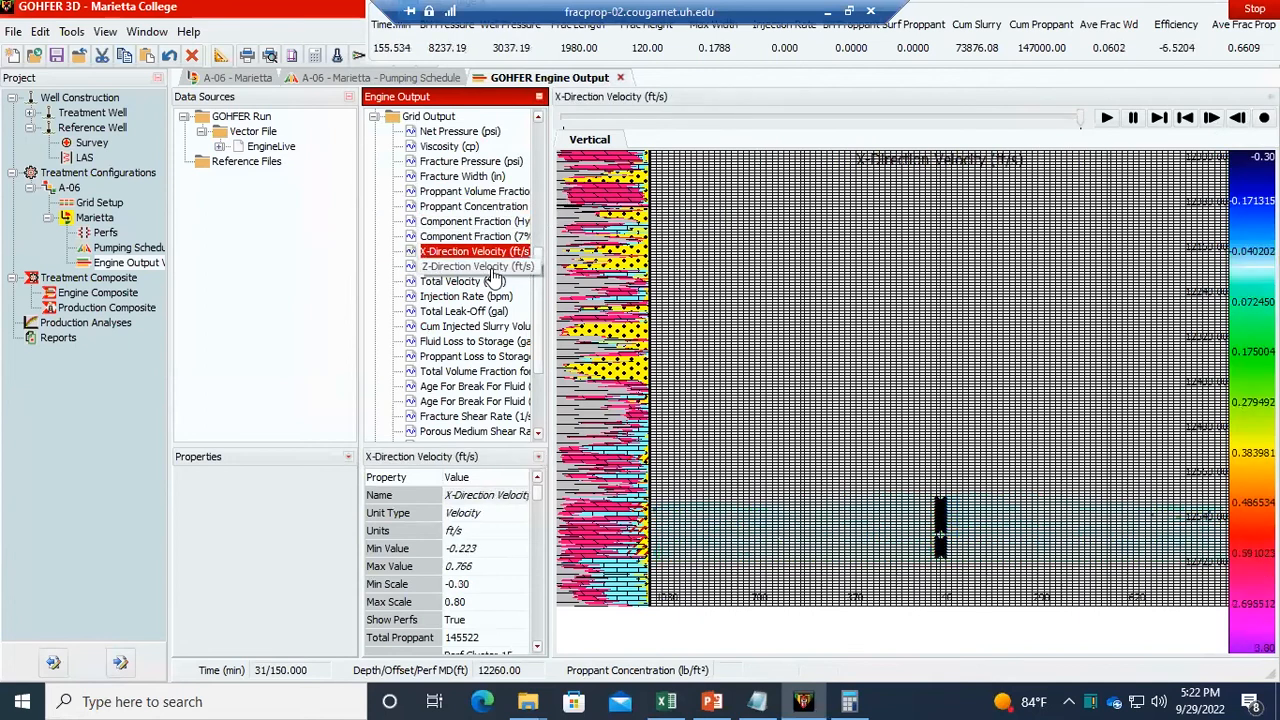
double_click(465, 132)
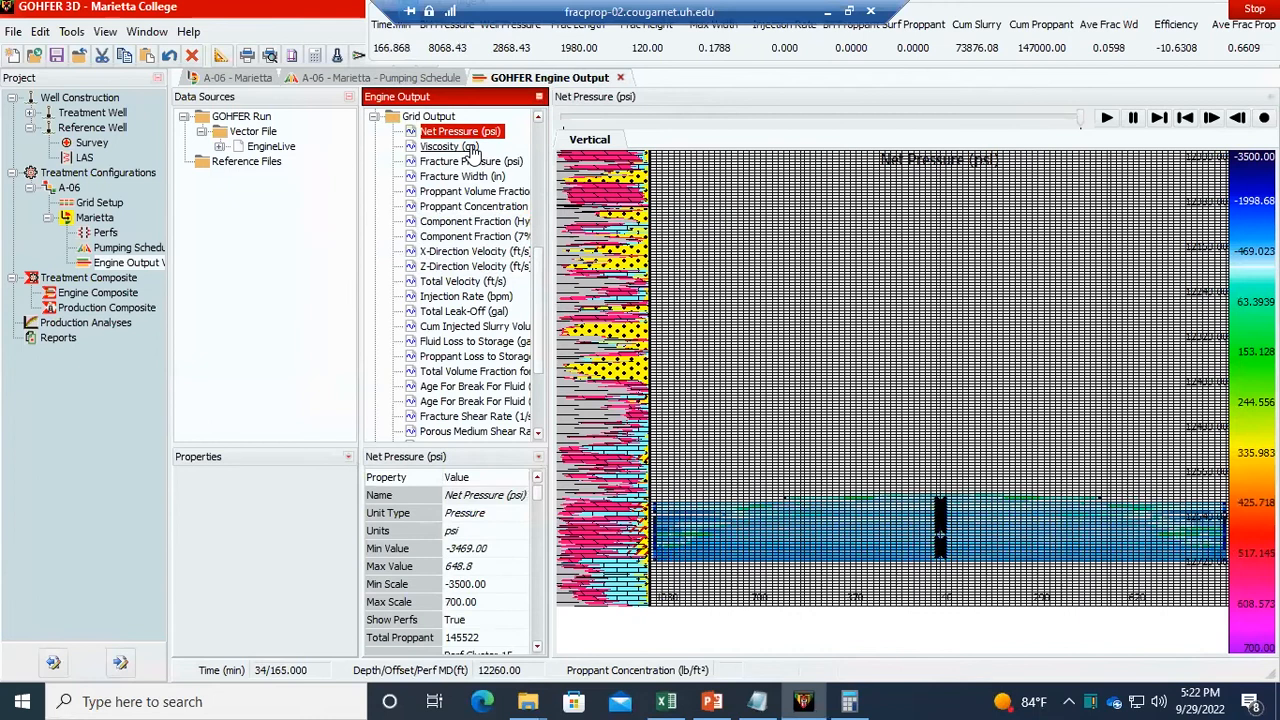
key(Down)
key(Down)
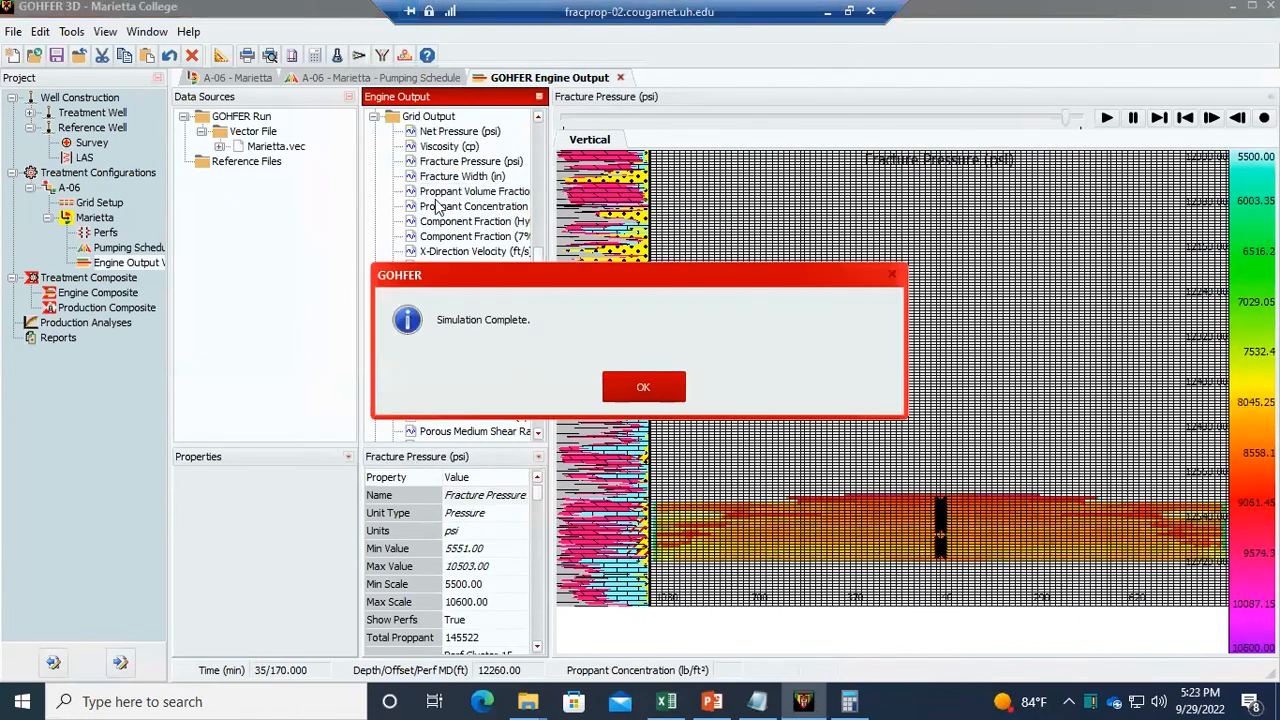
- Acknowledge the completed simulation and view the grid outputs for proppant concentration and the fluid component fractions
click(645, 388)
click(470, 206)
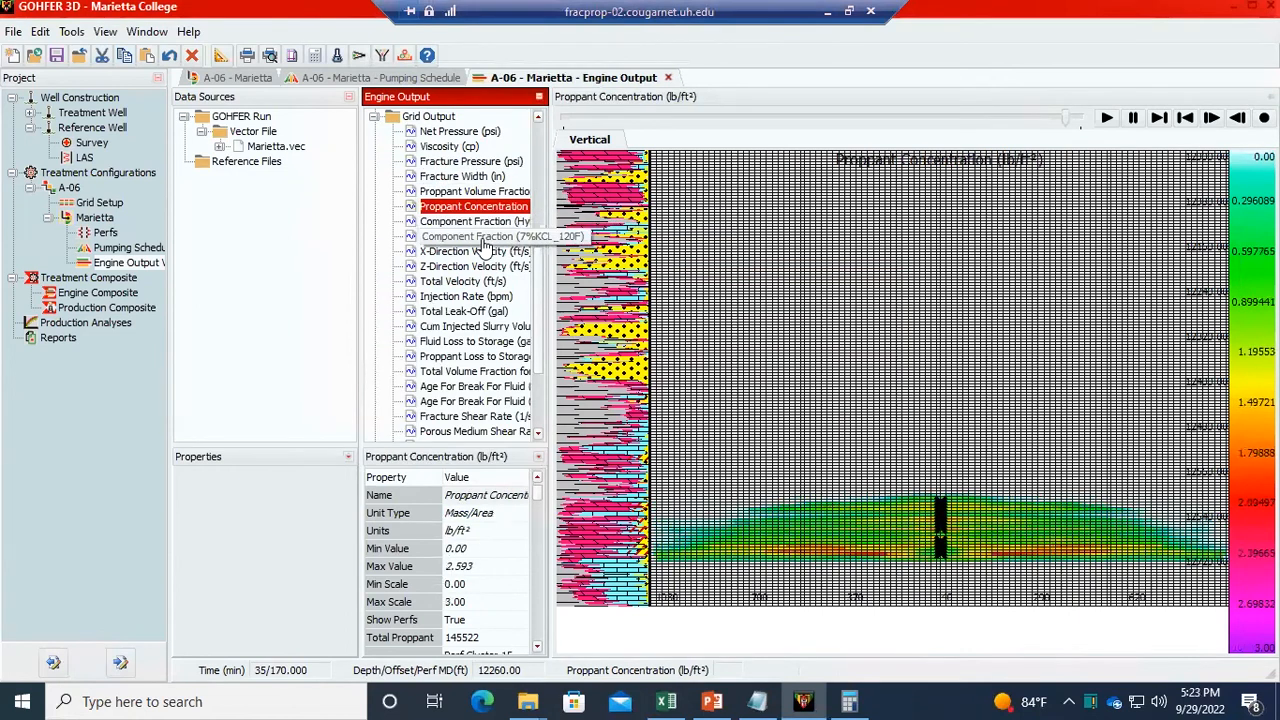
key(Down)
key(Down)
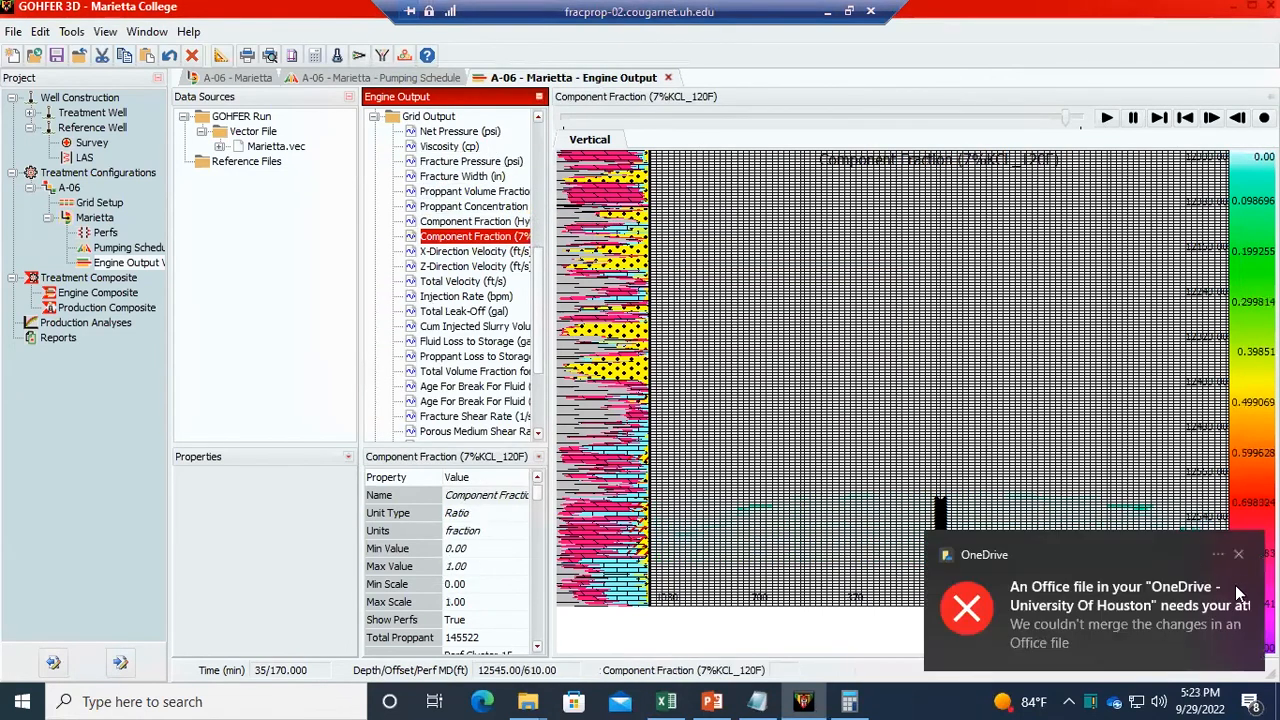
click(1239, 557)
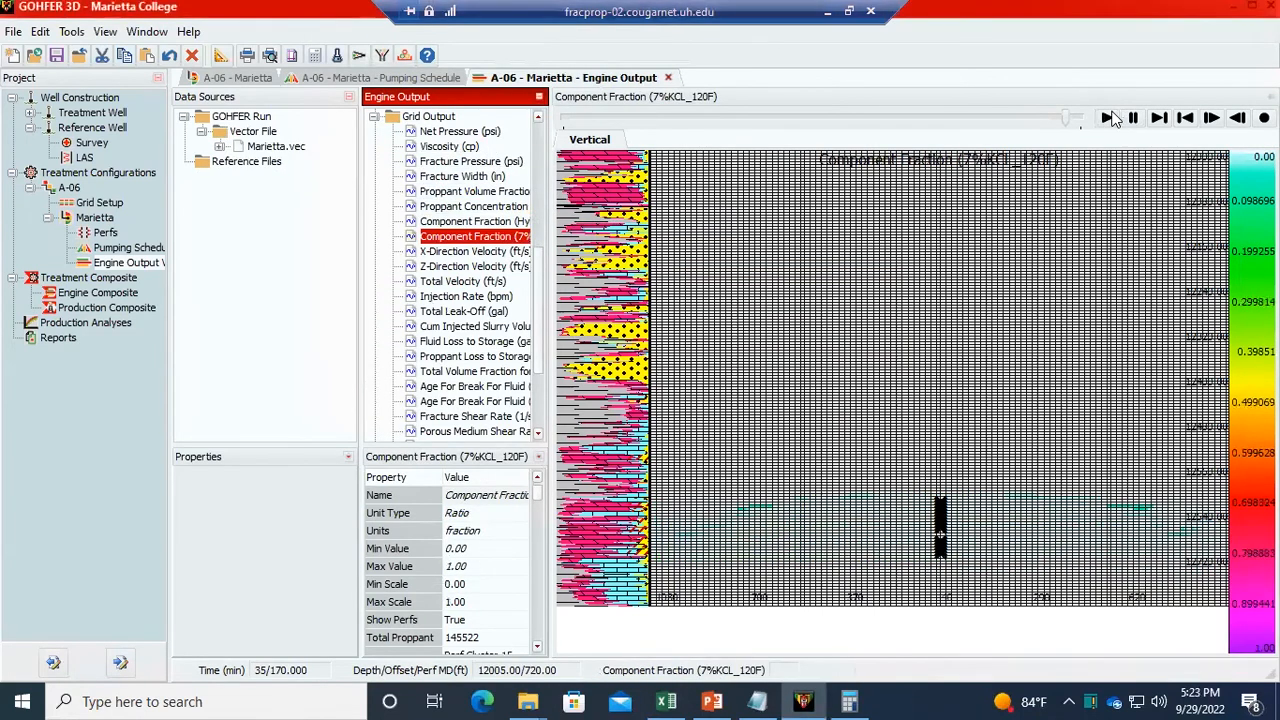
- Play the fracture width grid through the treatment time, switching to proppant concentration during playback
click(462, 176)
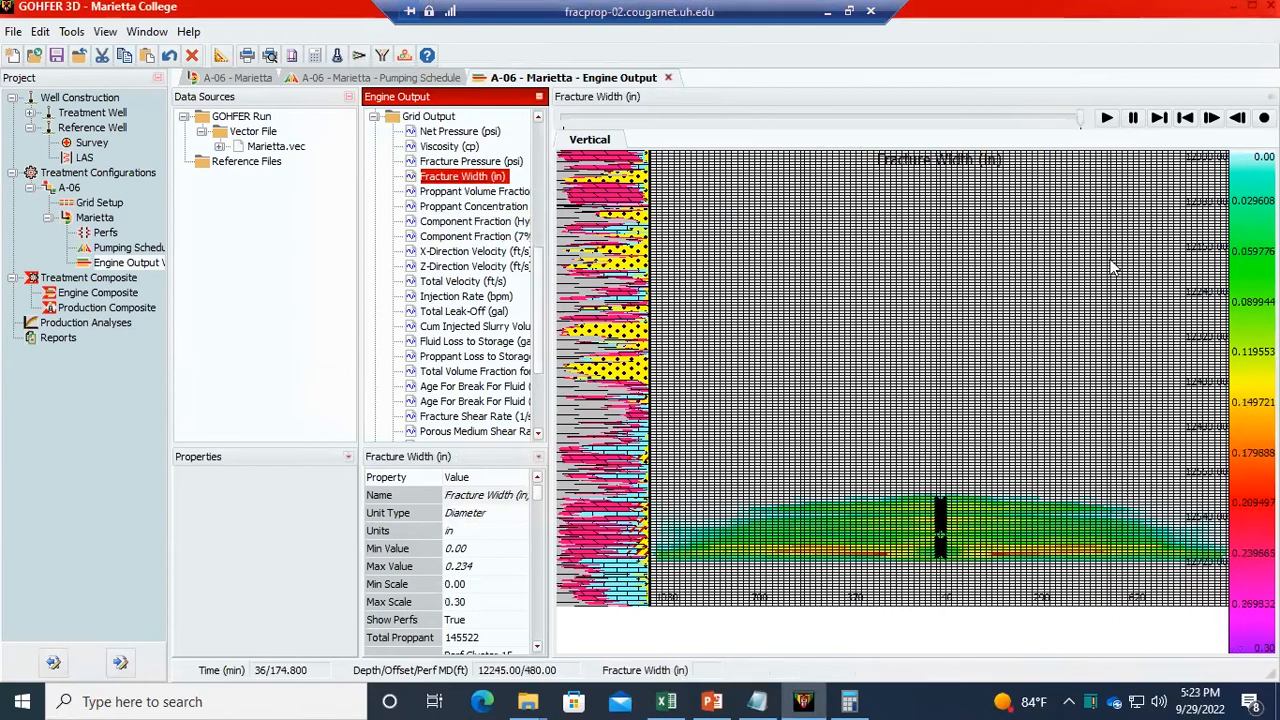
click(1106, 119)
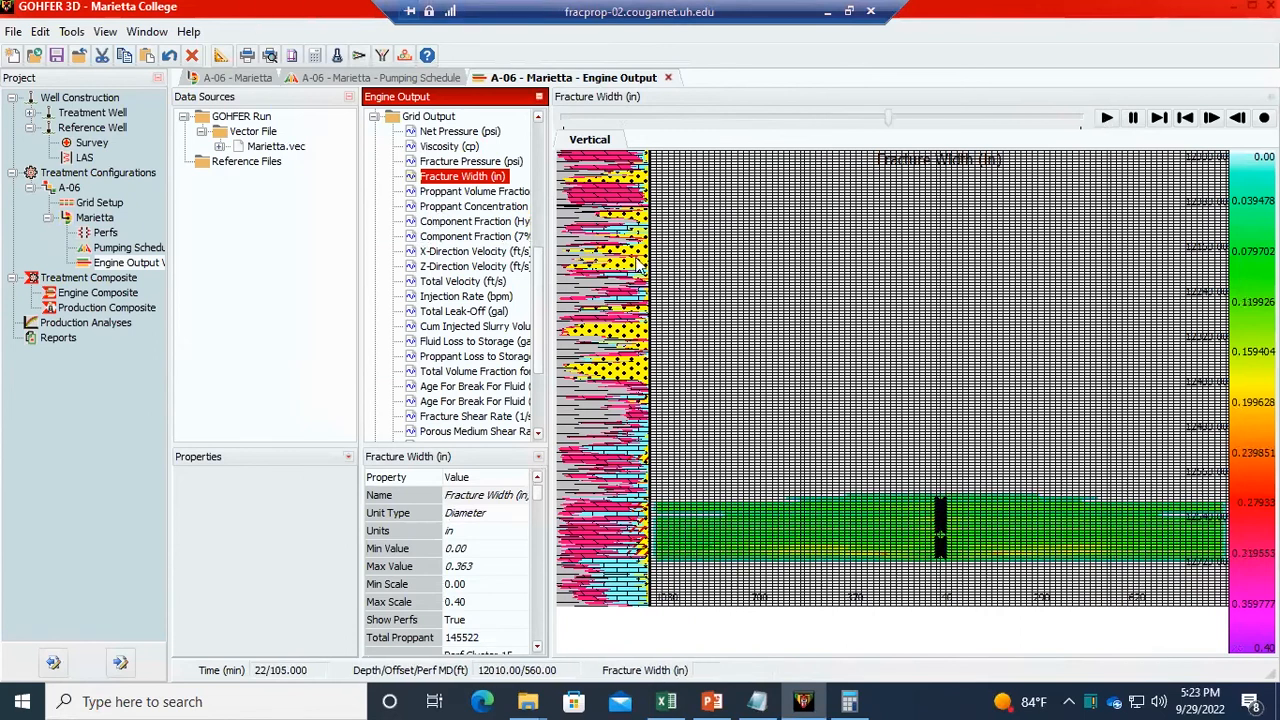
click(507, 208)
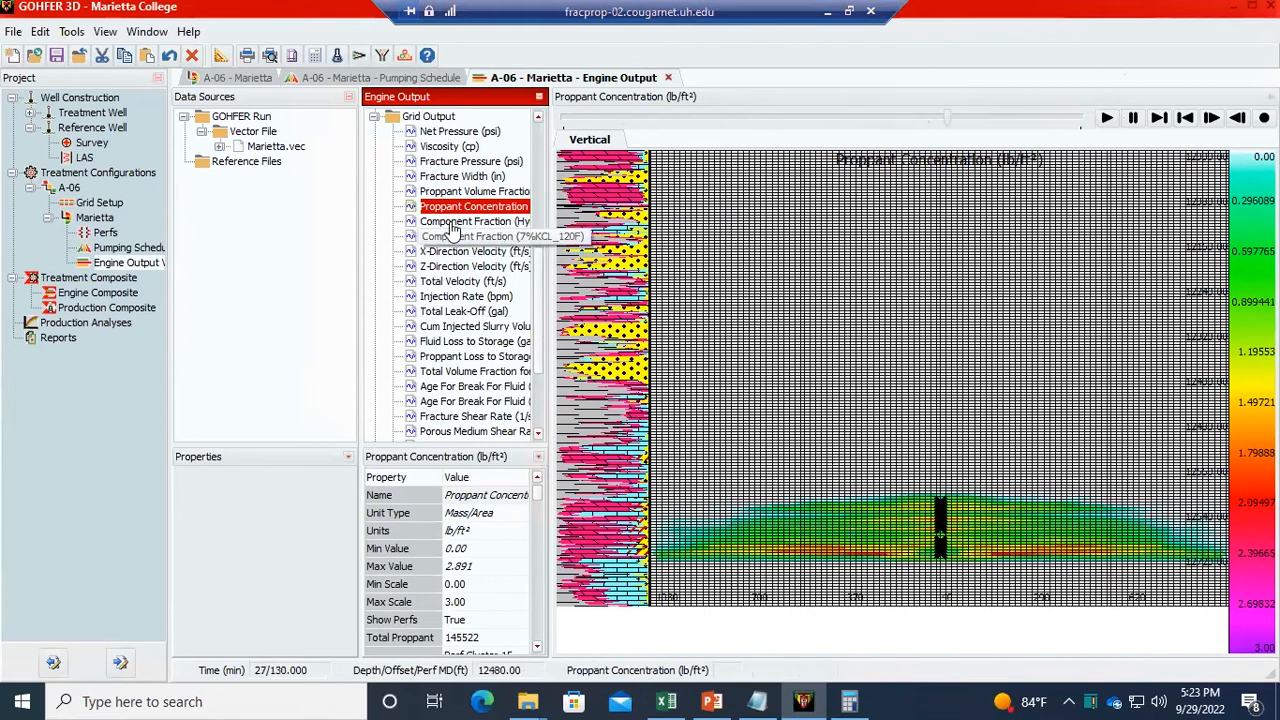
scroll(450, 240, up, 8)
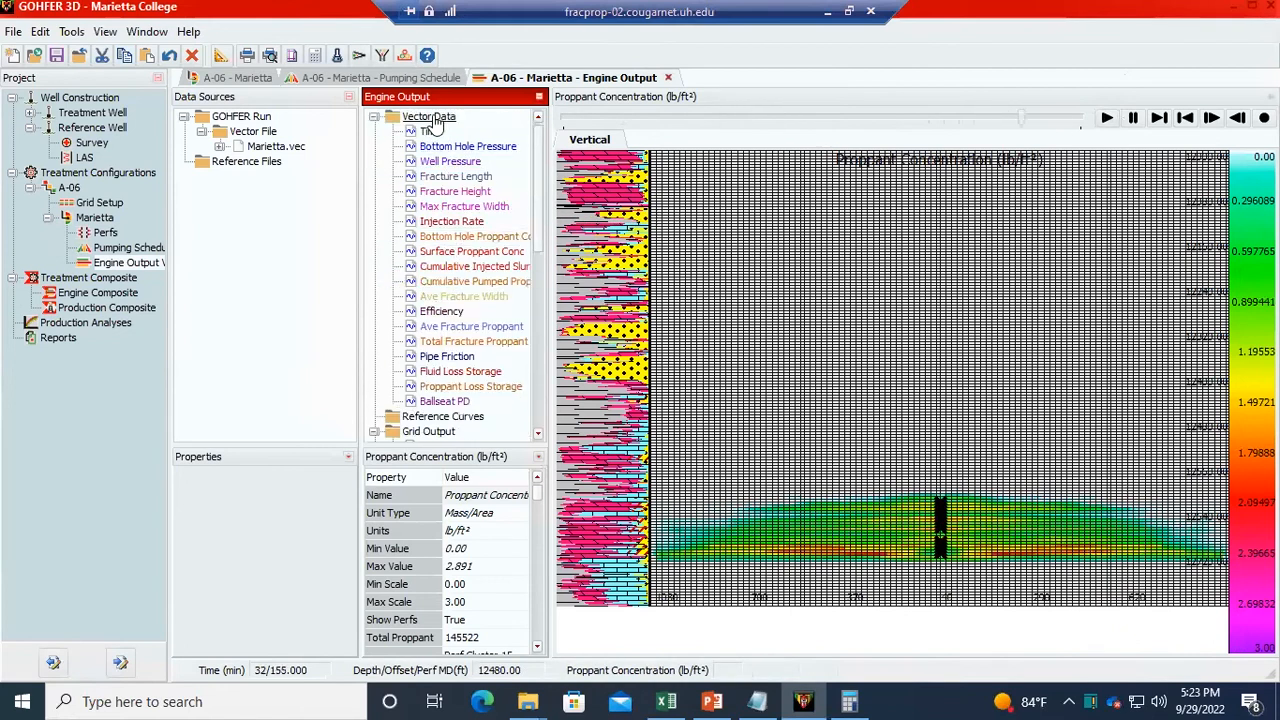
- Open the Marietta design, enlarge its simulation summary and review the proppant, fluid and fracture results
double_click(108, 220)
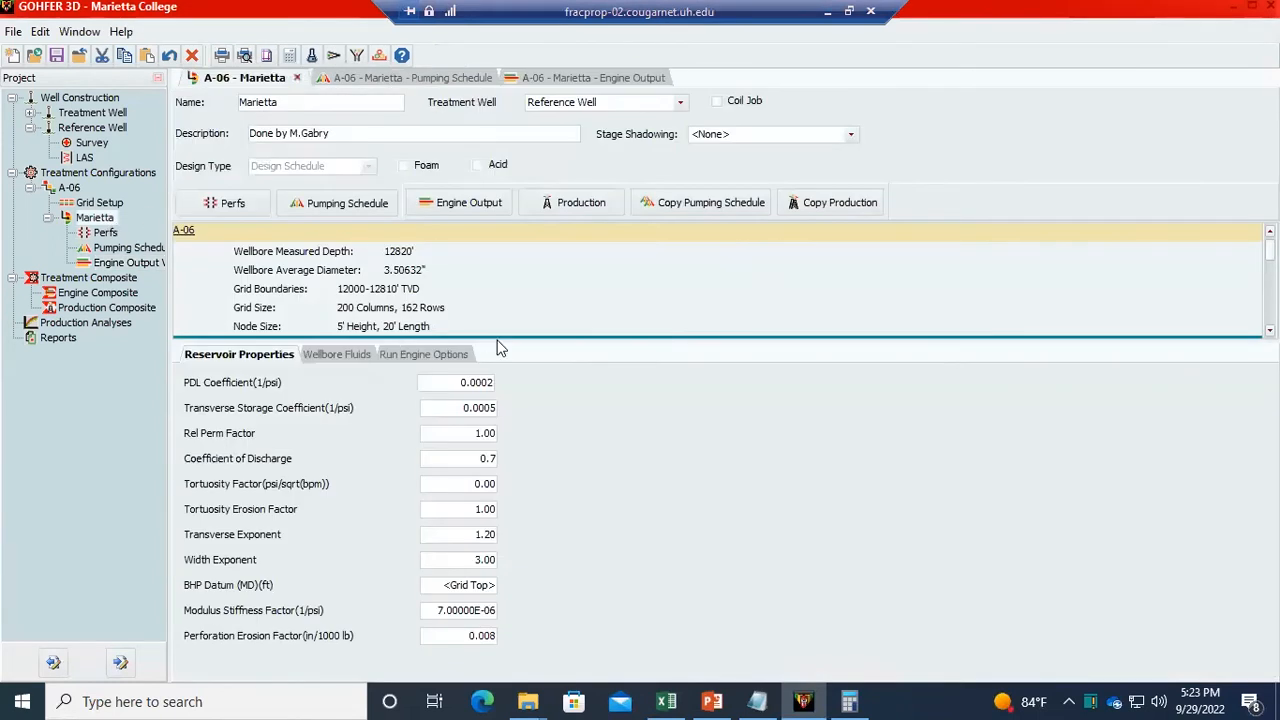
drag(511, 343, 534, 528)
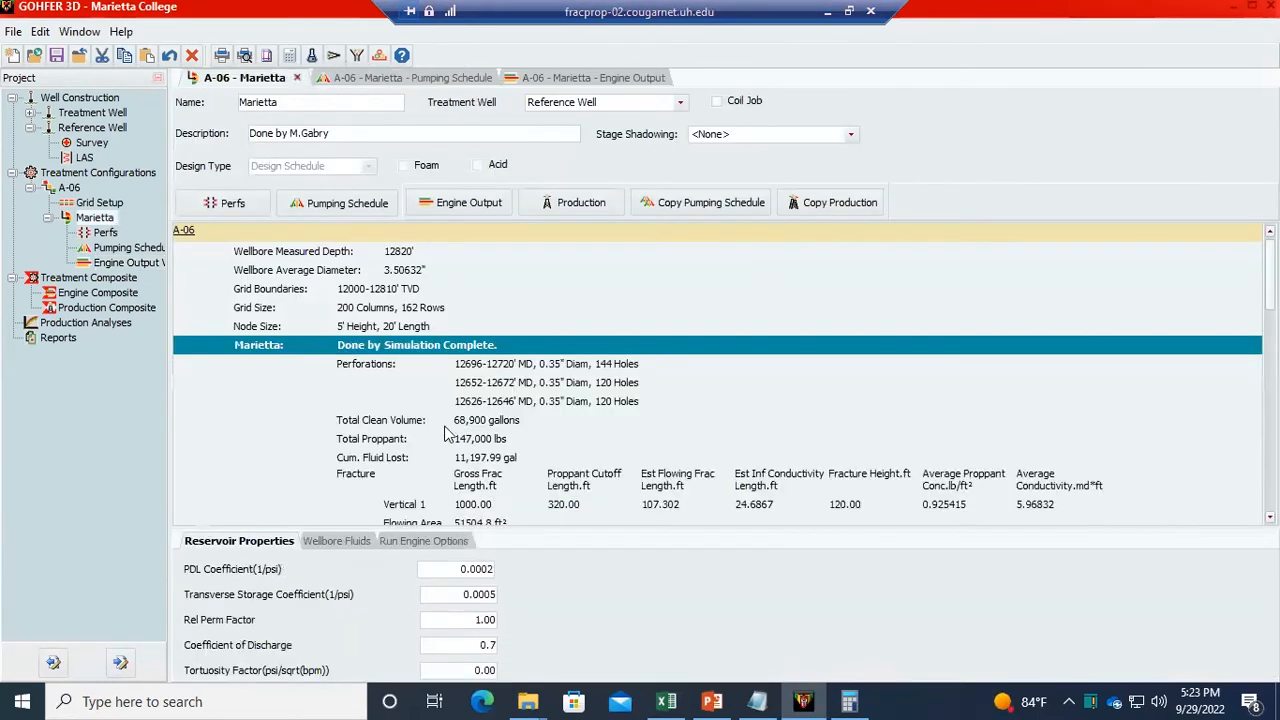
scroll(460, 440, down, 2)
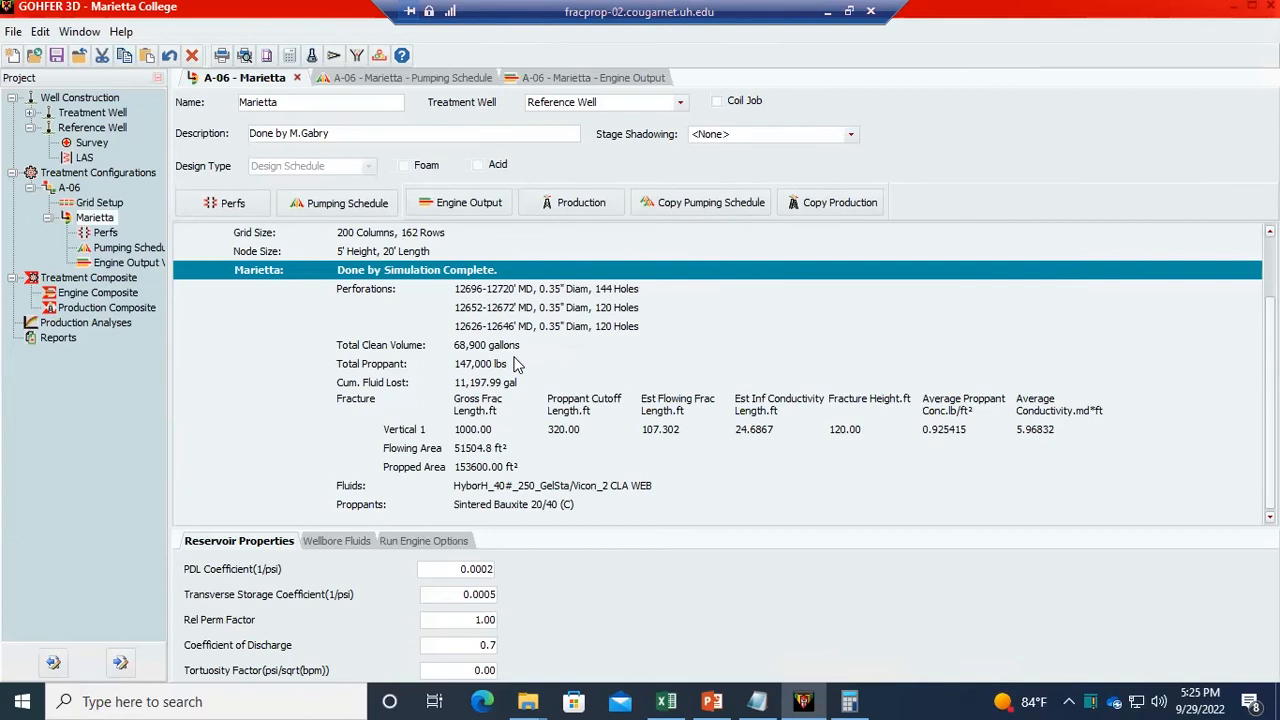
- Return to the Marietta engine output and examine the well pressure curve and the viscosity grid
double_click(125, 262)
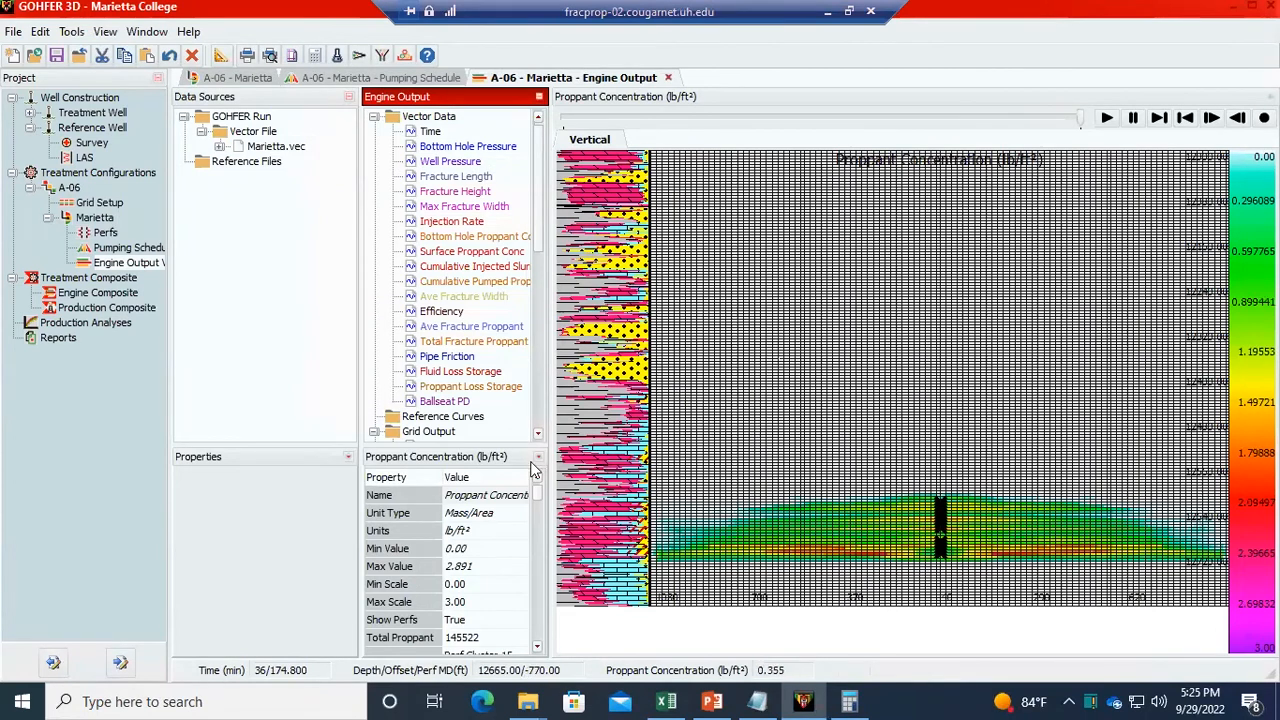
click(455, 183)
click(450, 161)
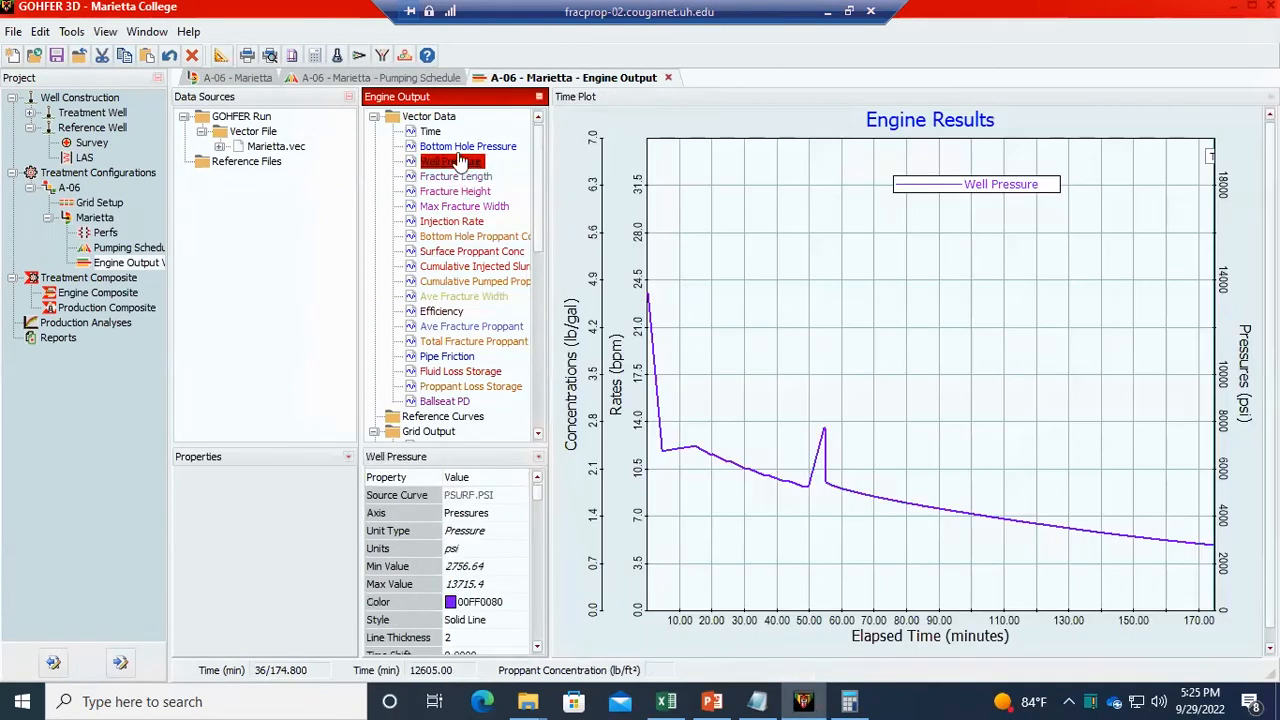
scroll(455, 372, down, 3)
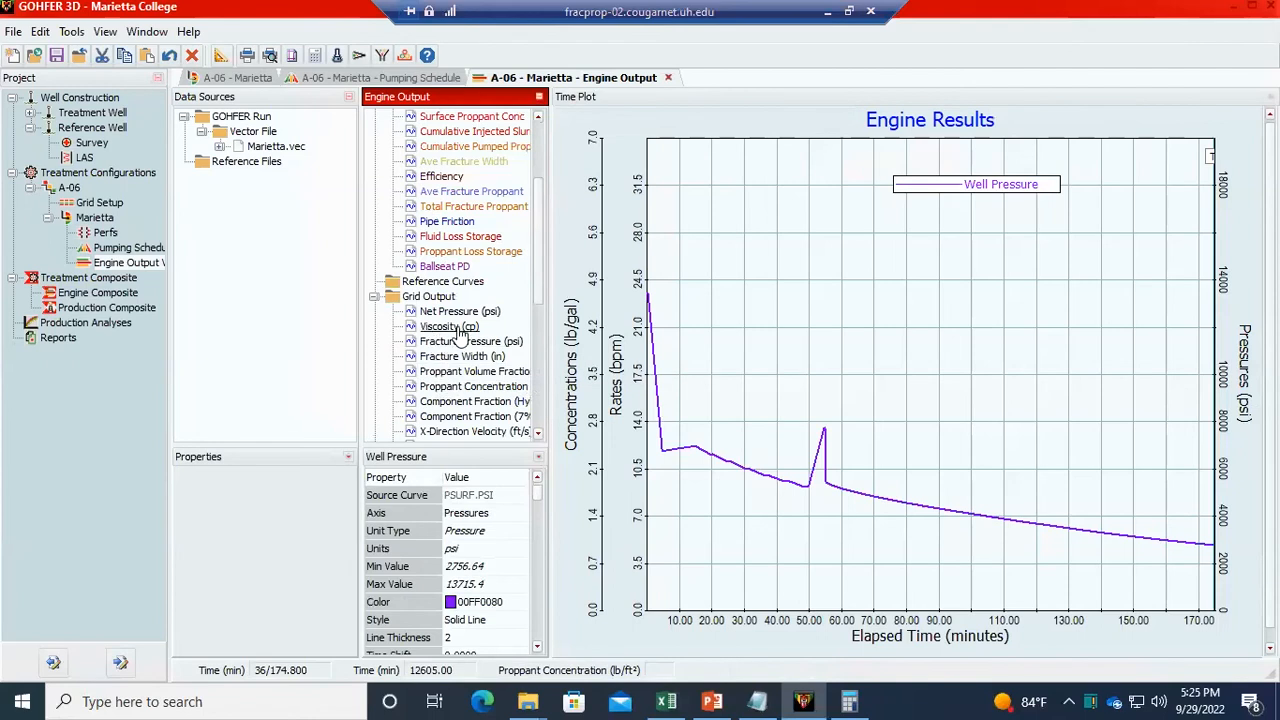
click(450, 326)
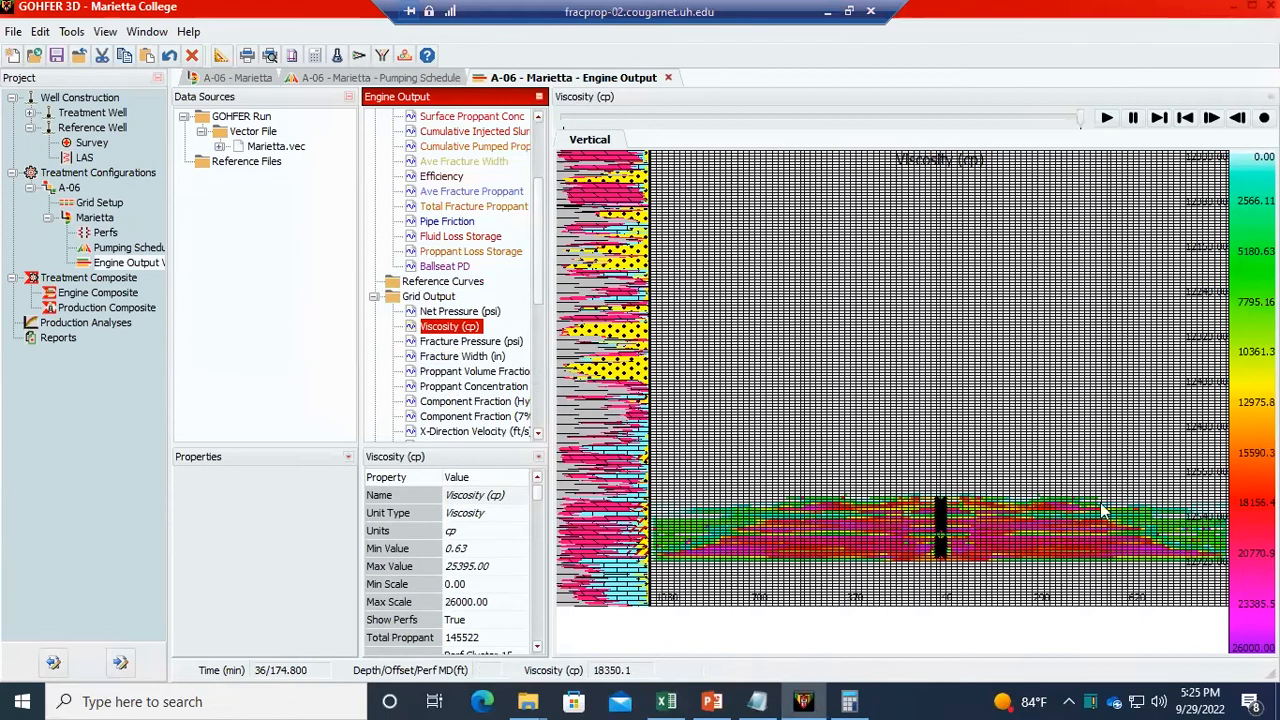
- In the A-06 grid setup, set the number of columns to 2000 and the node size to 1 ft
double_click(117, 205)
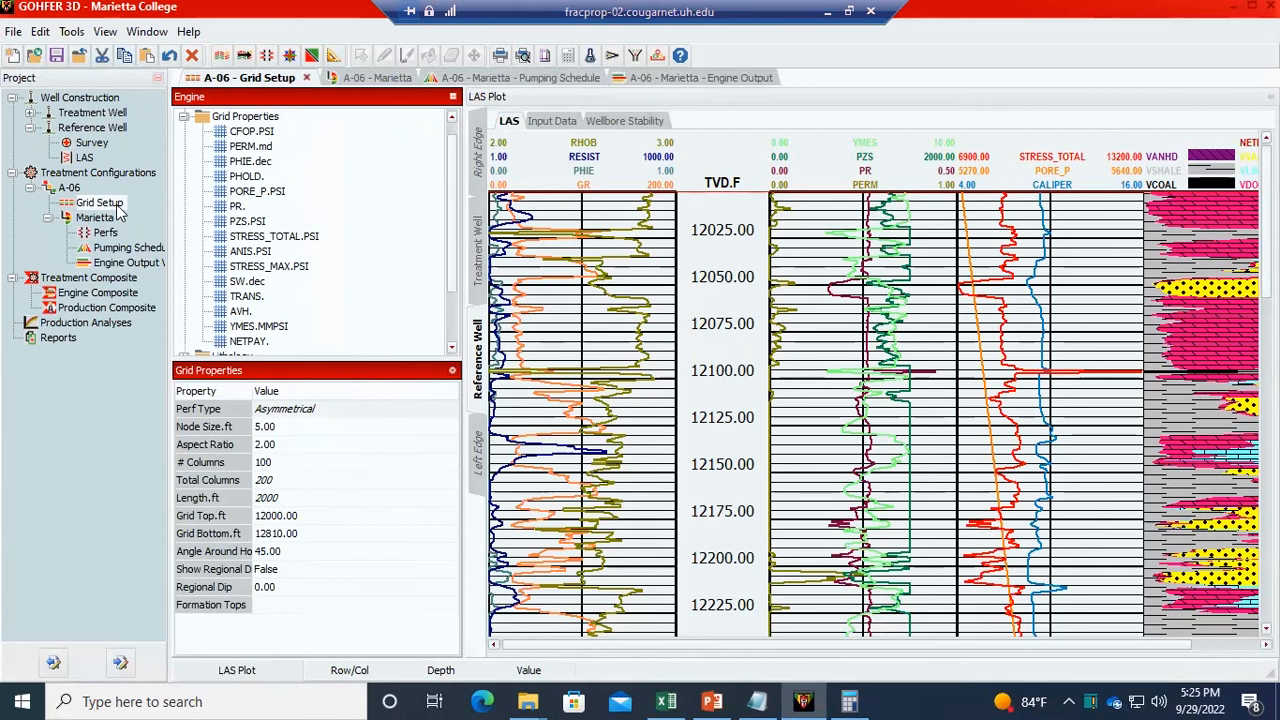
click(100, 204)
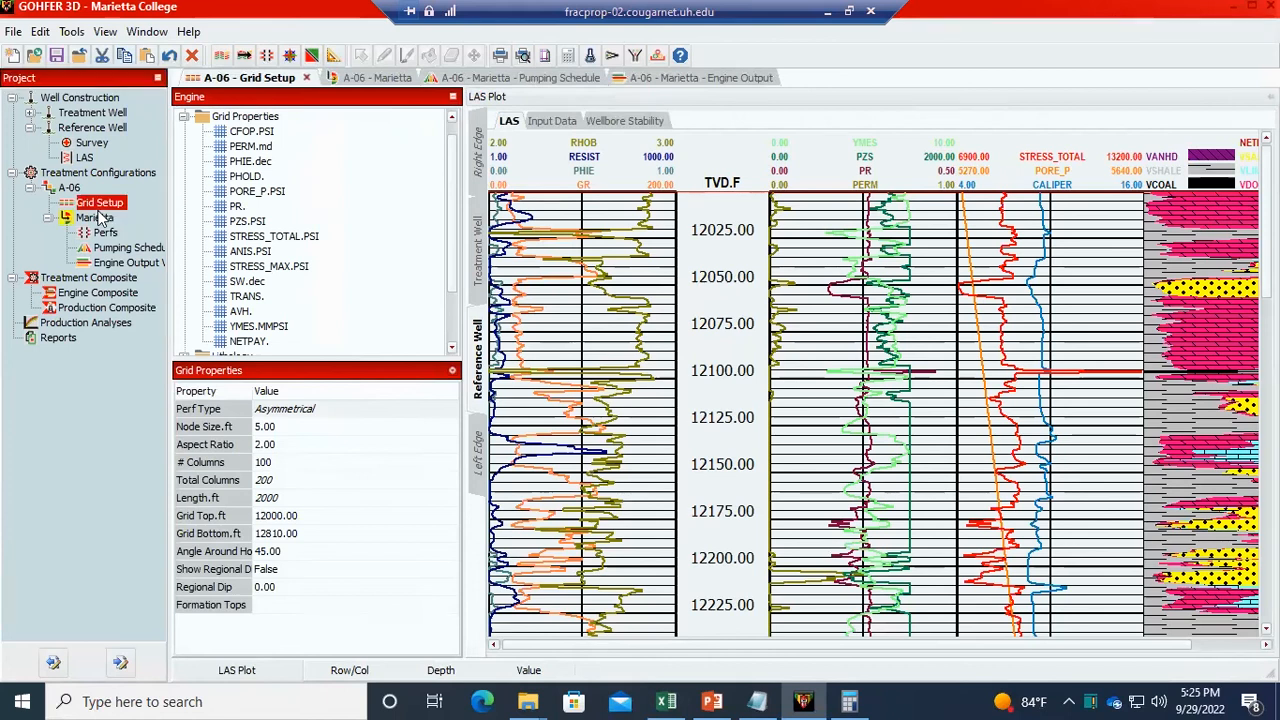
double_click(76, 190)
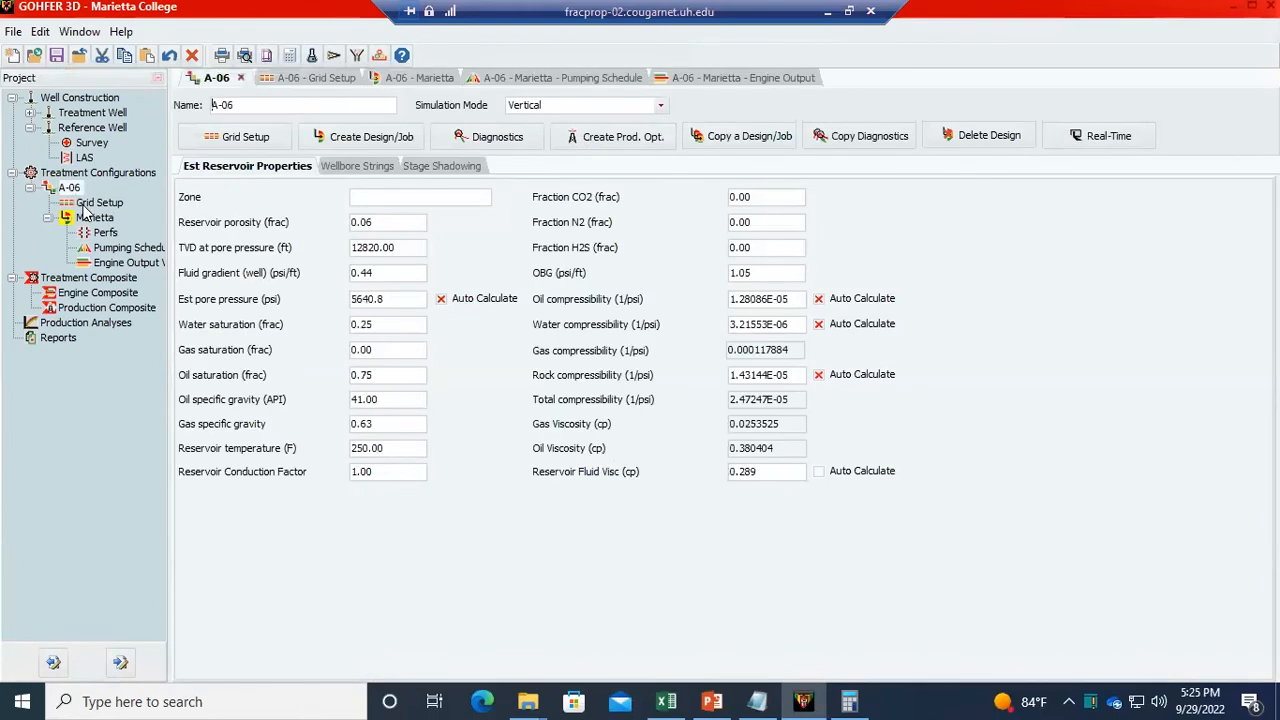
double_click(85, 205)
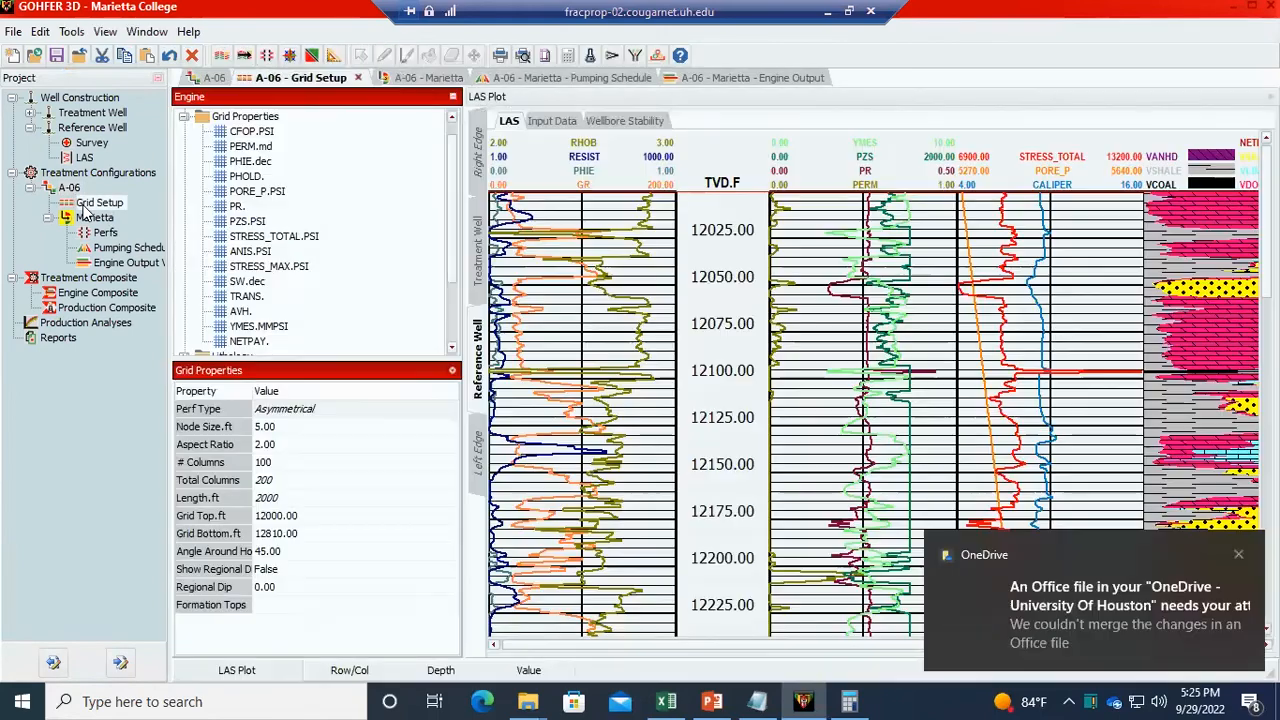
click(1238, 555)
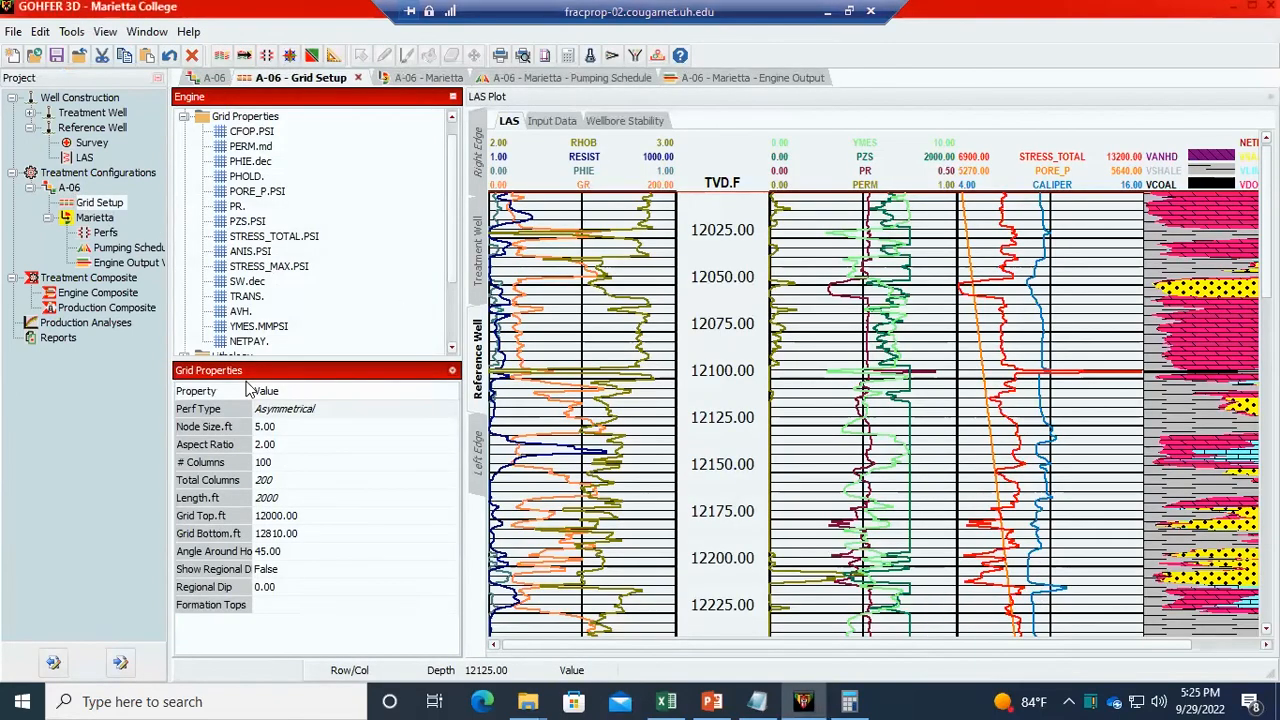
click(265, 462)
text(2000)
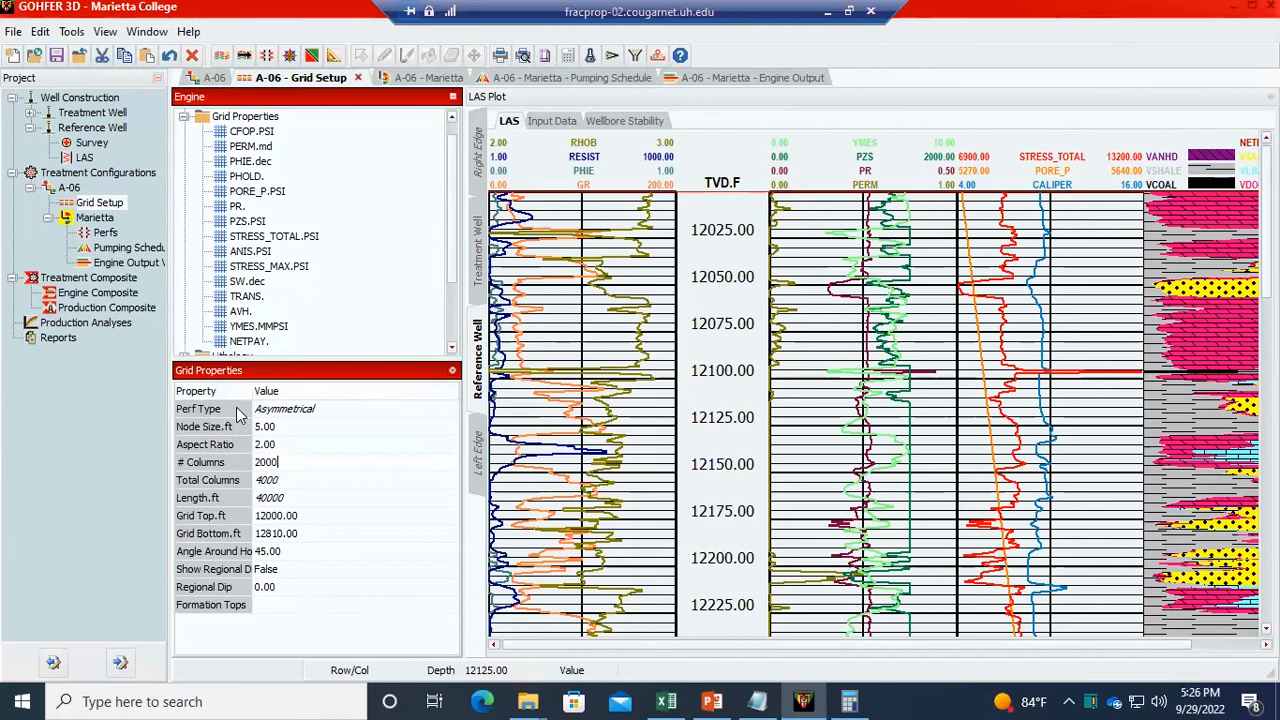
click(275, 431)
click(277, 430)
text(1)
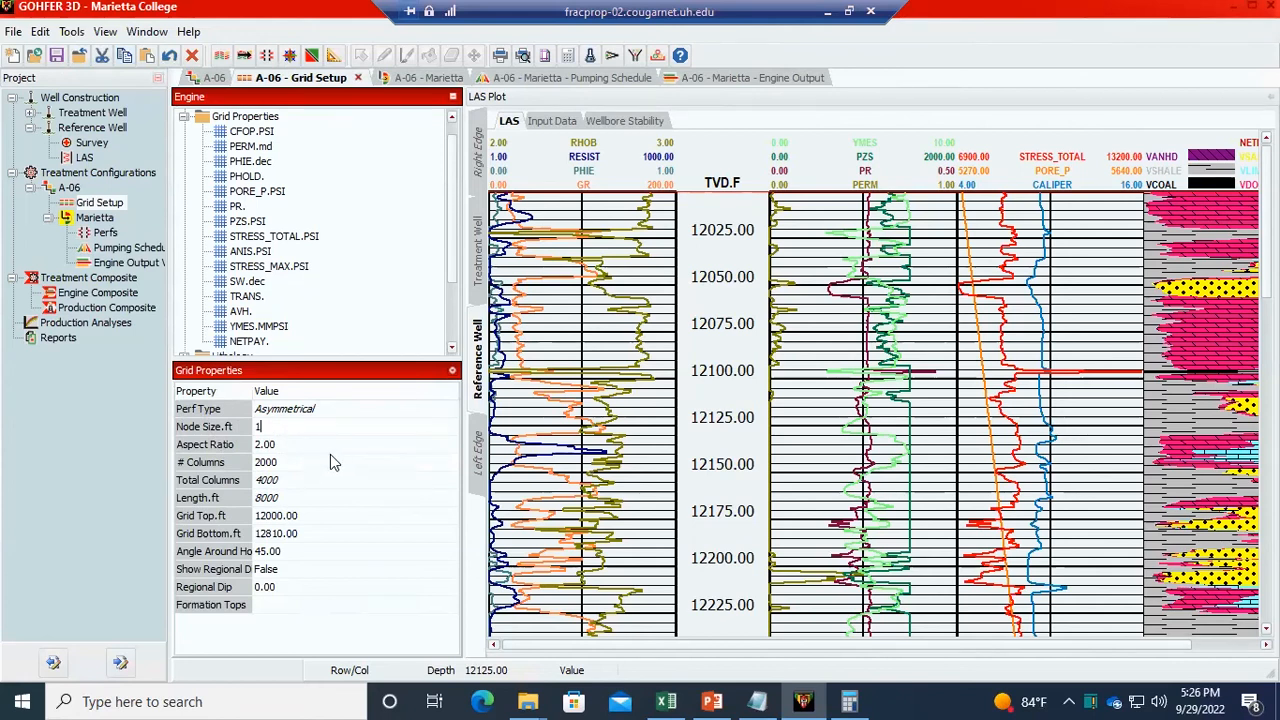
click(285, 448)
- Check the Marietta summary, then inspect the PORE_P.PSI and PZS.PSI property grids of the refined A-06 grid
click(95, 217)
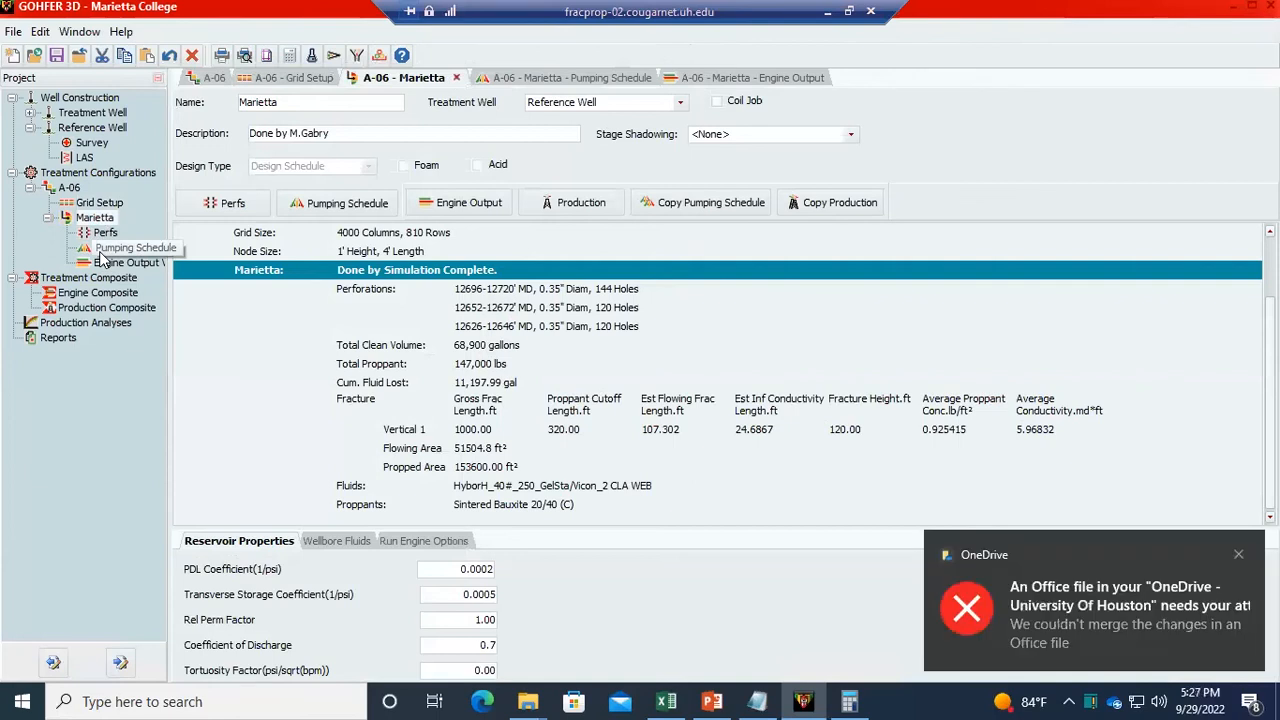
click(108, 205)
click(262, 191)
click(245, 222)
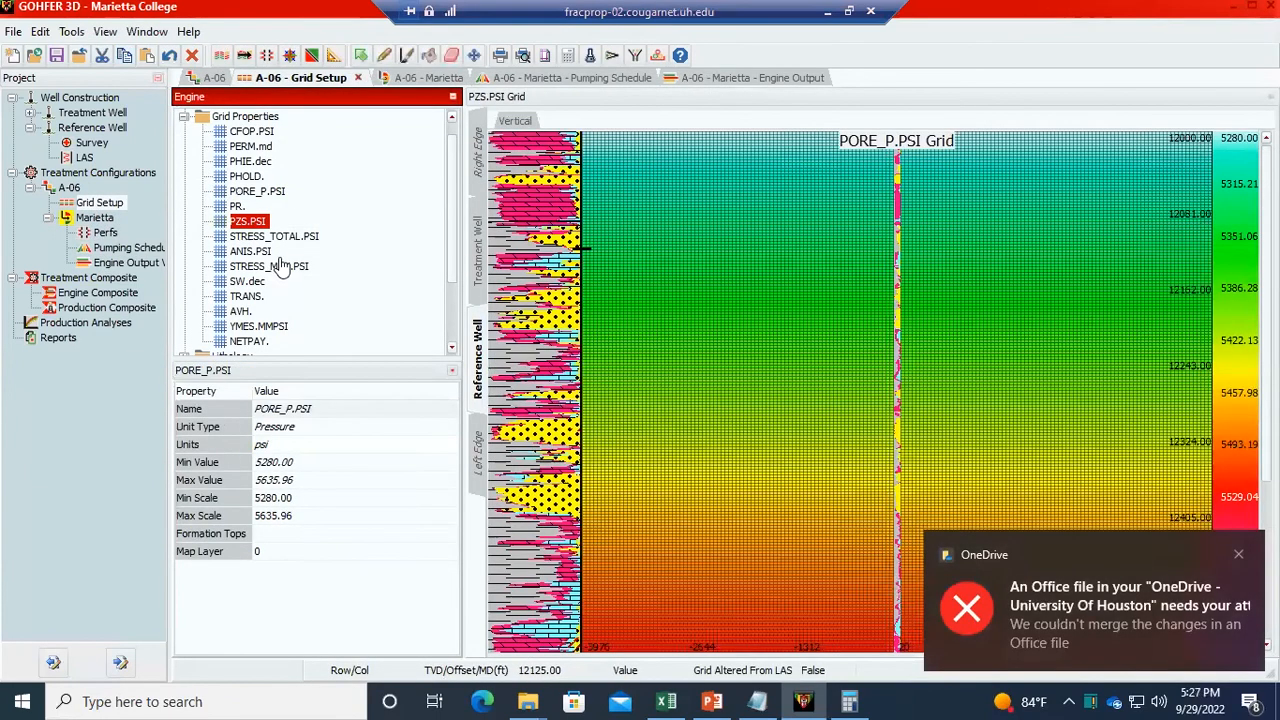
scroll(660, 546, down, 5)
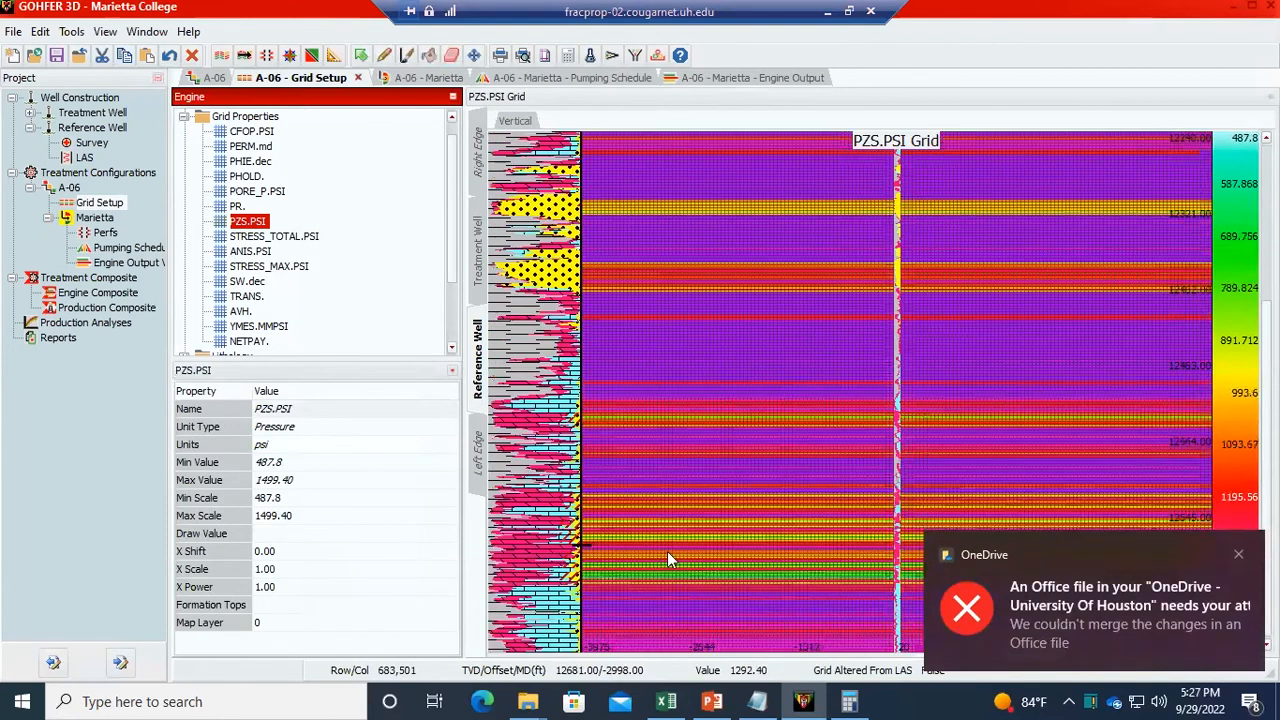
- Run the engine again from the Marietta design
click(100, 219)
click(482, 202)
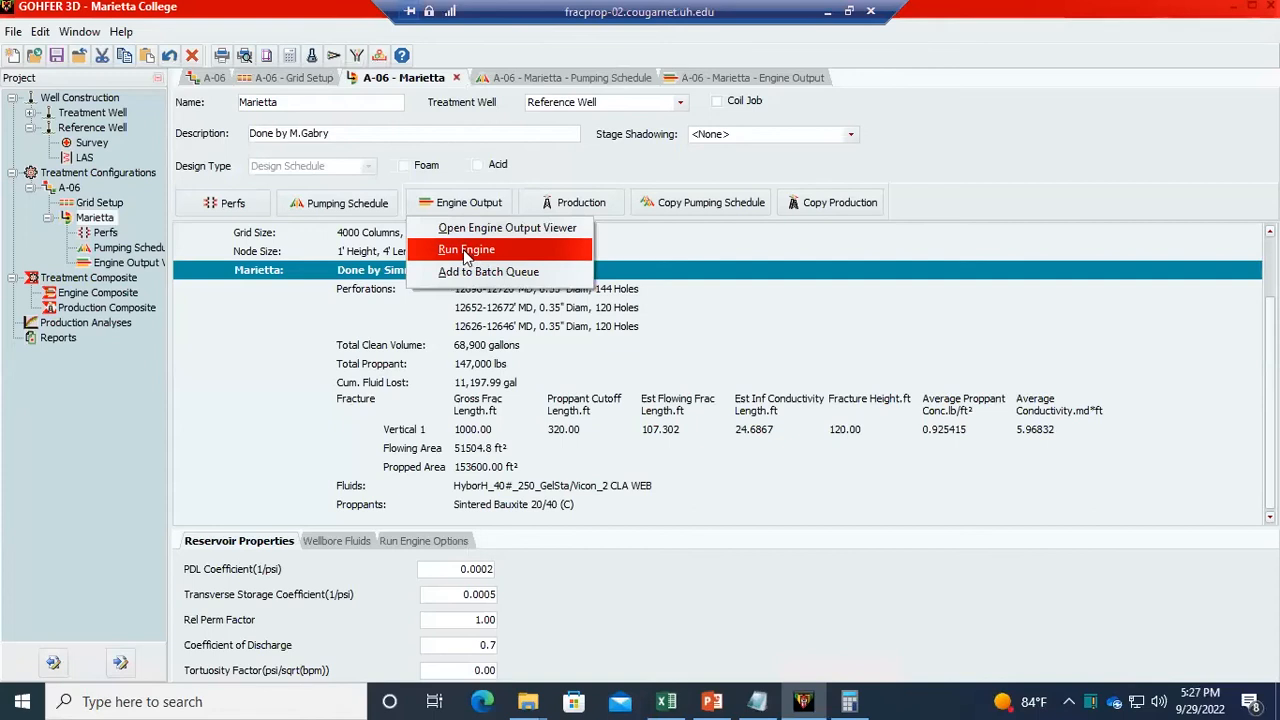
click(466, 252)
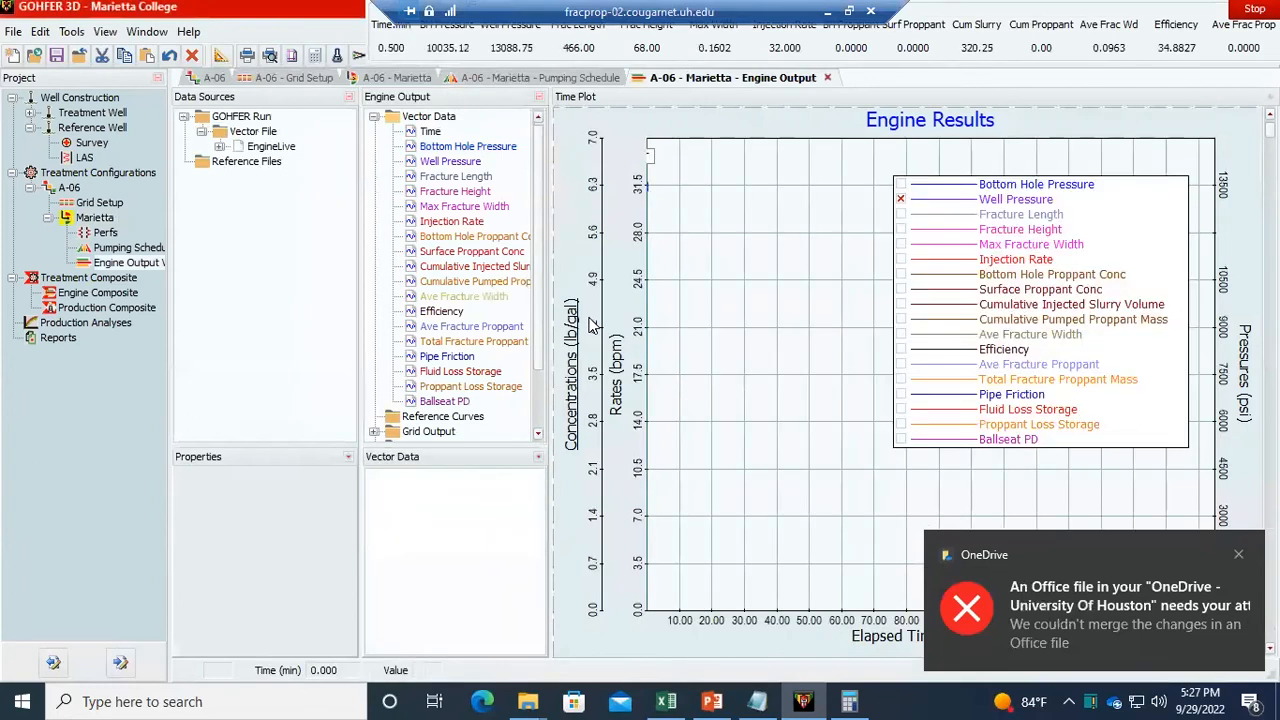
- View the fracture width grid output of the running simulation and check the OneDrive sync status
drag(541, 368, 535, 437)
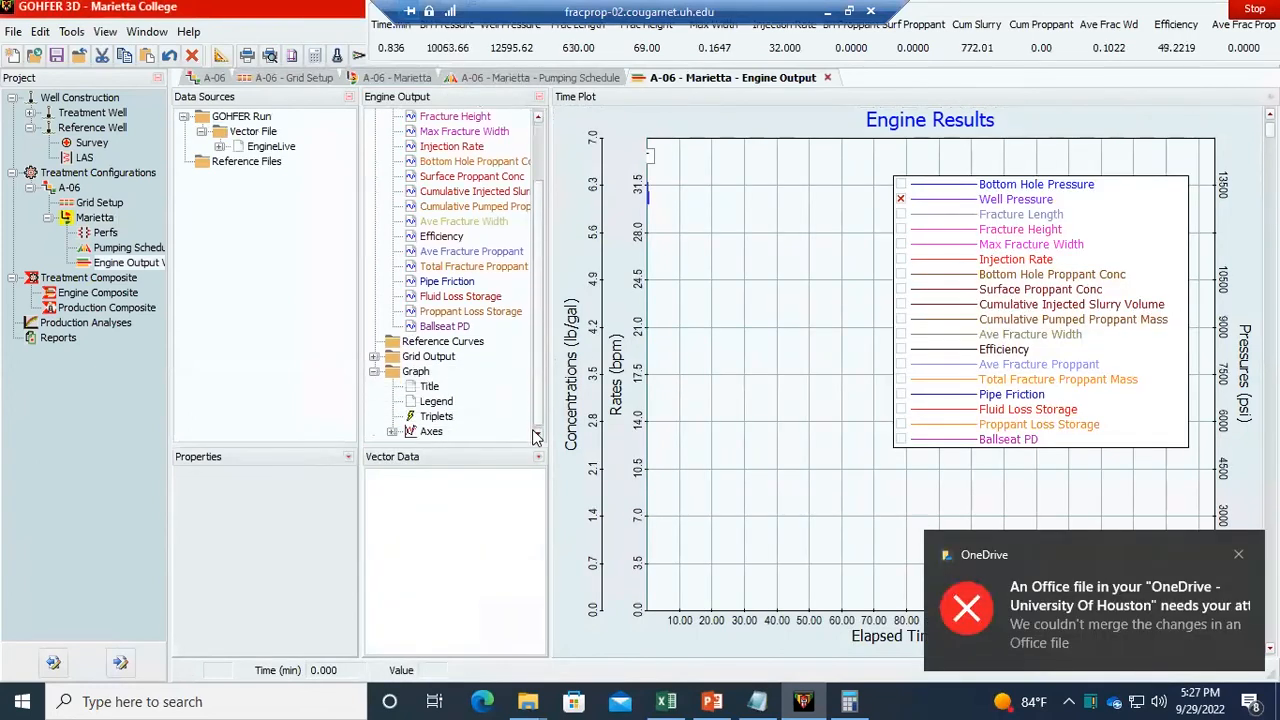
click(373, 356)
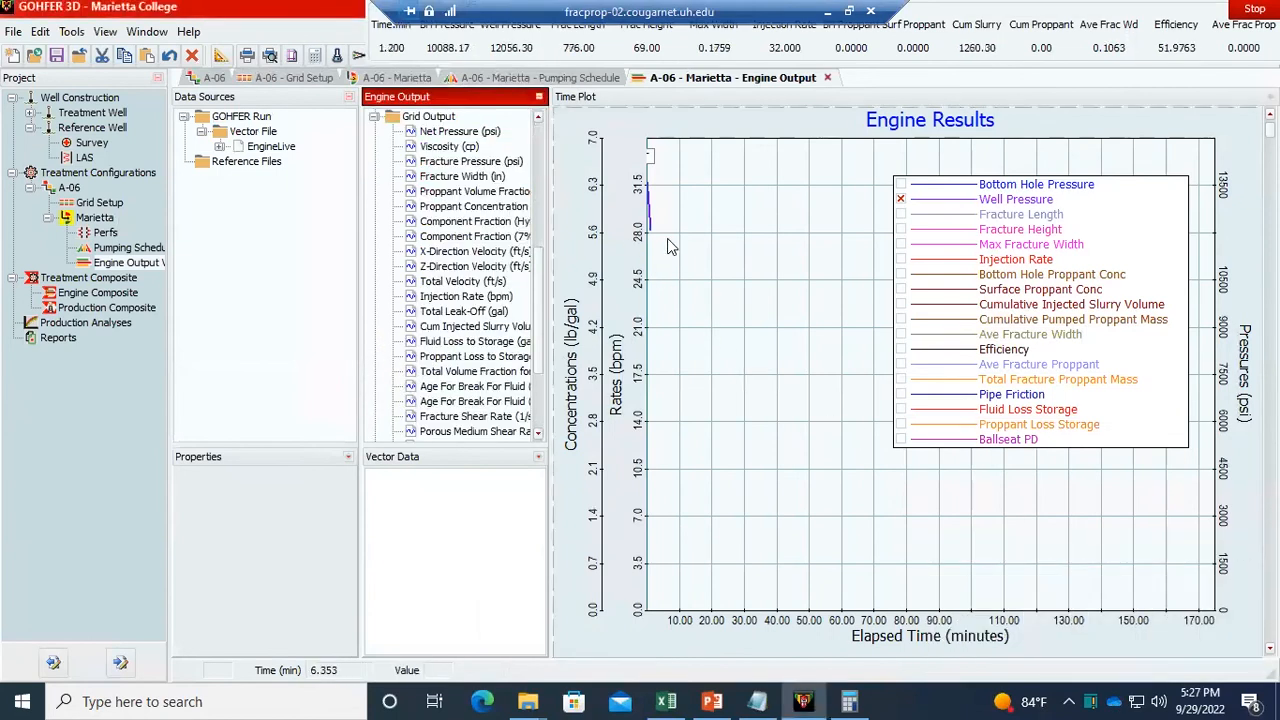
click(462, 176)
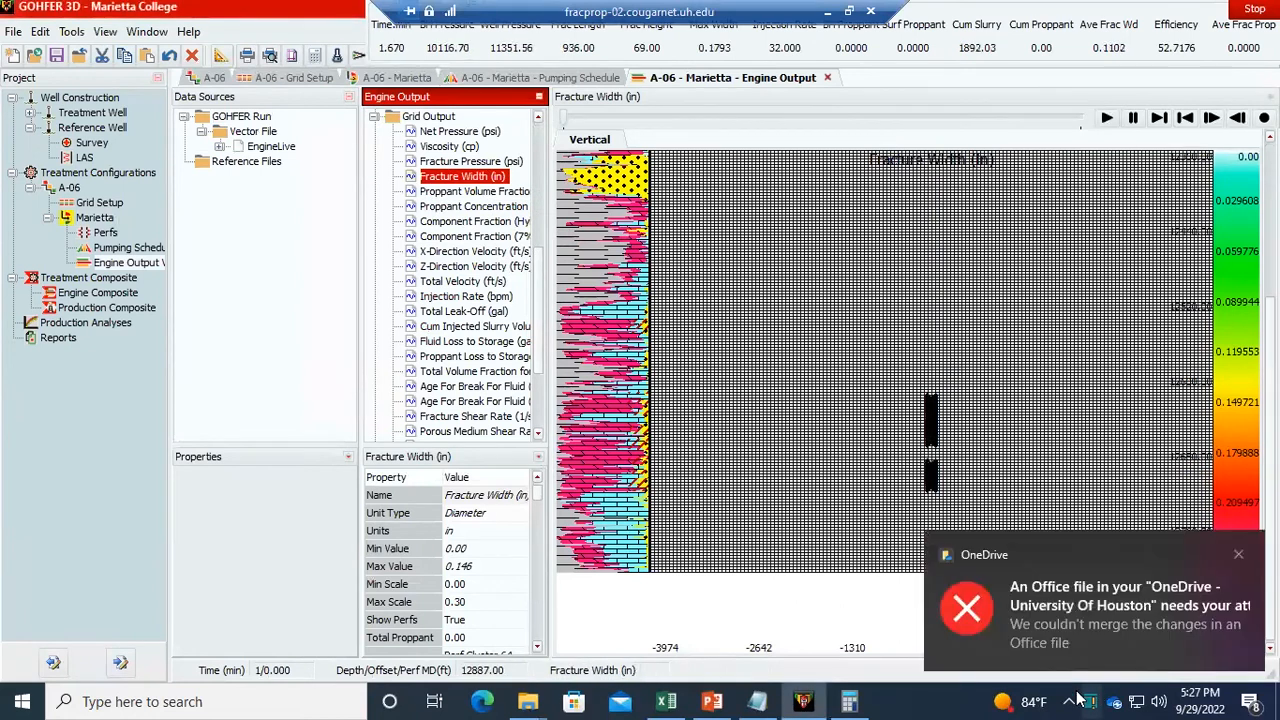
click(1113, 702)
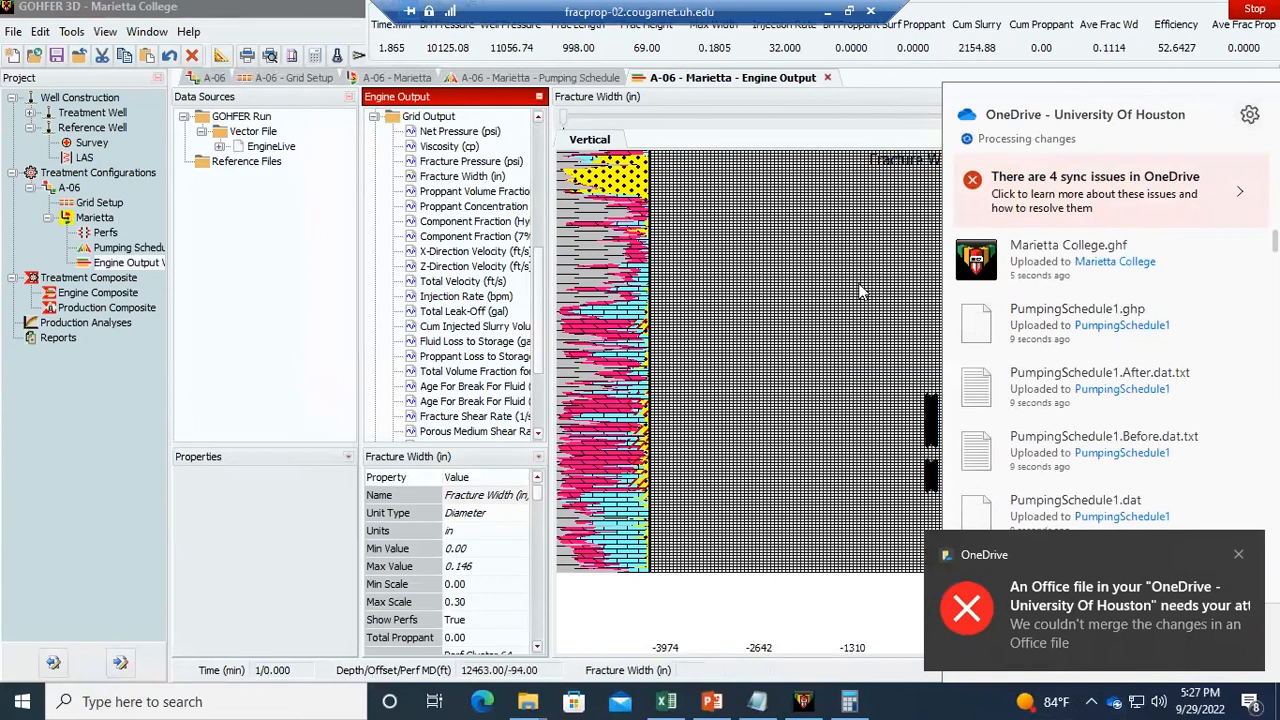
click(766, 304)
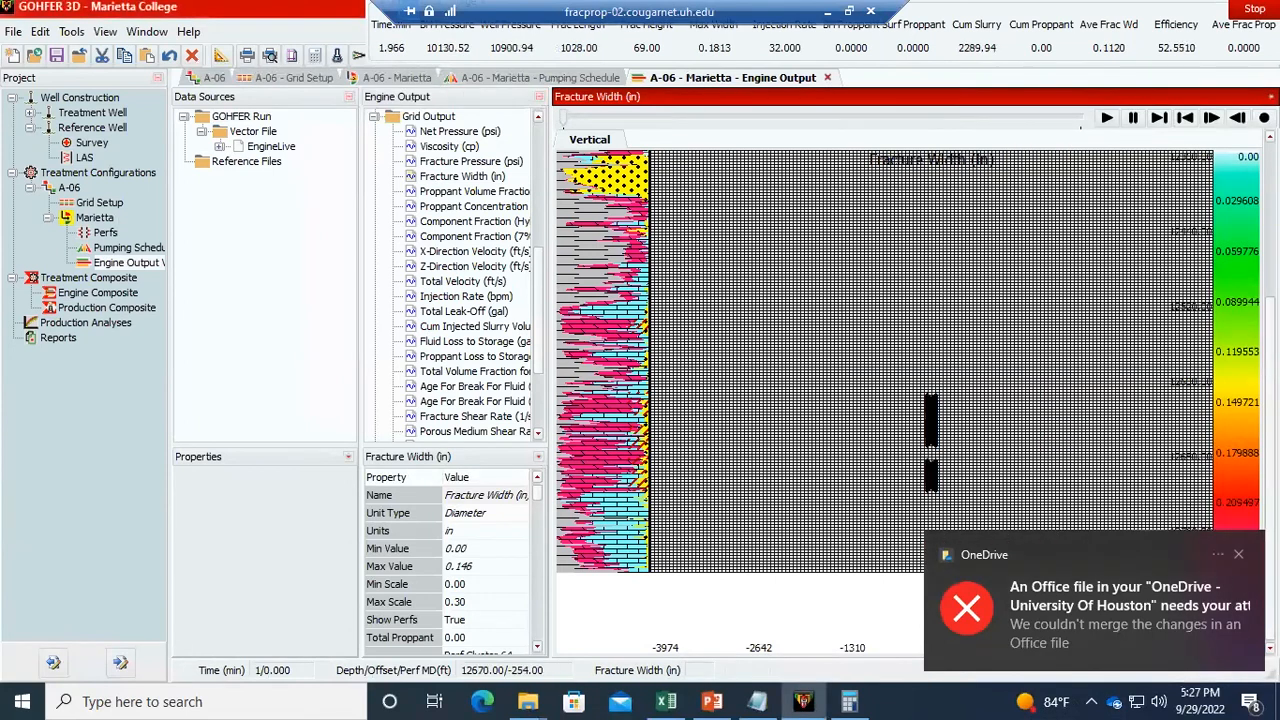
- Check the OneDrive sync issues, then reselect the fracture width grid output of the running simulation
click(1166, 557)
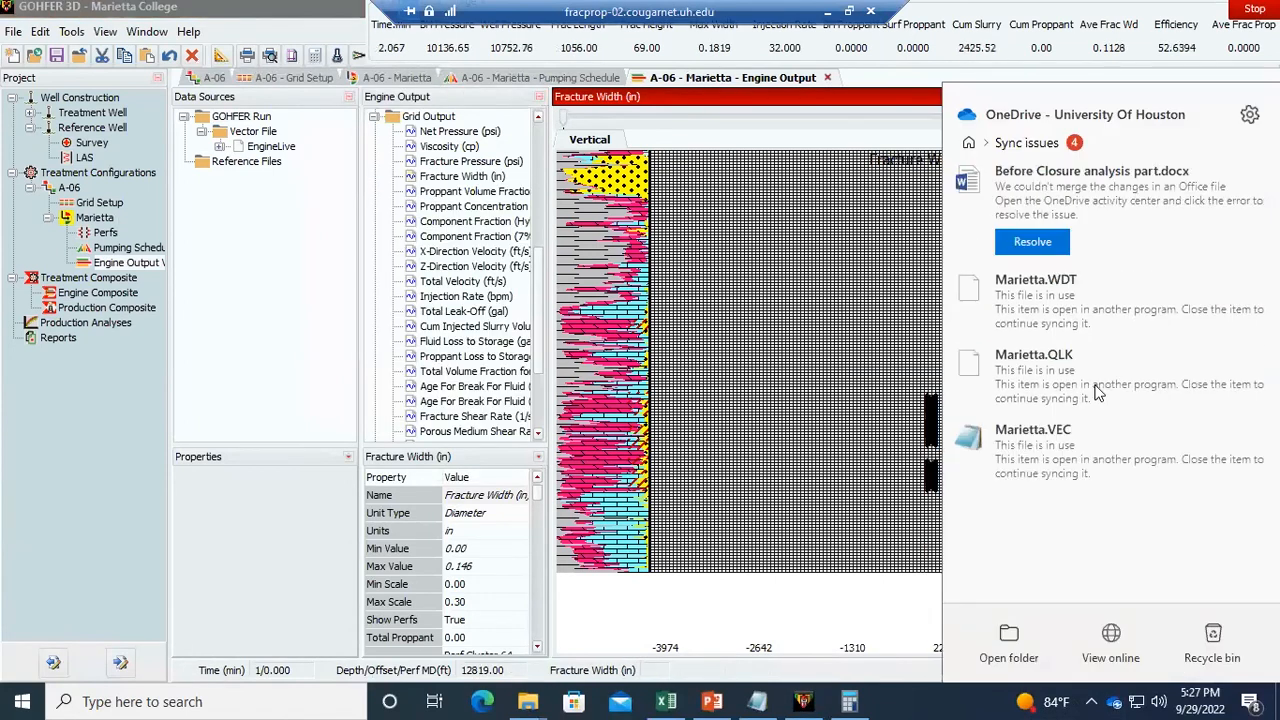
click(853, 490)
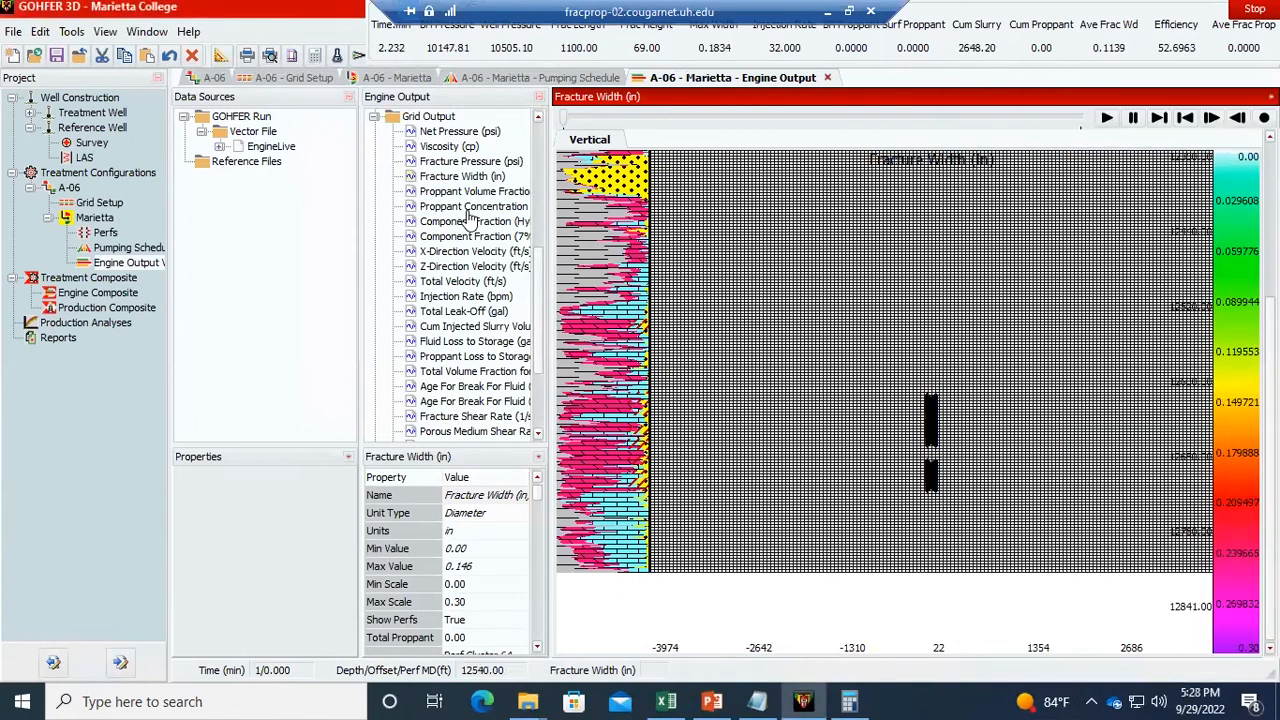
click(460, 176)
click(445, 161)
click(440, 177)
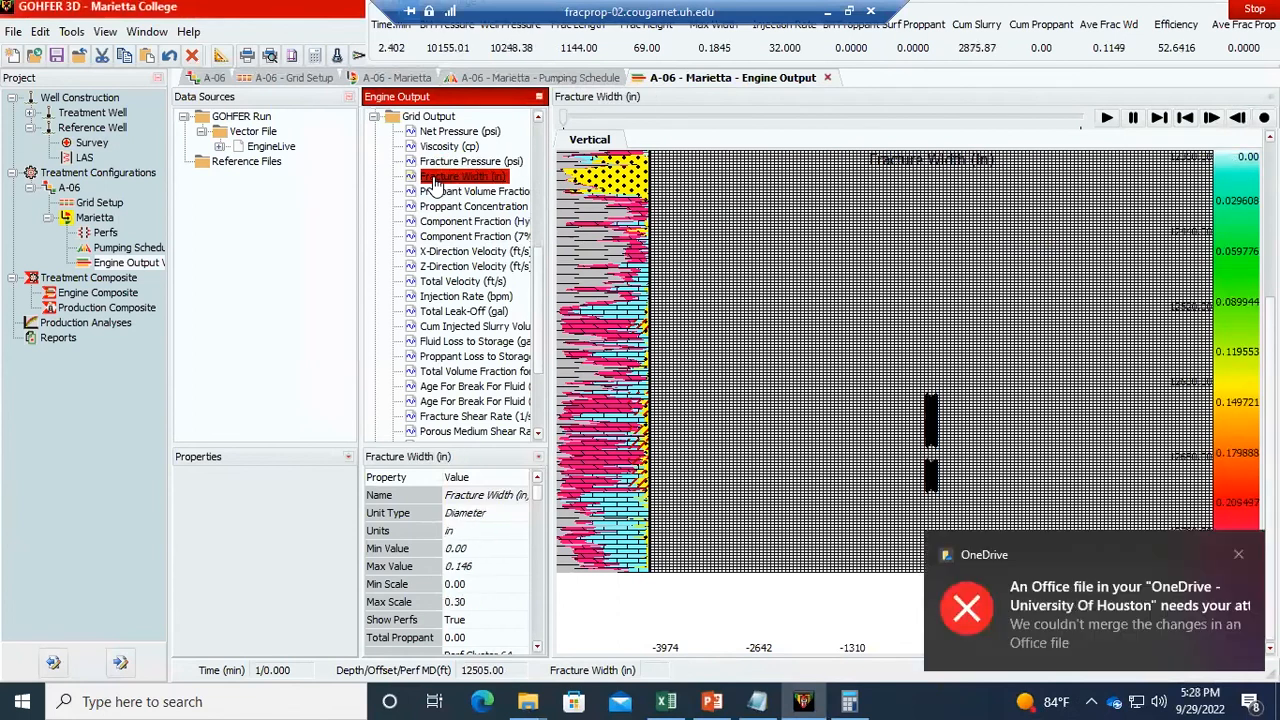
- Dismiss the OneDrive sync notification and lower the remote audio volume to 0
click(994, 566)
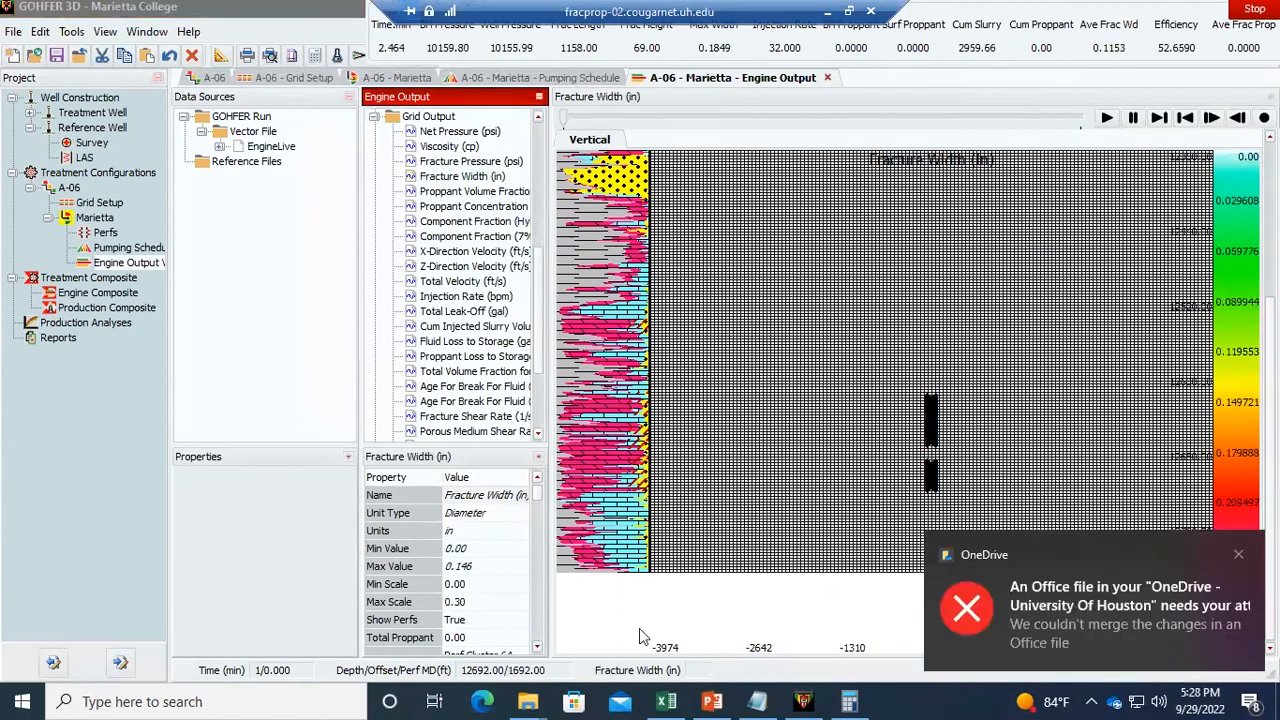
click(1240, 552)
click(1159, 702)
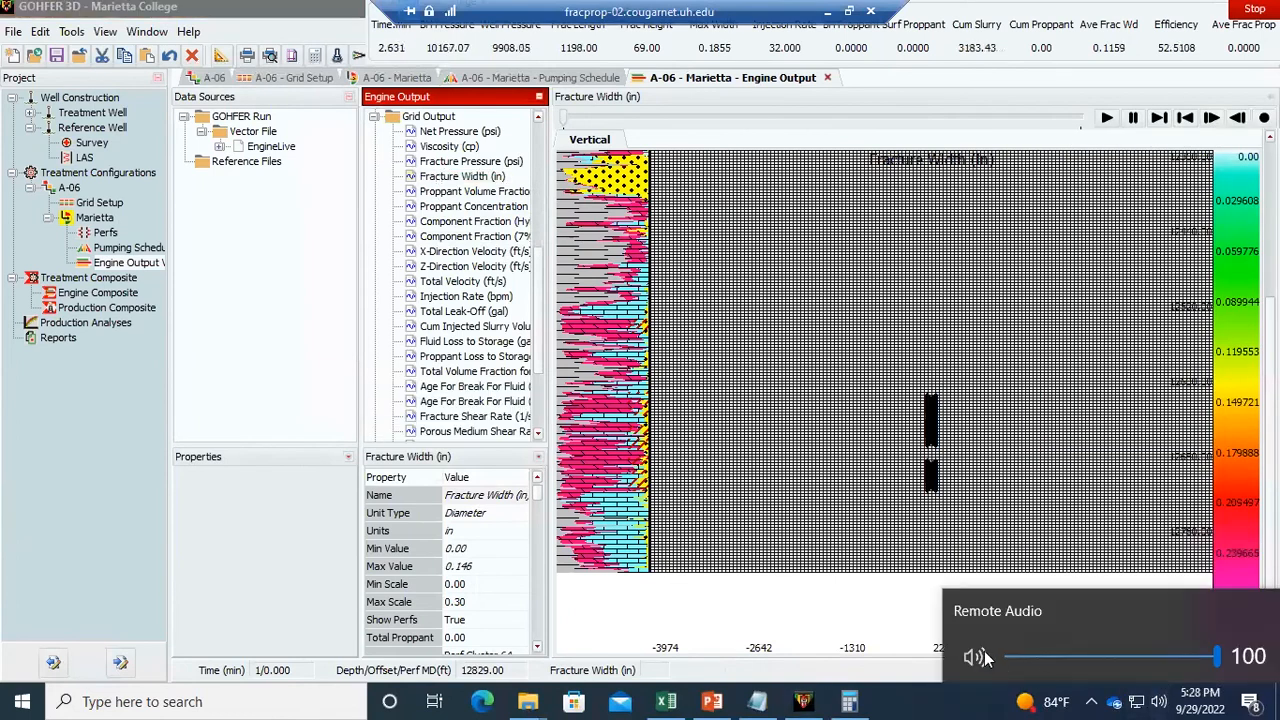
click(985, 658)
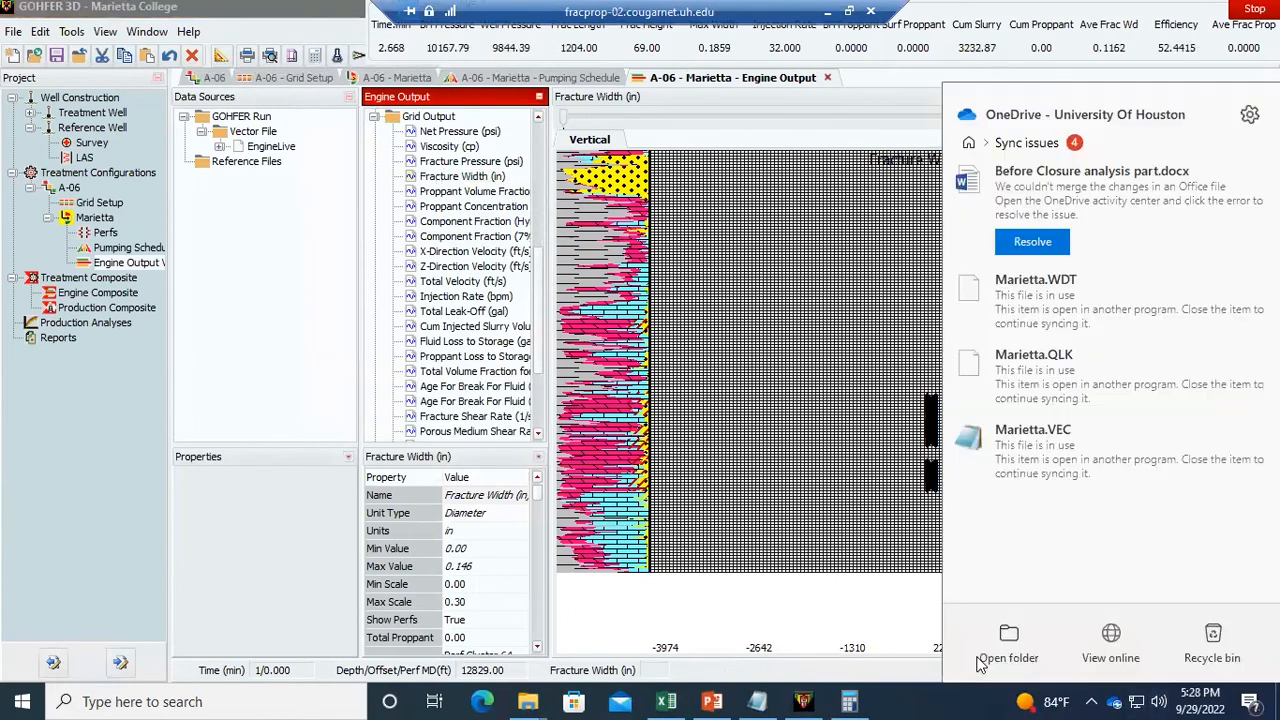
click(1159, 702)
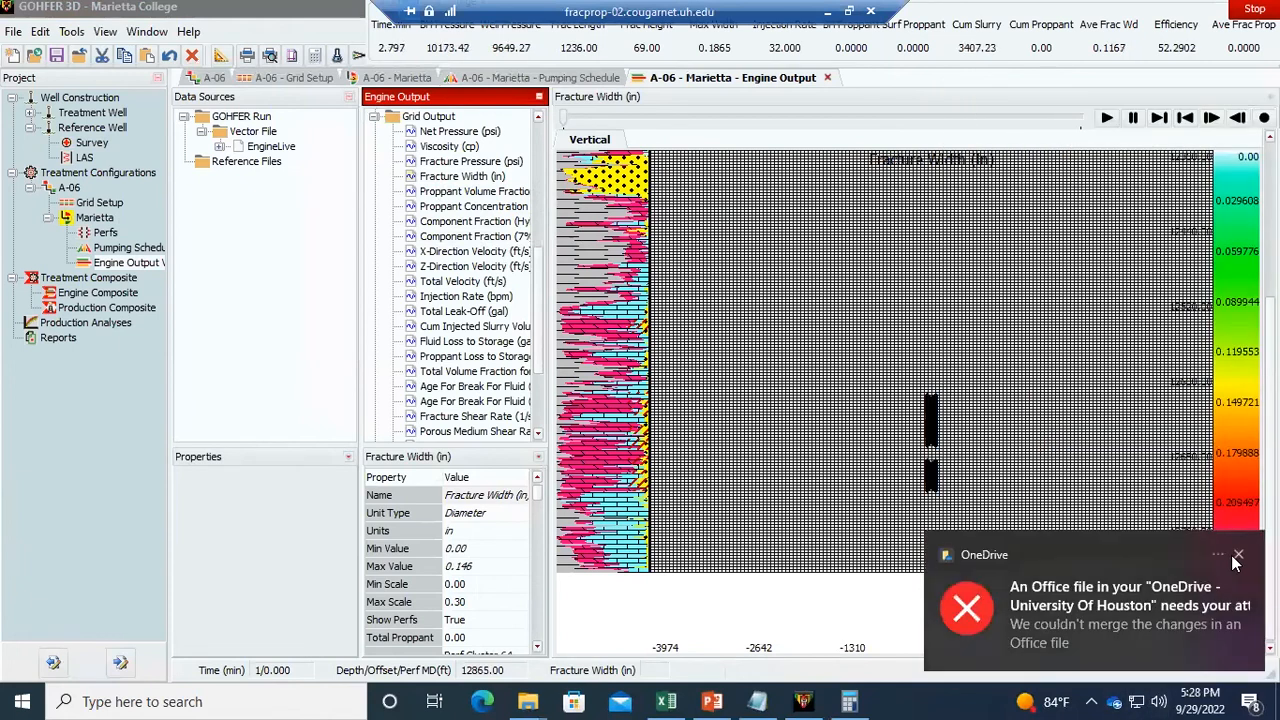
click(1235, 563)
click(1159, 702)
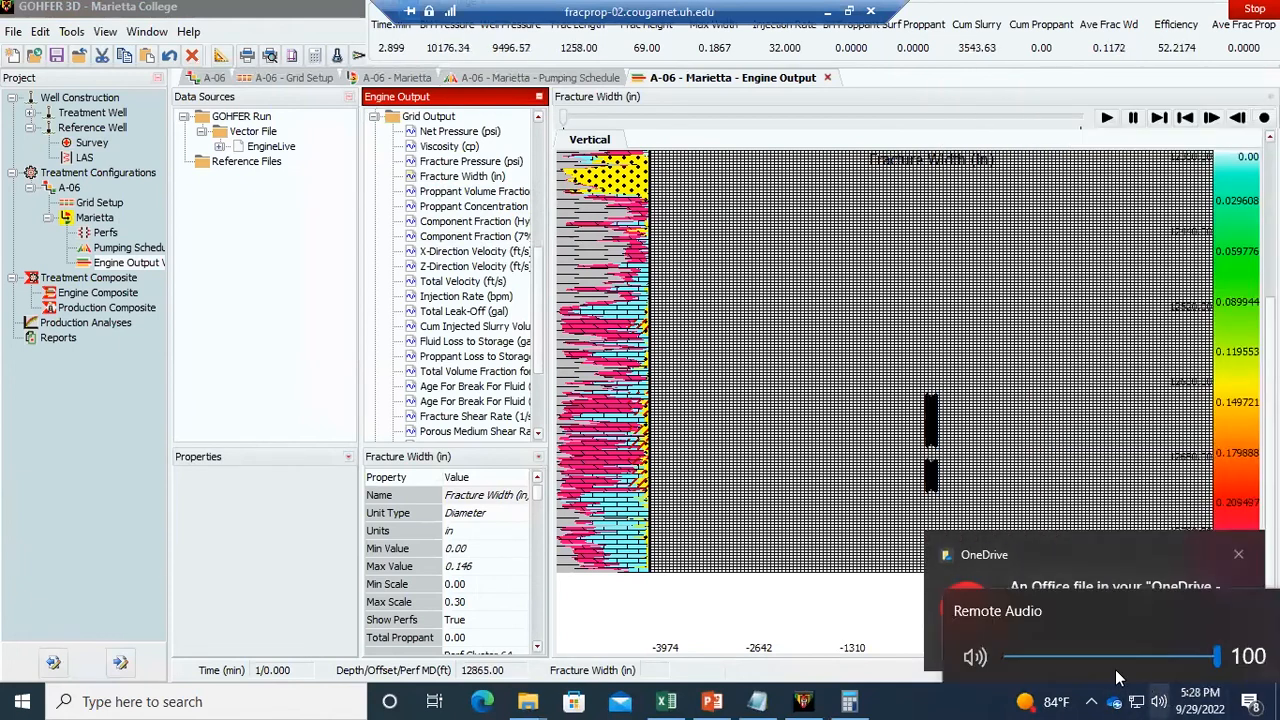
drag(1013, 659, 954, 660)
click(619, 447)
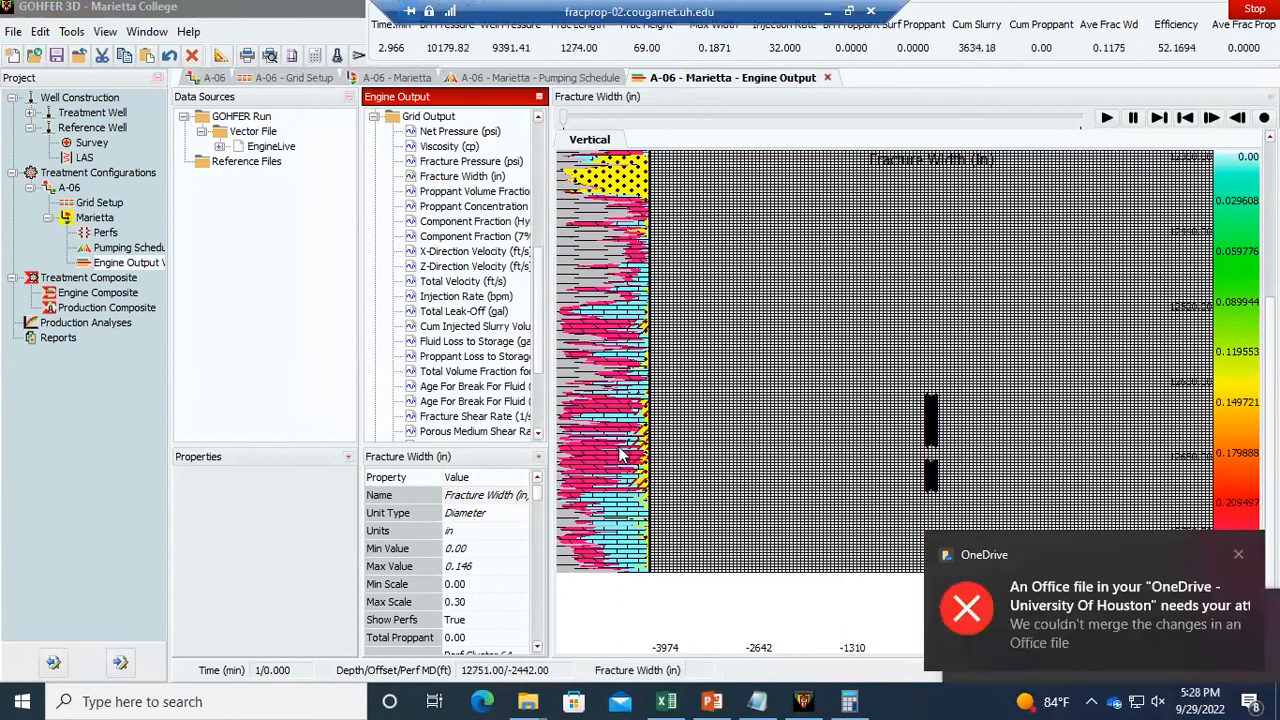
click(619, 447)
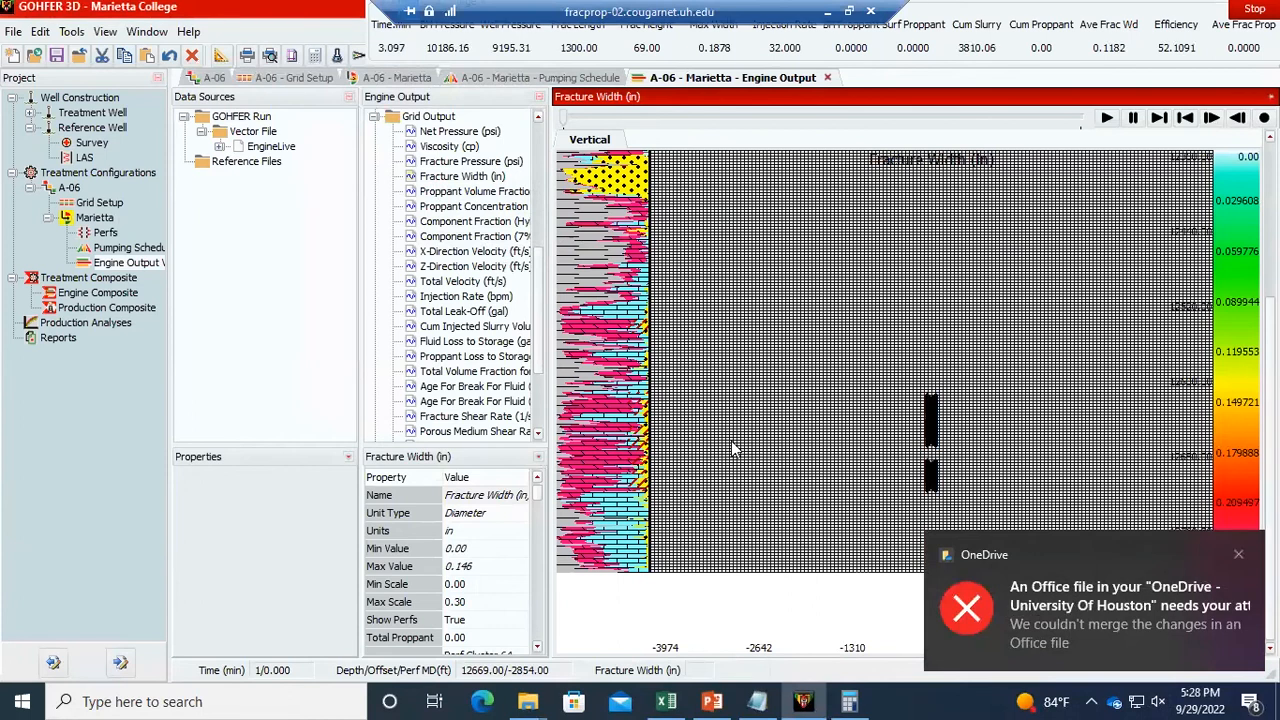
- Inspect the fracture pressure, viscosity, net pressure and fracture width grid outputs of the running simulation
drag(449, 251, 451, 171)
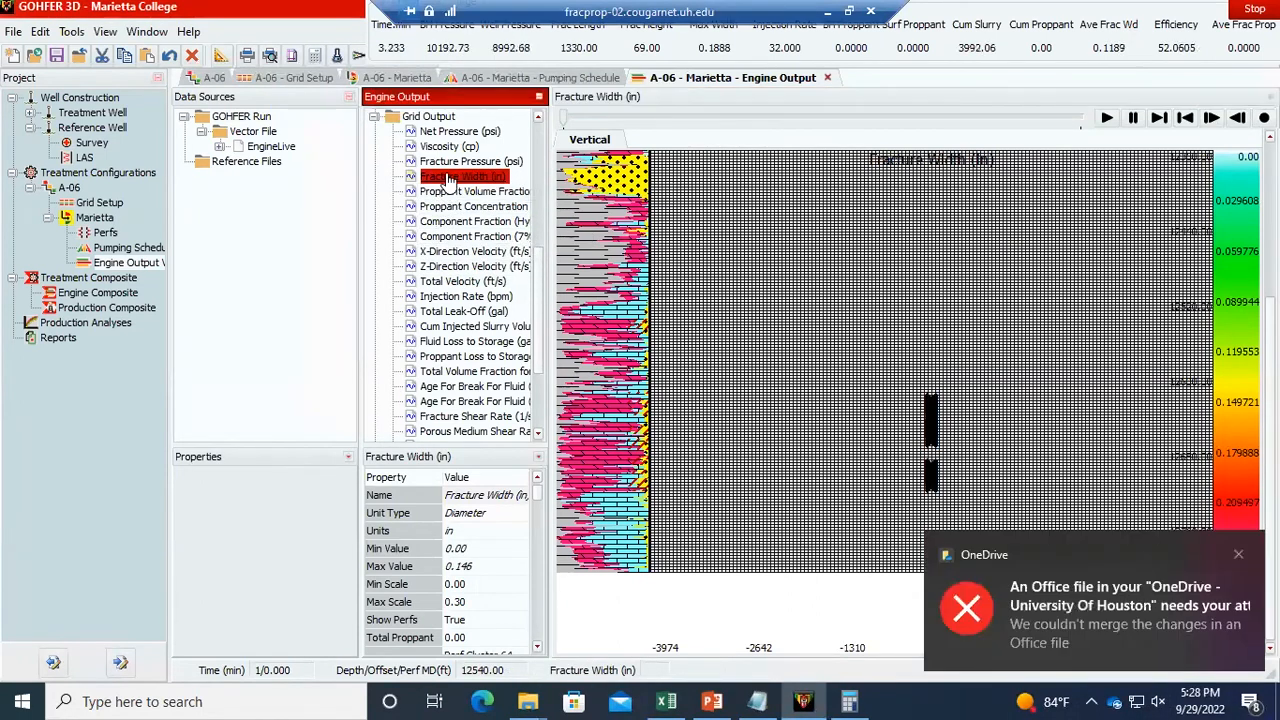
click(452, 164)
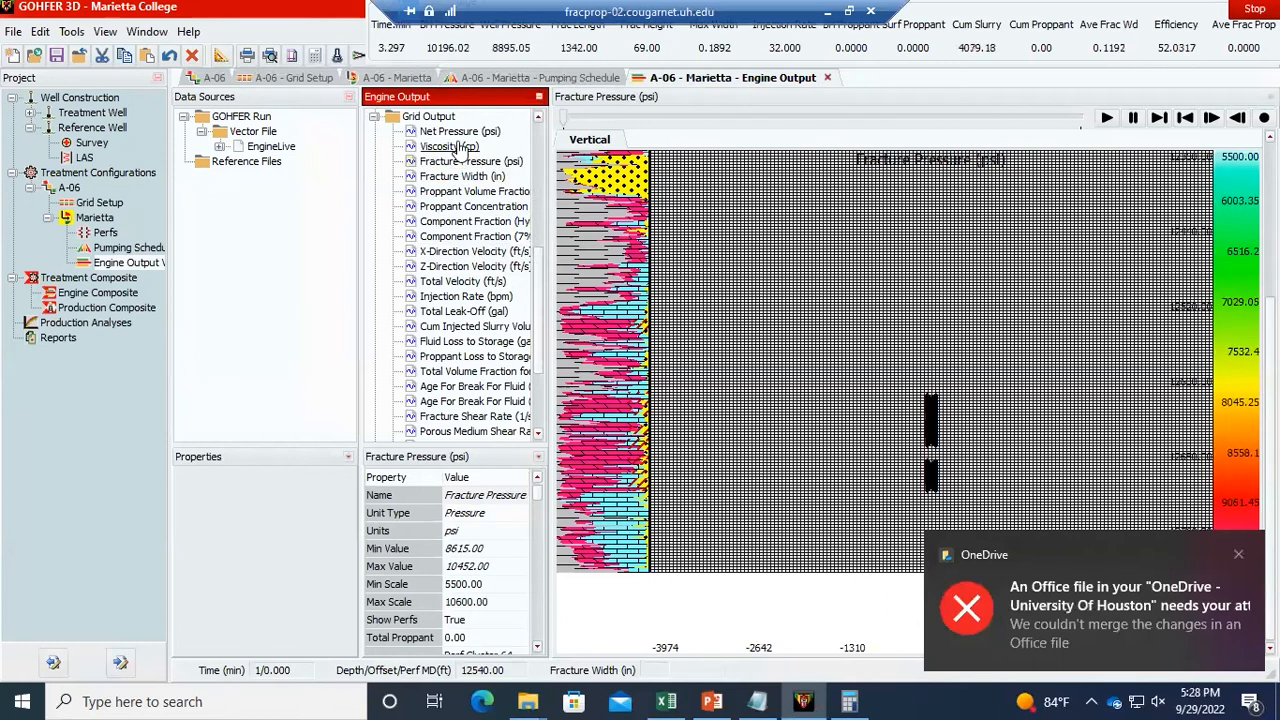
click(456, 146)
click(459, 133)
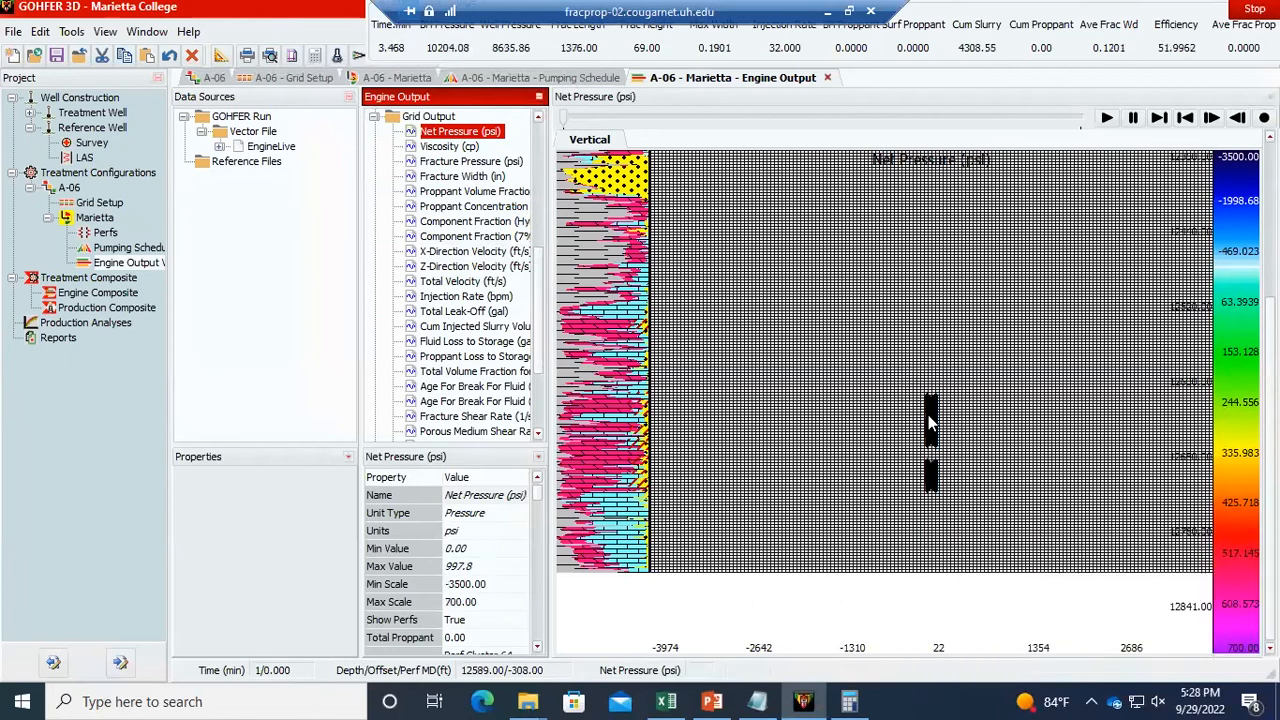
click(449, 180)
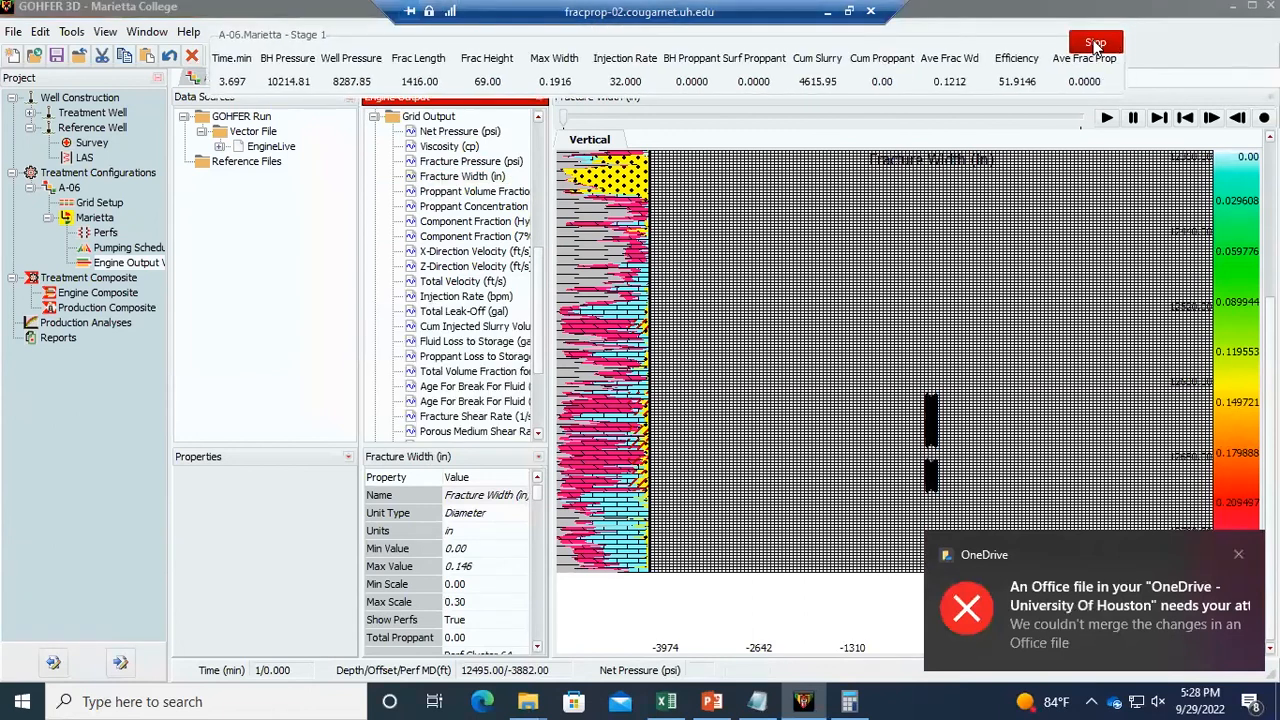
- Stop the running Marietta simulation, decline to keep the restart file, and dismiss the OneDrive notification
click(1096, 45)
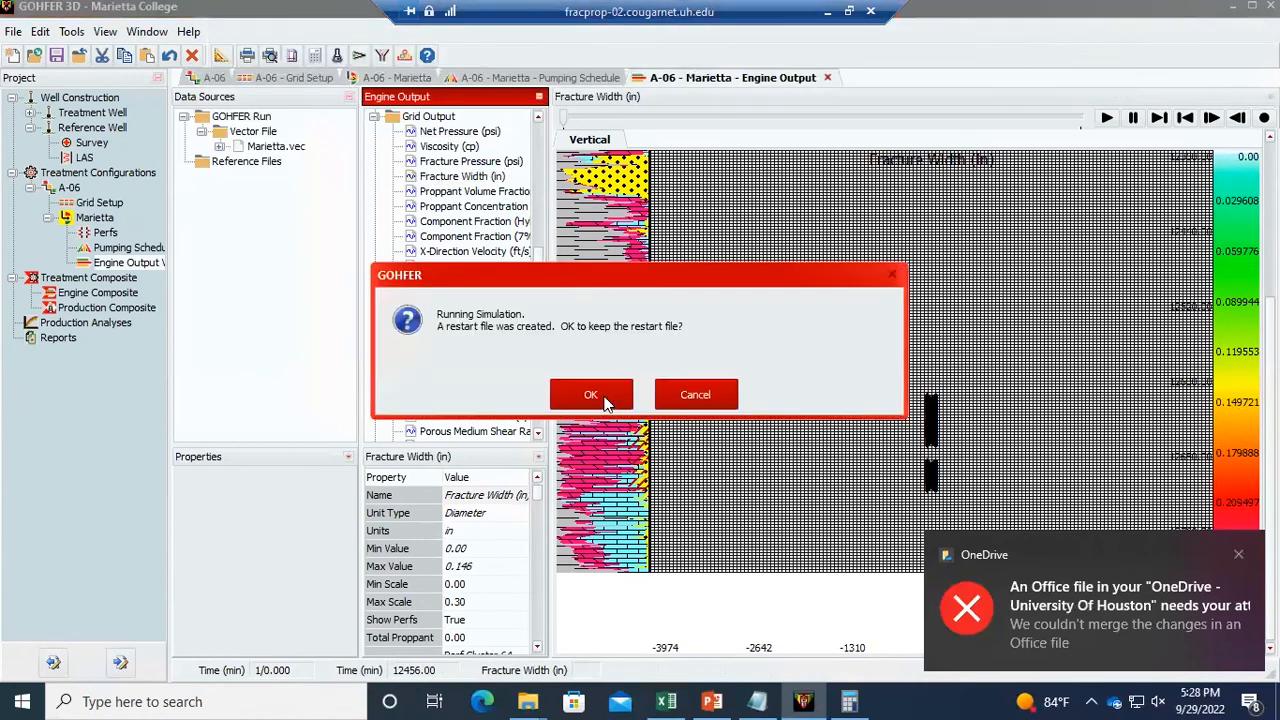
click(666, 396)
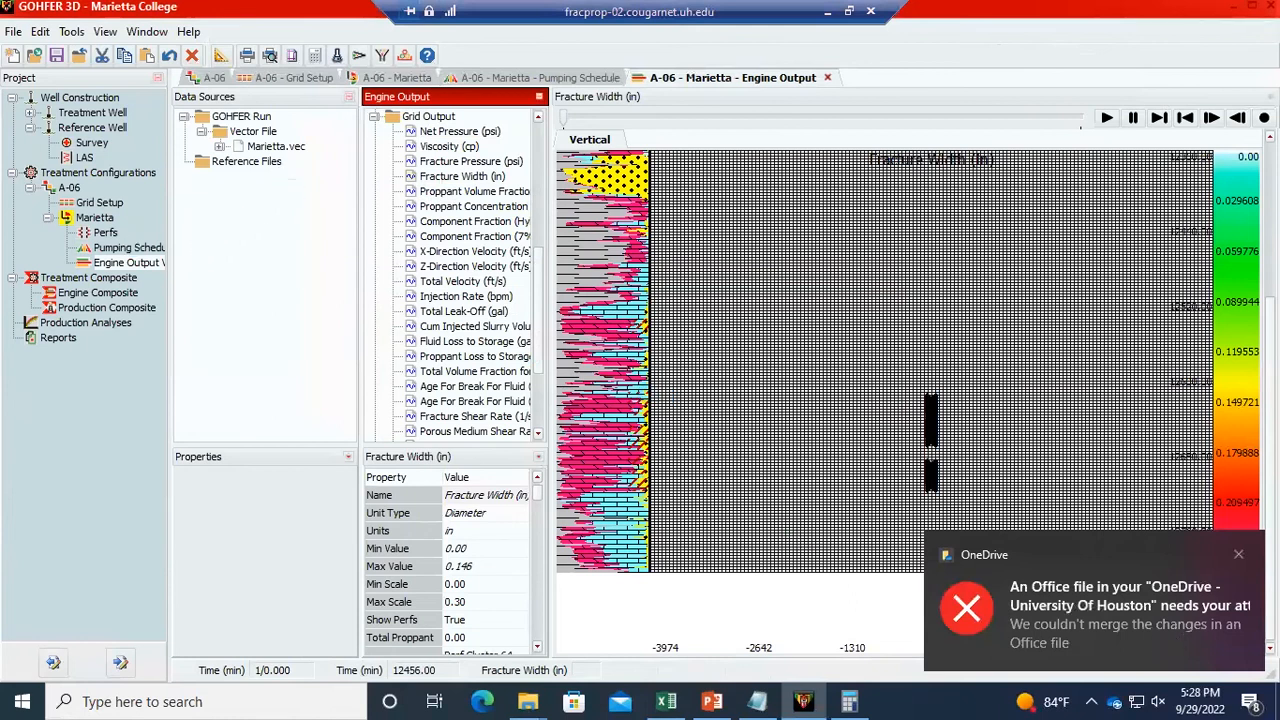
click(1240, 556)
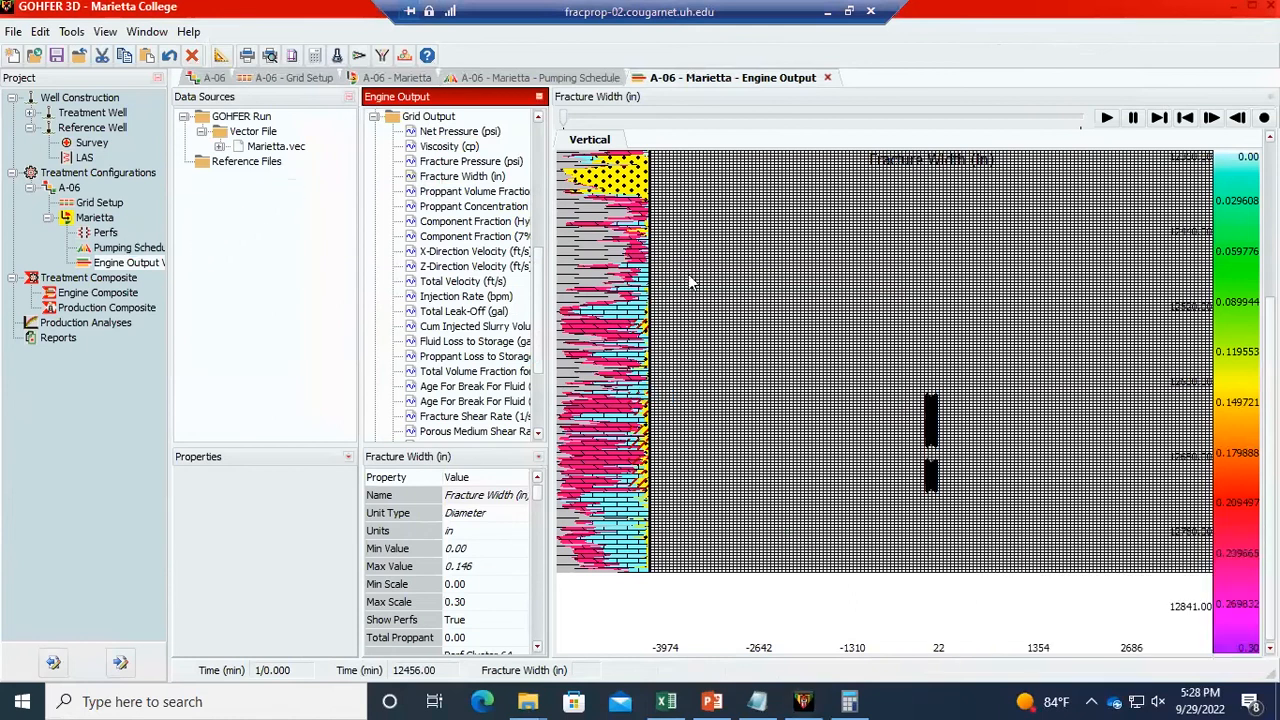
- Look at the Marietta pumping schedule, dismiss the OneDrive notification and check the remote audio volume
click(807, 46)
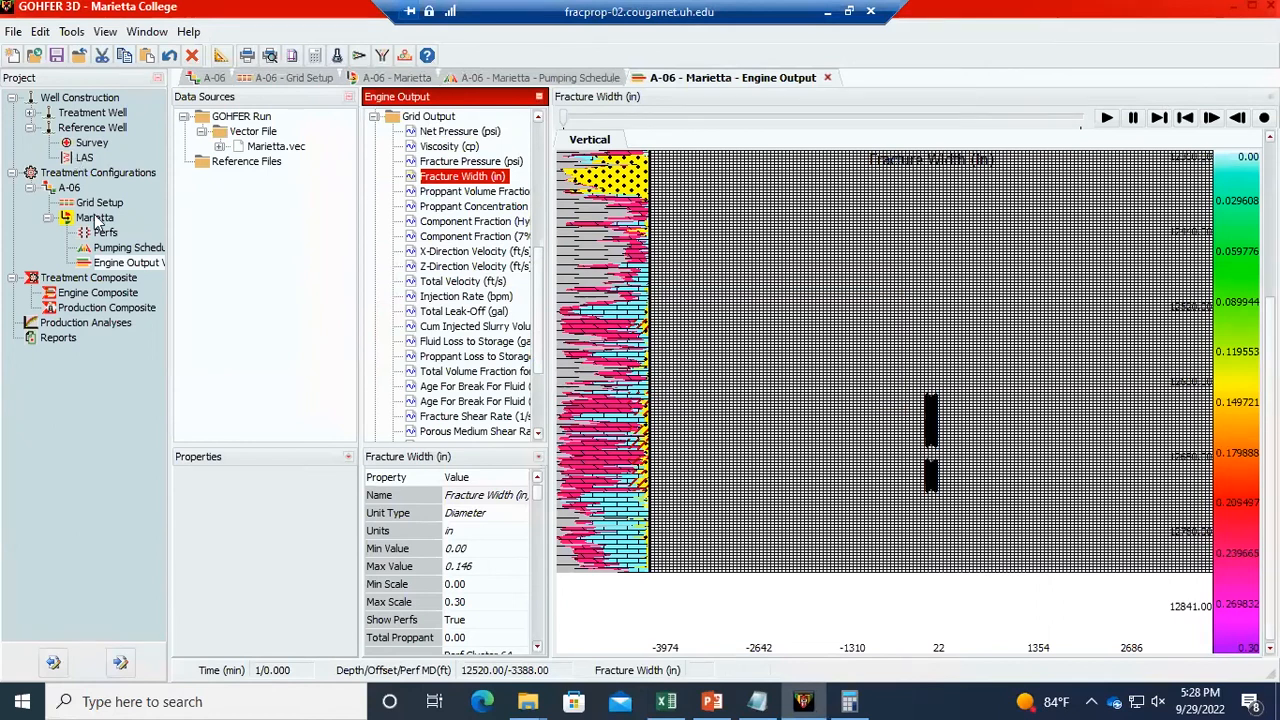
double_click(103, 247)
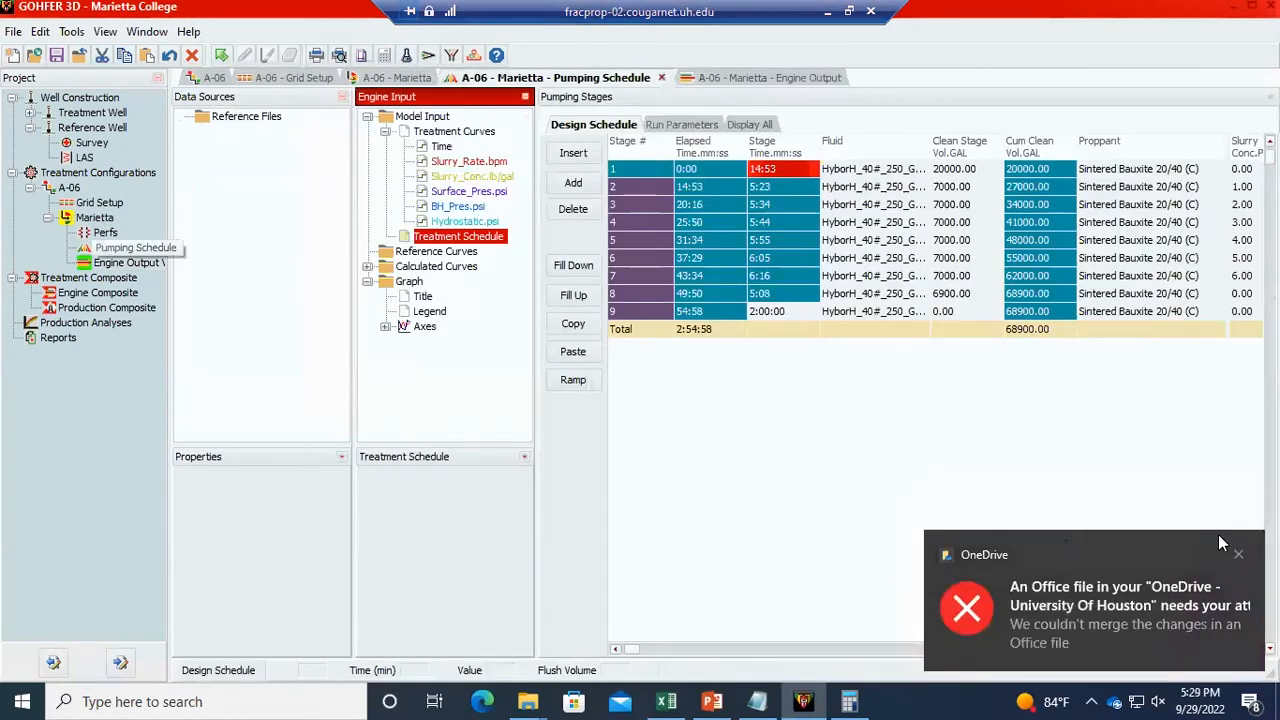
click(1238, 554)
click(1161, 700)
drag(1008, 656, 1046, 658)
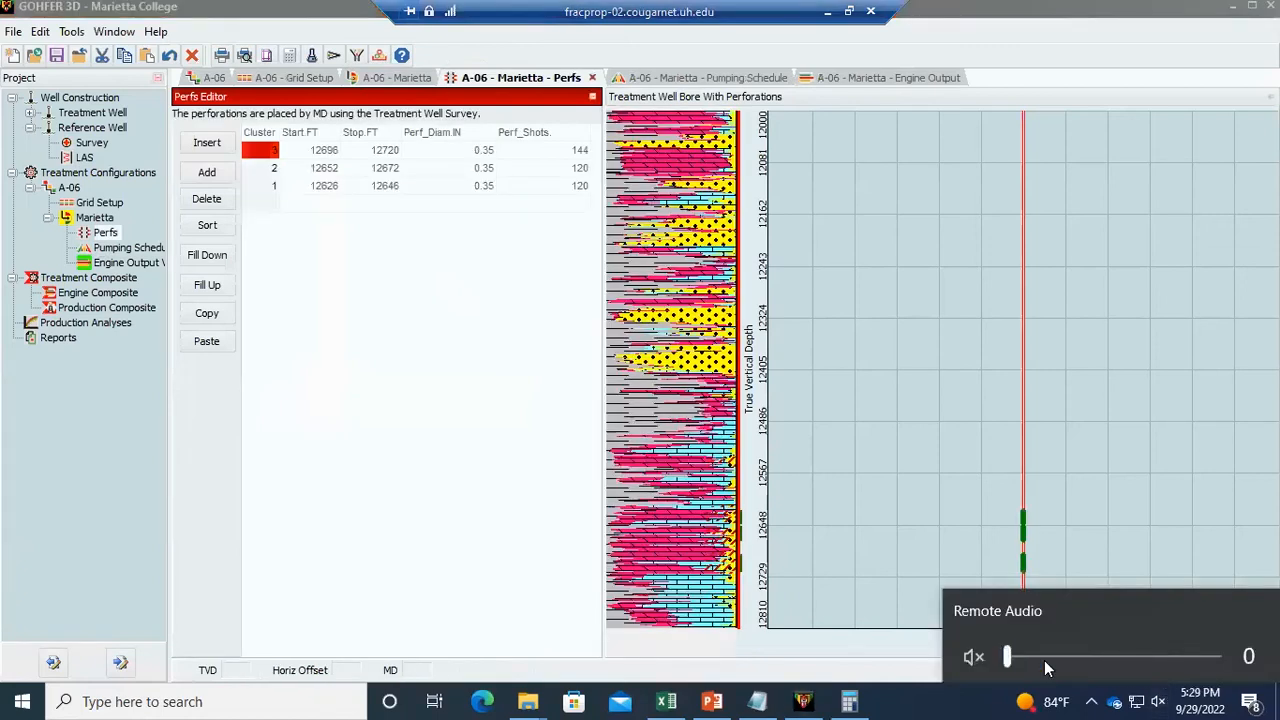
- In the A-06 grid setup, set the node size to 5 ft in the grid properties
click(86, 233)
click(95, 216)
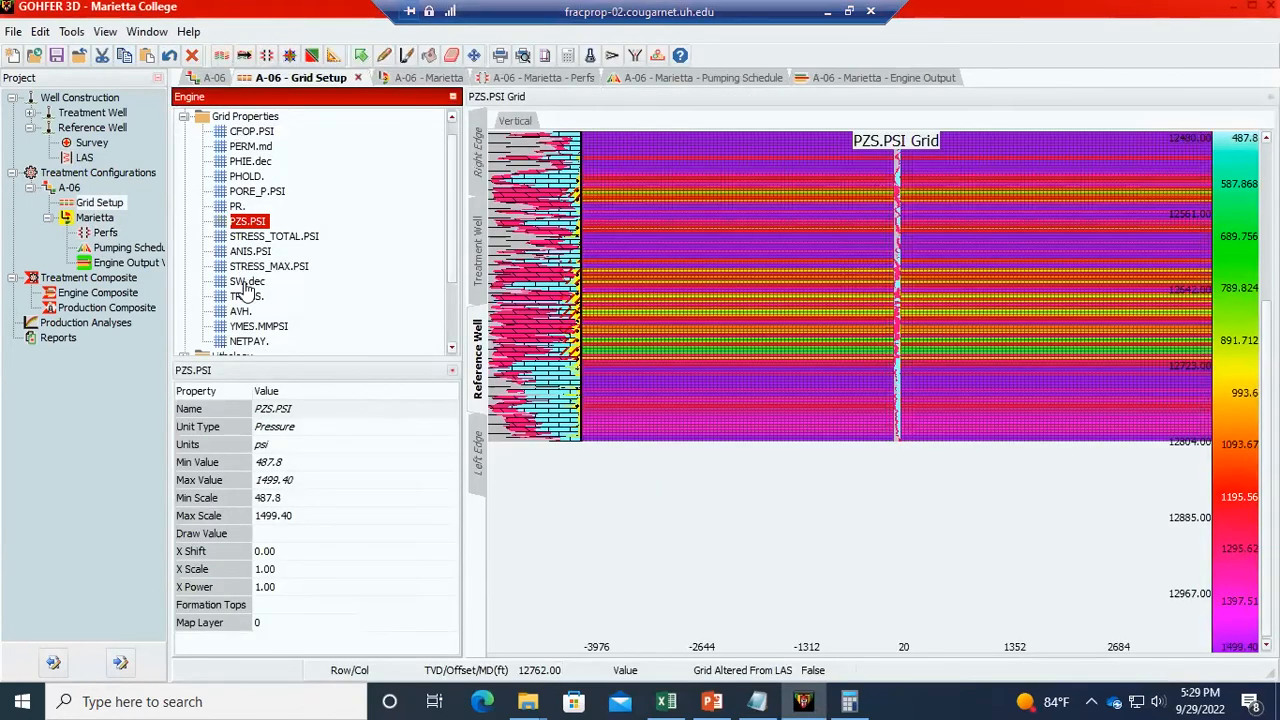
scroll(247, 289, down, 2)
scroll(262, 160, up, 2)
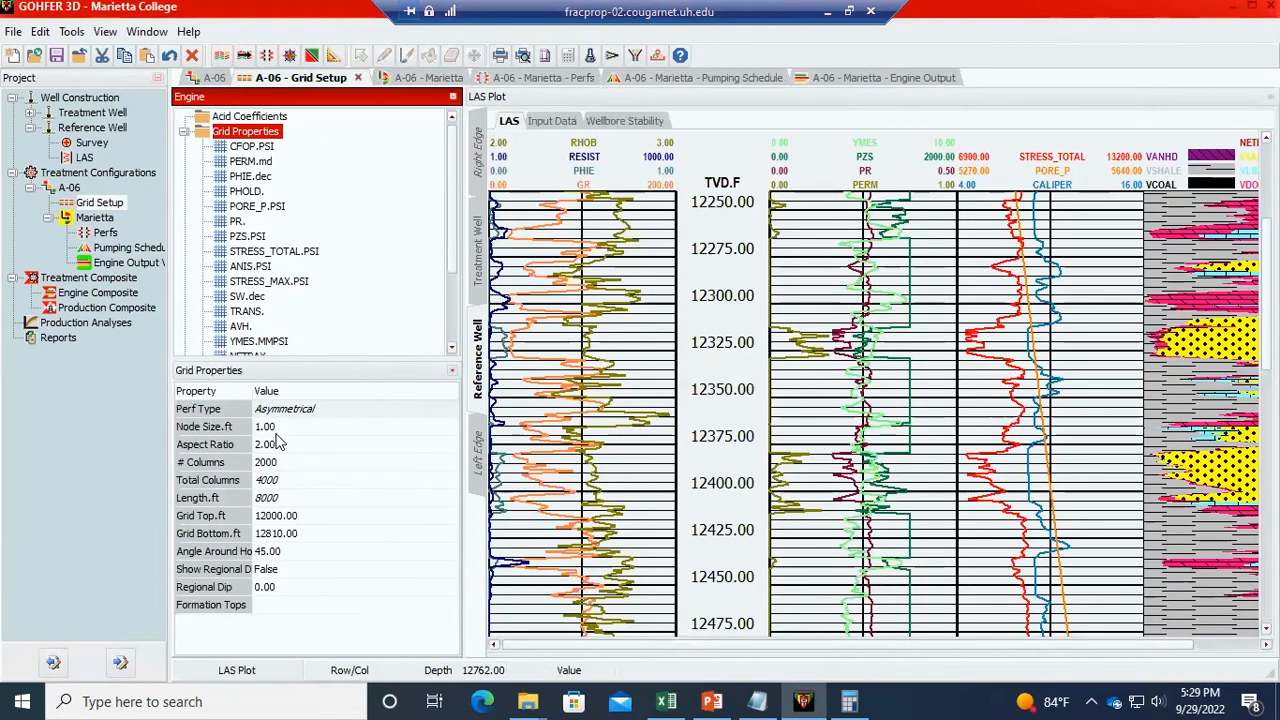
click(266, 426)
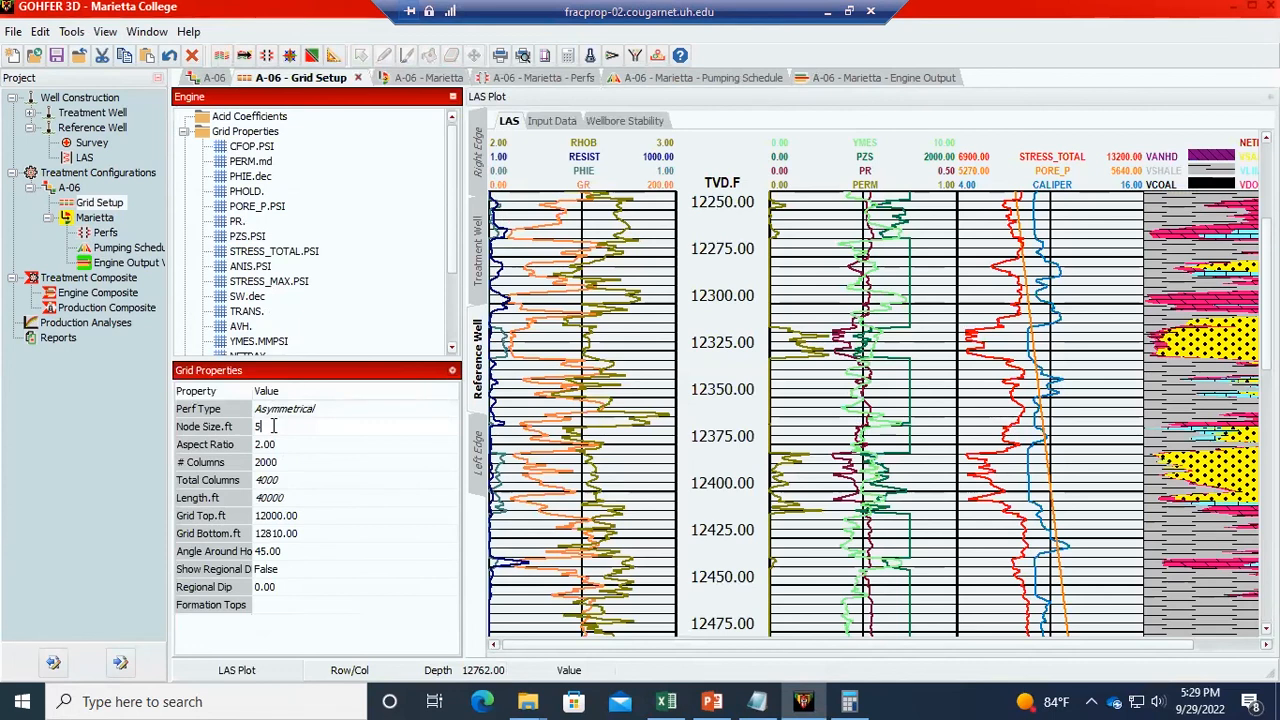
- Return to the Marietta design and run the engine with the coarser grid
click(103, 233)
click(103, 233)
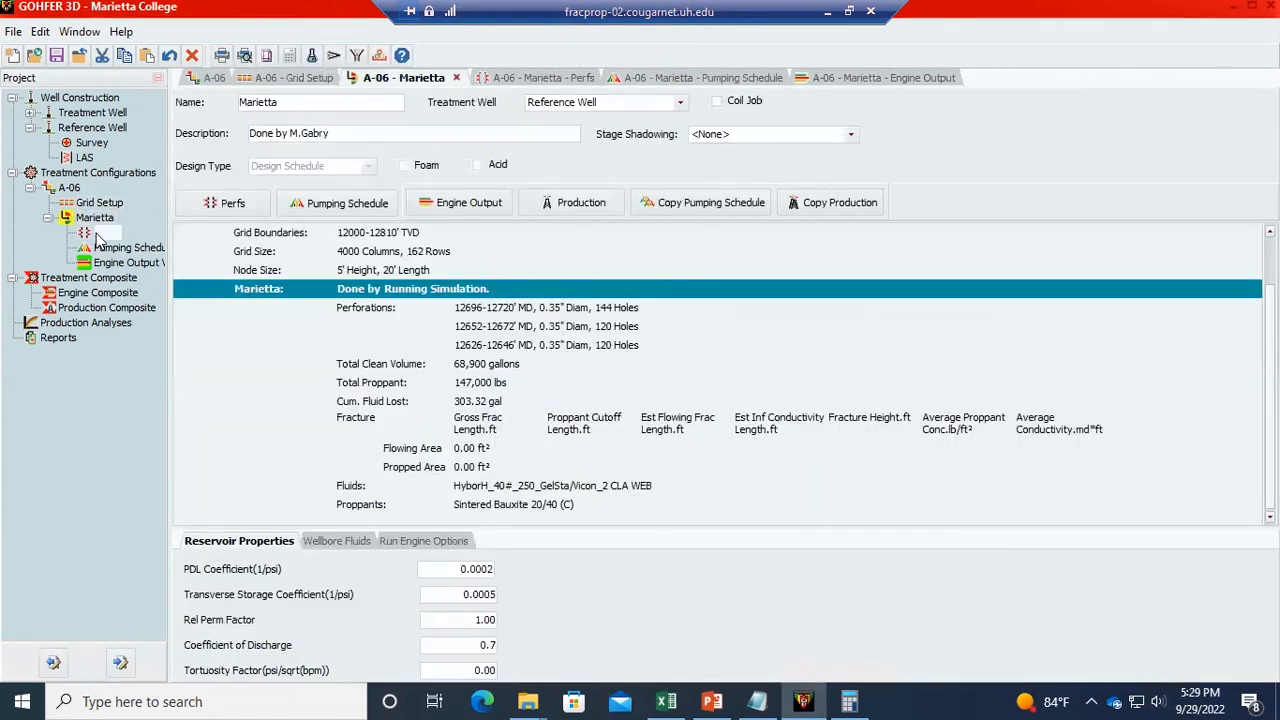
click(94, 217)
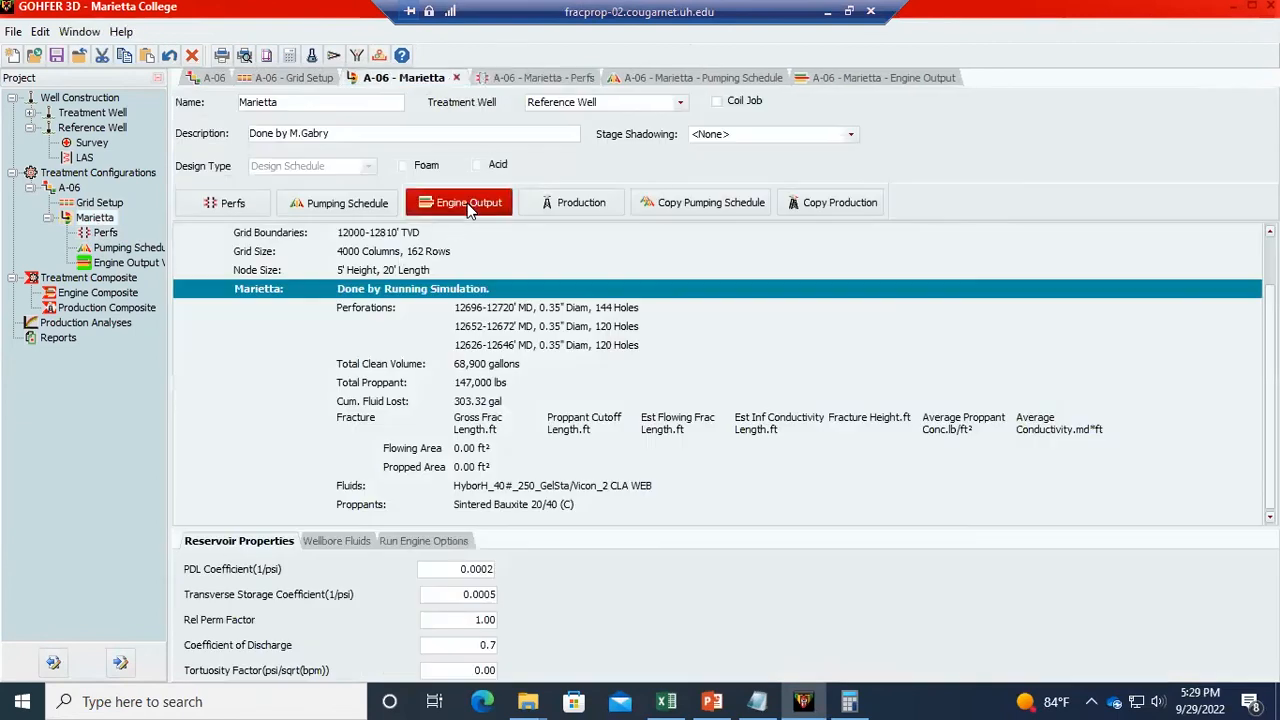
click(468, 206)
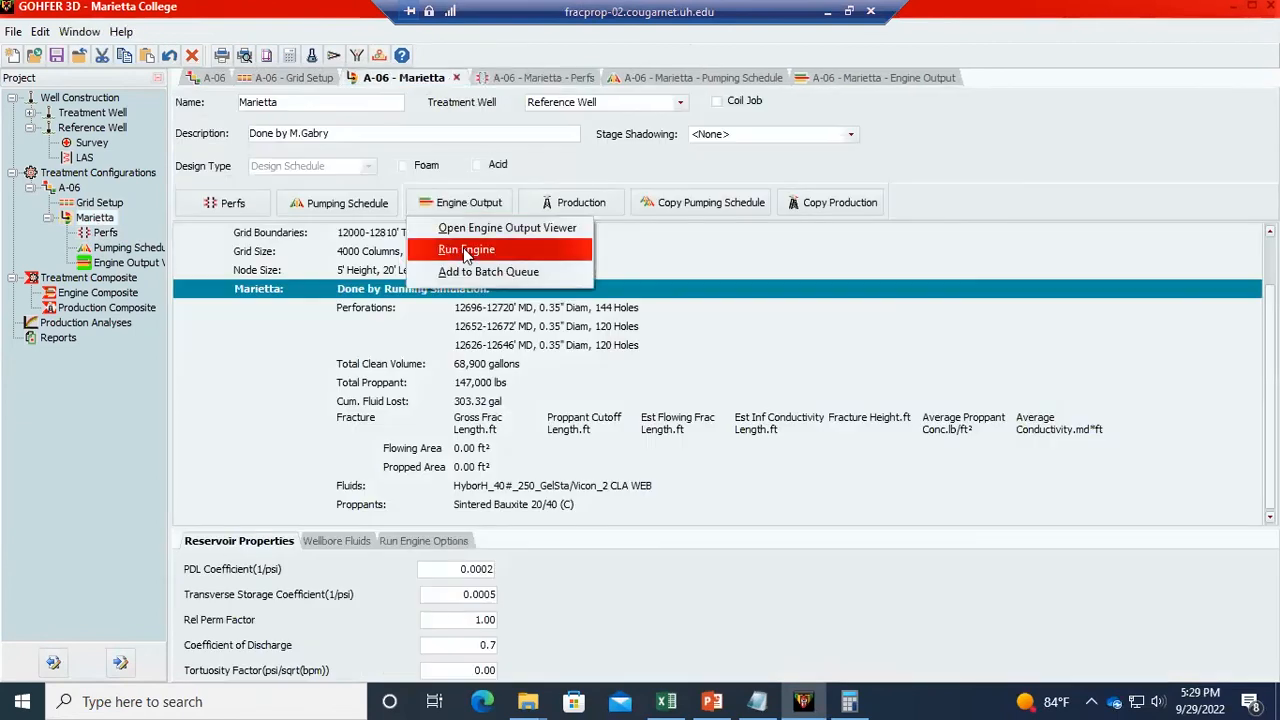
click(465, 254)
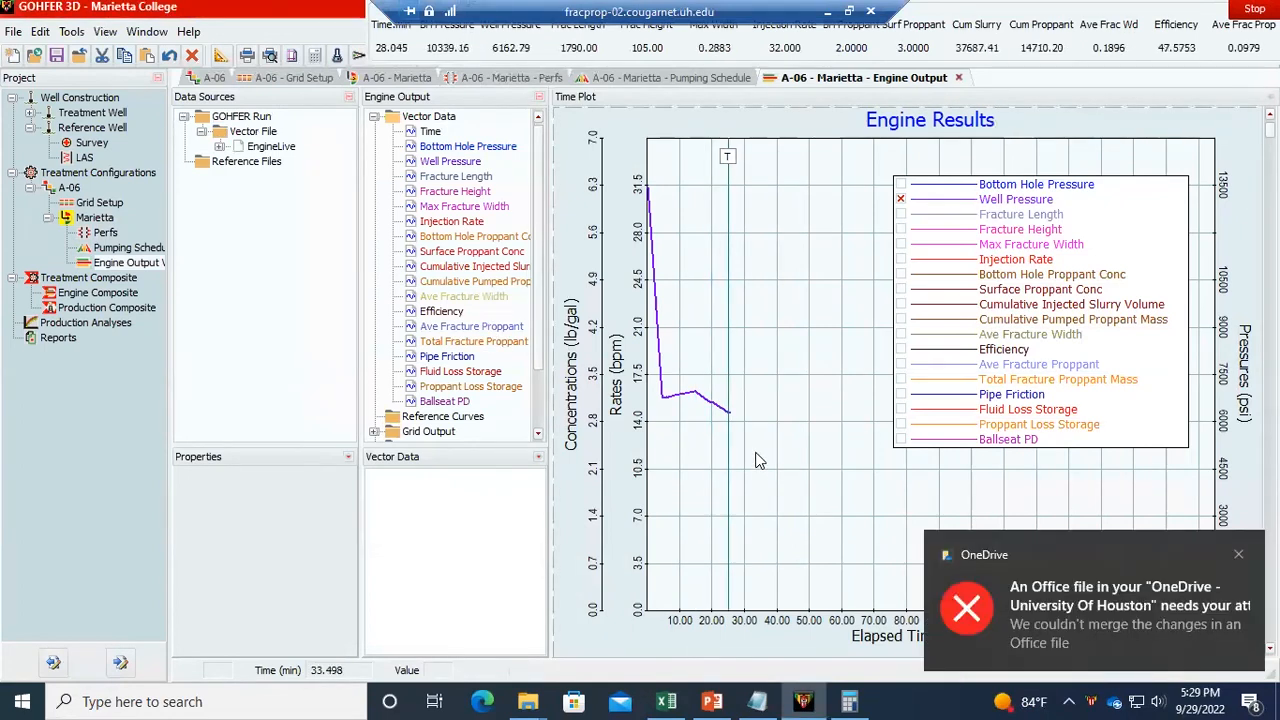
- Show the fracture width grid output of the new run and dismiss the OneDrive notification
scroll(427, 352, down, 2)
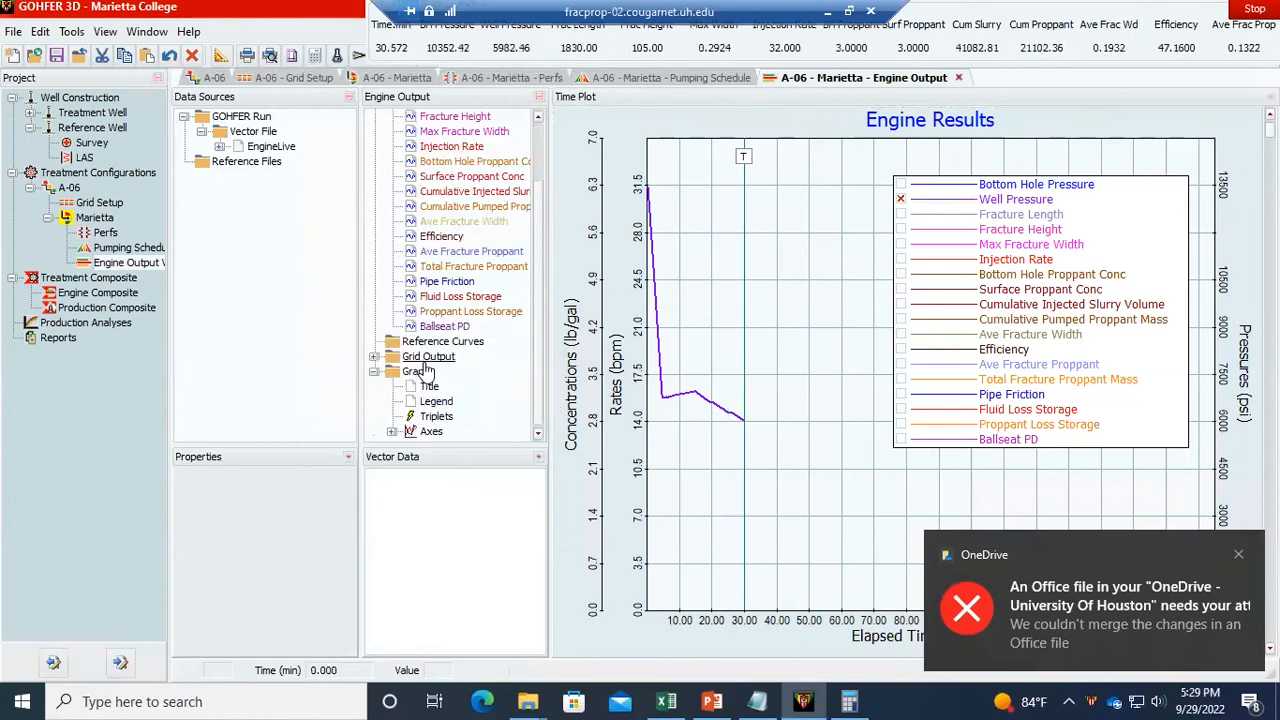
click(375, 357)
click(468, 177)
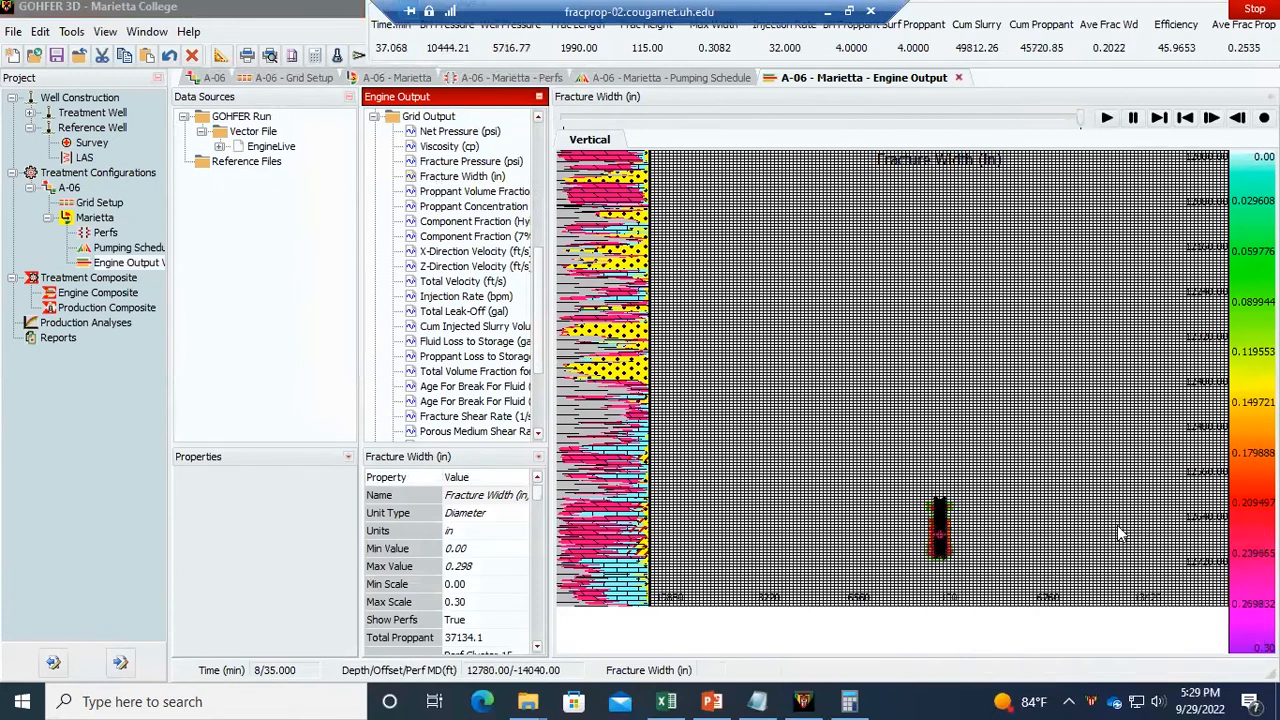
click(820, 391)
click(1238, 555)
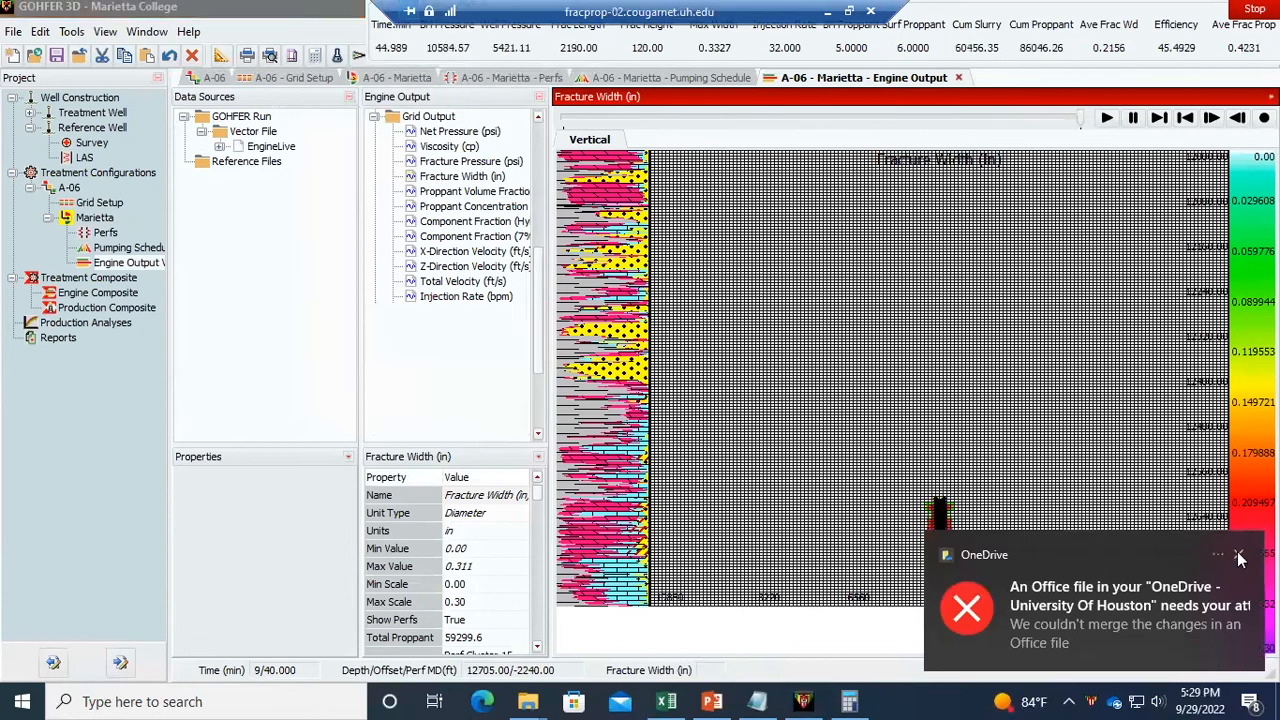
click(1238, 555)
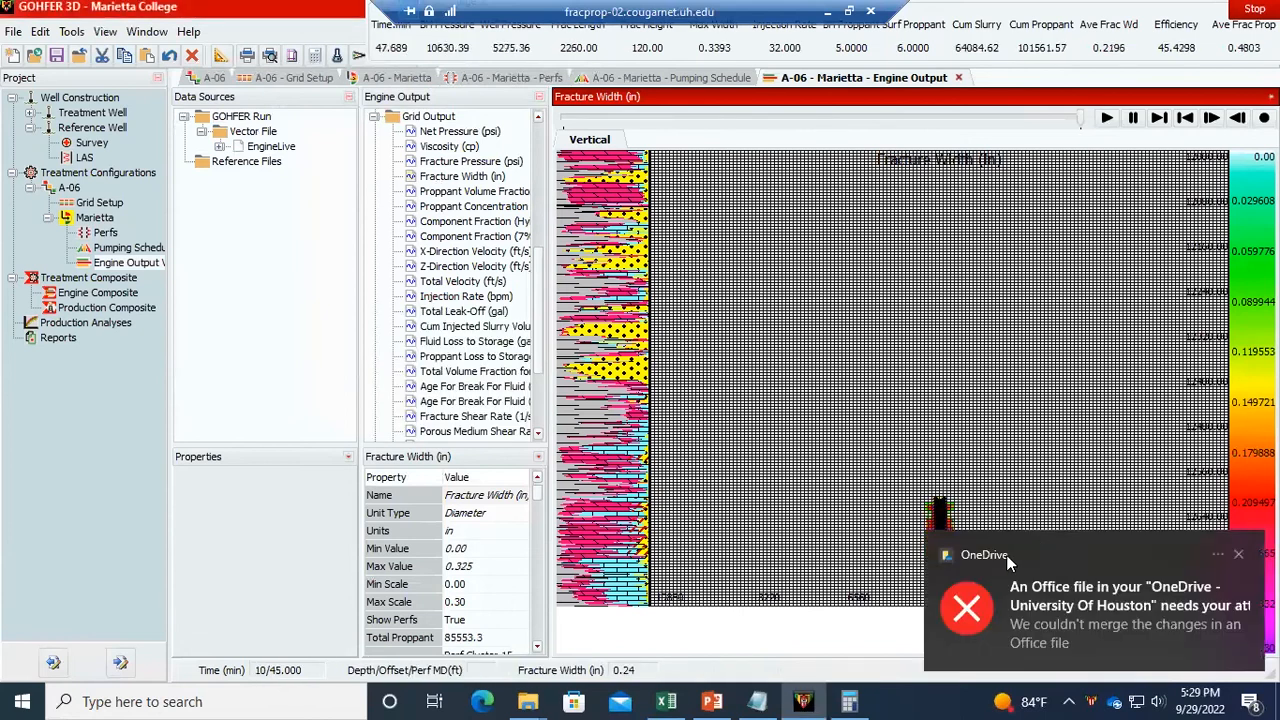
- Quit OneDrive so its sync alerts stop, confirm closing it, and dismiss the remaining notification
click(1130, 598)
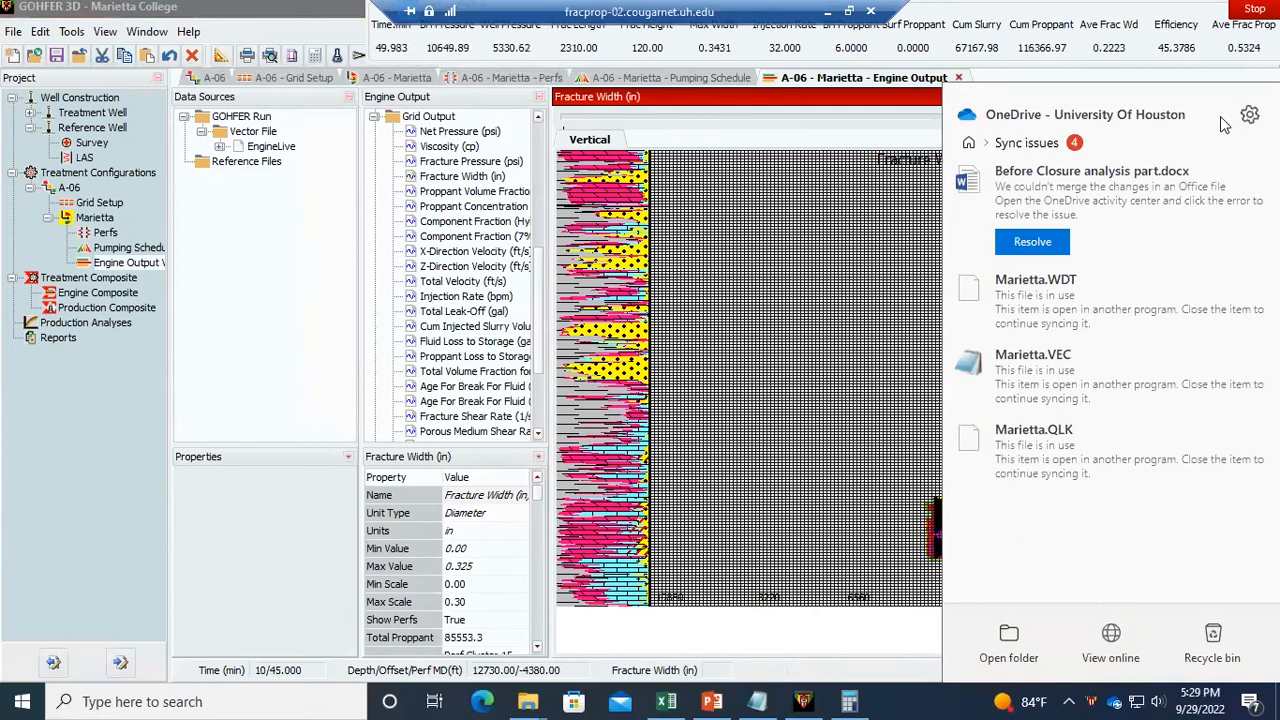
right_click(1114, 697)
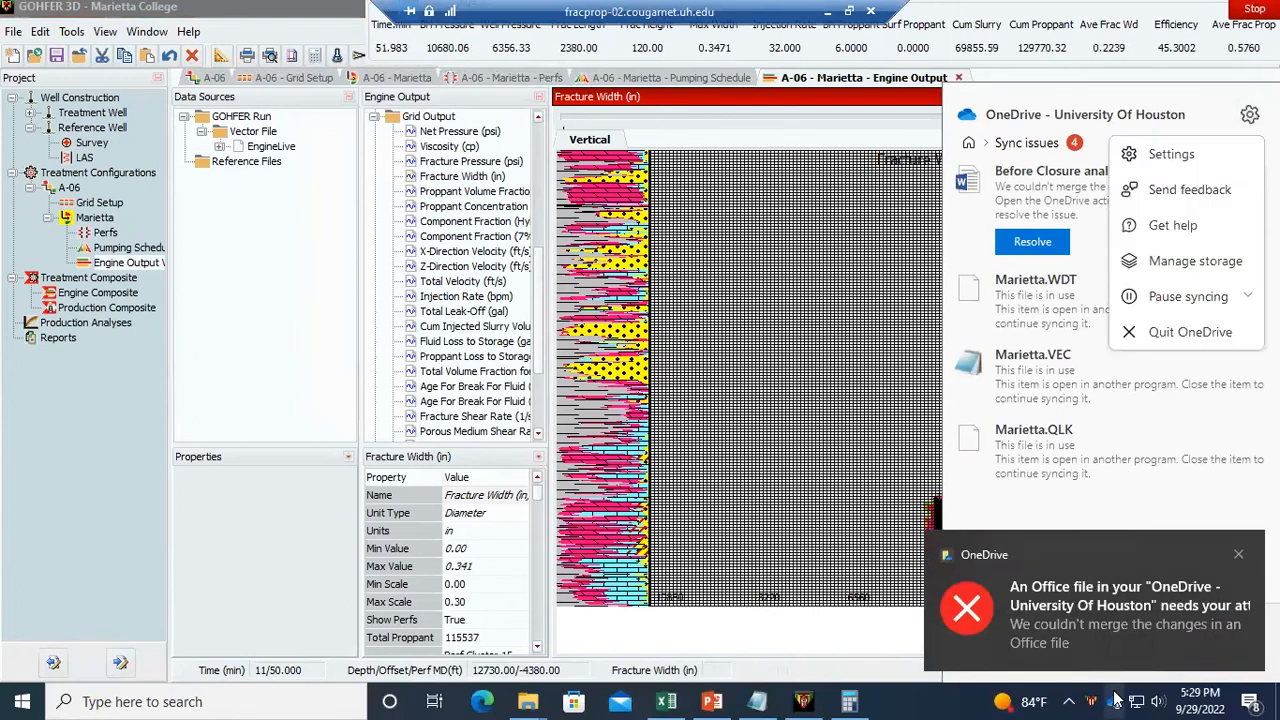
click(1114, 697)
click(1114, 697)
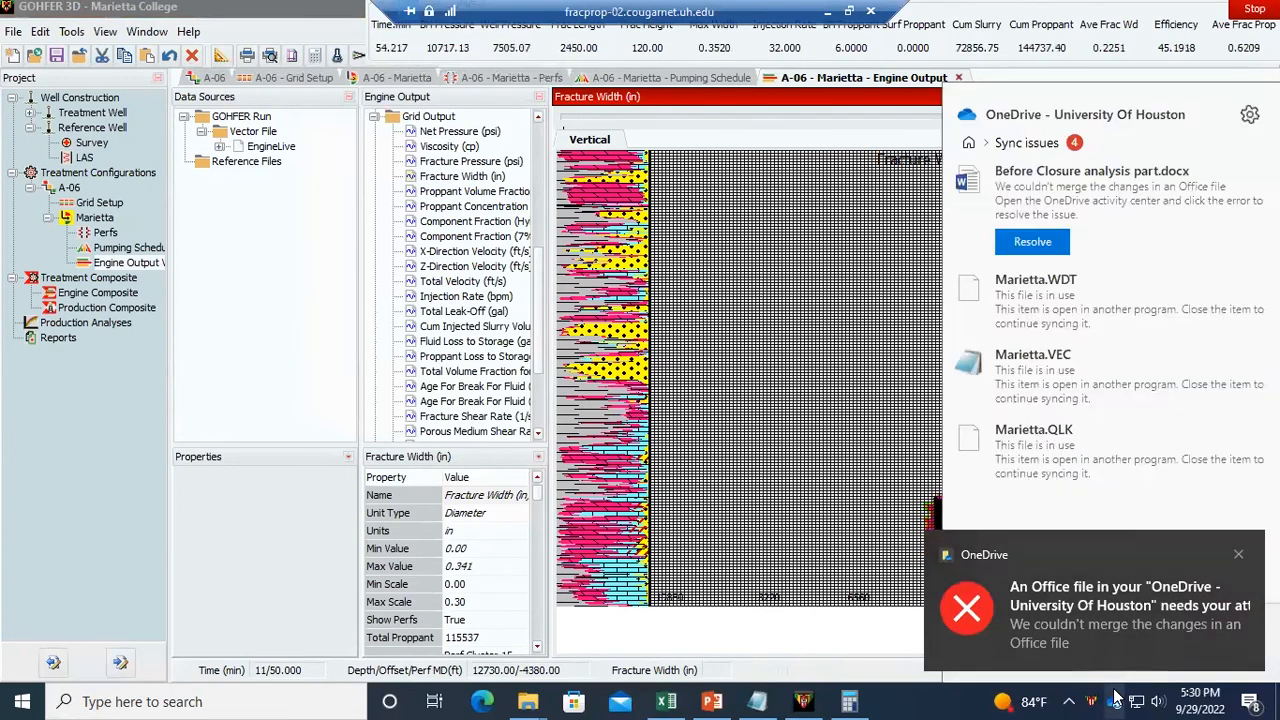
right_click(1114, 697)
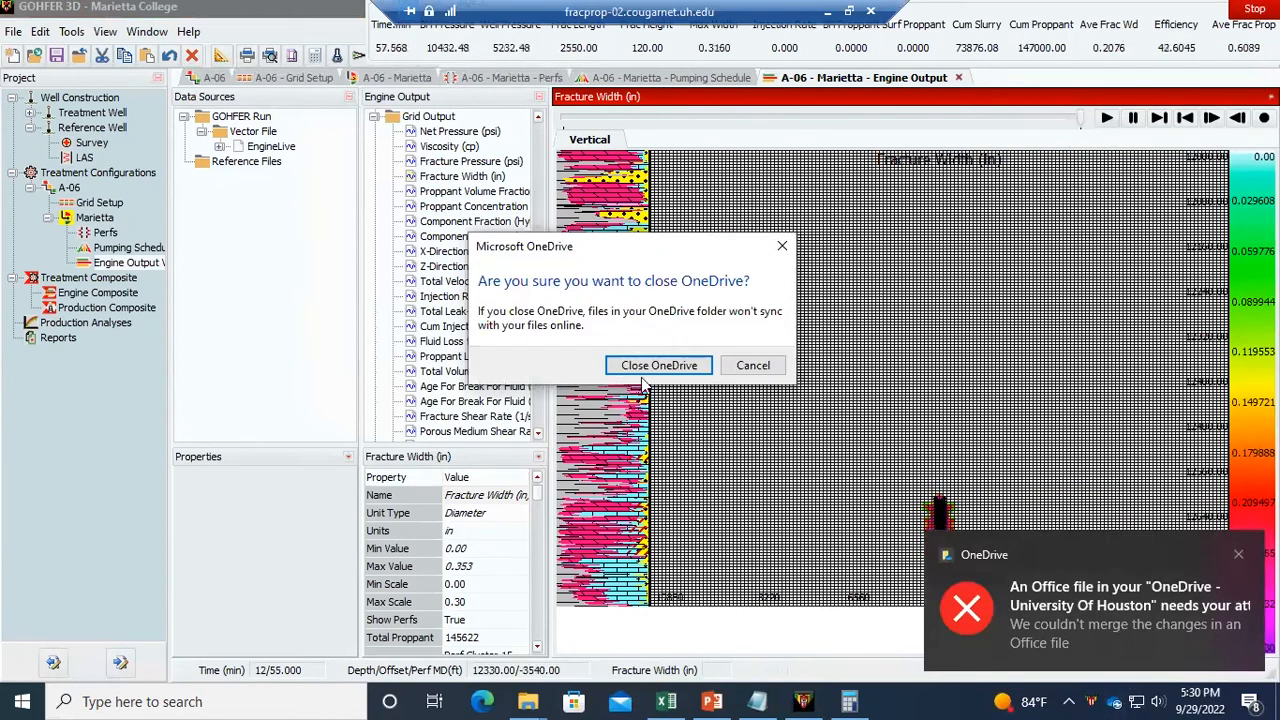
click(648, 370)
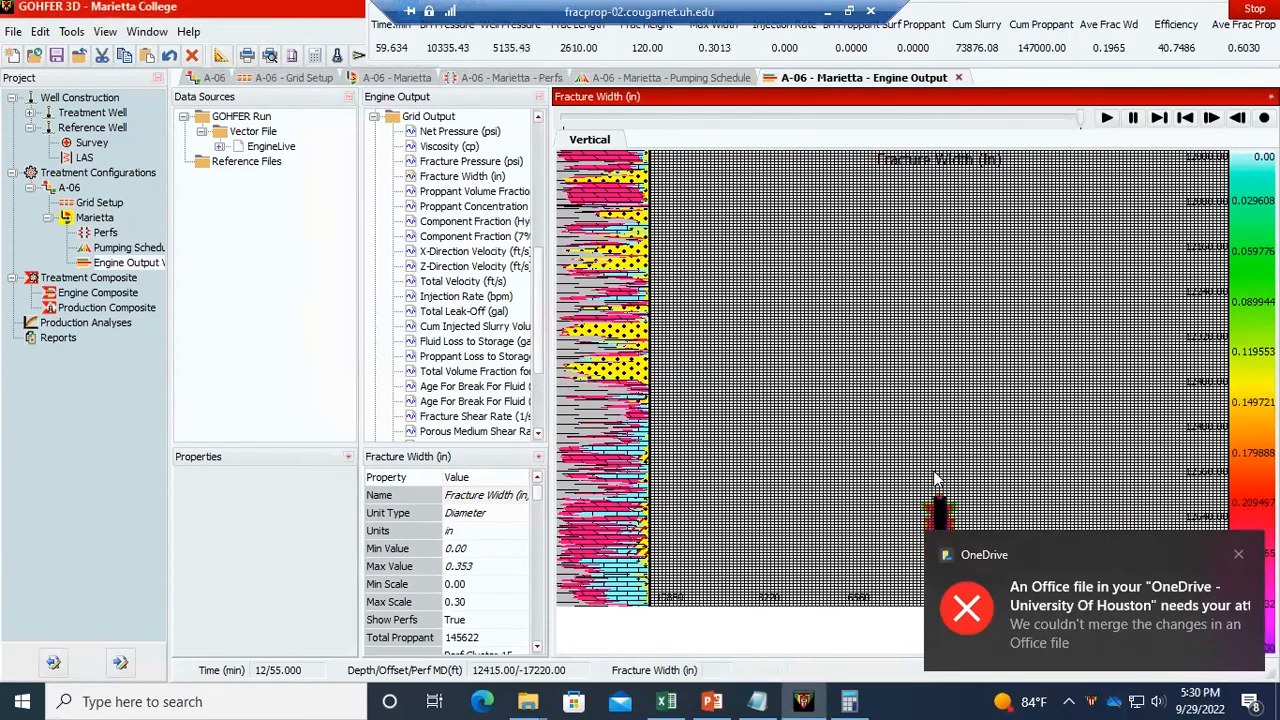
click(1238, 555)
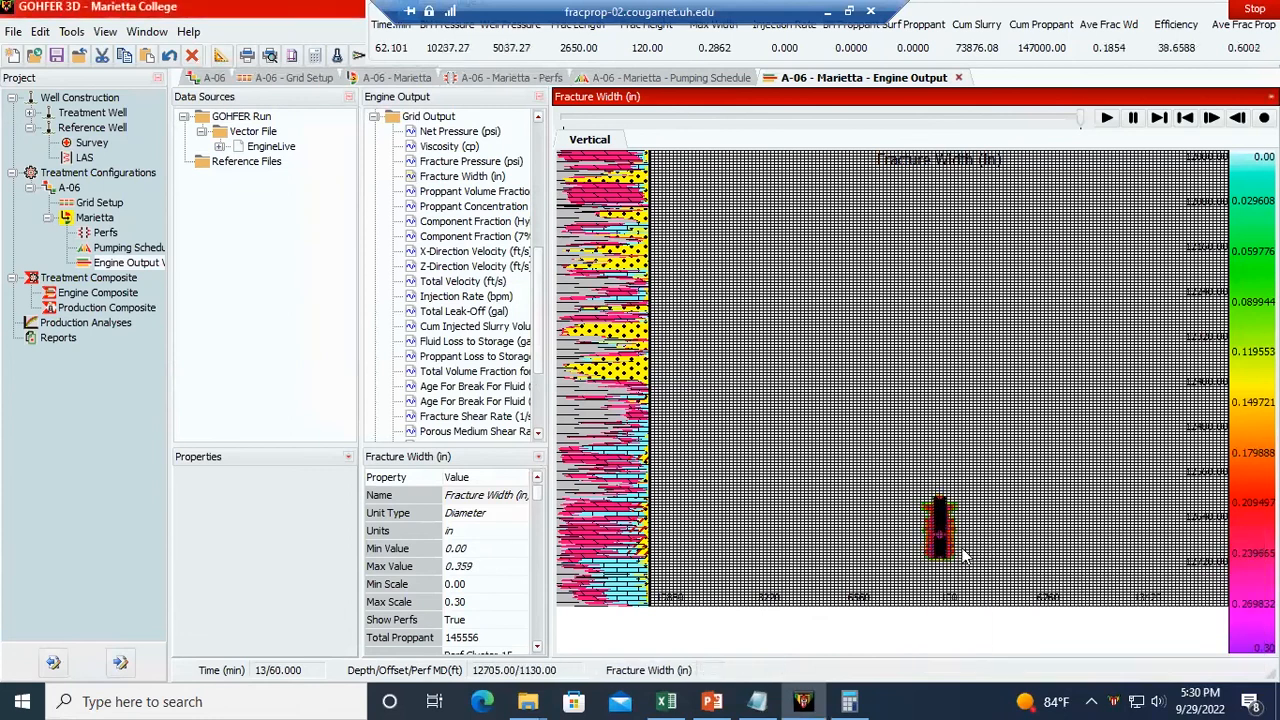
- Look through the fracture pressure, viscosity, net pressure, component fraction (7%KCL_120F) and total leak-off grid outputs of the running simulation
click(440, 177)
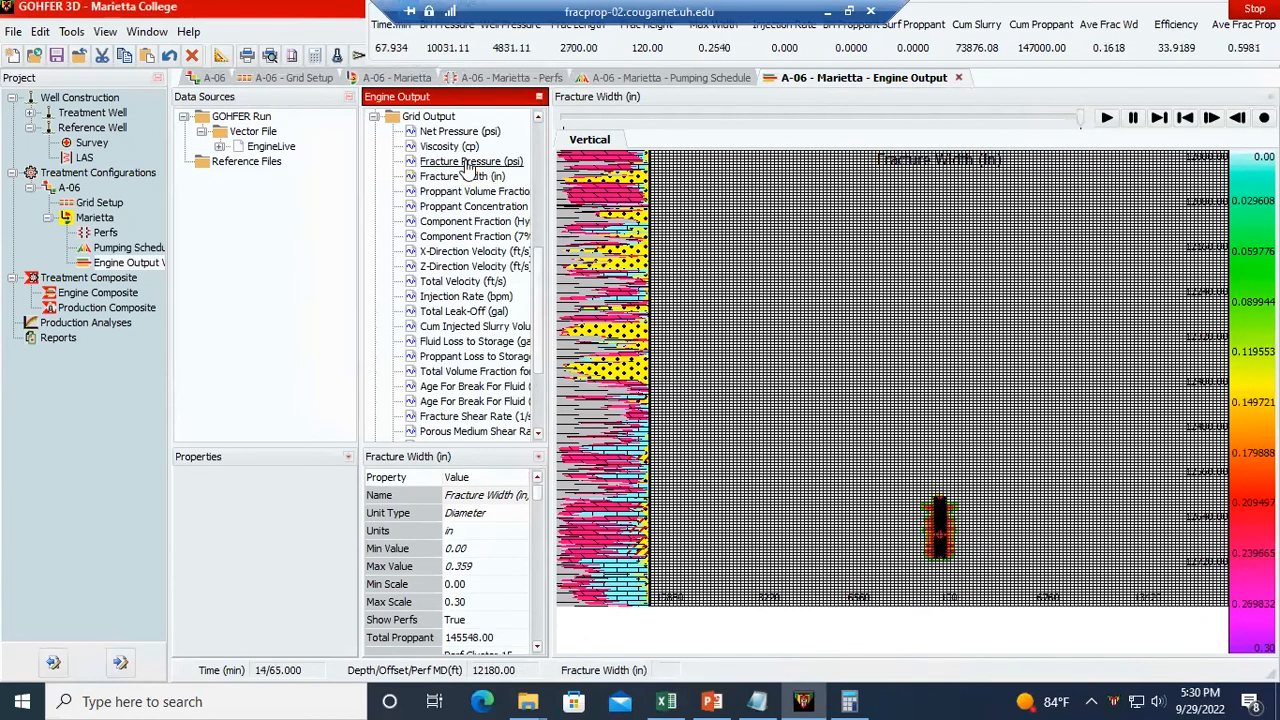
click(465, 161)
click(428, 147)
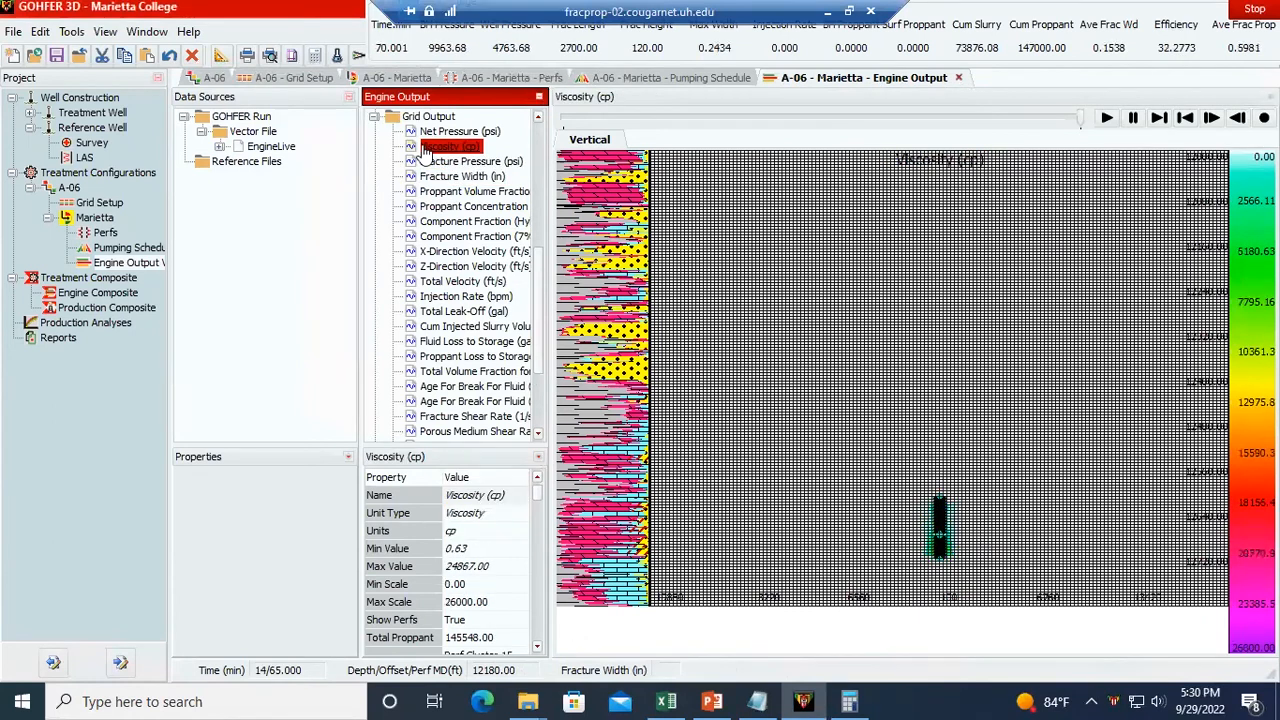
click(435, 132)
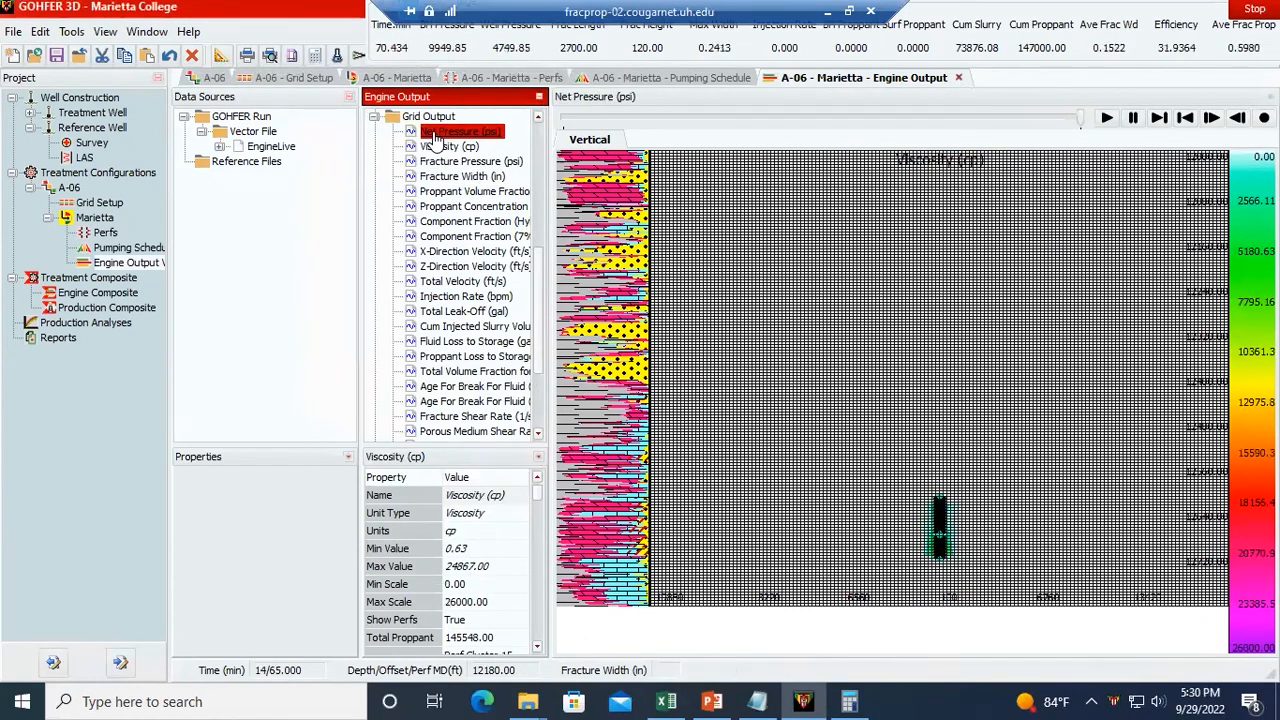
click(440, 236)
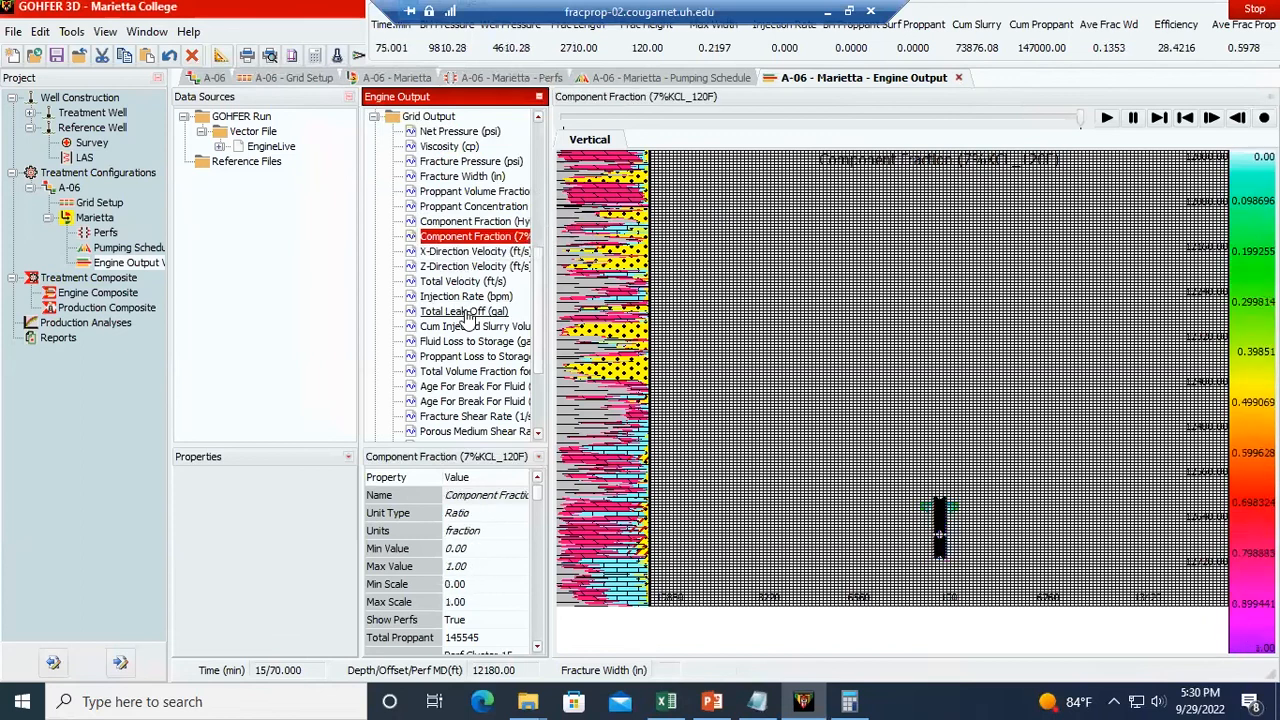
click(465, 311)
- Check the list of vector outputs, then view the total velocity, fracture width, fracture pressure, viscosity and net pressure grids
scroll(430, 250, up, 7)
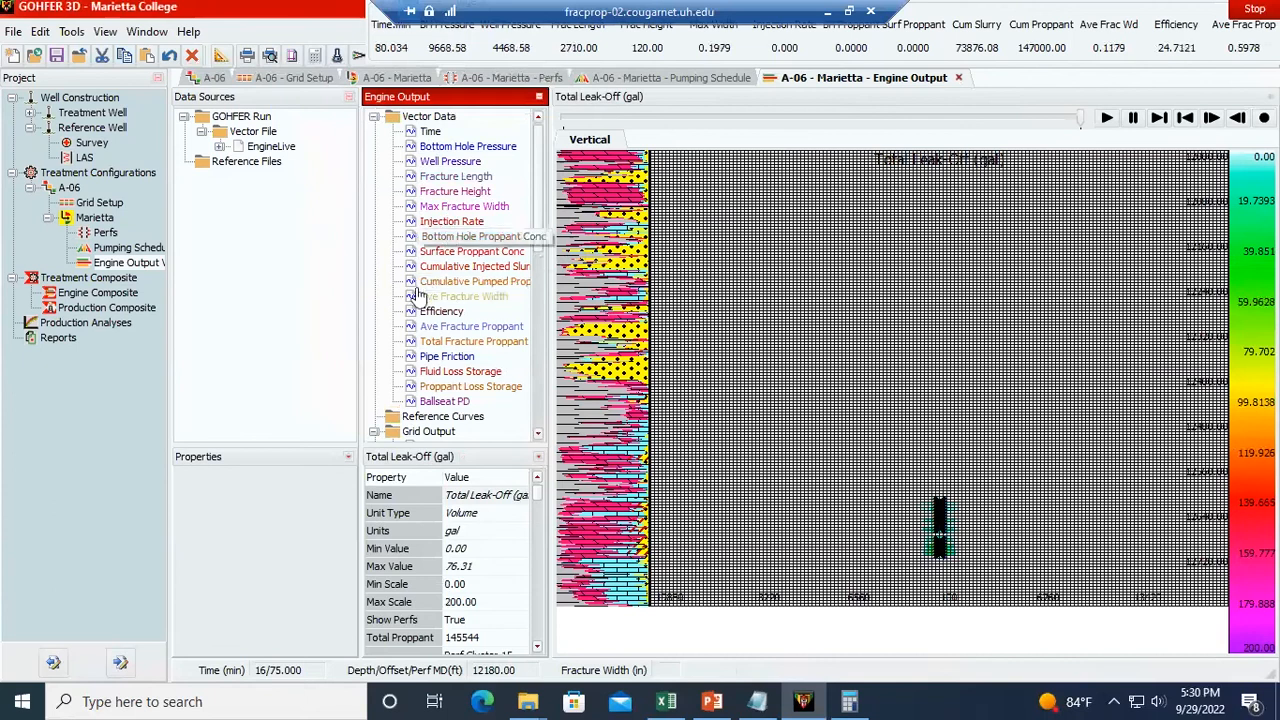
scroll(418, 335, down, 7)
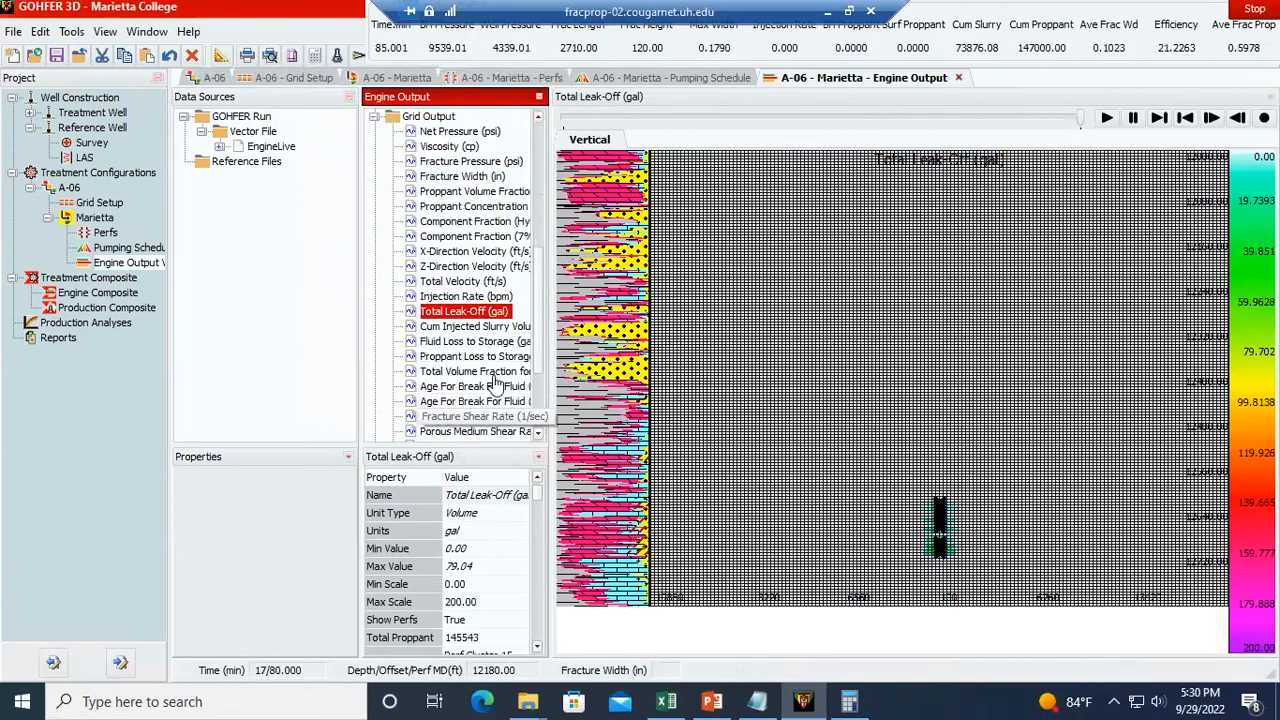
click(470, 281)
click(467, 177)
click(462, 162)
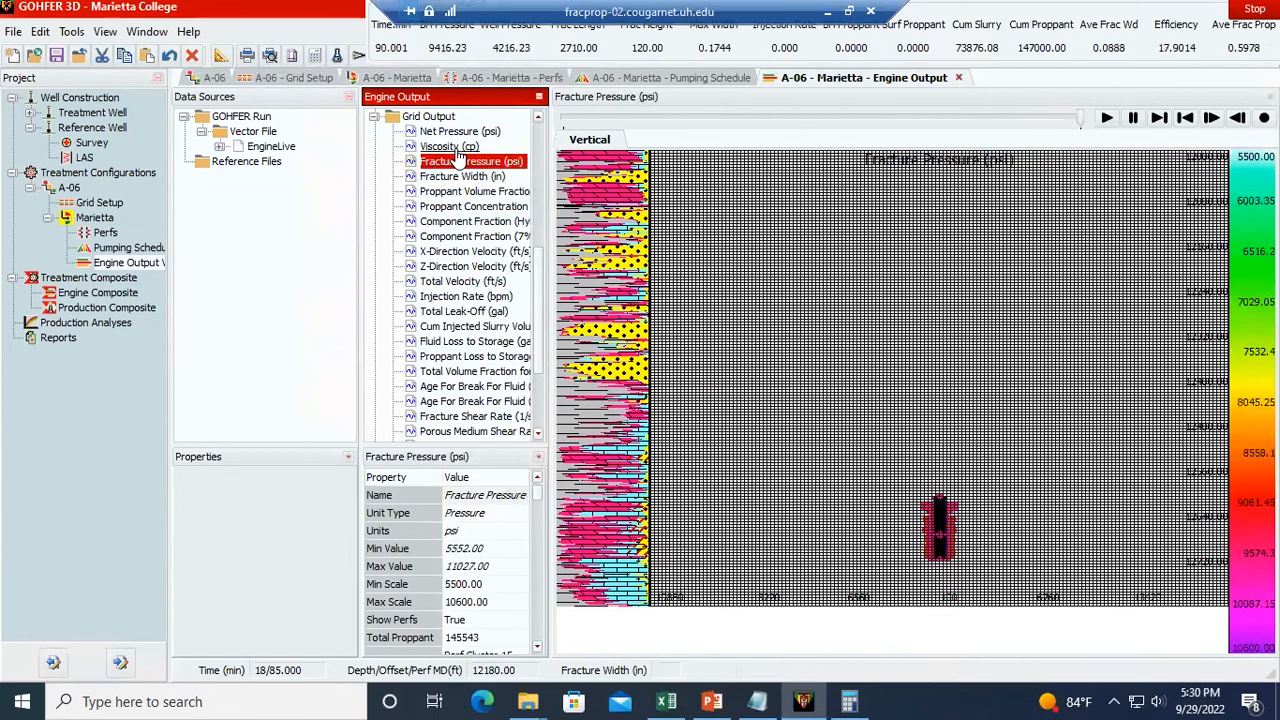
click(450, 146)
click(455, 131)
click(945, 565)
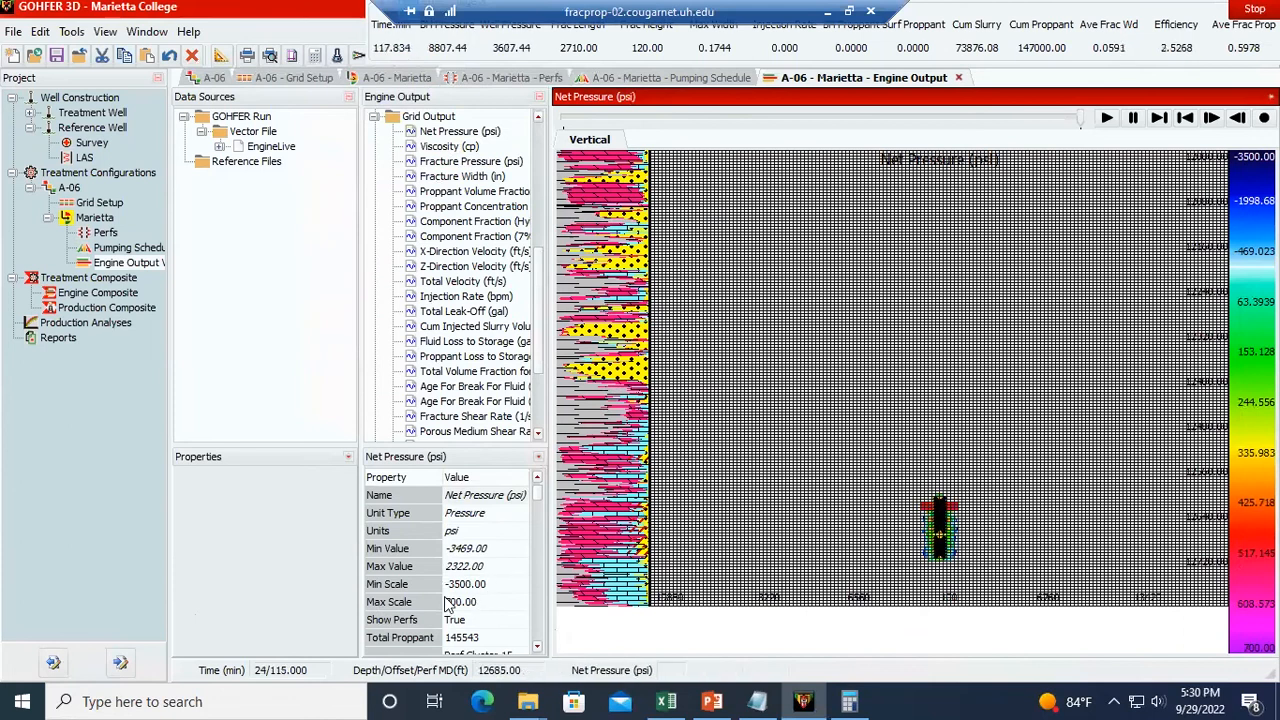
- Show the fracture width grid output and set its maximum scale to 0.50
click(472, 178)
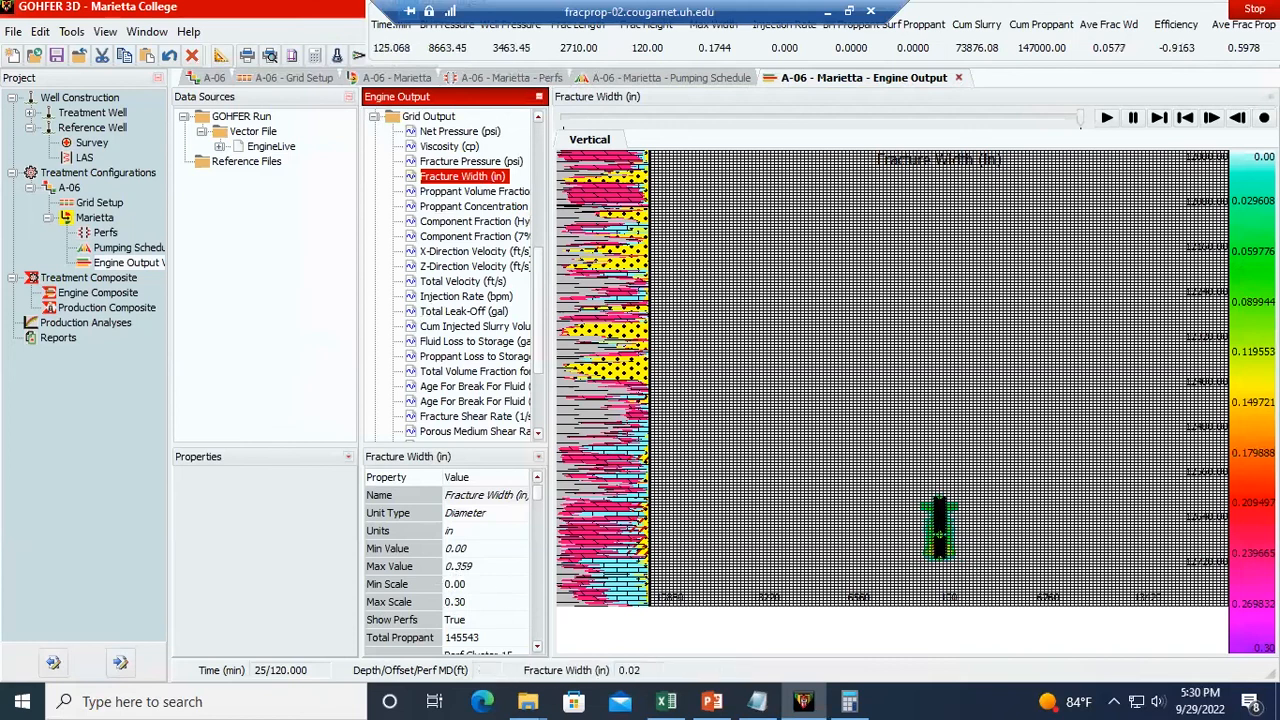
click(472, 568)
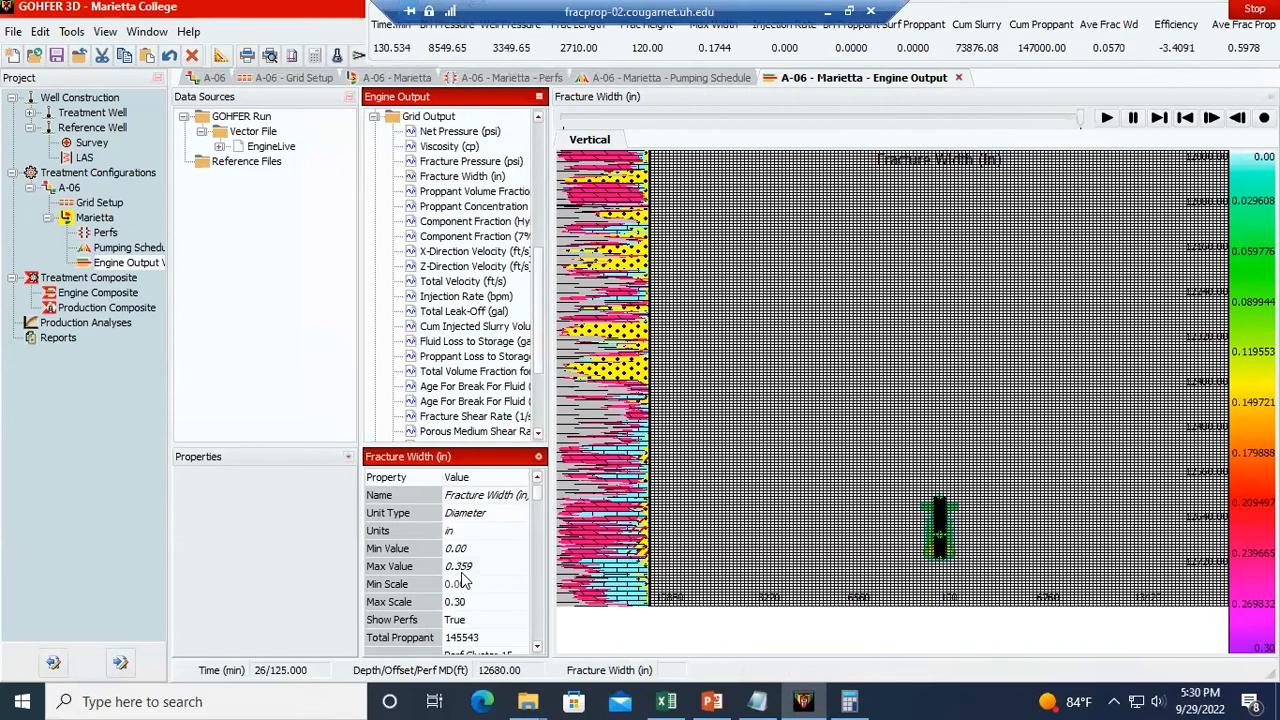
click(458, 564)
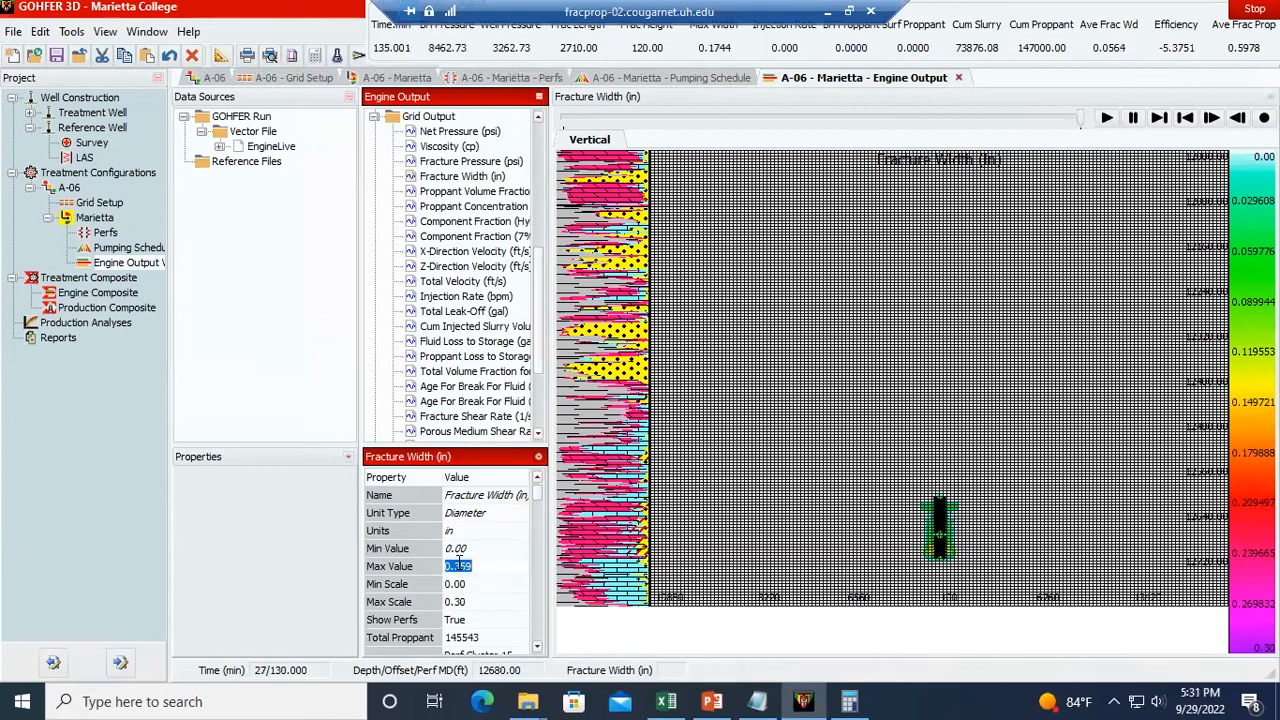
text(0.3)
key(Return)
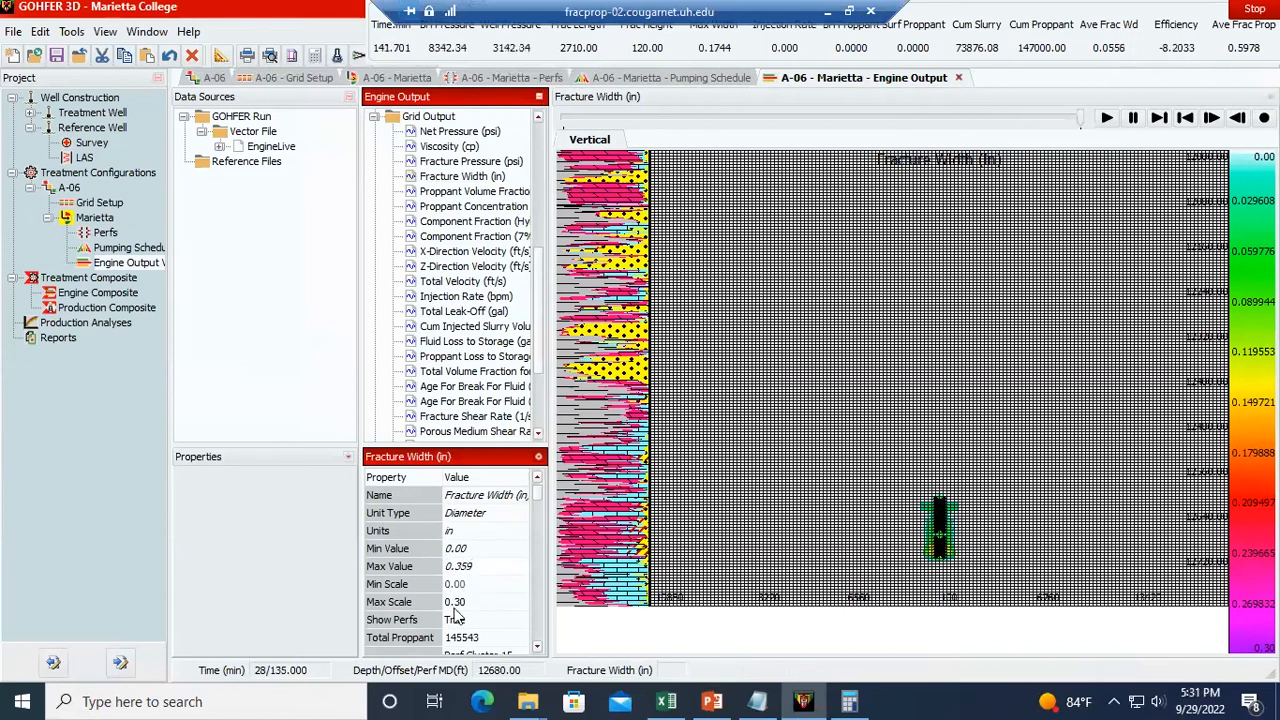
click(465, 602)
text(0.5)
key(Return)
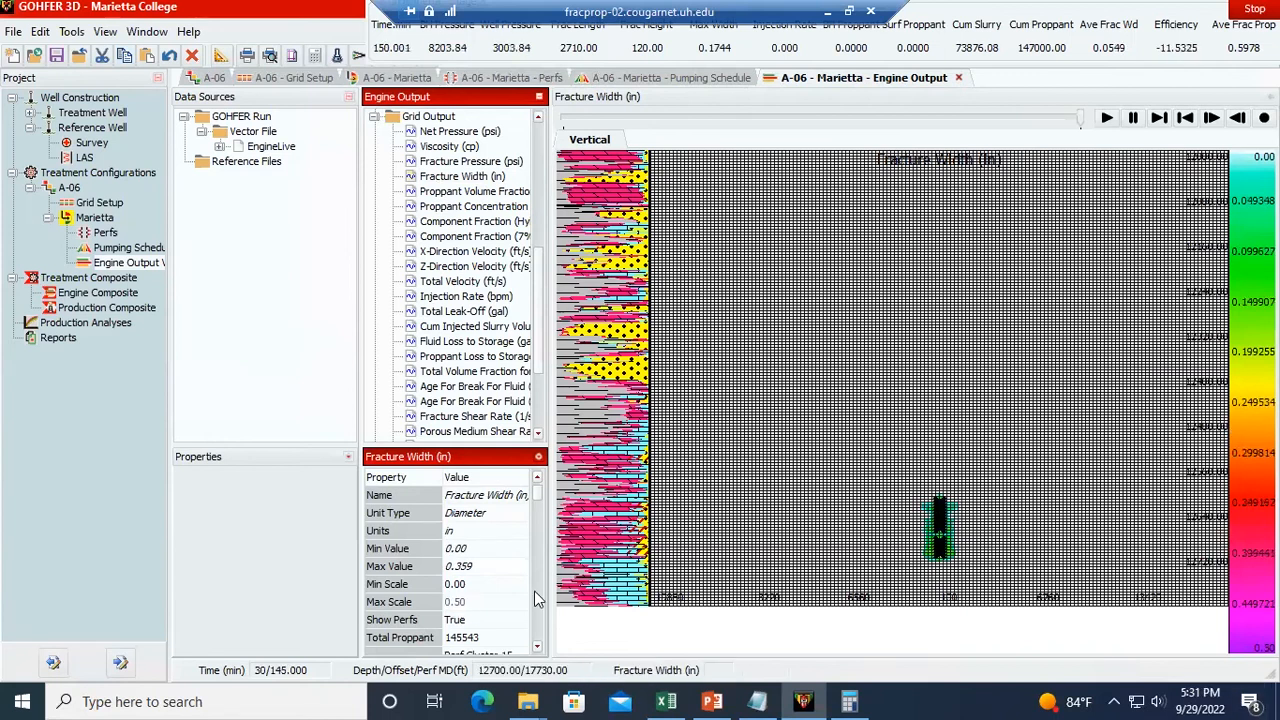
- Examine the fracture width properties, including the values listed for each perforation cluster
click(537, 652)
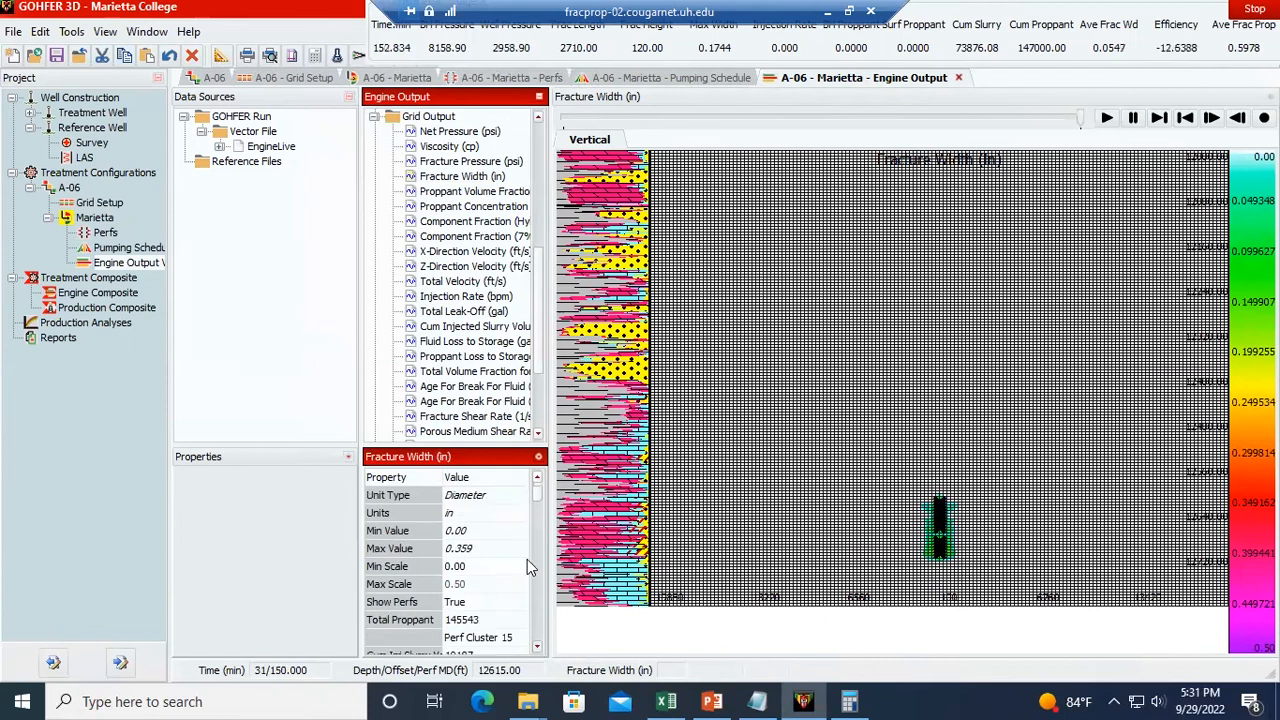
scroll(536, 601, down, 2)
drag(537, 515, 537, 592)
scroll(537, 592, down, 10)
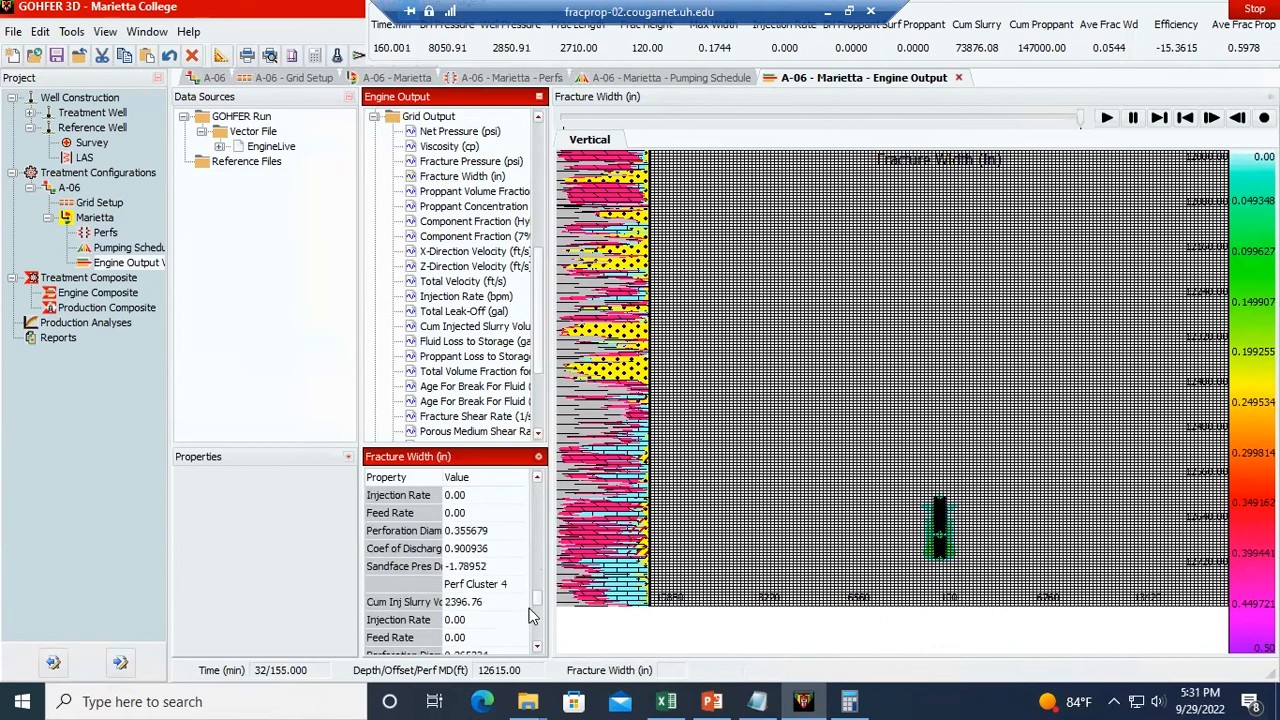
scroll(541, 526, up, 10)
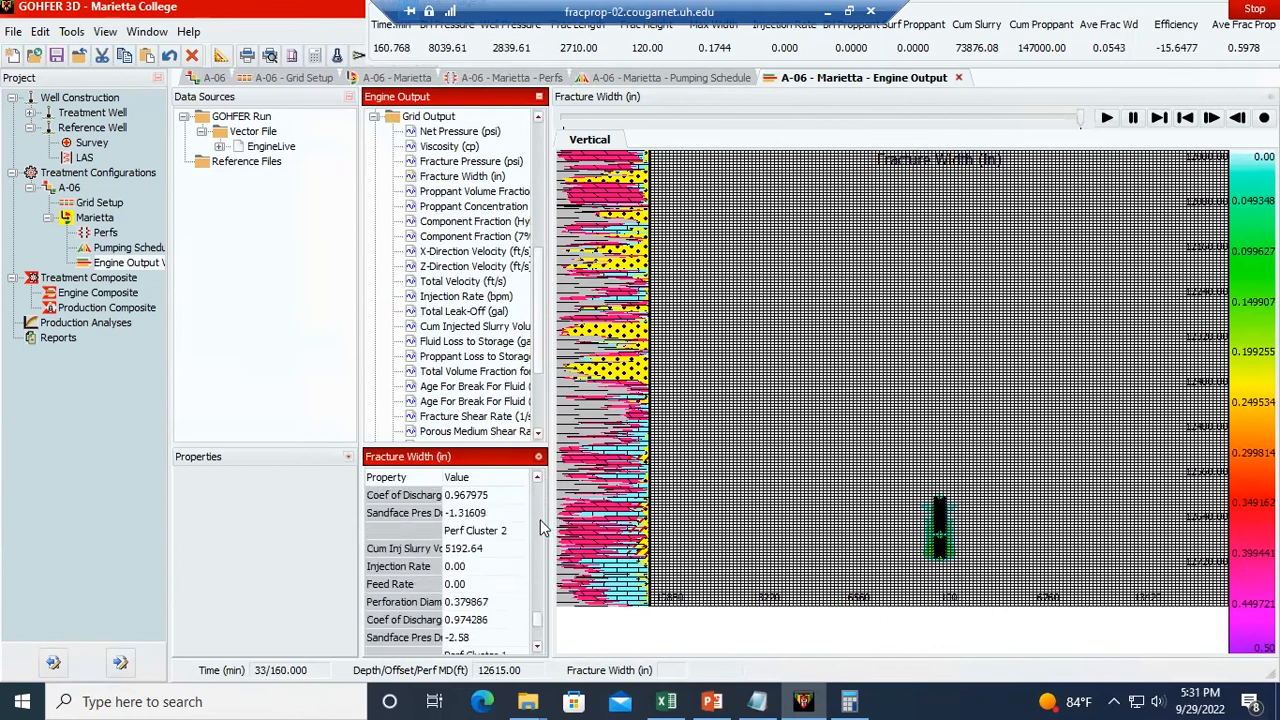
scroll(540, 530, up, 3)
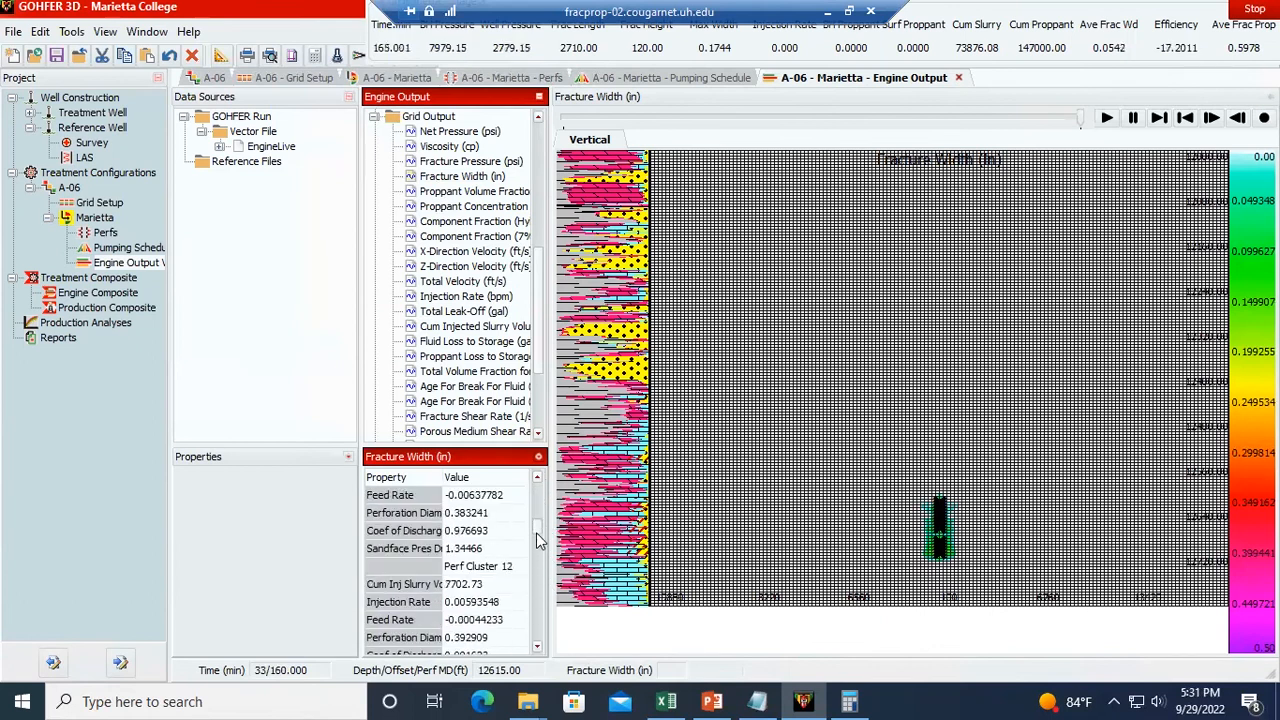
scroll(544, 475, up, 10)
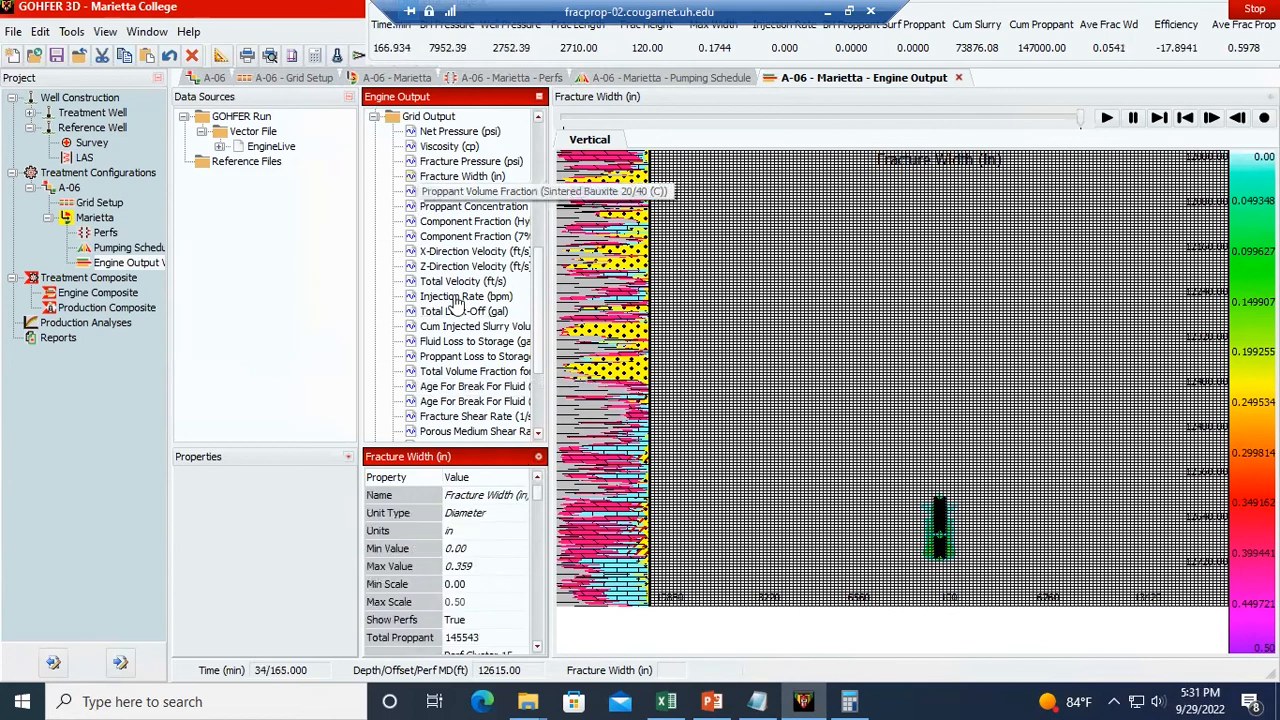
- View the fracture width, component fraction (7%KCL_120F) and injection rate grid outputs
click(493, 177)
click(475, 236)
click(470, 296)
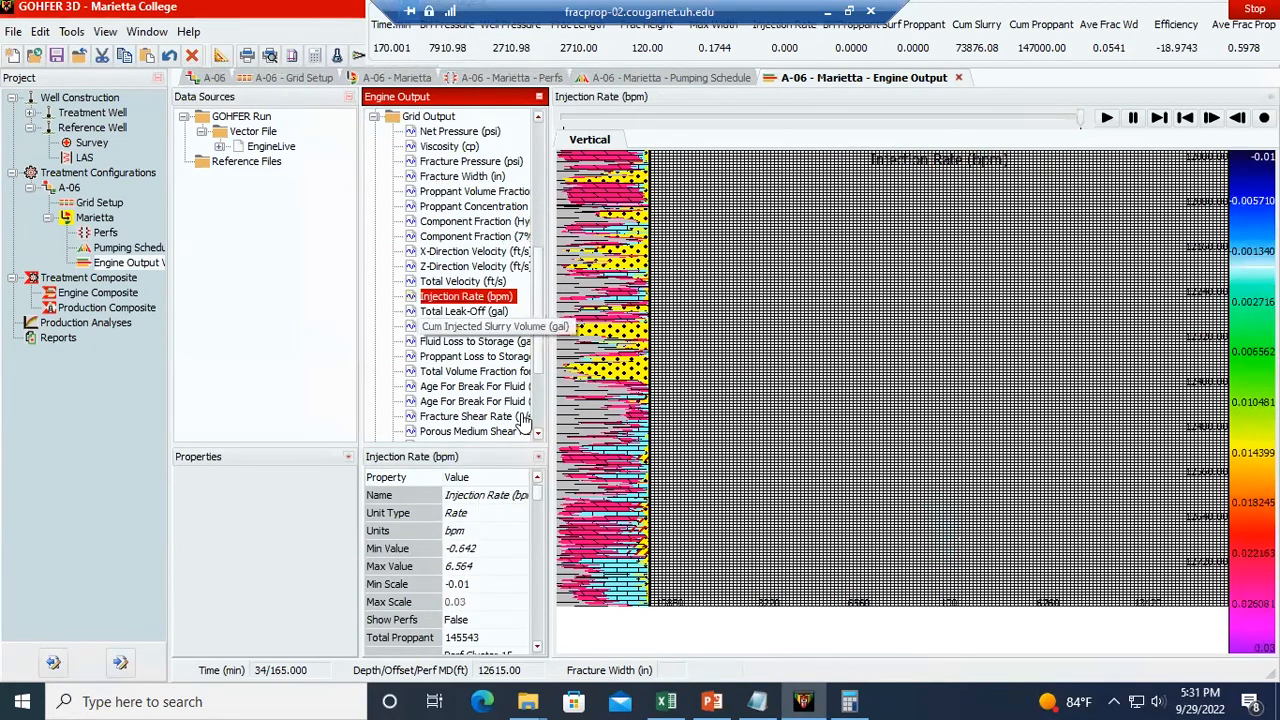
click(906, 392)
- Display the net pressure grid output, acknowledge the completed simulation and record the net pressure animation to an AVI file
click(452, 148)
click(459, 132)
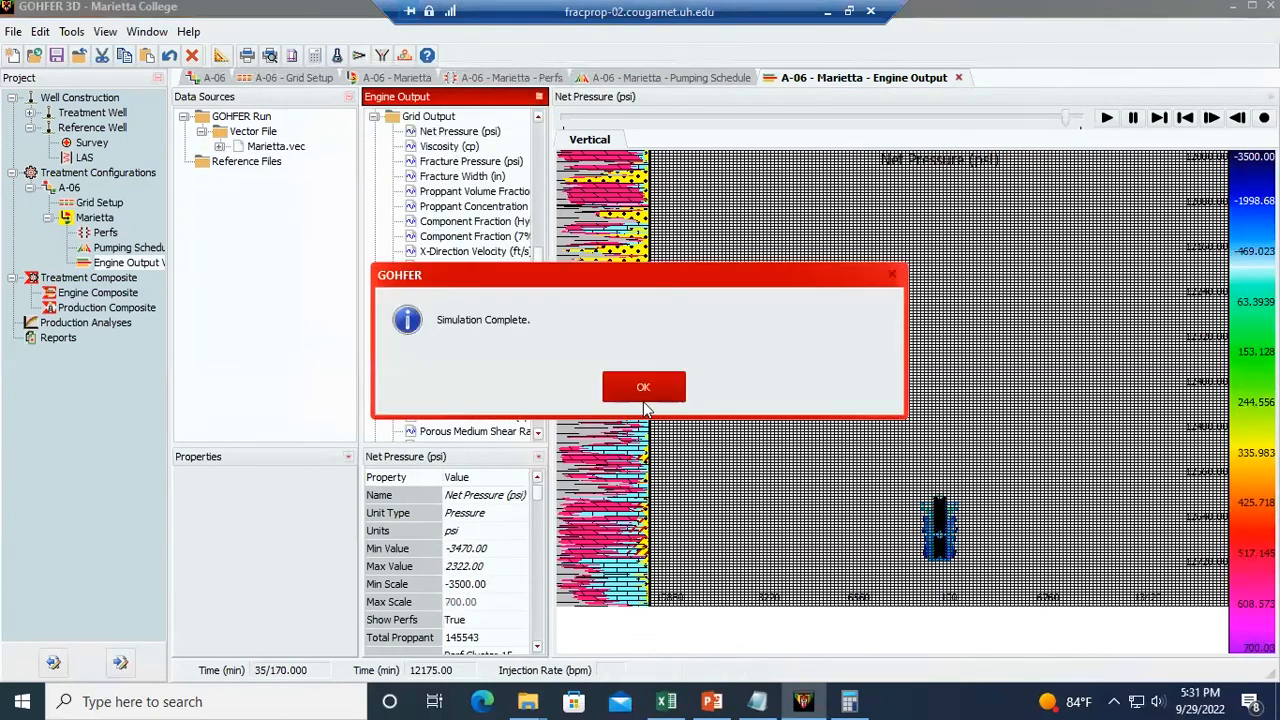
click(640, 387)
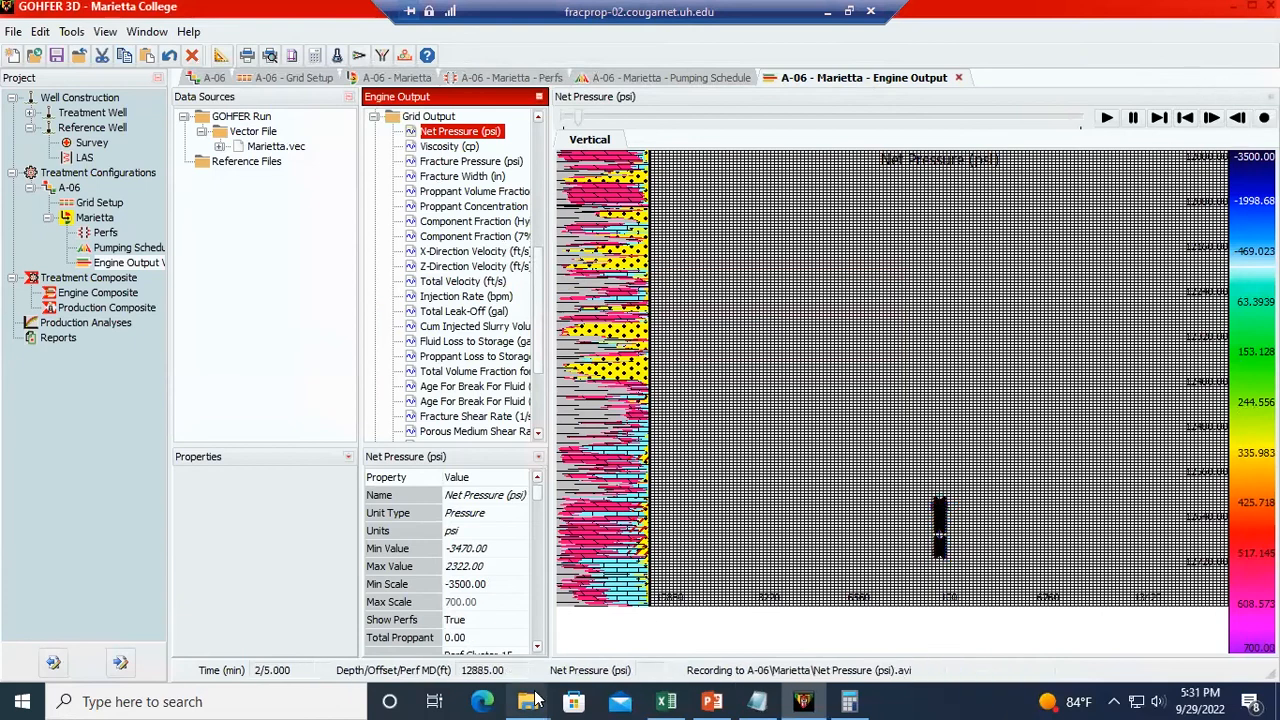
- Switch to File Explorer and open the Marietta results folder inside Marietta College, A-06
mouse_move(537, 700)
click(626, 626)
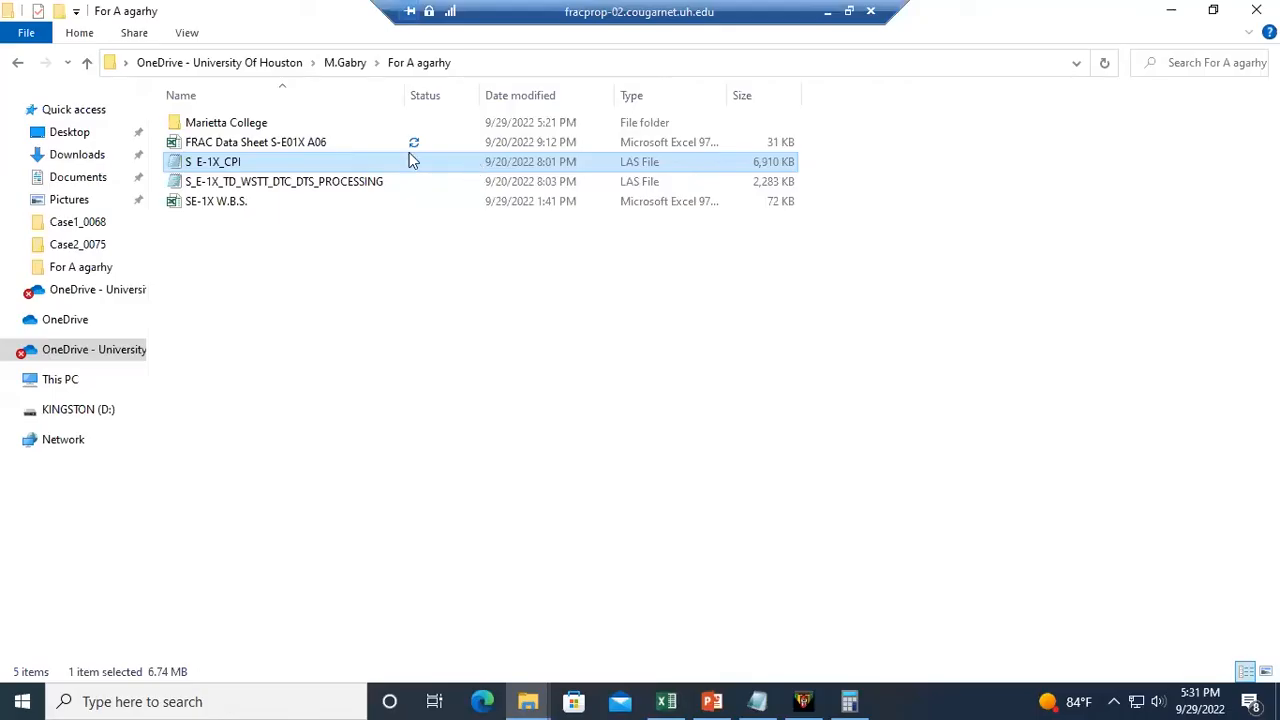
double_click(287, 126)
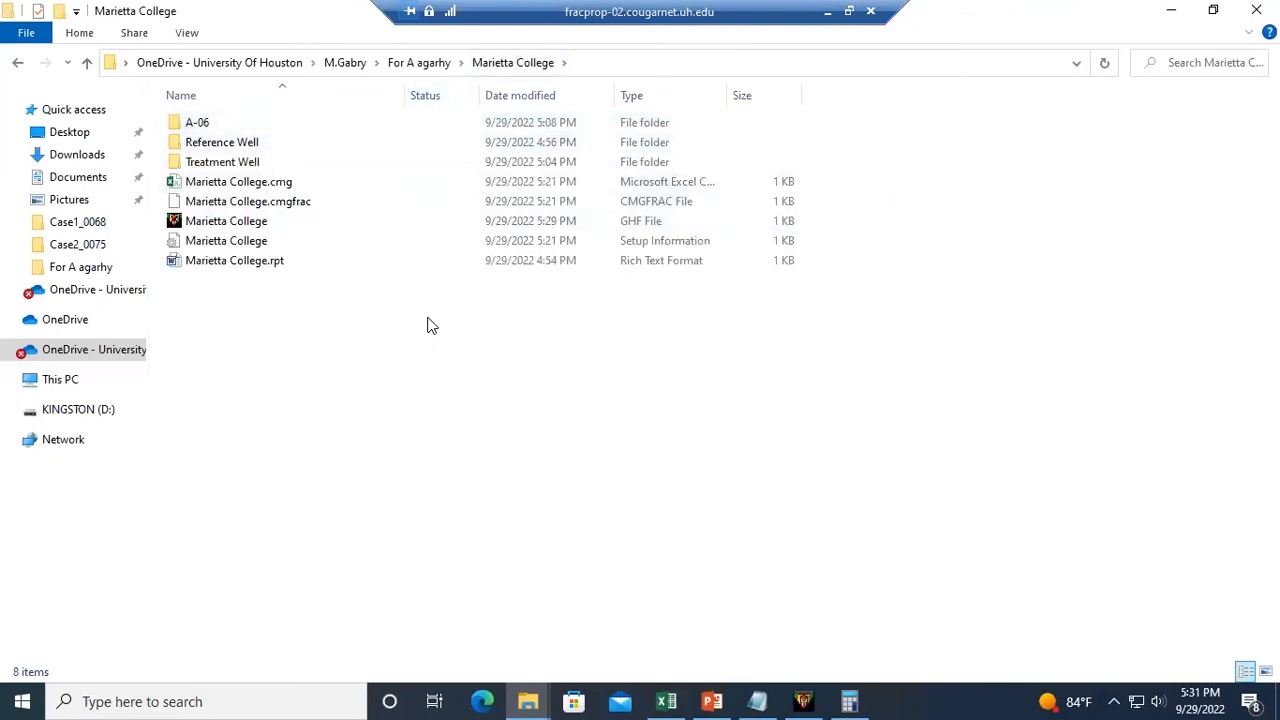
double_click(211, 125)
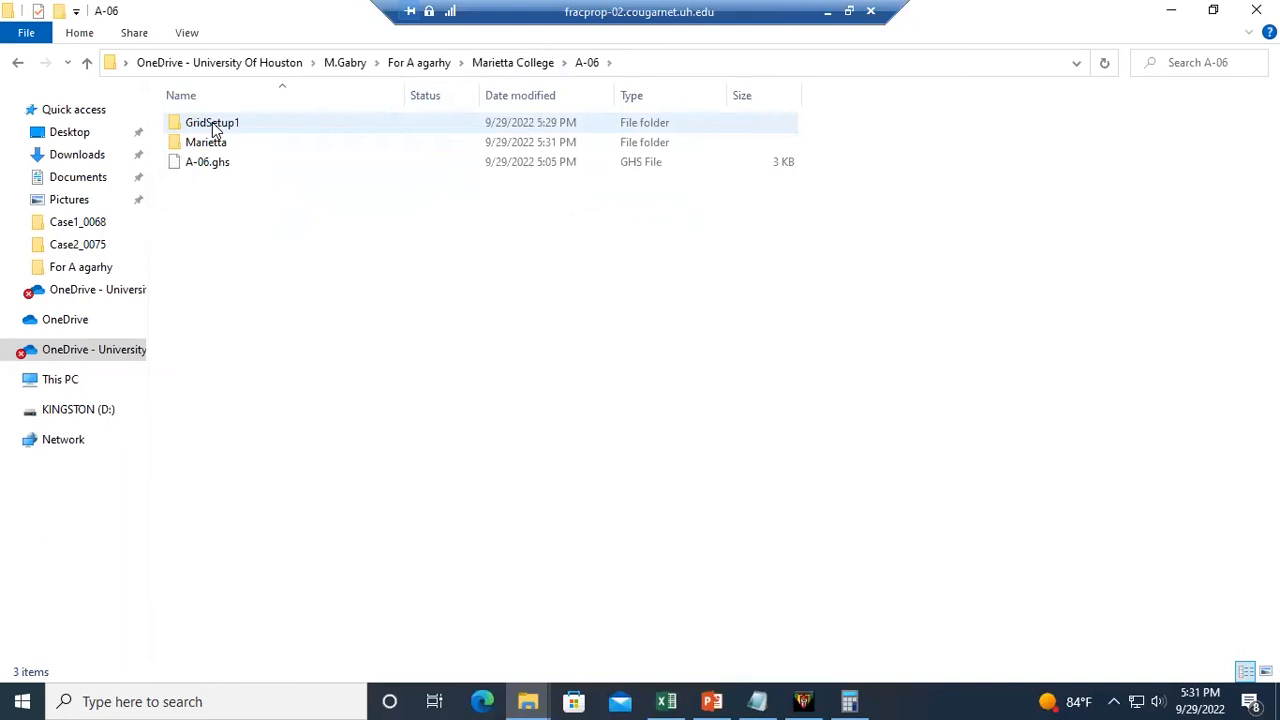
double_click(212, 124)
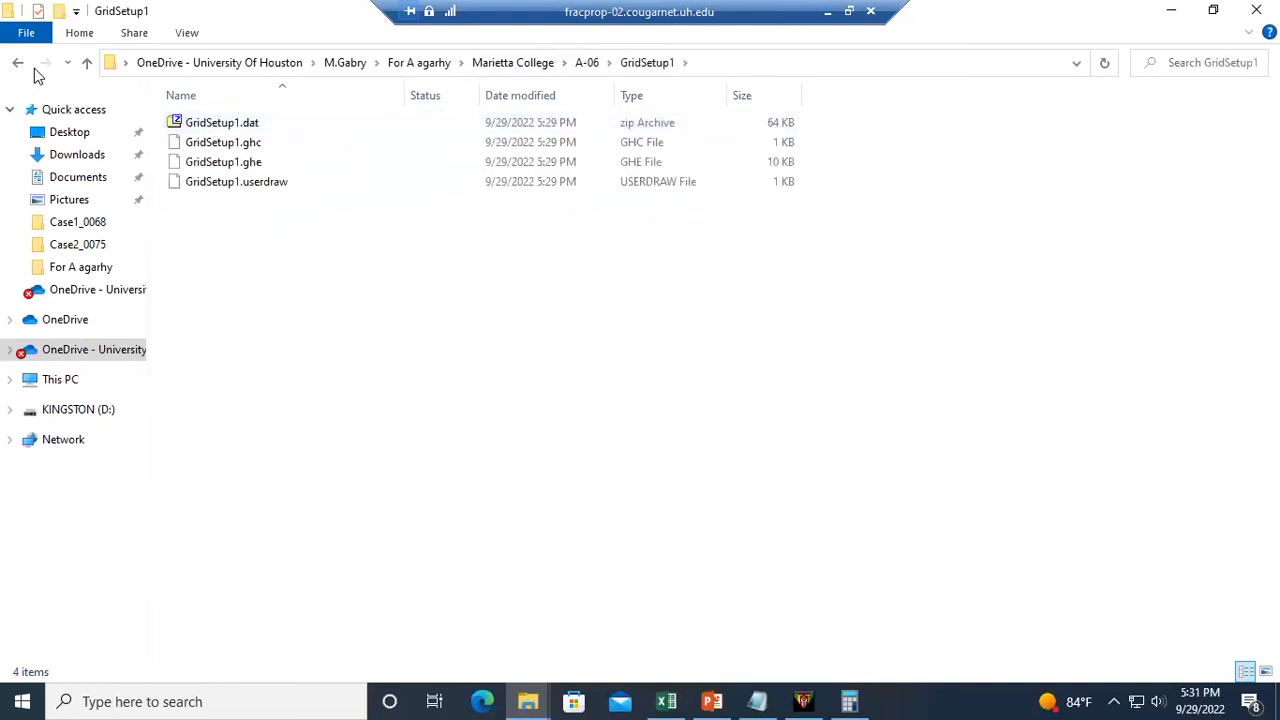
click(18, 63)
double_click(209, 142)
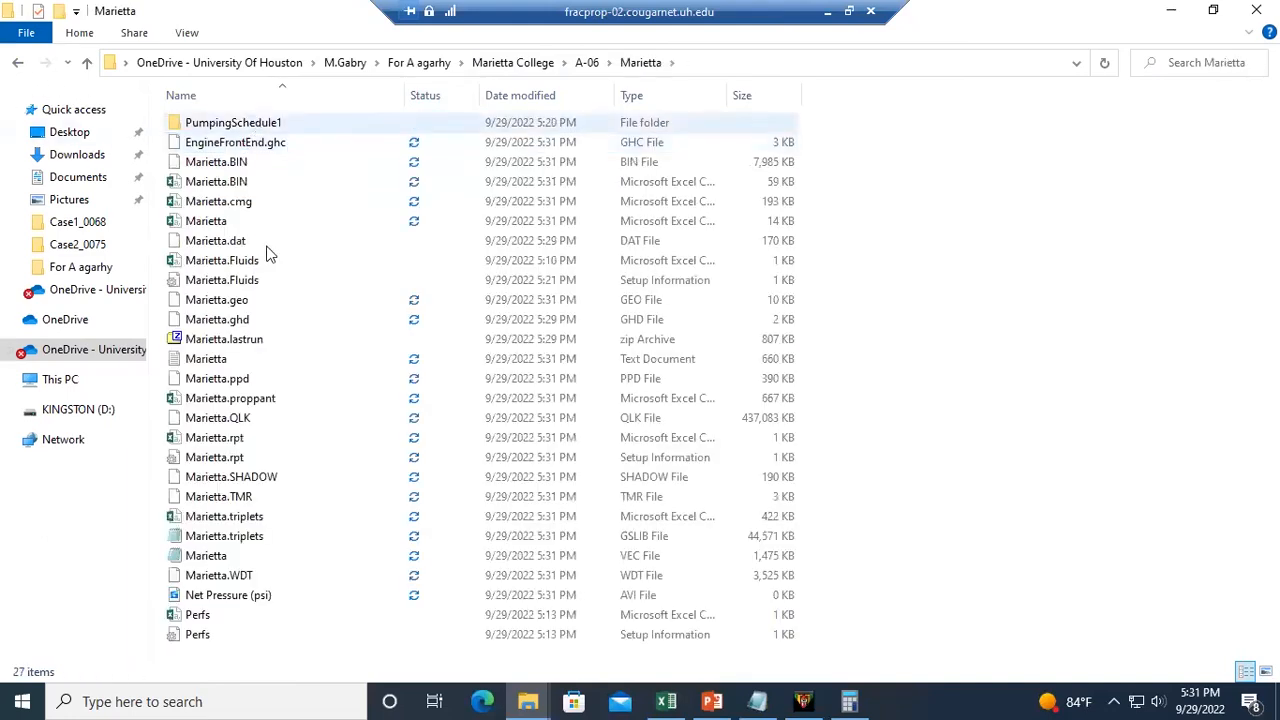
- Try to play the Net Pressure (psi) AVI file from the Marietta folder in Movies & TV
double_click(221, 600)
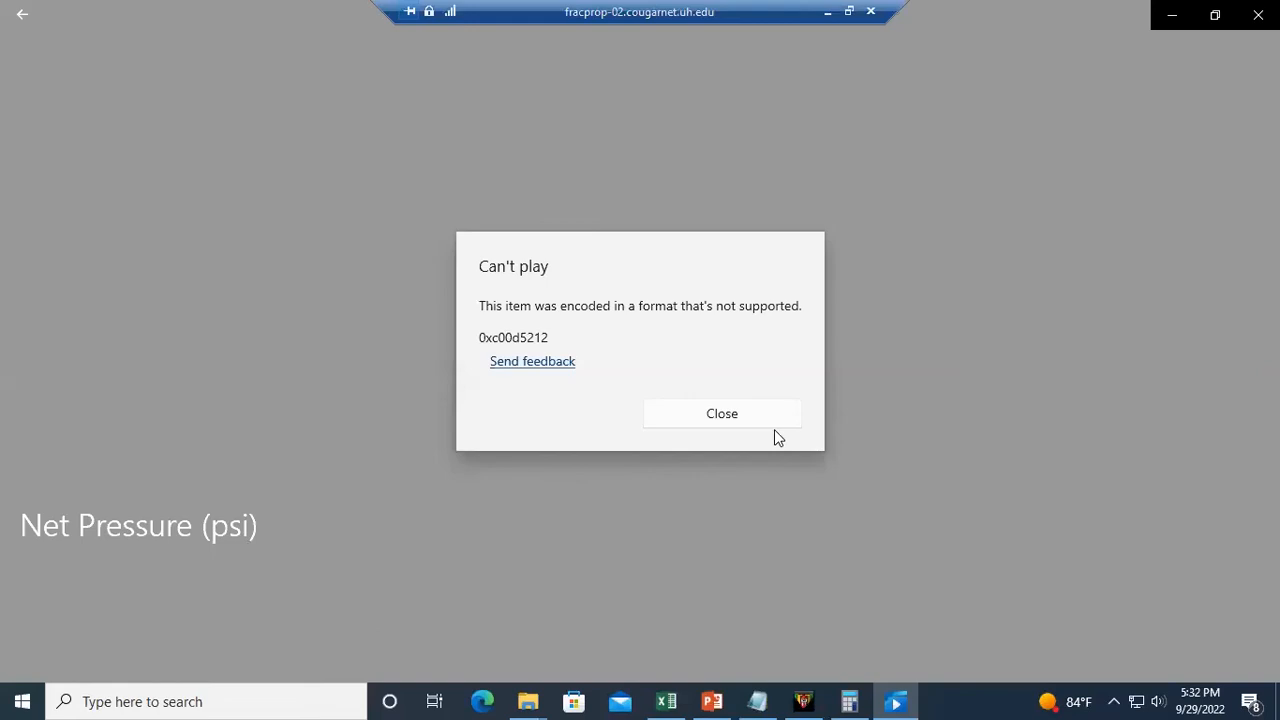
click(774, 424)
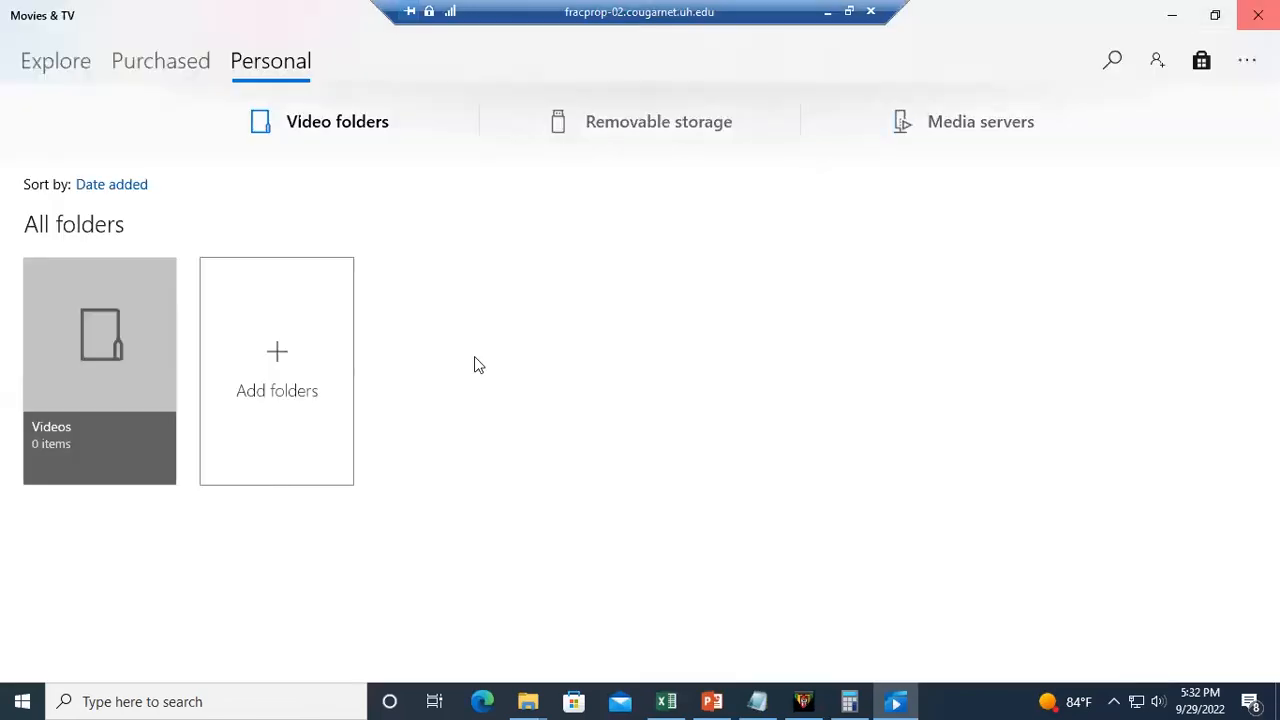
right_click(248, 595)
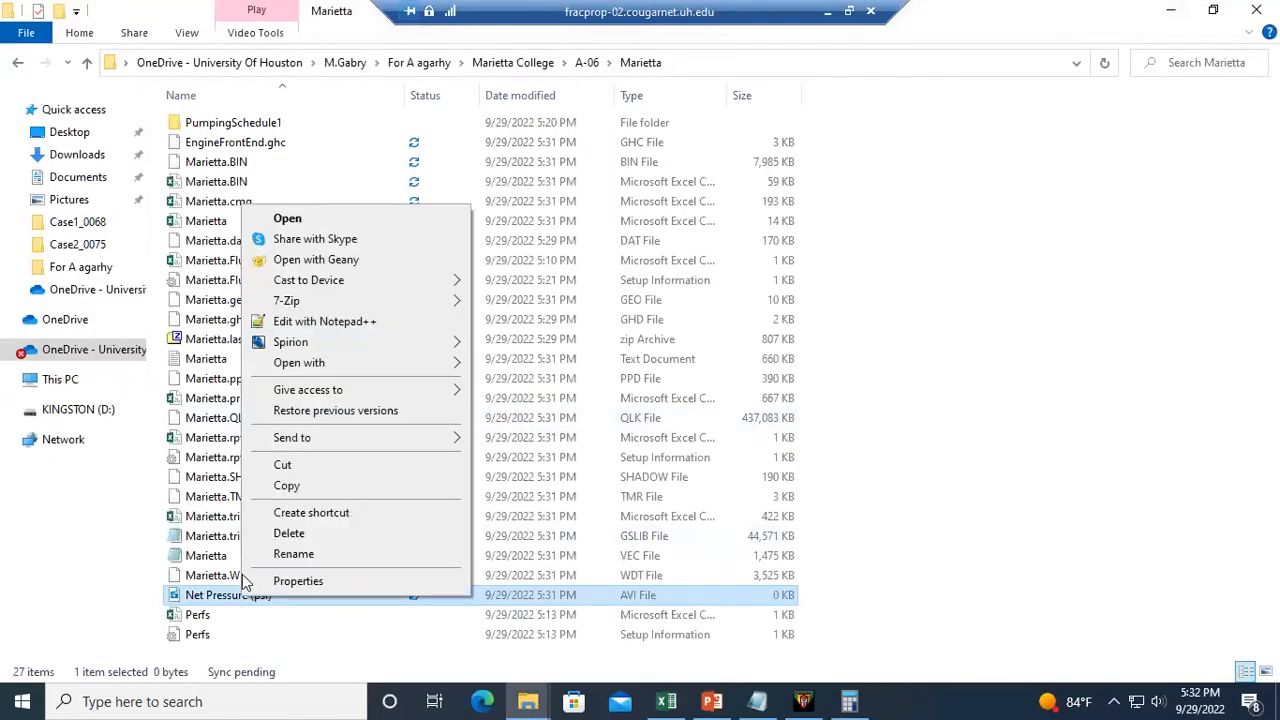
mouse_move(315, 364)
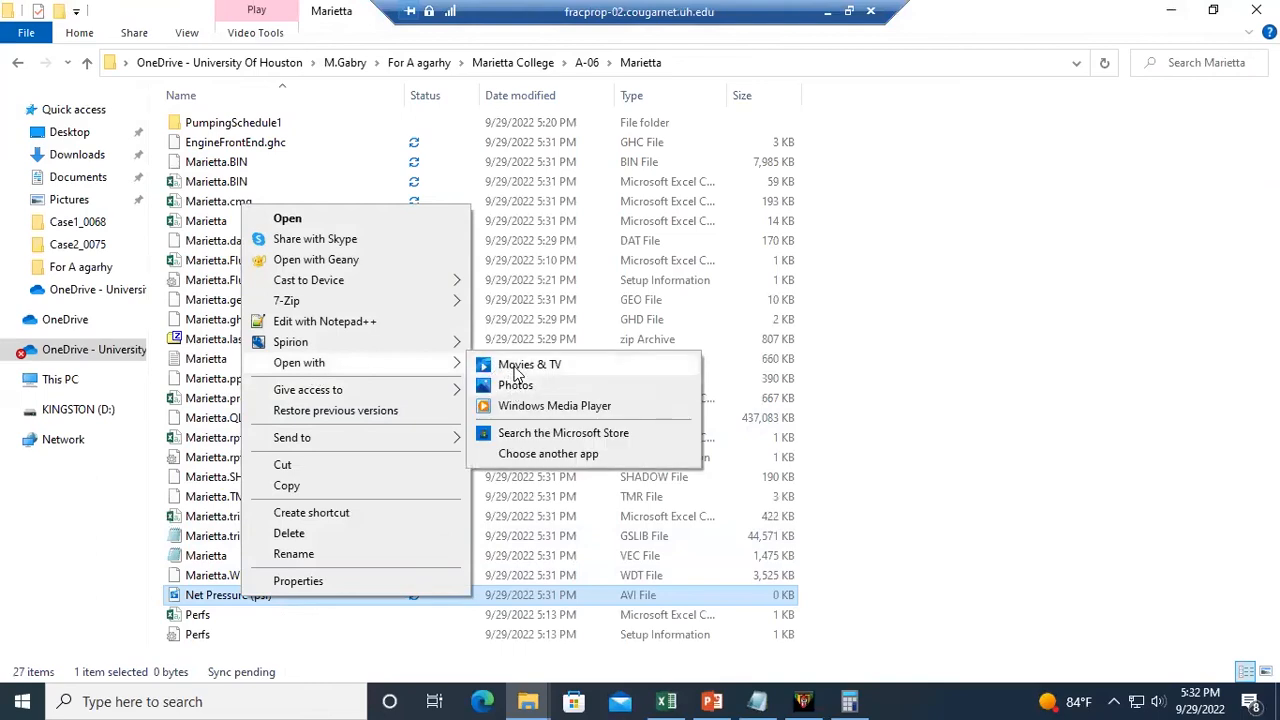
click(515, 367)
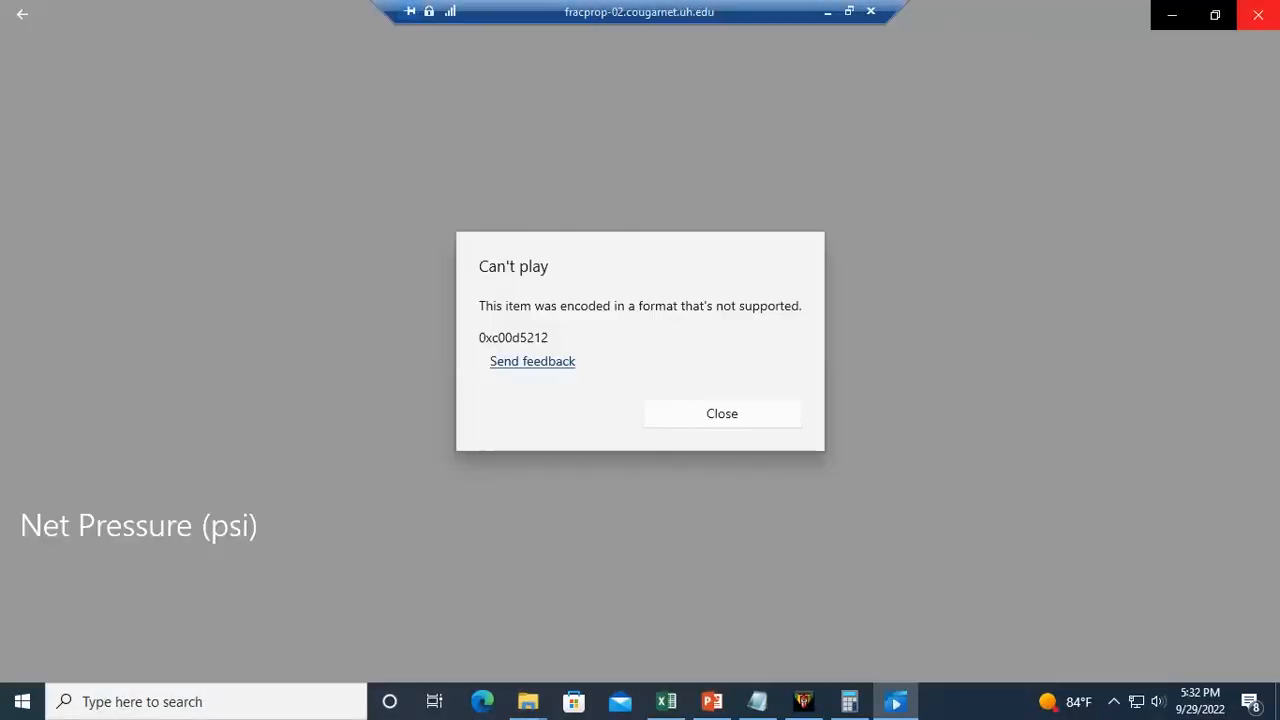
click(1258, 12)
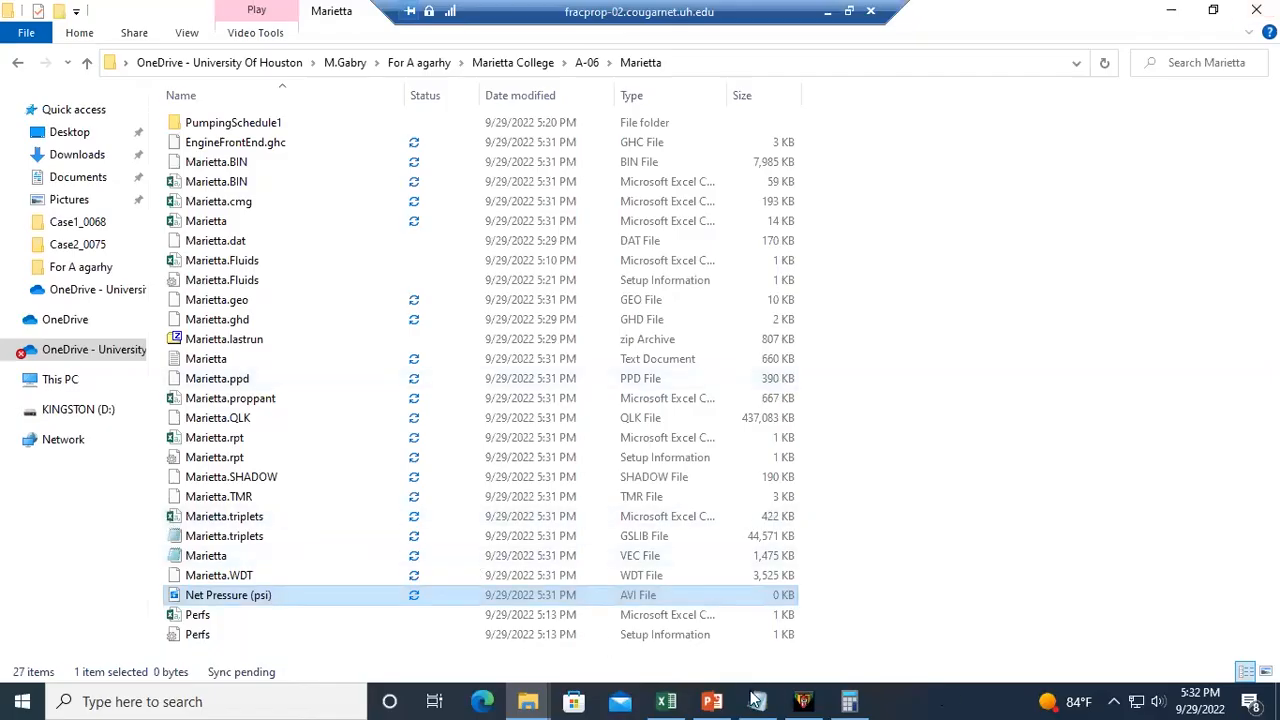
- Switch to PowerPoint and create a new blank presentation
click(712, 701)
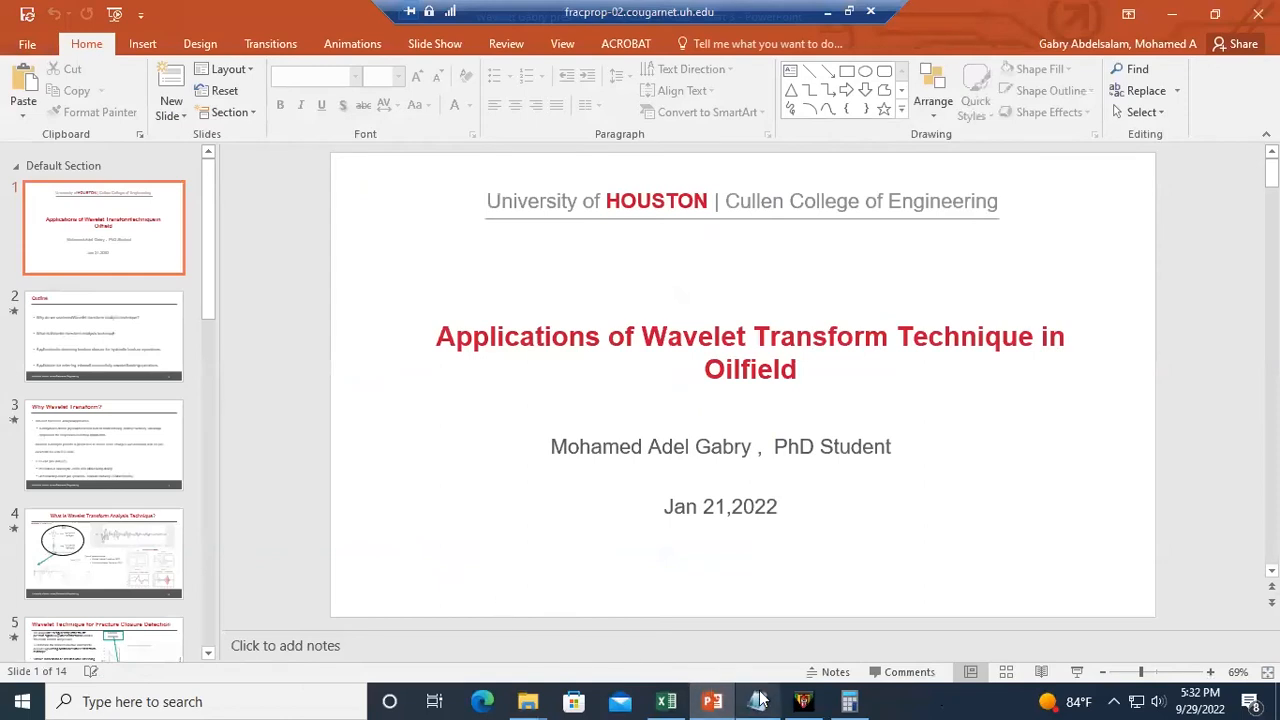
click(712, 701)
right_click(712, 701)
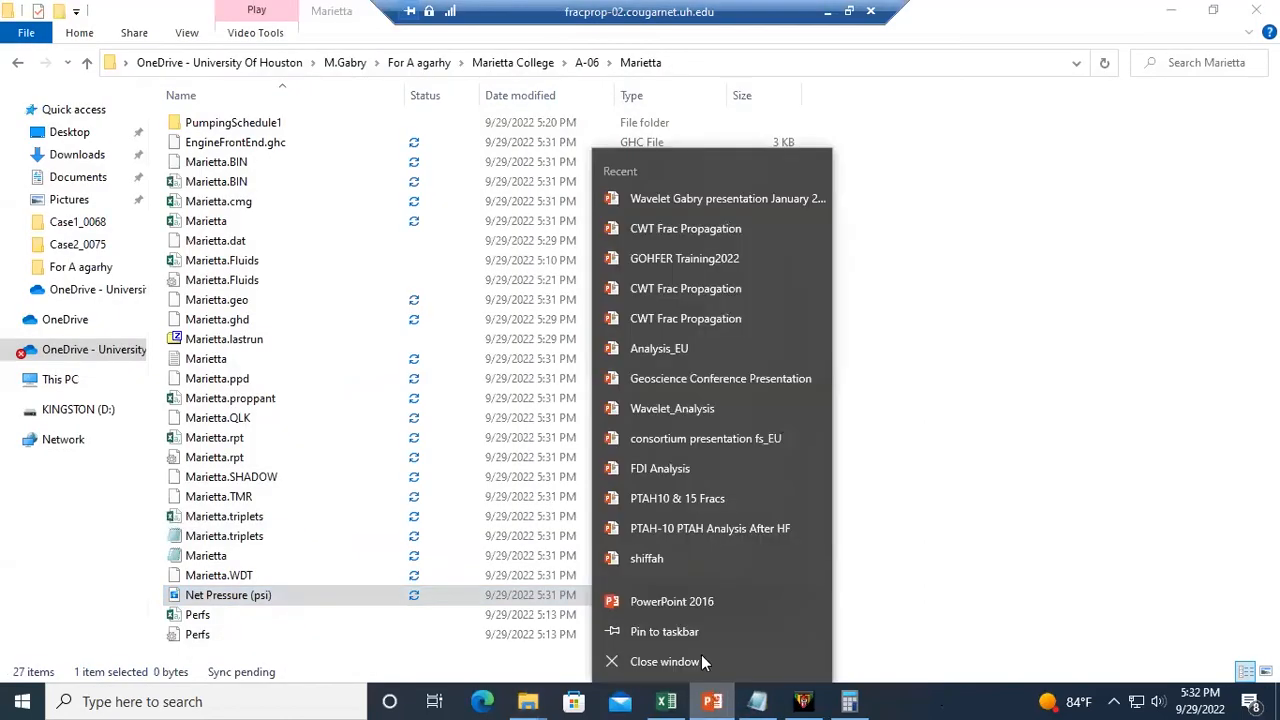
click(673, 601)
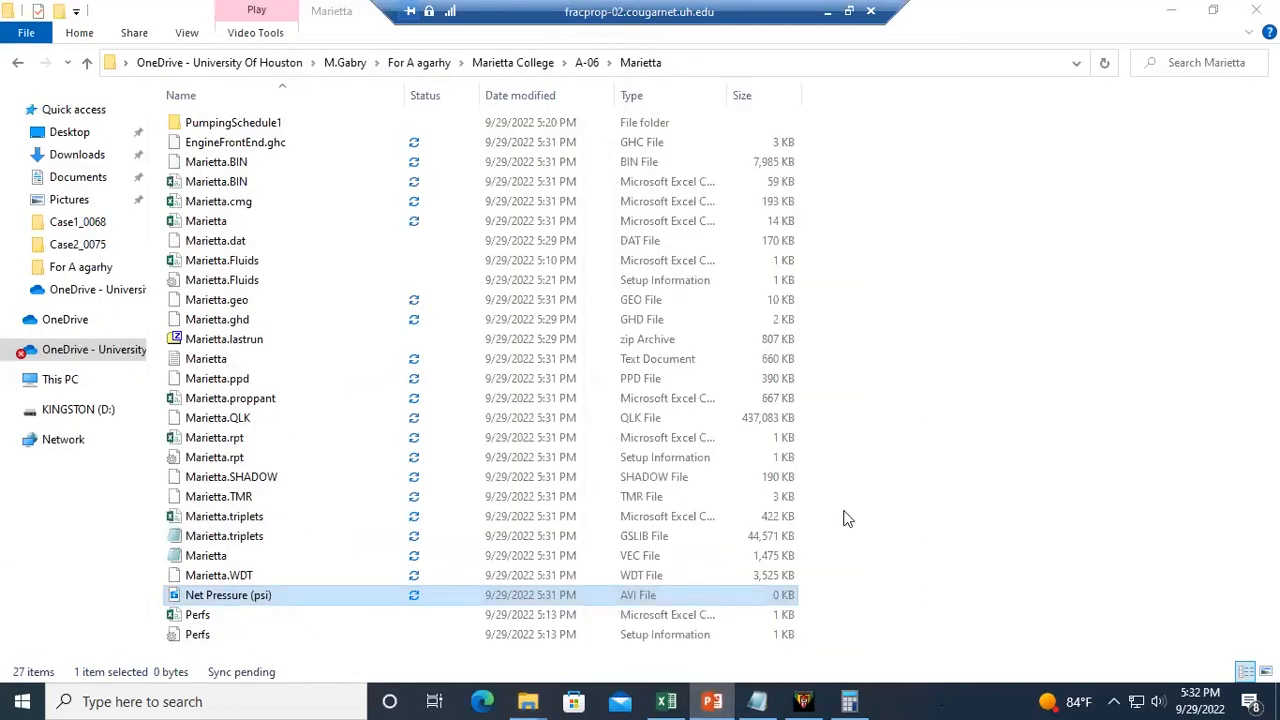
click(923, 353)
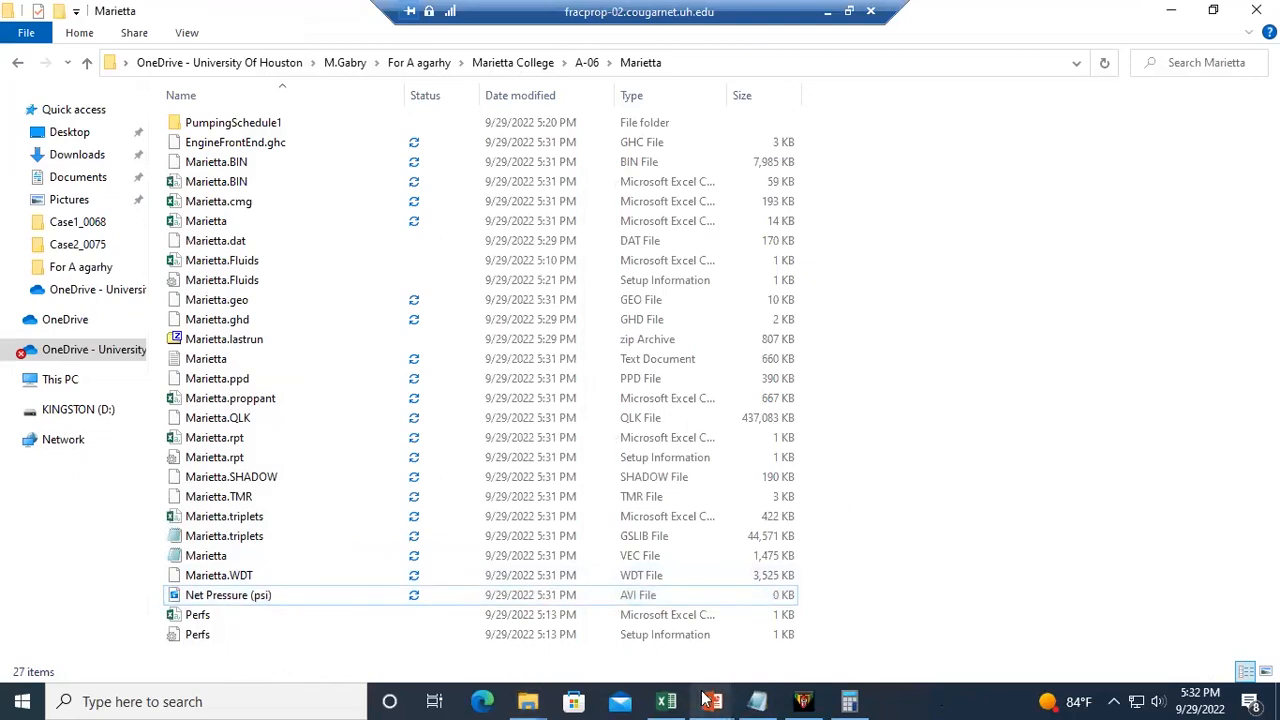
mouse_move(713, 694)
click(742, 656)
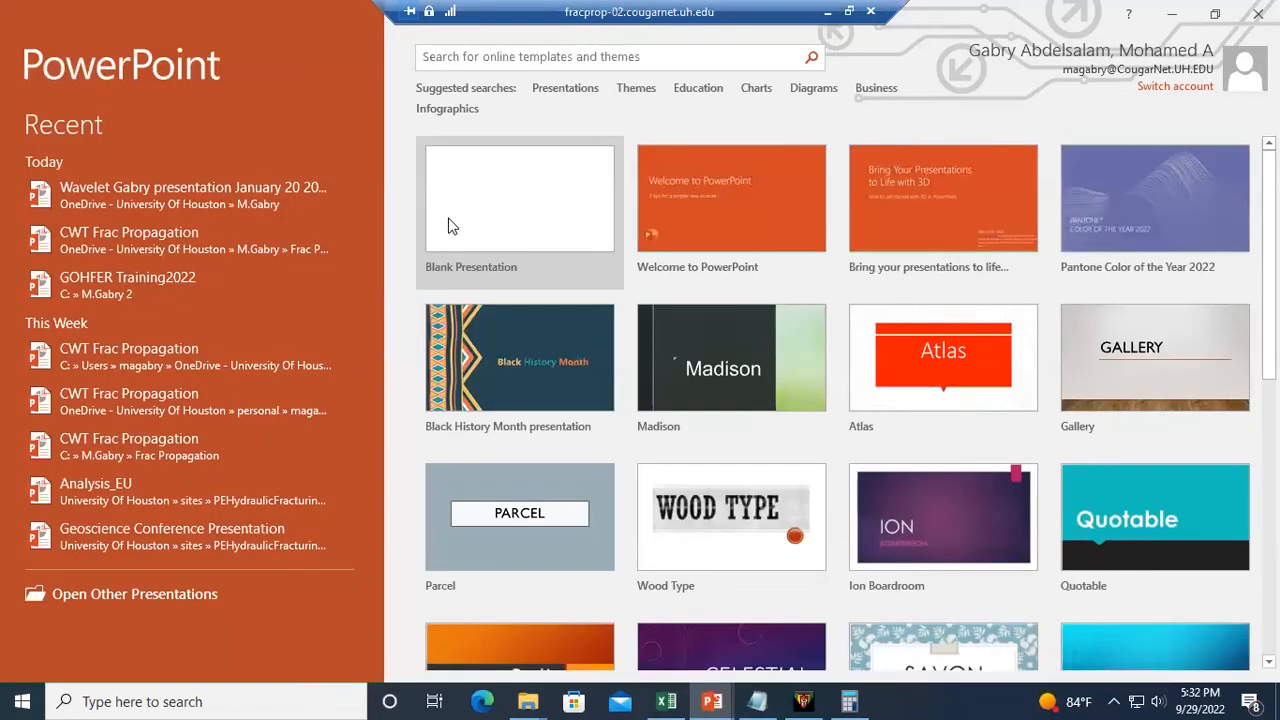
click(457, 222)
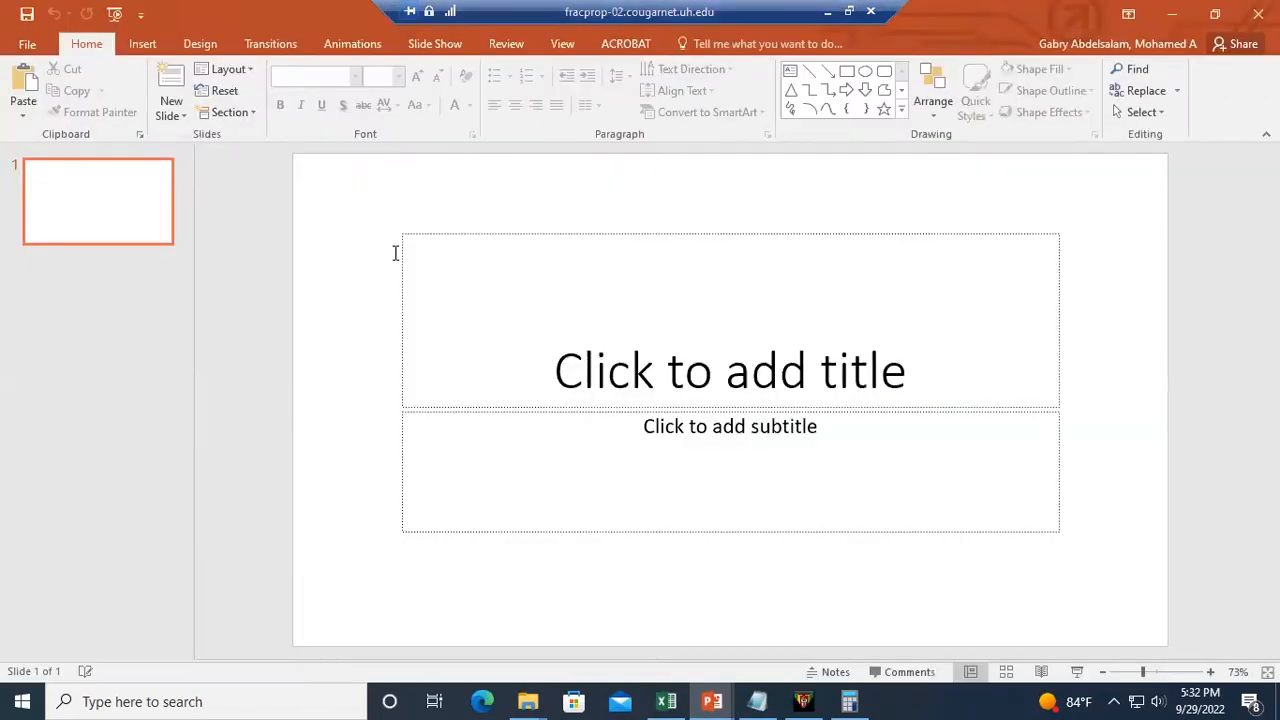
- Place the presentation window beside the file list and try to insert the Net Pressure (psi) AVI file on the title slide
double_click(1003, 2)
drag(362, 120, 600, 105)
drag(228, 595, 815, 376)
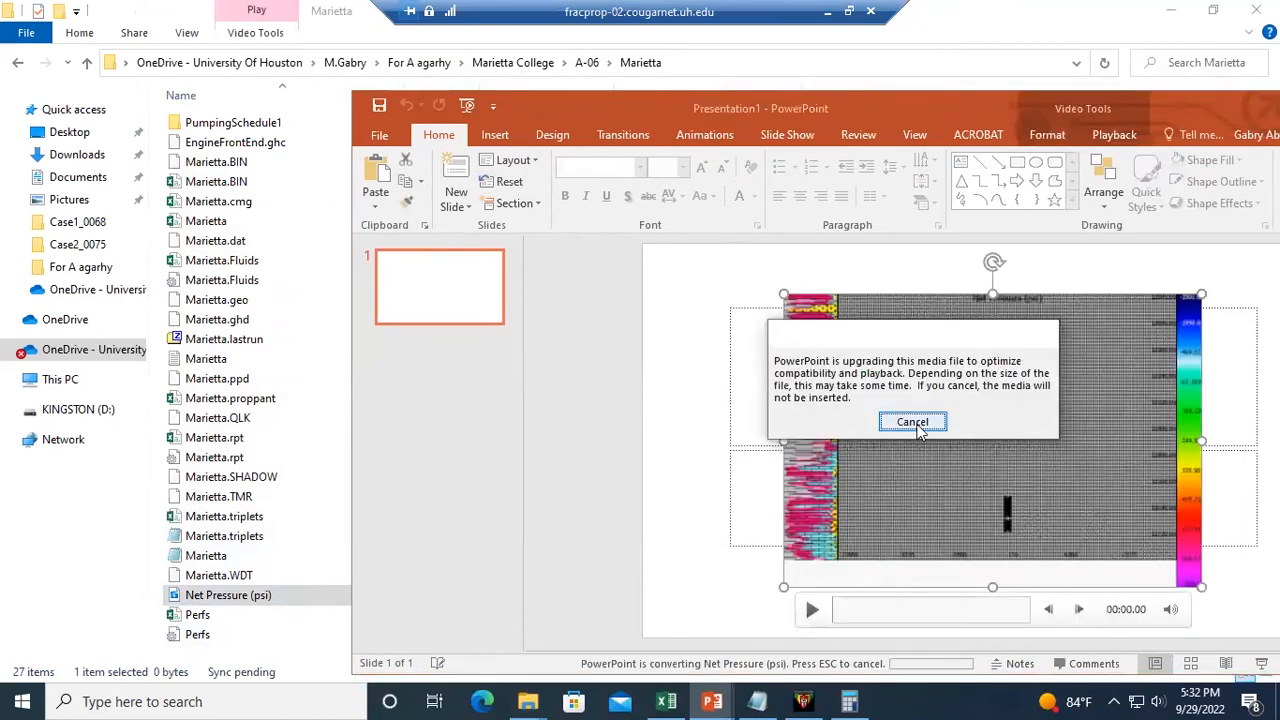
click(911, 420)
- Add a second slide and try to insert the Net Pressure (psi) AVI file on it
right_click(422, 365)
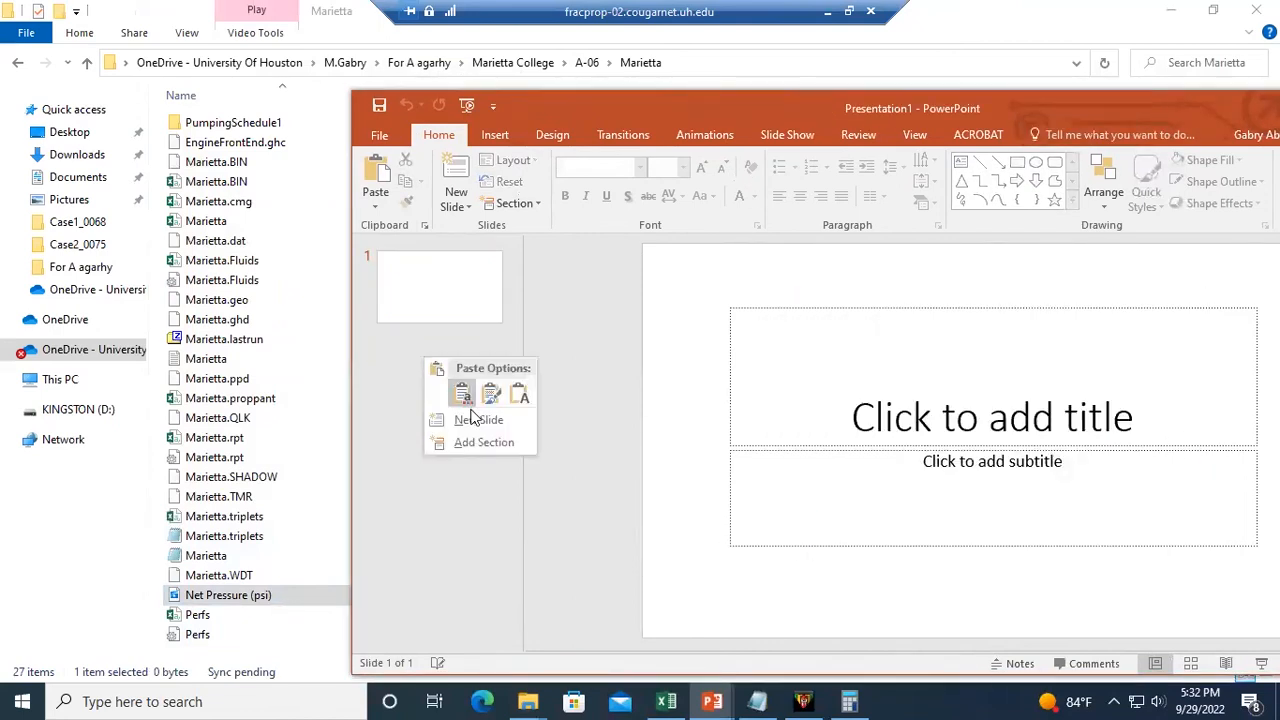
click(455, 412)
drag(228, 605, 916, 400)
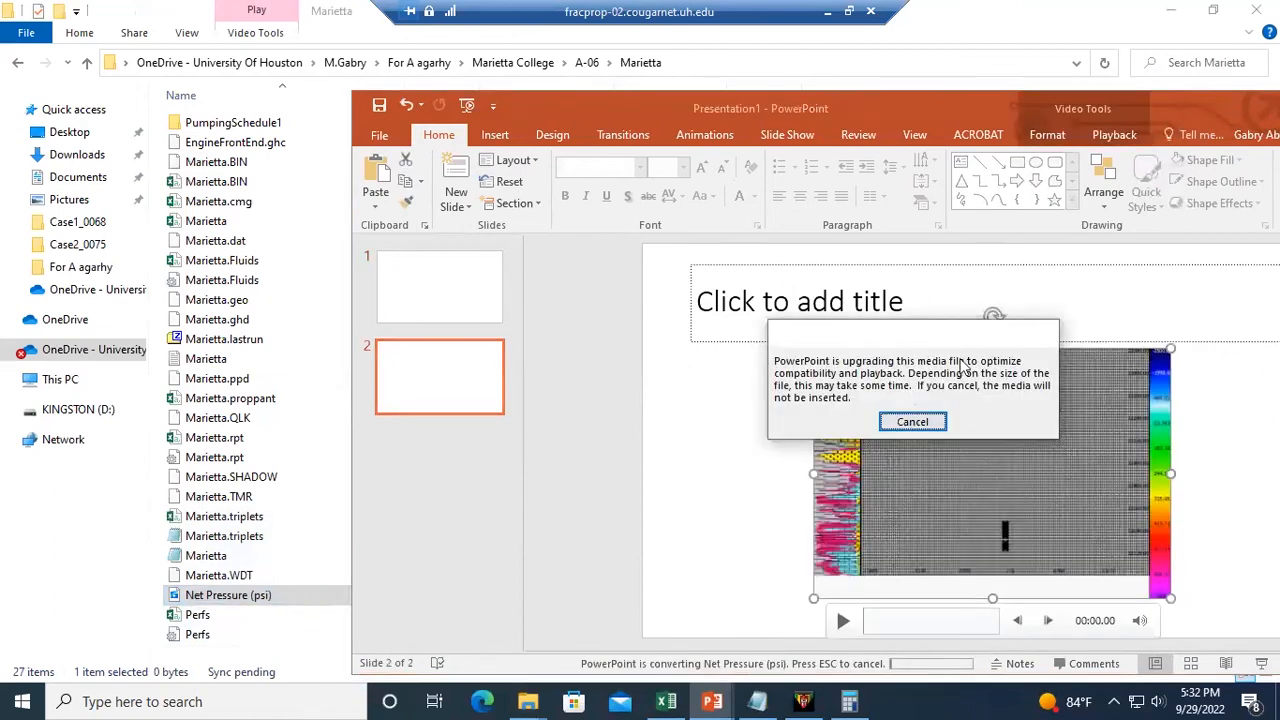
drag(964, 337, 941, 338)
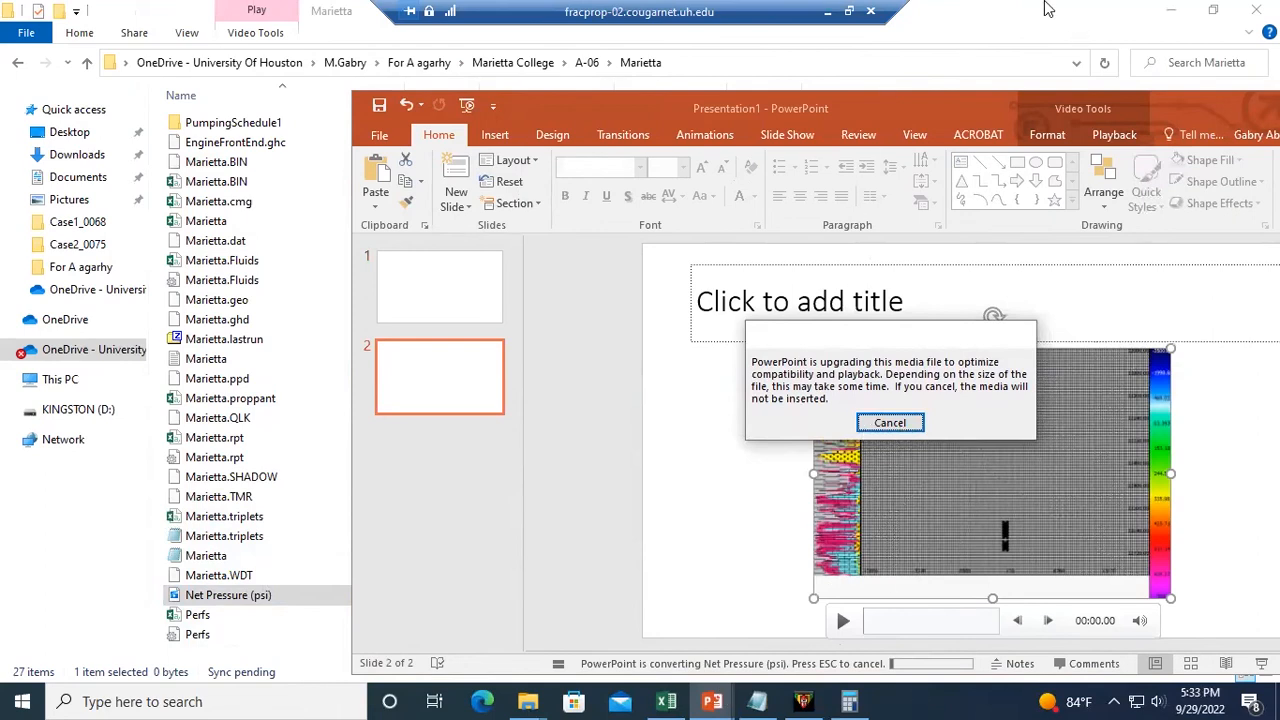
key(Escape)
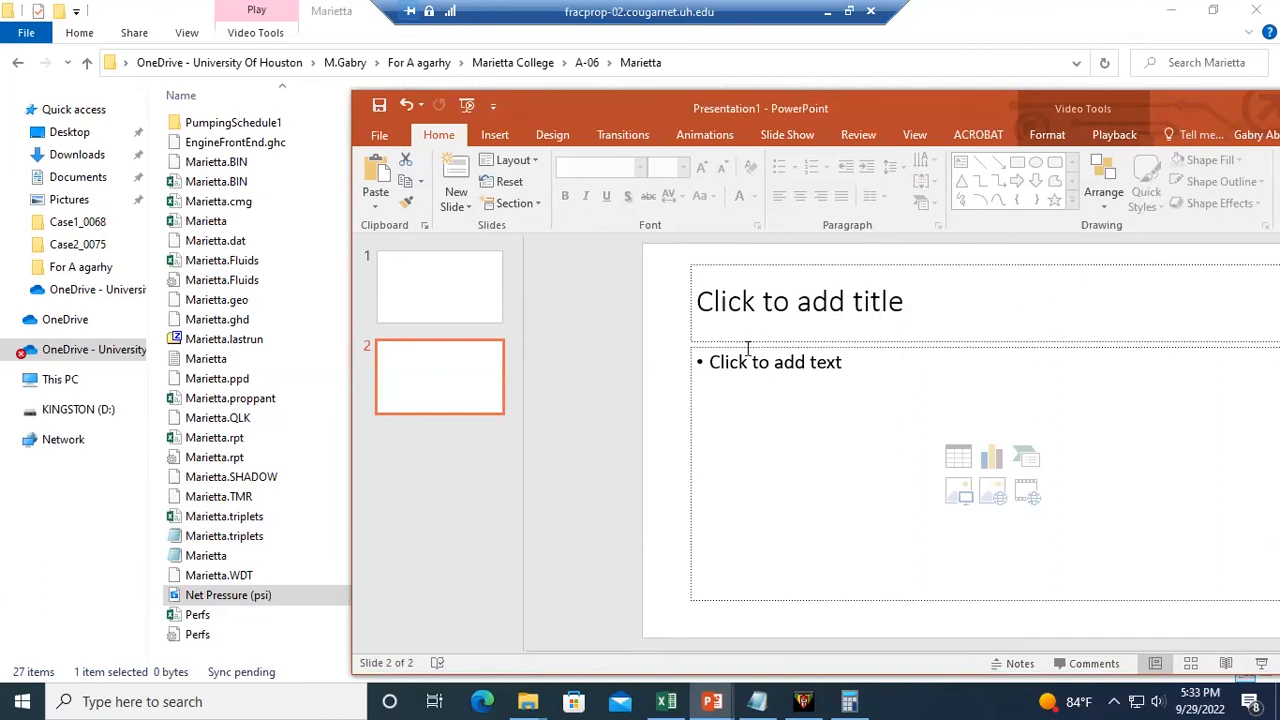
- Close the new presentation without saving it
drag(1214, 97, 733, 94)
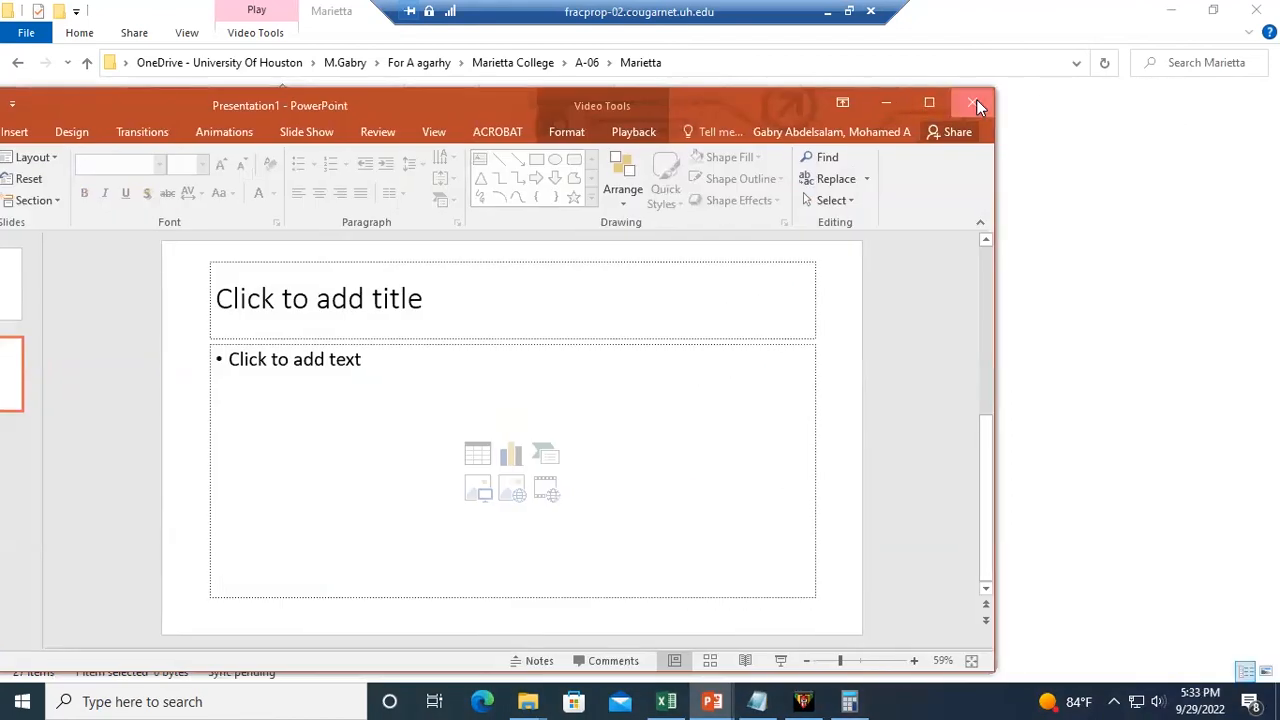
click(974, 101)
click(645, 373)
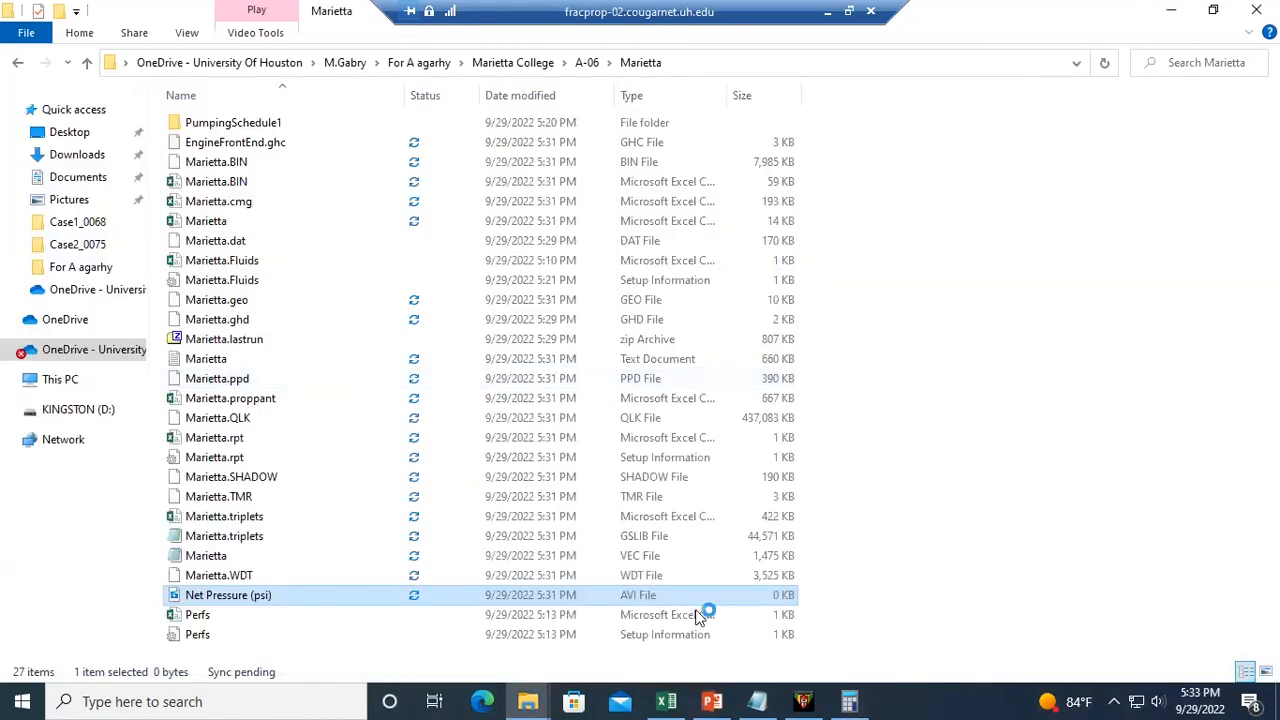
- Switch to GOHFER 3D and display the Engine Results time plot from the Marietta vector data
click(803, 701)
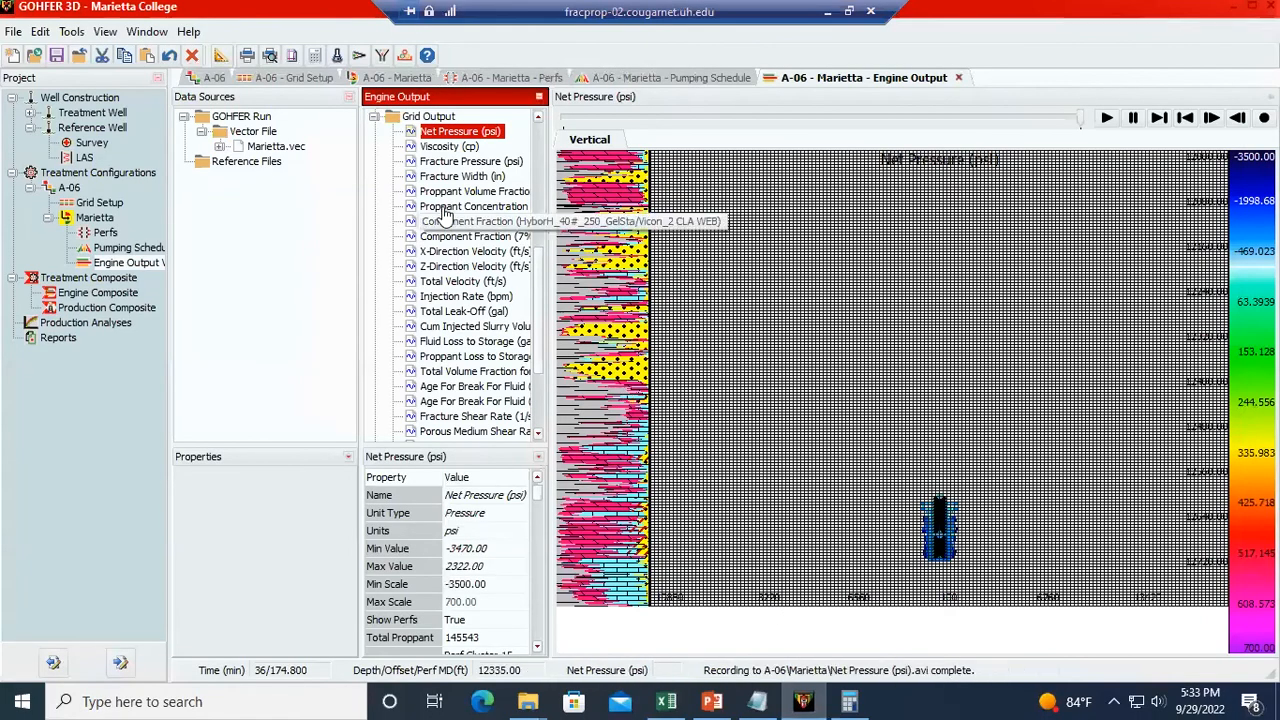
scroll(449, 176, up, 4)
scroll(445, 165, up, 3)
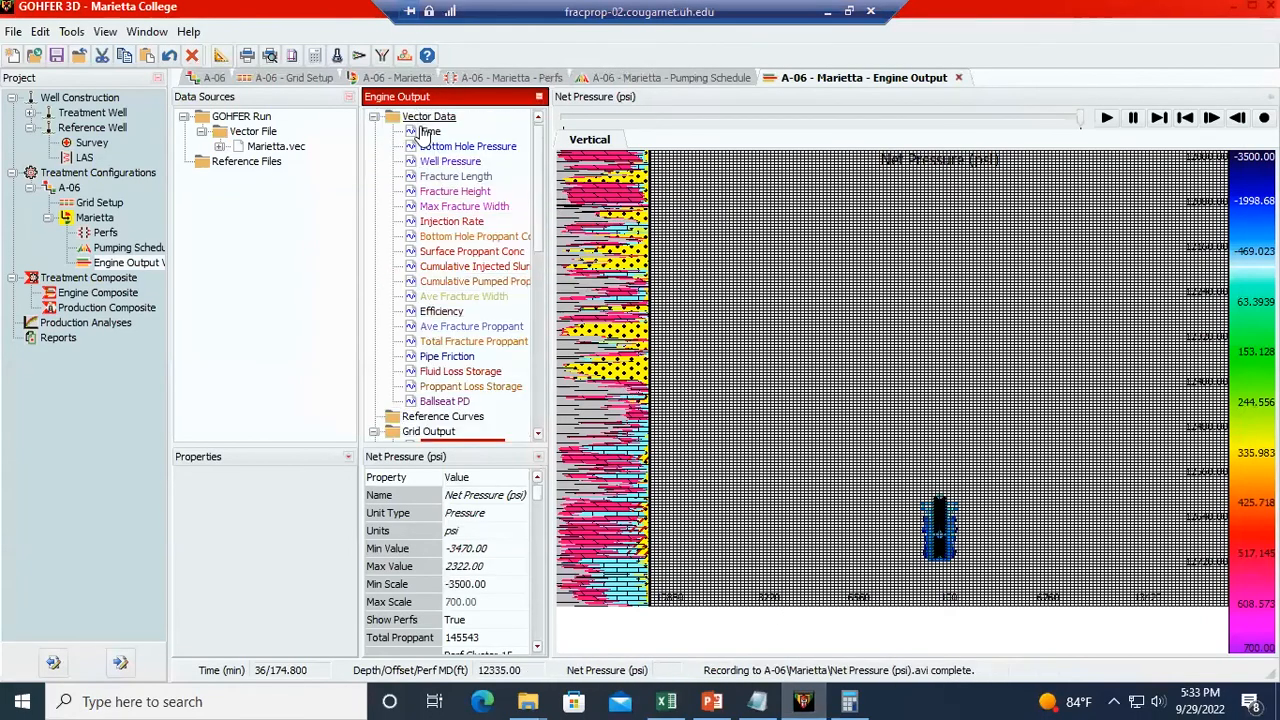
click(428, 131)
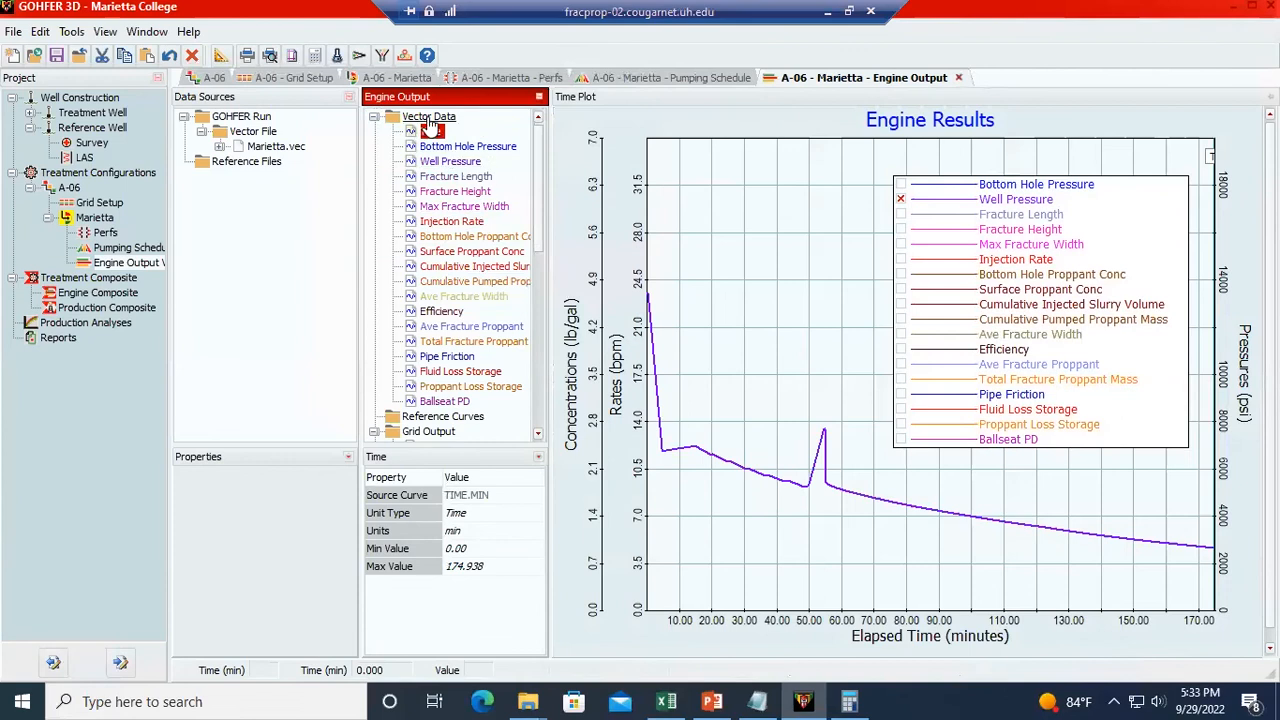
click(429, 118)
- Show the bottom hole pressure, well pressure, fracture length, fracture height, max fracture width and injection rate curves on the time plot
click(902, 201)
click(901, 185)
click(901, 200)
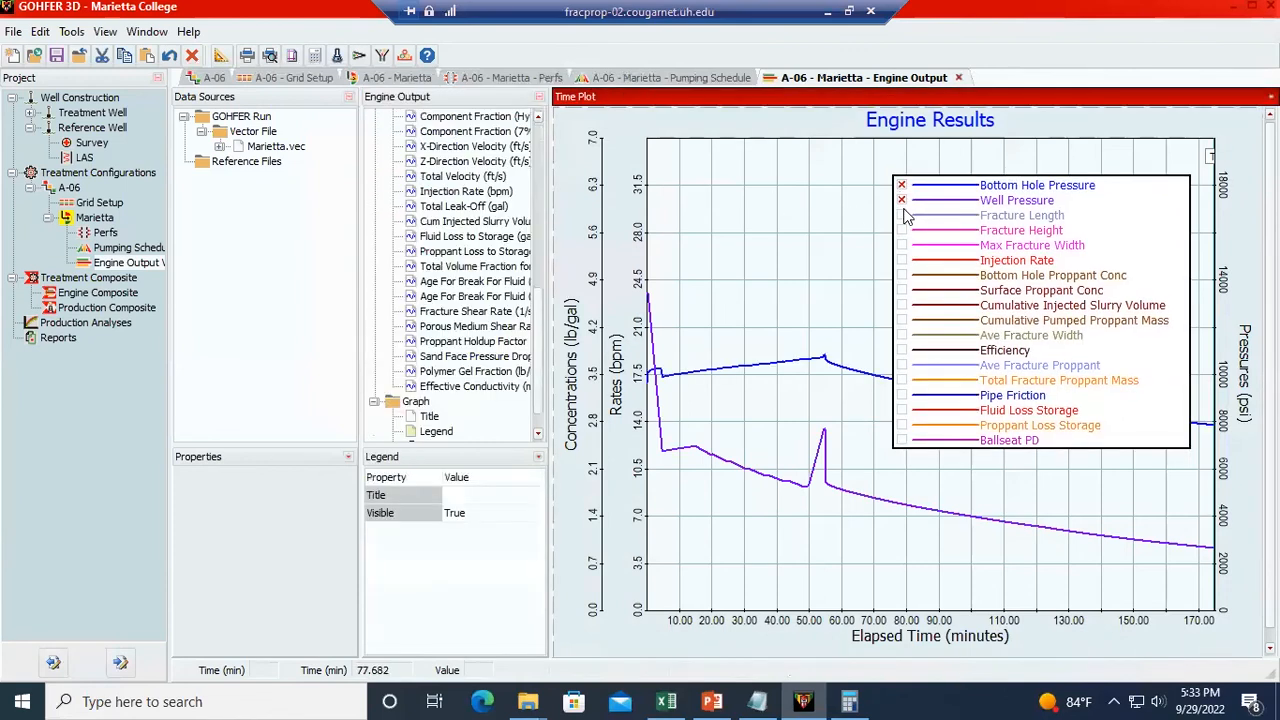
click(901, 215)
click(901, 230)
click(901, 245)
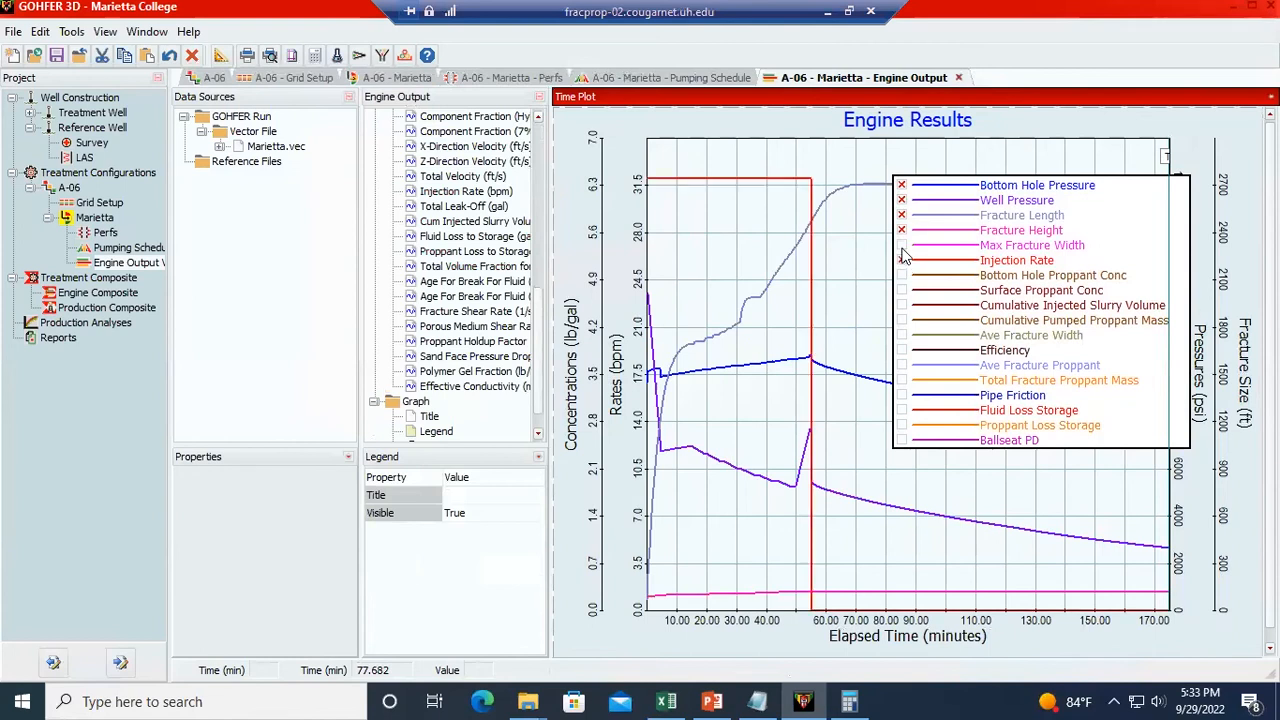
click(901, 245)
click(901, 260)
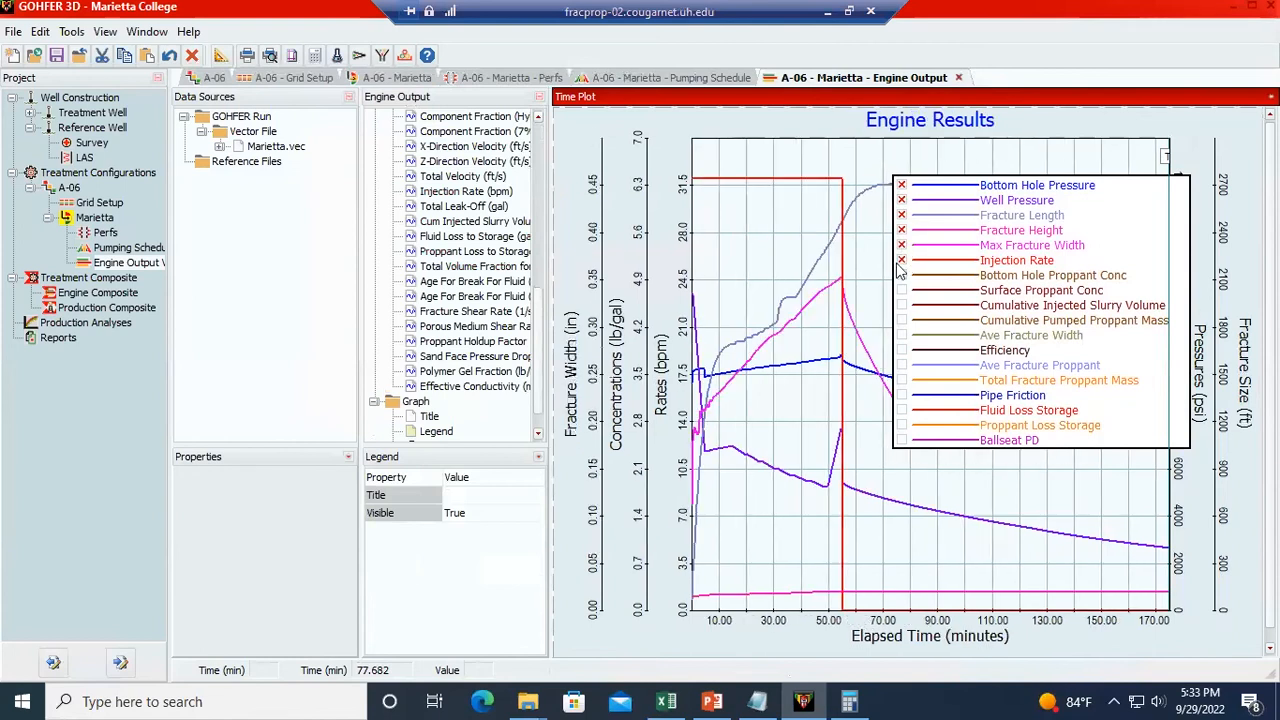
- Reposition the legend on the Engine Results plot and copy the plot to the clipboard
right_click(766, 443)
click(738, 543)
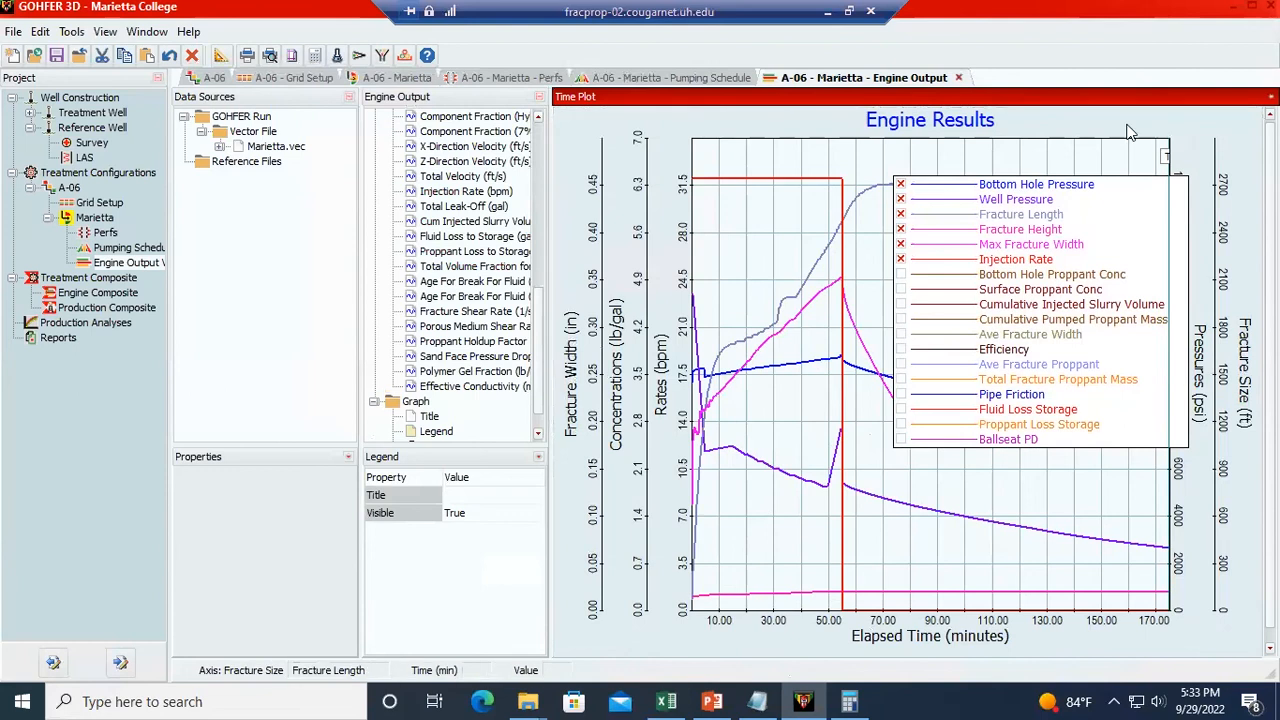
drag(1157, 250, 1199, 387)
right_click(1061, 152)
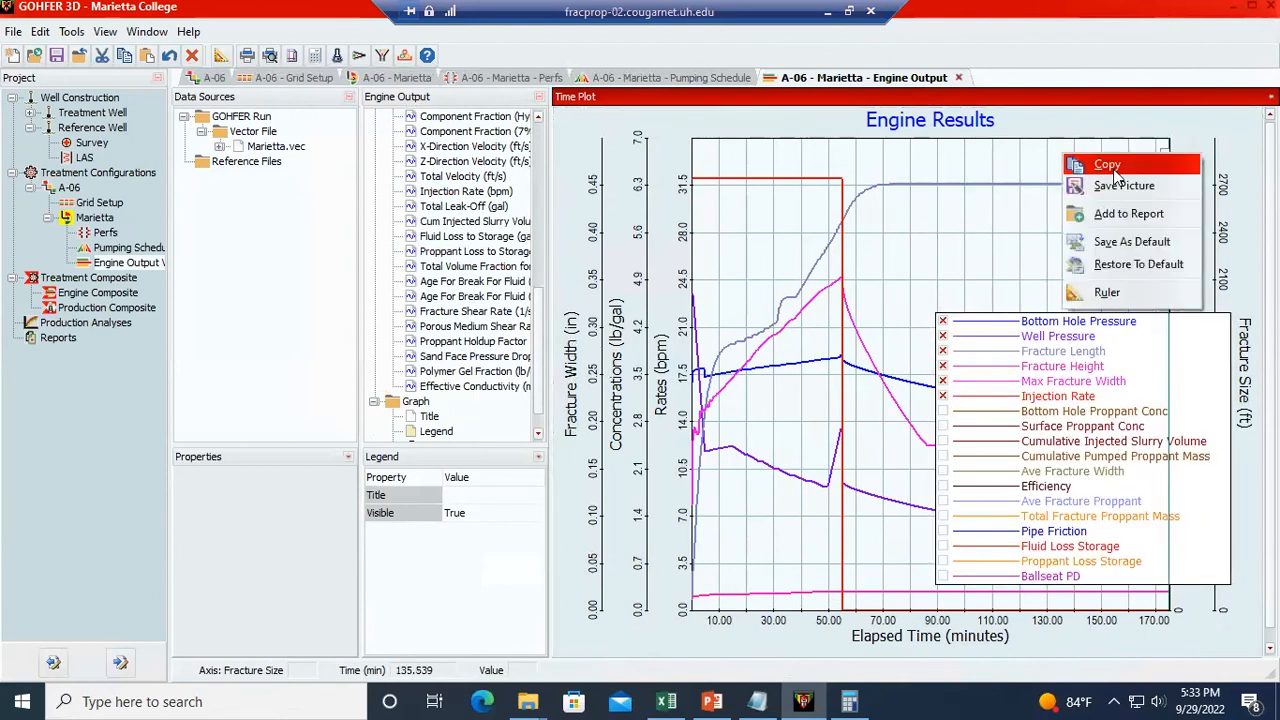
click(1100, 167)
drag(1130, 372, 1032, 286)
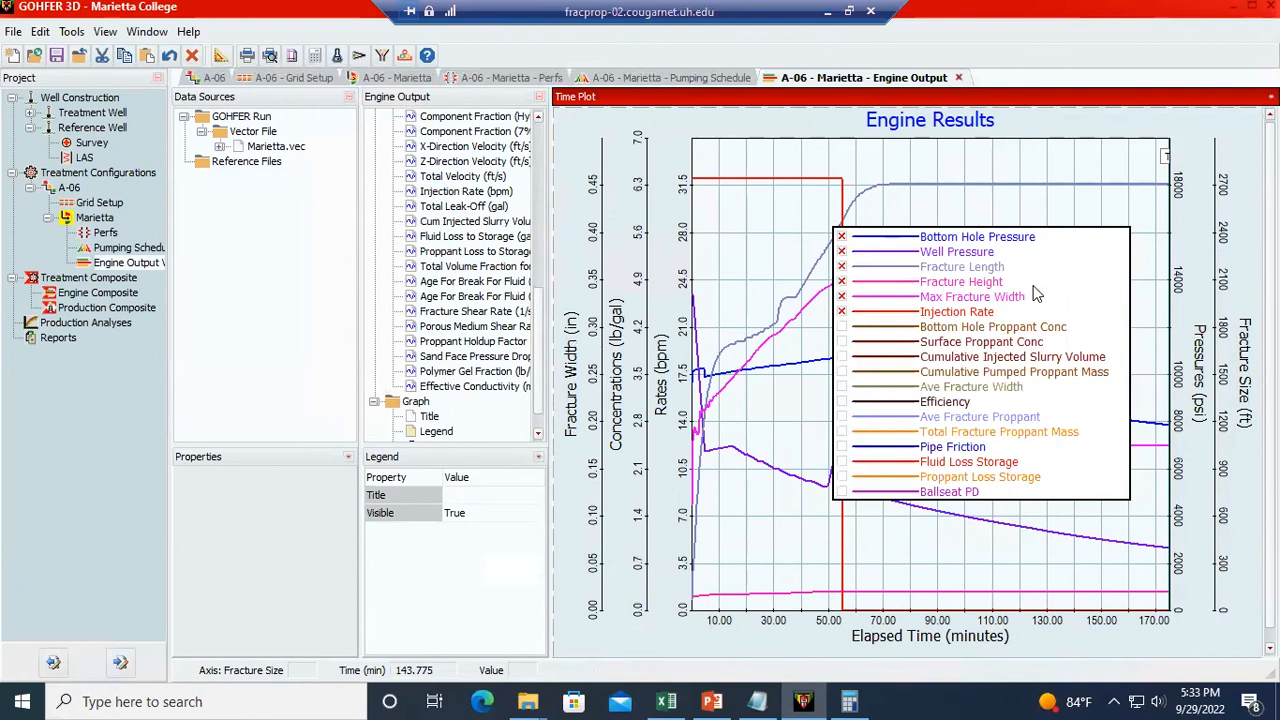
- Switch to PowerPoint and create a blank presentation for the Engine Results plot
click(730, 701)
click(728, 700)
click(724, 701)
click(724, 701)
right_click(720, 701)
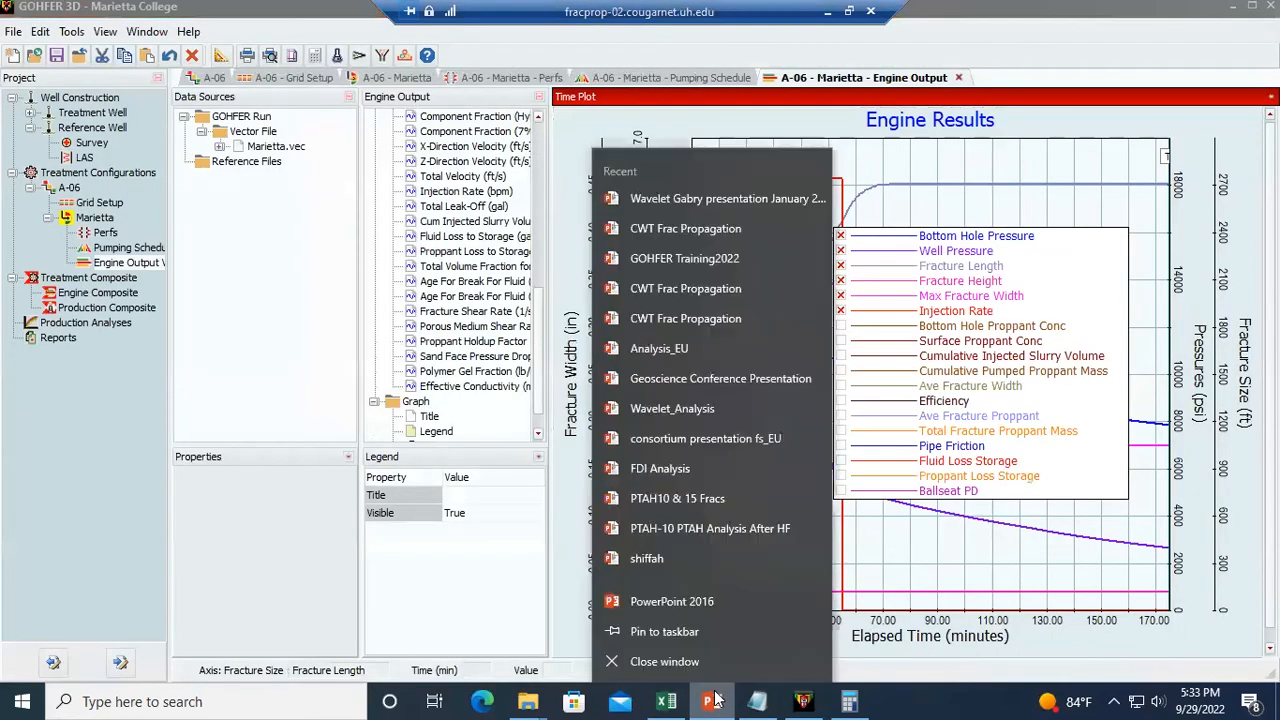
click(665, 598)
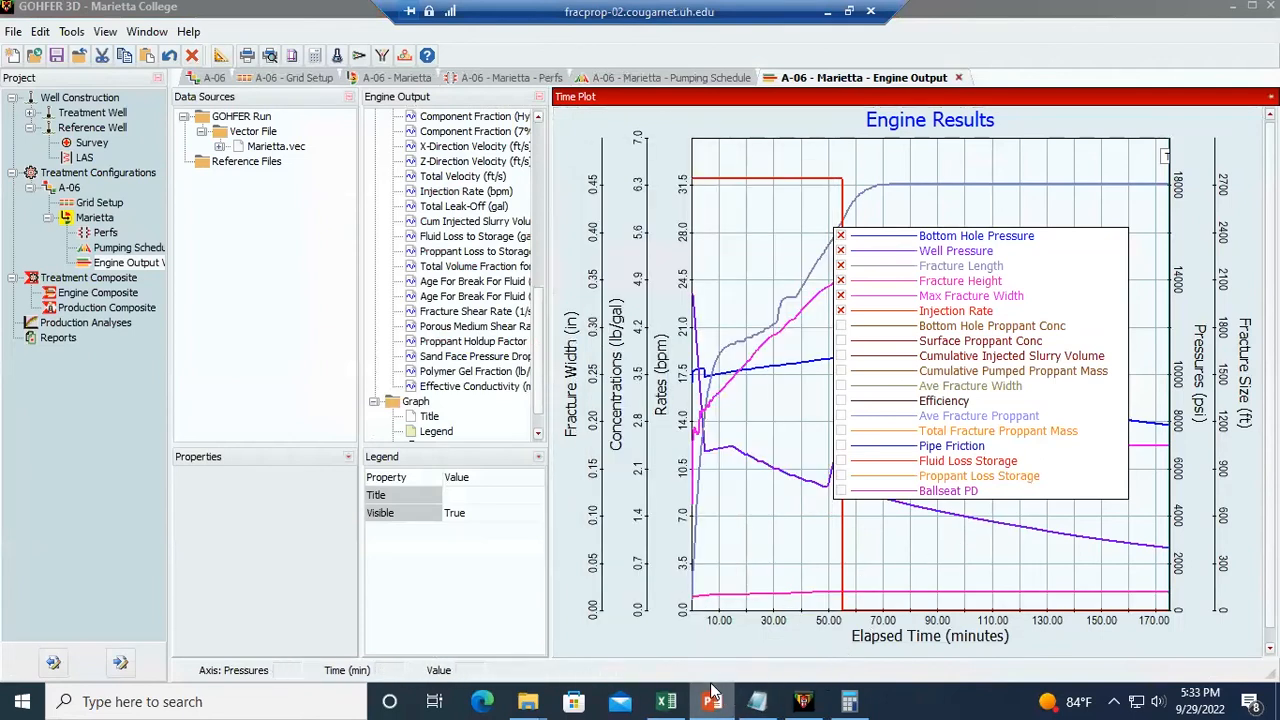
mouse_move(710, 700)
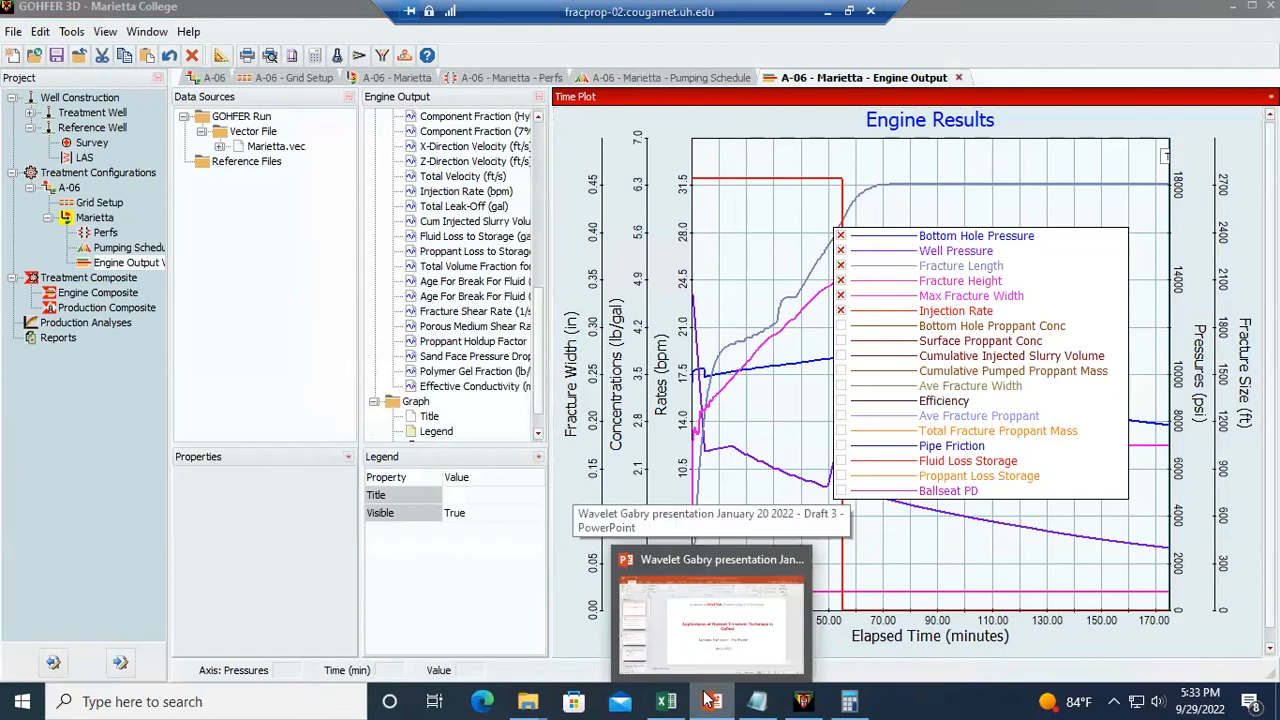
right_click(710, 700)
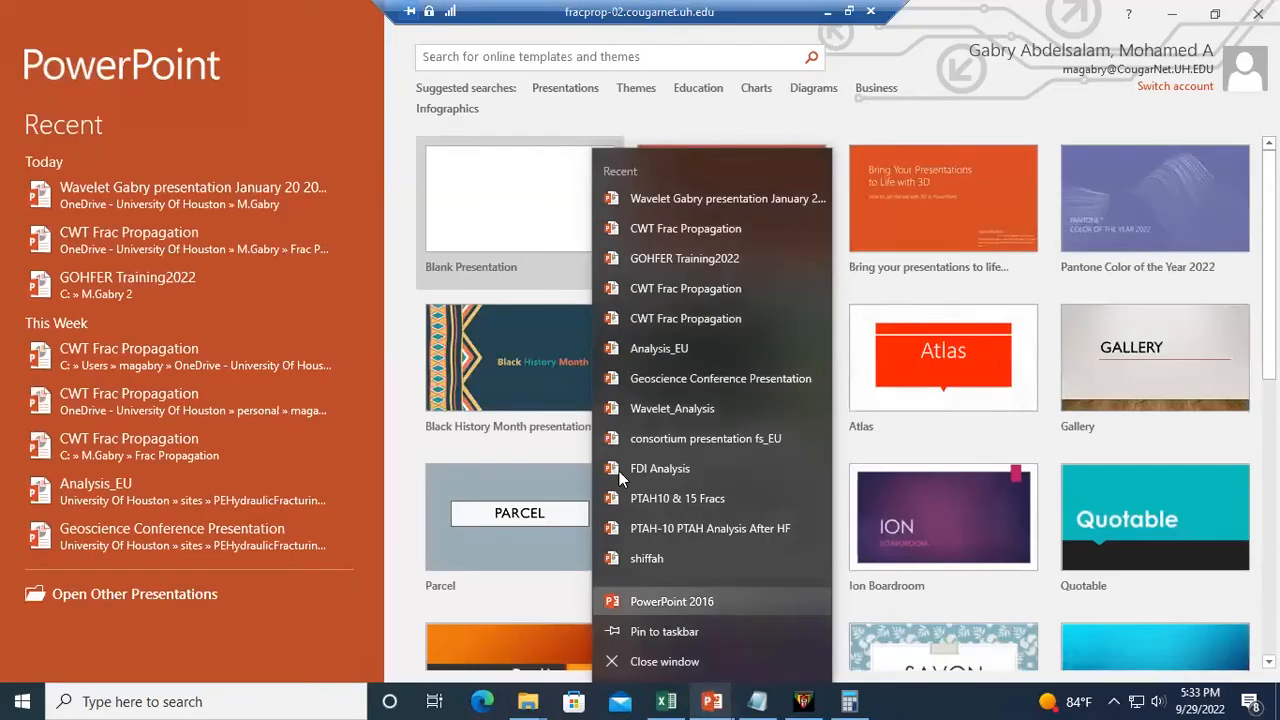
click(497, 228)
click(495, 225)
- Add a second slide and paste the copied Engine Results plot onto it
right_click(135, 280)
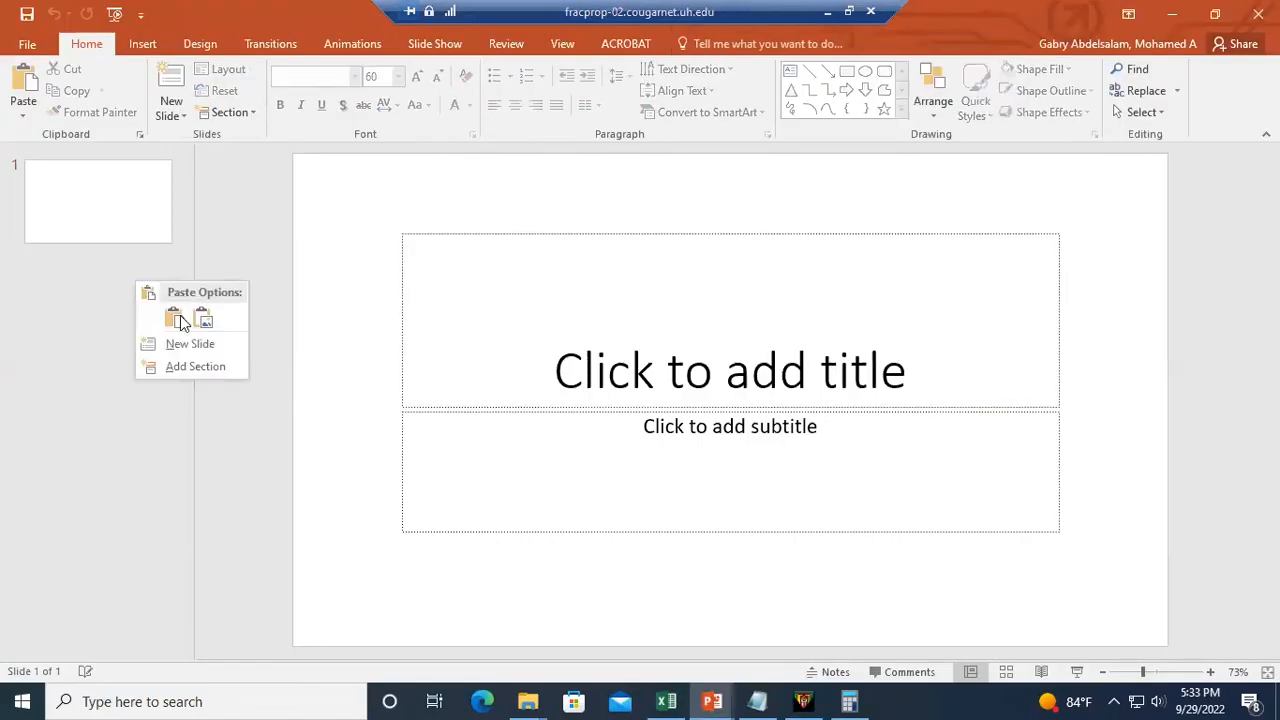
click(170, 344)
click(468, 389)
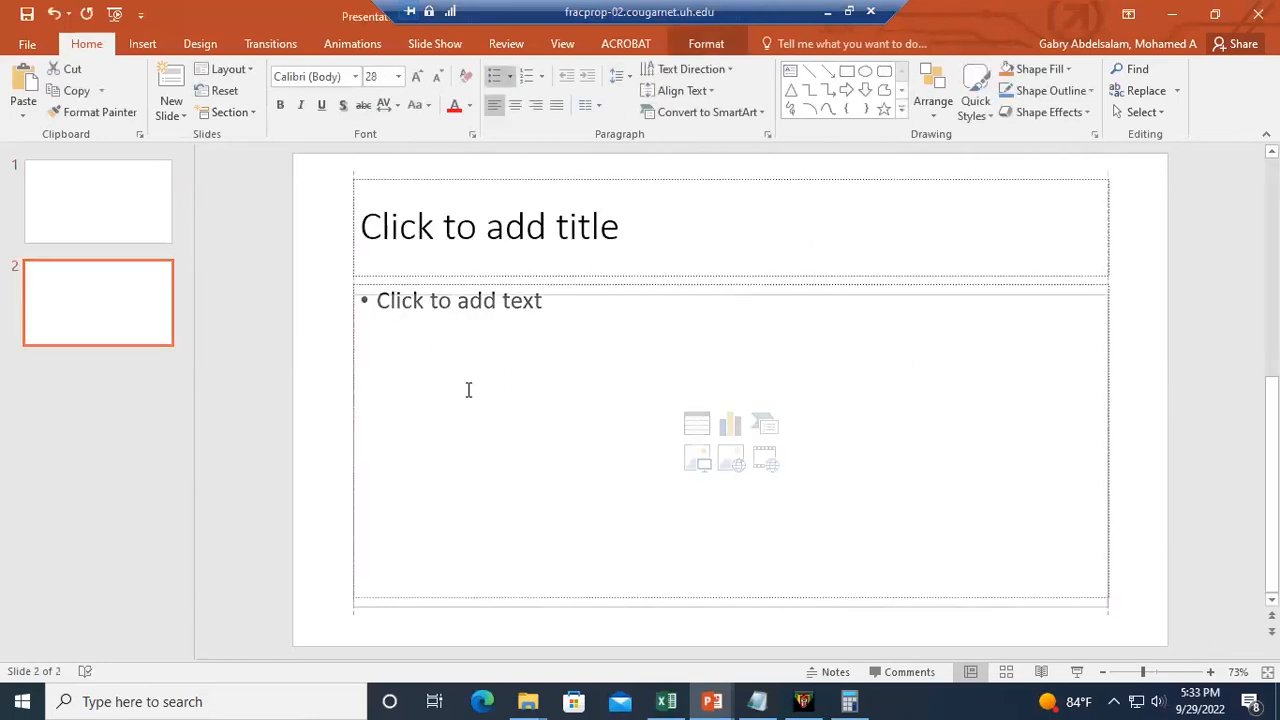
key(ctrl+v)
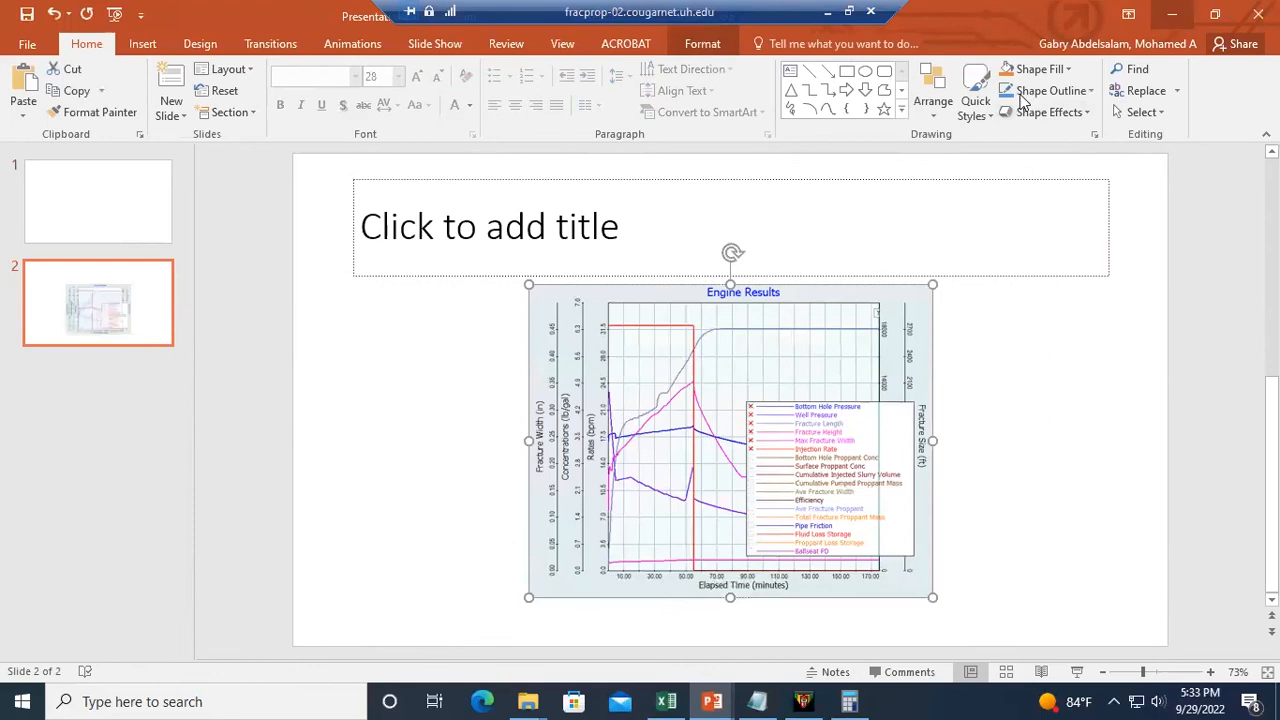
- Return to GOHFER 3D, widen the Engine Output list to show the full curve names, and move the Engine Results legend
key(alt+Tab)
scroll(452, 305, up, 10)
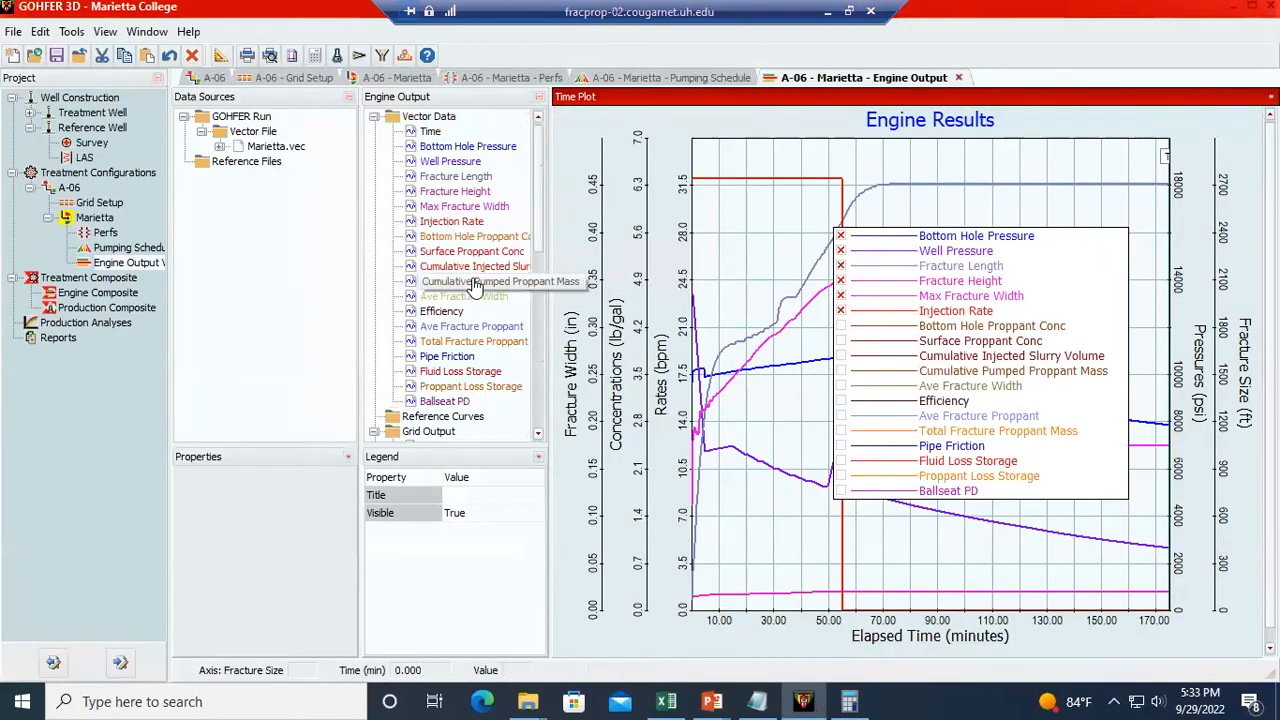
drag(549, 287, 655, 287)
drag(1071, 396, 986, 431)
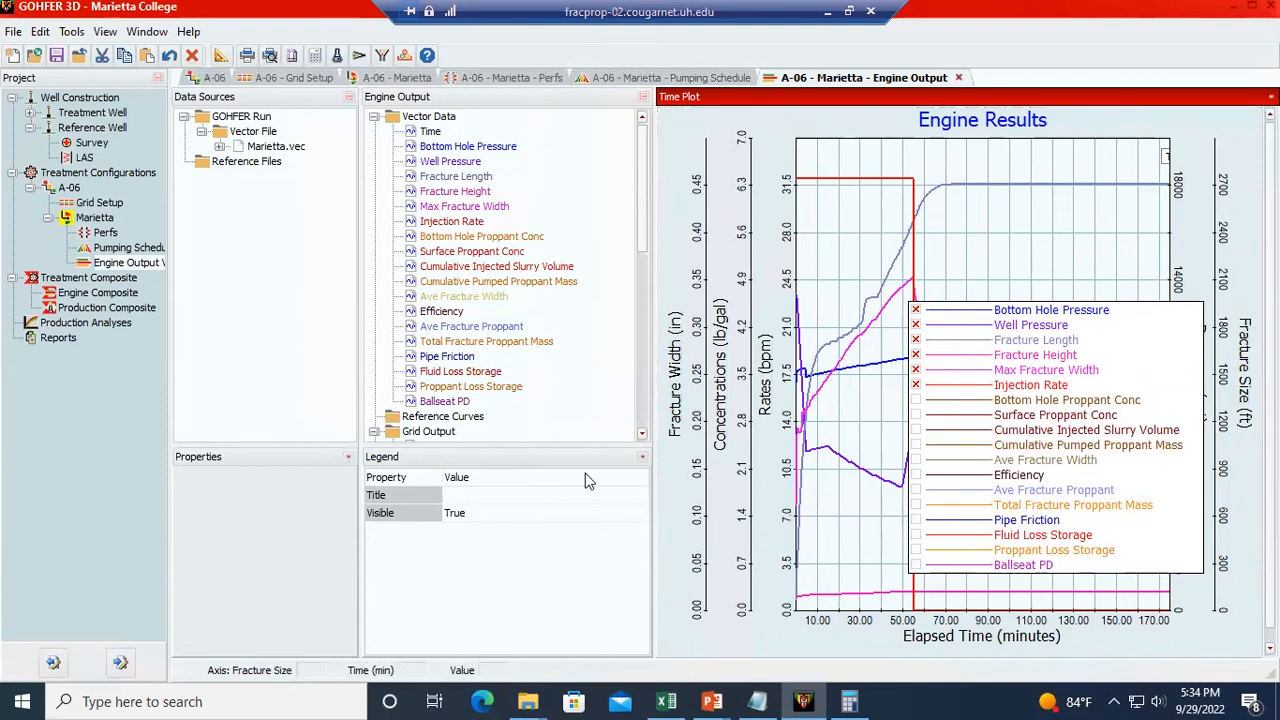
scroll(480, 405, down, 5)
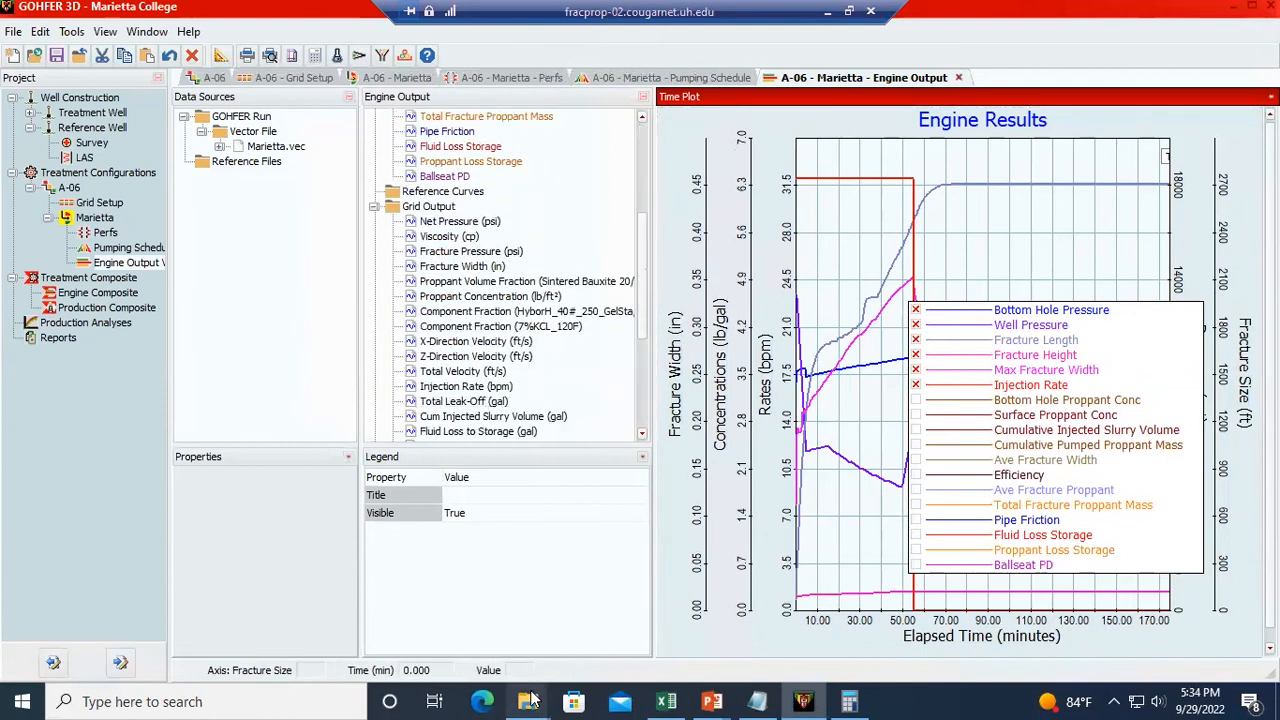
- Open the Marietta VEC file from the A-06 Marietta folder and examine its time-based result columns
mouse_move(530, 700)
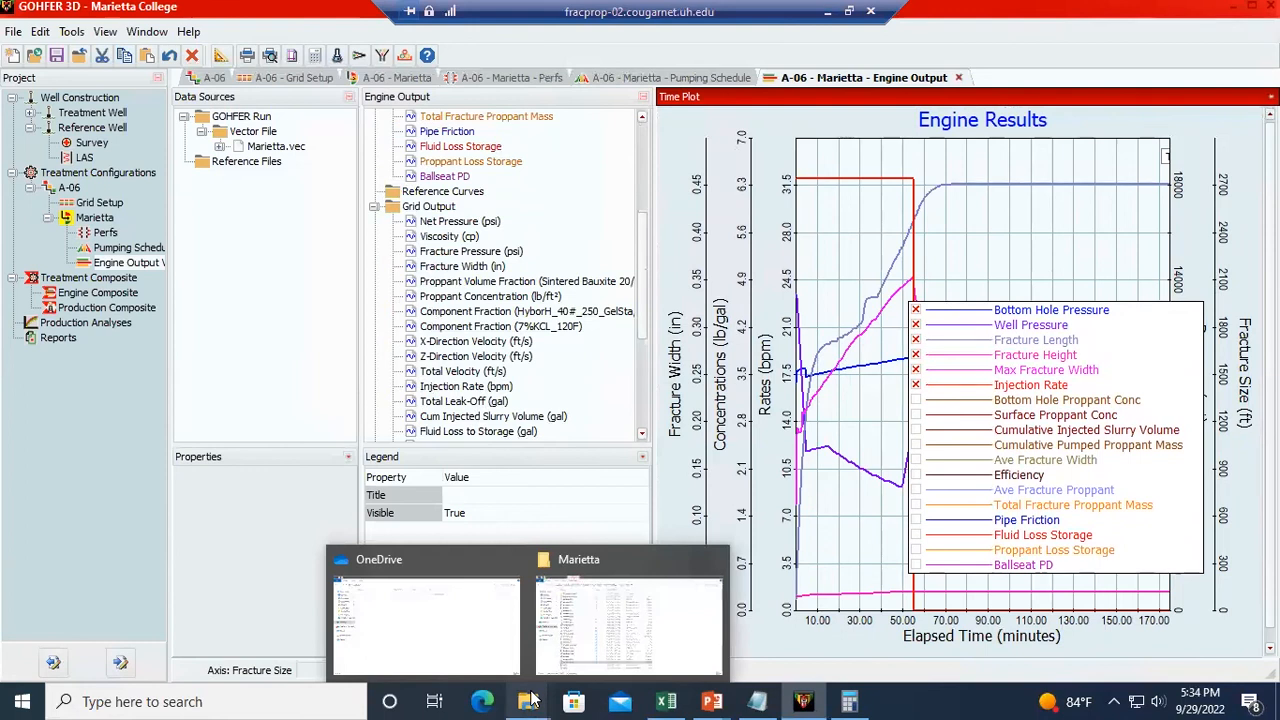
click(575, 630)
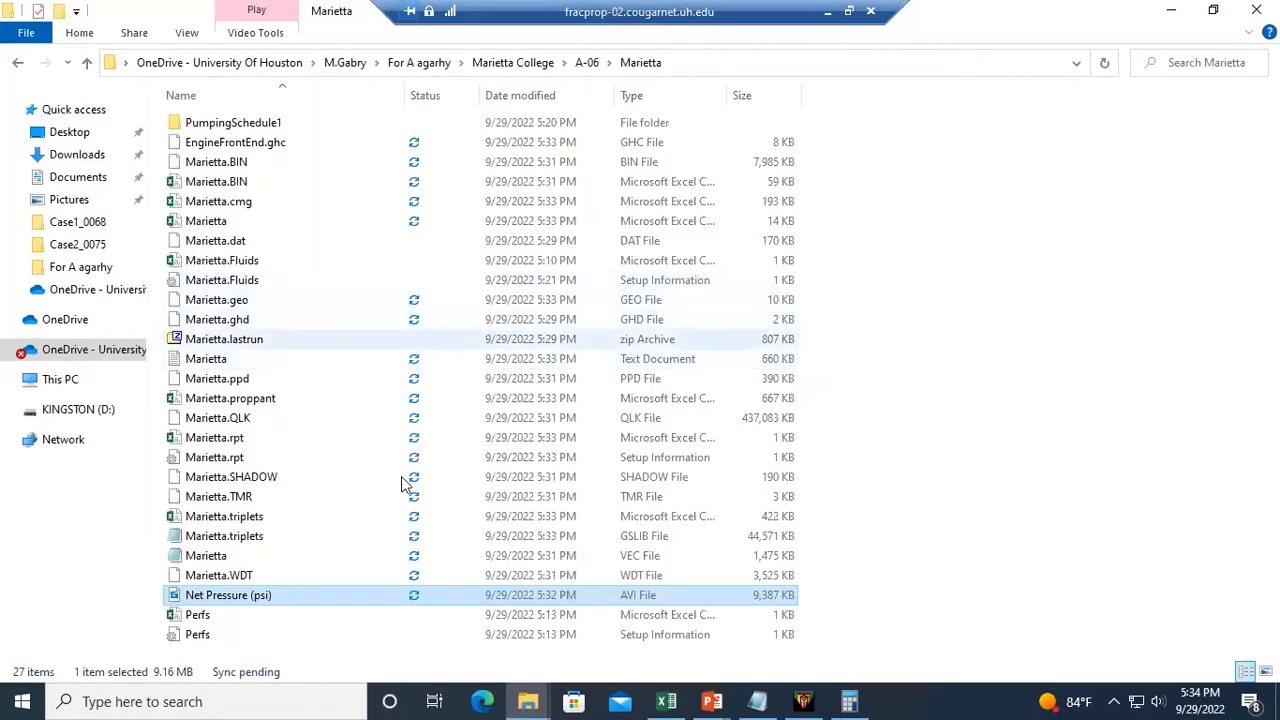
double_click(636, 562)
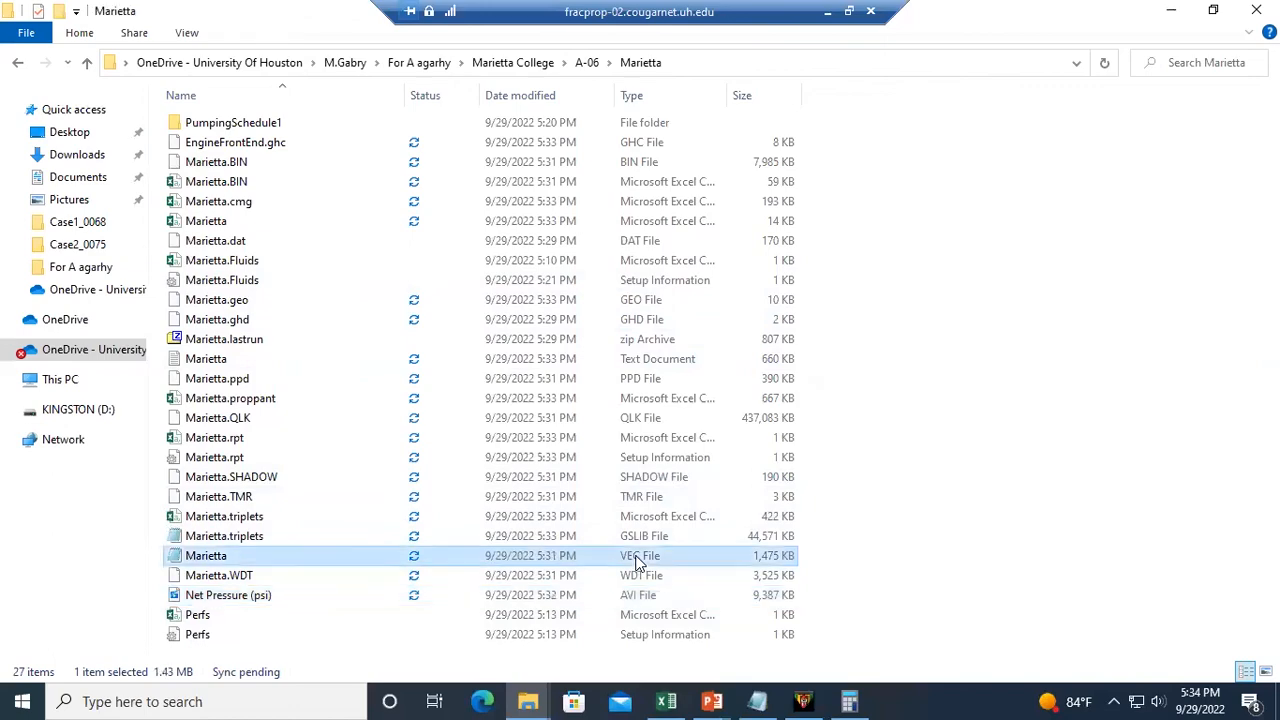
scroll(470, 430, down, 10)
scroll(472, 460, up, 18)
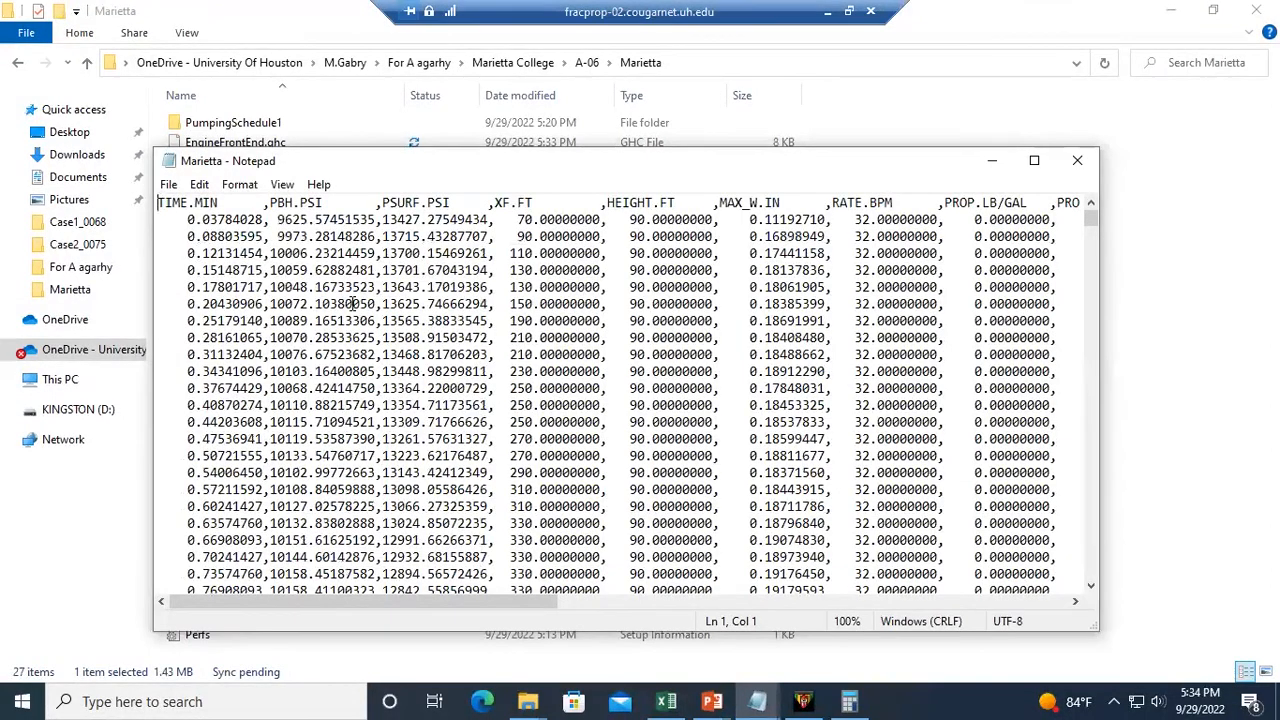
- Inspect the Marietta VEC data across all columns down to the last row, and close the file without changes
drag(286, 219, 1092, 236)
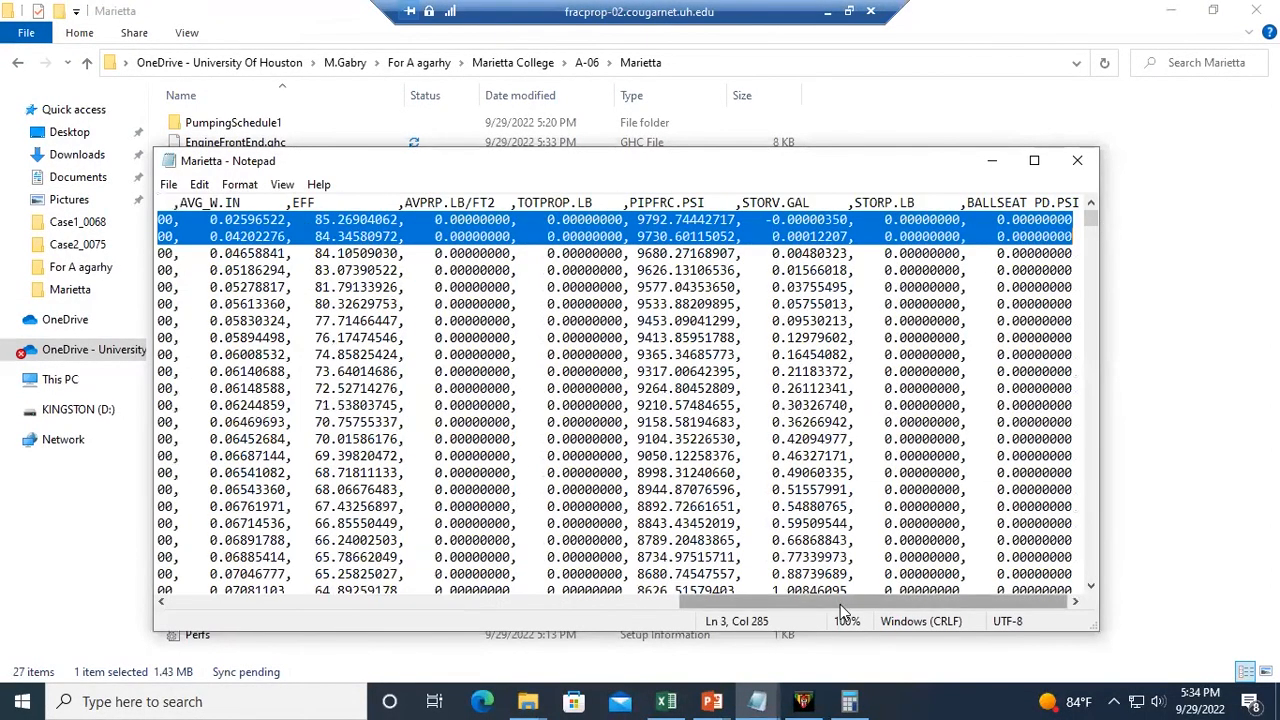
drag(930, 390, 68, 320)
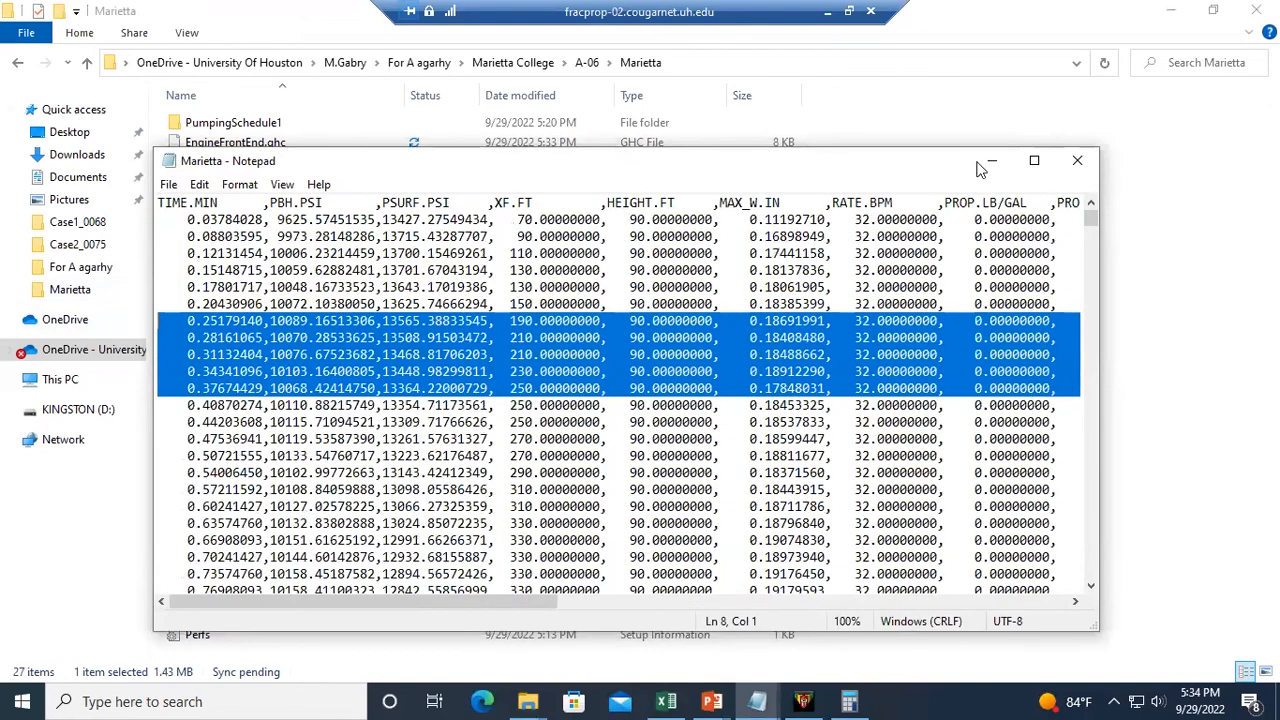
click(940, 320)
key(ctrl+a)
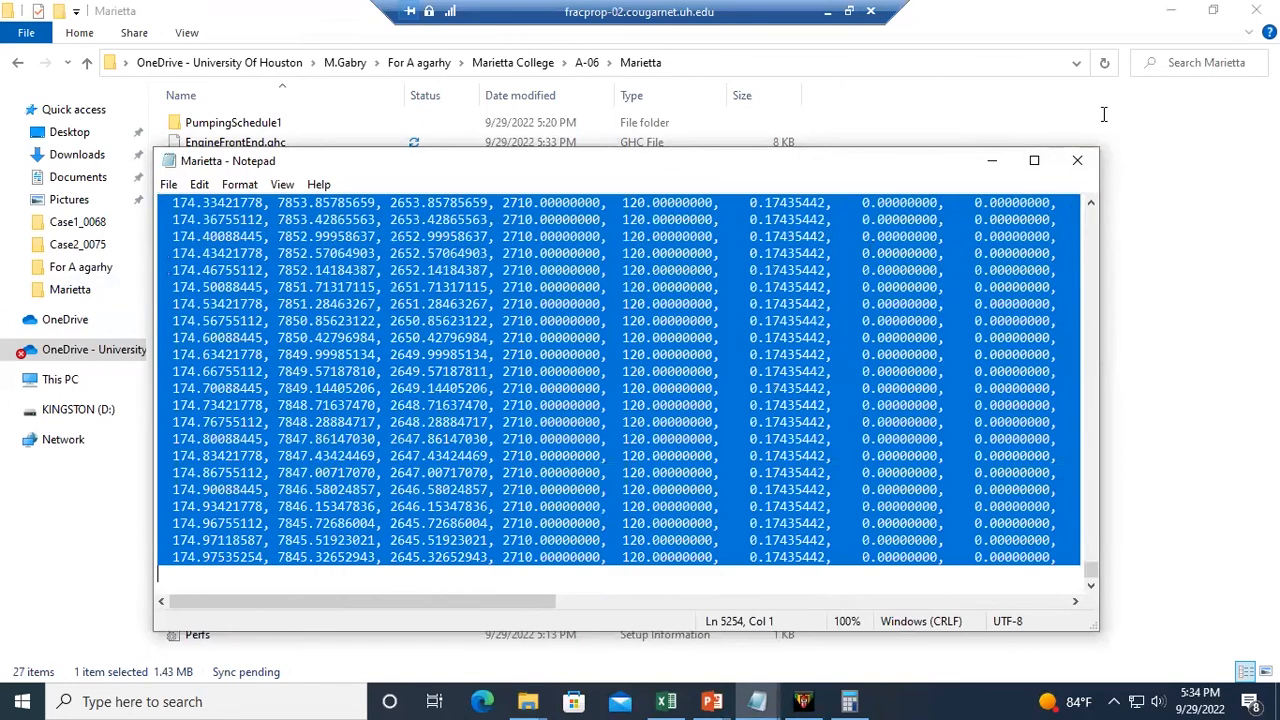
click(1077, 165)
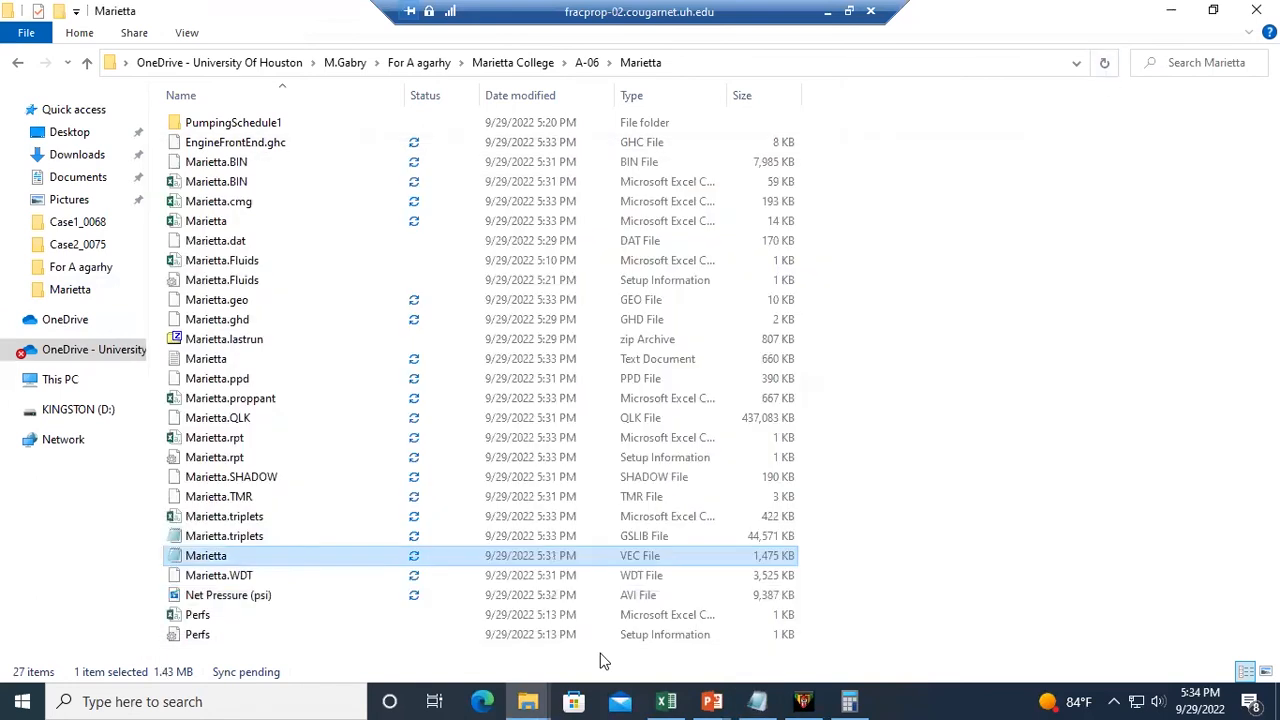
- Switch back to GOHFER 3D and review the pumping schedule and the simulation summary of the Marietta treatment
click(795, 700)
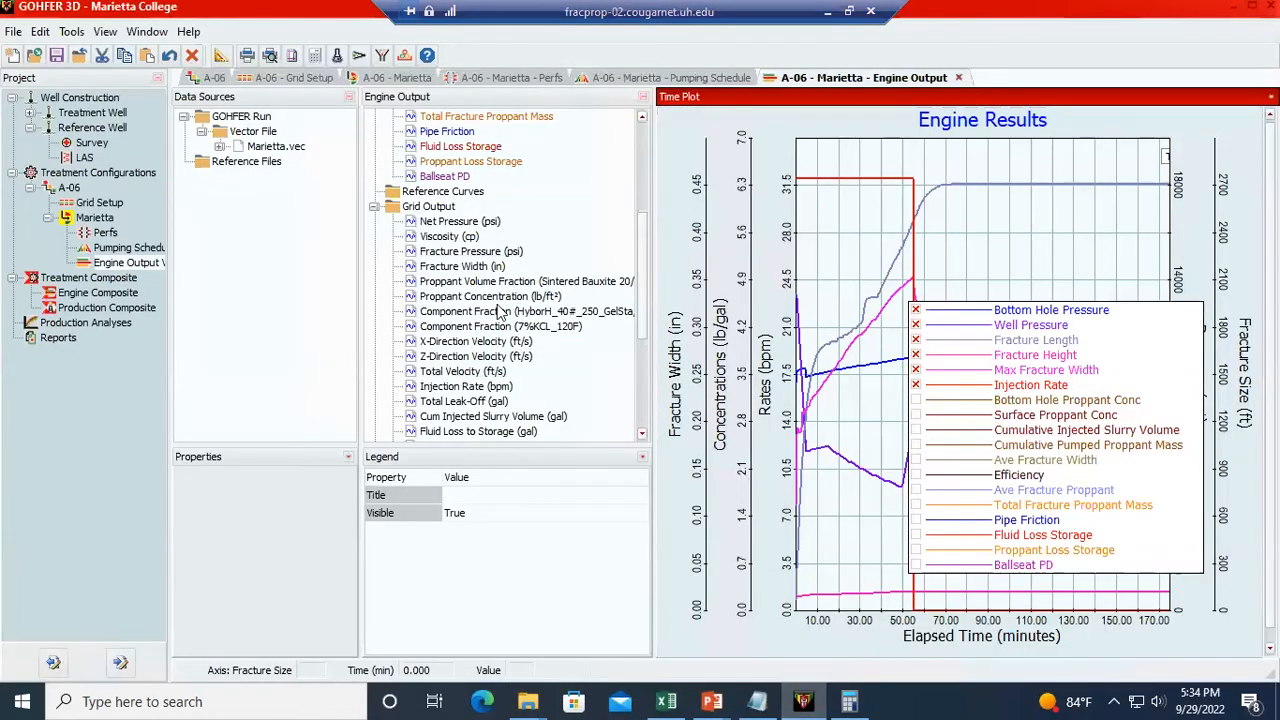
scroll(463, 326, up, 1)
scroll(463, 326, up, 4)
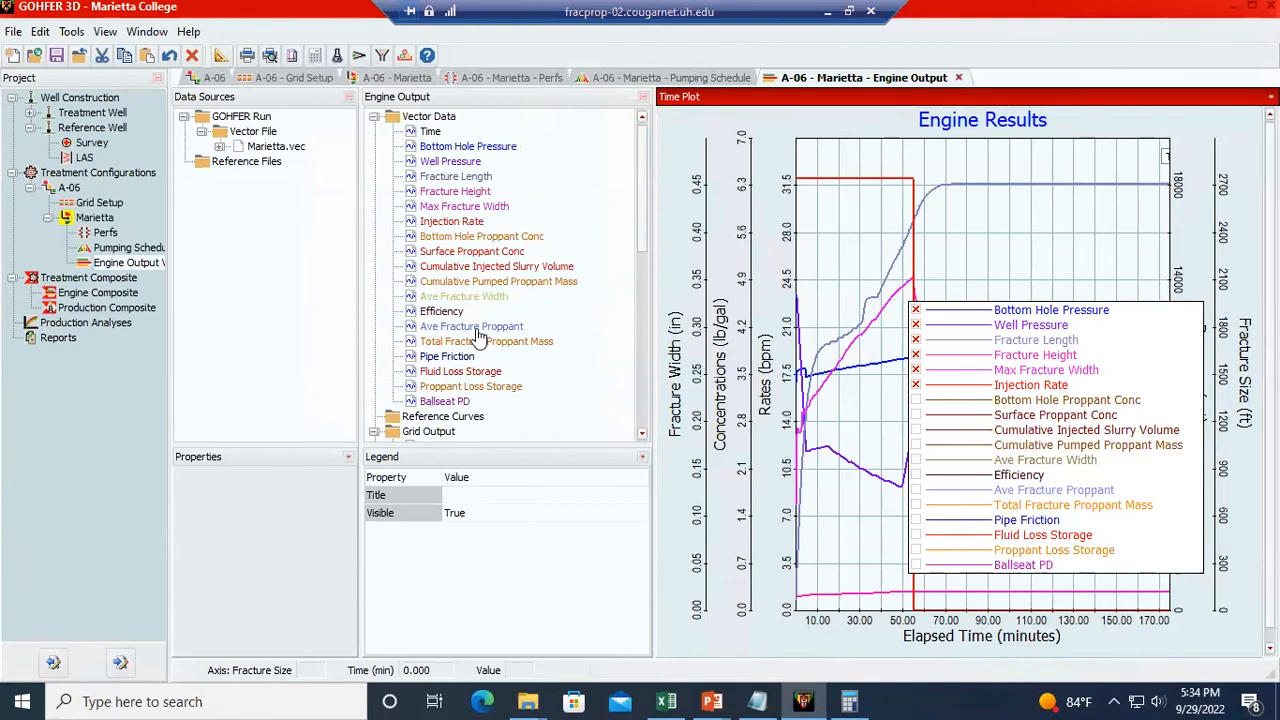
double_click(129, 251)
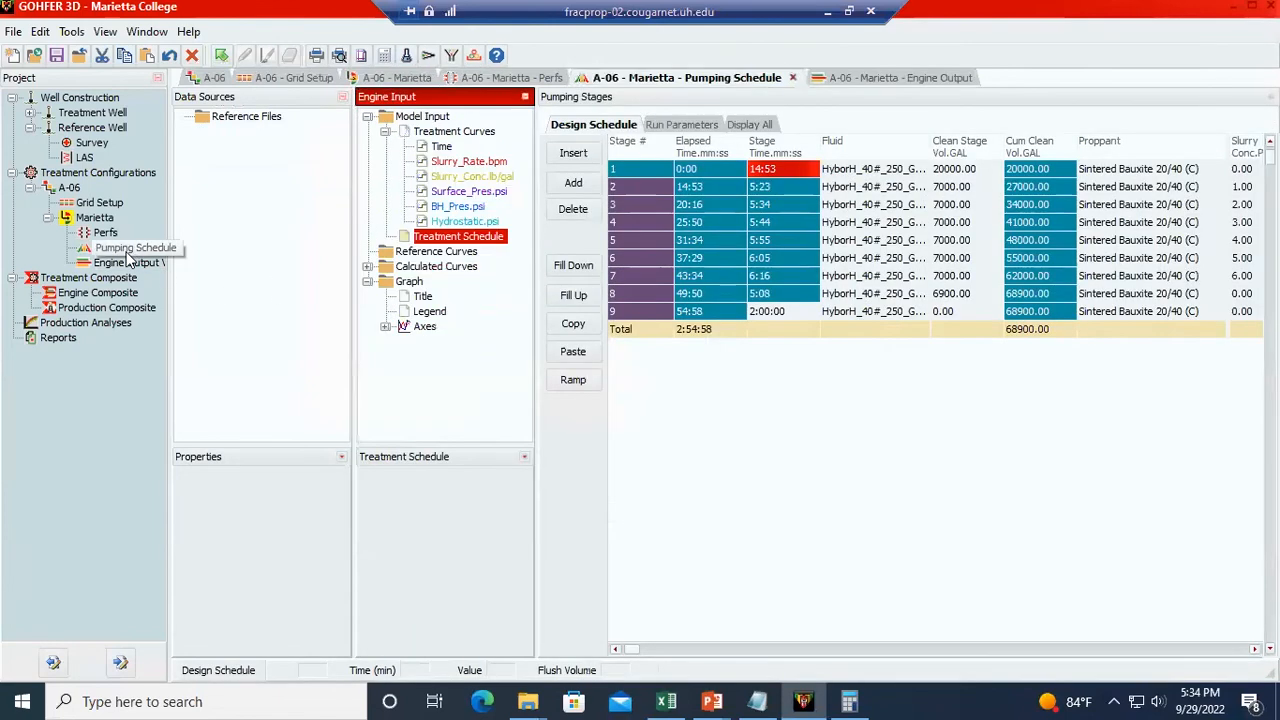
double_click(104, 223)
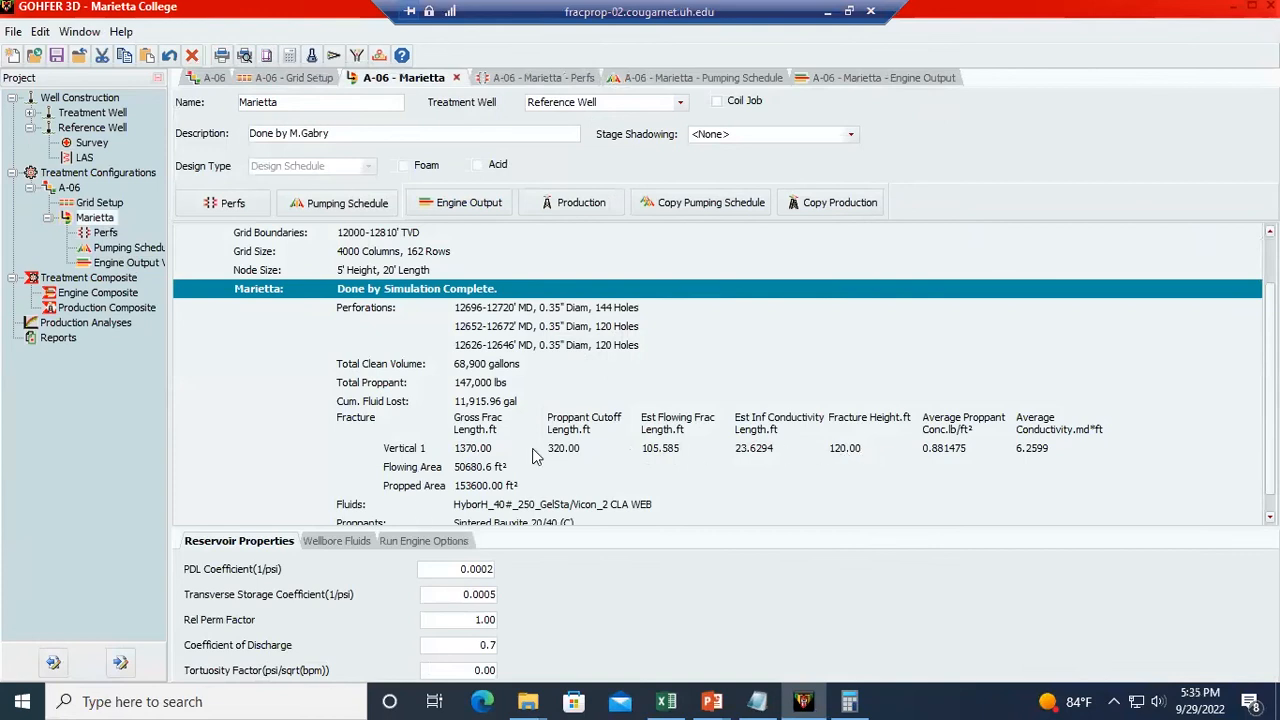
scroll(532, 452, down, 1)
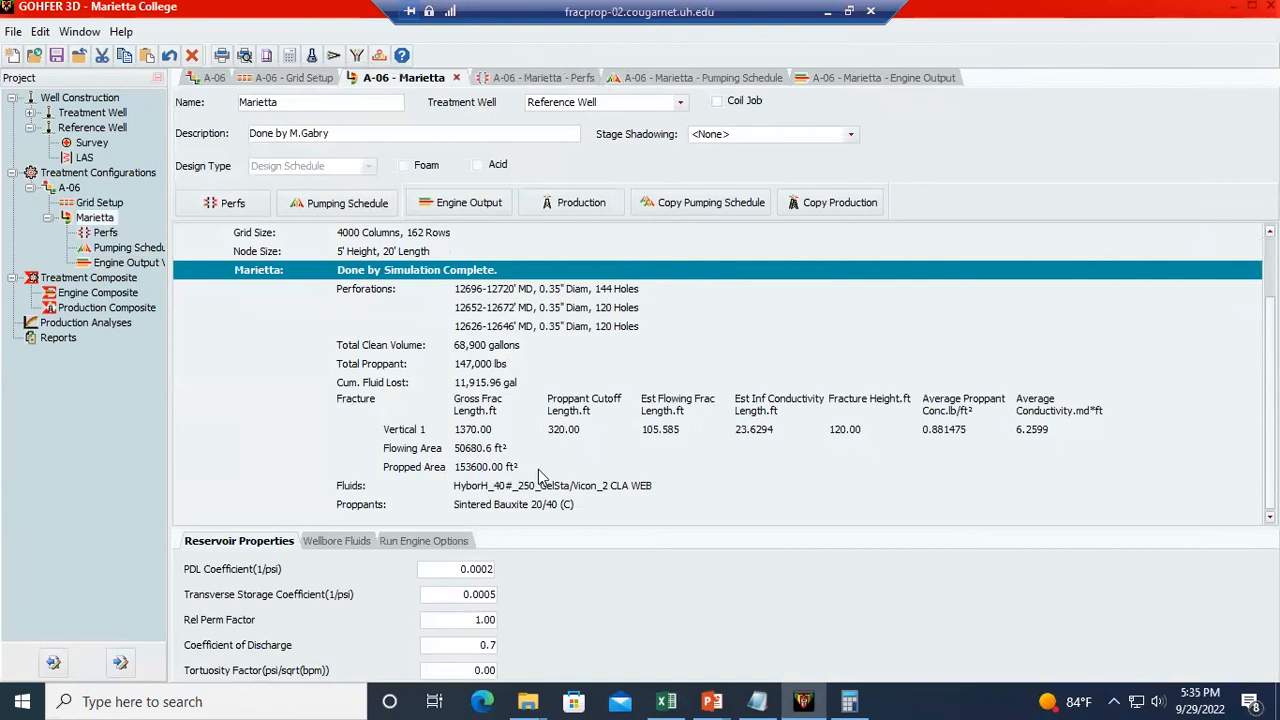
scroll(500, 437, up, 4)
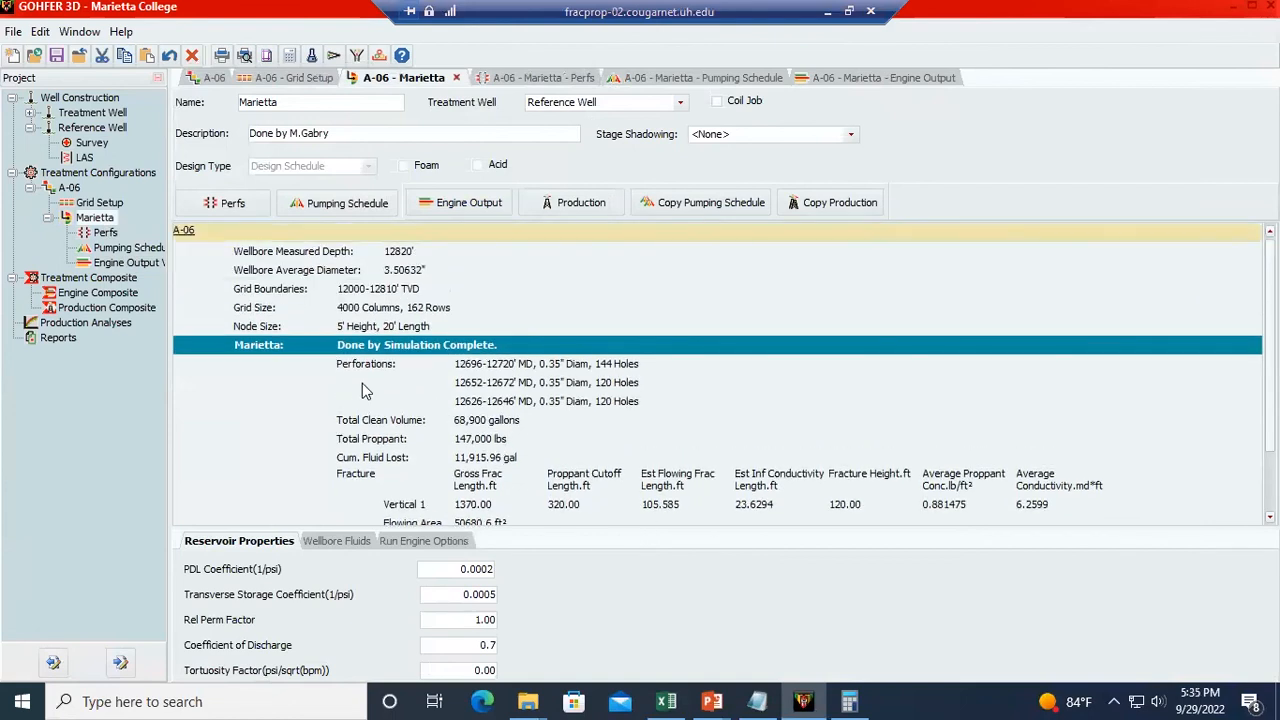
- Reopen the Marietta engine output and move the legend higher on the Engine Results plot
double_click(128, 262)
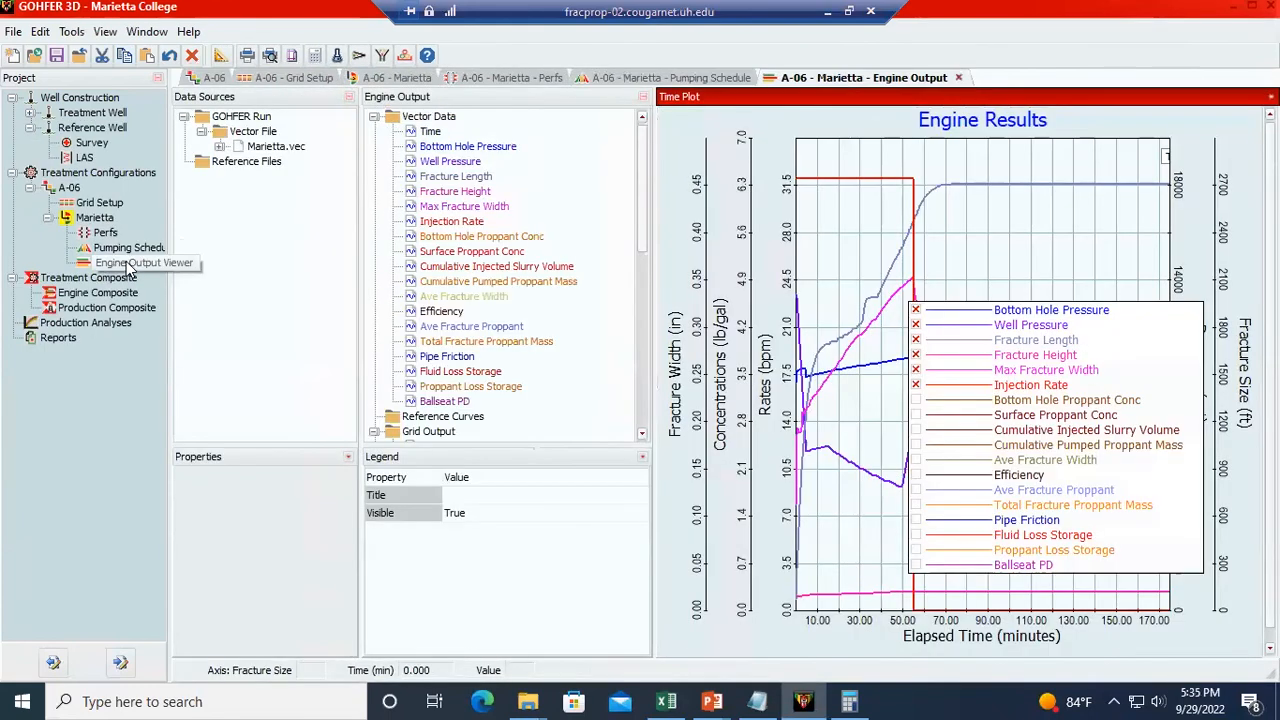
drag(1099, 506, 1057, 408)
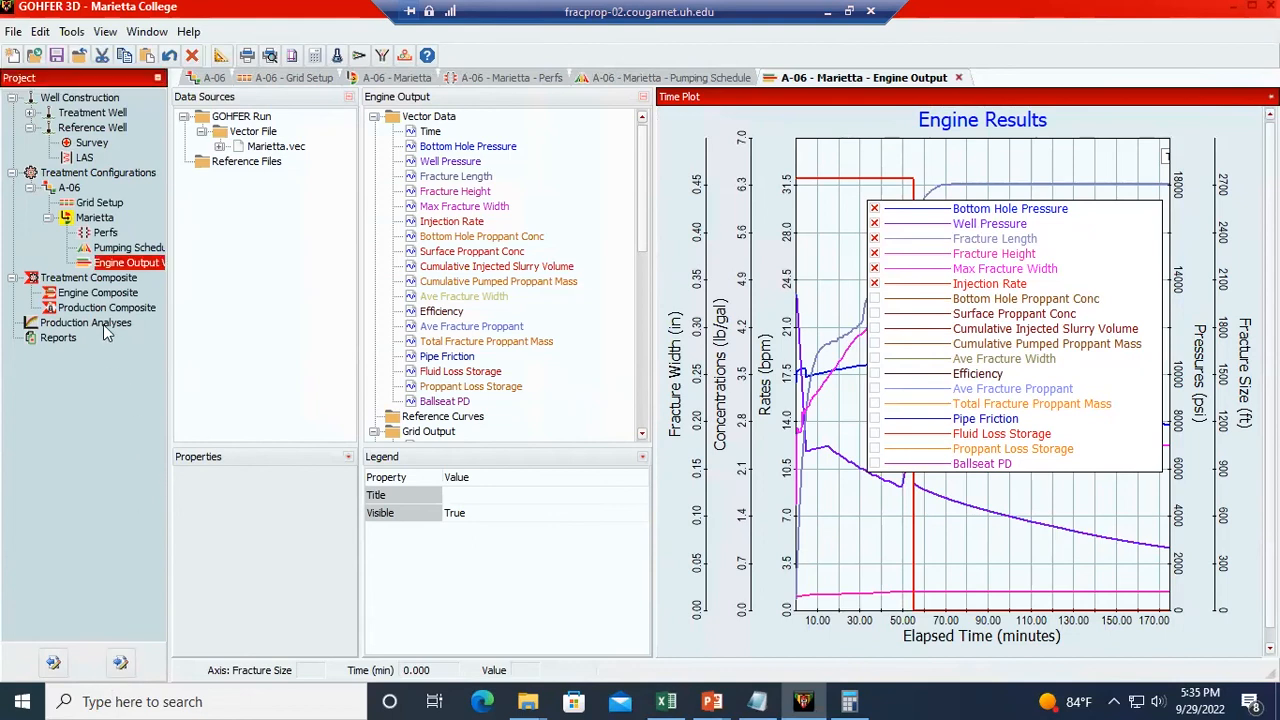
- Add a production analysis to the Marietta treatment and view its well and stimulation properties
double_click(88, 218)
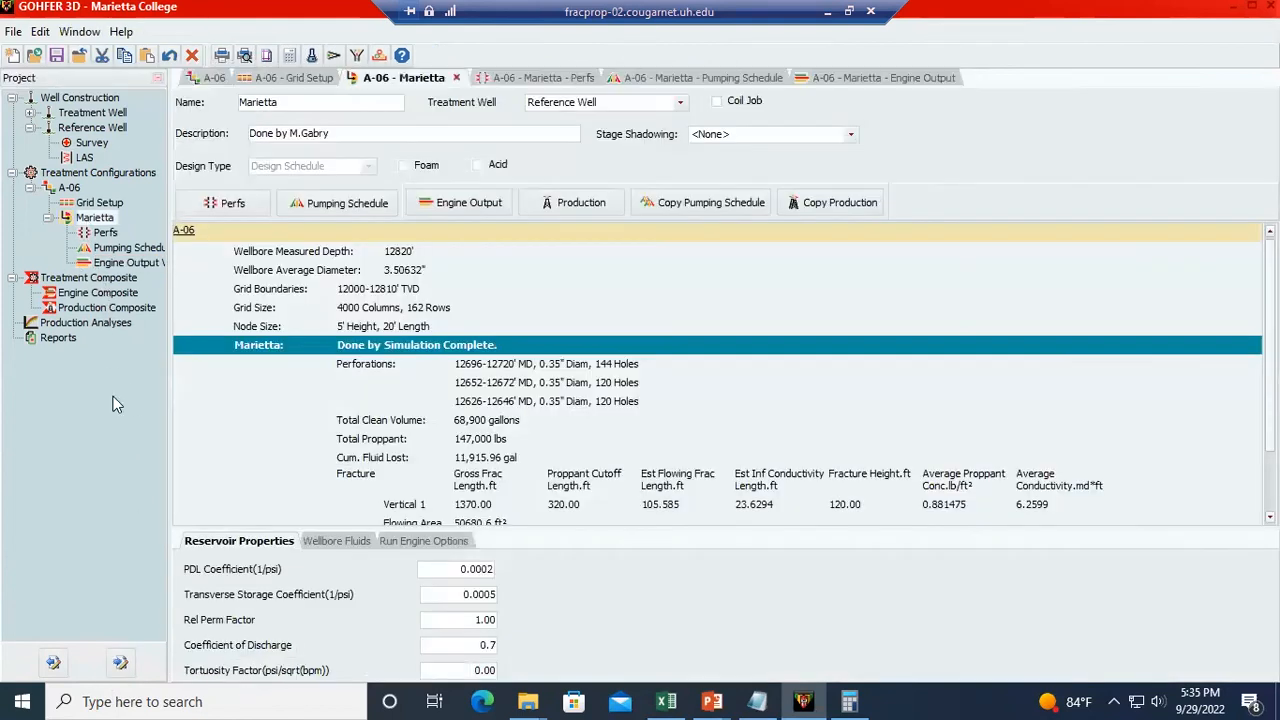
click(101, 219)
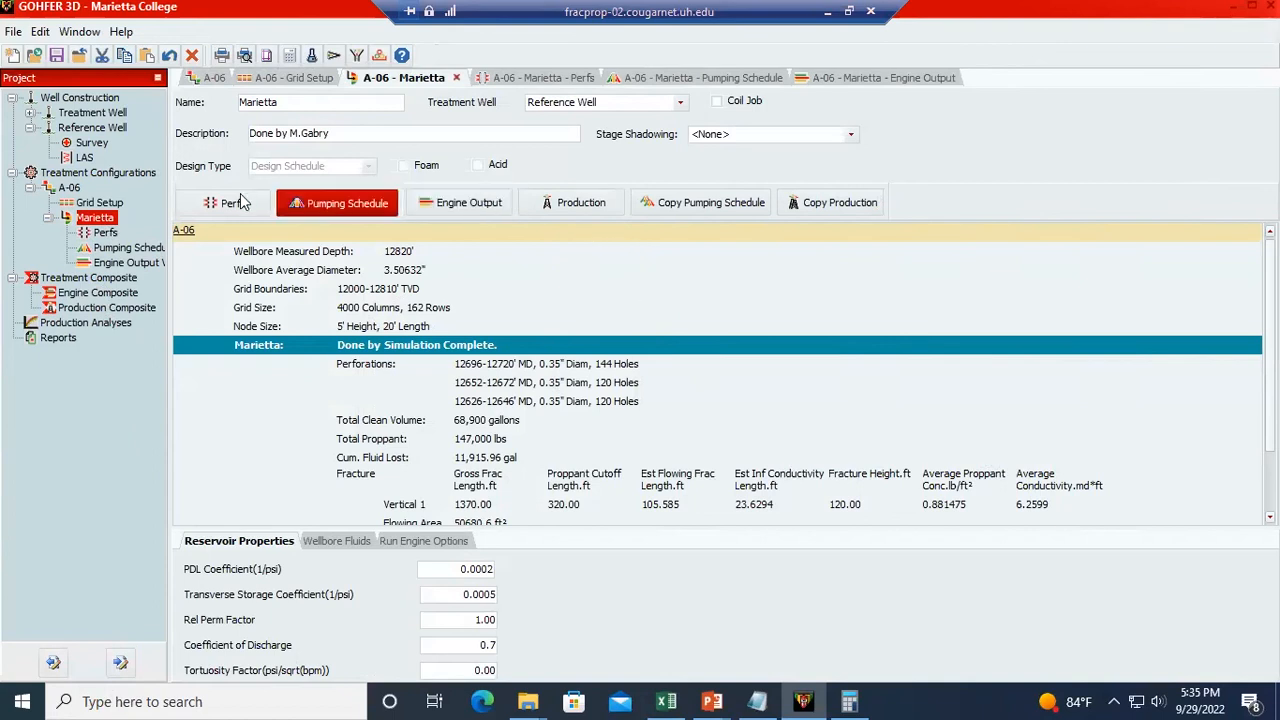
click(603, 206)
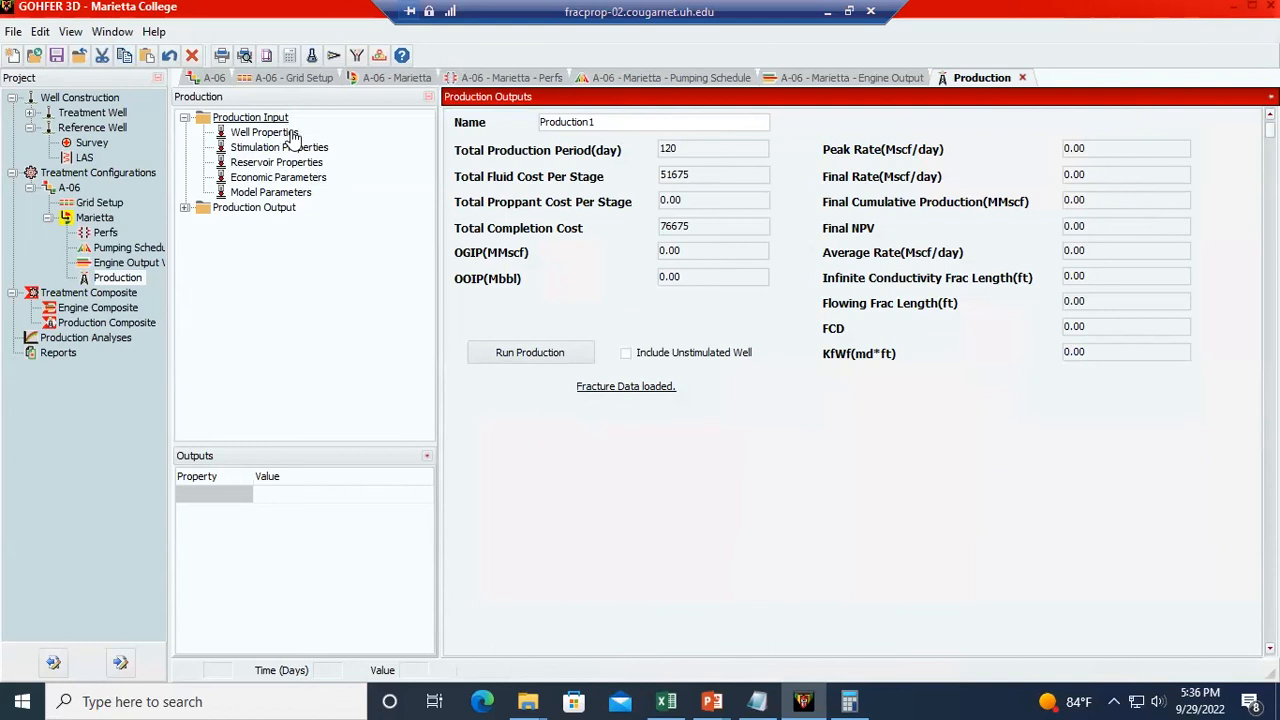
click(283, 138)
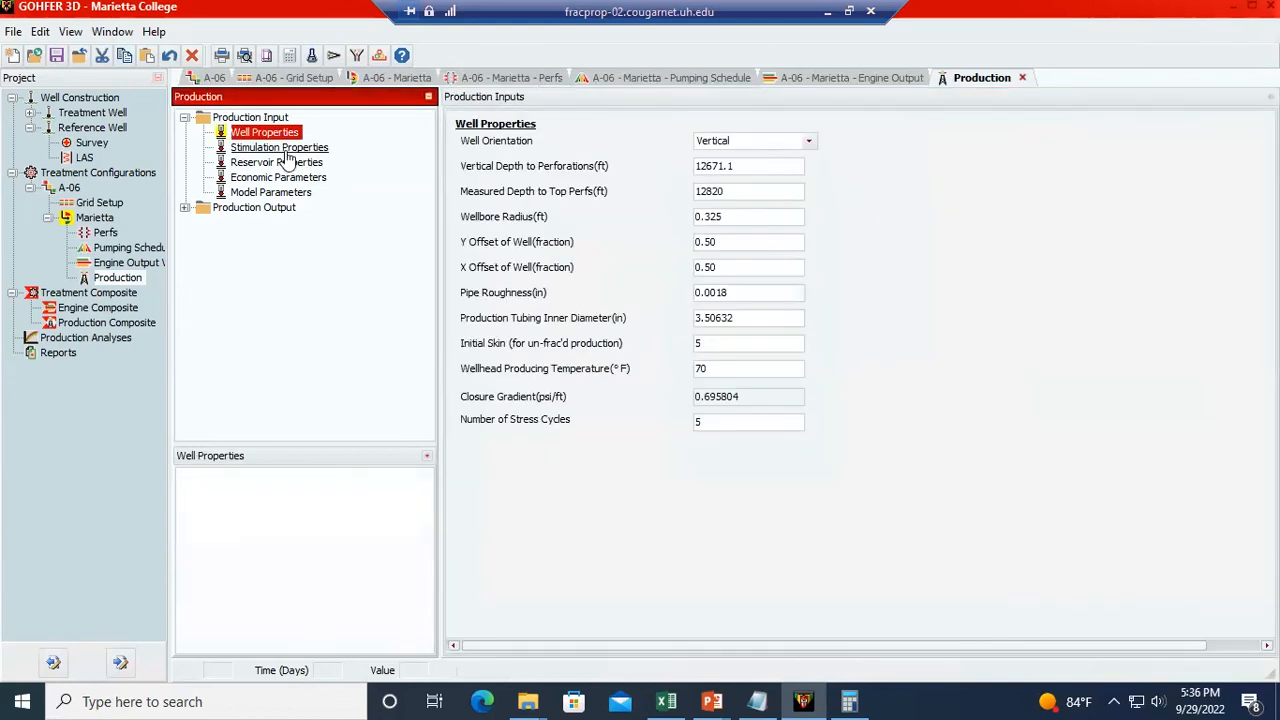
click(285, 150)
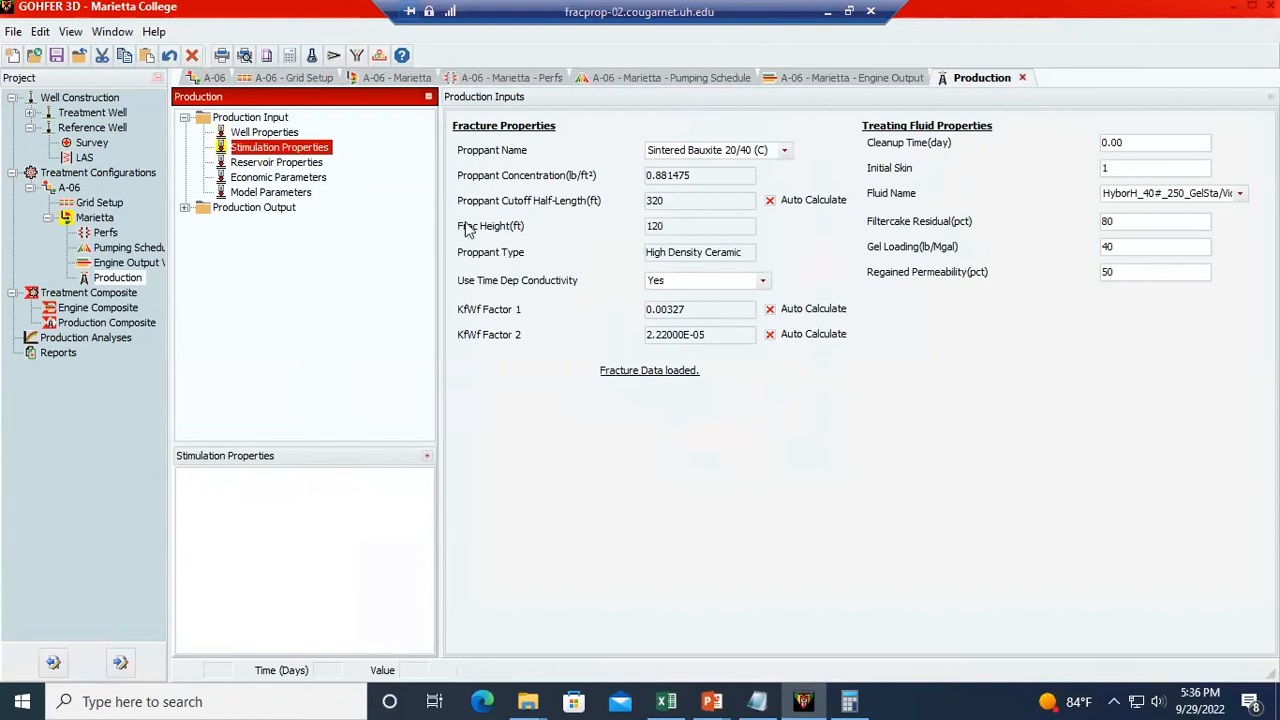
- In the reservoir properties of the production analysis, set the fluid type to Oil and the drainage area to 100 acres
click(318, 164)
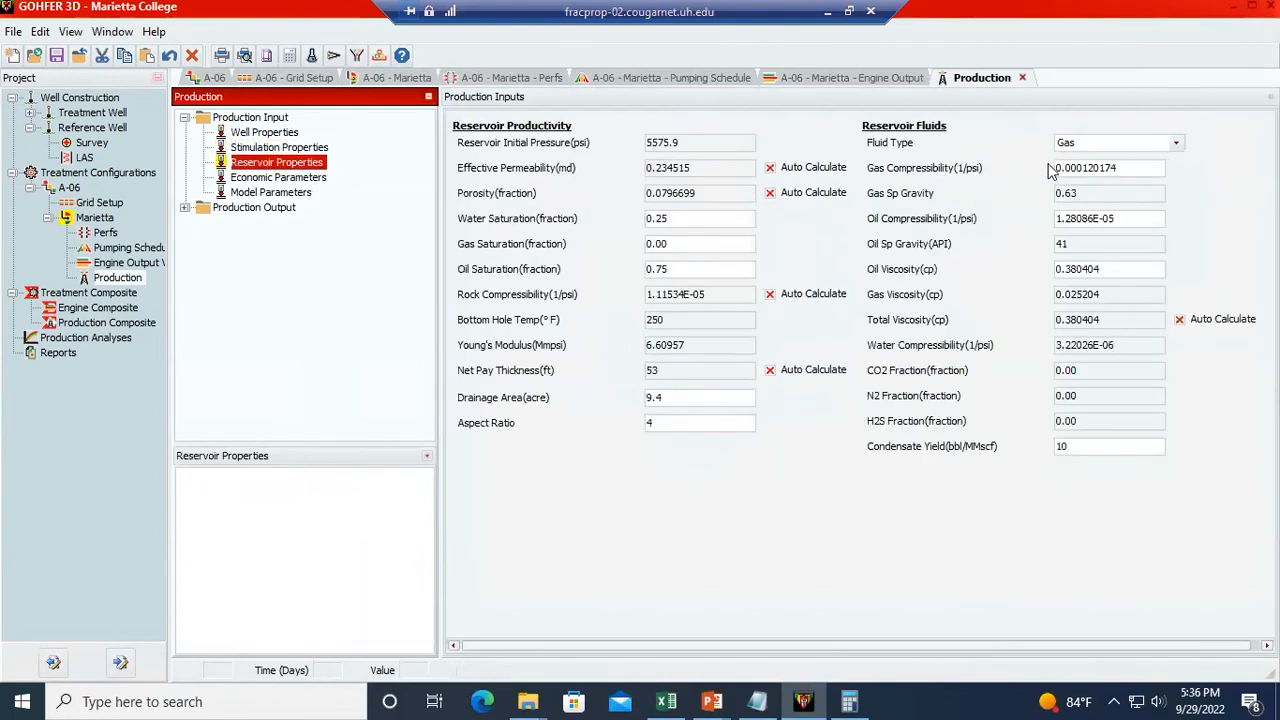
click(1077, 145)
click(1076, 172)
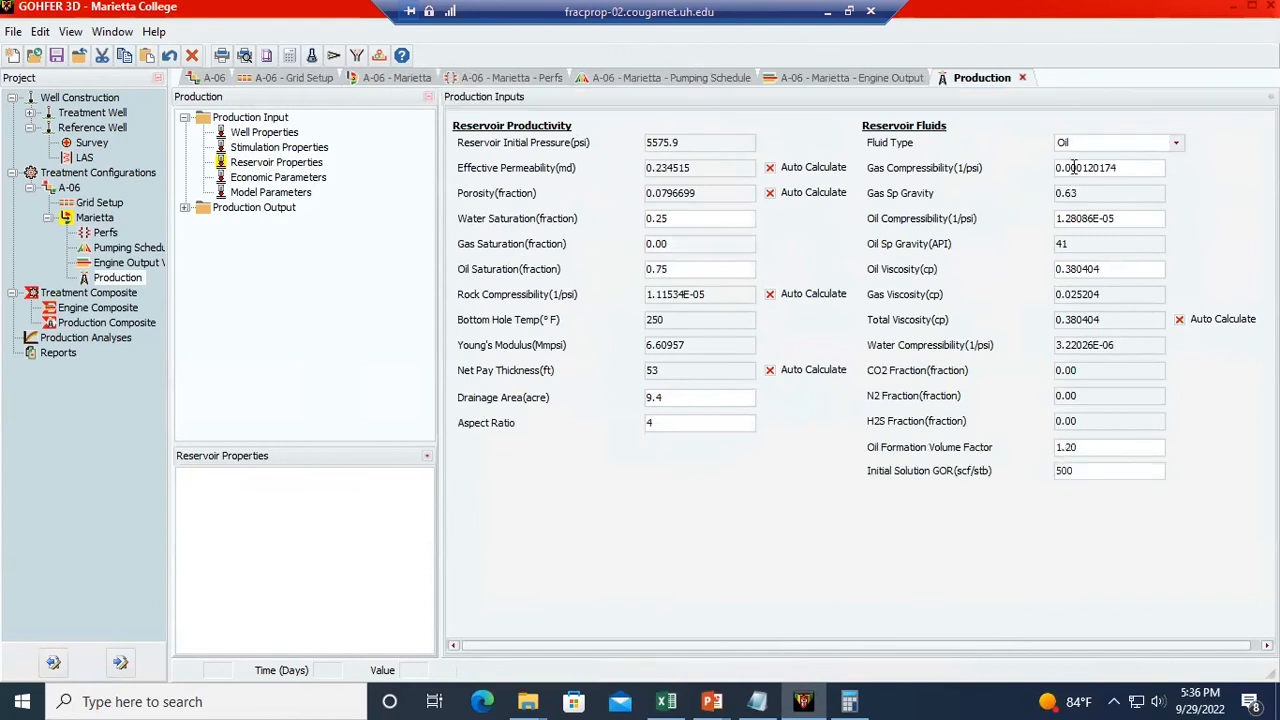
click(679, 400)
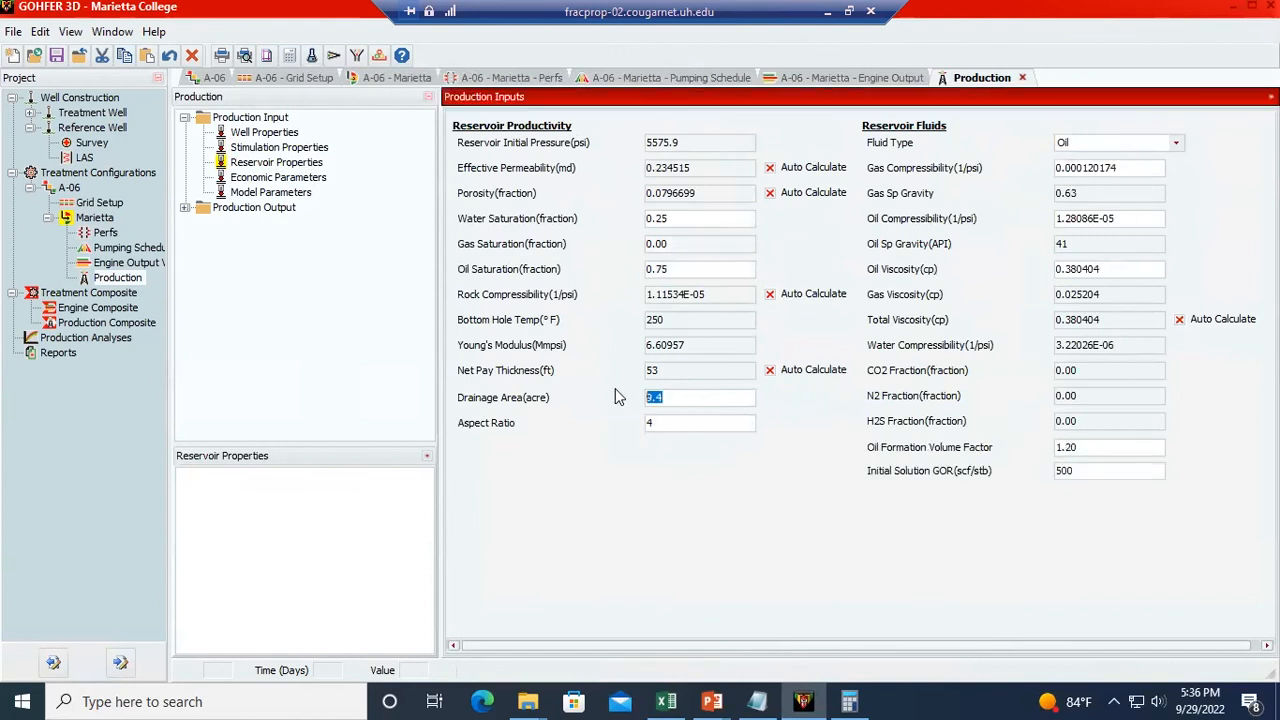
text(100)
key(Return)
click(673, 272)
click(666, 218)
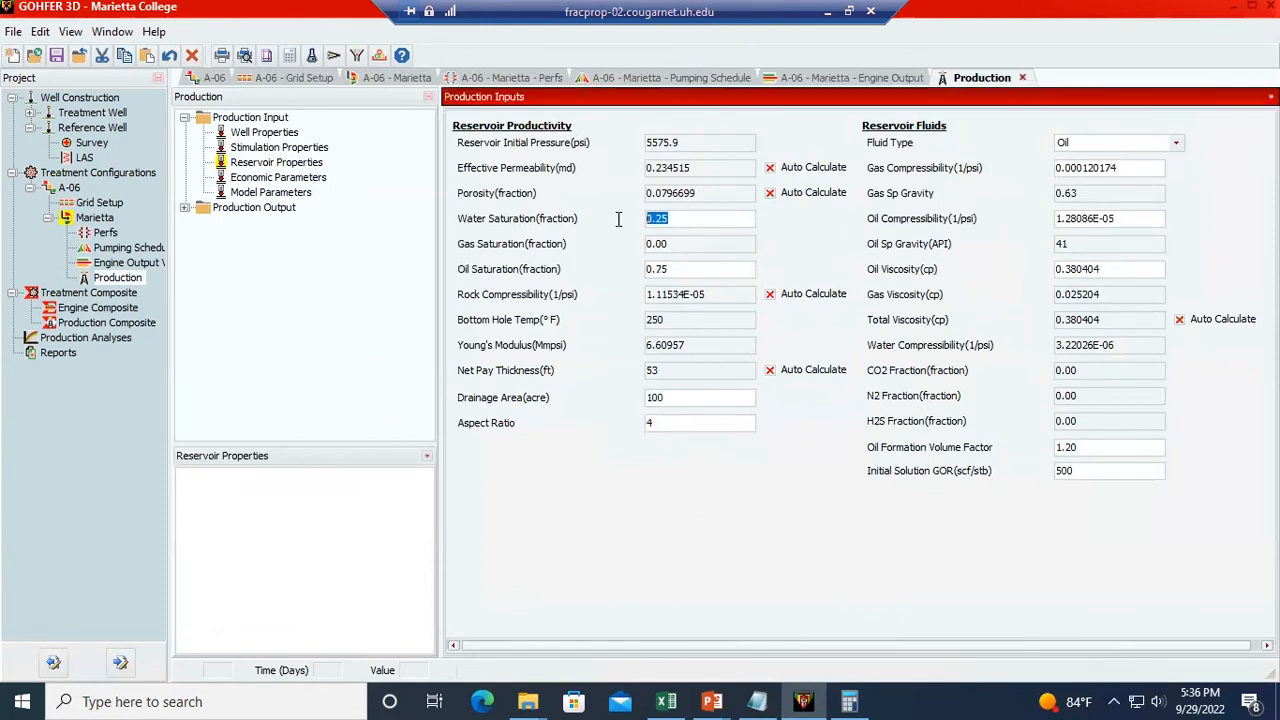
click(1122, 271)
text(0)
click(1122, 218)
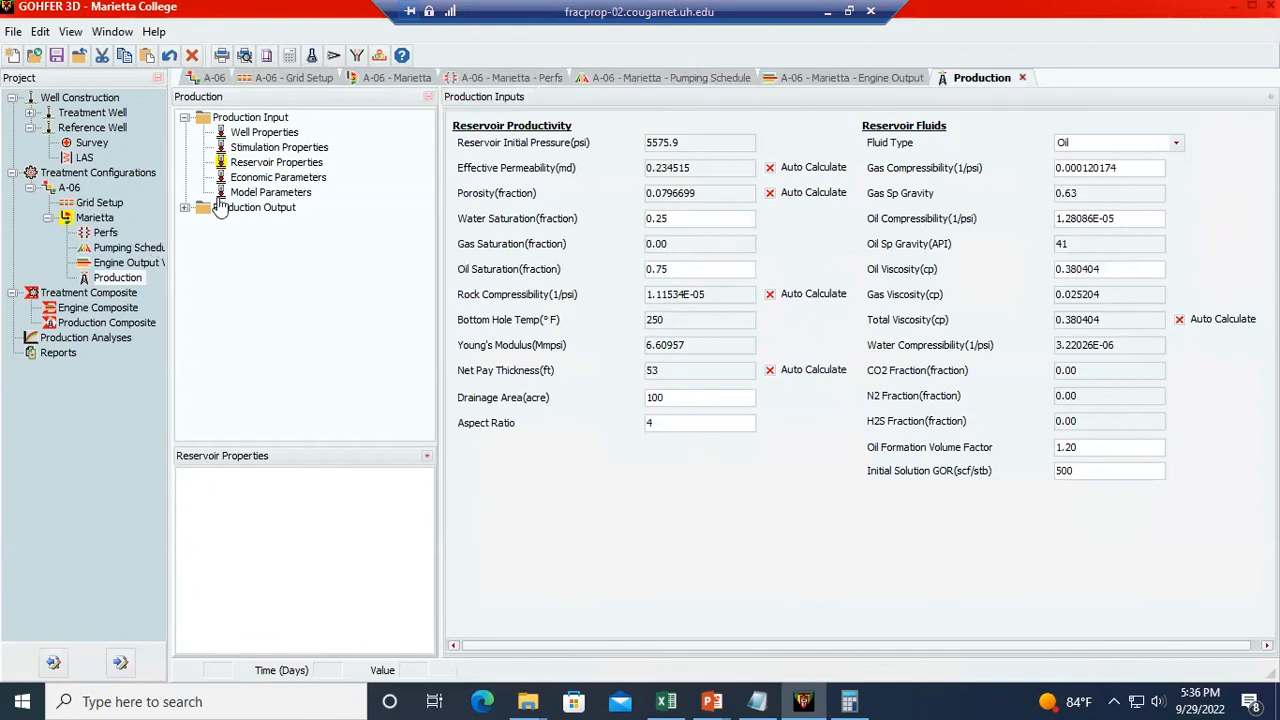
- In the production model parameters, set the well control flag to Const BHP and the total production period to 360 days
click(265, 179)
click(258, 194)
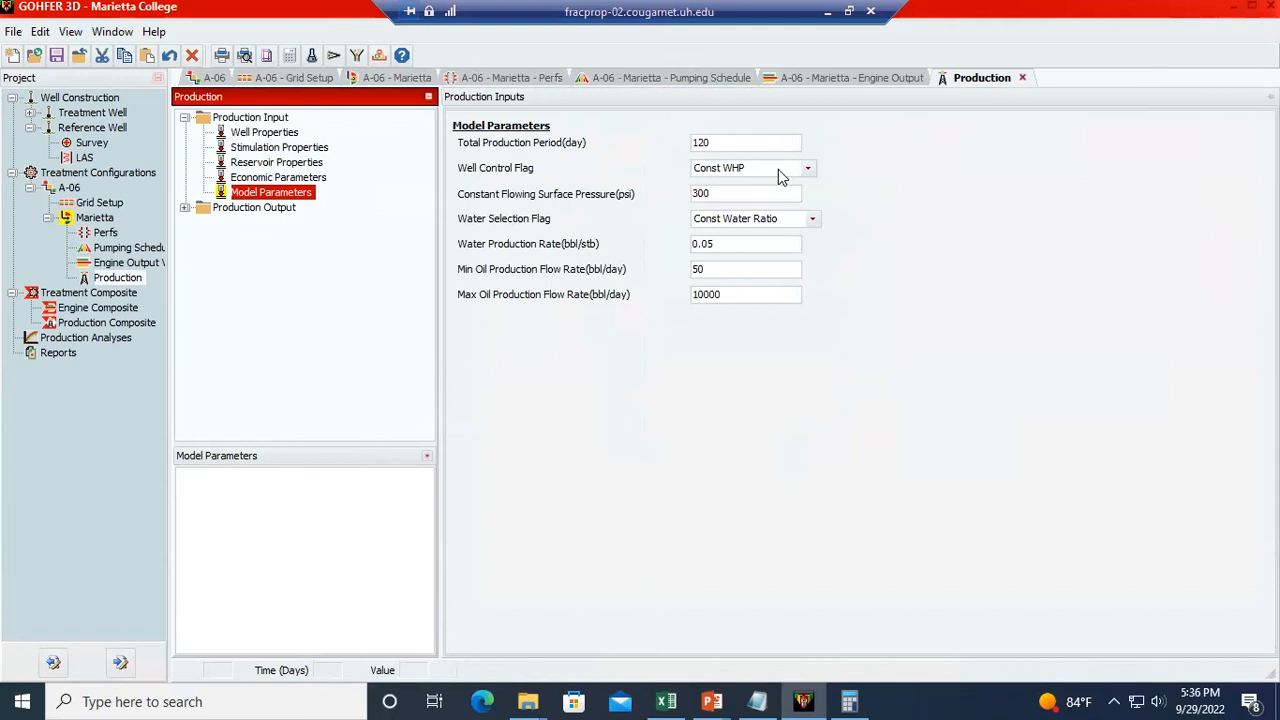
click(757, 142)
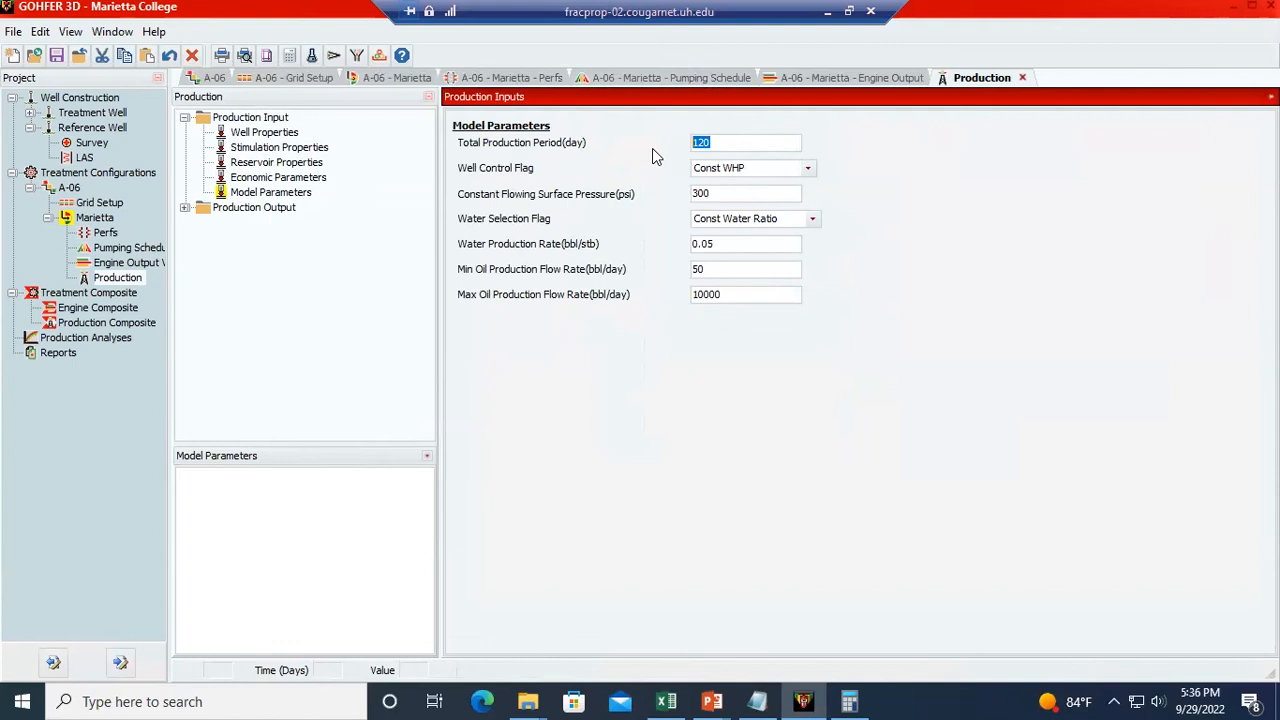
click(706, 172)
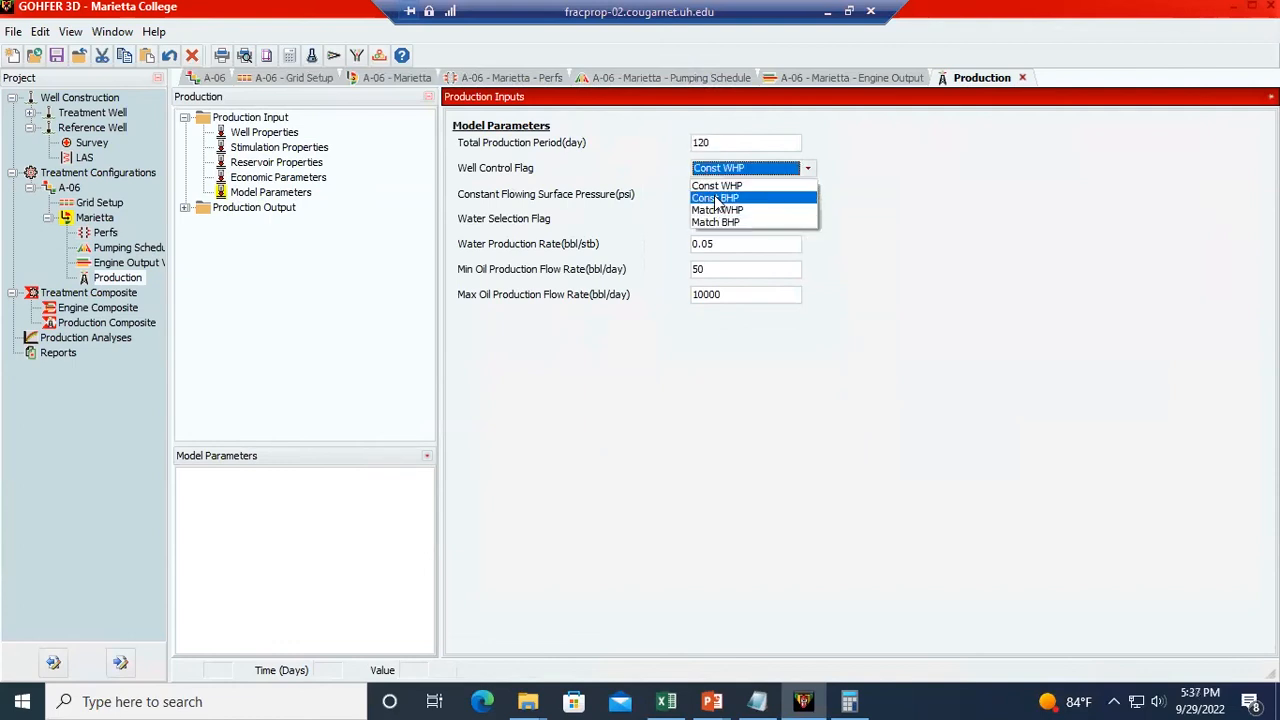
click(716, 198)
click(725, 142)
text(3600)
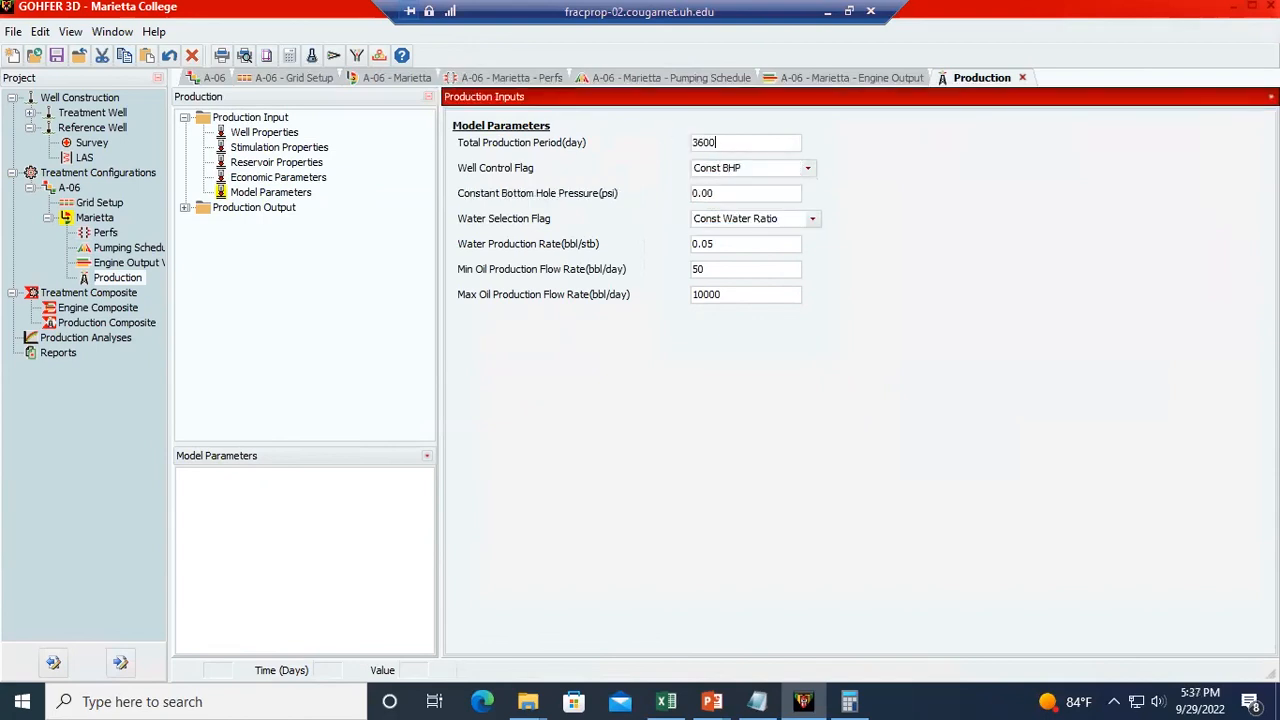
key(BackSpace)
- Set the constant bottom hole pressure to 500 psi and run the production simulation
click(721, 194)
text(50)
key(BackSpace)
key(BackSpace)
text(500)
click(777, 246)
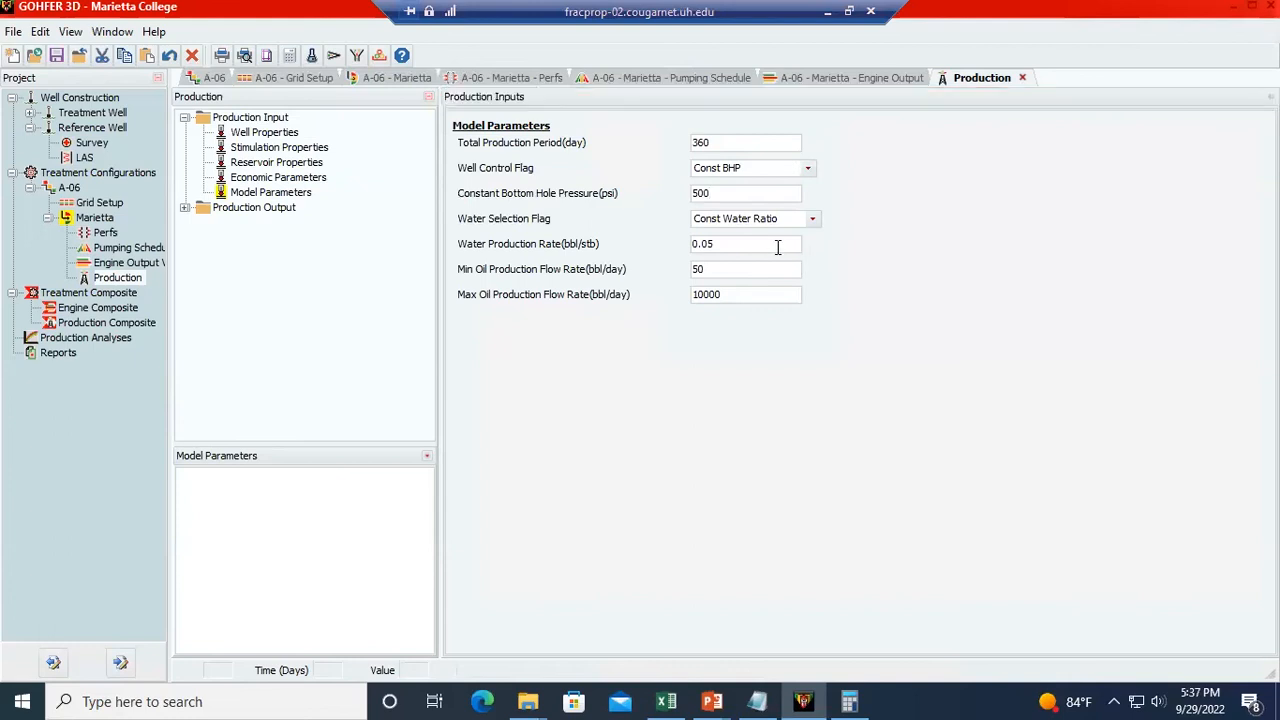
click(250, 118)
click(540, 352)
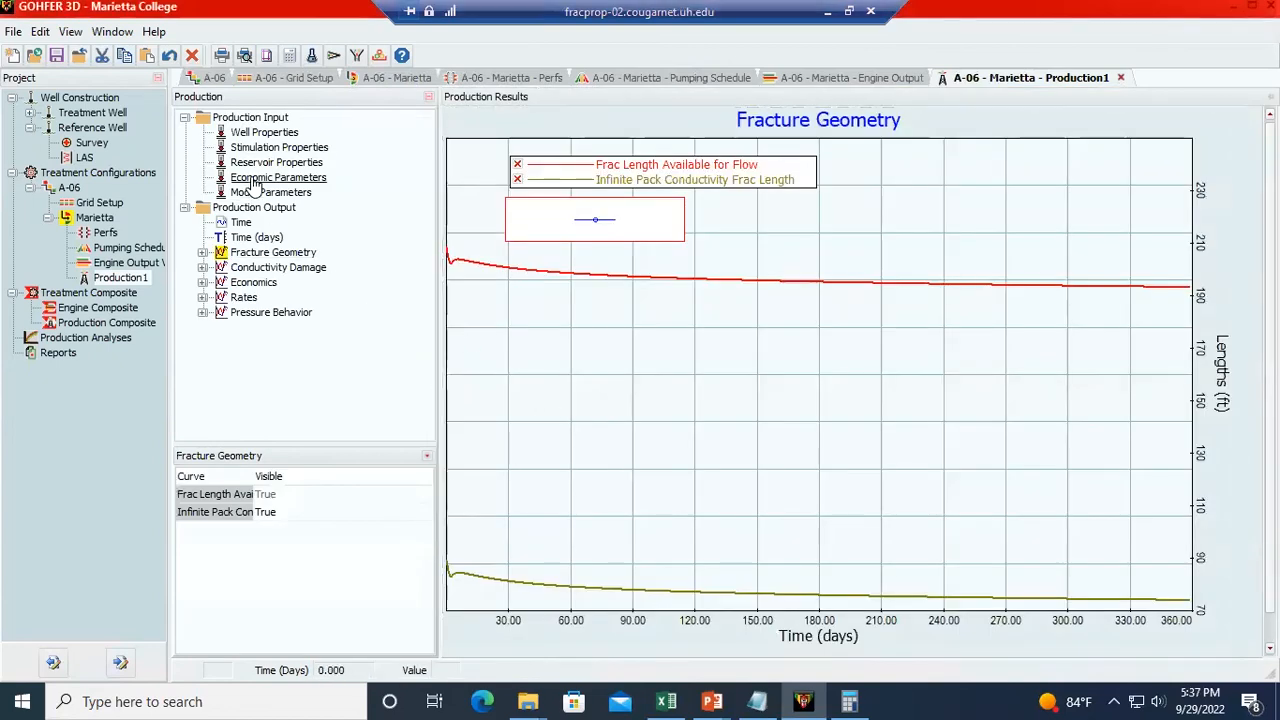
- Display the Rates plot from the production output and move the empty annotation box off the curve legend
click(203, 298)
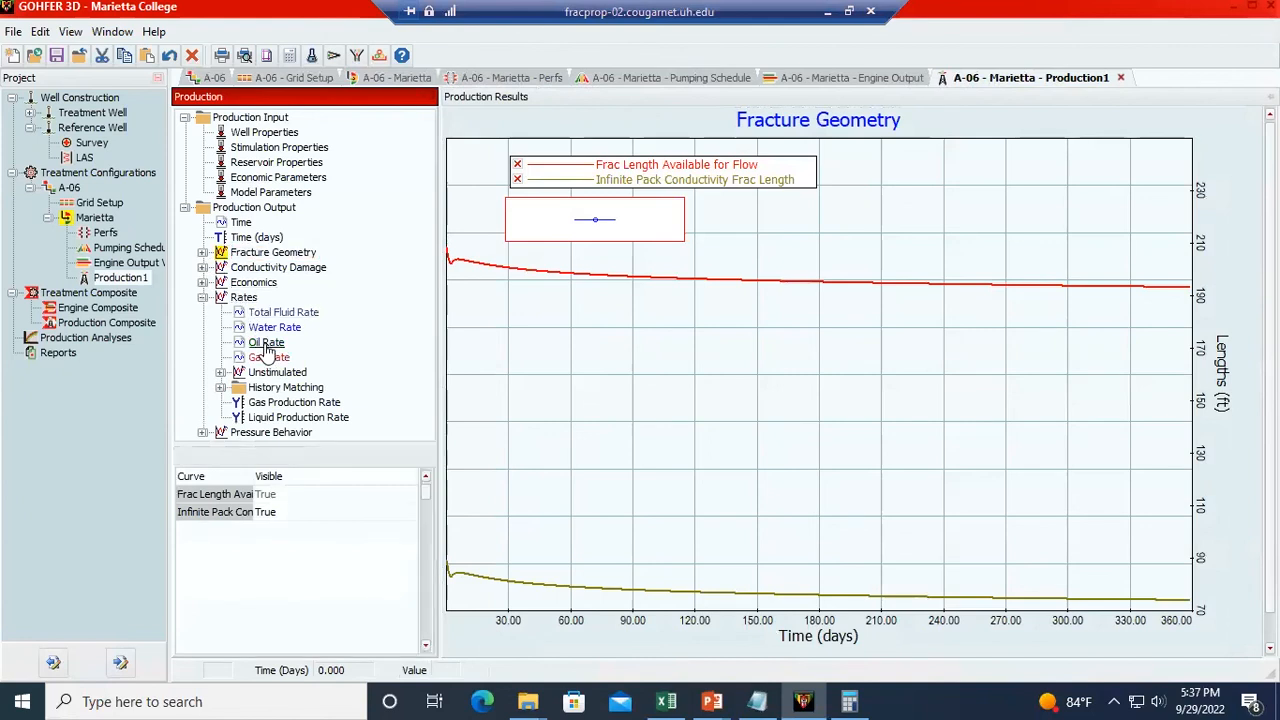
click(266, 343)
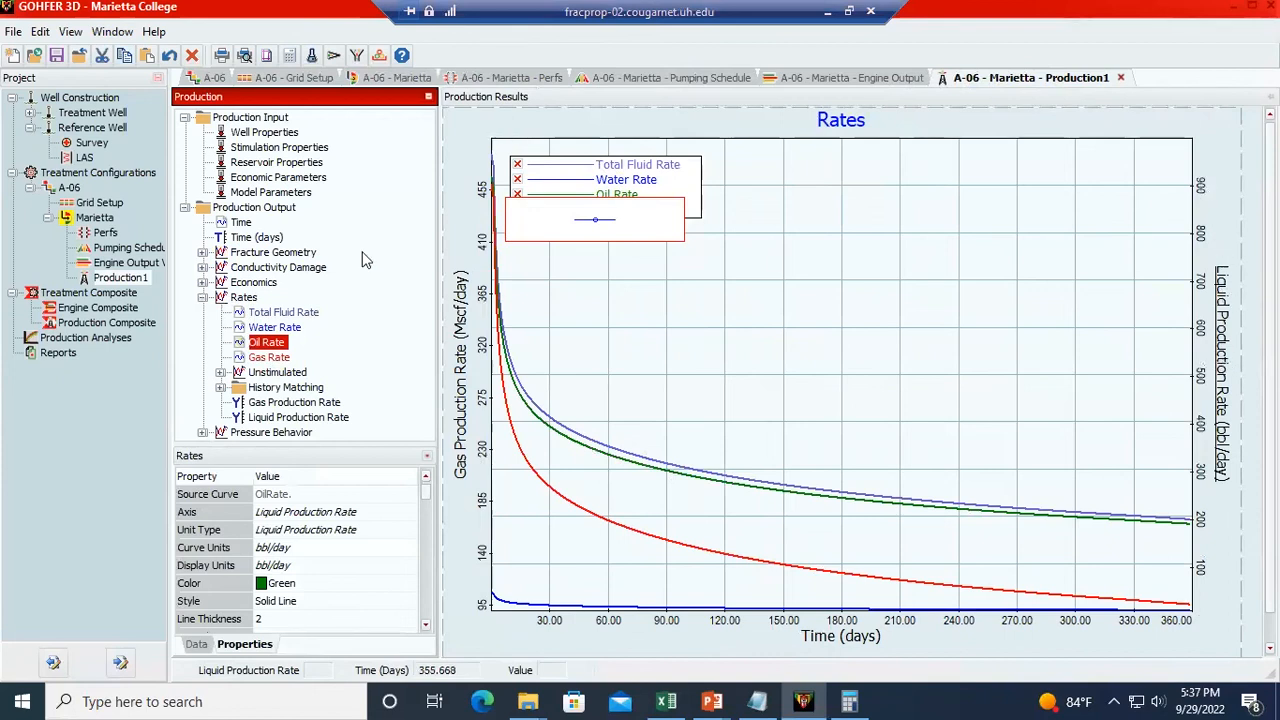
drag(539, 220, 805, 227)
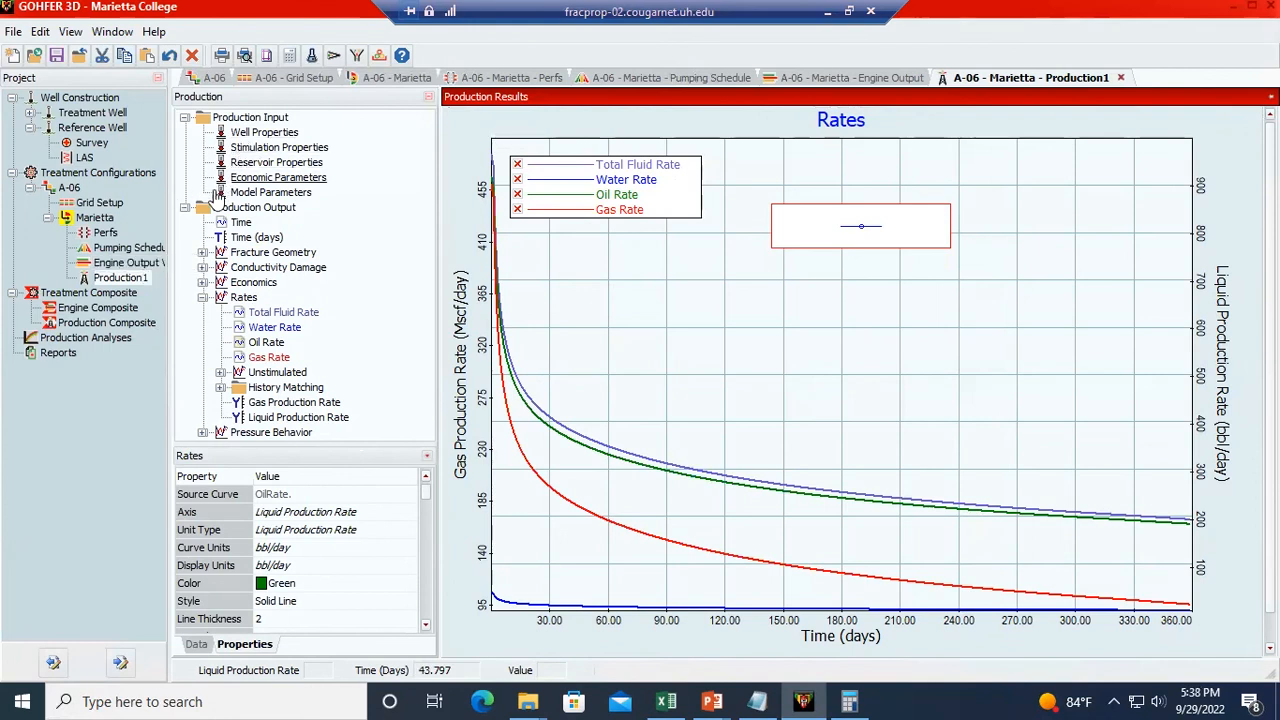
- Include the unstimulated well in the production analysis and rerun the production simulation
click(248, 118)
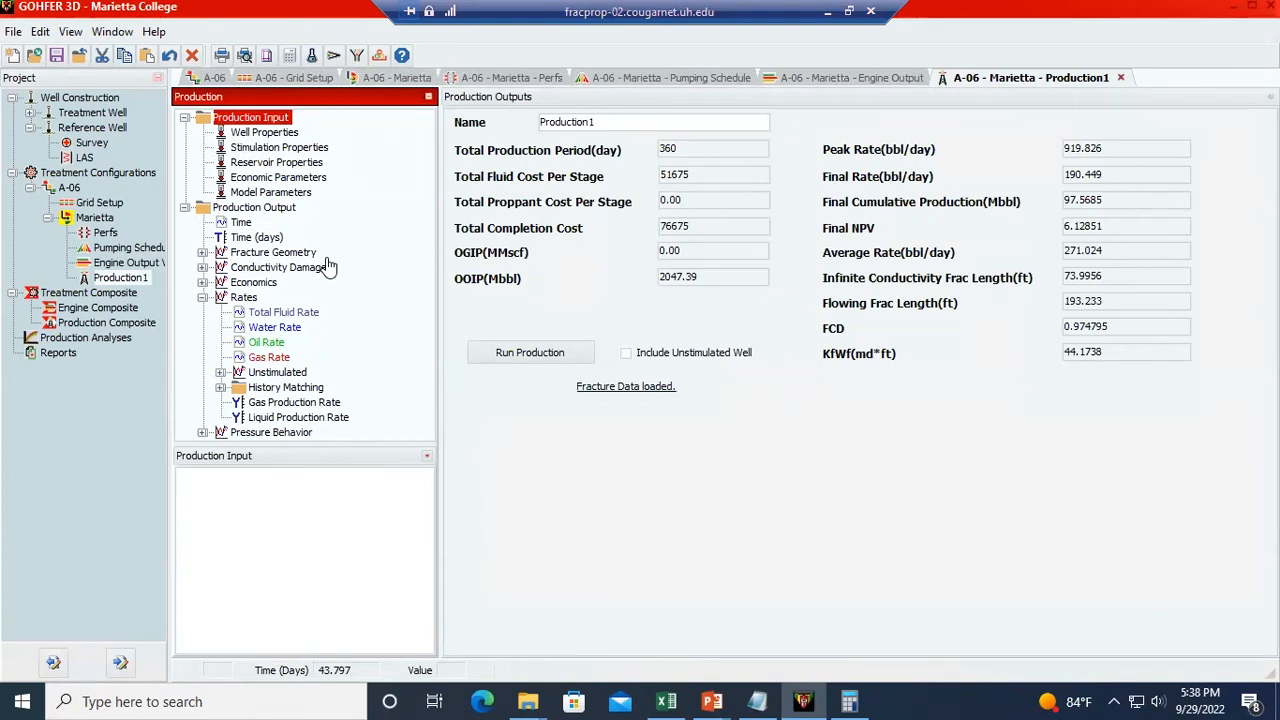
click(625, 353)
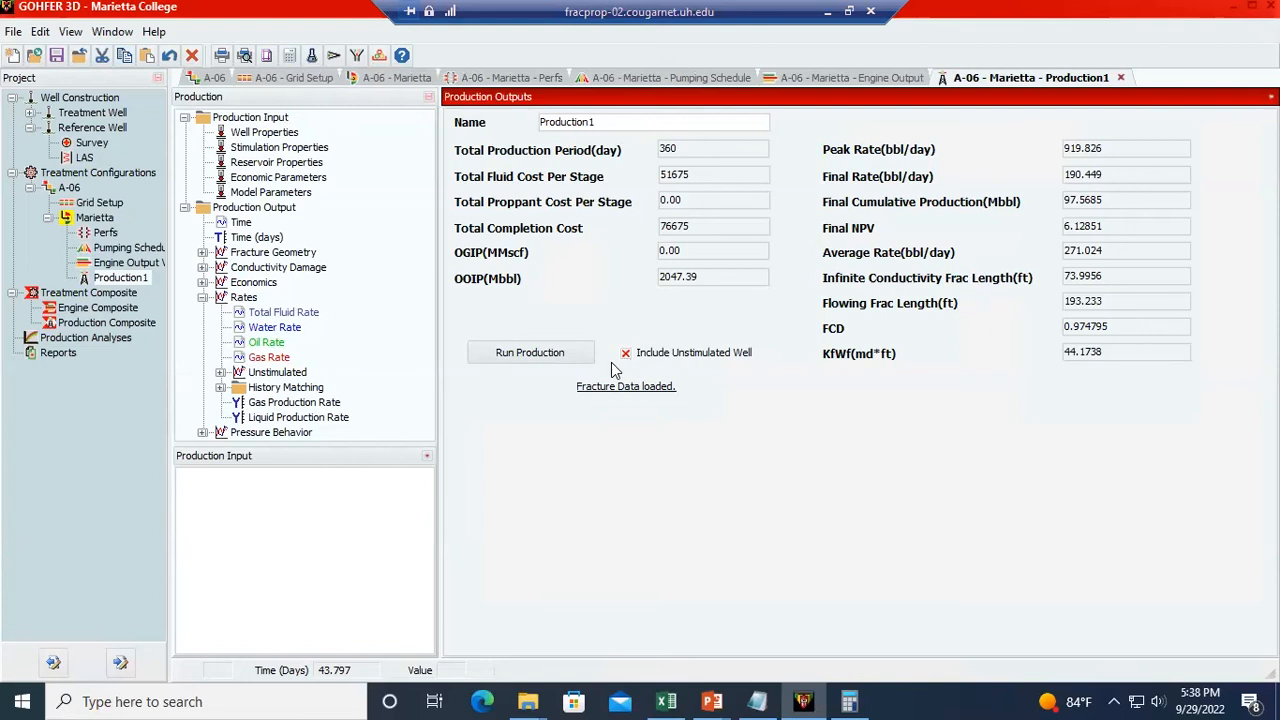
click(522, 358)
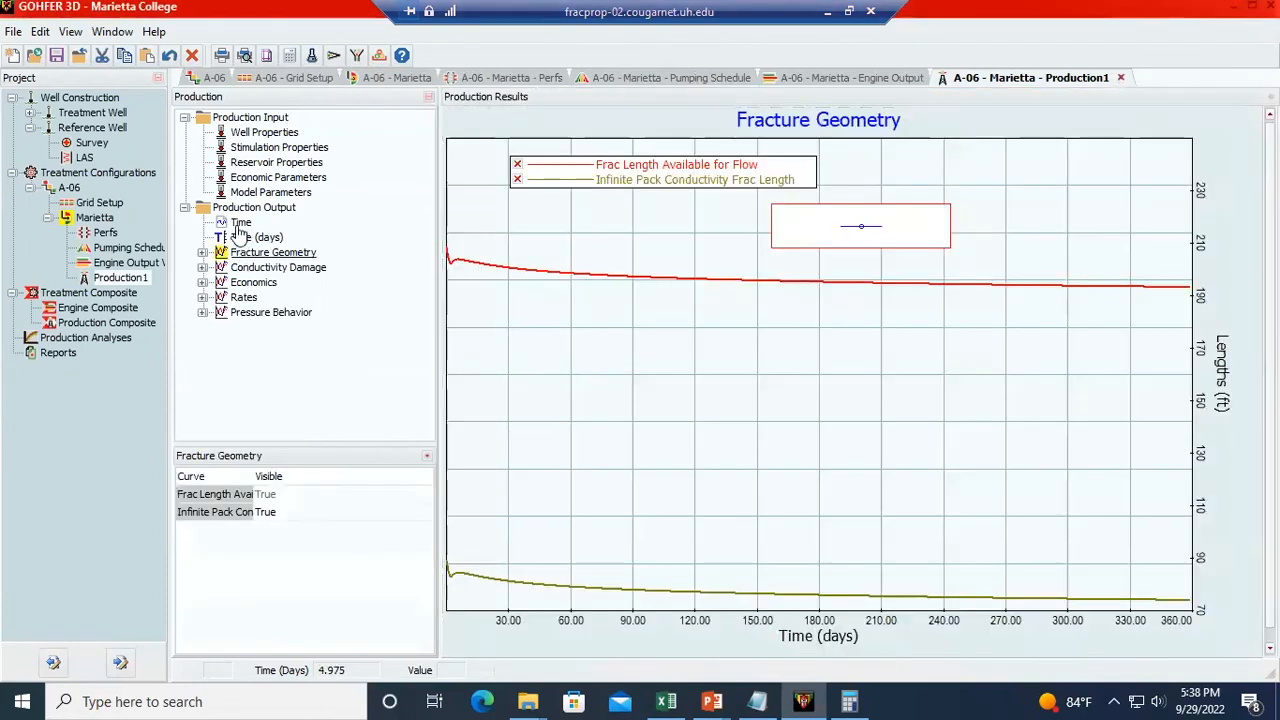
- Display the Rates plot and hide every curve except Oil Rate and Unstimulated Oil Rate
click(202, 297)
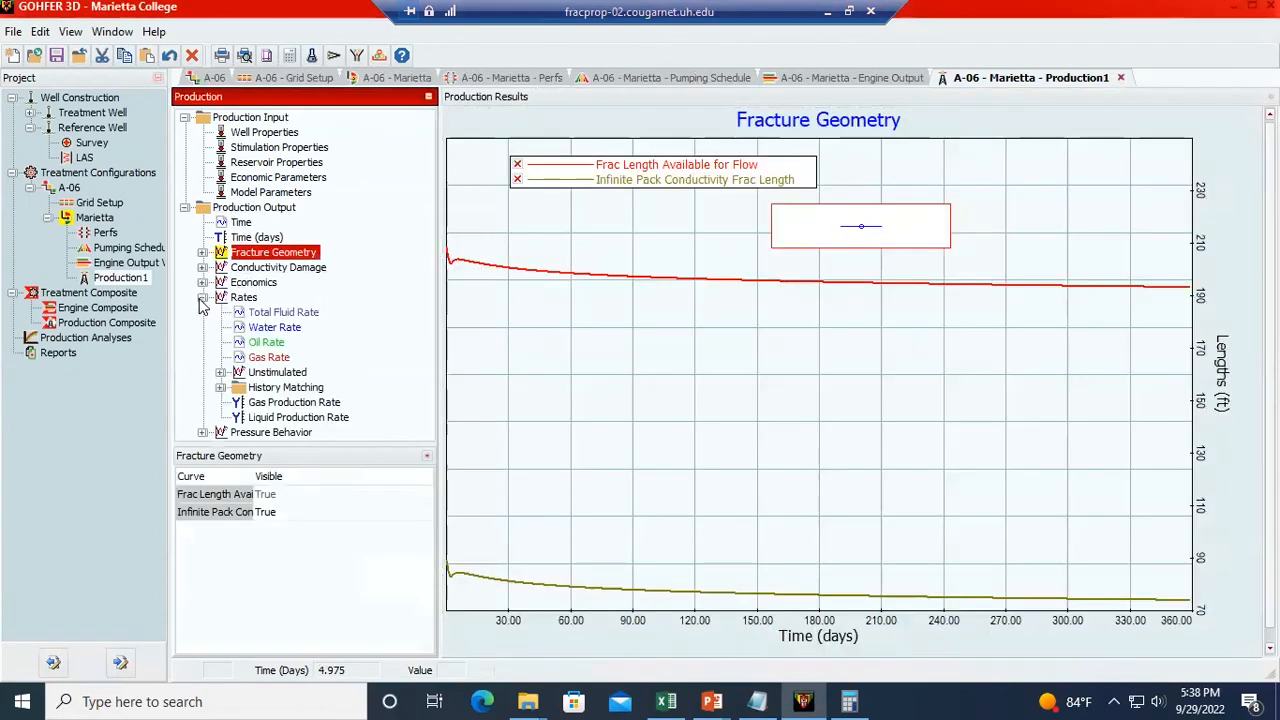
click(266, 328)
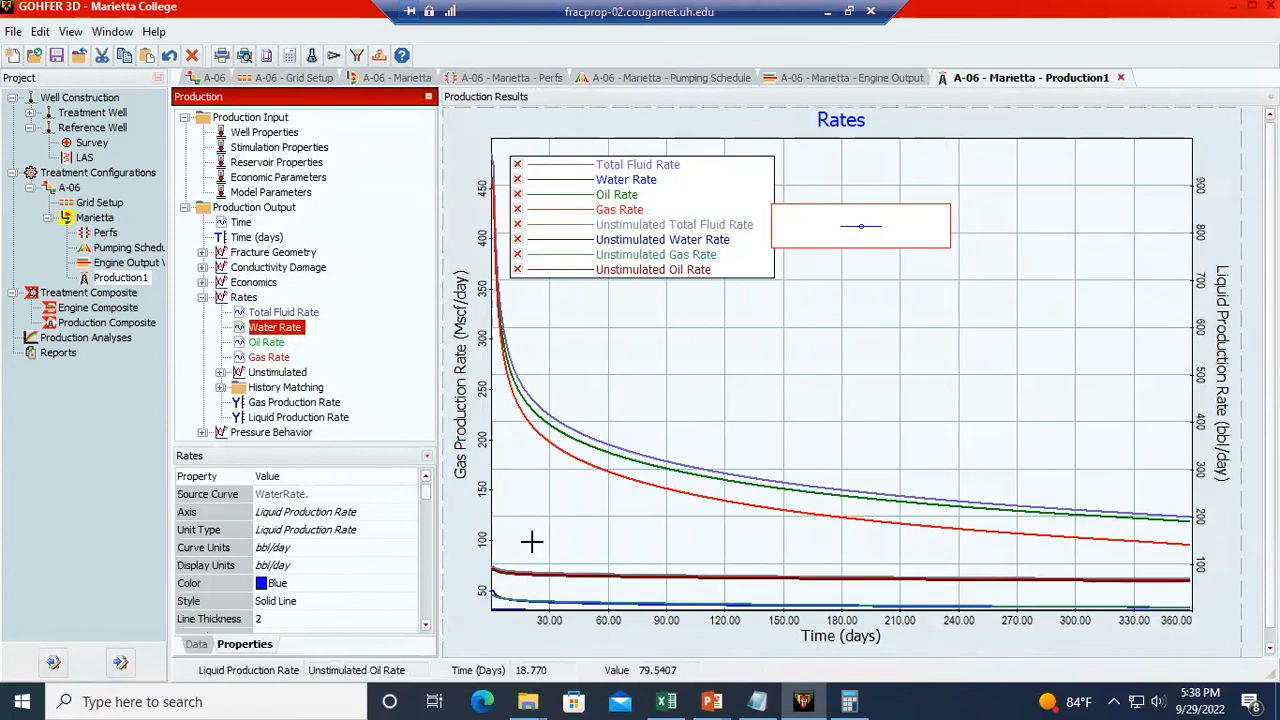
click(518, 165)
click(518, 180)
click(518, 210)
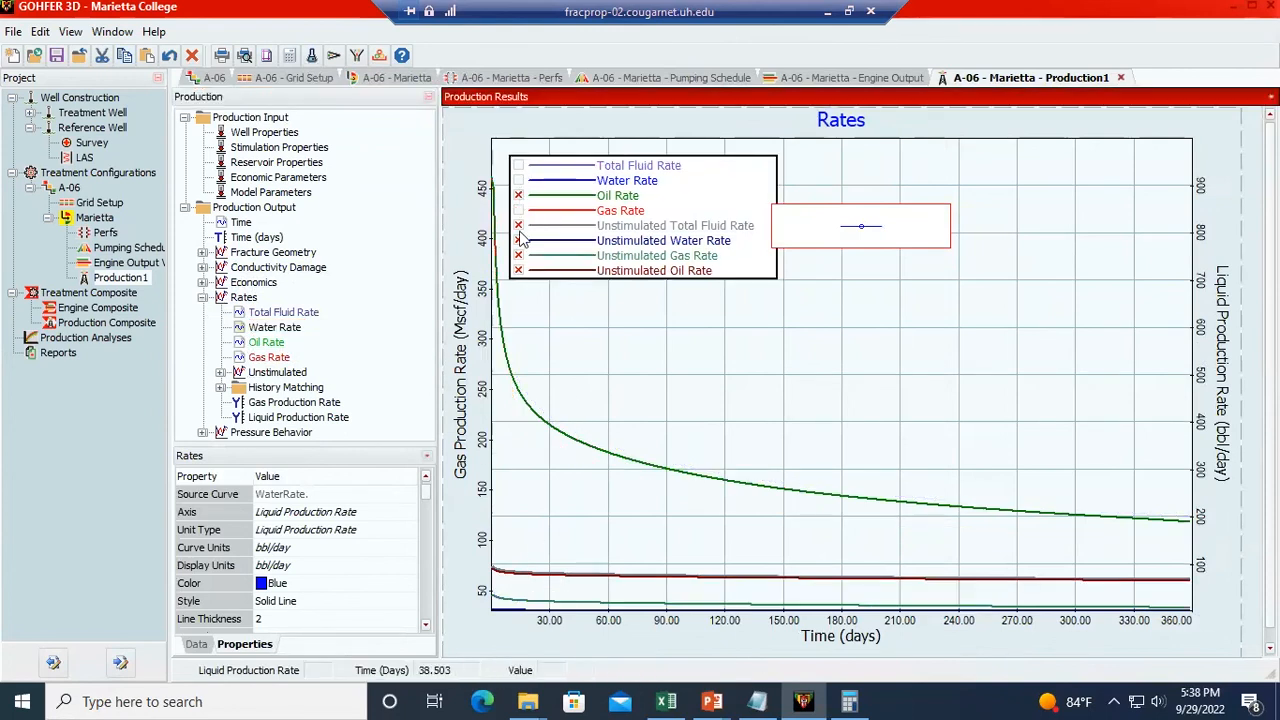
click(518, 240)
click(518, 225)
click(518, 270)
click(518, 255)
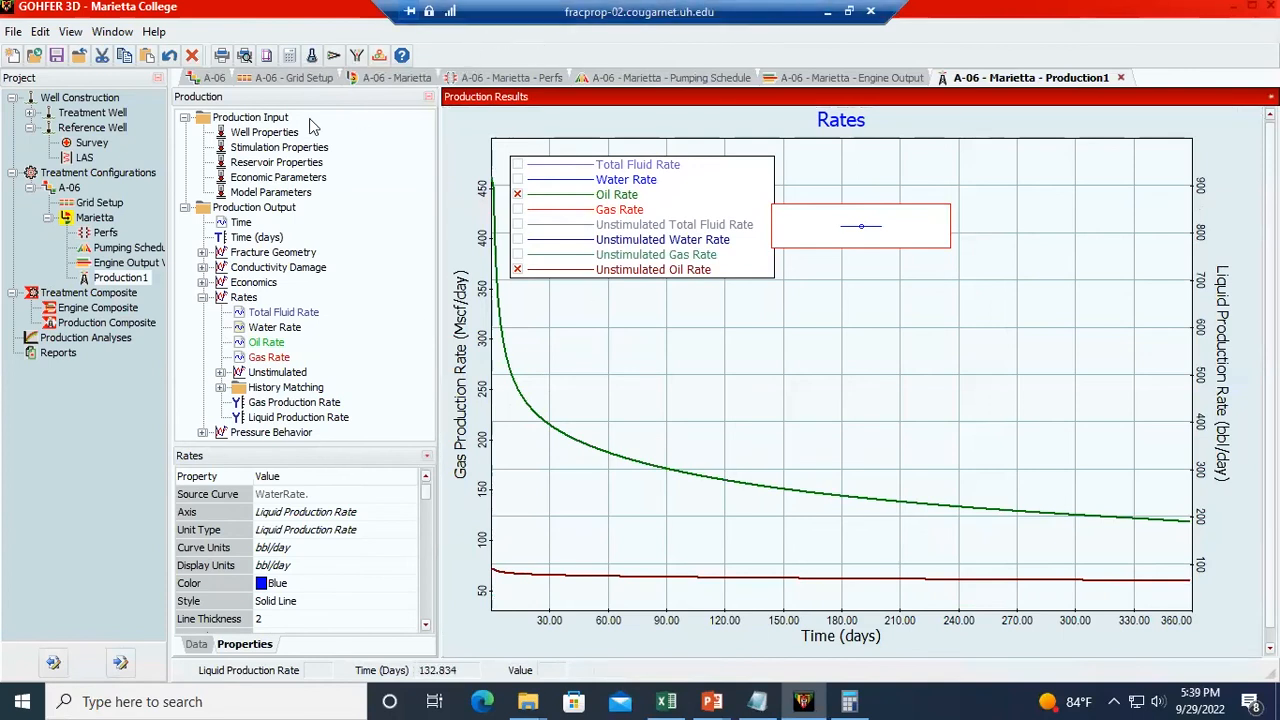
- Open the Marietta treatment design with its simulation summary
click(84, 219)
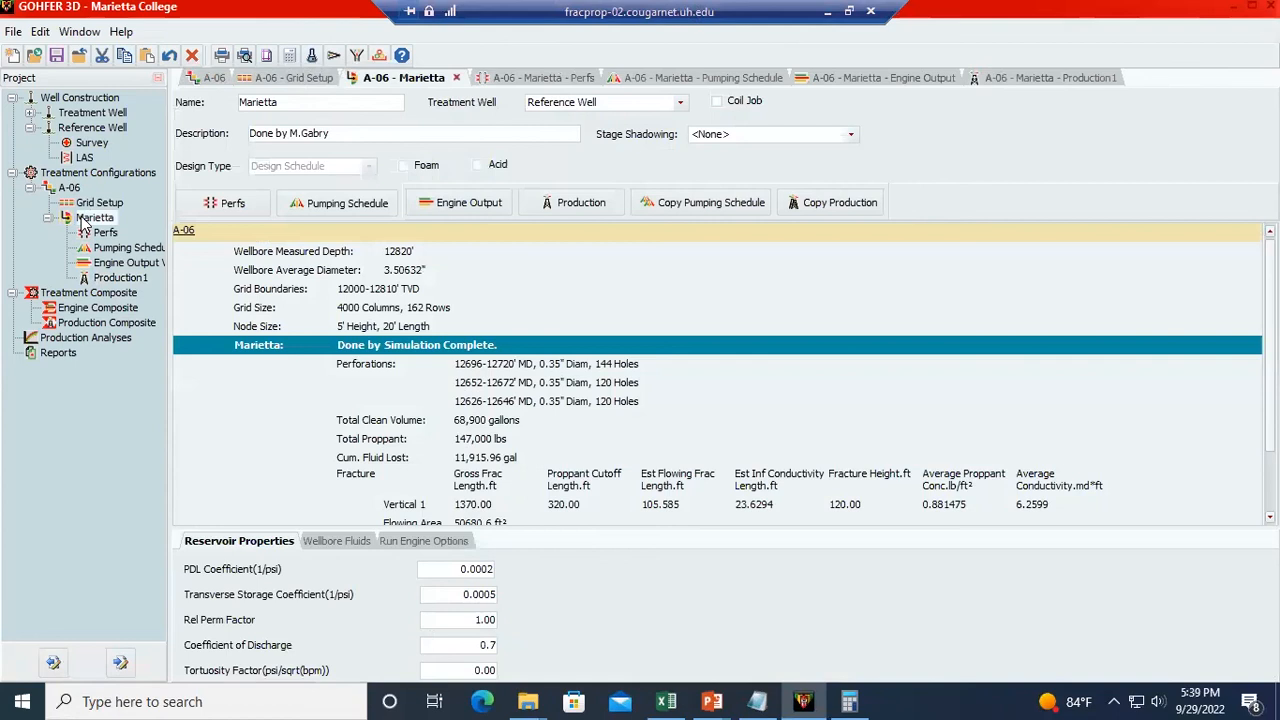